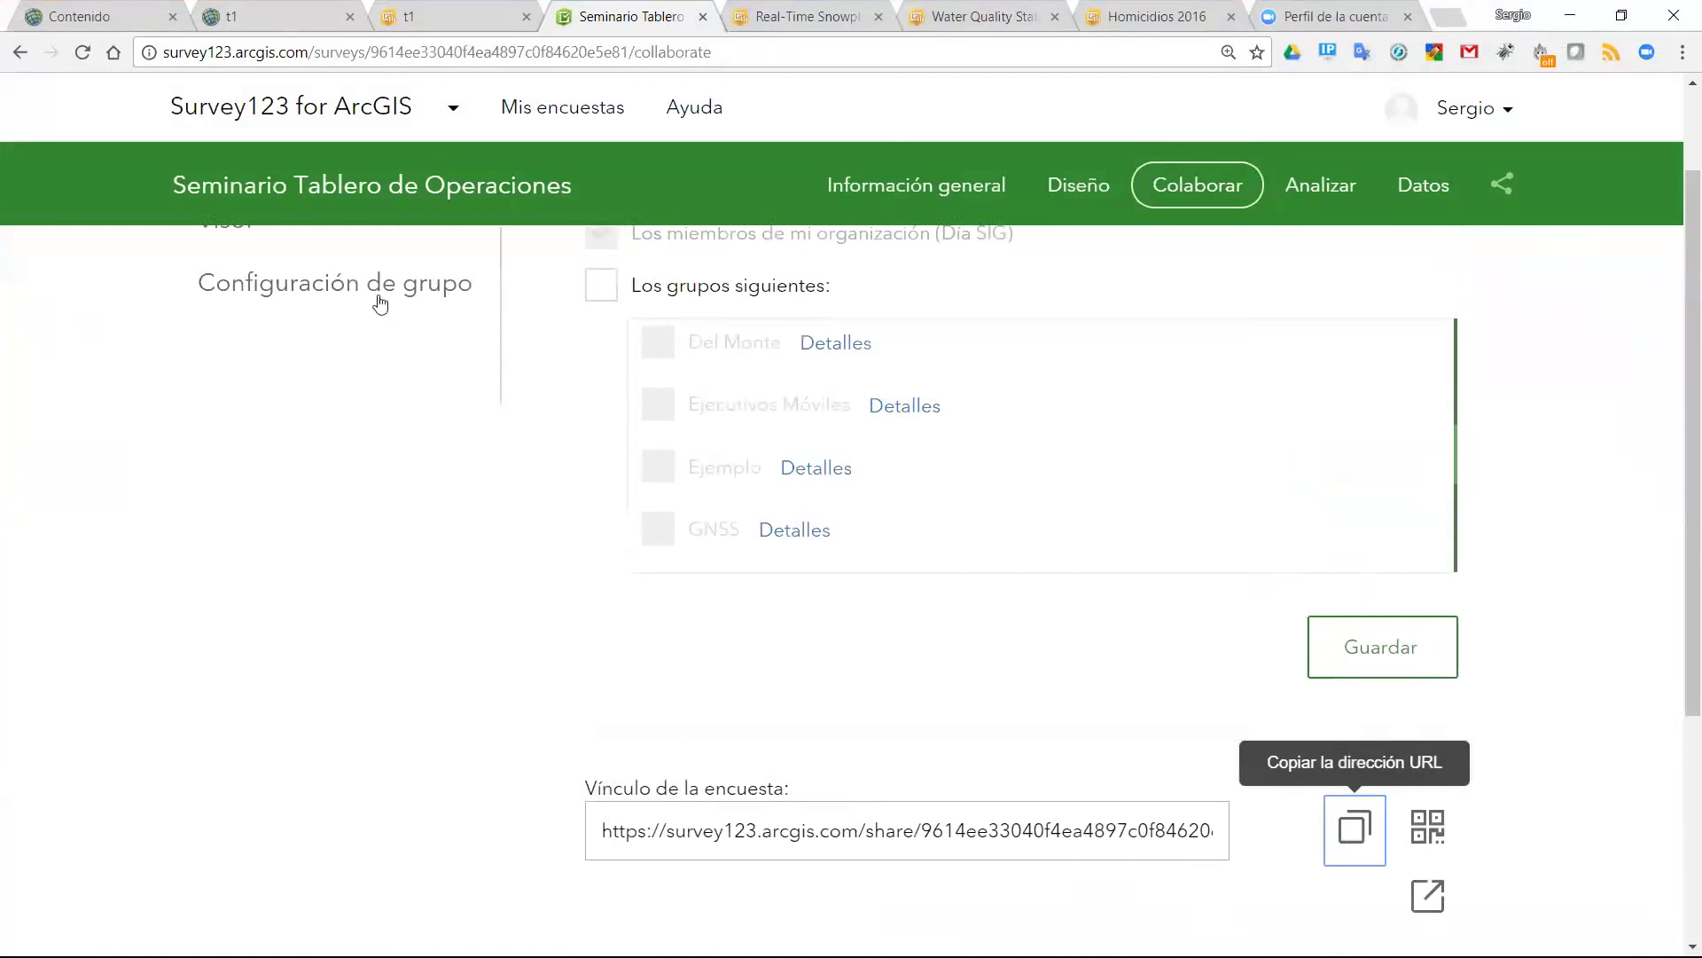
- Switch to the ArcGIS content page and review the items in the Survey-Seminario Tablero de Operaciones folder
{"action": "scroll", "coordinate": [379, 304], "scroll_direction": "up", "scroll_amount": 1}
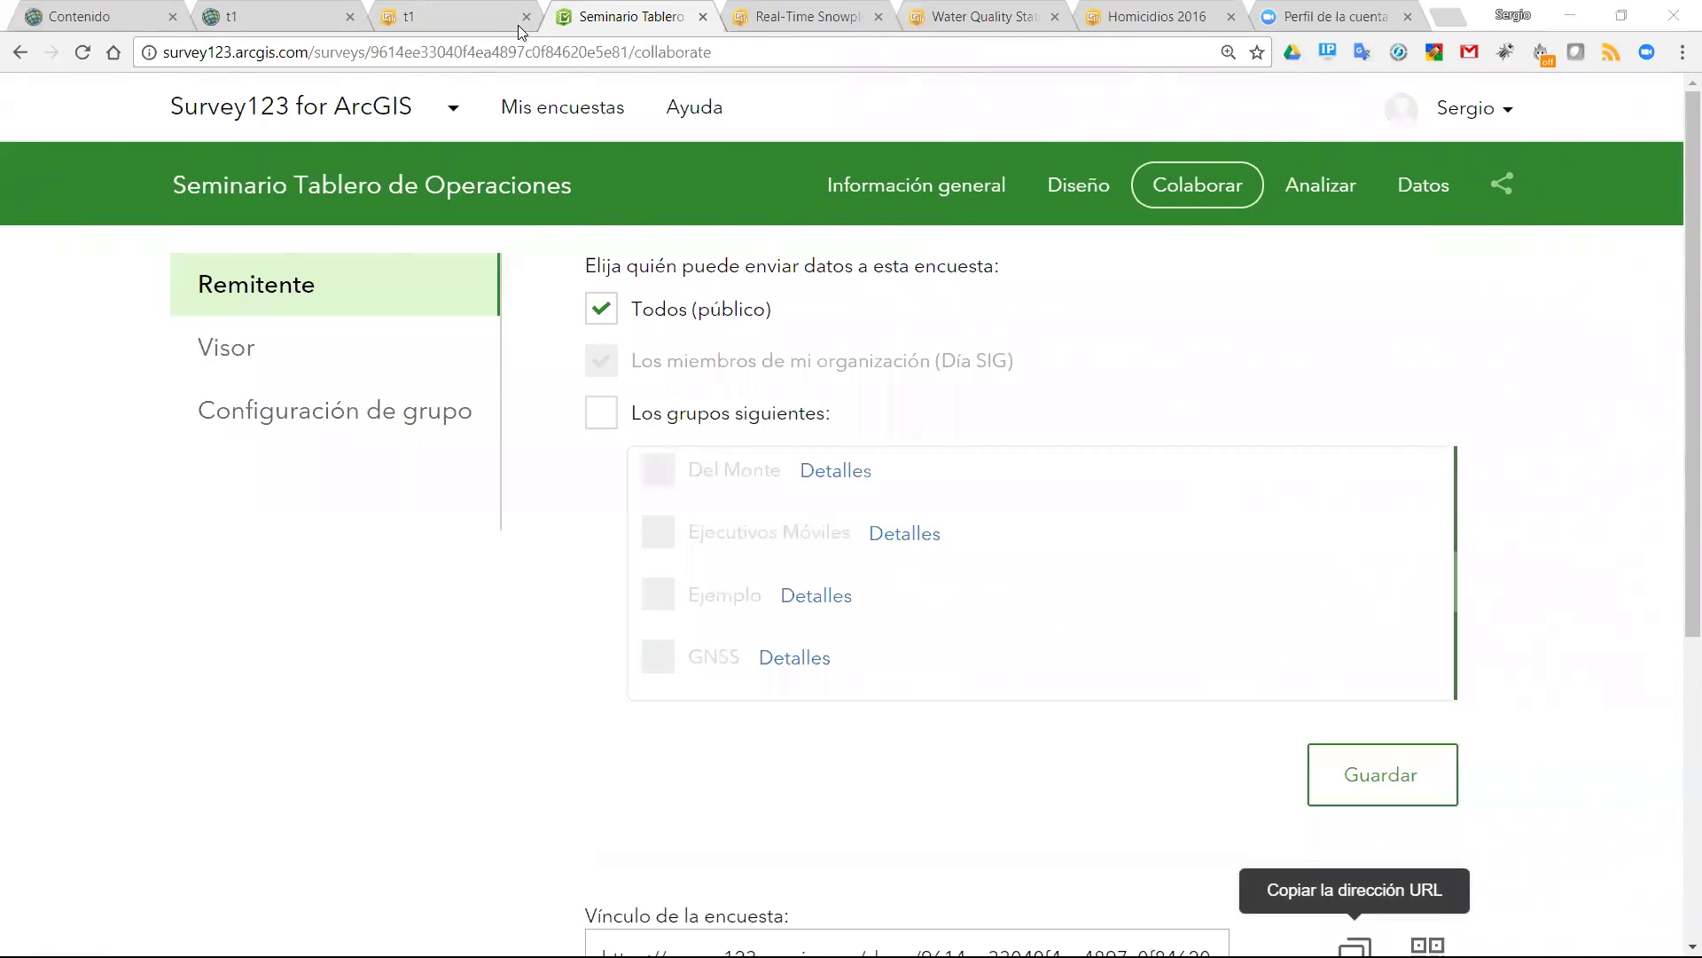
{"action": "left_click", "coordinate": [89, 16]}
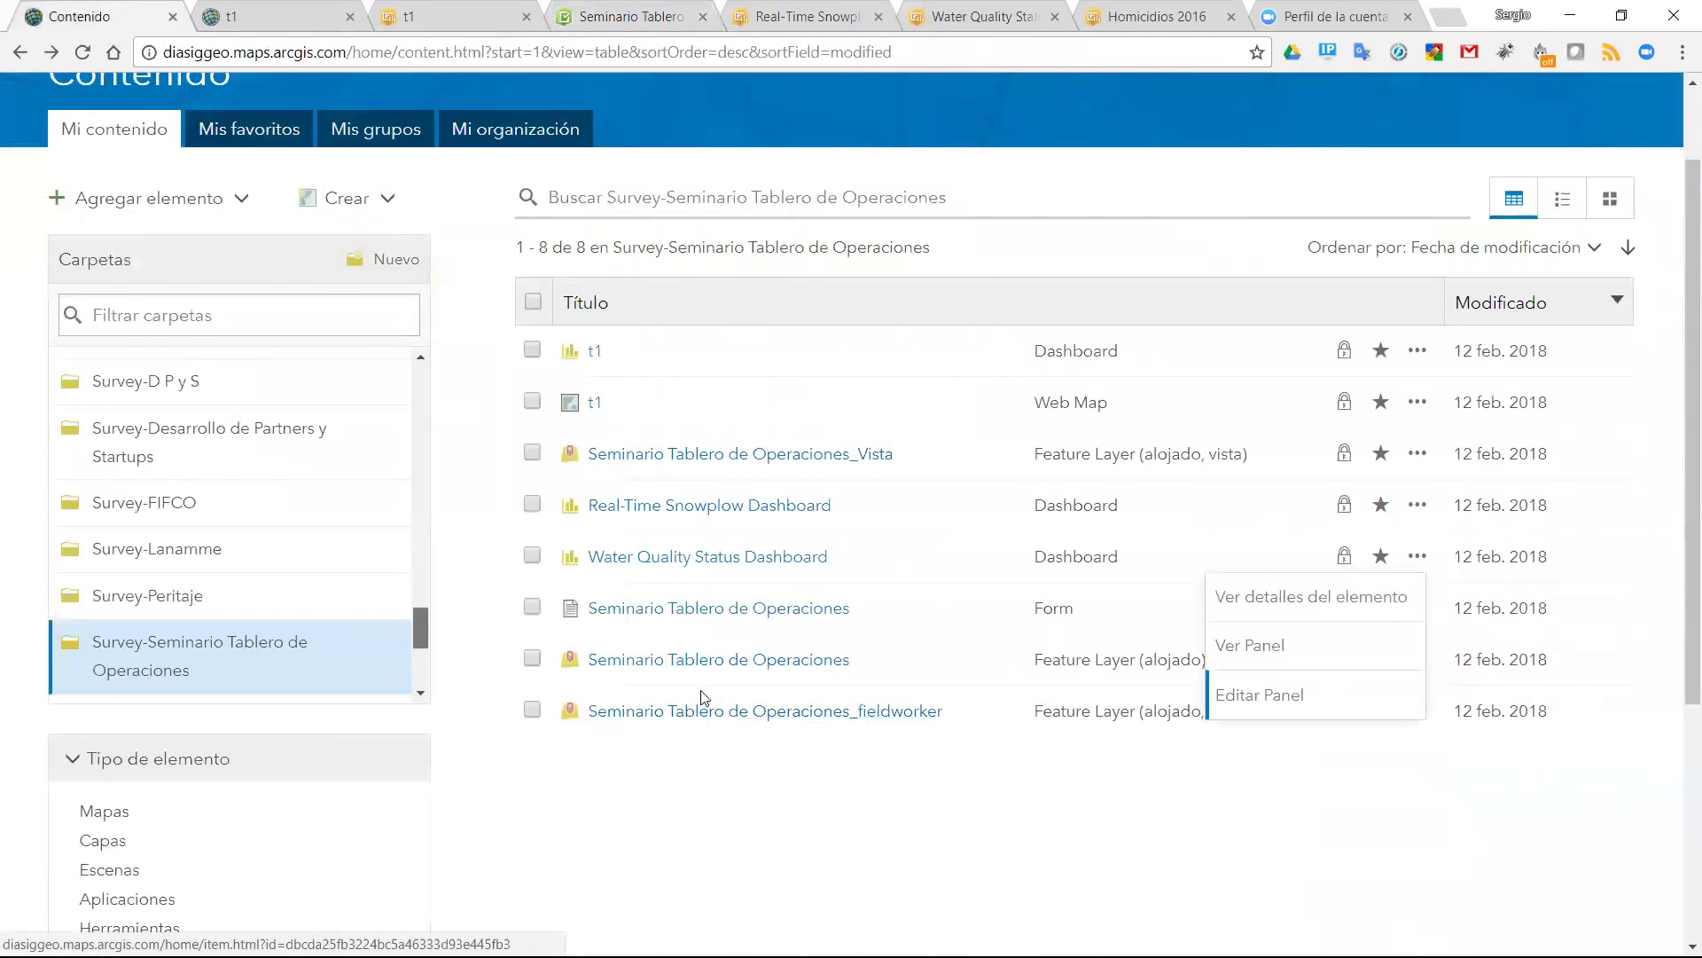
{"action": "scroll", "coordinate": [687, 694], "scroll_direction": "down", "scroll_amount": 1}
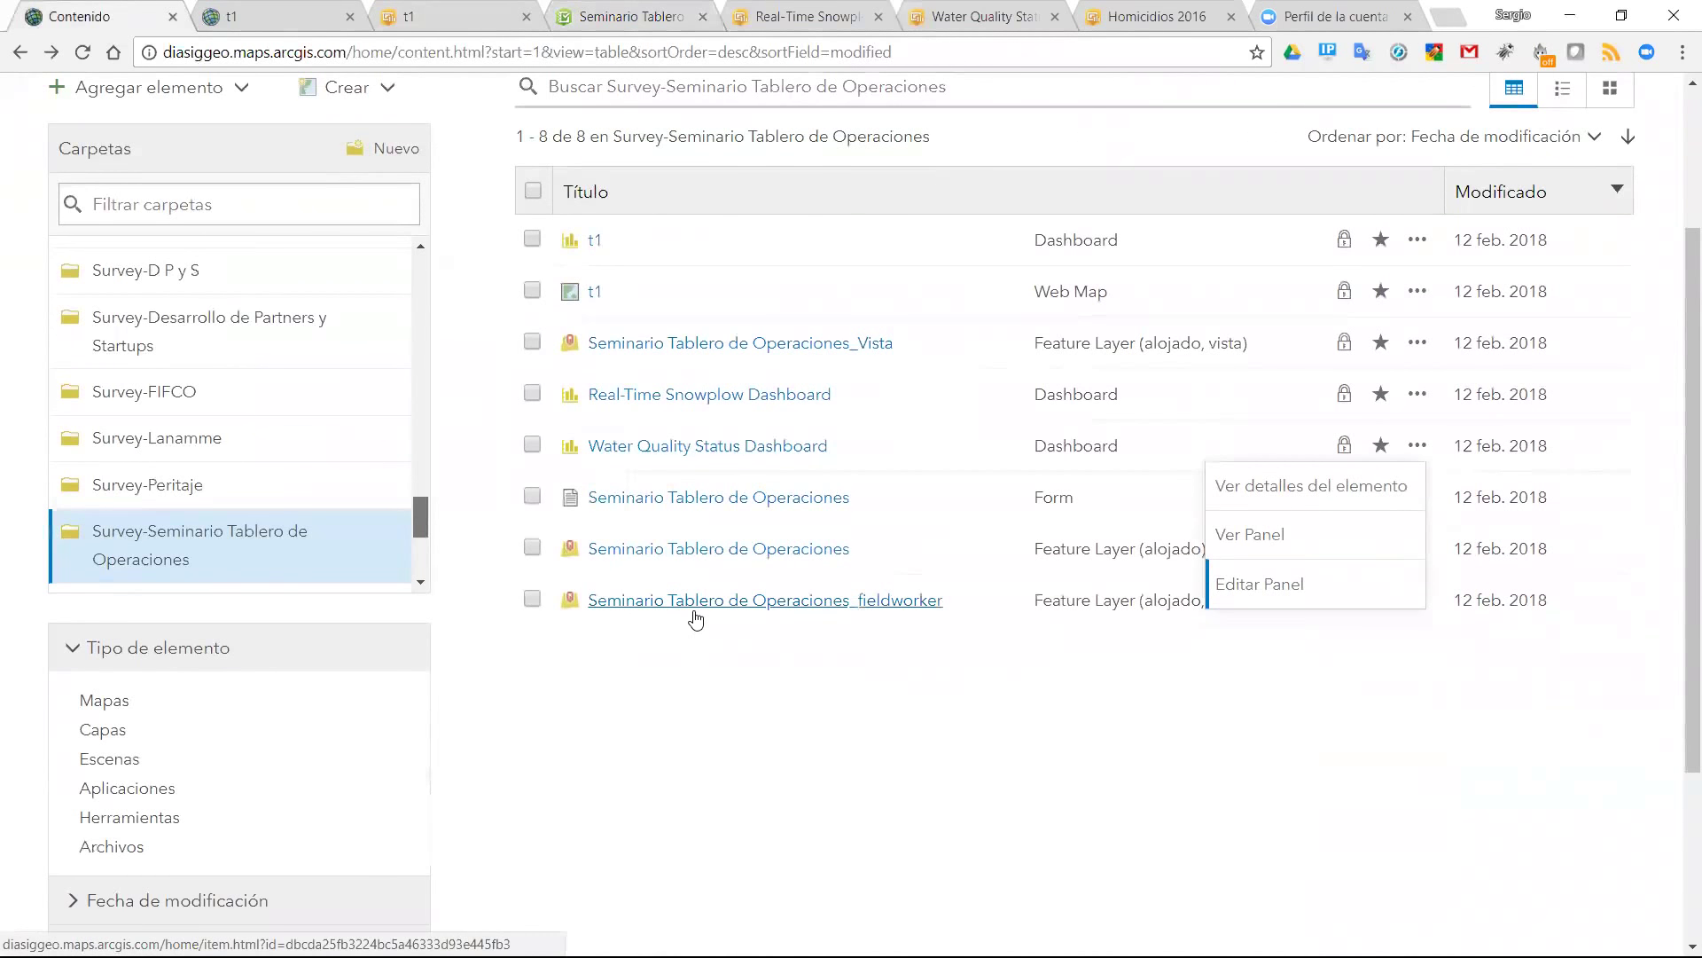
{"action": "scroll", "coordinate": [696, 619], "scroll_direction": "up", "scroll_amount": 2}
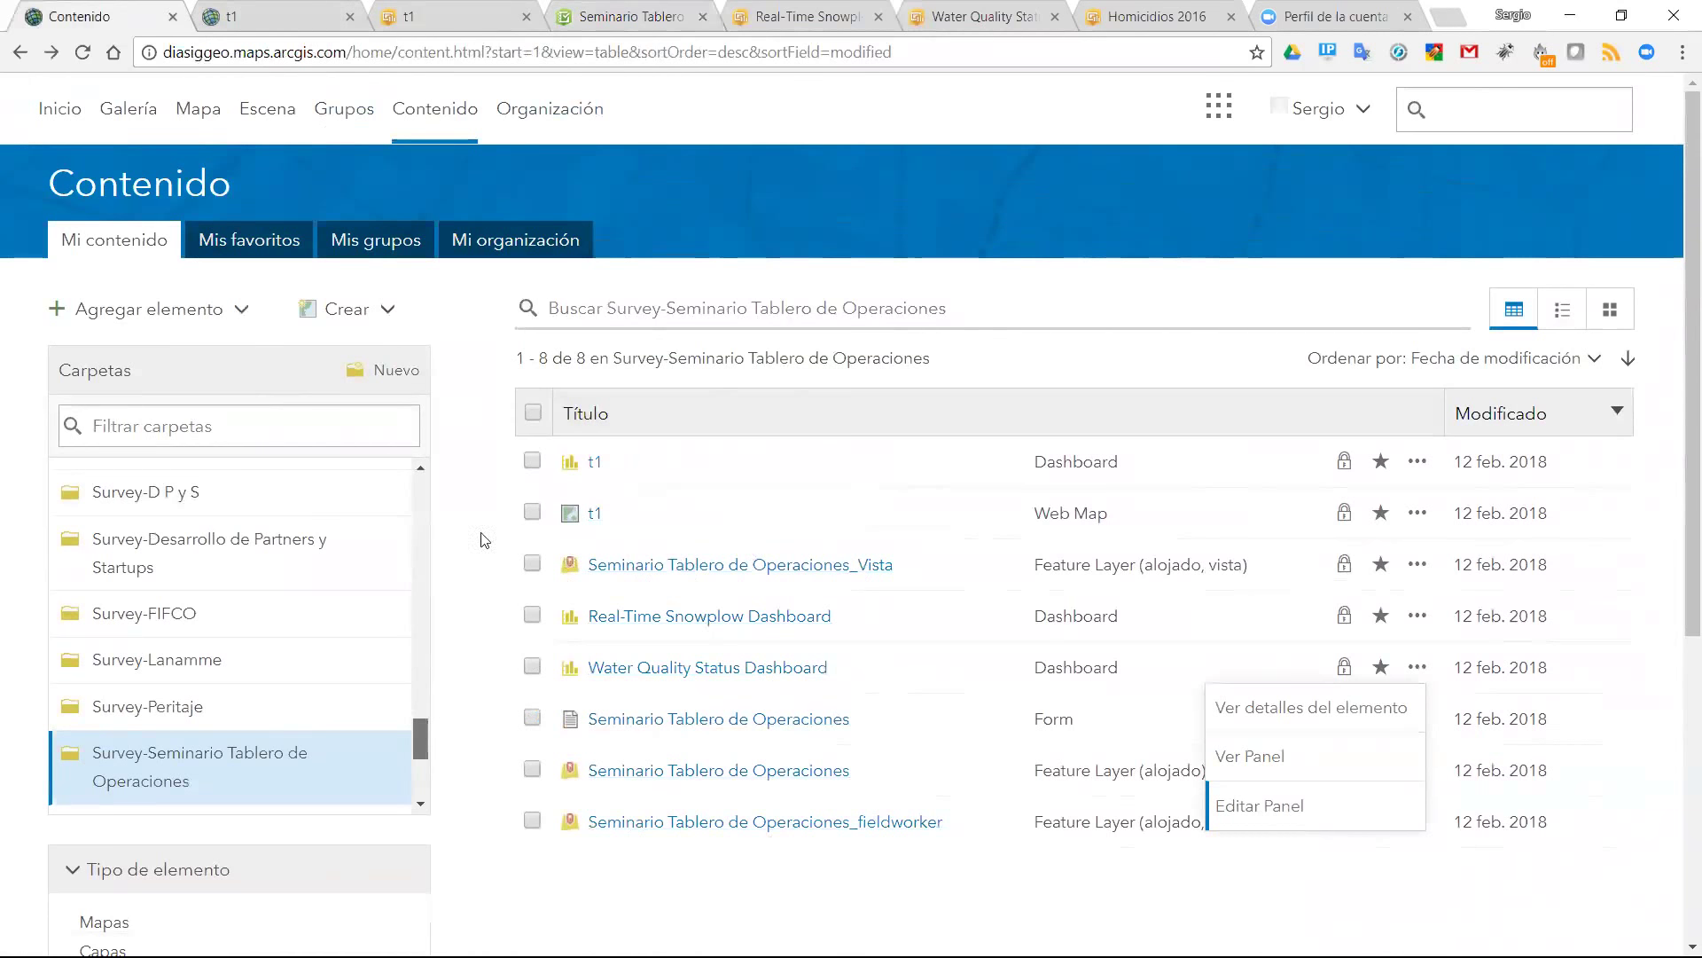
{"action": "scroll", "coordinate": [390, 577], "scroll_direction": "up", "scroll_amount": 3}
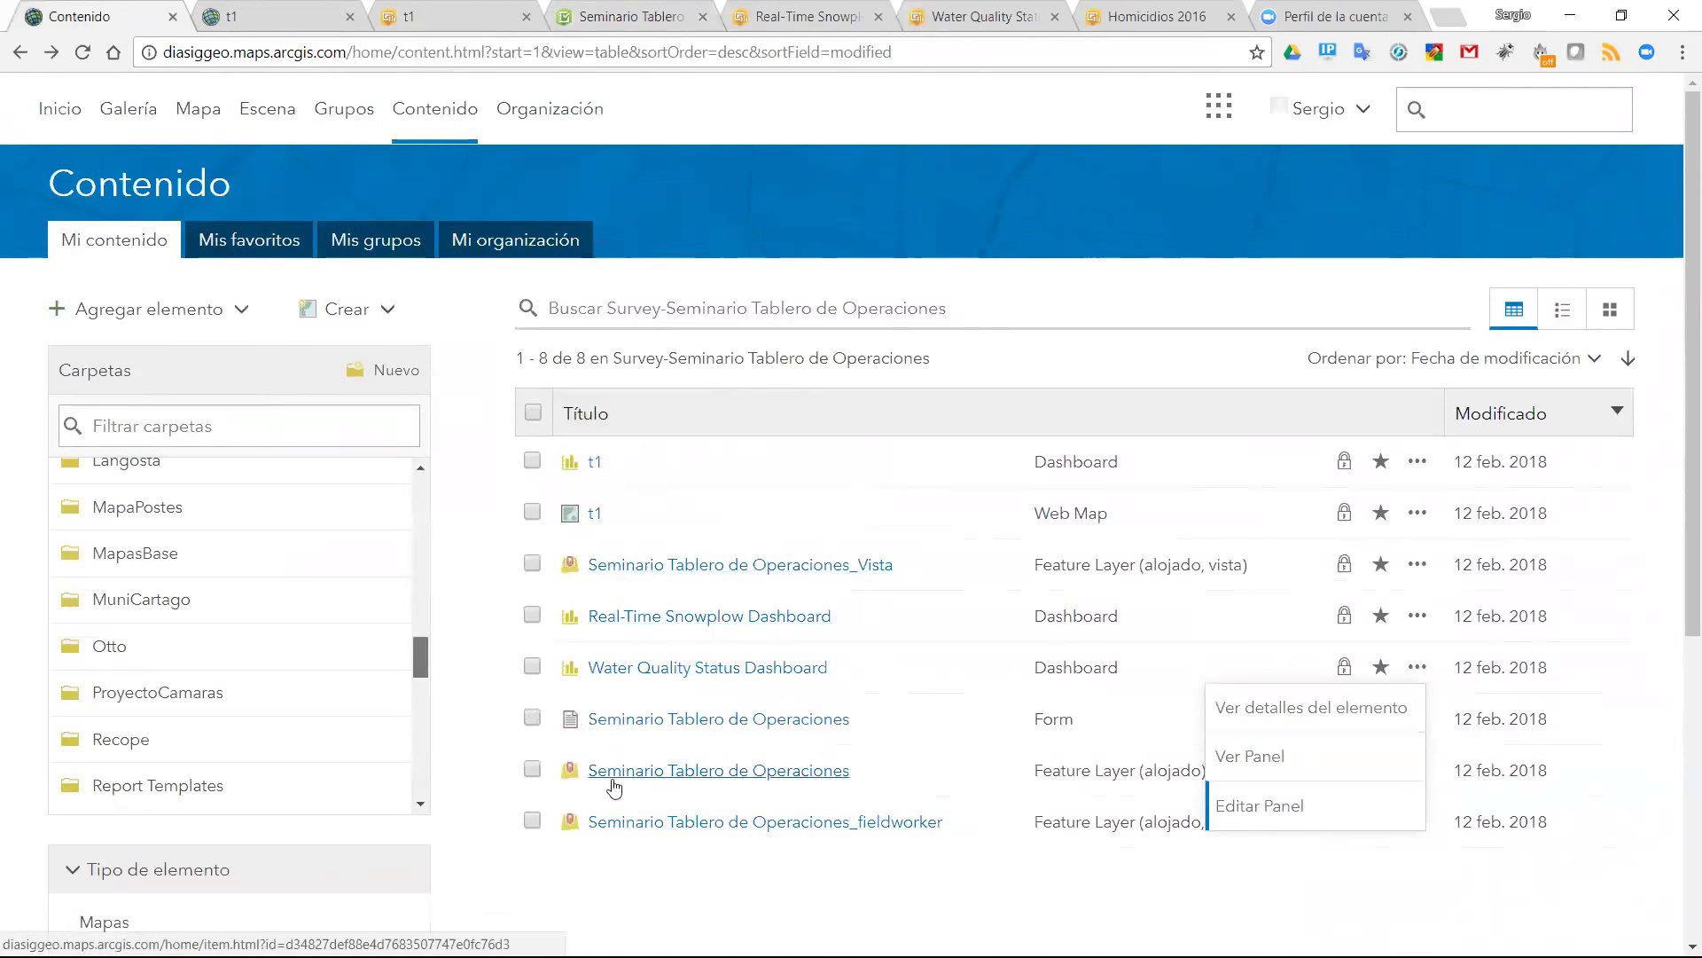
- Switch to the t1 web map and examine the survey points around San Jose
{"action": "left_click", "coordinate": [273, 16]}
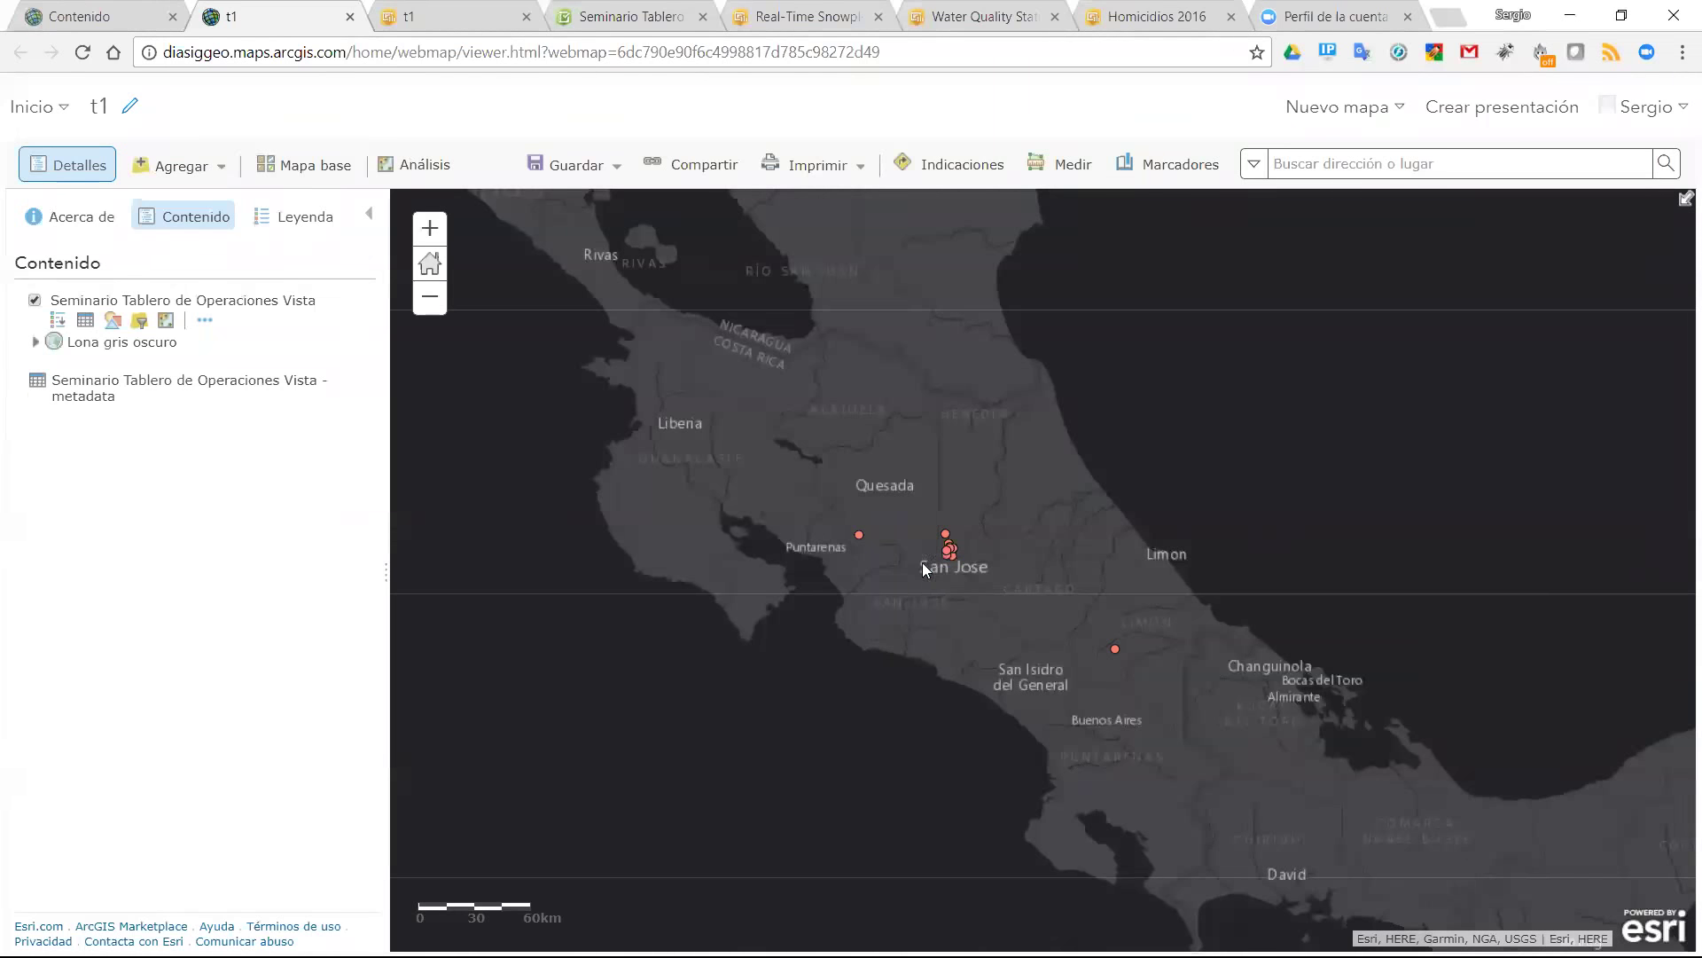
{"action": "left_click_drag", "start_coordinate": [924, 603], "coordinate": [970, 574]}
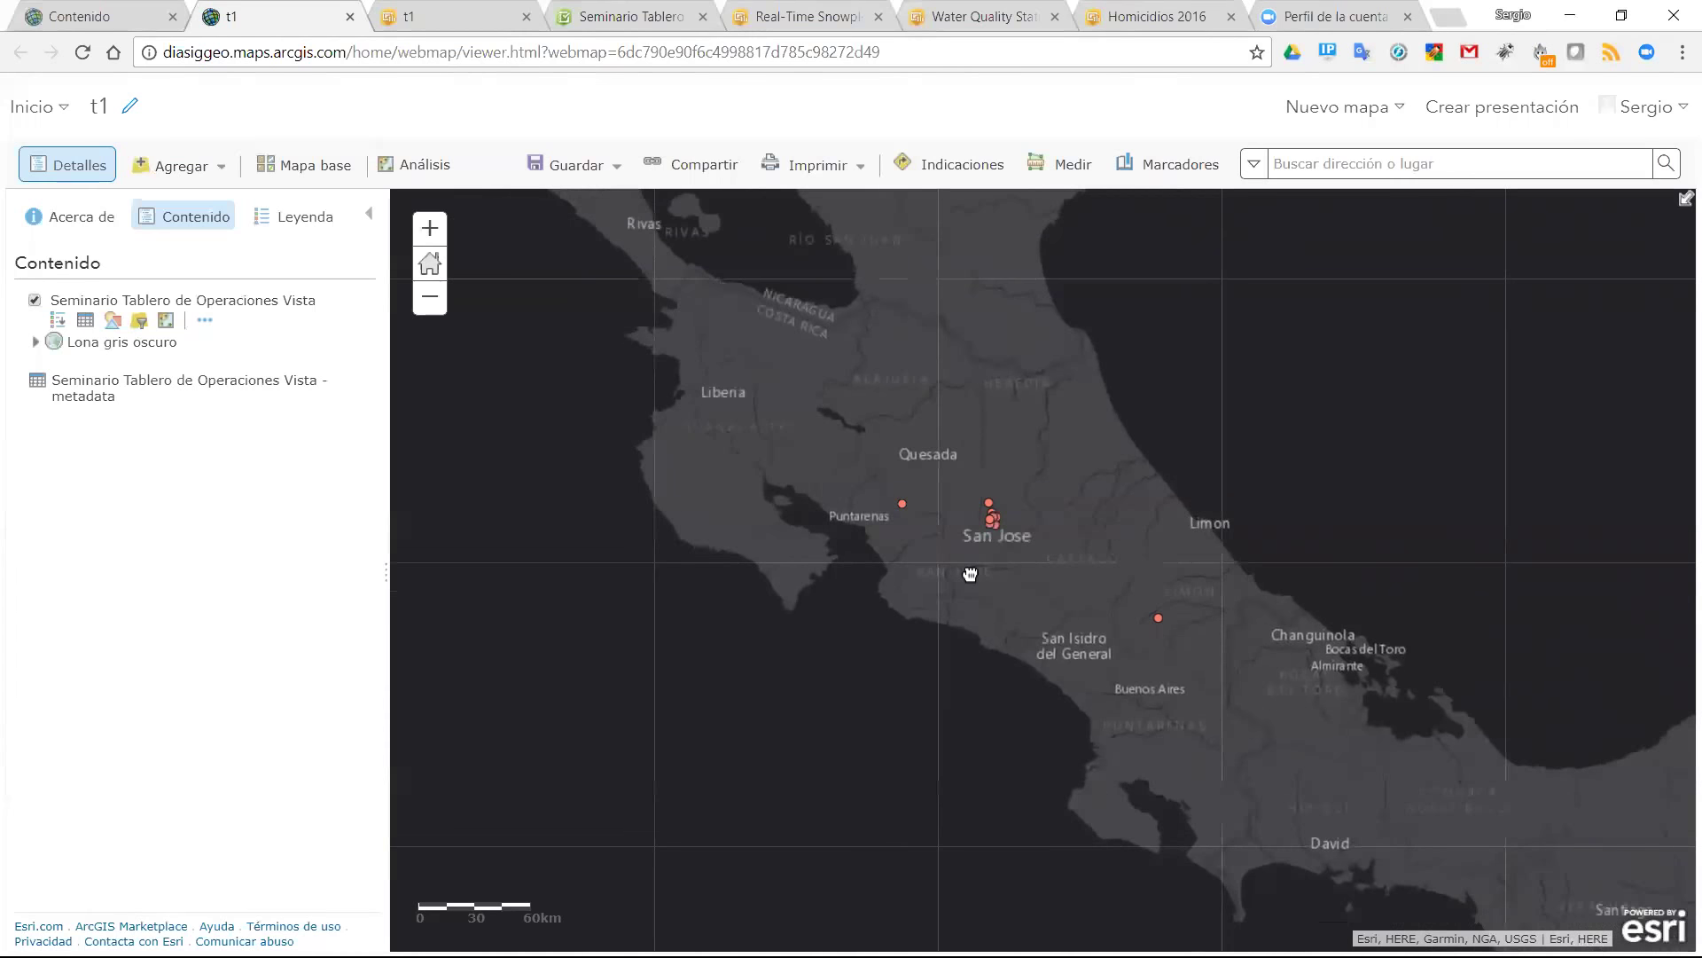
{"action": "scroll", "coordinate": [1011, 537], "scroll_direction": "up", "scroll_amount": 1}
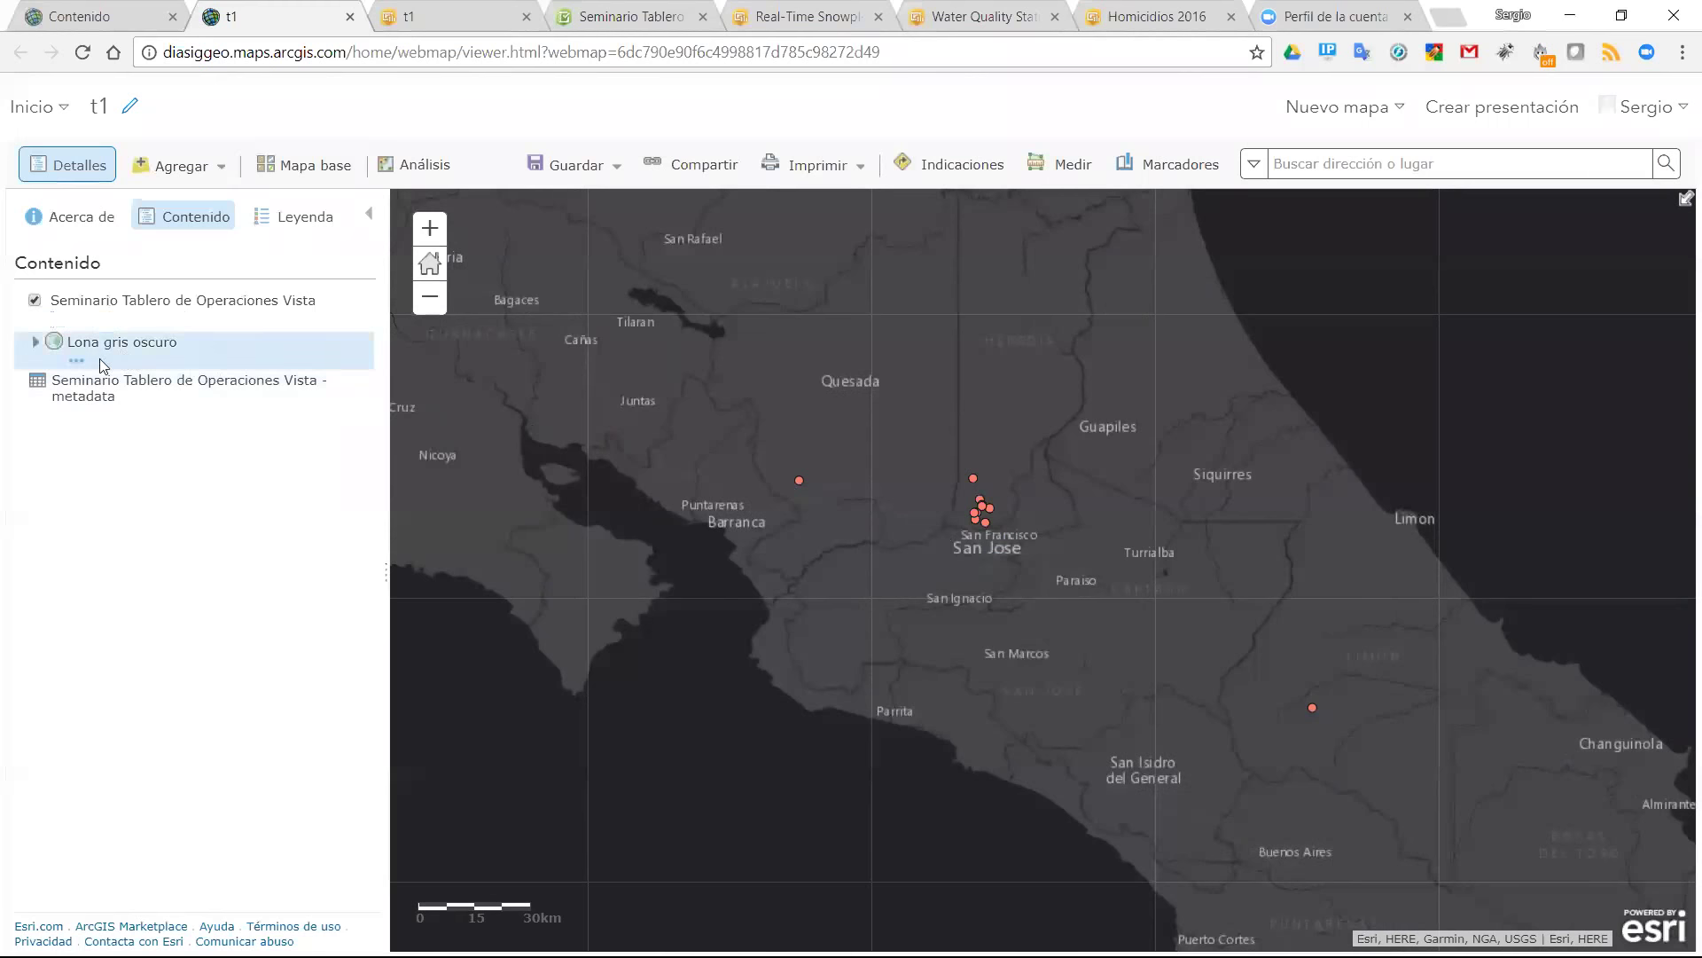
{"action": "left_click", "coordinate": [109, 323]}
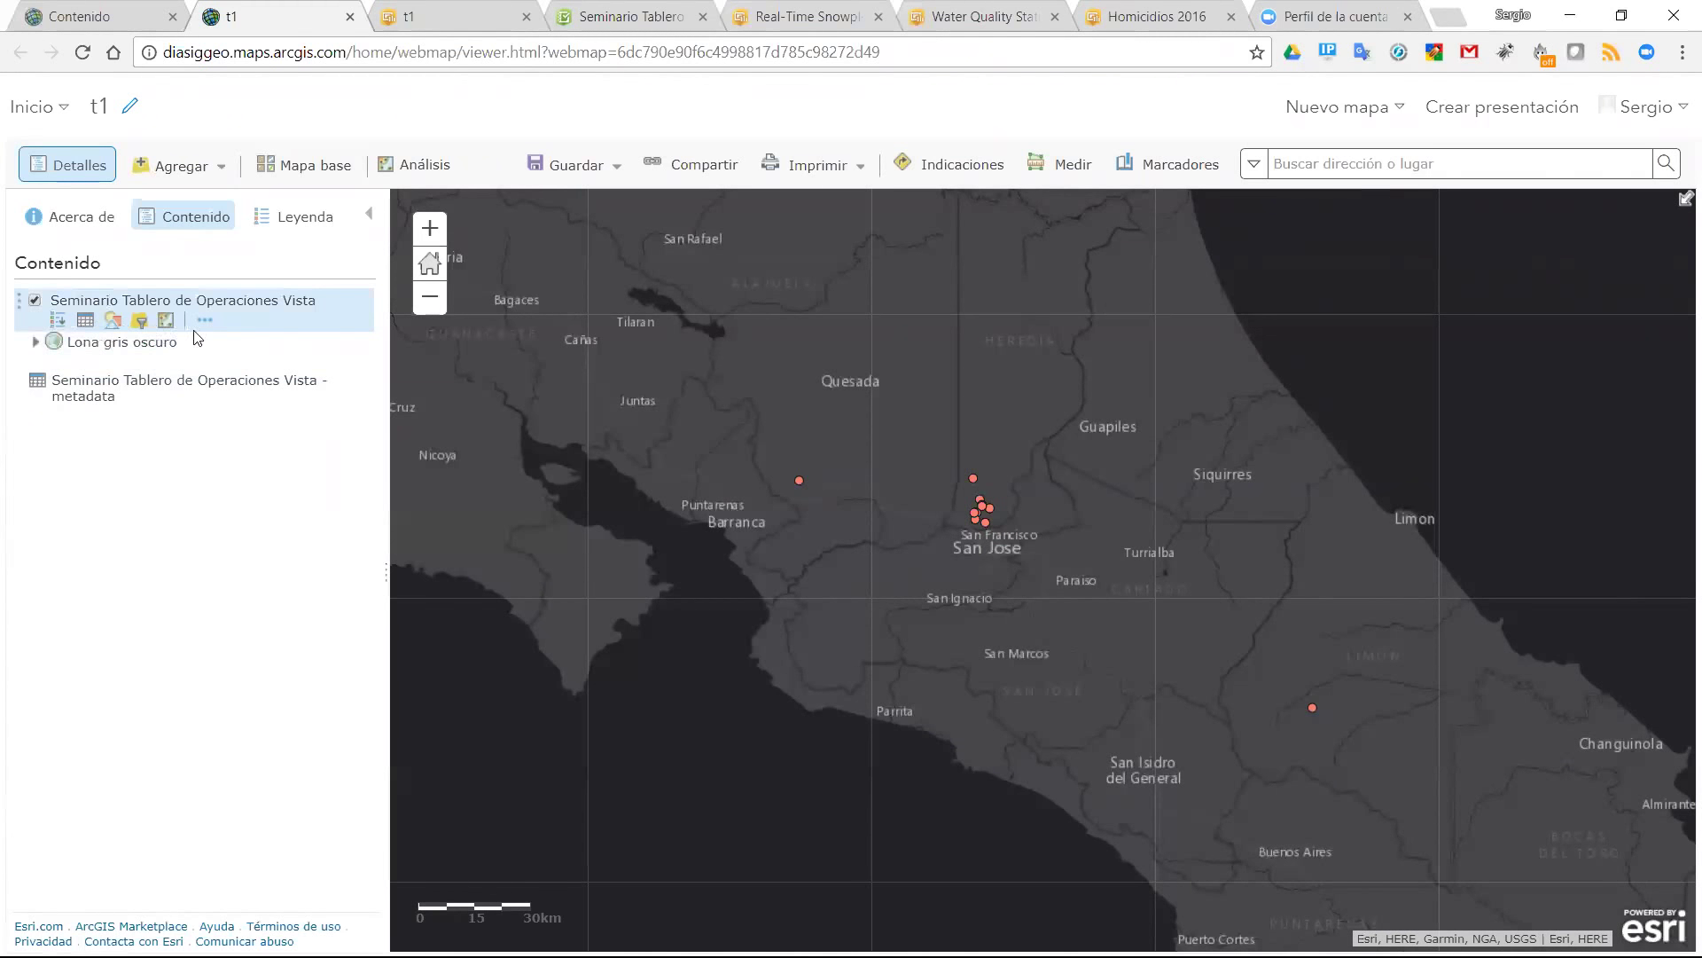
- Read all survey answers in the pop-up of the point northeast of Barranca, then close it
{"action": "left_click", "coordinate": [798, 481]}
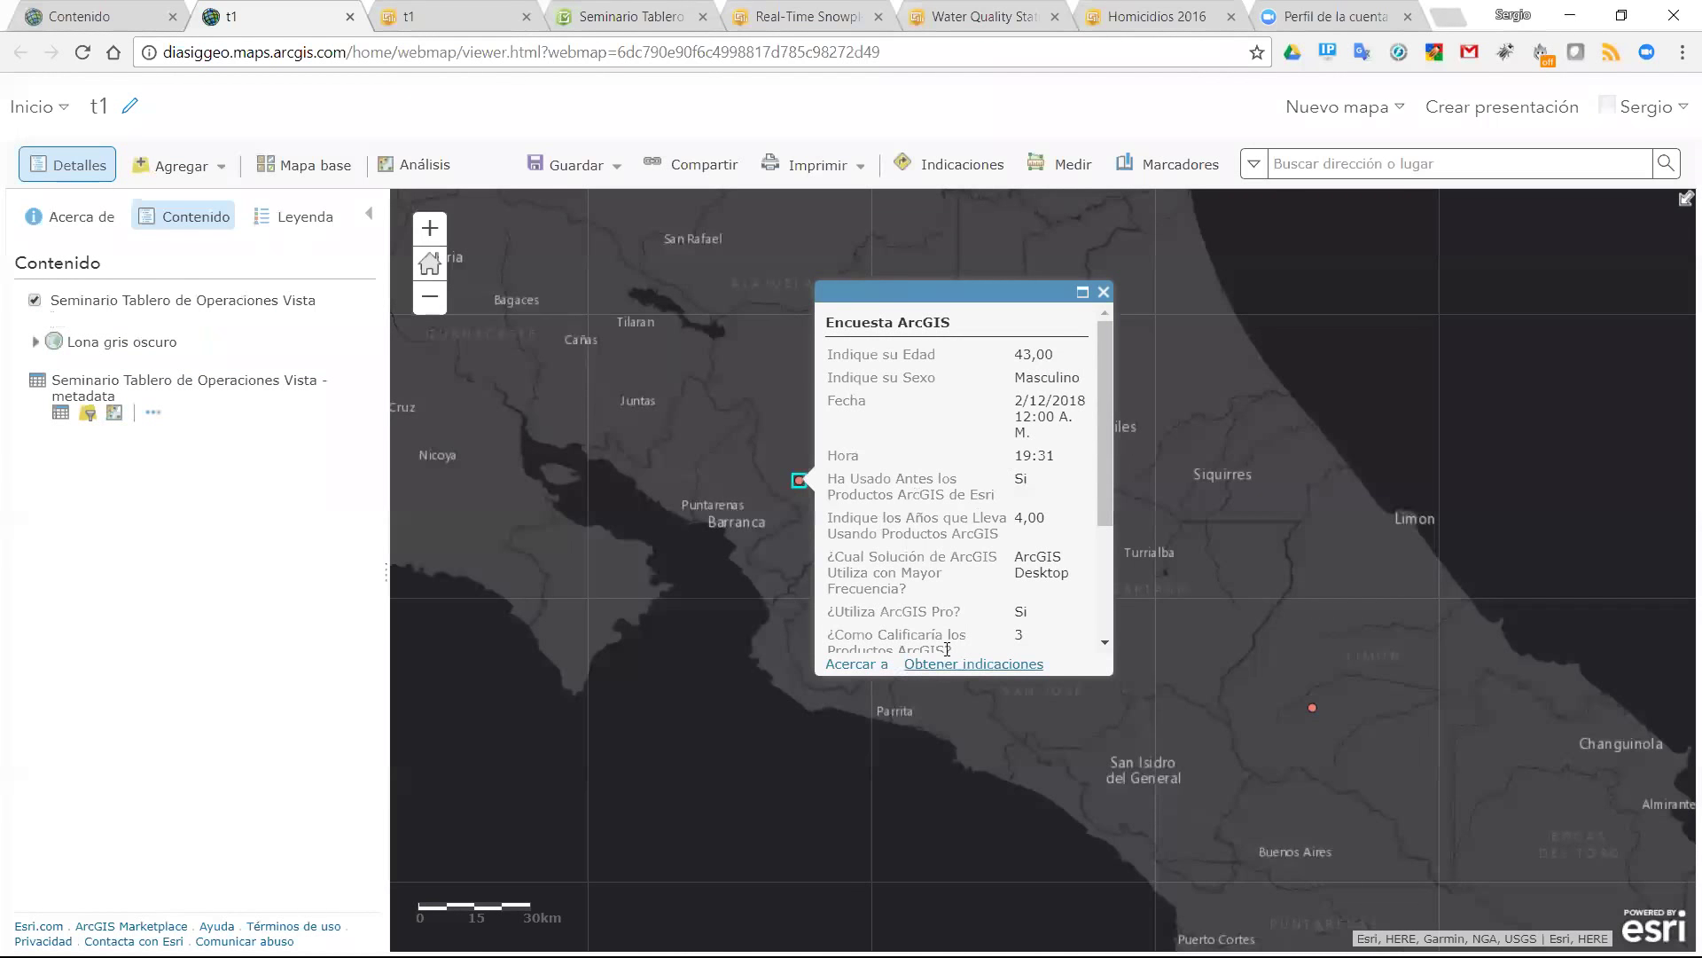
{"action": "scroll", "coordinate": [950, 456], "scroll_direction": "down", "scroll_amount": 2}
{"action": "scroll", "coordinate": [951, 457], "scroll_direction": "down", "scroll_amount": 1}
{"action": "scroll", "coordinate": [948, 448], "scroll_direction": "up", "scroll_amount": 3}
{"action": "scroll", "coordinate": [991, 443], "scroll_direction": "down", "scroll_amount": 4}
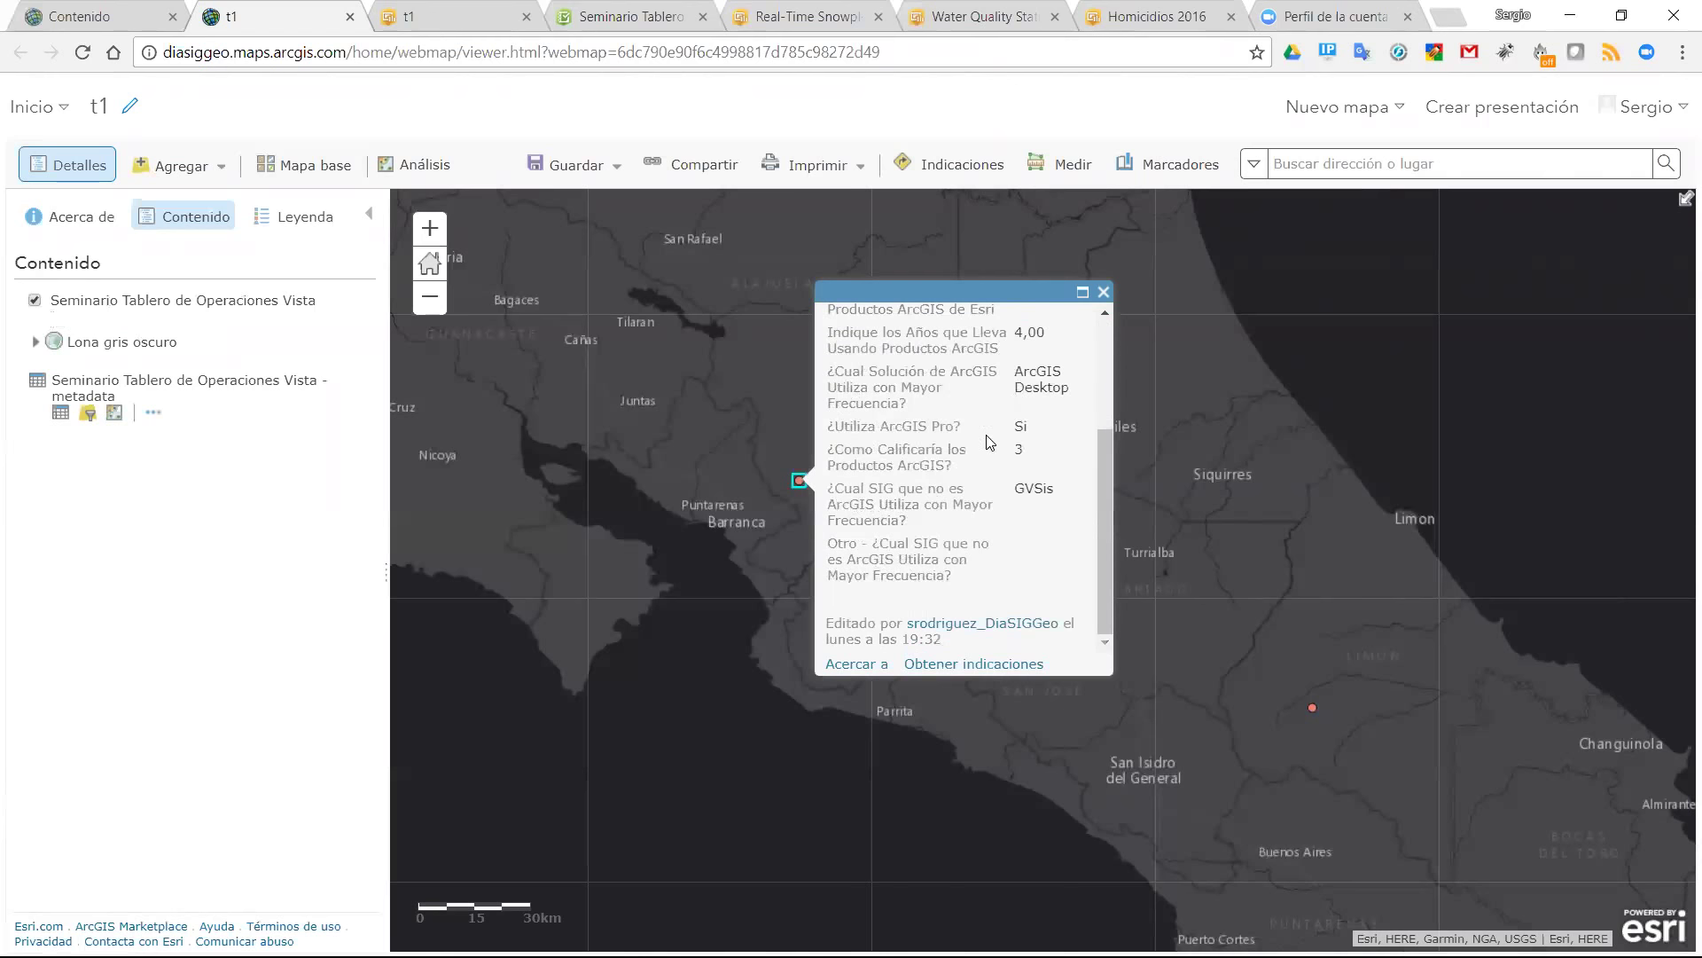
{"action": "scroll", "coordinate": [990, 440], "scroll_direction": "up", "scroll_amount": 2}
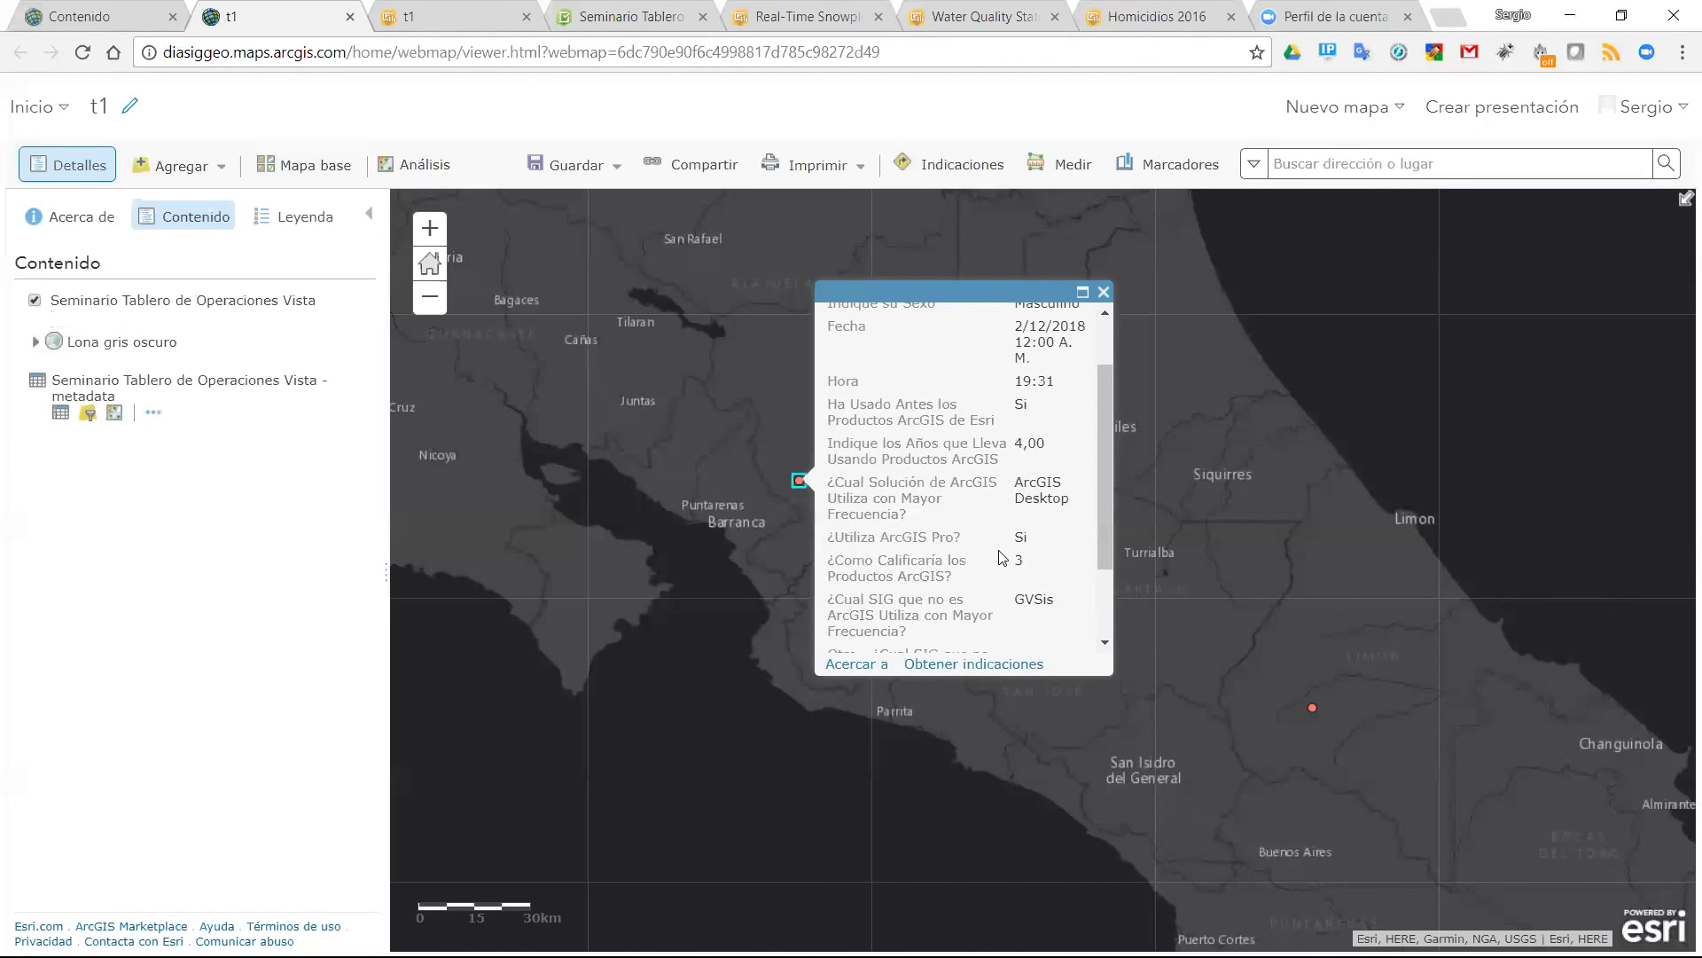
{"action": "scroll", "coordinate": [1002, 556], "scroll_direction": "up", "scroll_amount": 1}
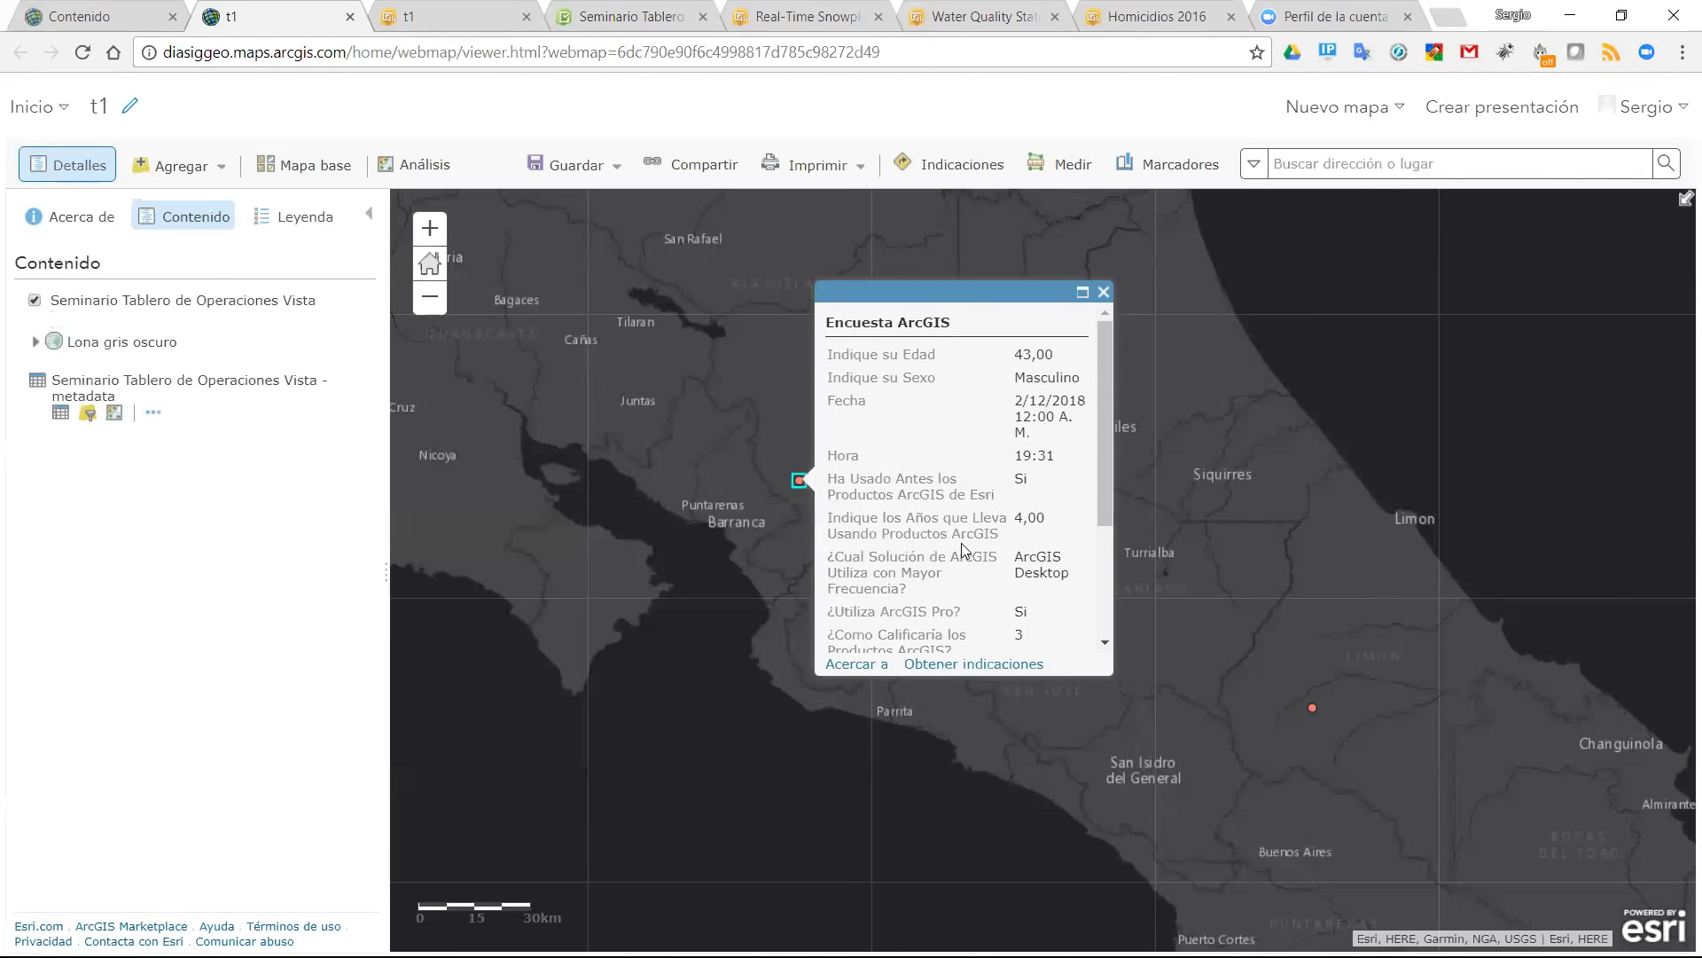
{"action": "scroll", "coordinate": [964, 550], "scroll_direction": "down", "scroll_amount": 1}
{"action": "scroll", "coordinate": [966, 551], "scroll_direction": "down", "scroll_amount": 1}
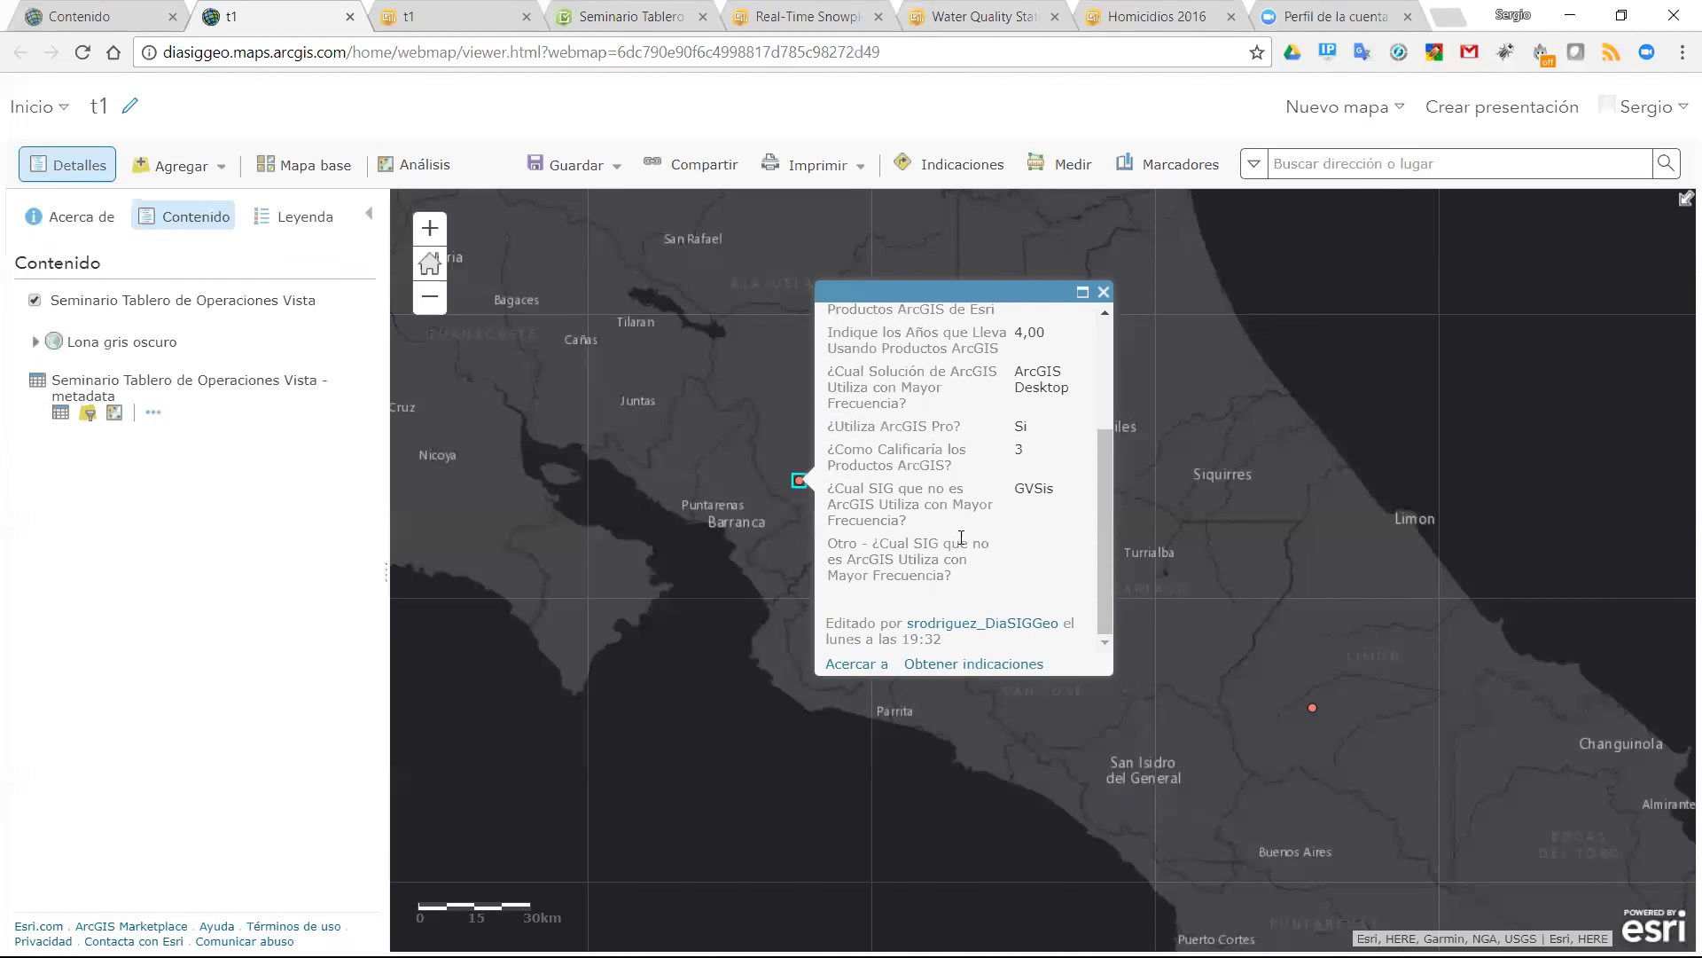
{"action": "scroll", "coordinate": [966, 527], "scroll_direction": "up", "scroll_amount": 2}
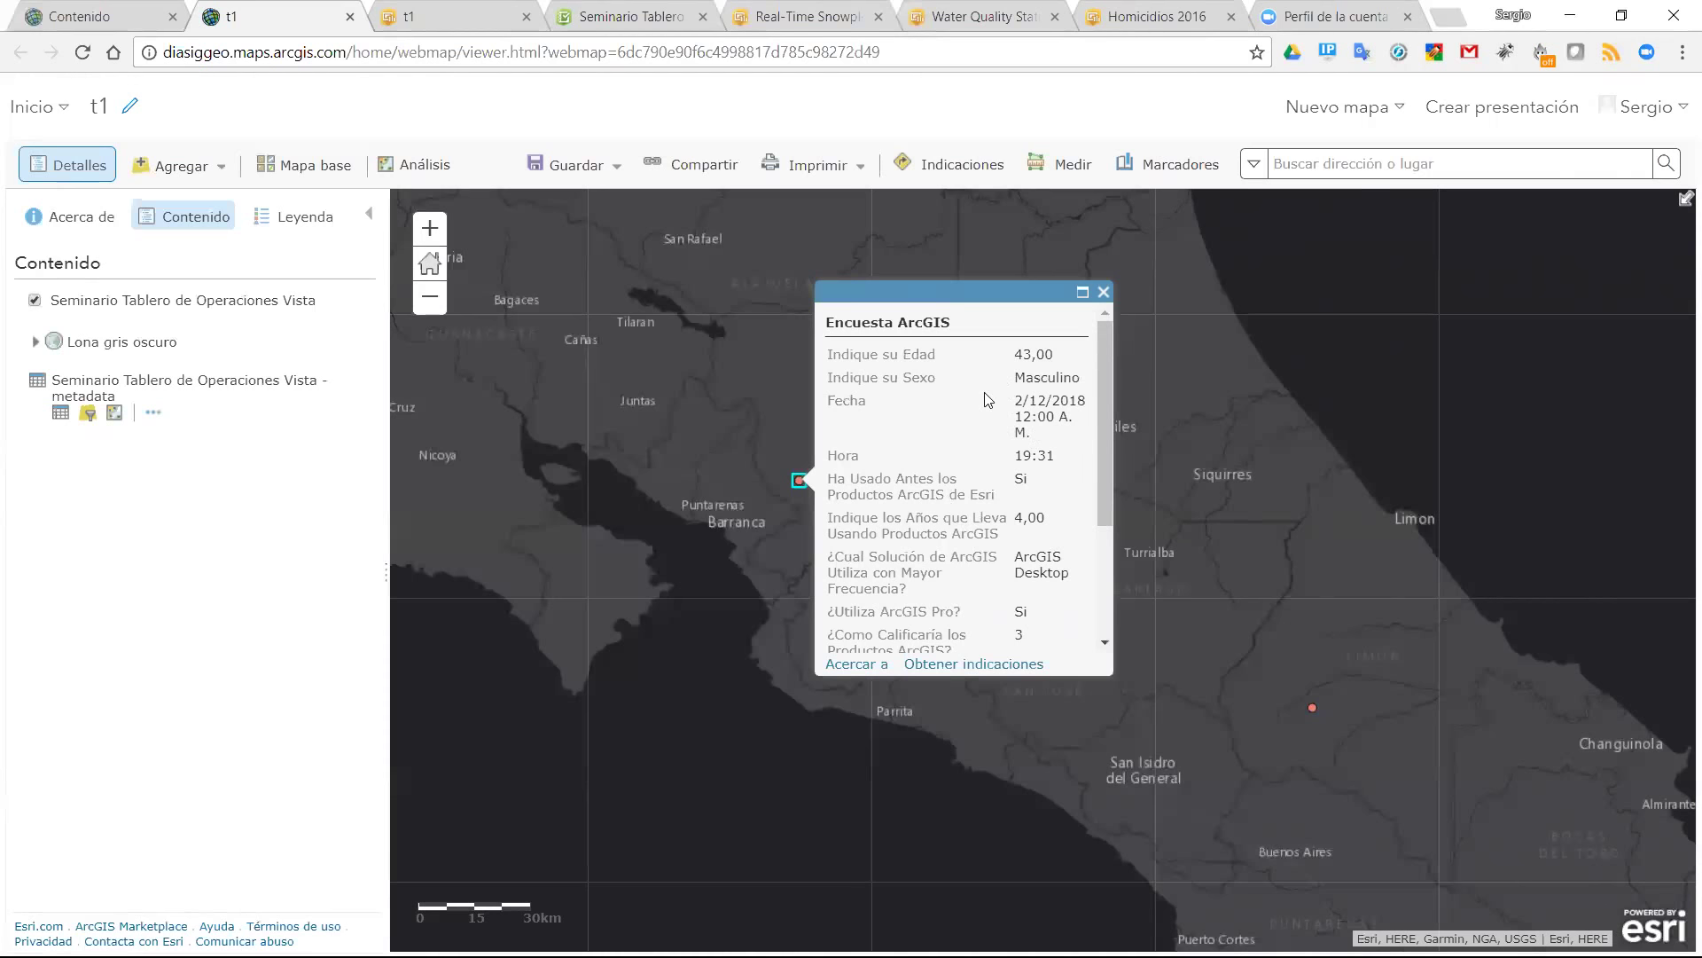
{"action": "left_click", "coordinate": [1103, 293]}
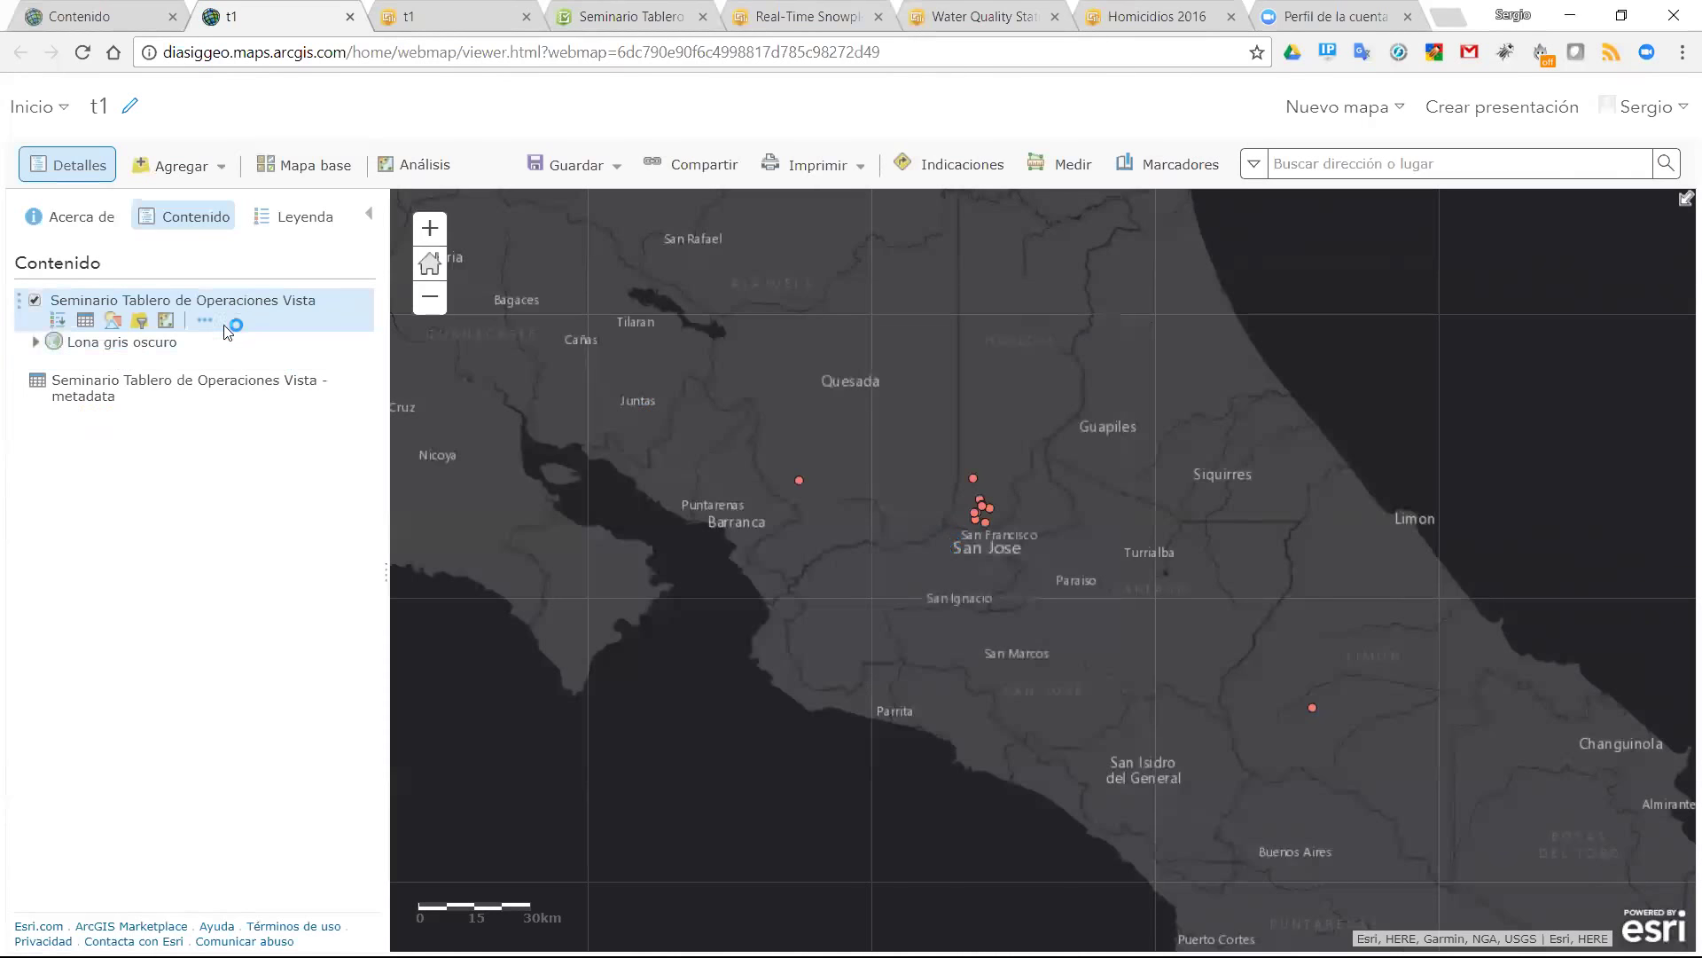
- Check the refresh interval setting of the Seminario Tablero de Operaciones Vista layer
{"action": "left_click", "coordinate": [206, 322]}
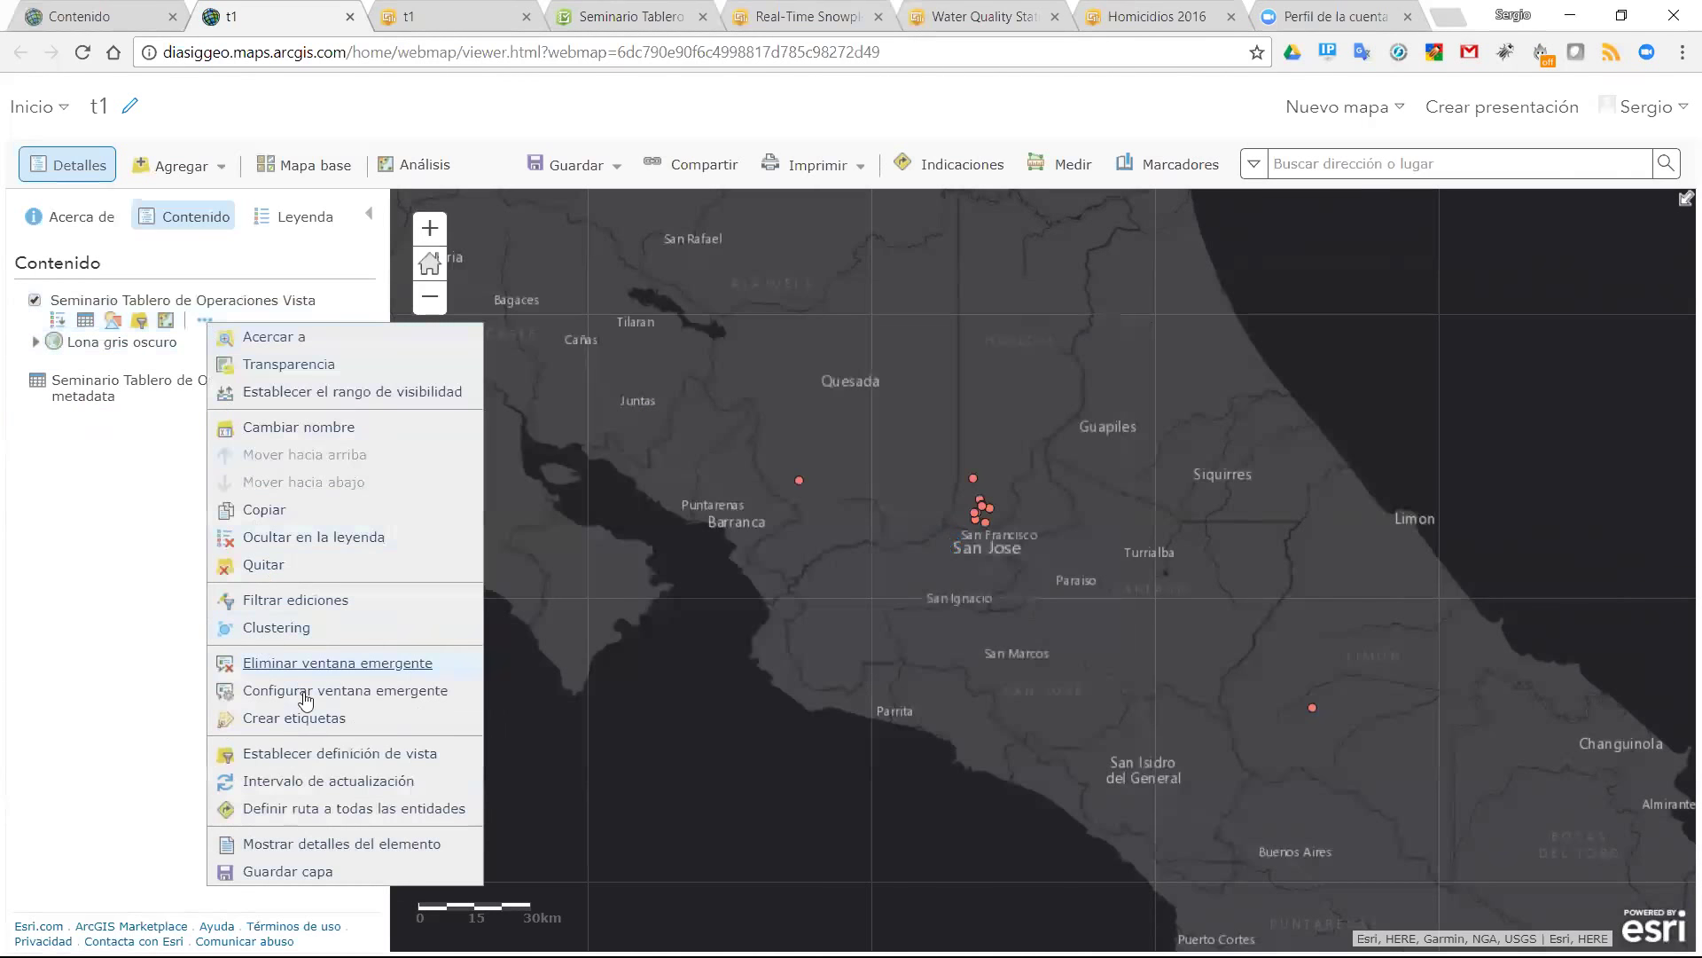
{"action": "mouse_move", "coordinate": [364, 788]}
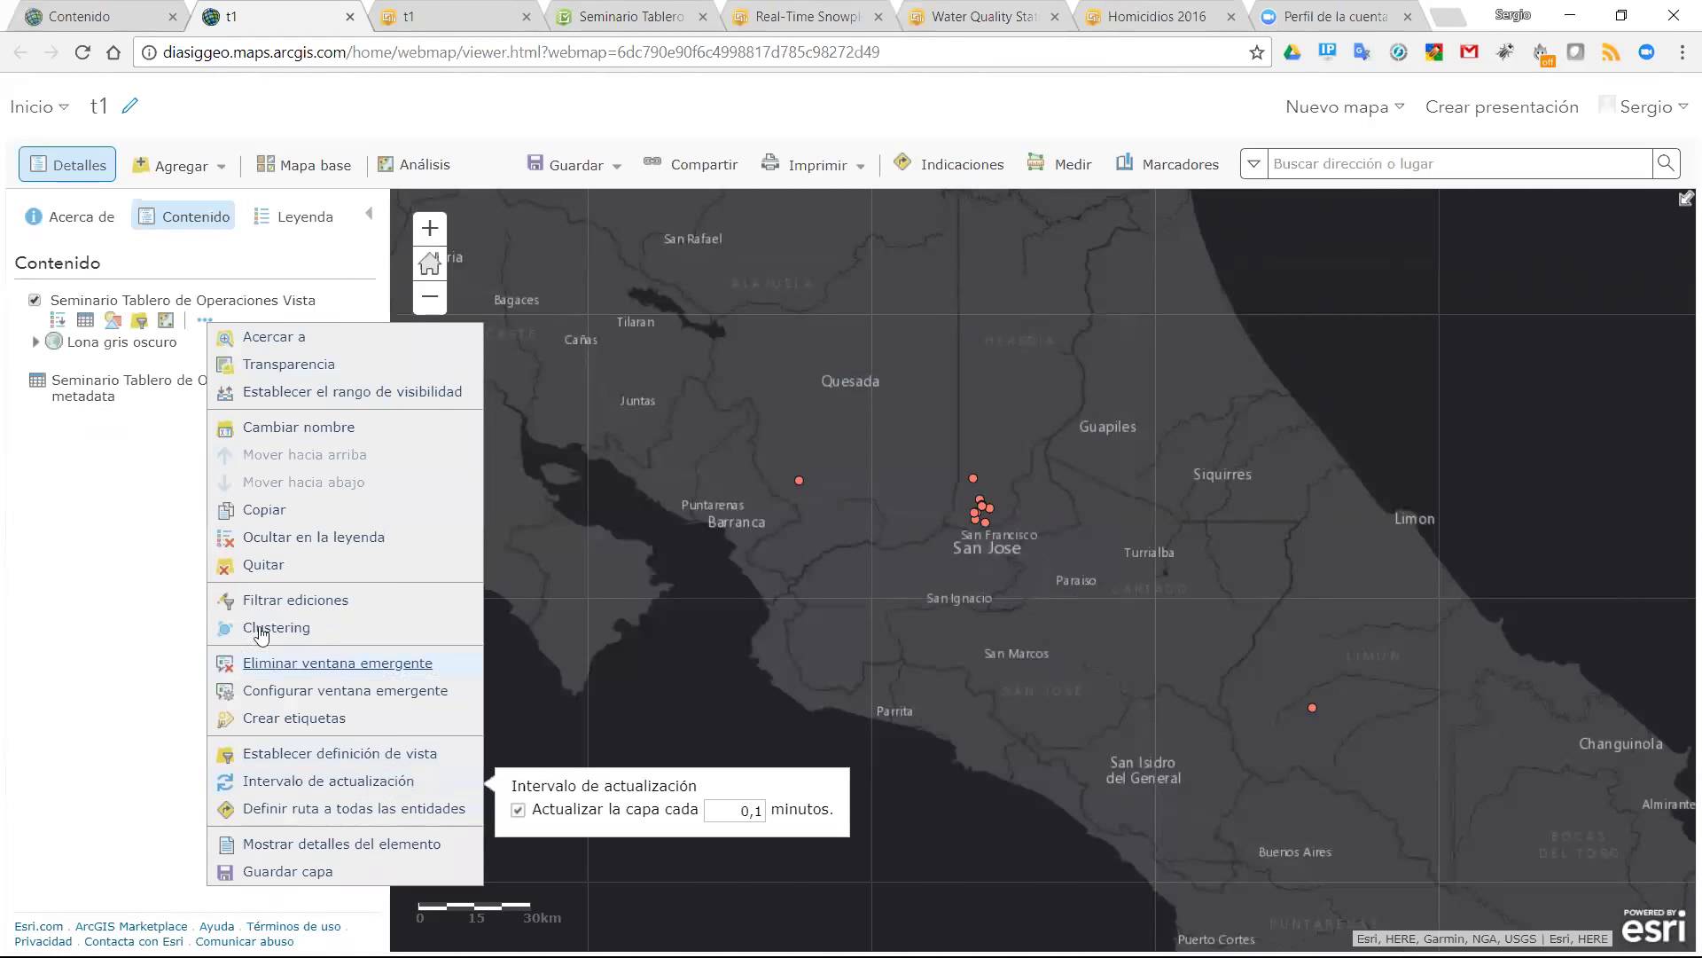
{"action": "left_click", "coordinate": [106, 536]}
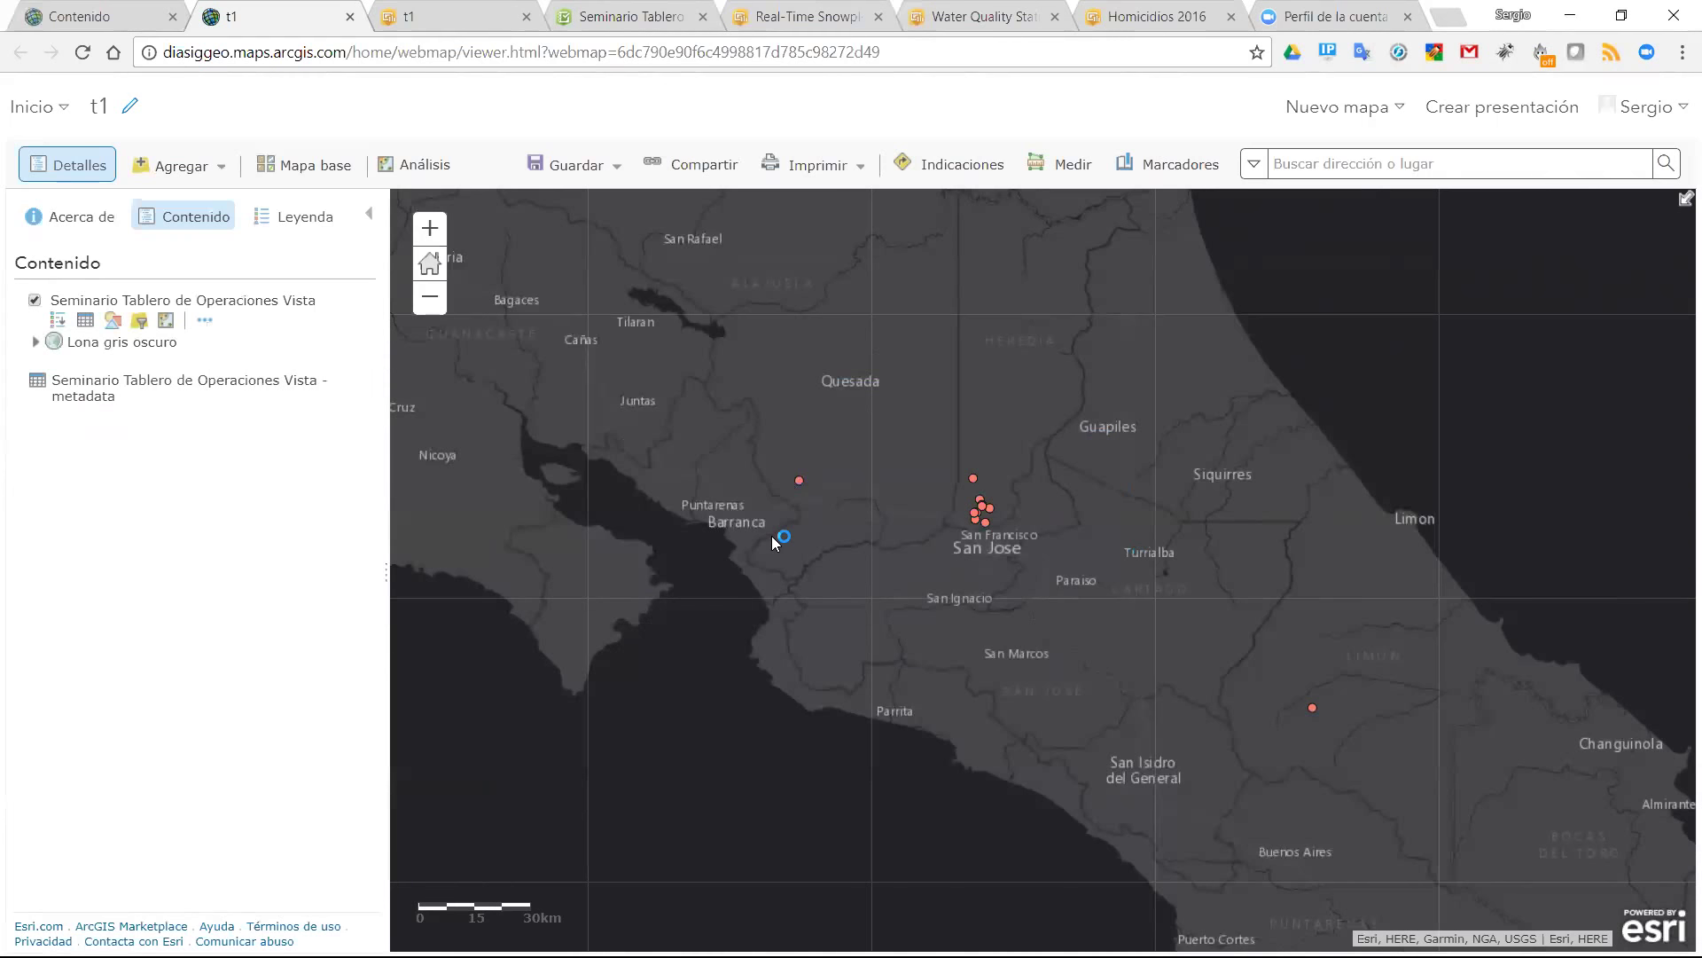
- View the map at the GAM bookmark and return to the Costa Rica bookmark
{"action": "scroll", "coordinate": [774, 533], "scroll_direction": "down", "scroll_amount": 1}
{"action": "left_click_drag", "start_coordinate": [768, 519], "coordinate": [903, 503]}
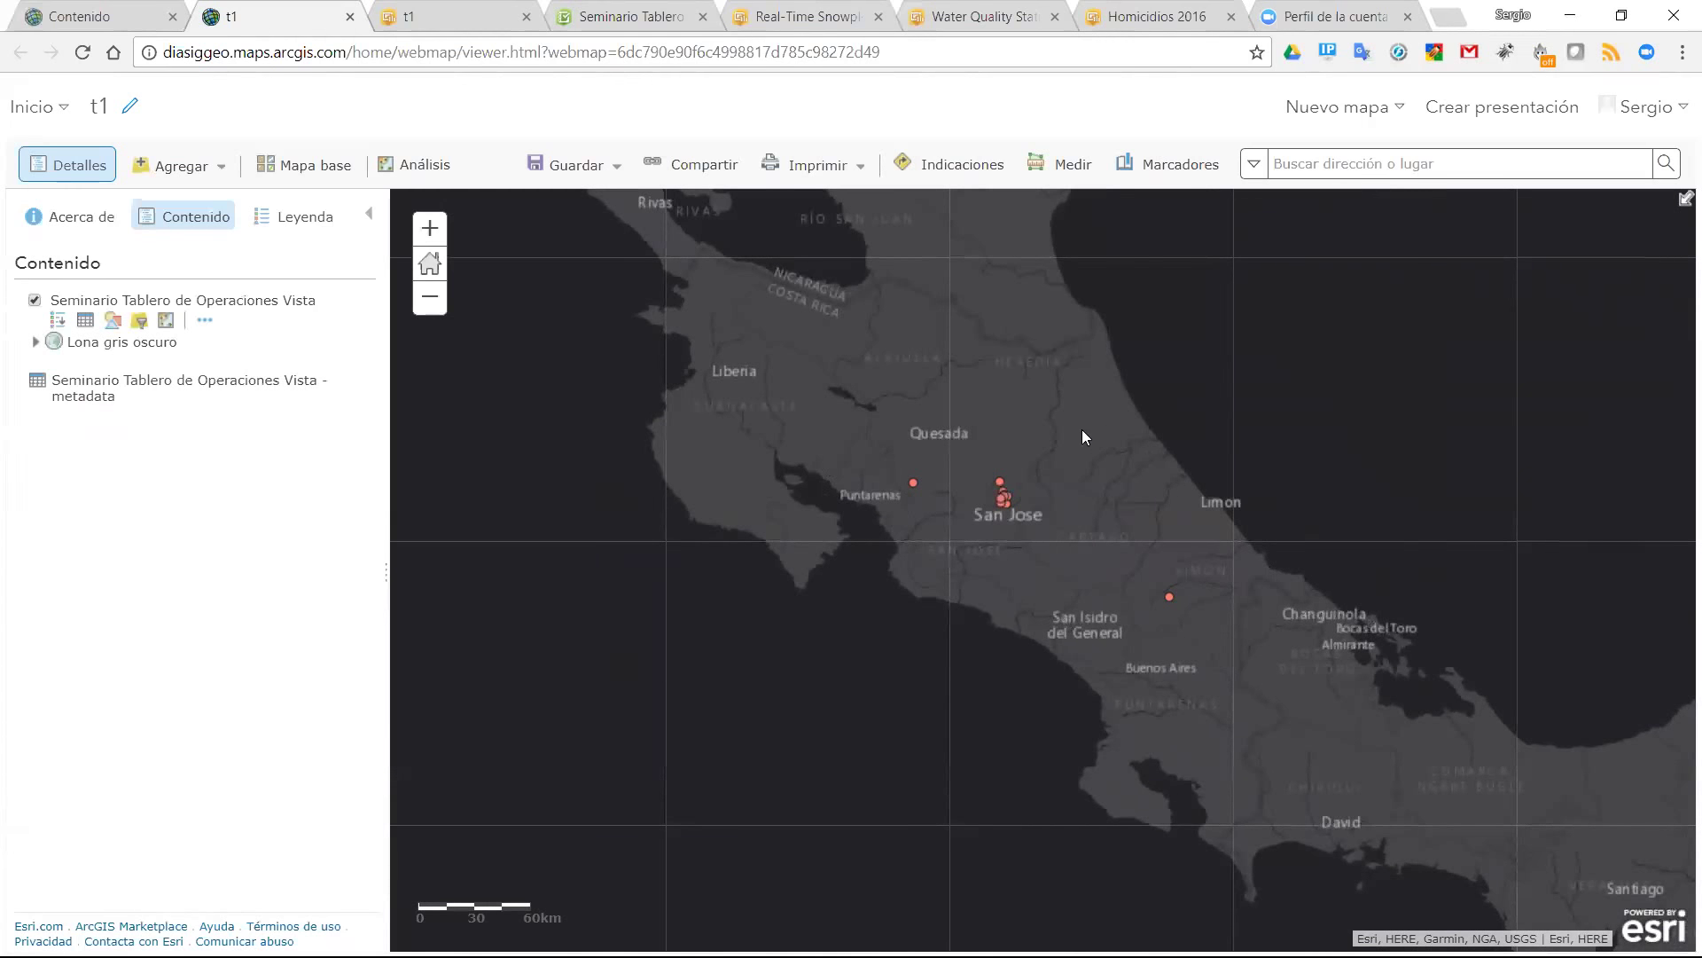
{"action": "left_click", "coordinate": [1169, 165]}
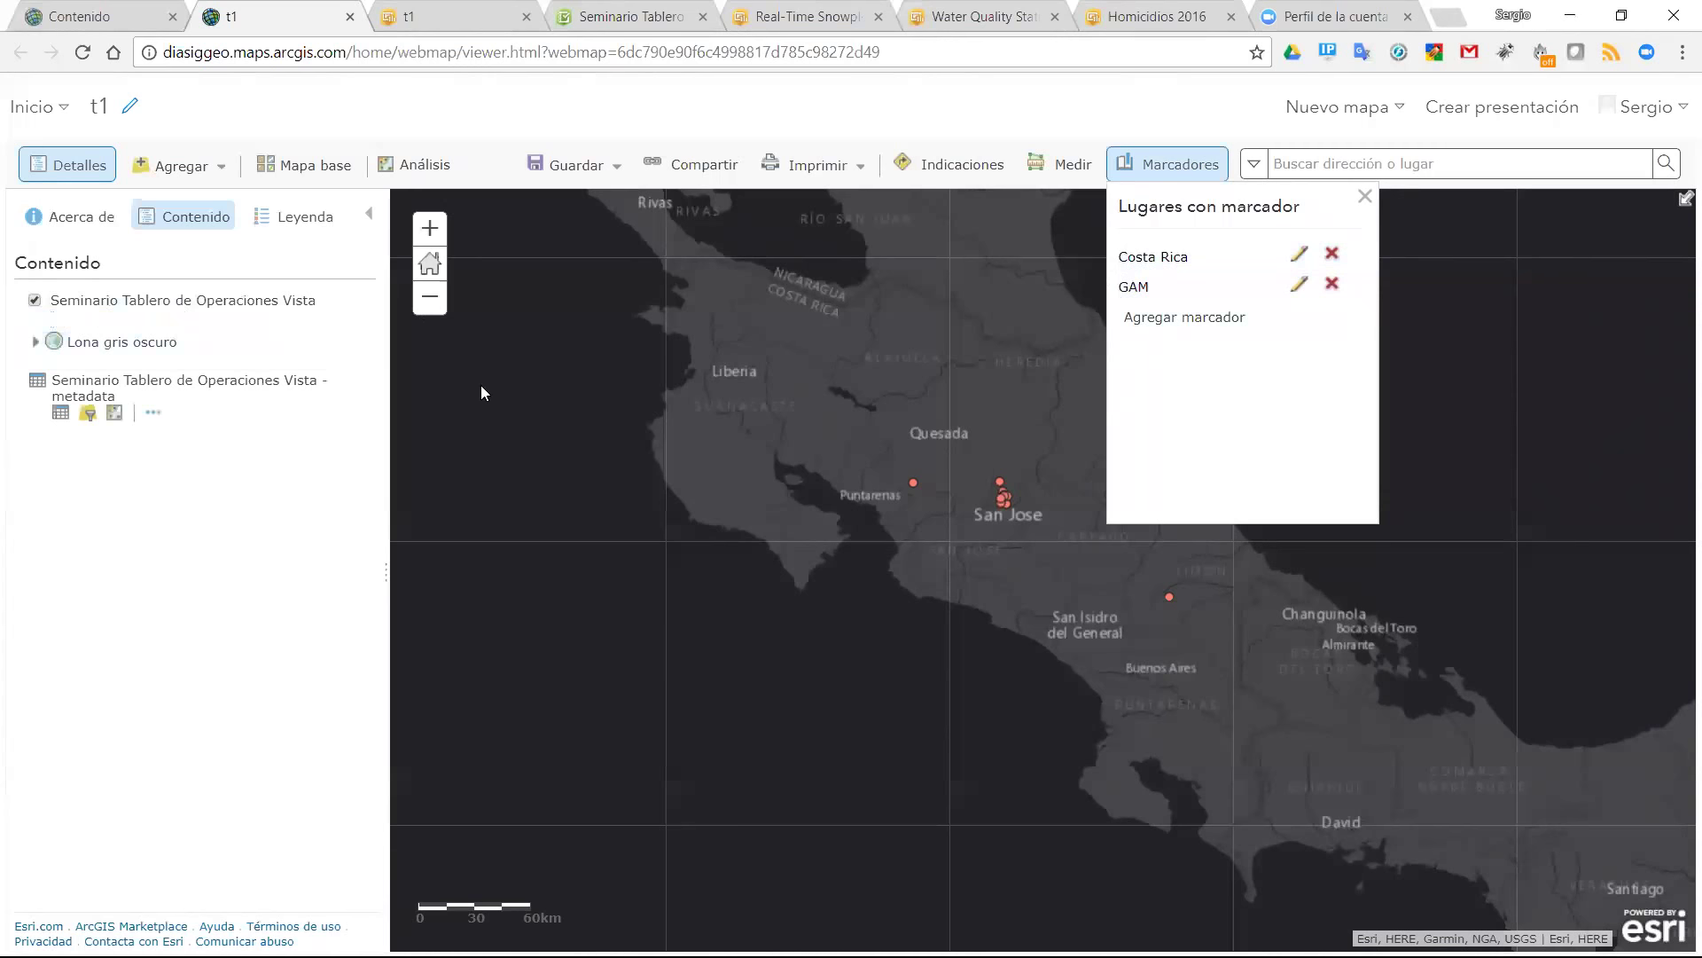
{"action": "left_click", "coordinate": [1158, 287]}
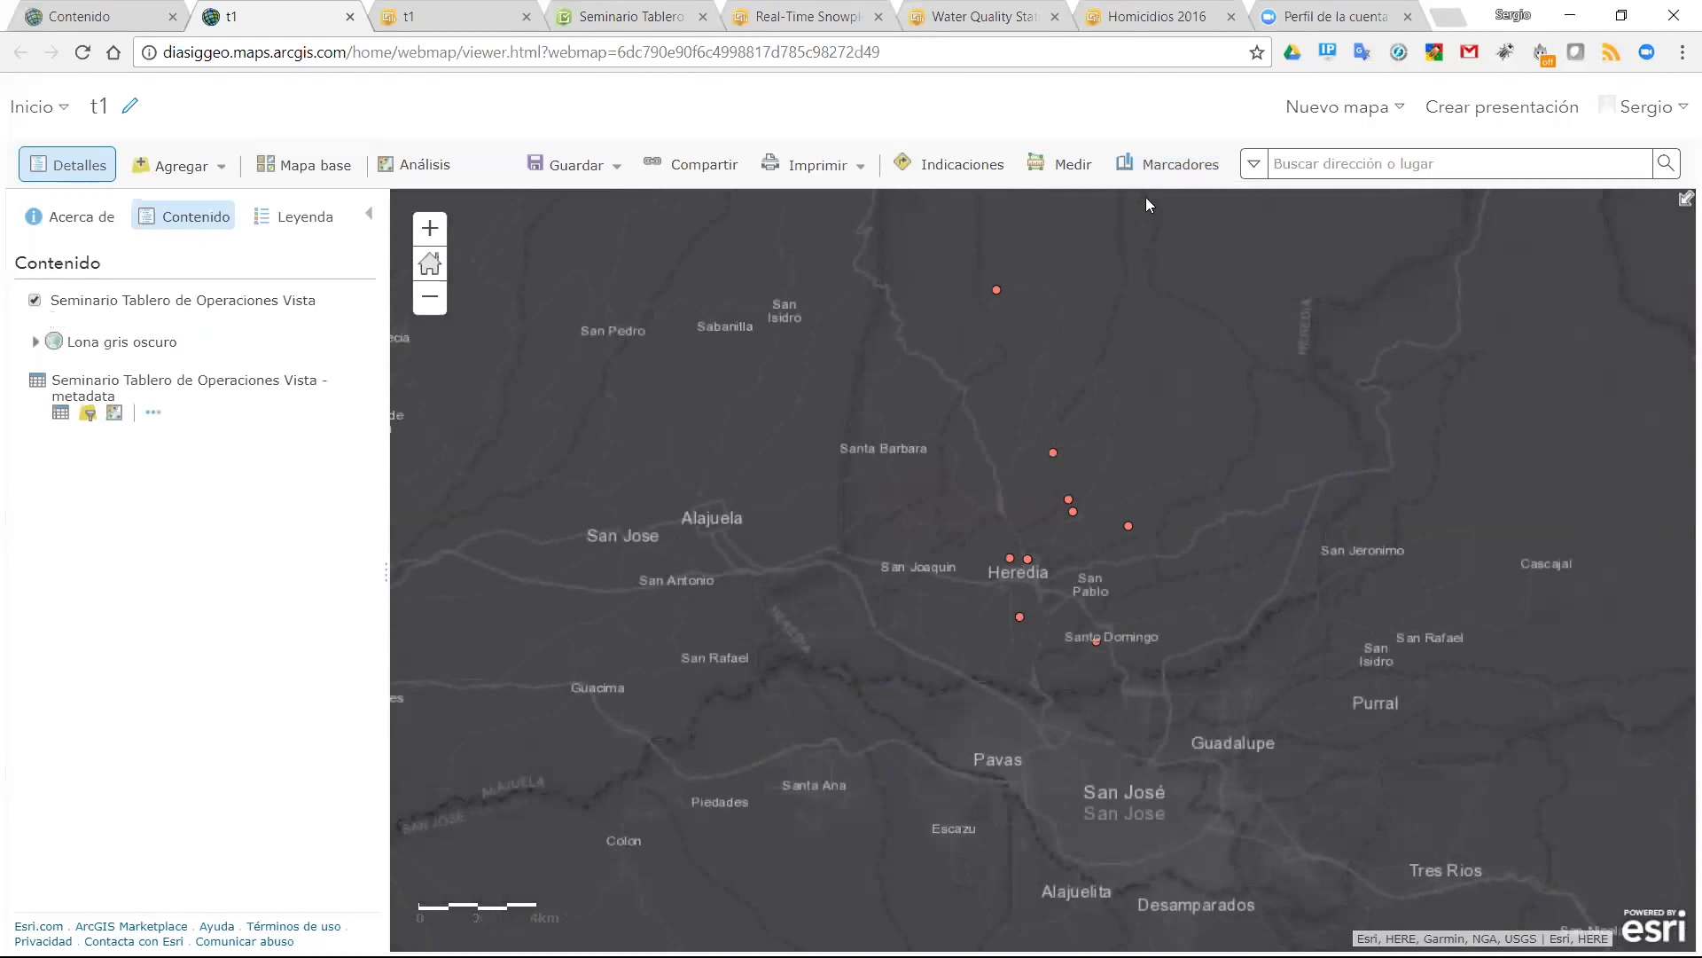
{"action": "left_click", "coordinate": [1172, 169]}
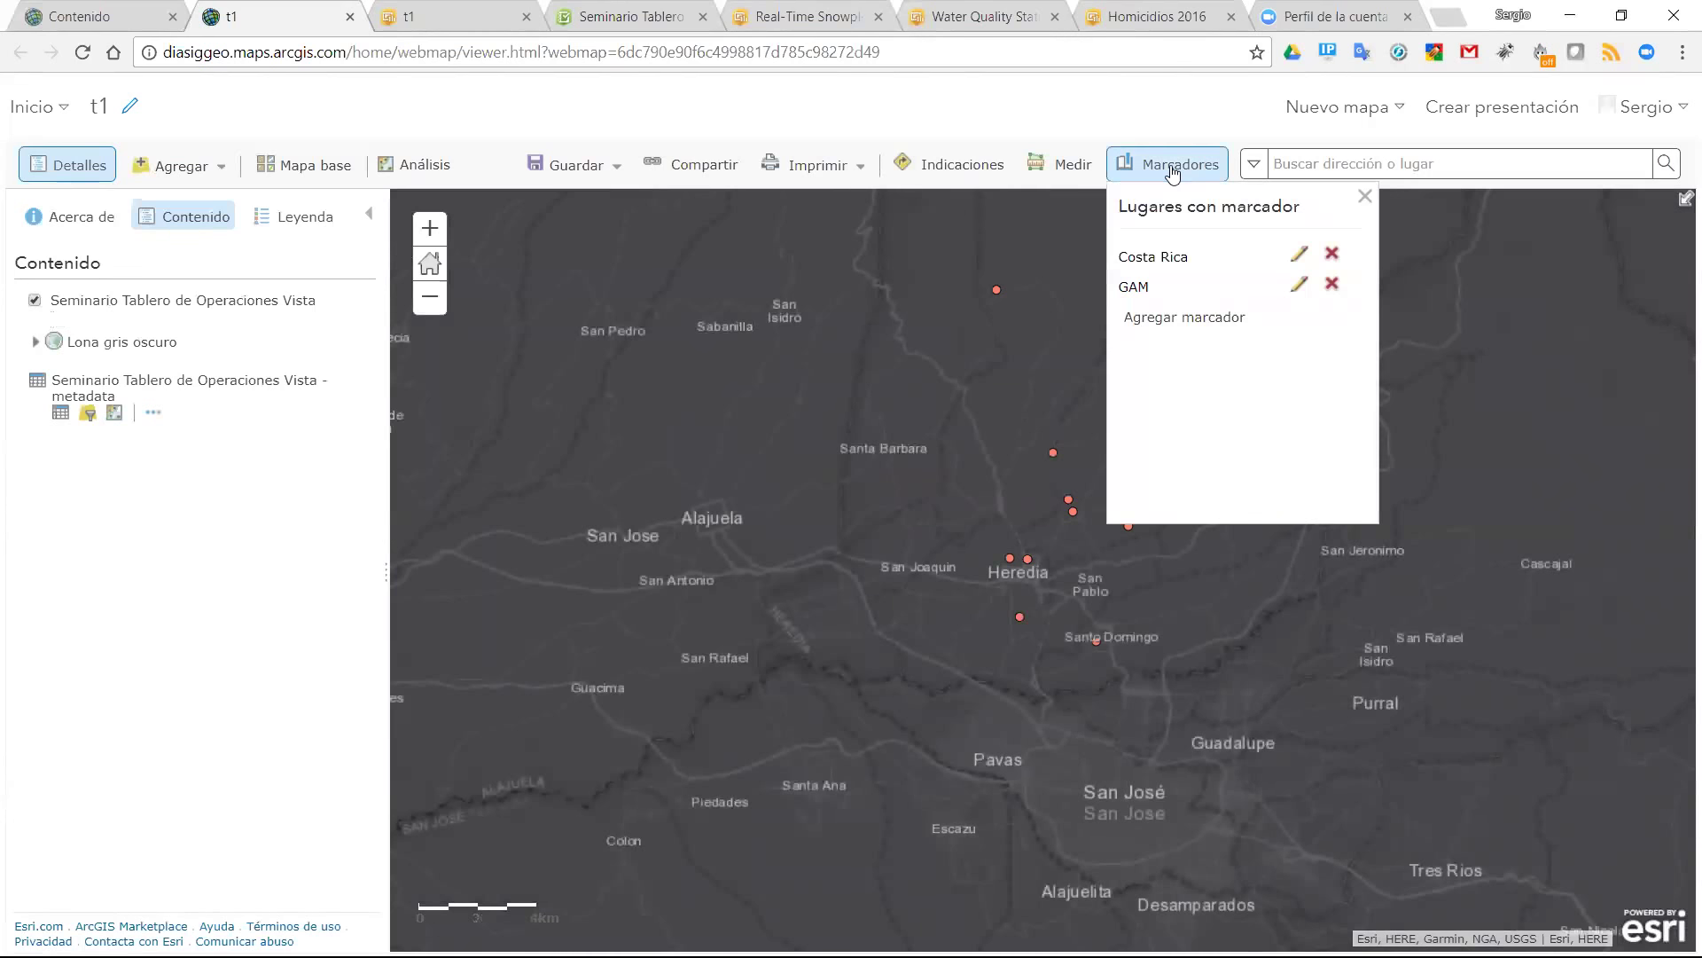
{"action": "left_click", "coordinate": [1179, 258]}
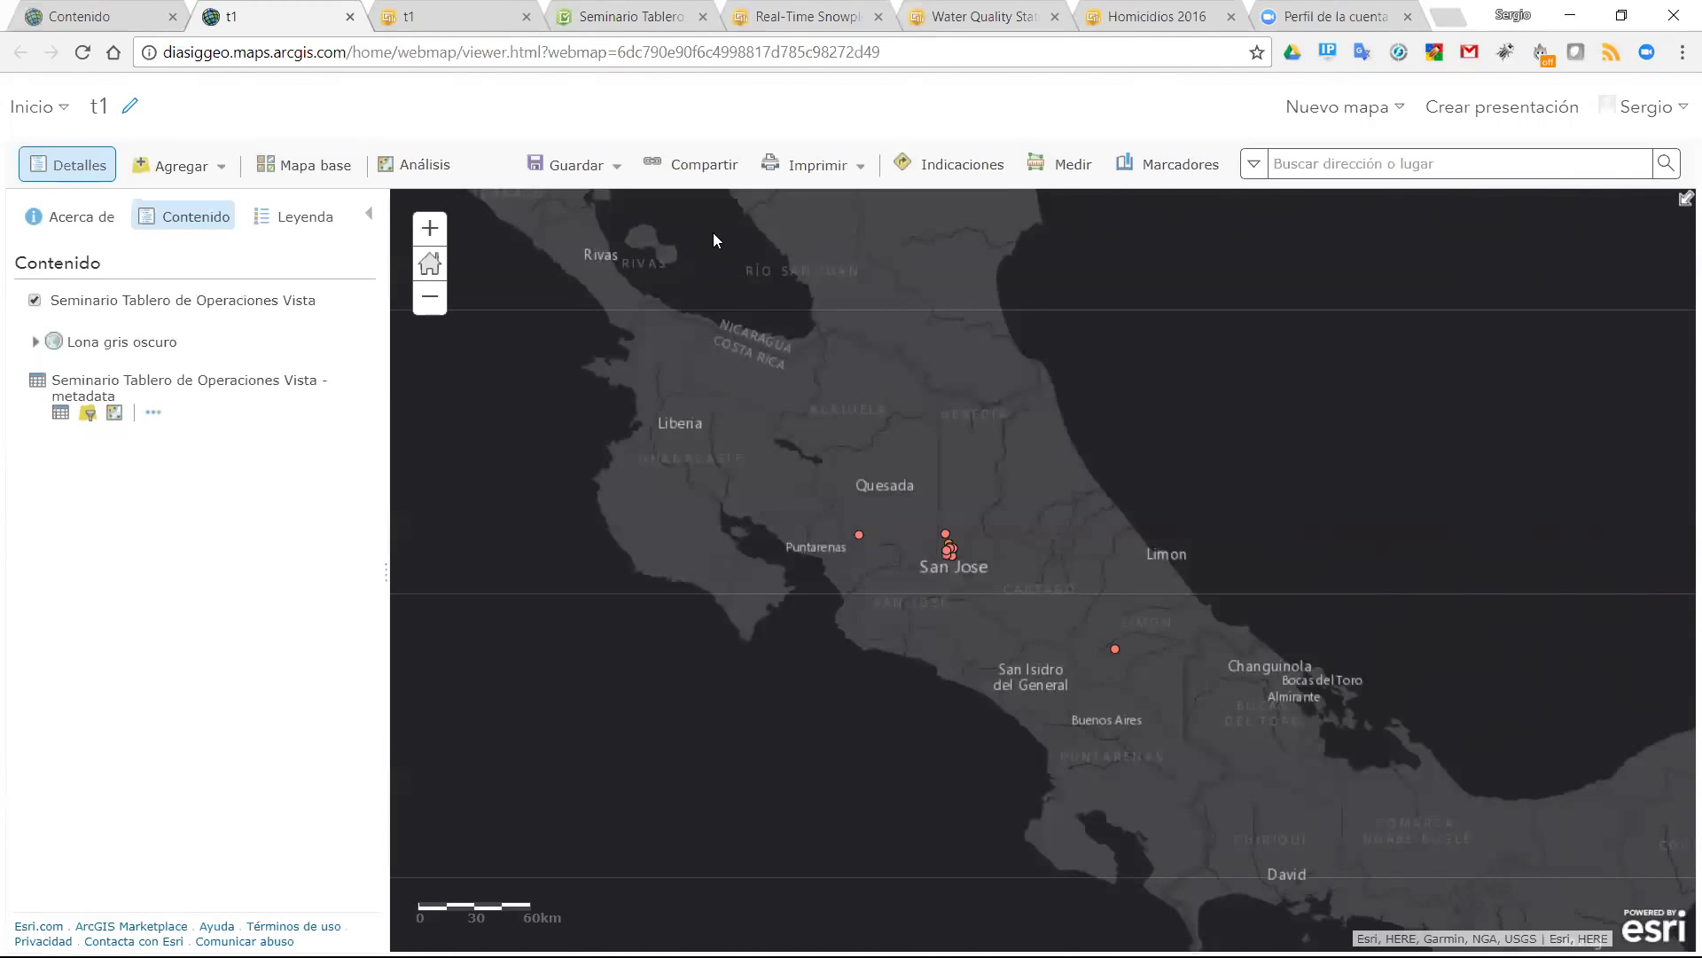
- Open the t1 map's sharing options, look over the available ArcGIS apps from the content page, and return to the map
{"action": "left_click", "coordinate": [709, 167]}
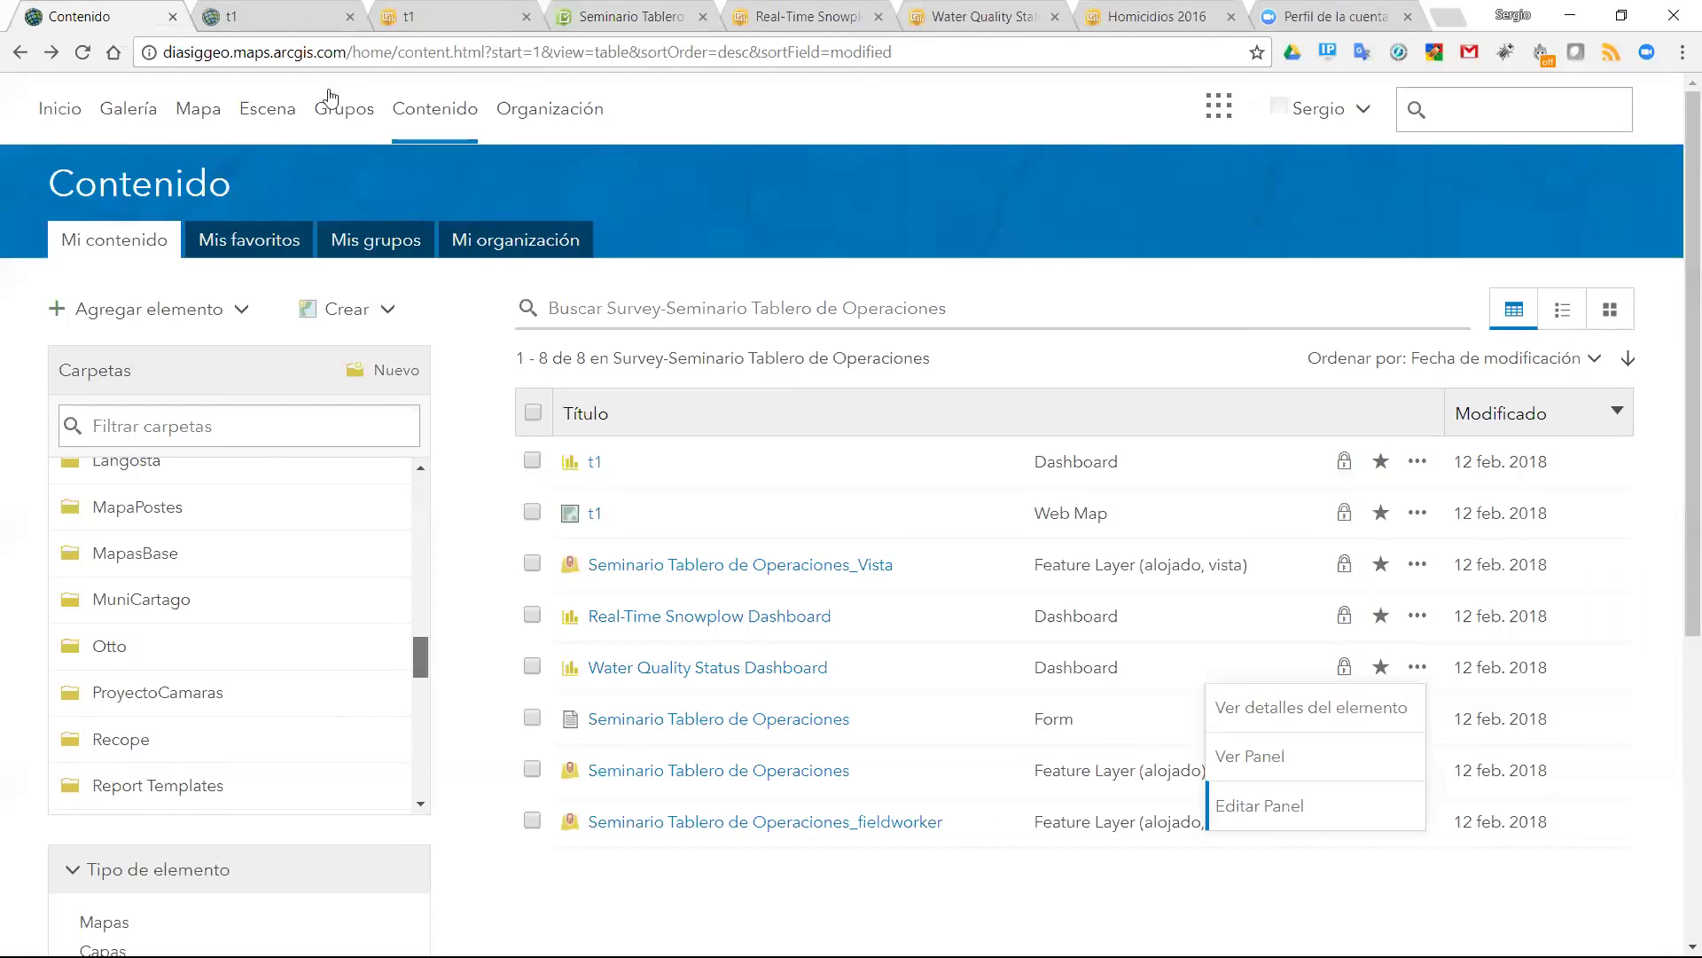
{"action": "left_click", "coordinate": [133, 17]}
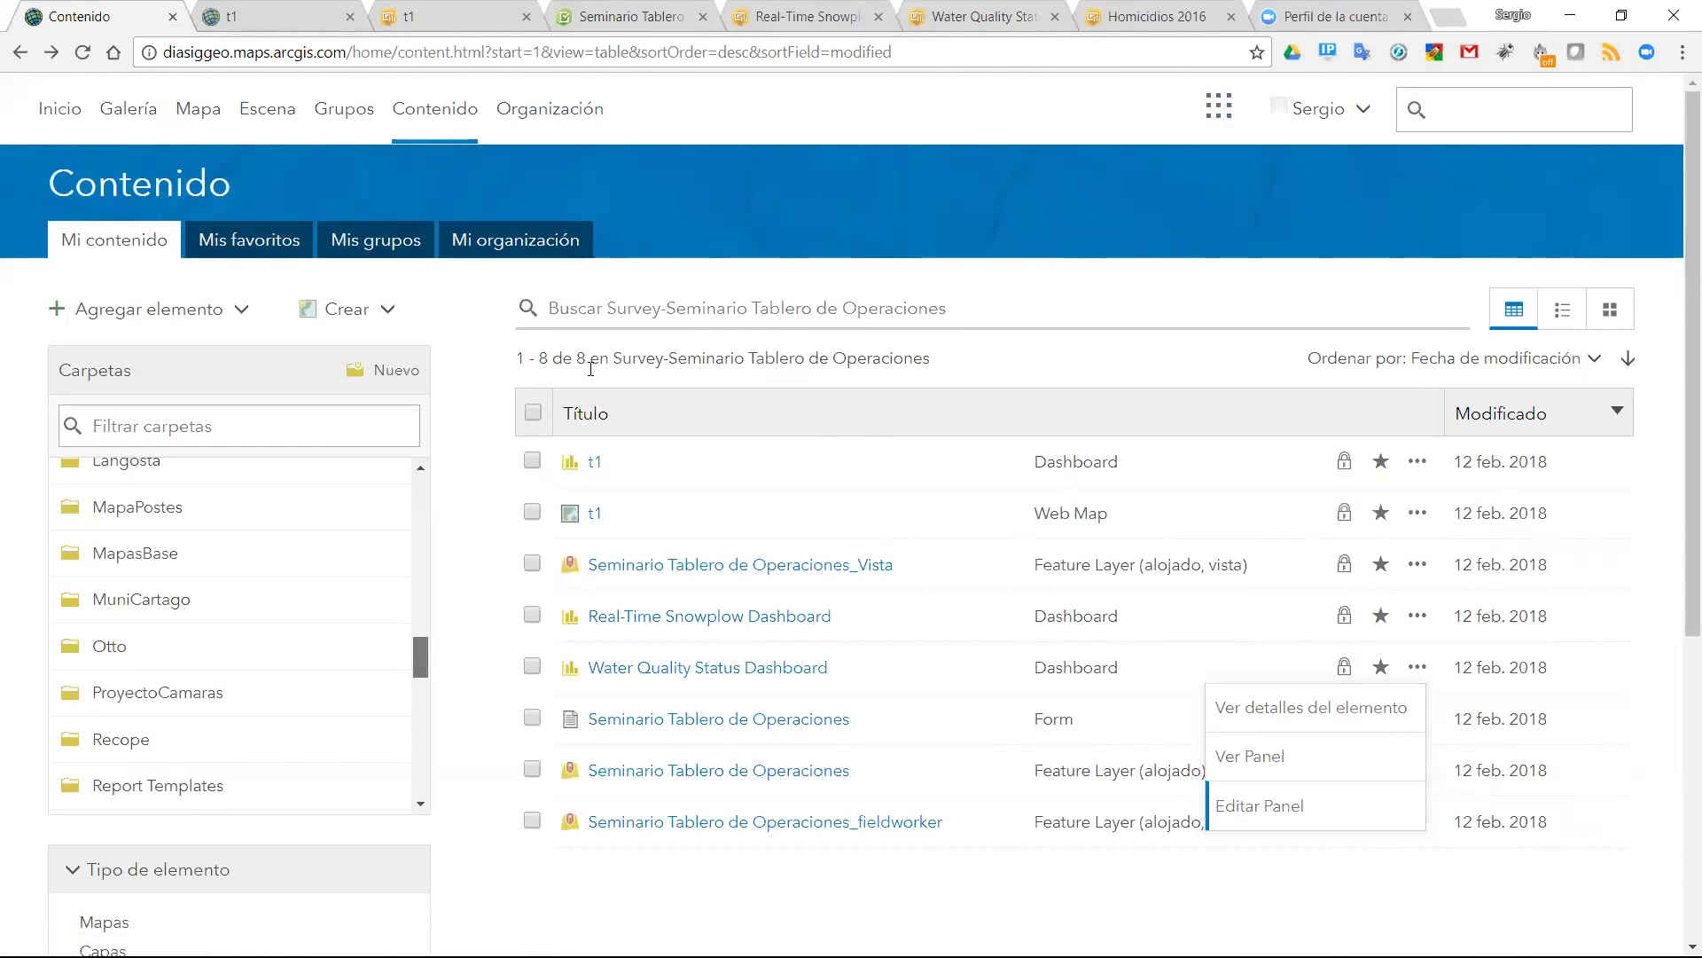
{"action": "left_click", "coordinate": [1214, 110]}
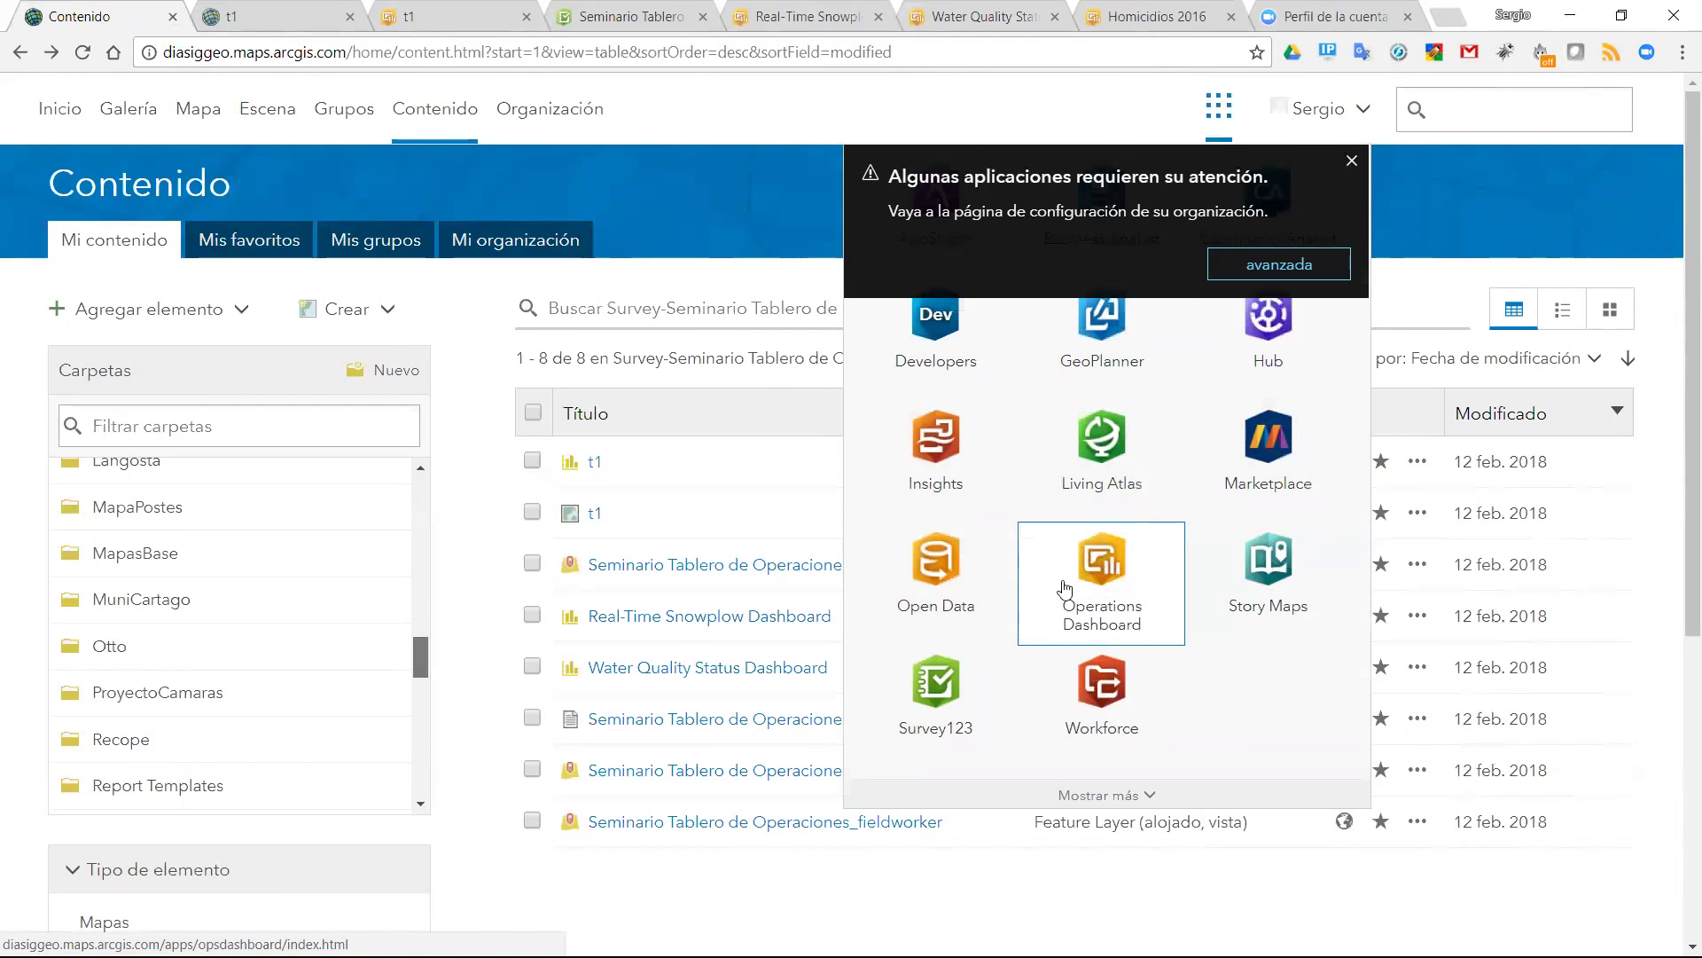
{"action": "left_click", "coordinate": [1353, 162]}
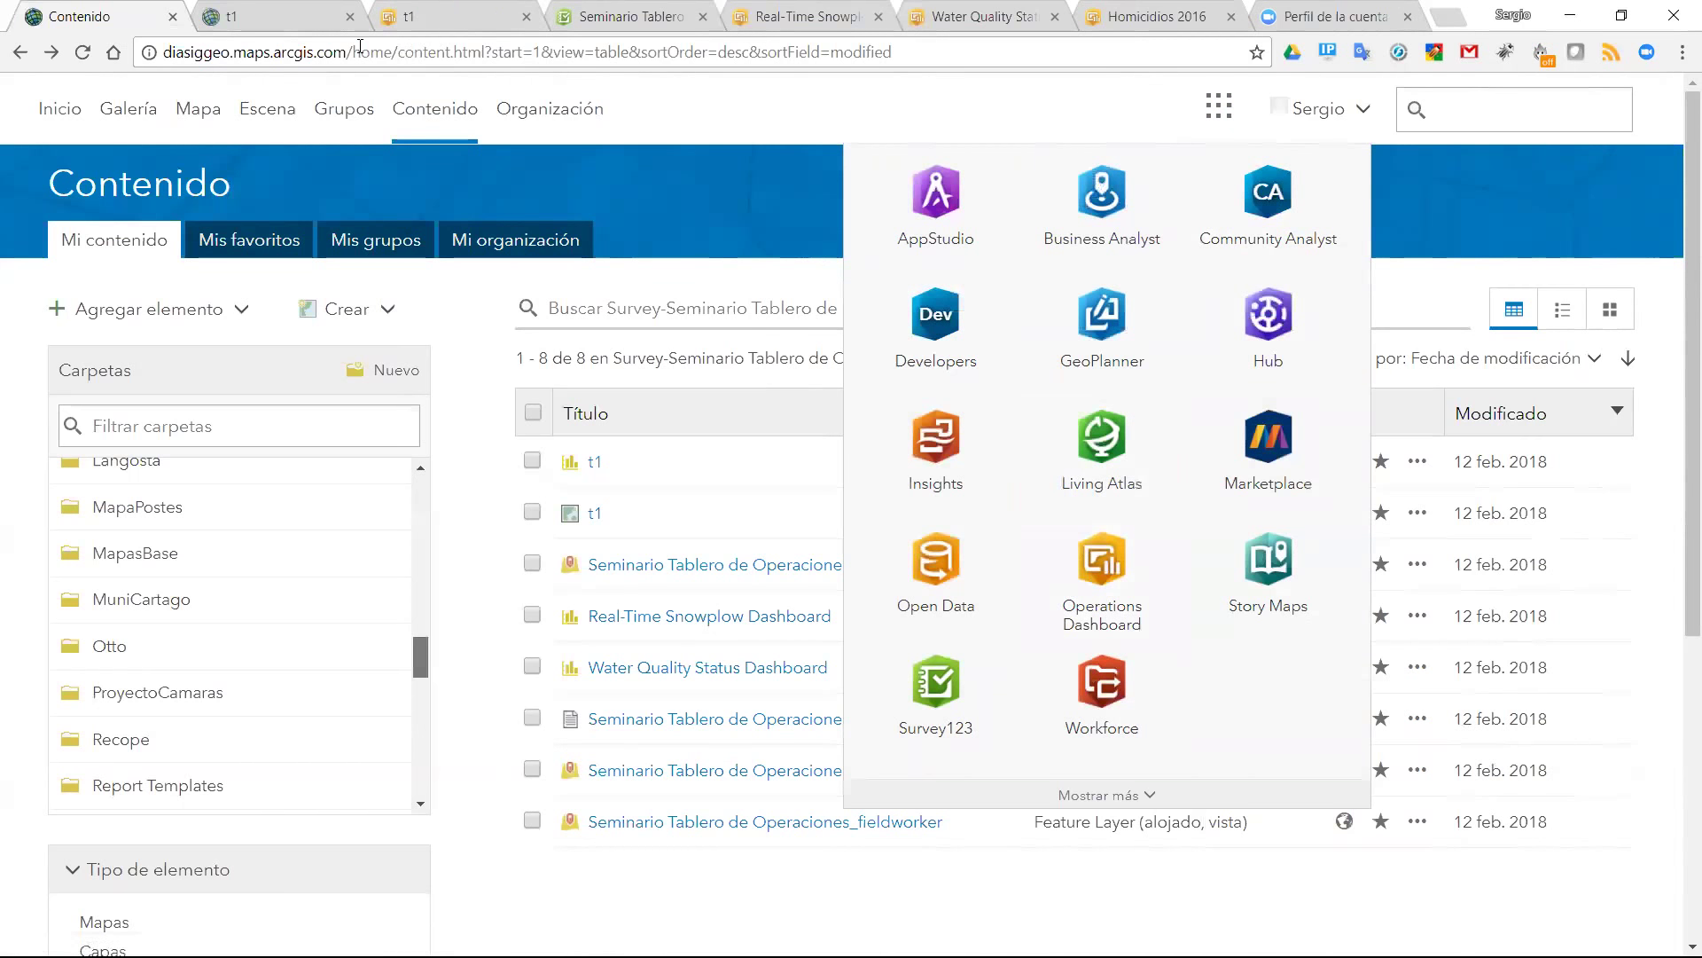
{"action": "left_click", "coordinate": [287, 21]}
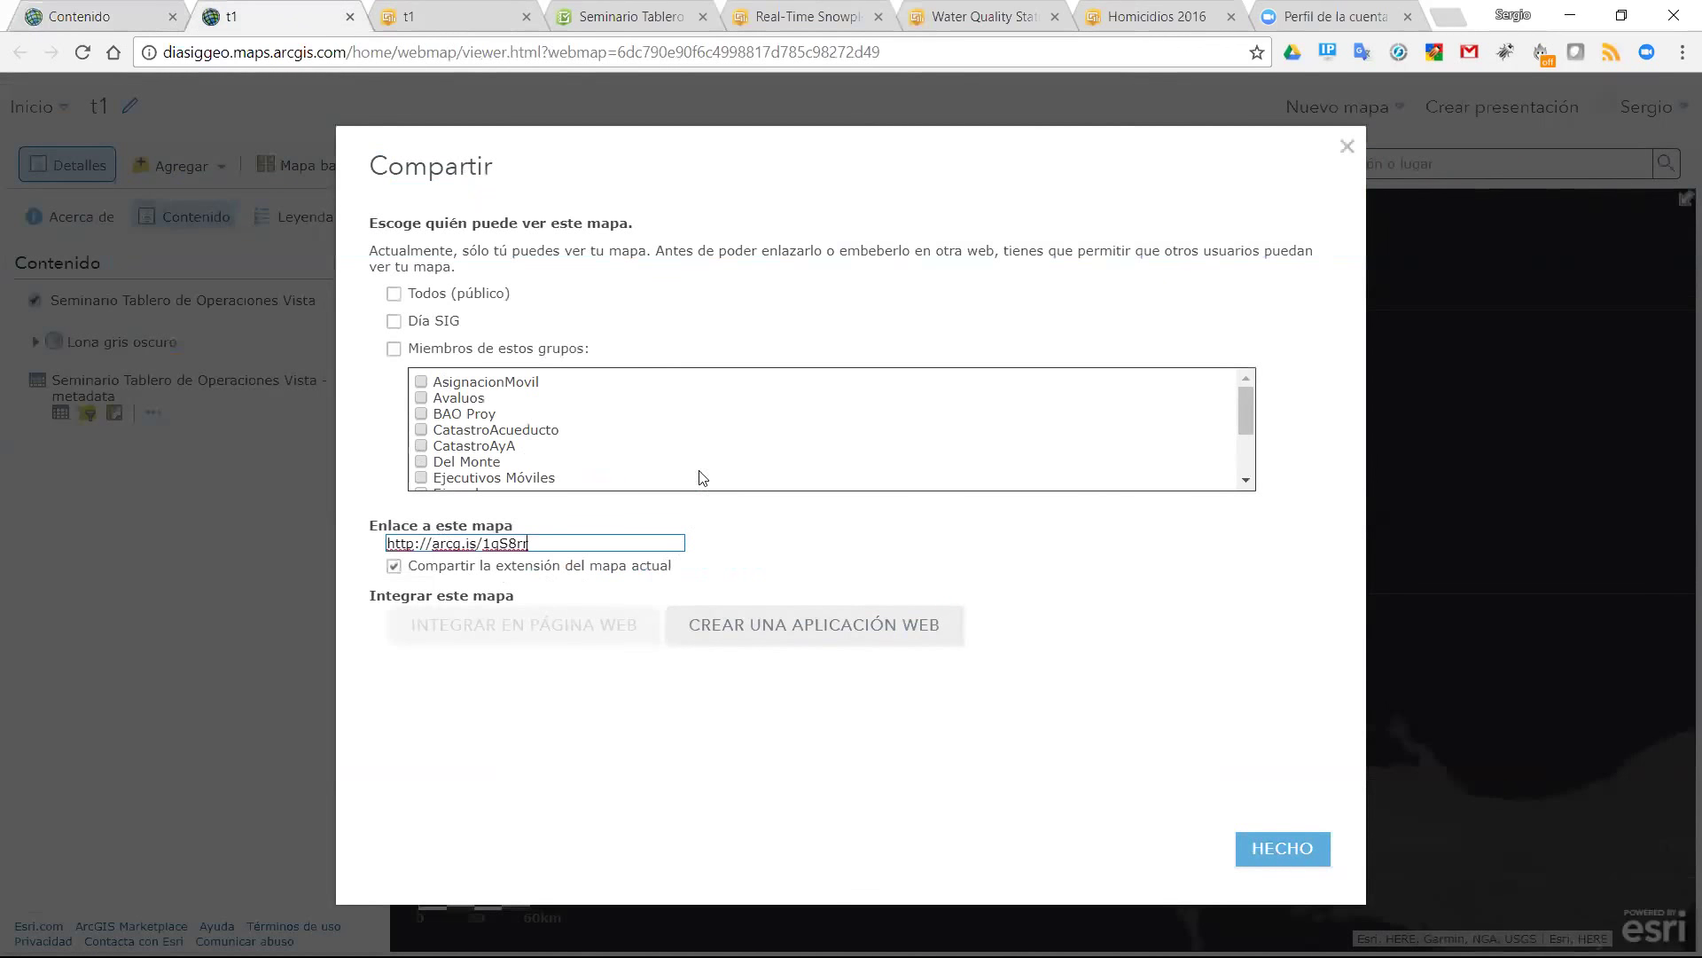
- Create a web application from the map with Operations Dashboard, titled t2
{"action": "left_click", "coordinate": [850, 632]}
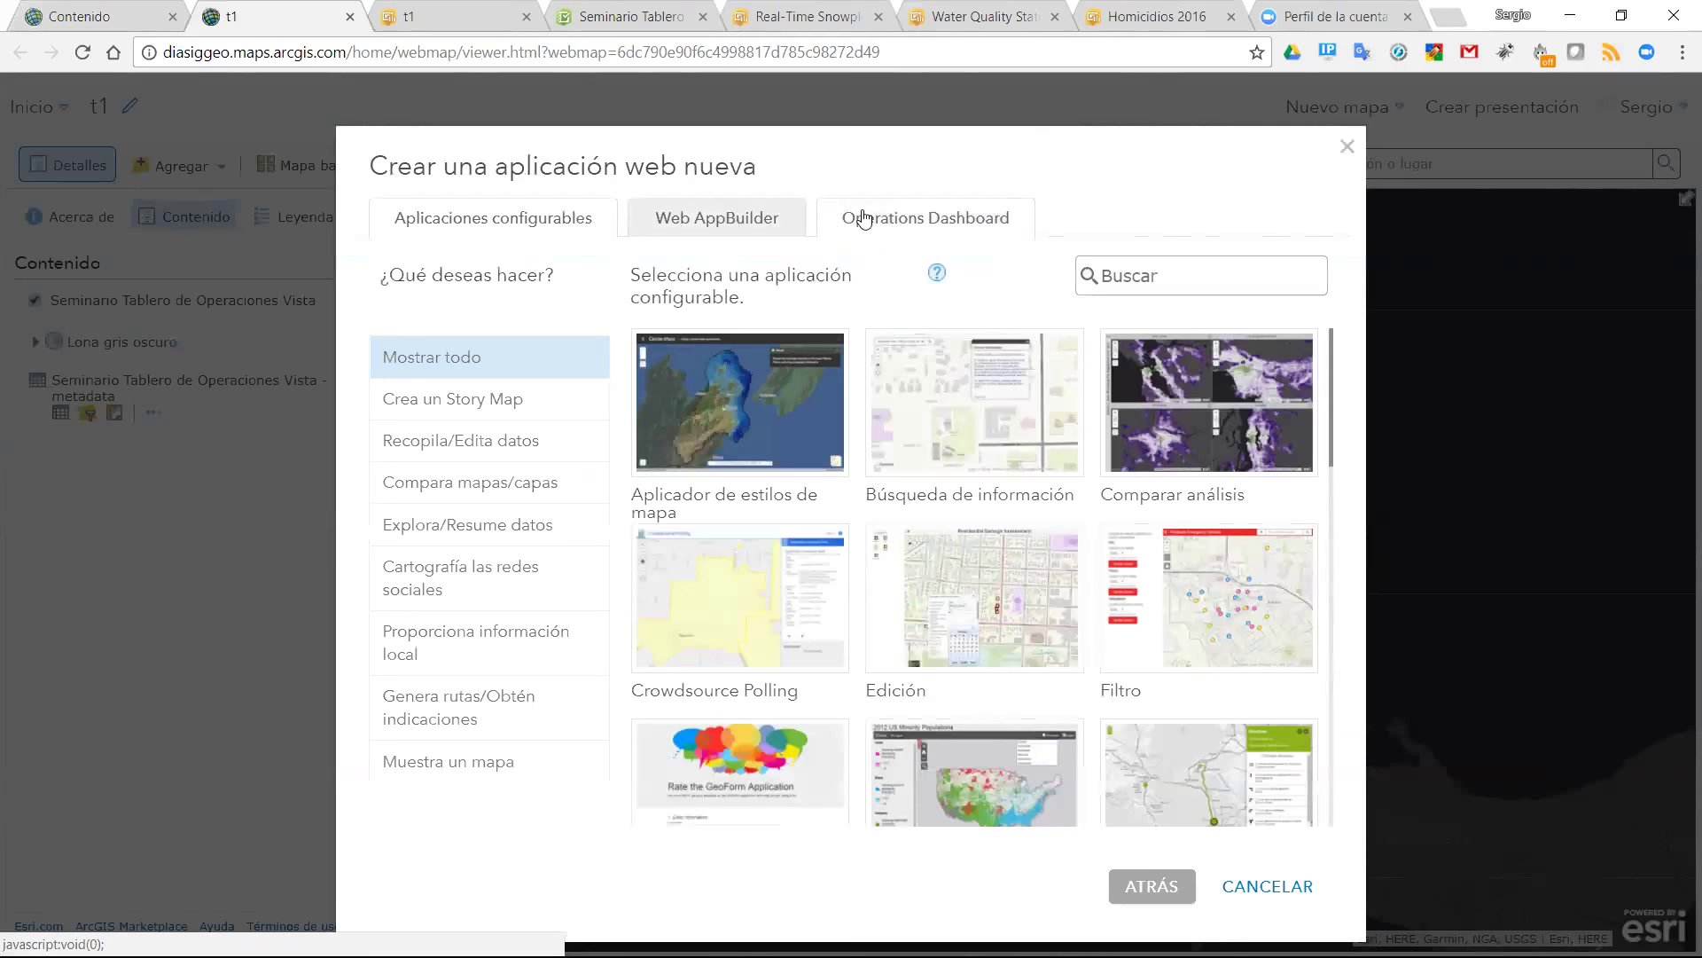
{"action": "left_click", "coordinate": [927, 229]}
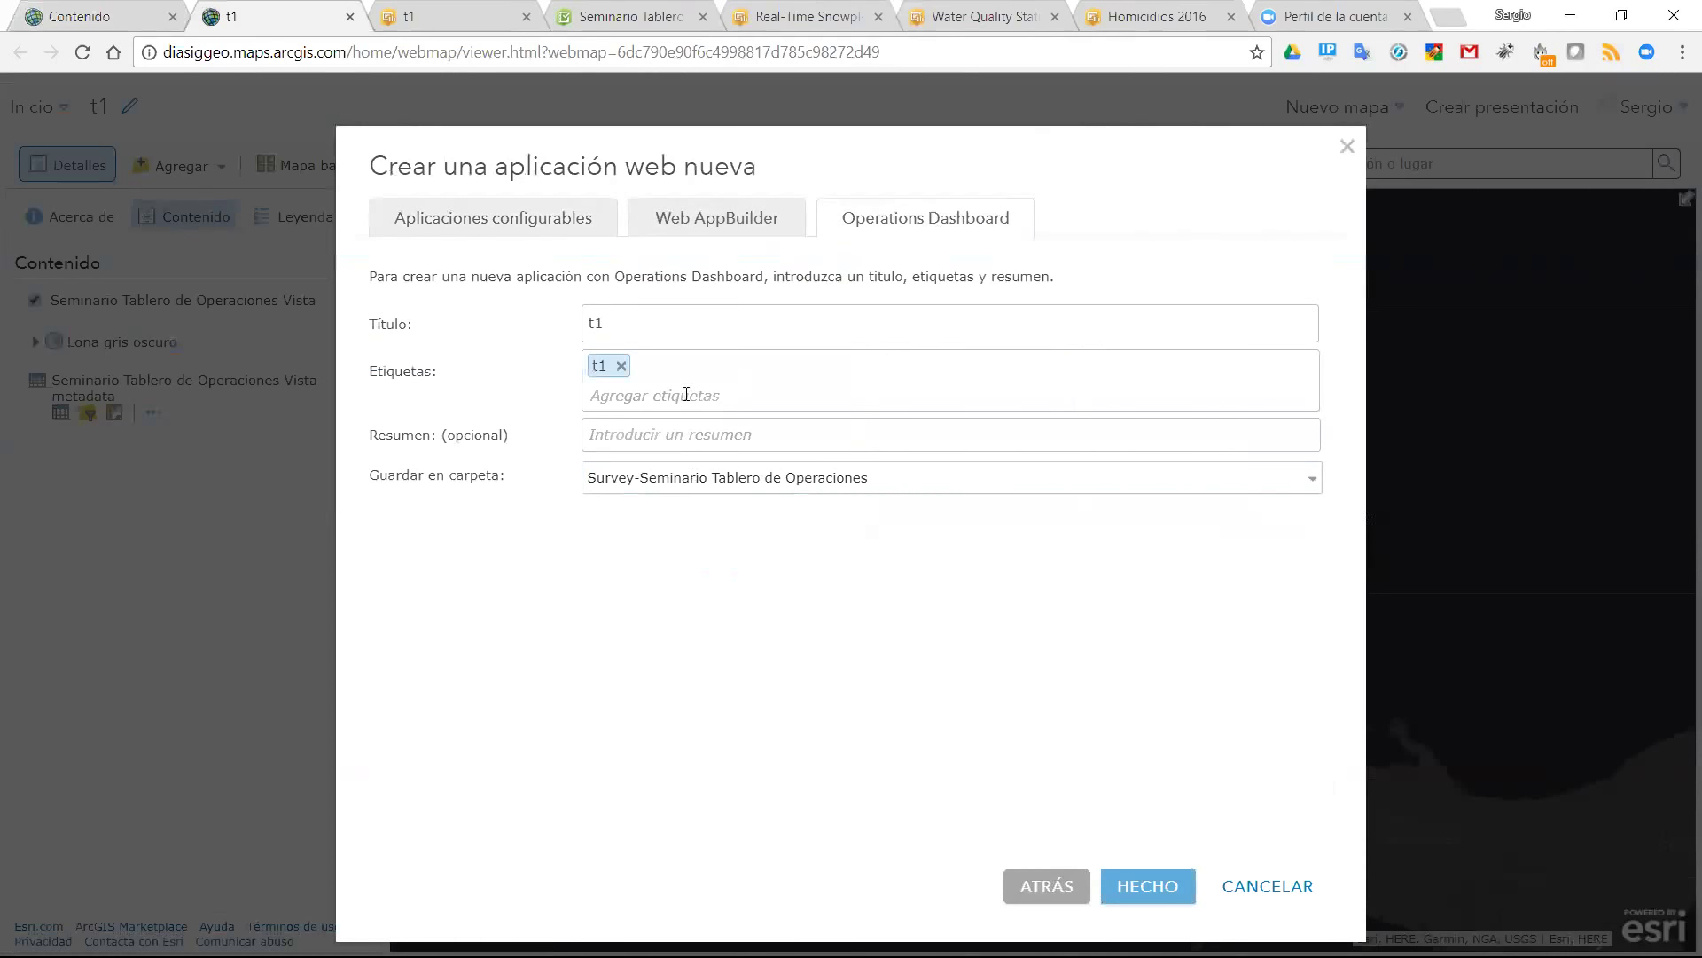
{"action": "left_click", "coordinate": [656, 327]}
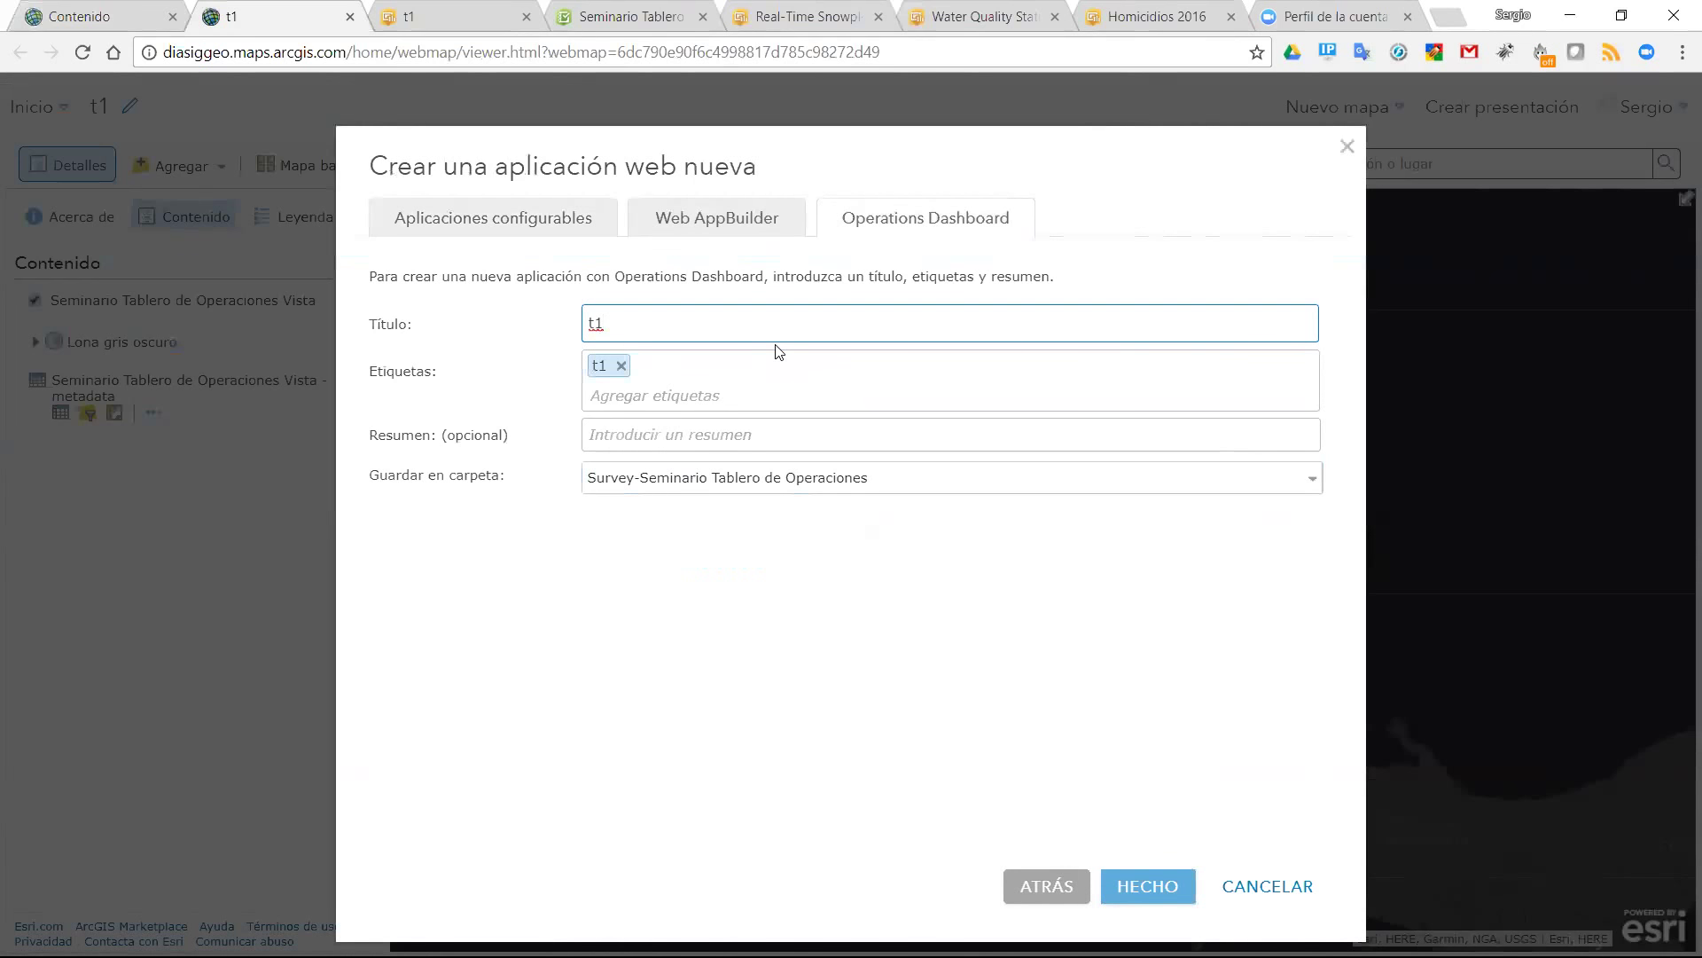
{"action": "key", "text": "BackSpace"}
{"action": "key", "text": "BackSpace"}
{"action": "type", "text": "t2"}
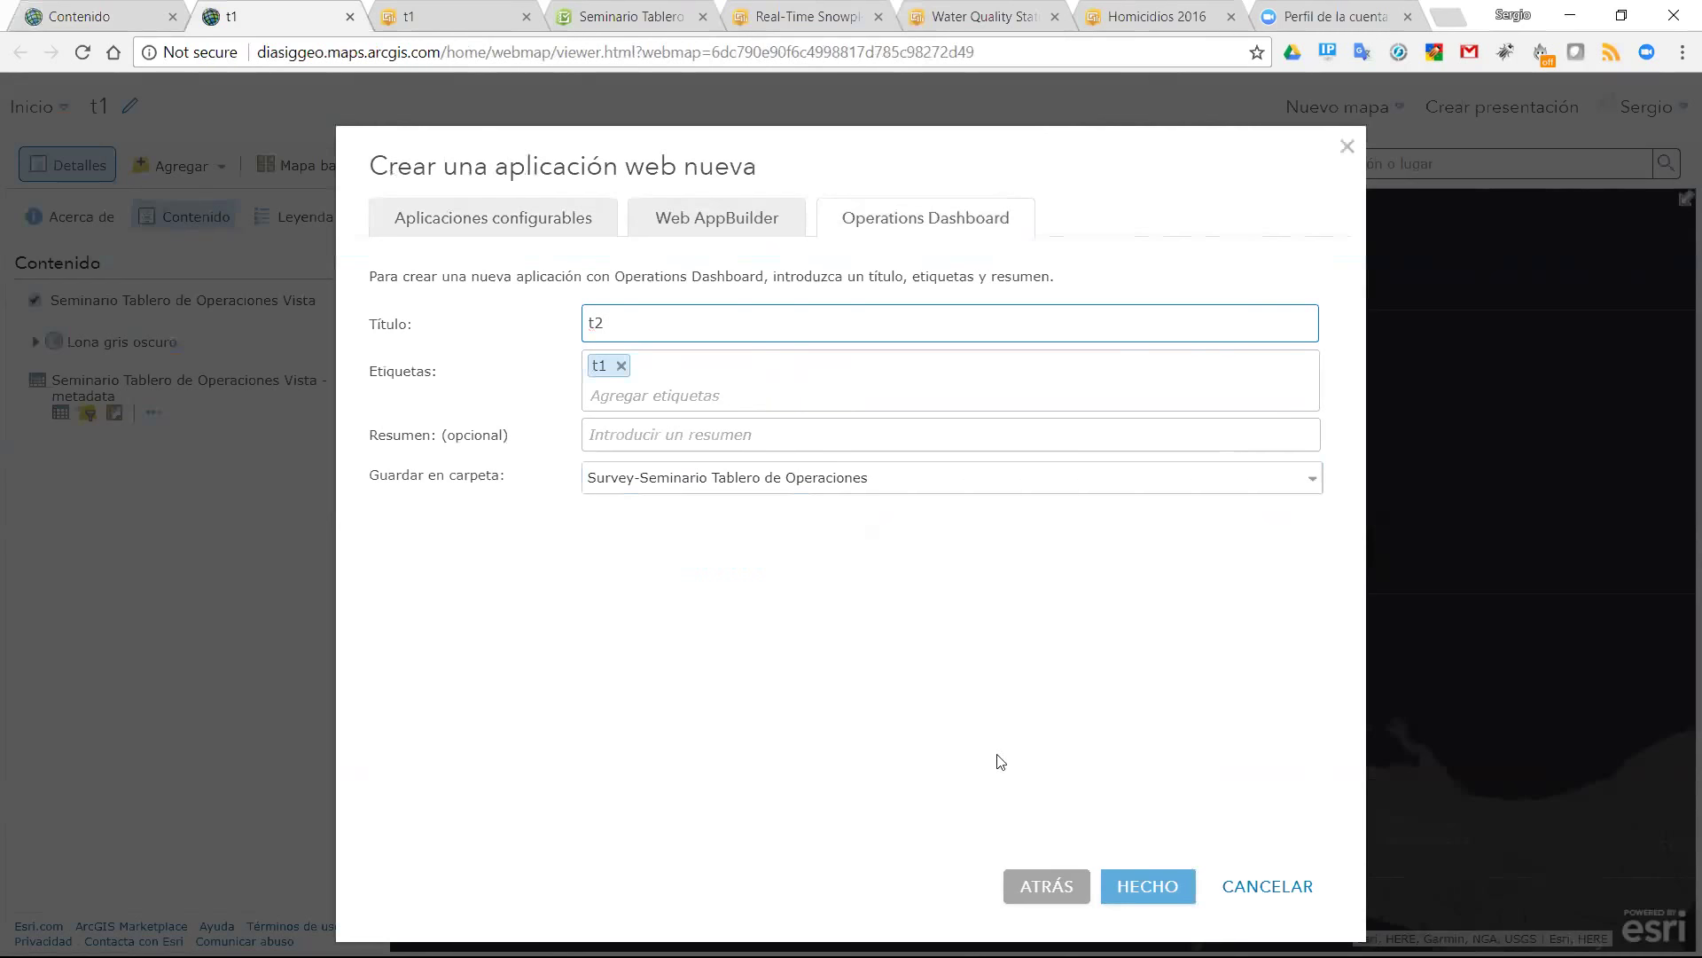
{"action": "left_click", "coordinate": [1114, 885]}
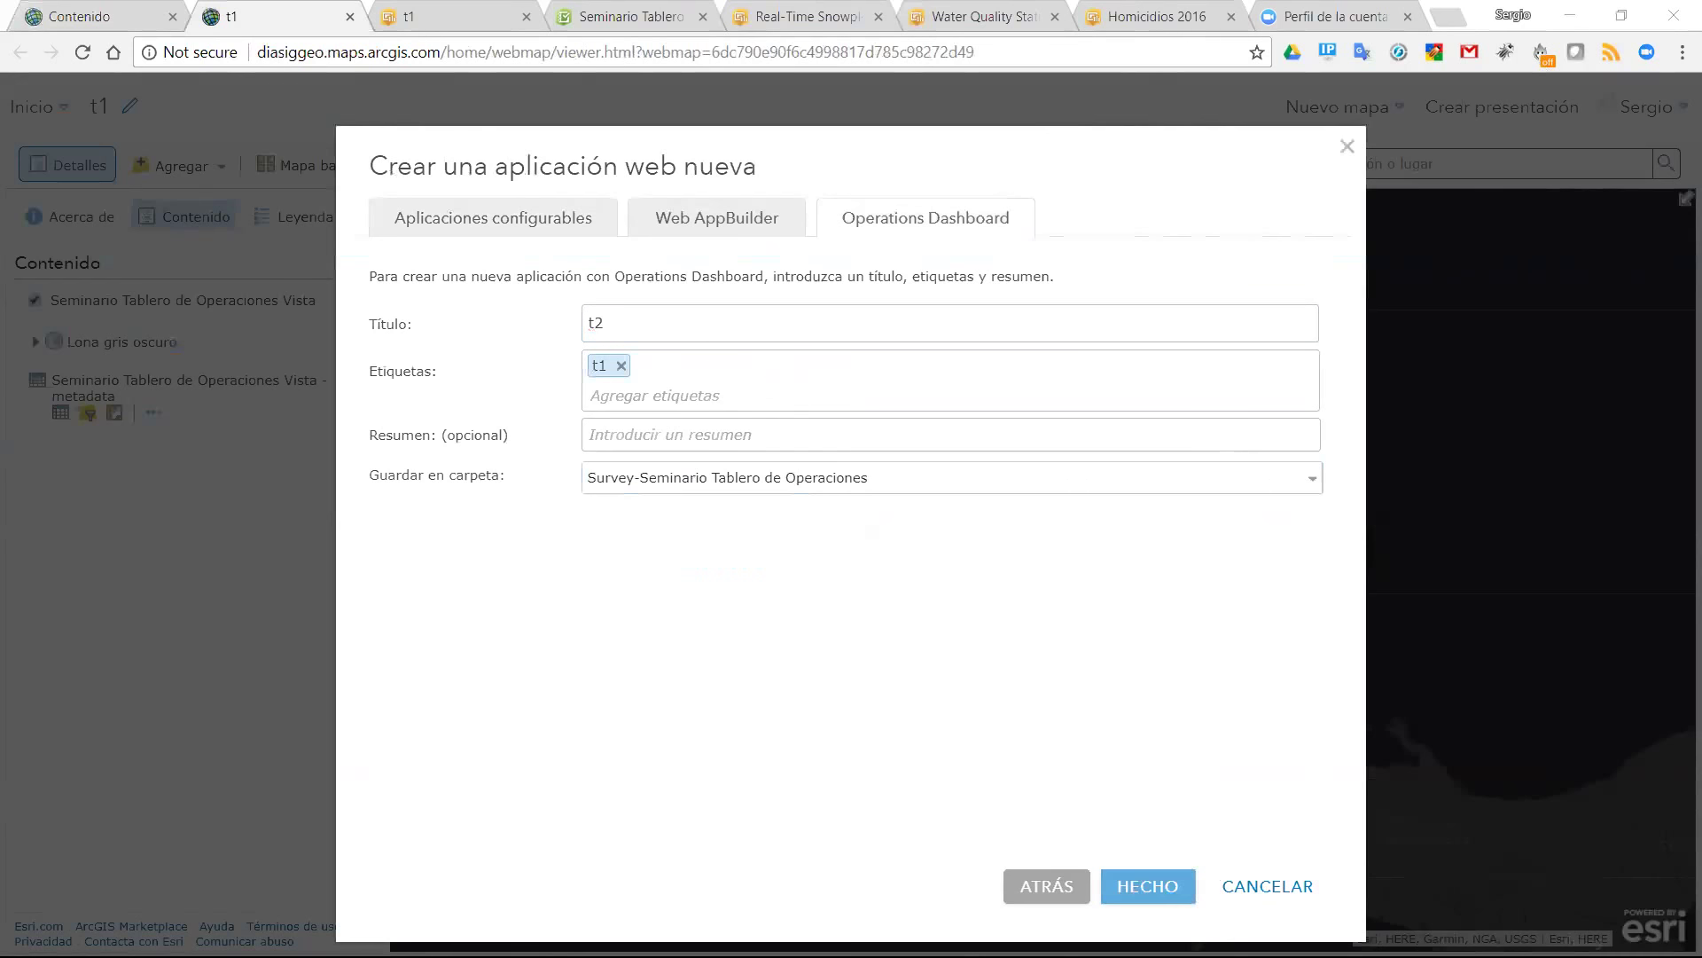
{"action": "left_click", "coordinate": [1153, 887]}
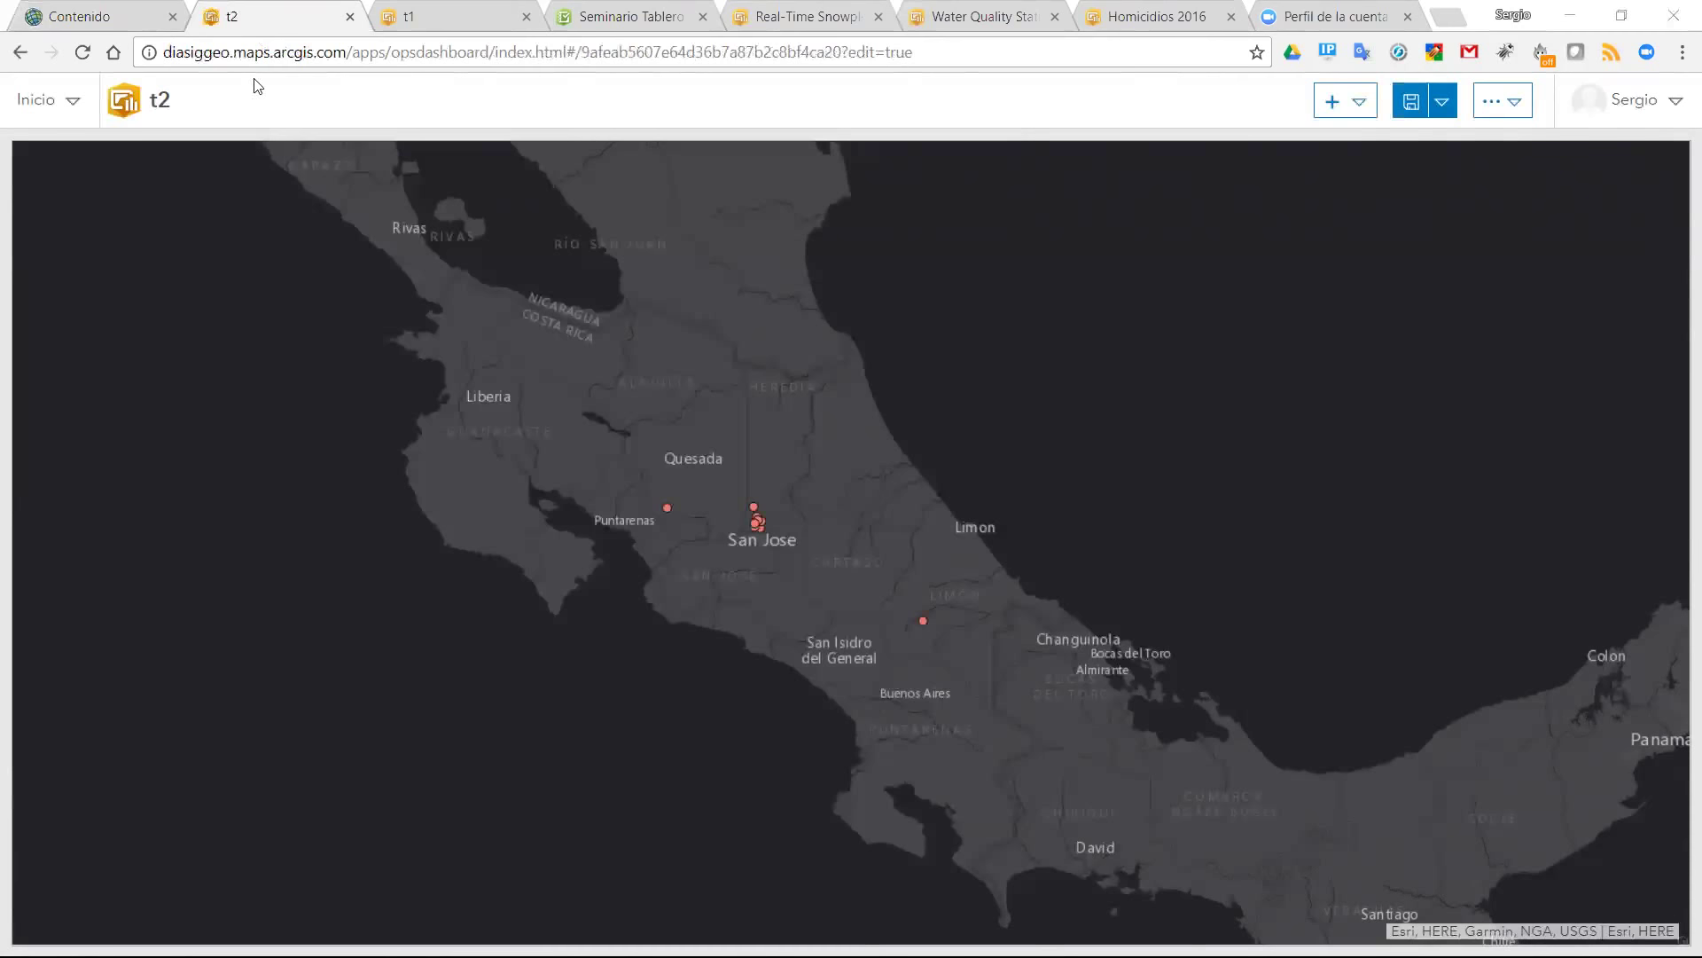
- Look over the element types that can be added to the dashboard
{"action": "mouse_move", "coordinate": [547, 149]}
{"action": "left_click", "coordinate": [1357, 107]}
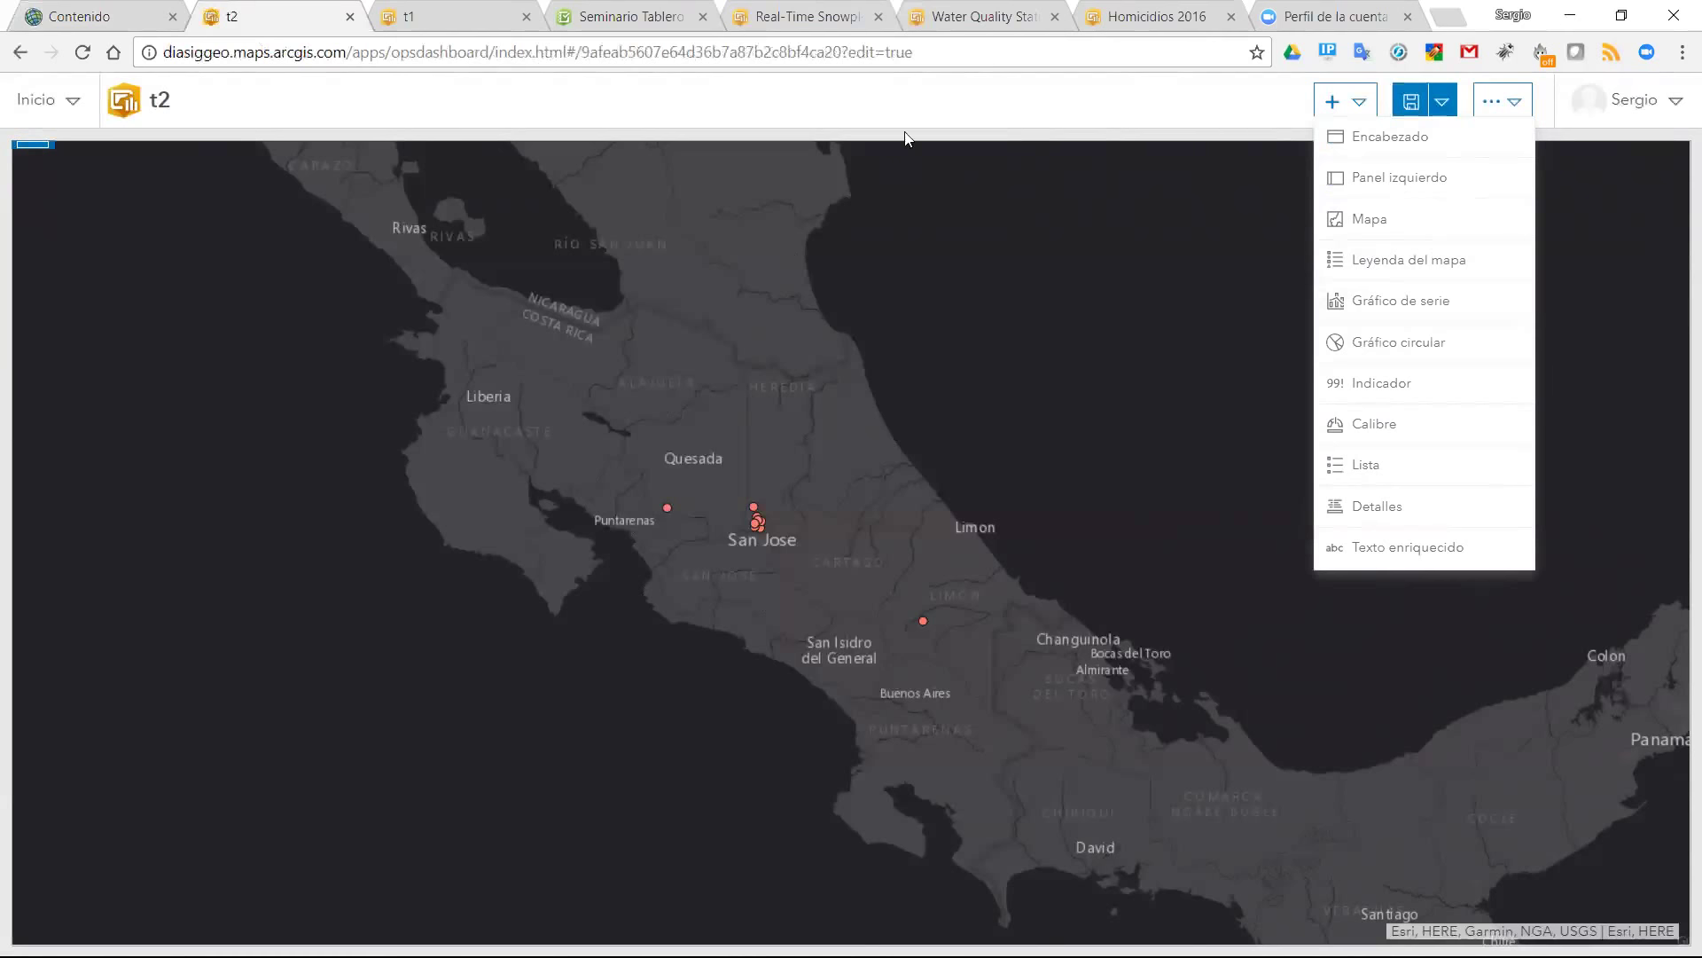
{"action": "left_click", "coordinate": [929, 112]}
- Open the map element's configuration and name it Mapa de Encuestas
{"action": "mouse_move", "coordinate": [31, 153]}
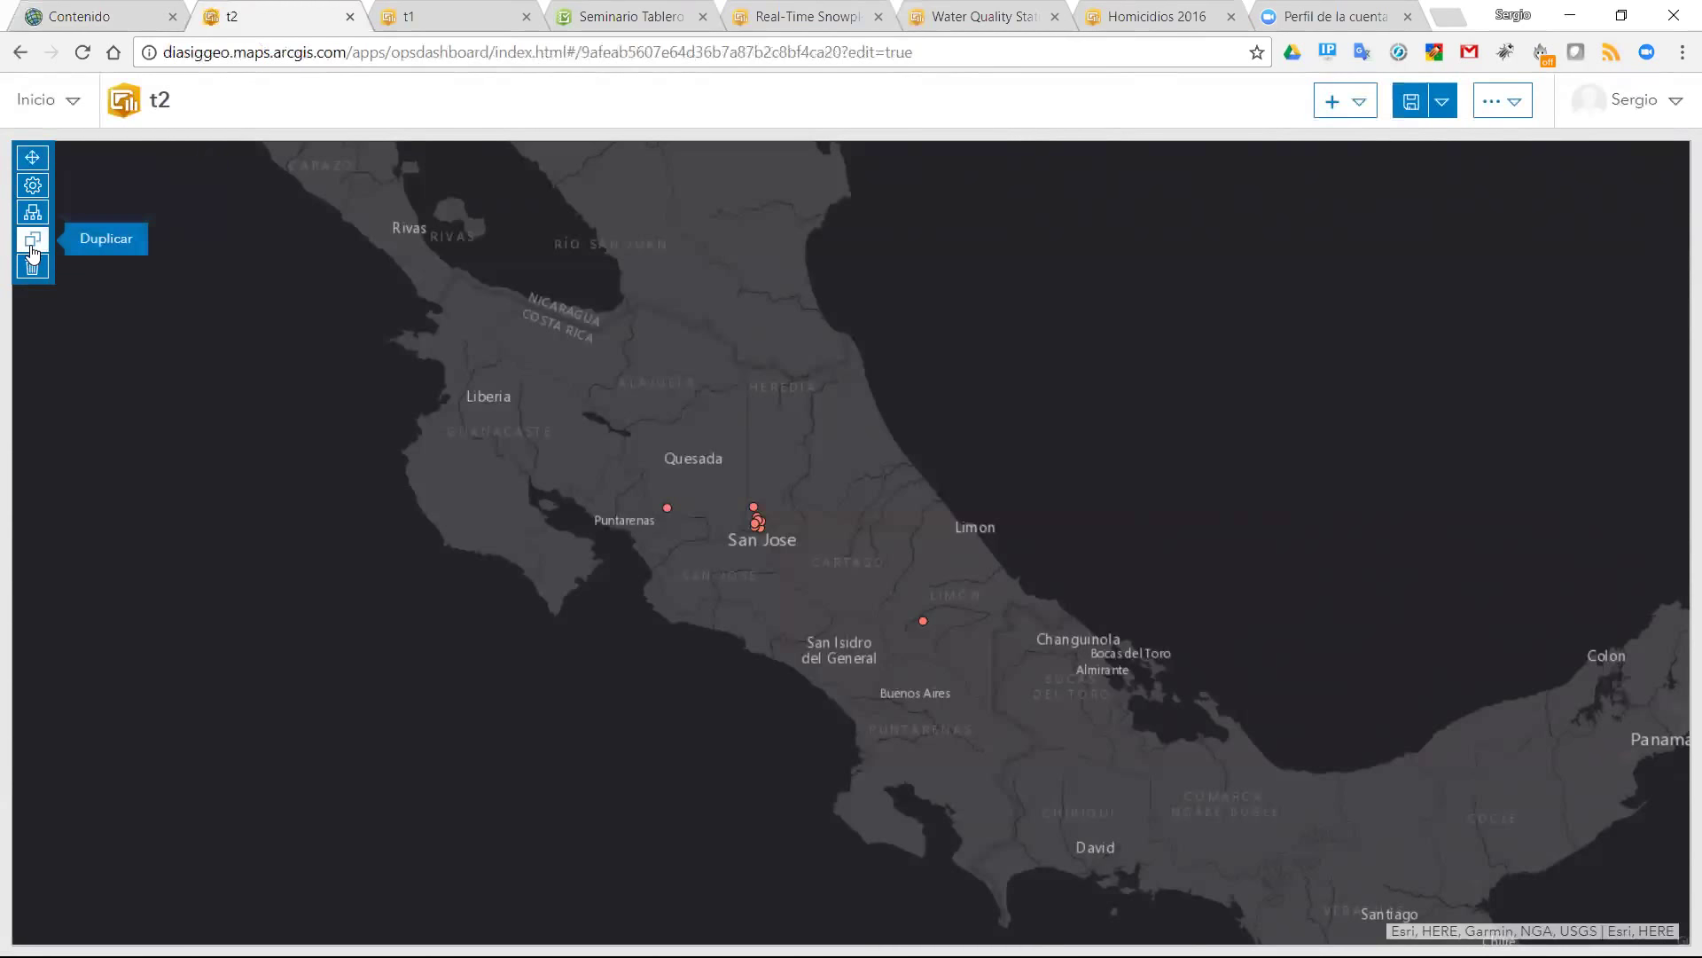
{"action": "left_click", "coordinate": [33, 186]}
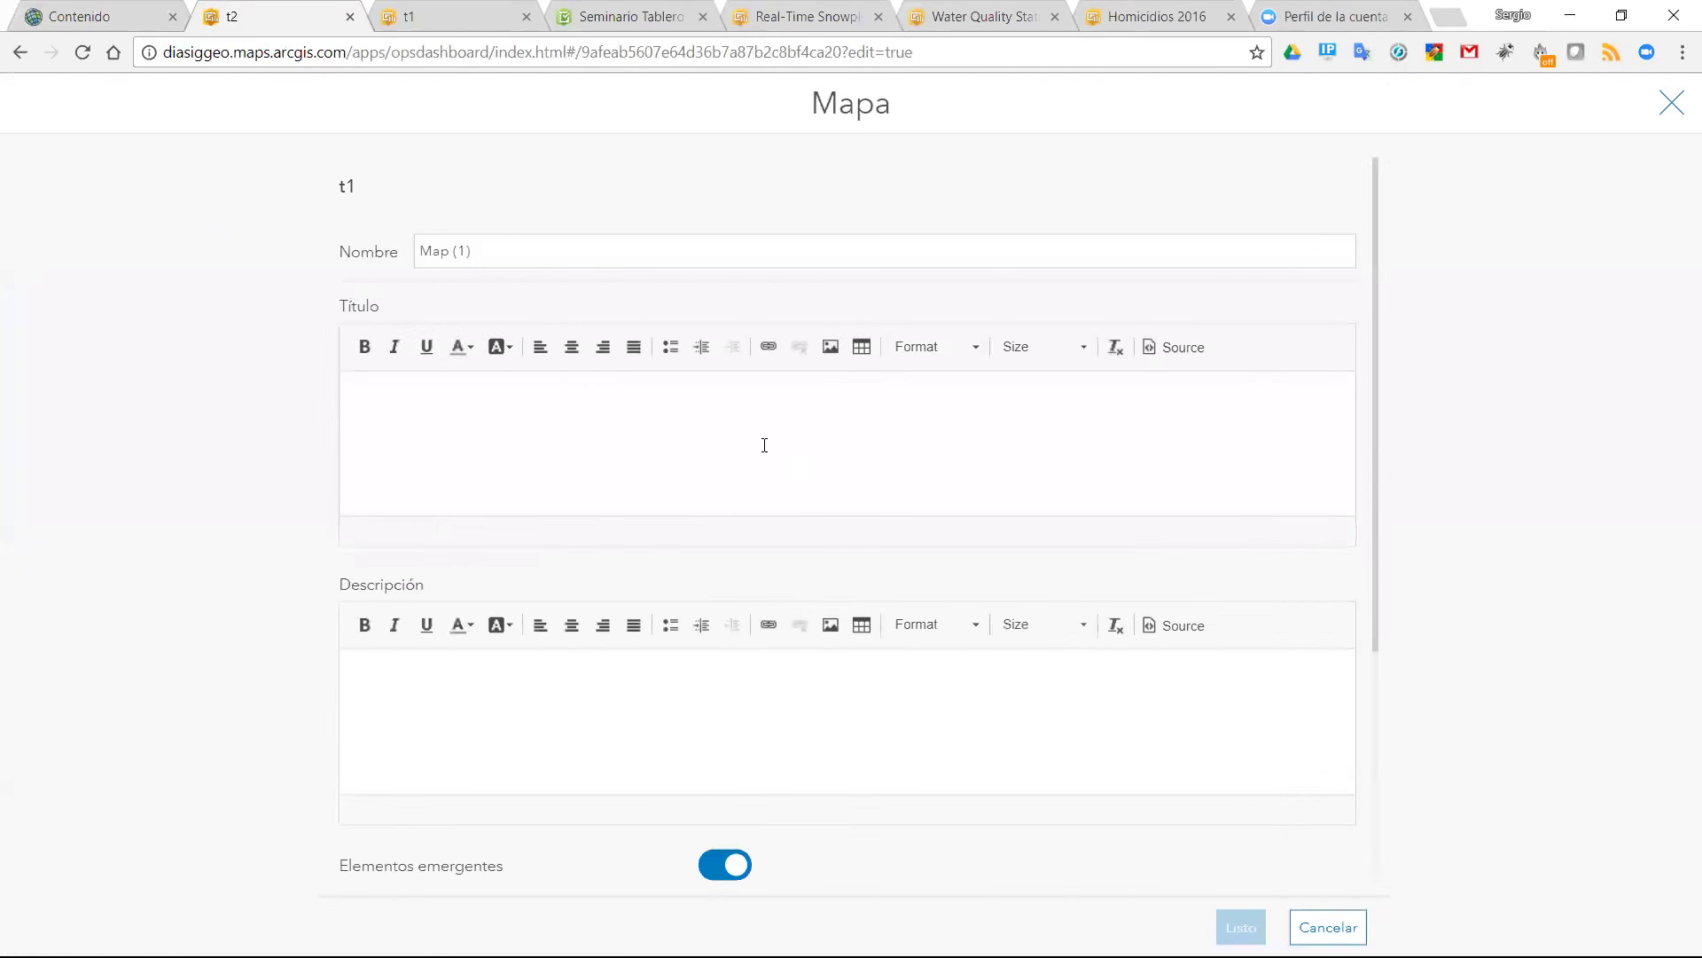
{"action": "left_click", "coordinate": [565, 252]}
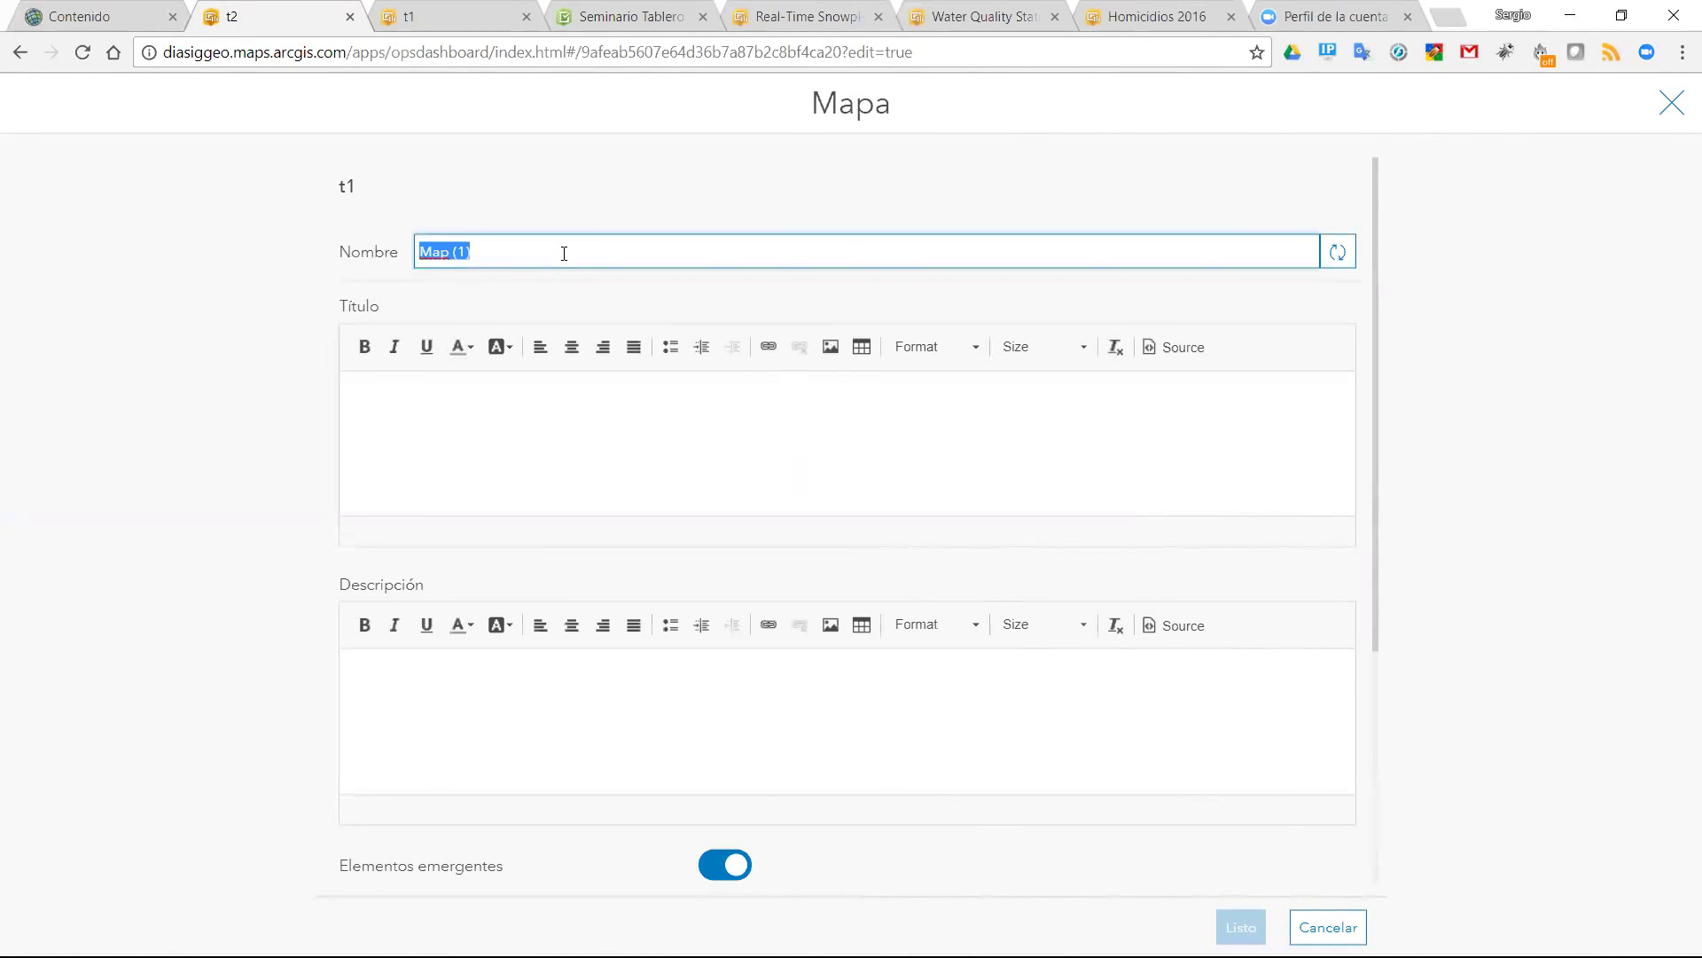
{"action": "type", "text": "Mapa de Encuestas"}
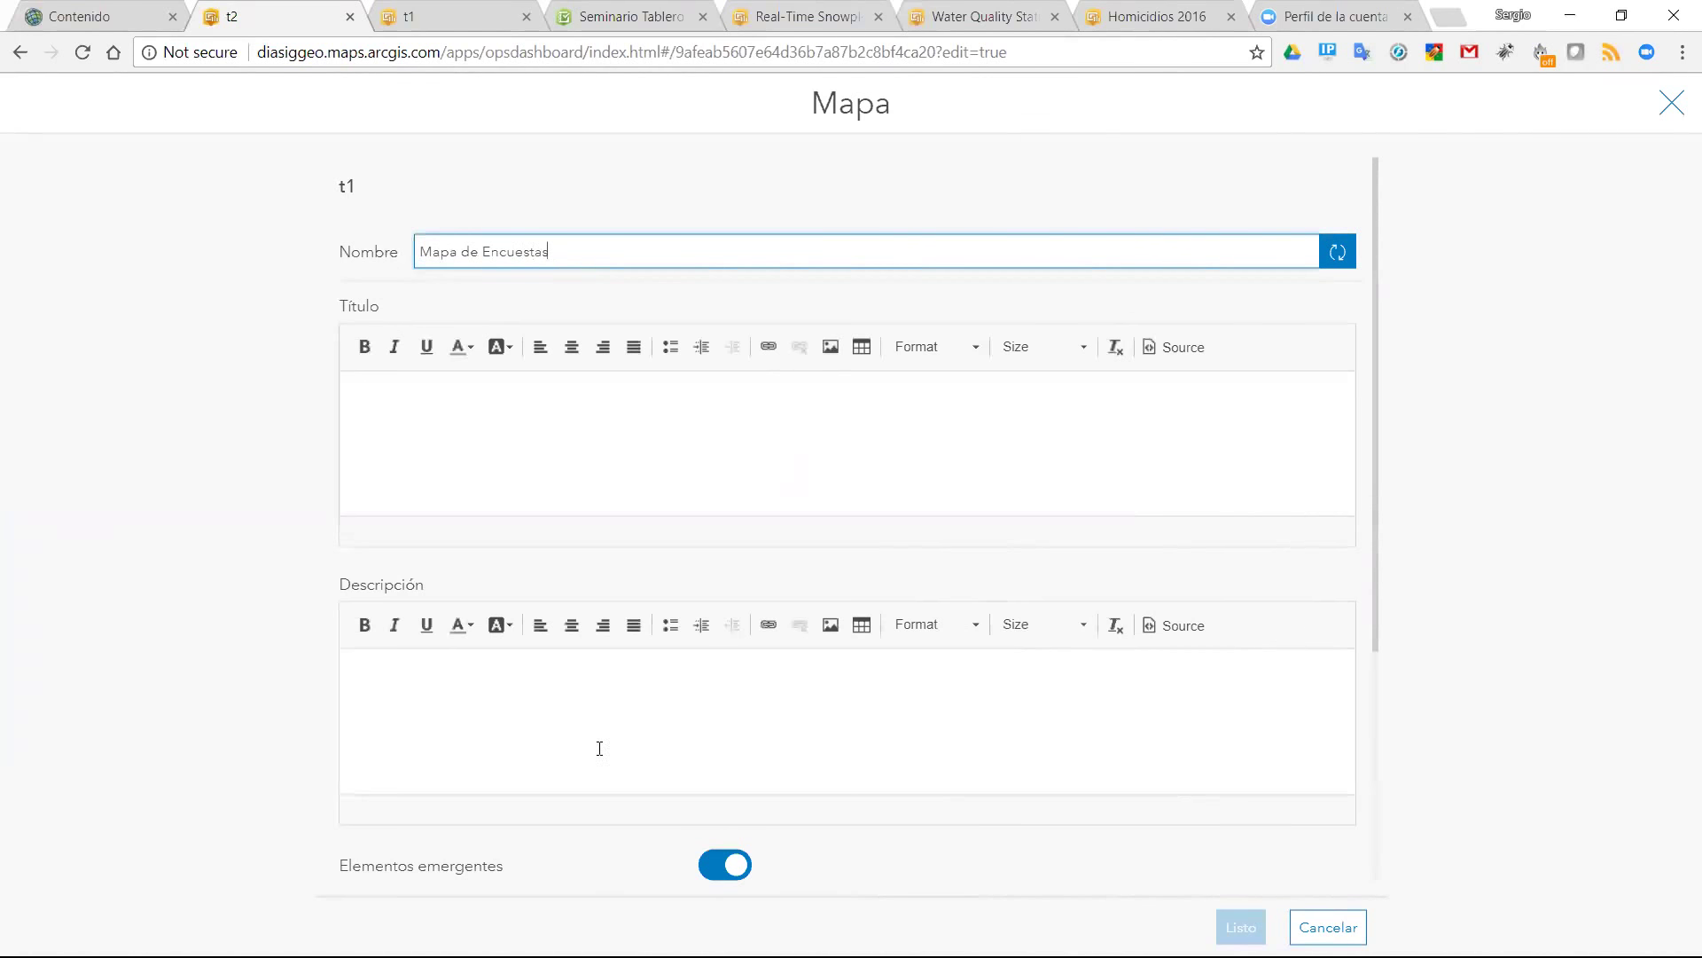
- Give the map element the title "Mapa de Encuesta de ArcGIS"
{"action": "scroll", "coordinate": [874, 667], "scroll_direction": "down", "scroll_amount": 2}
{"action": "scroll", "coordinate": [886, 664], "scroll_direction": "up", "scroll_amount": 1}
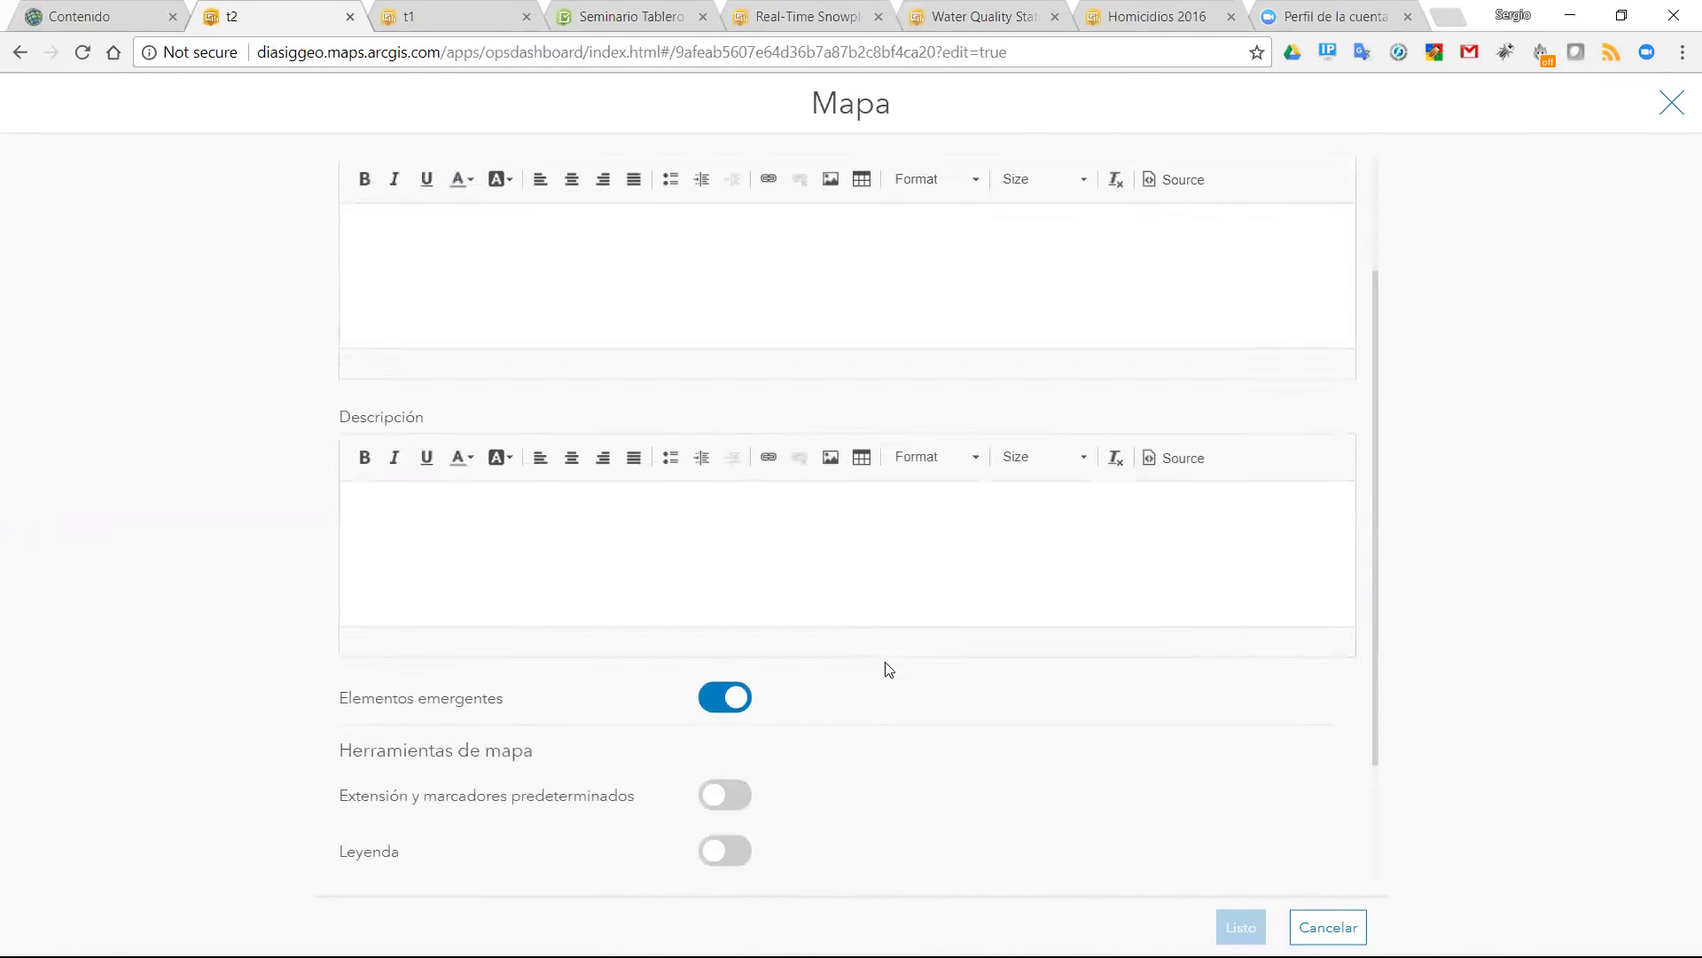
{"action": "scroll", "coordinate": [887, 663], "scroll_direction": "up", "scroll_amount": 2}
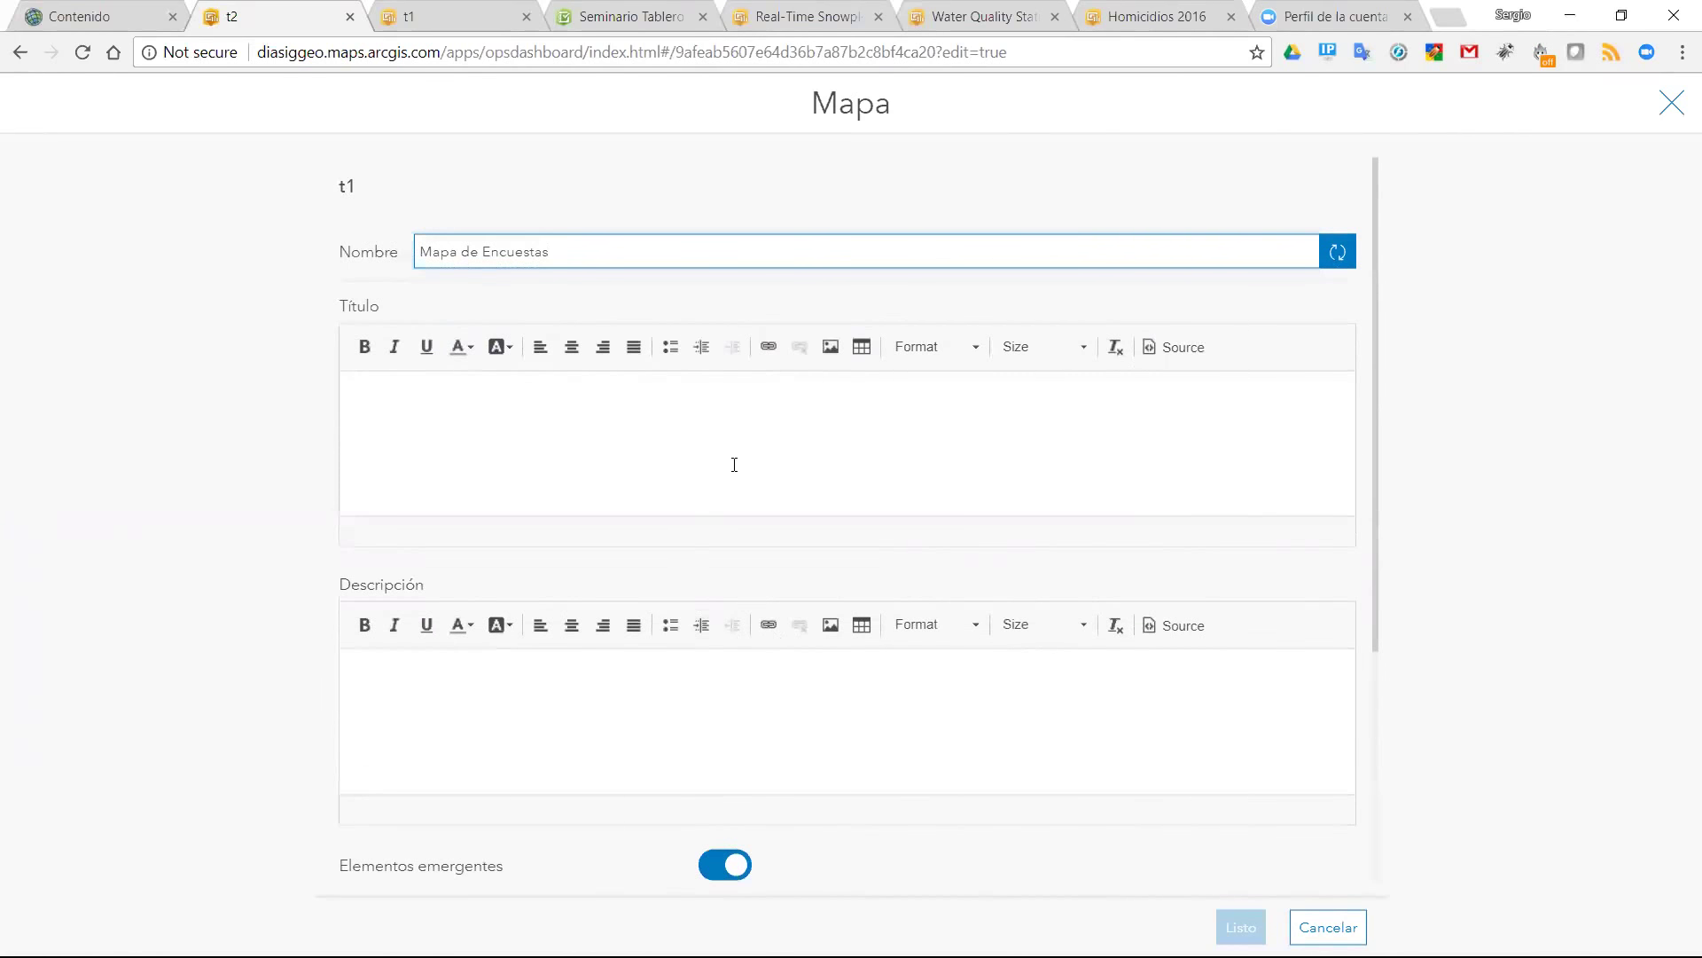
{"action": "left_click", "coordinate": [758, 406]}
{"action": "type", "text": "Mapa d"}
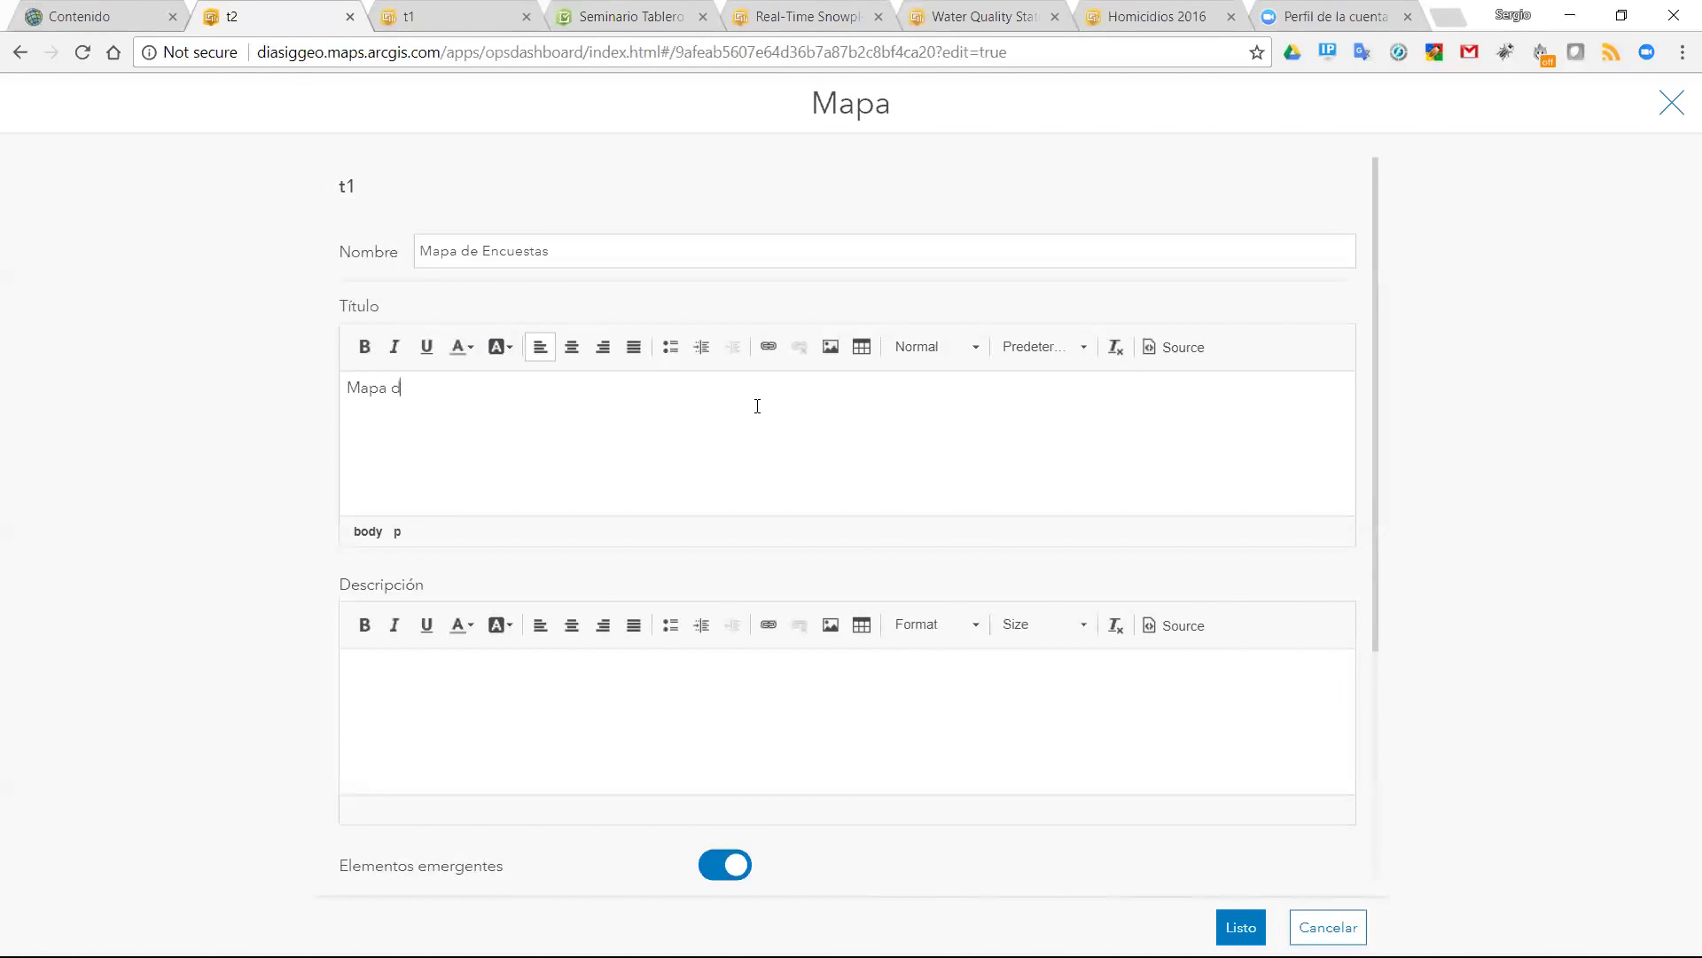
{"action": "type", "text": "e Encuesta de ArcGIS"}
- Enable the default extent and bookmarks, layer visibility, basemap and zoom tools for the map element, and apply the configuration
{"action": "scroll", "coordinate": [780, 604], "scroll_direction": "down", "scroll_amount": 4}
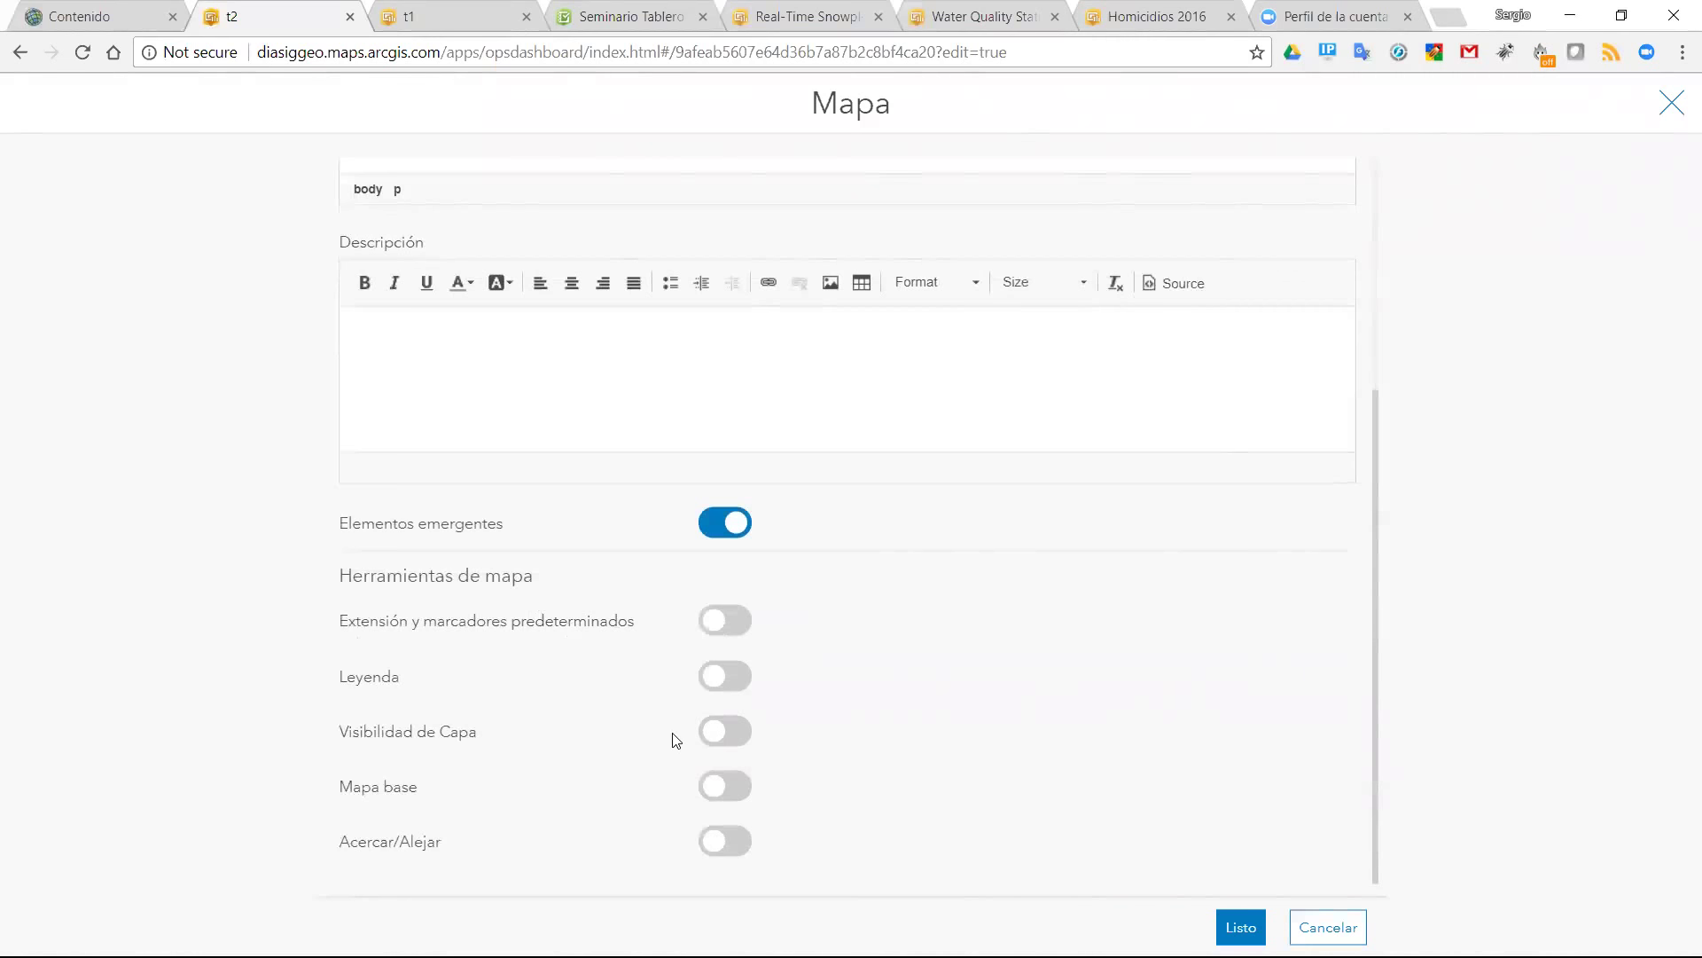
{"action": "left_click", "coordinate": [726, 626]}
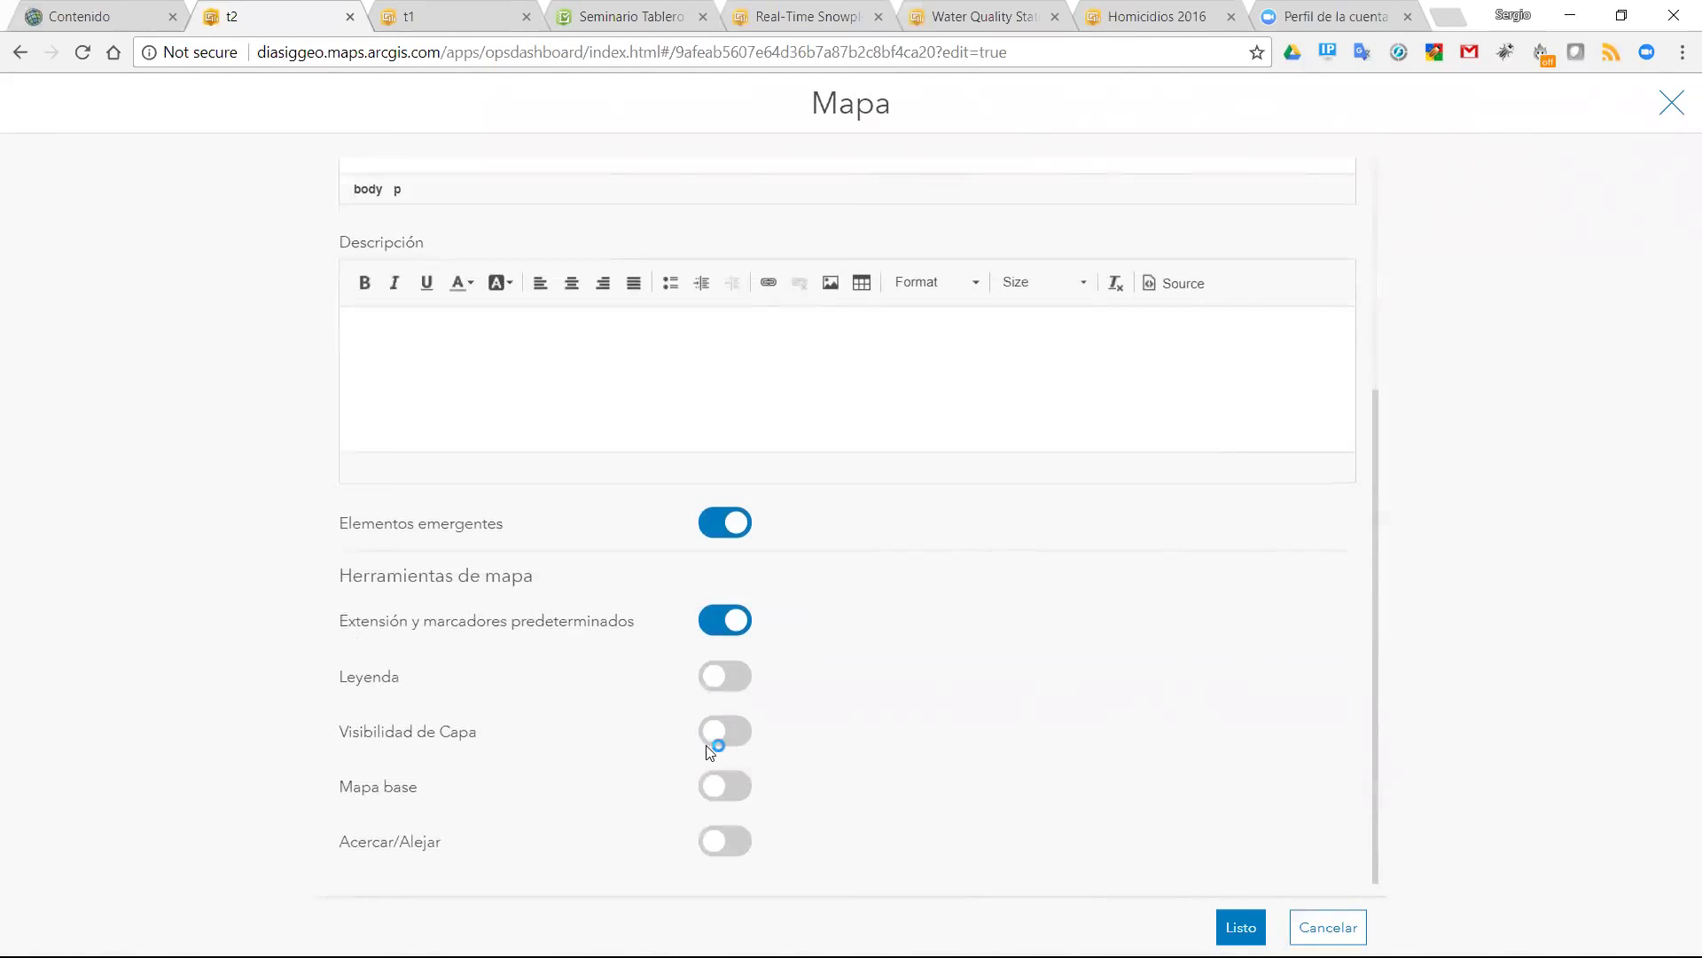
{"action": "left_click", "coordinate": [747, 732]}
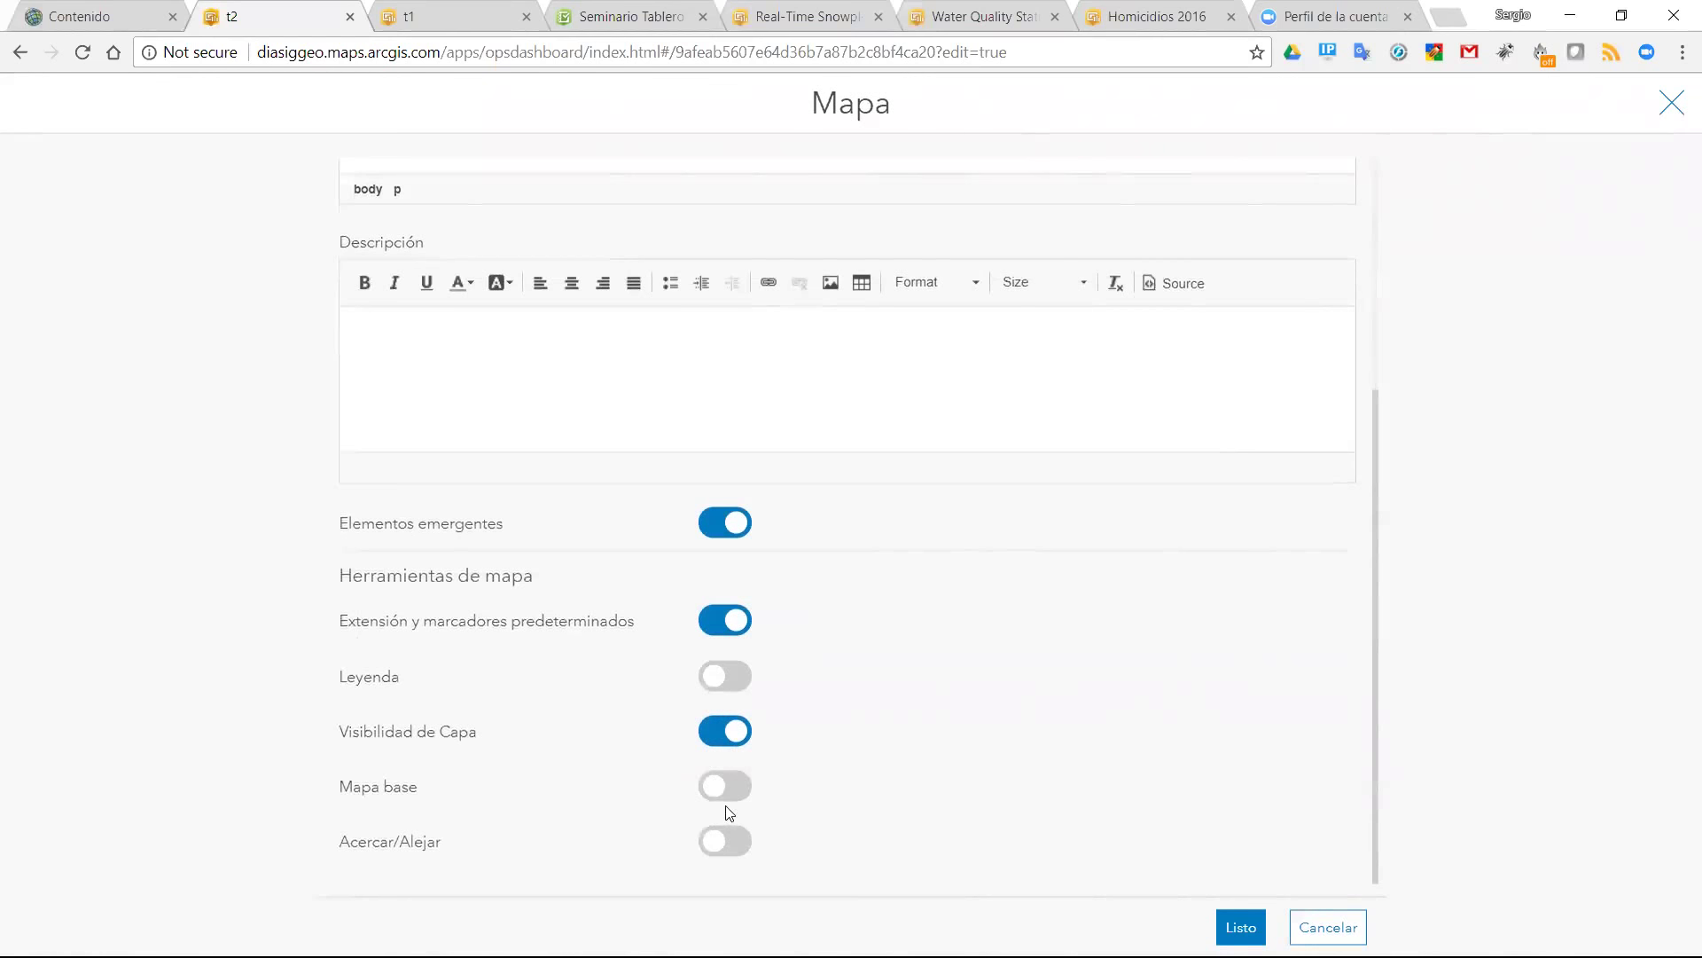
{"action": "left_click", "coordinate": [741, 782]}
{"action": "left_click", "coordinate": [739, 842]}
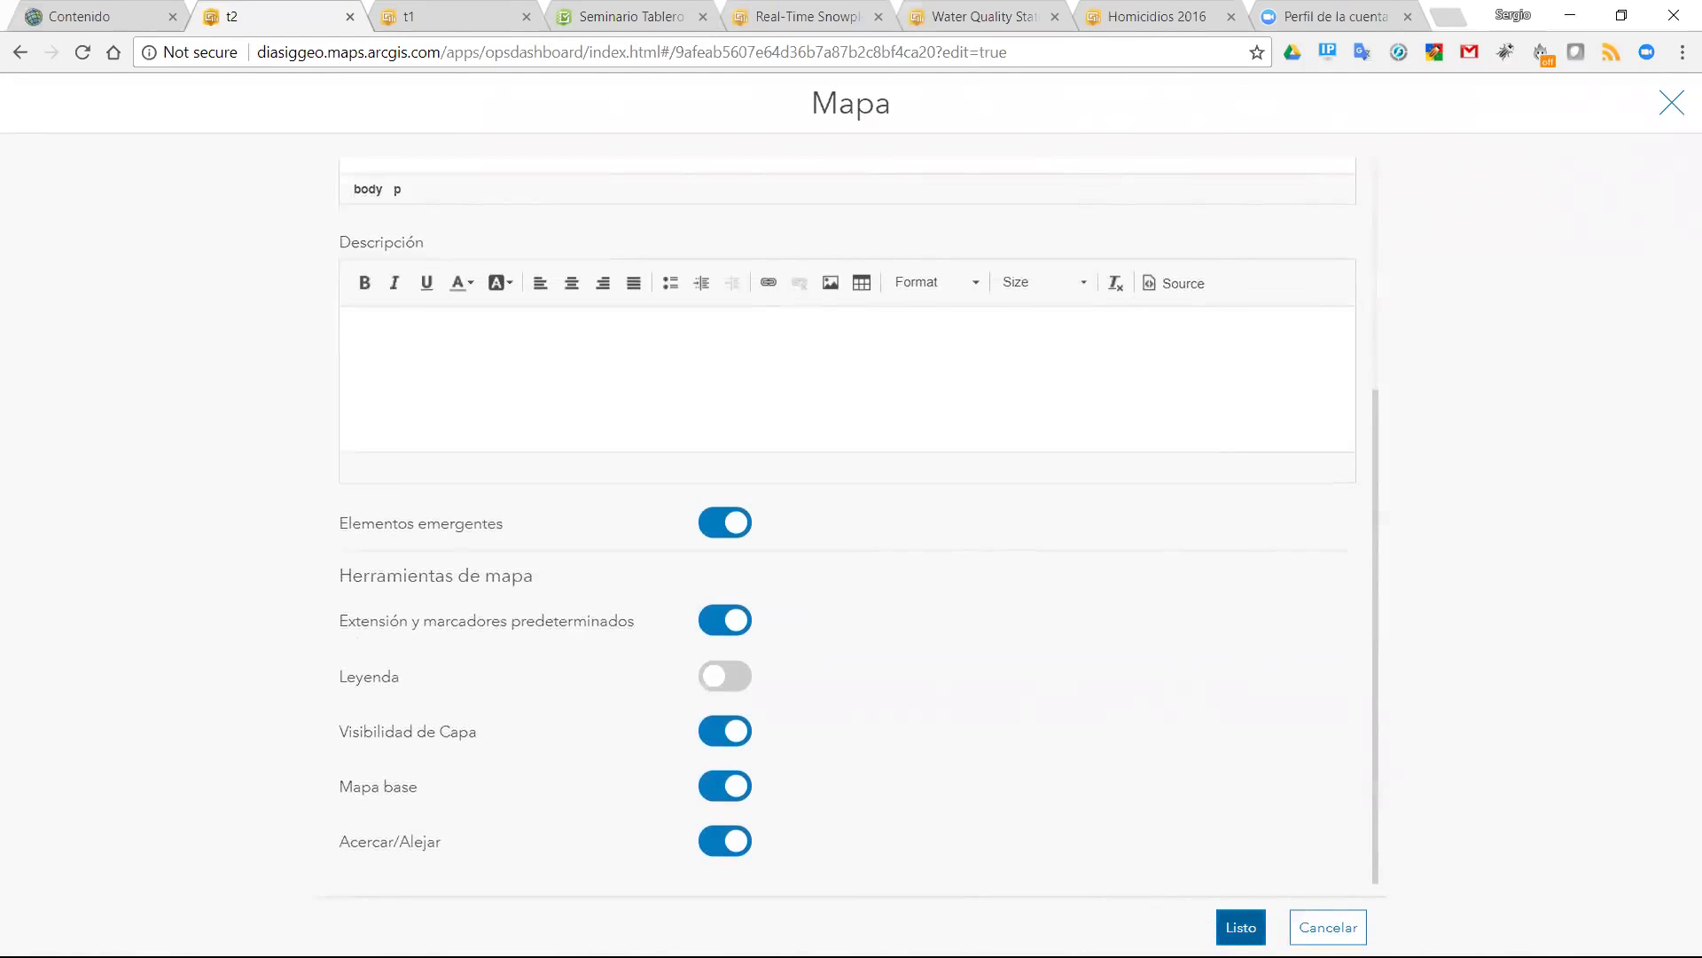
{"action": "left_click", "coordinate": [1238, 923]}
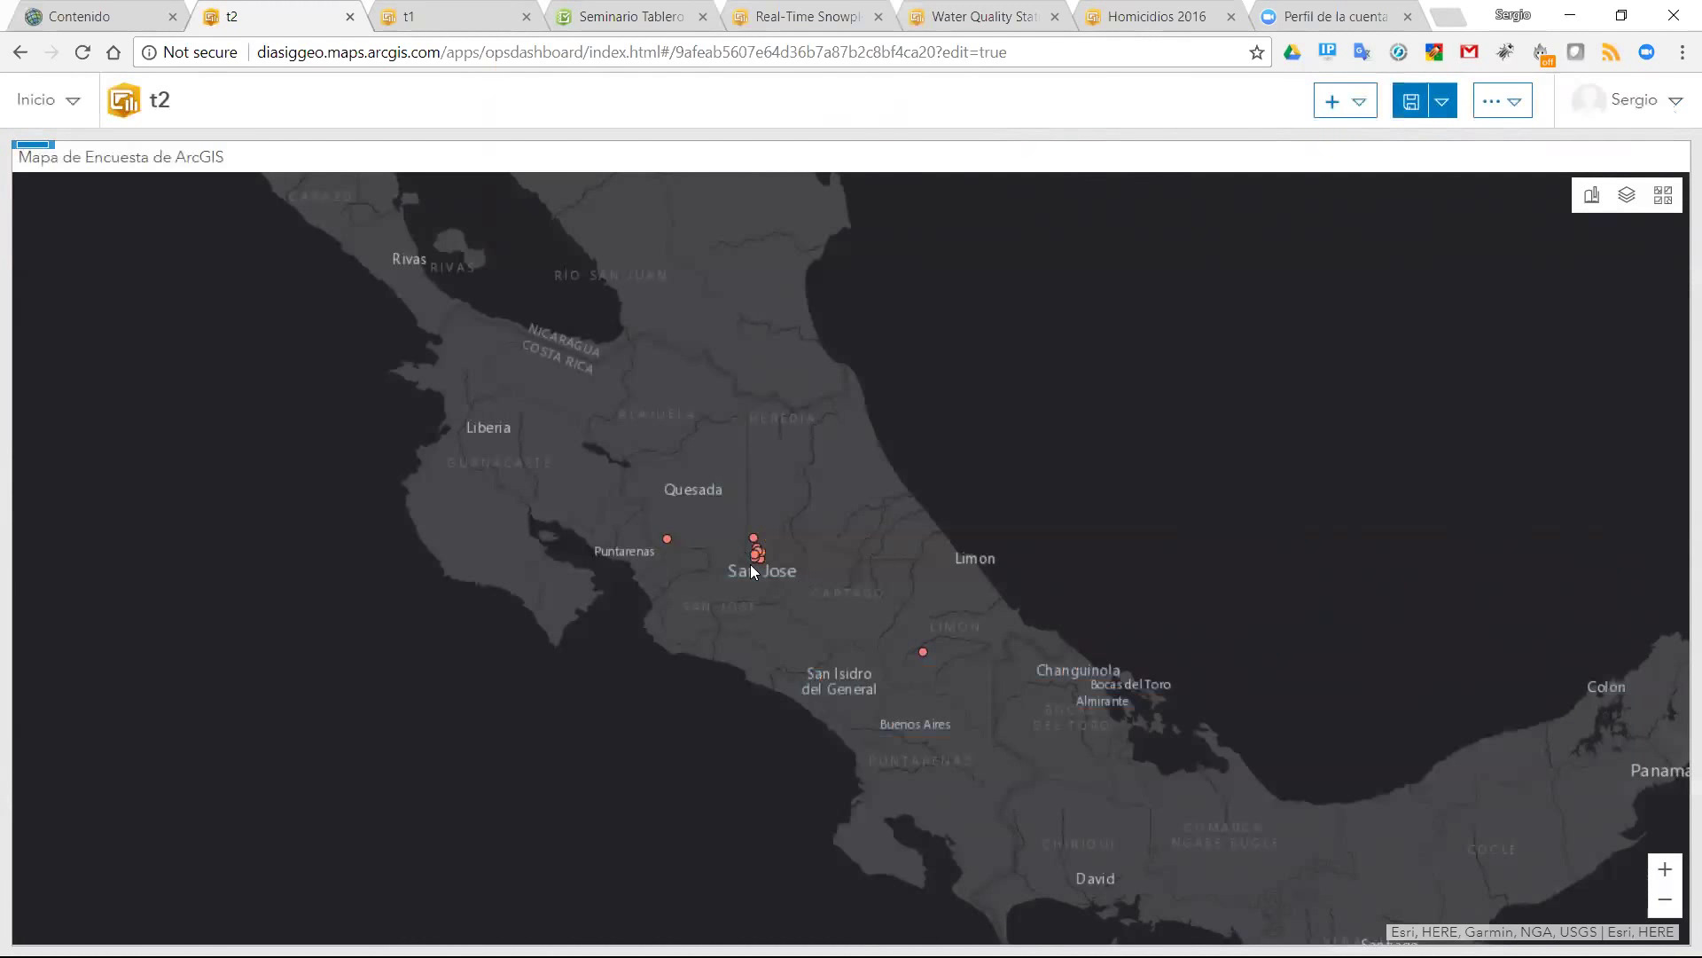
- Test the dashboard map's bookmarks by going to GAM and back to Costa Rica
{"action": "left_click_drag", "start_coordinate": [797, 578], "coordinate": [886, 529]}
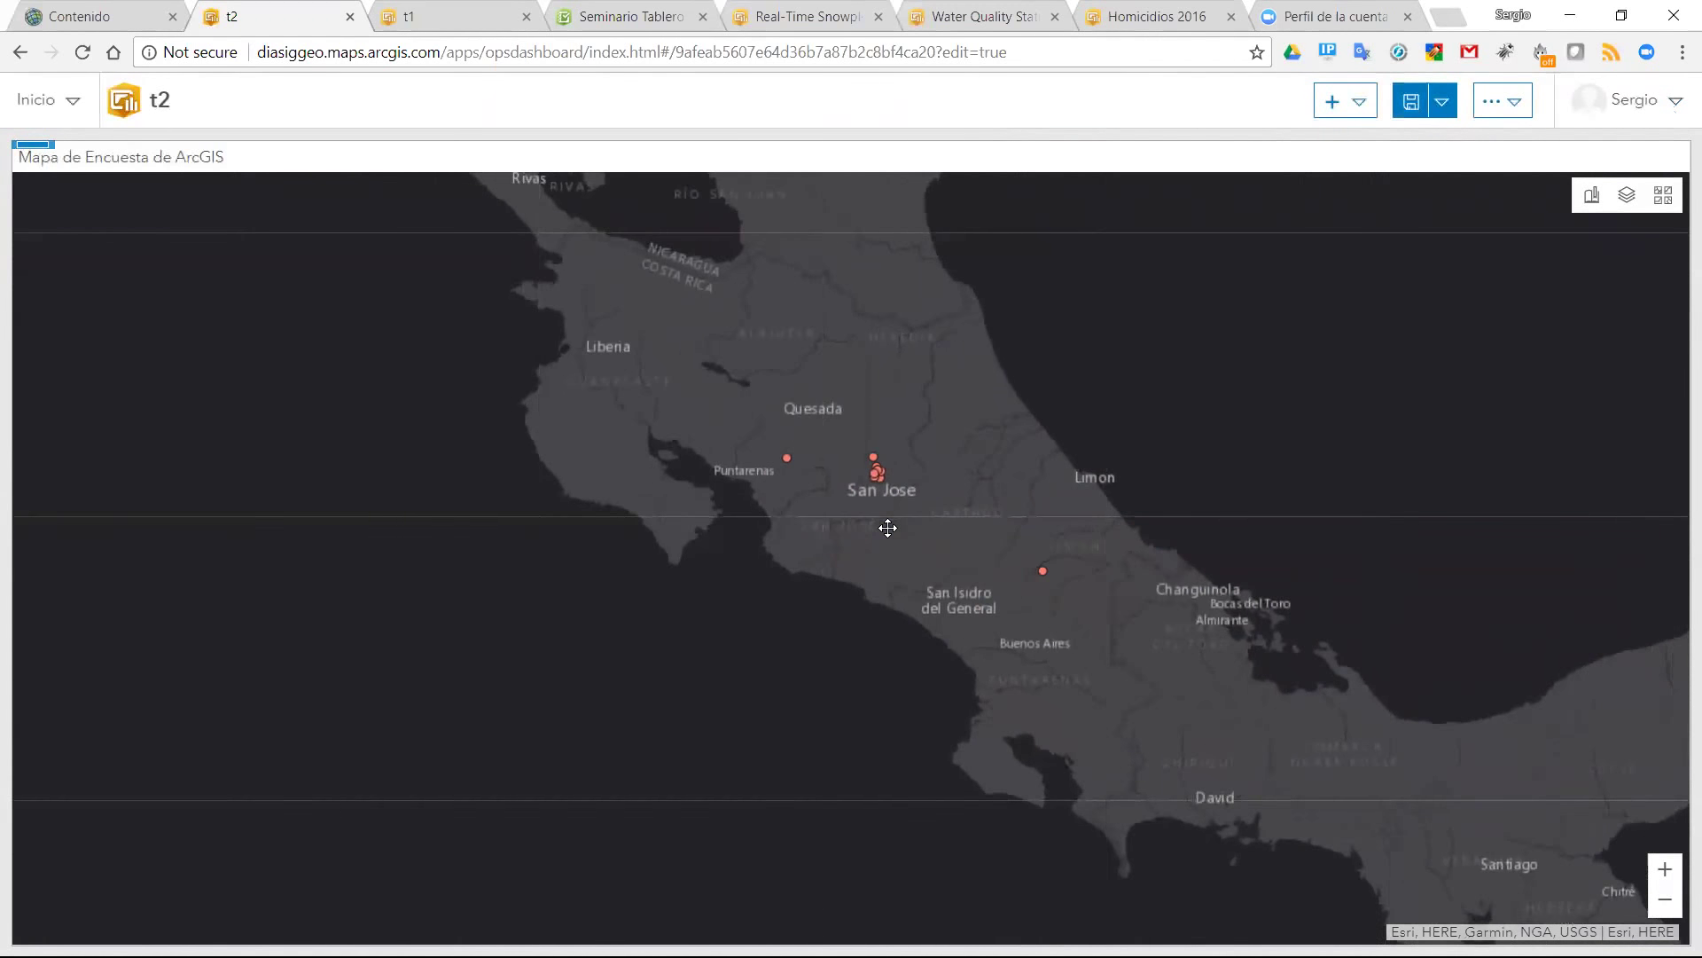
{"action": "left_click", "coordinate": [1594, 196]}
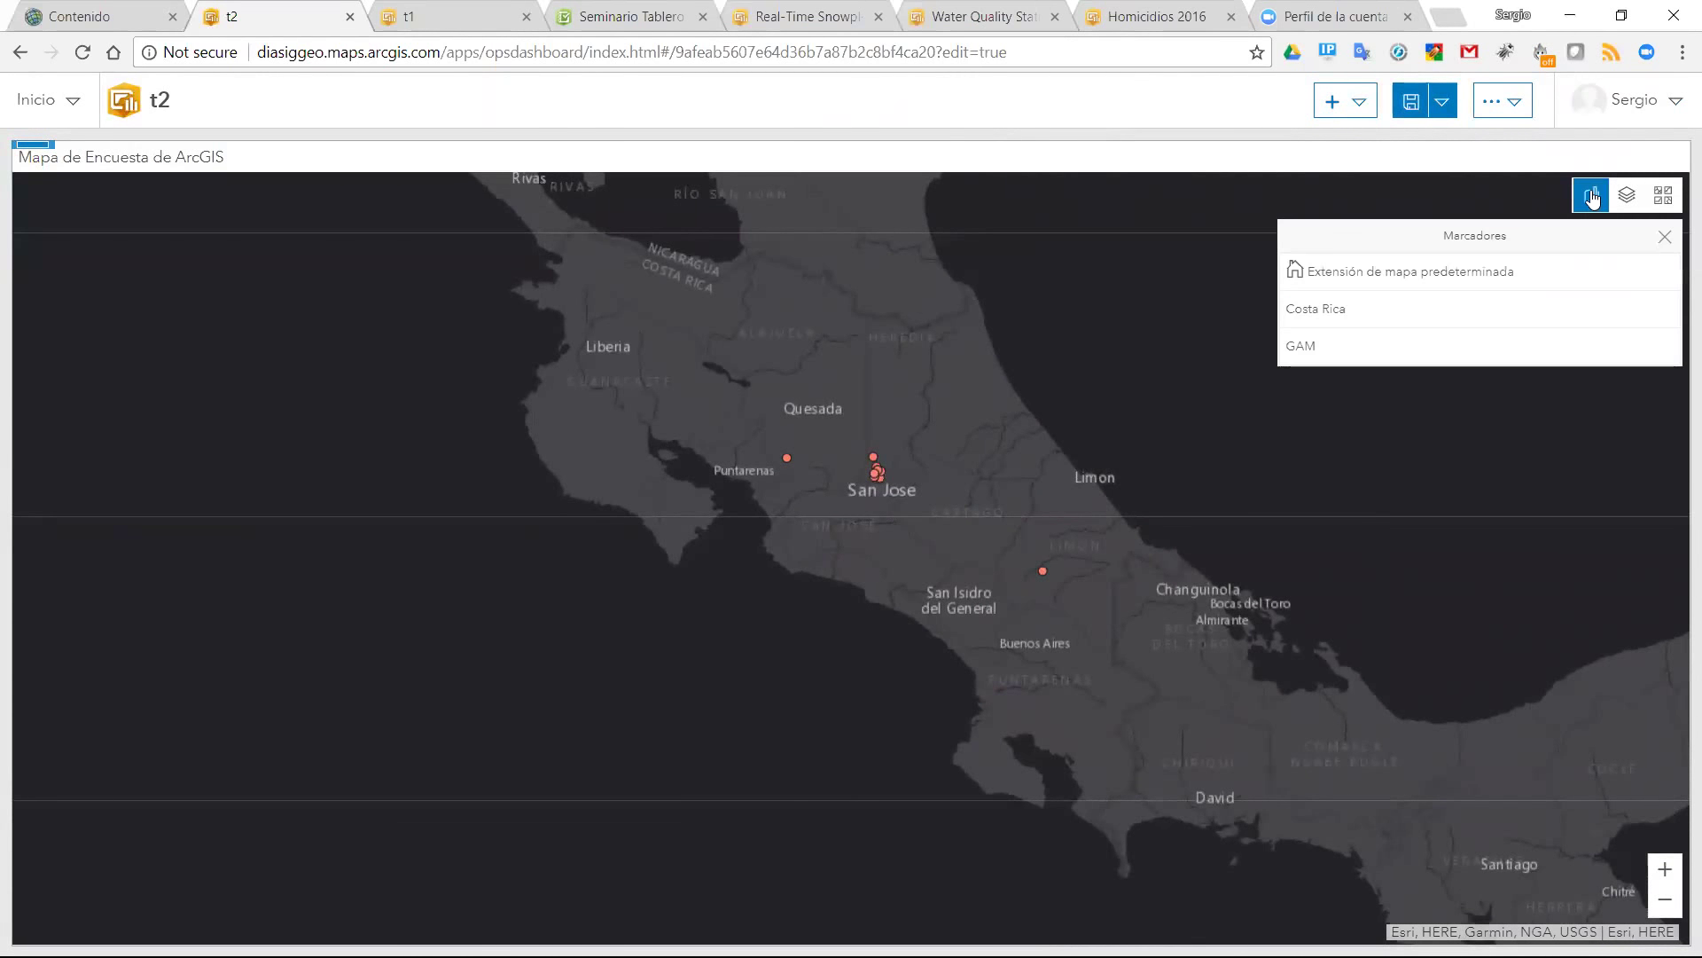
{"action": "left_click", "coordinate": [1321, 345]}
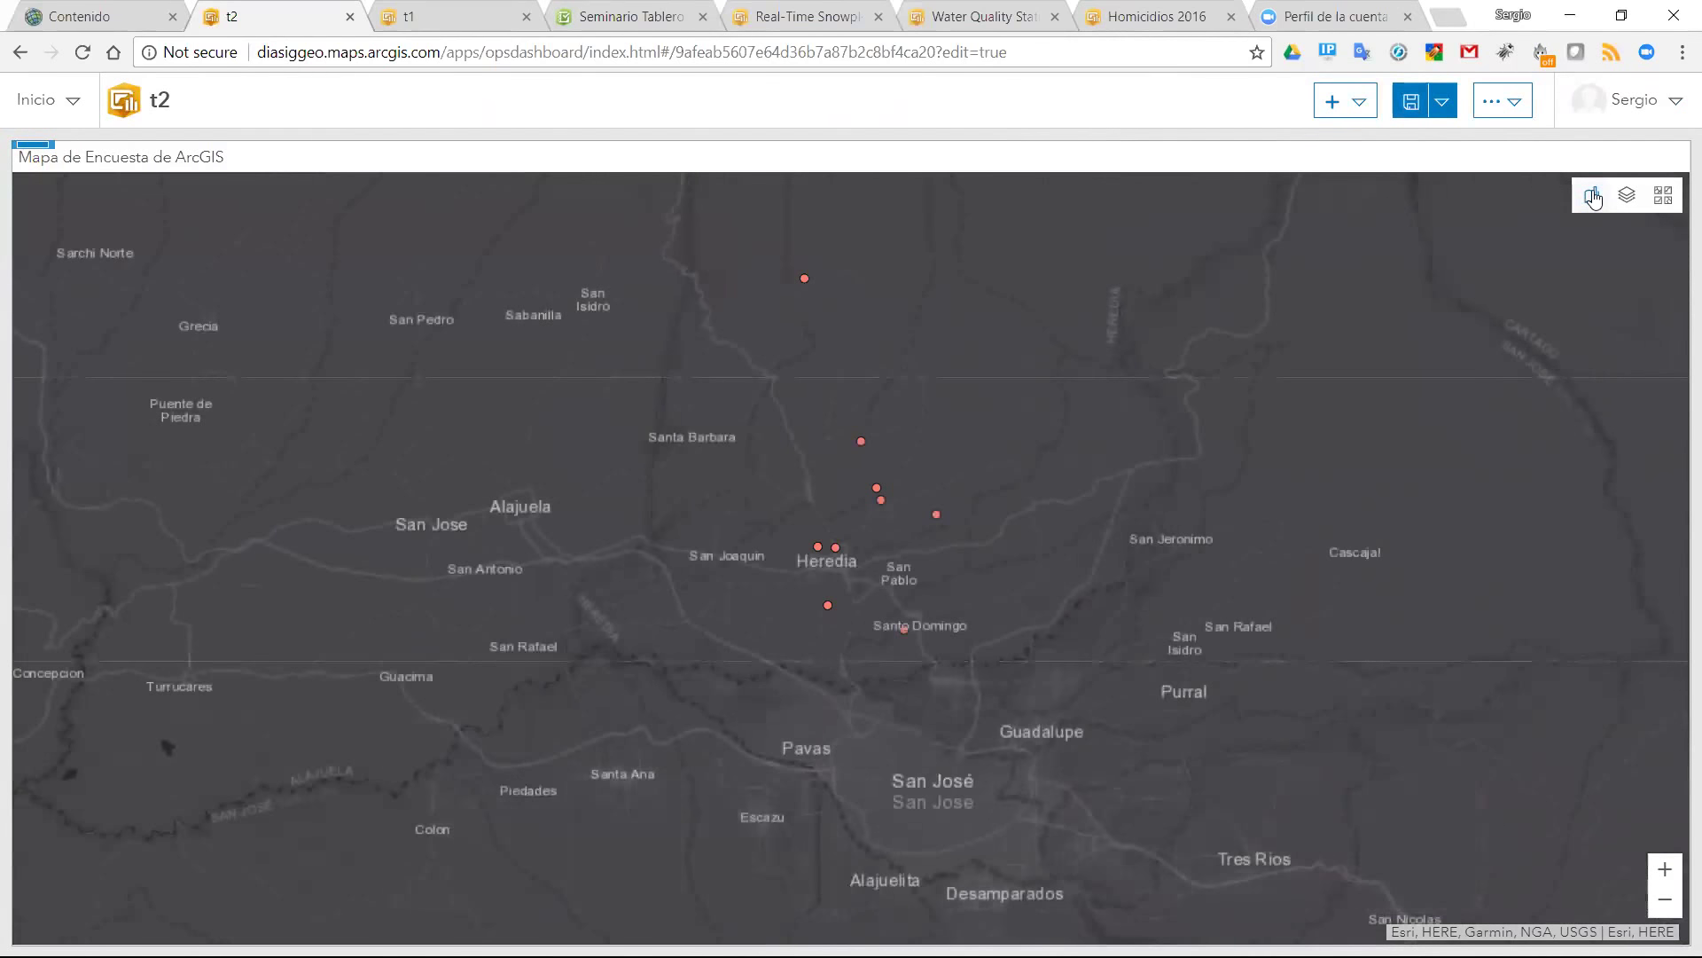
{"action": "left_click", "coordinate": [1592, 197]}
{"action": "left_click", "coordinate": [1351, 319]}
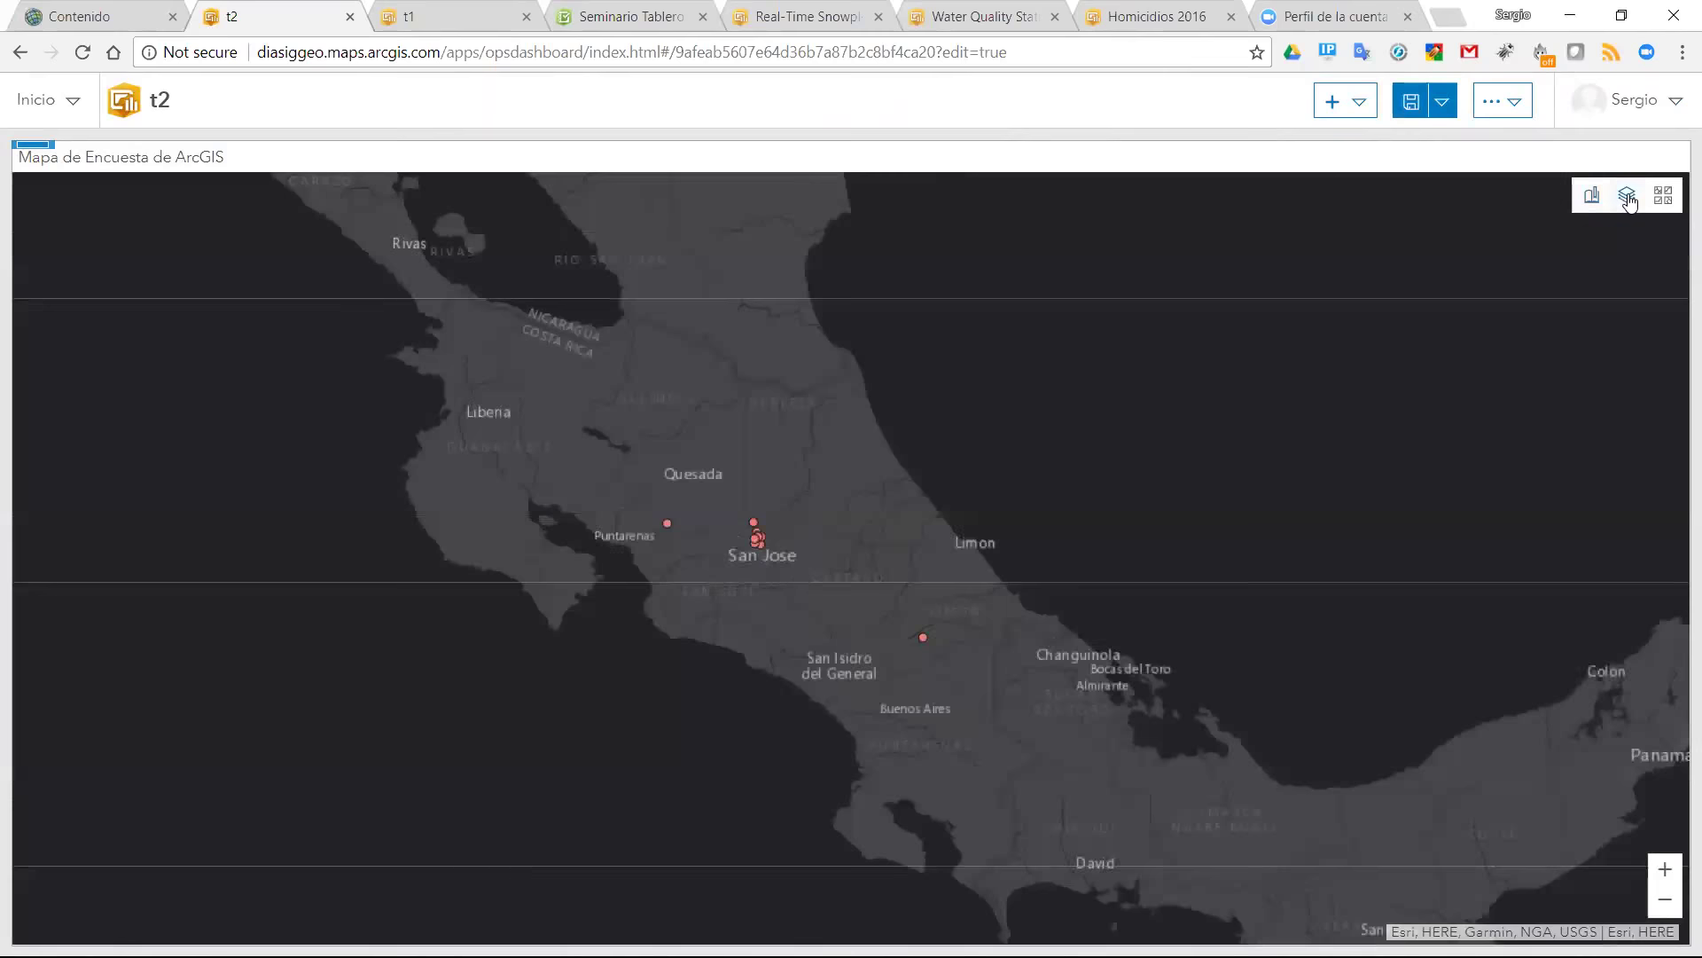
- Check the map's layer list, try the Lona gris claro basemap and switch back to Lona gris oscuro
{"action": "left_click", "coordinate": [1628, 199]}
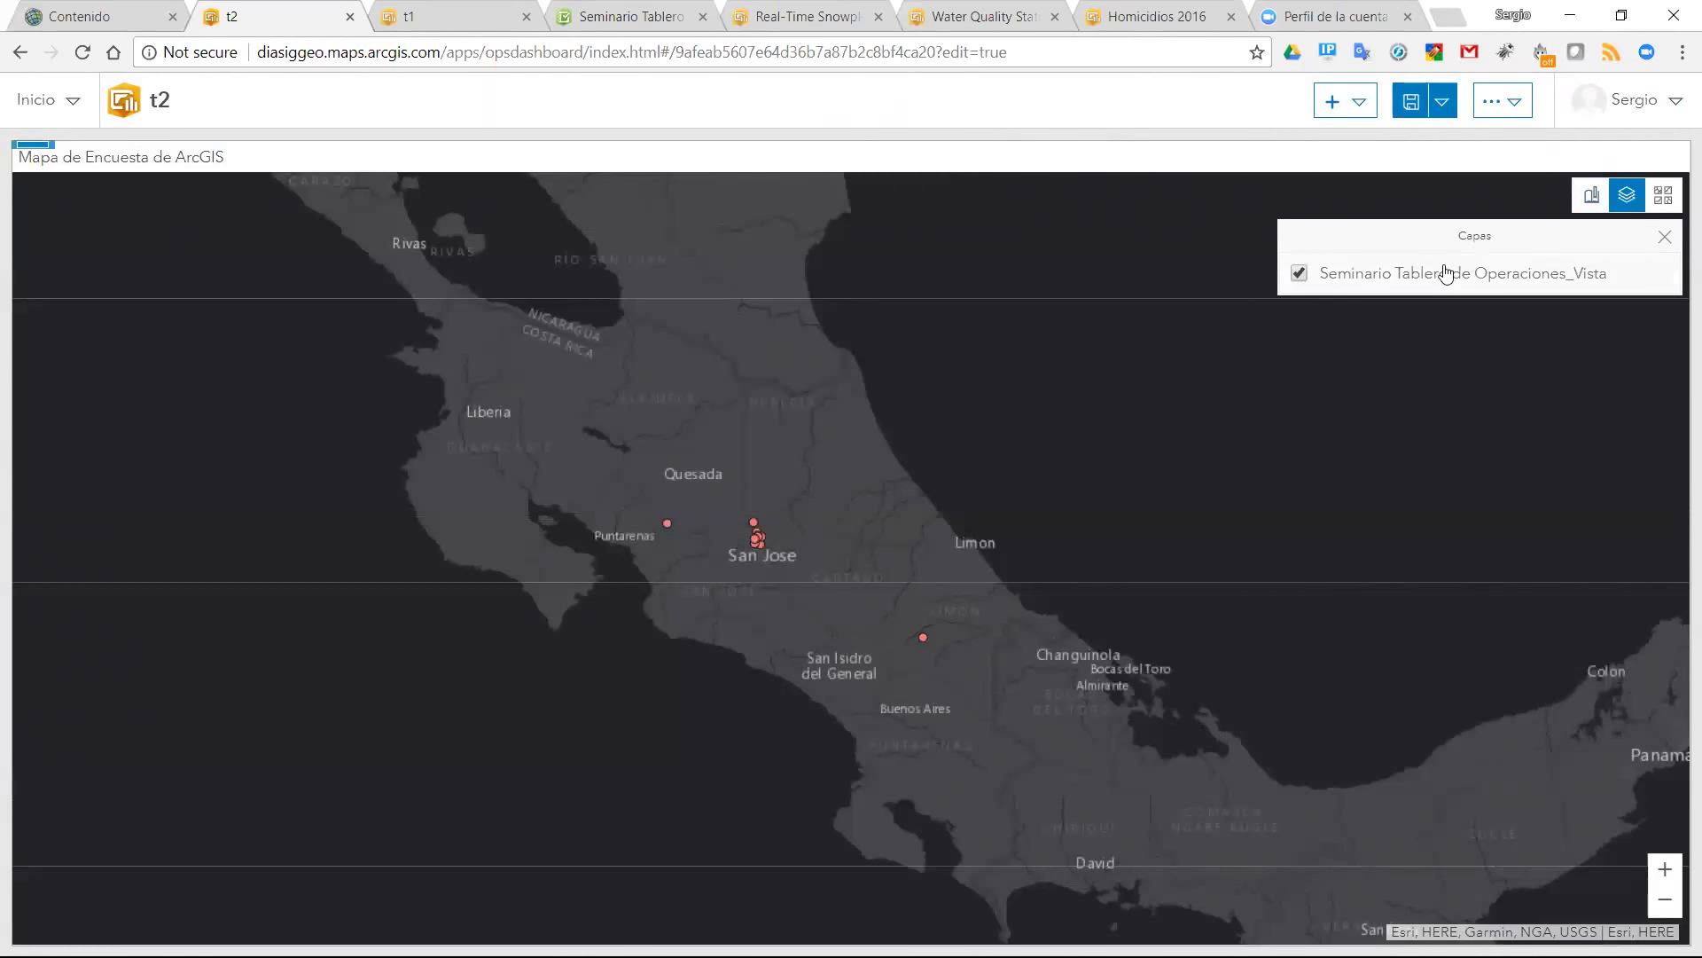
{"action": "left_click", "coordinate": [1664, 200]}
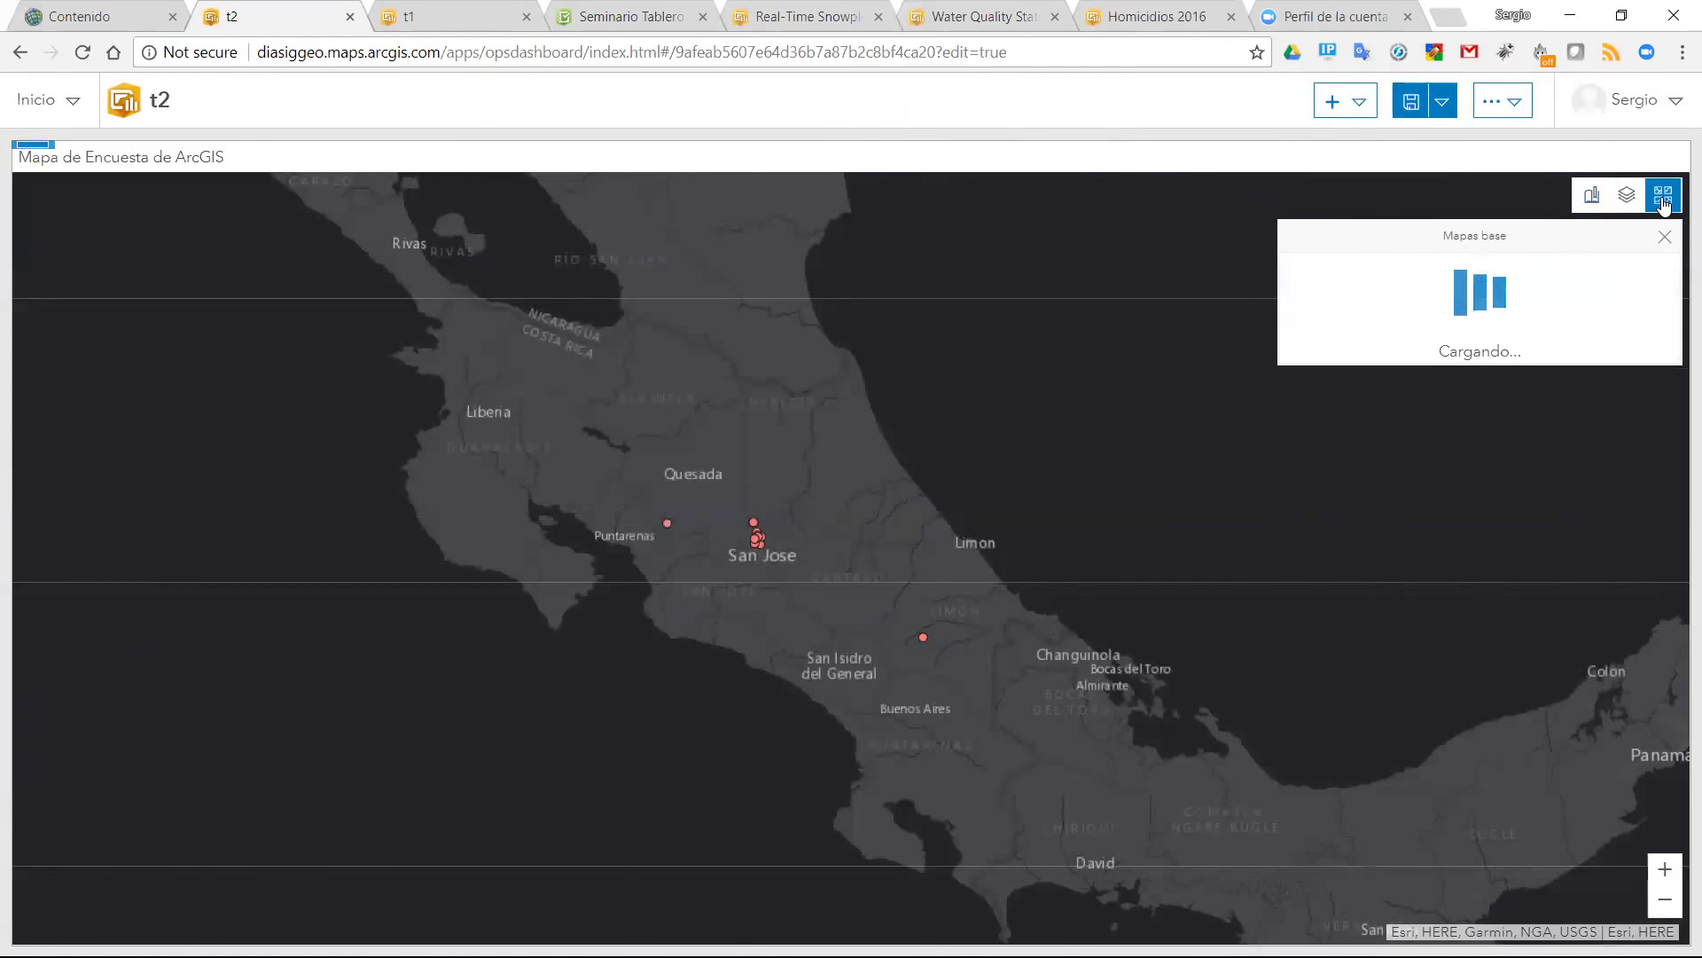
{"action": "left_click", "coordinate": [1477, 470]}
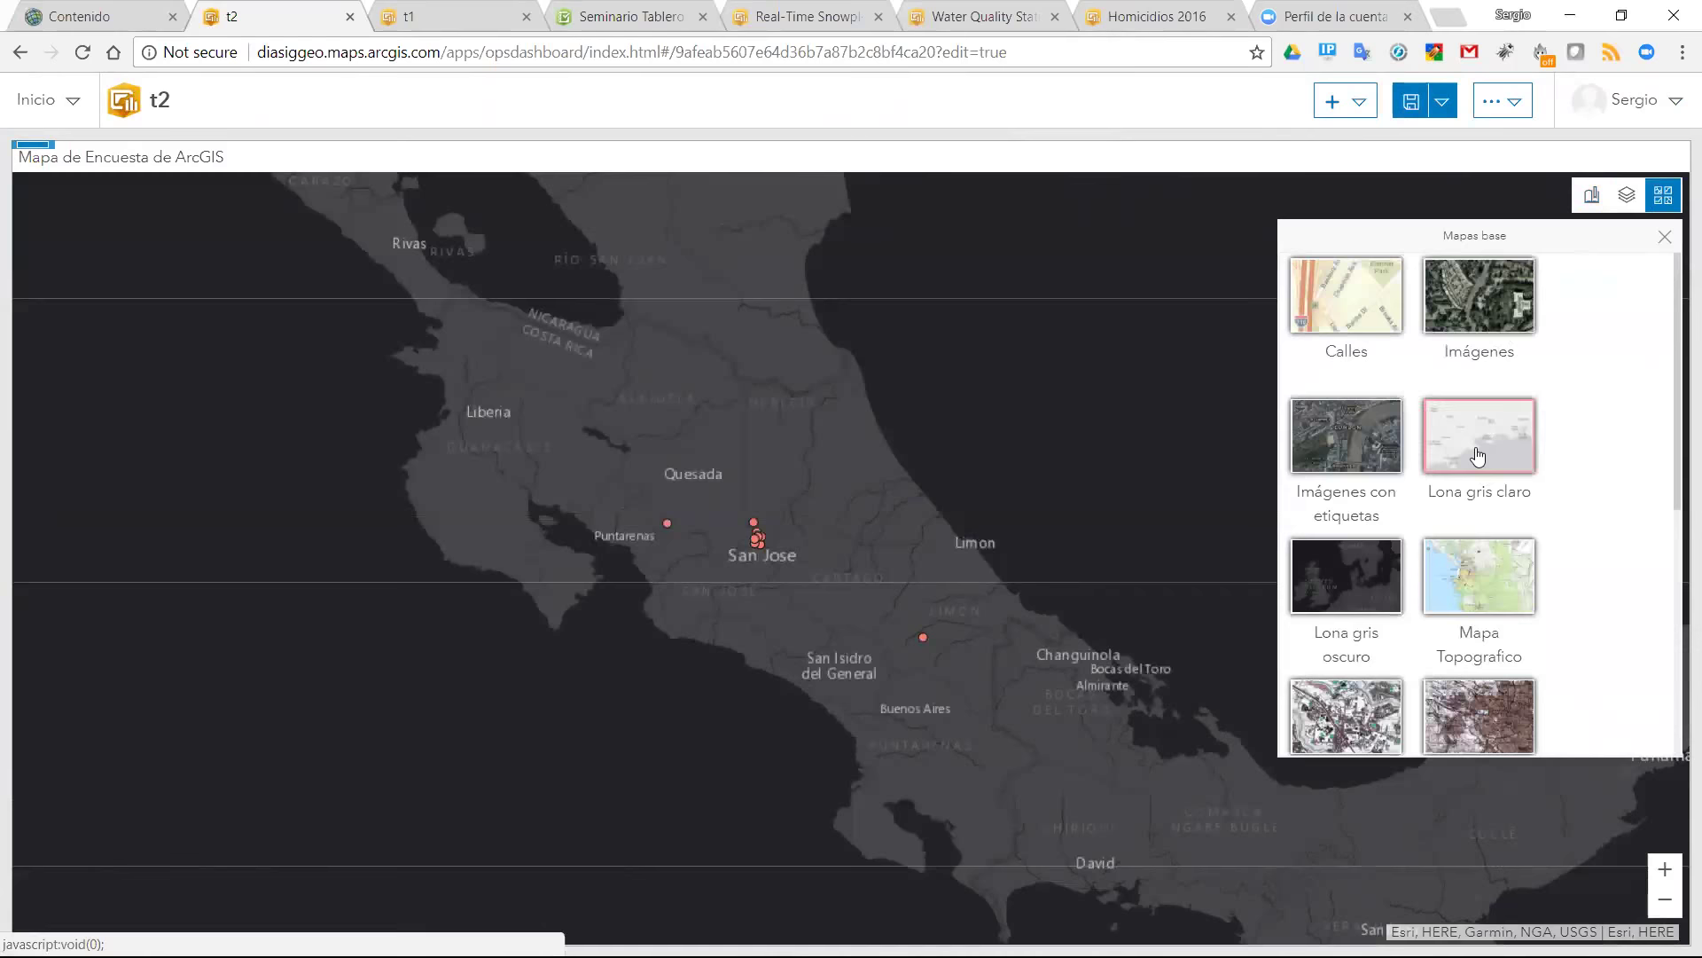
{"action": "left_click", "coordinate": [1663, 195]}
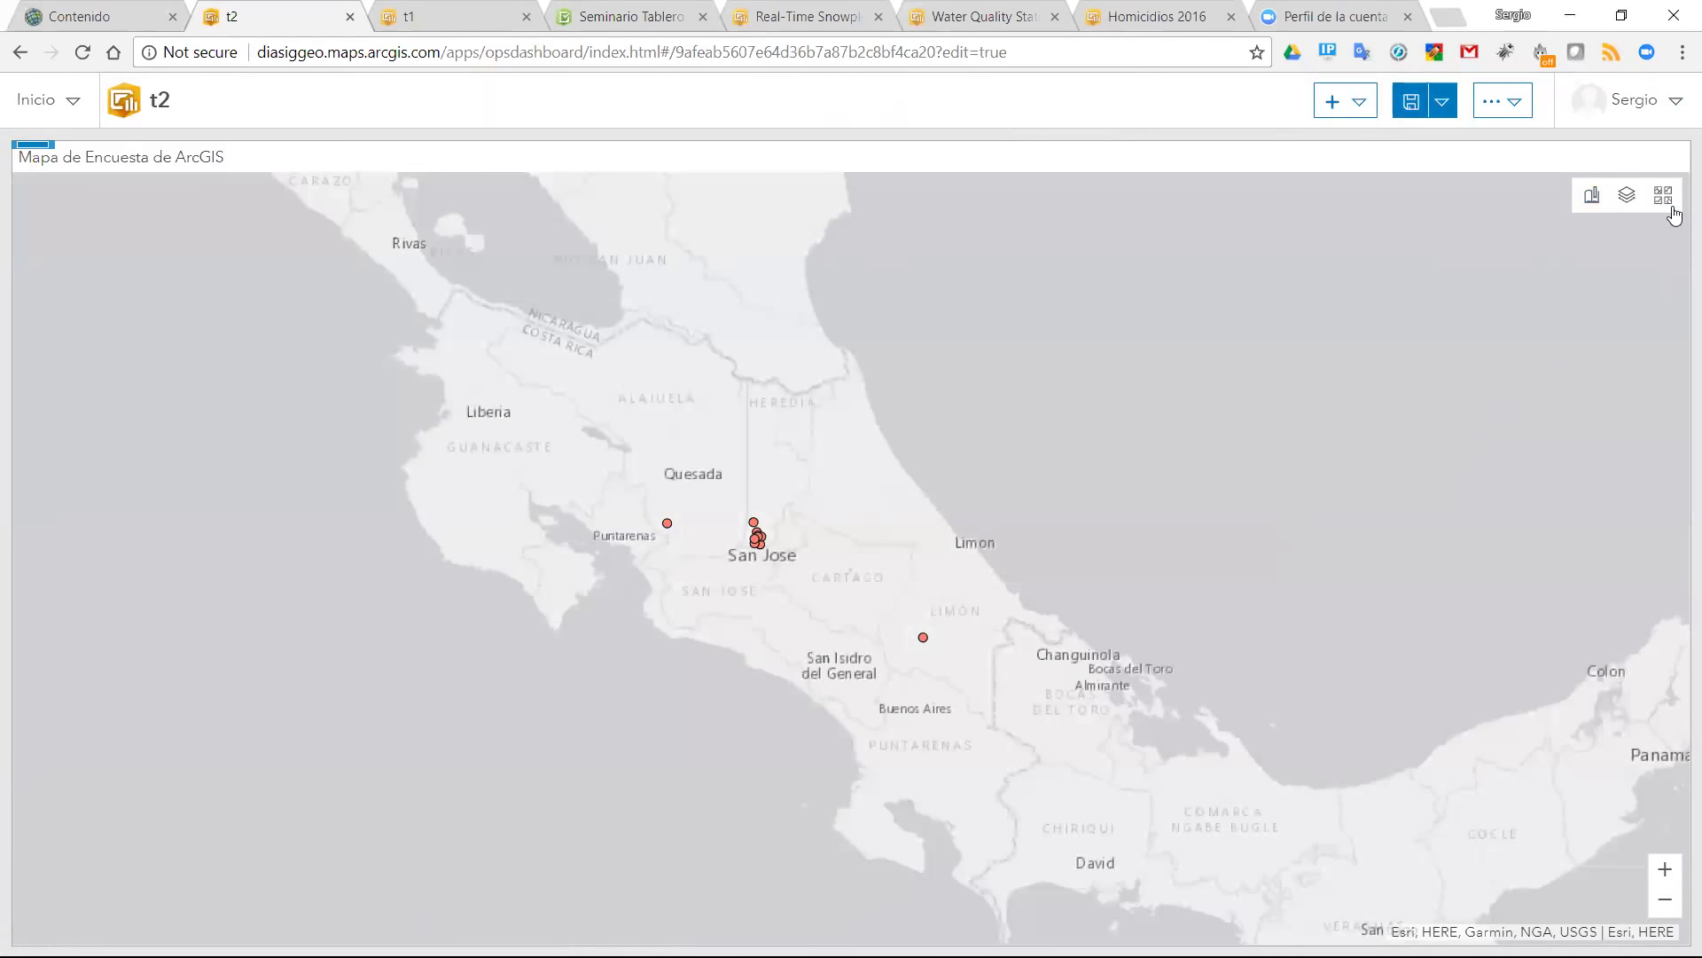
{"action": "left_click", "coordinate": [1343, 591]}
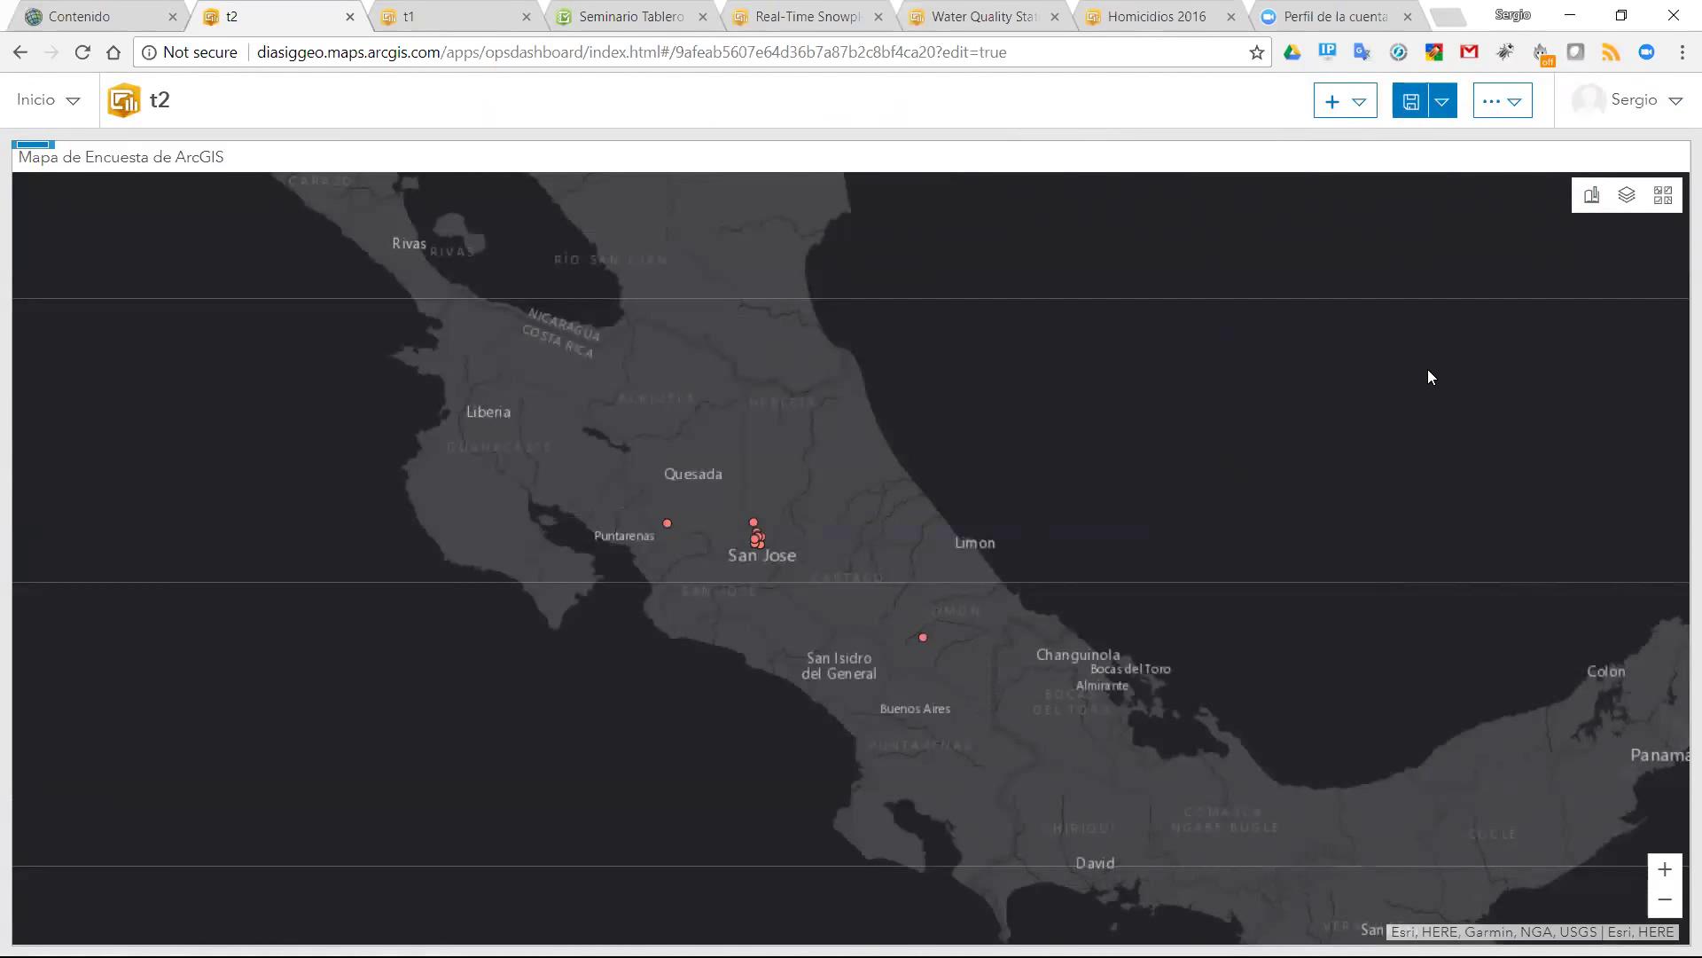
- Save the t2 dashboard
{"action": "left_click", "coordinate": [1412, 103]}
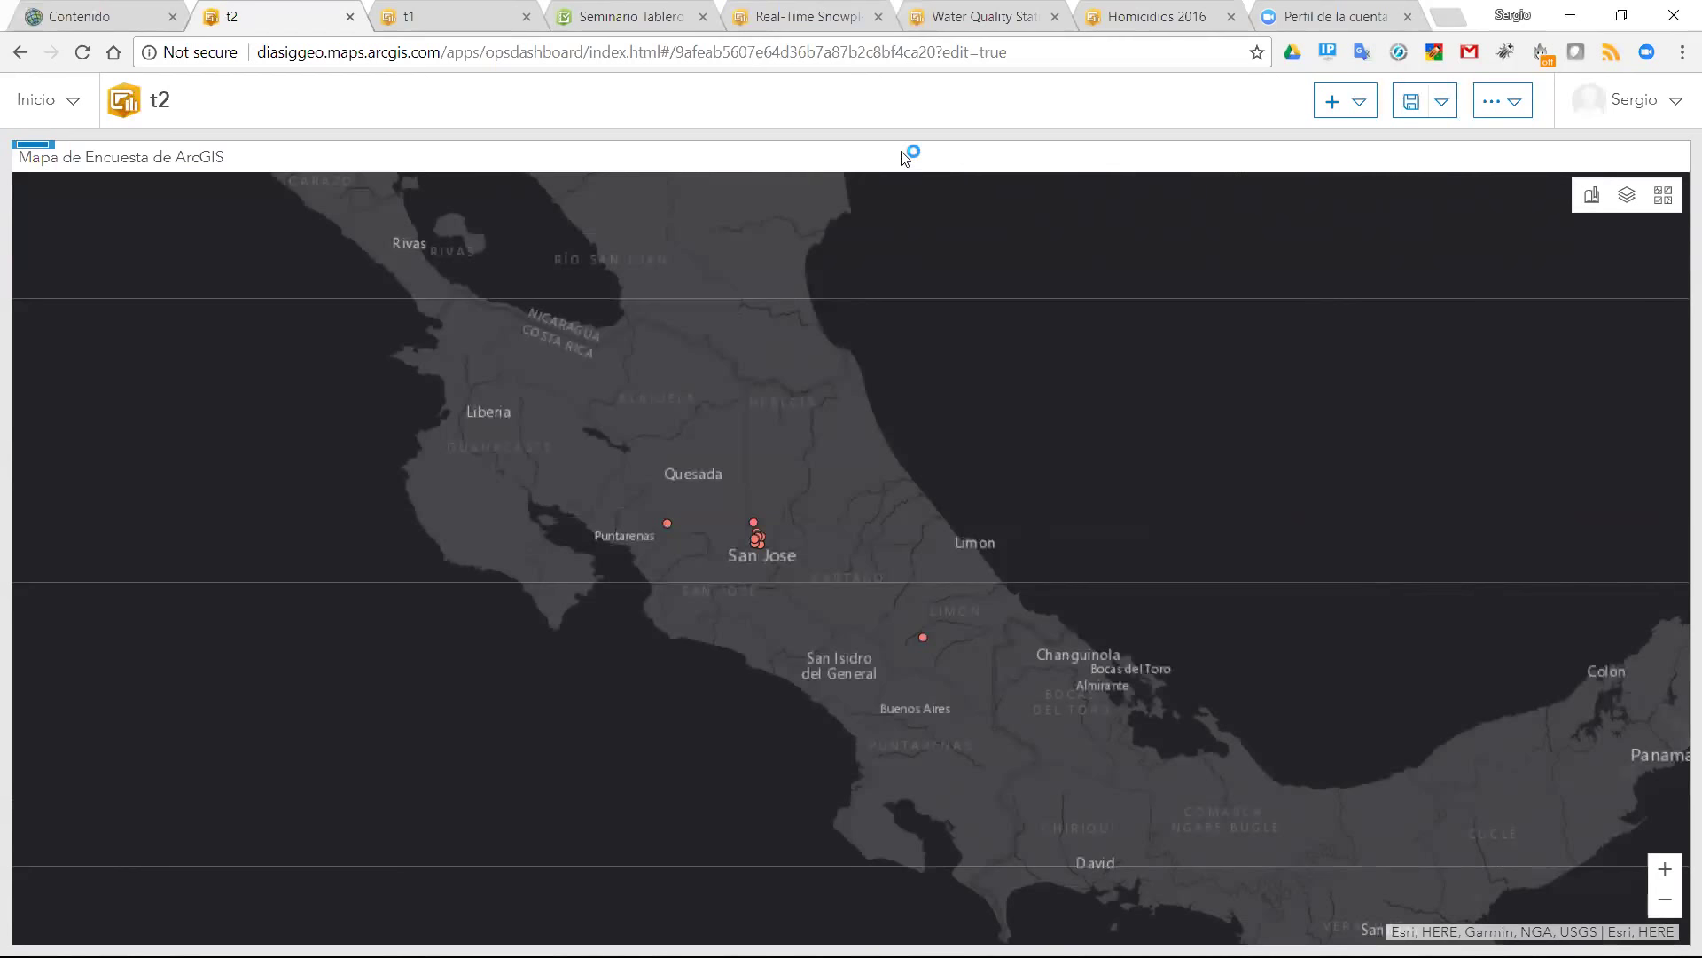
- Open the t1 web map from the content page in the map viewer
{"action": "left_click", "coordinate": [1356, 107]}
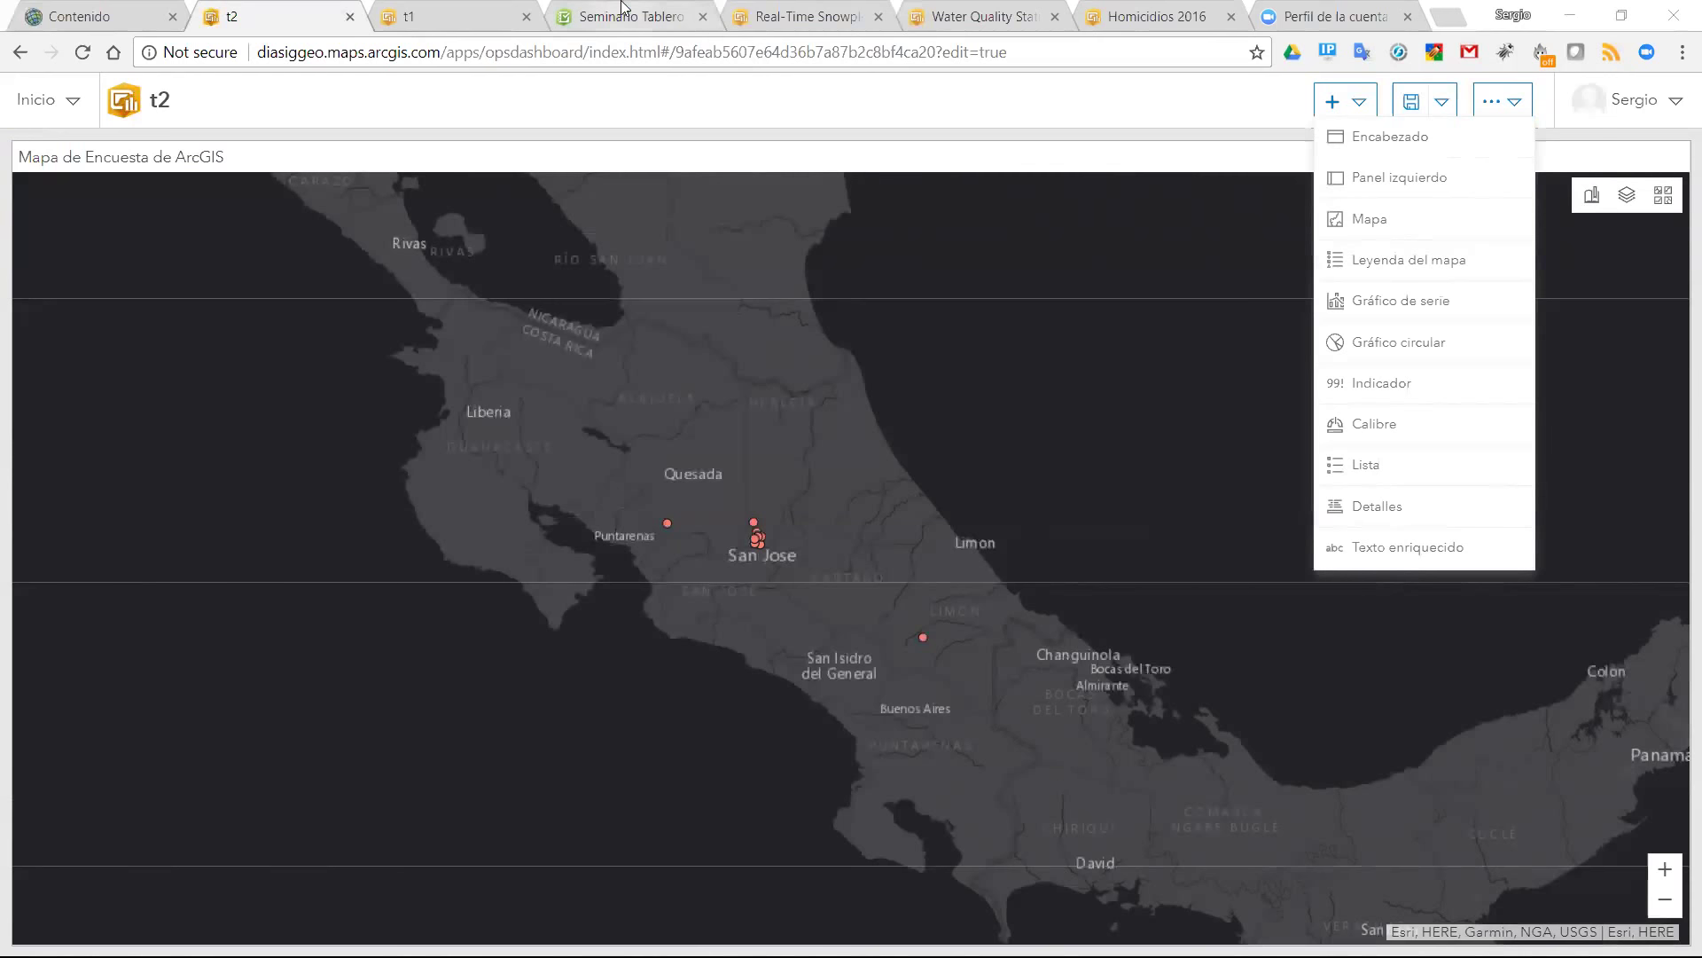
{"action": "left_click", "coordinate": [125, 15]}
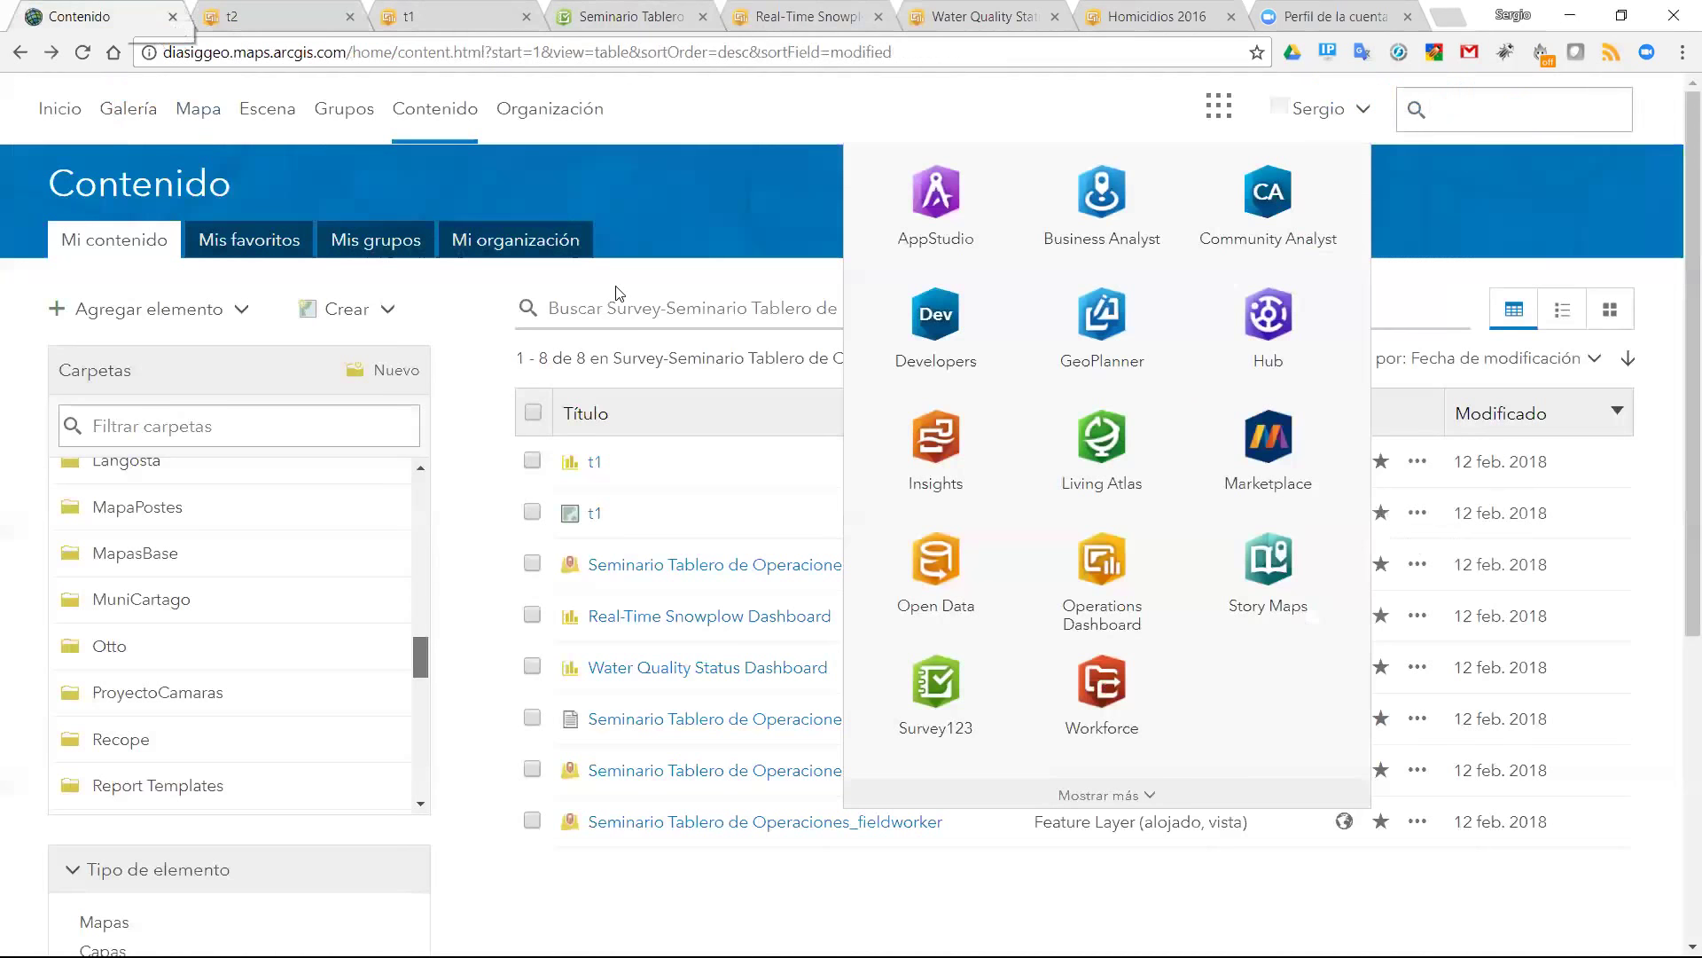
{"action": "left_click", "coordinate": [665, 529]}
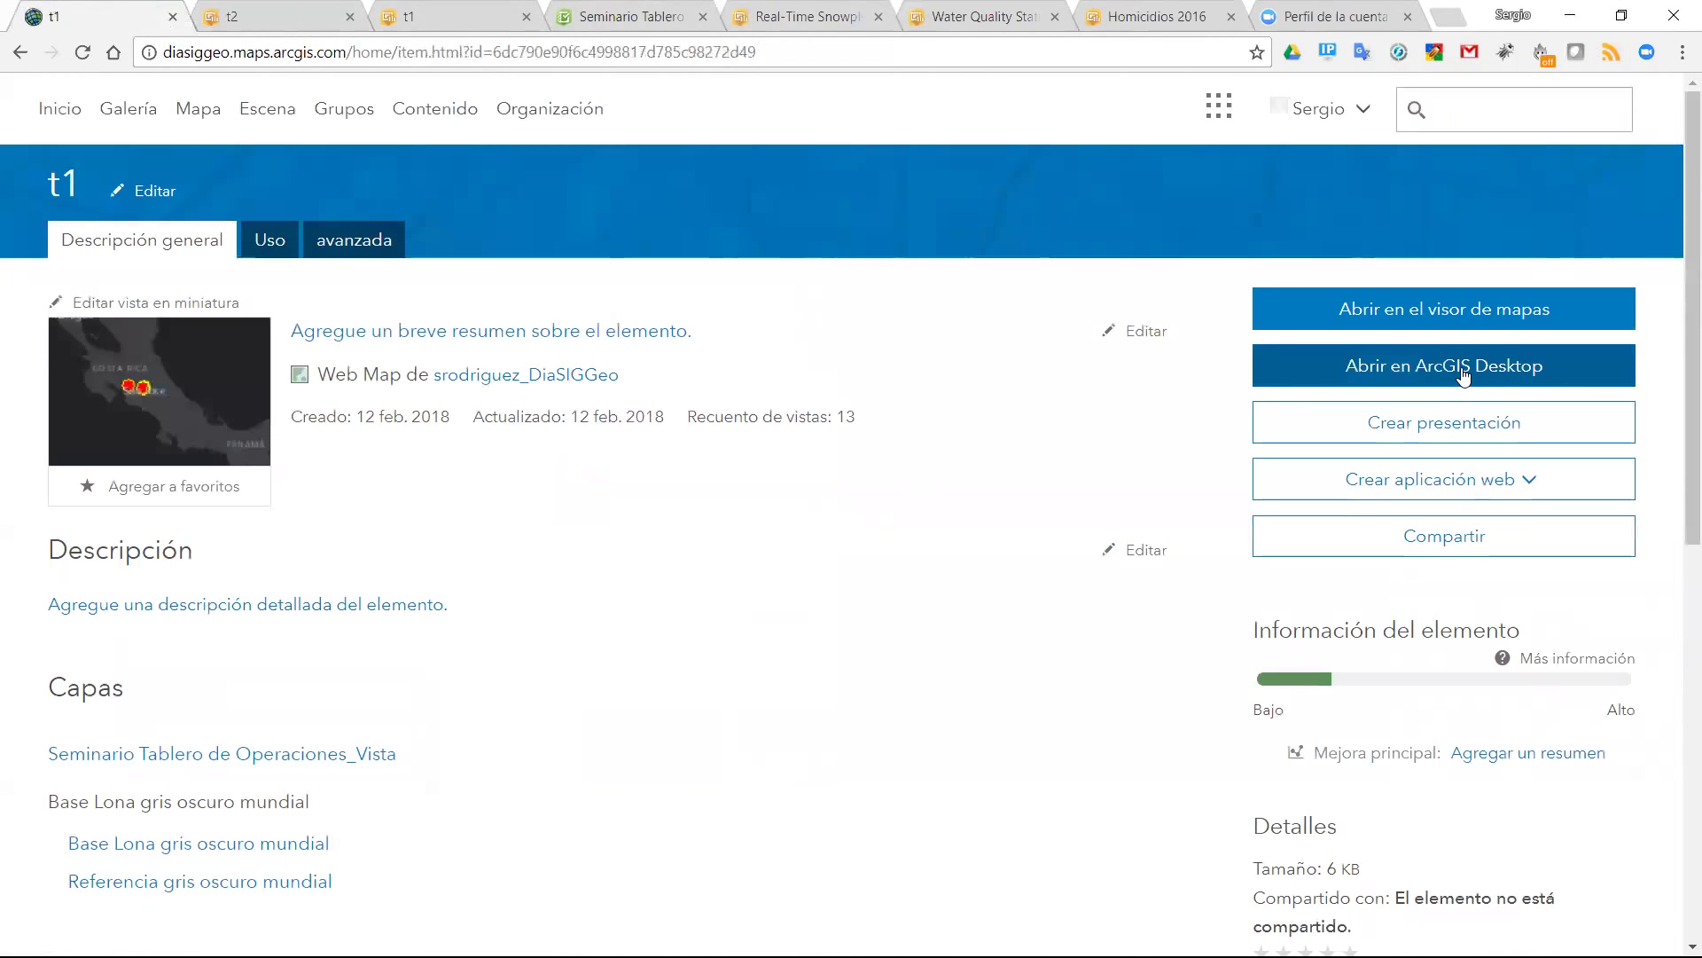
{"action": "left_click", "coordinate": [1445, 309]}
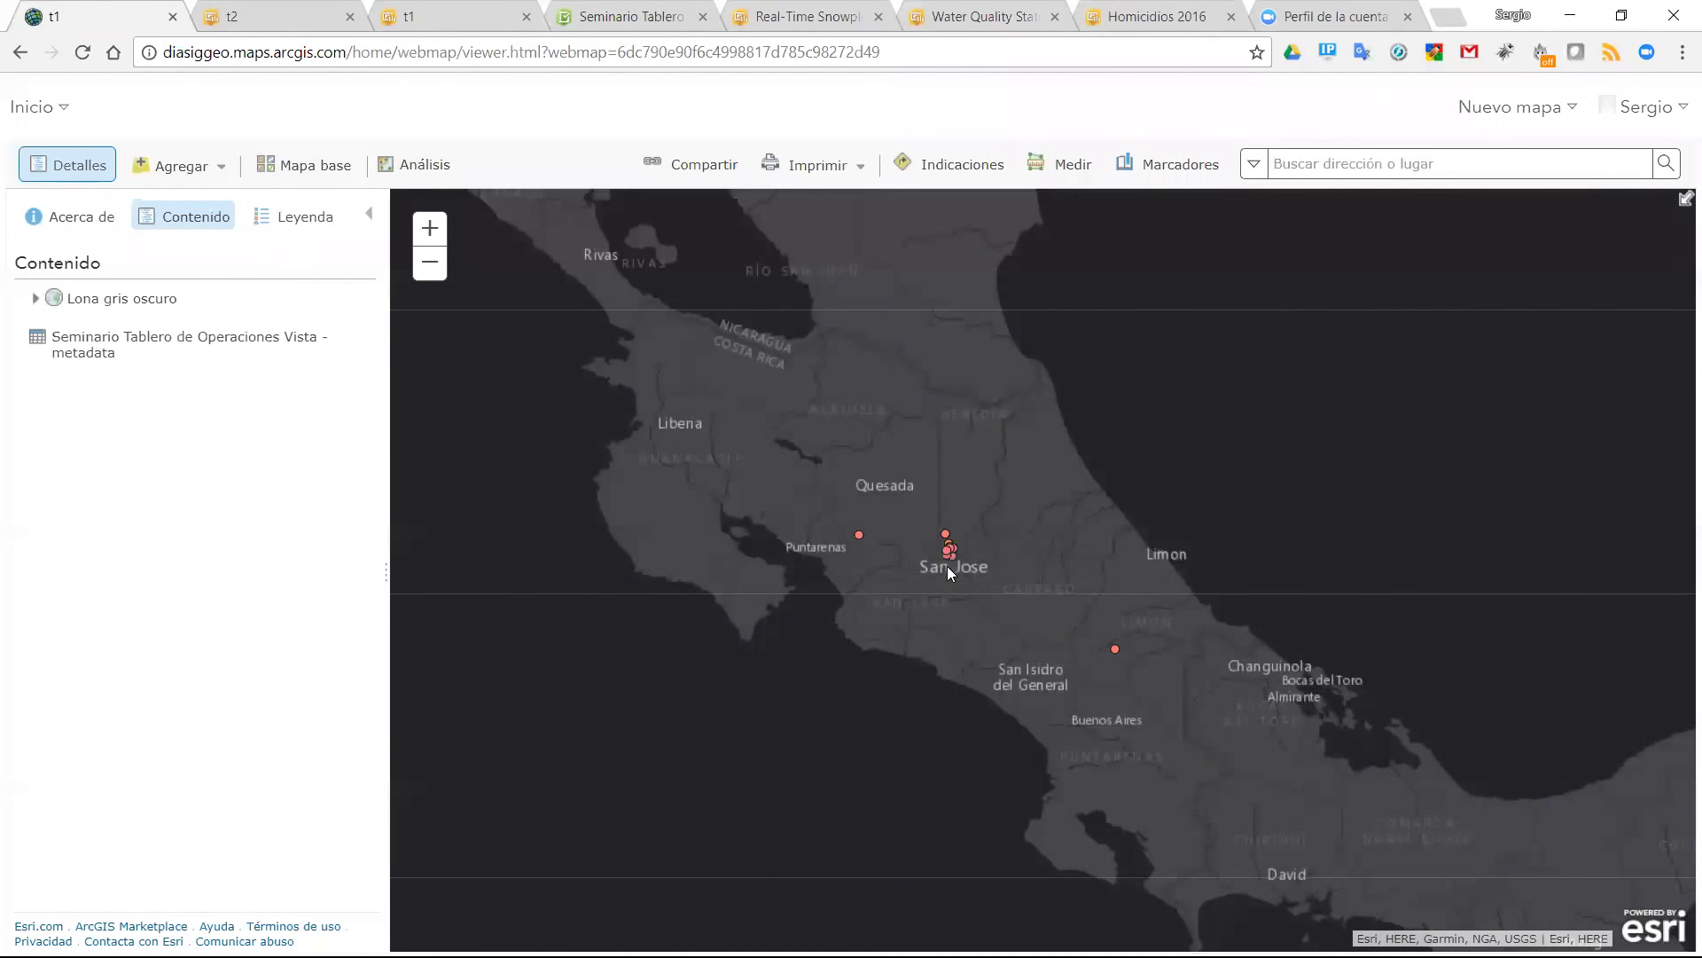
- Examine the survey fields in the pop-up of a point near San Jose, and close the pop-up
{"action": "scroll", "coordinate": [947, 566], "scroll_direction": "up", "scroll_amount": 2}
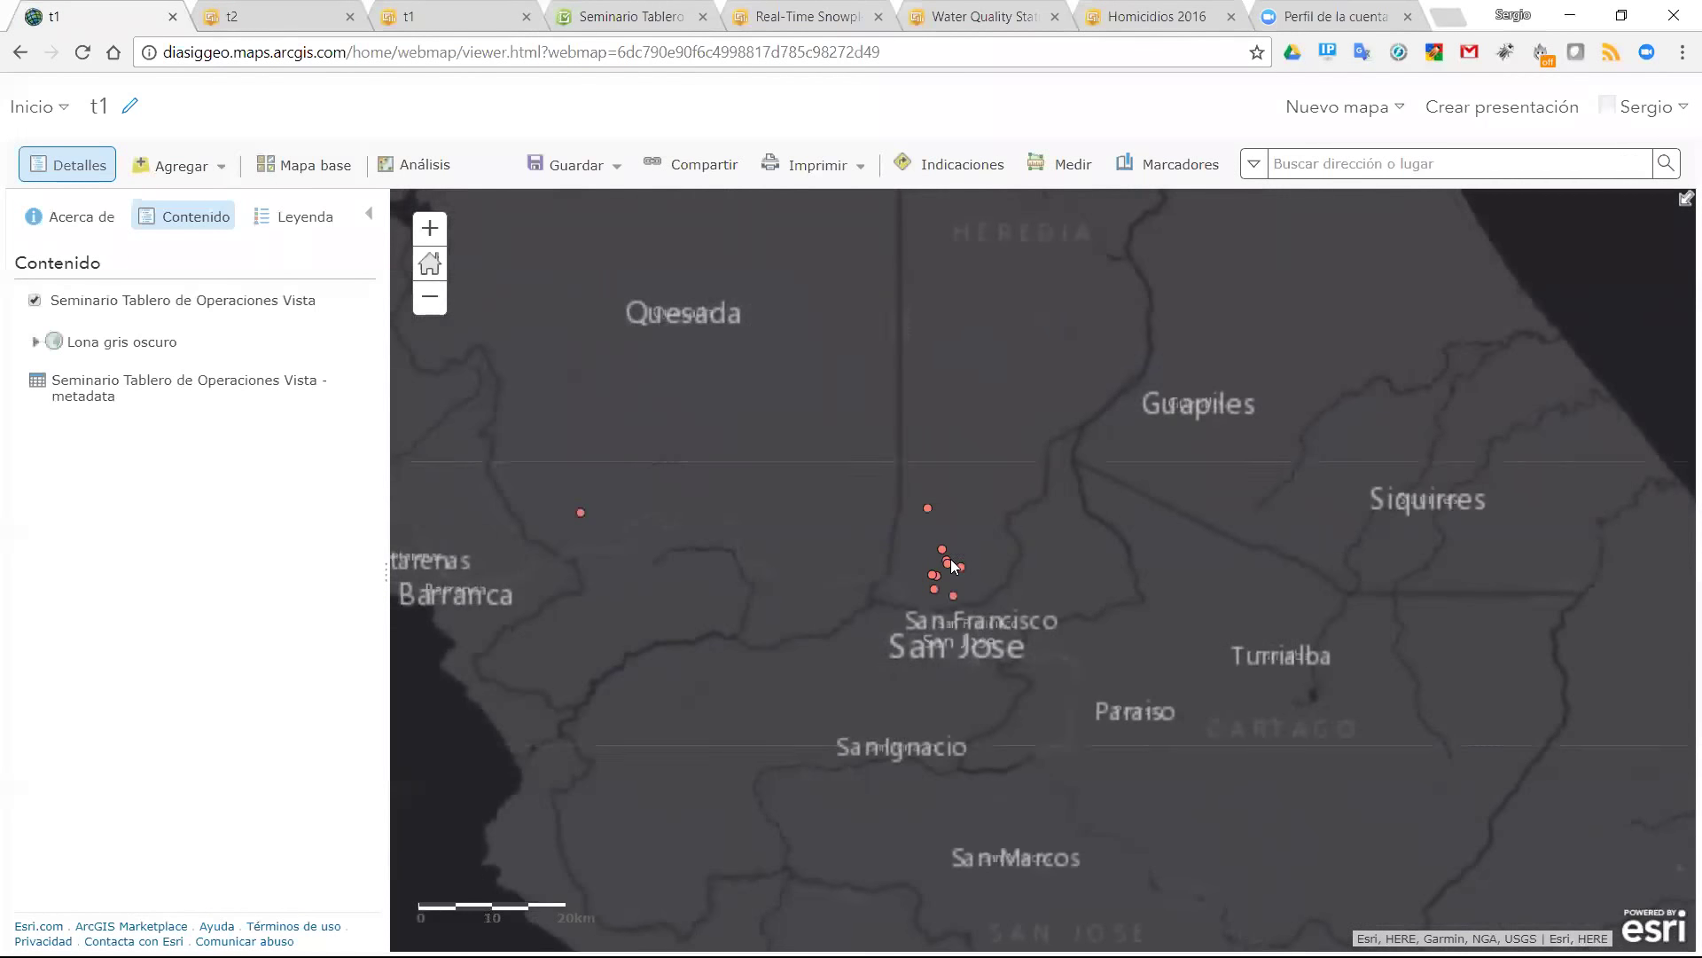
{"action": "left_click", "coordinate": [948, 565]}
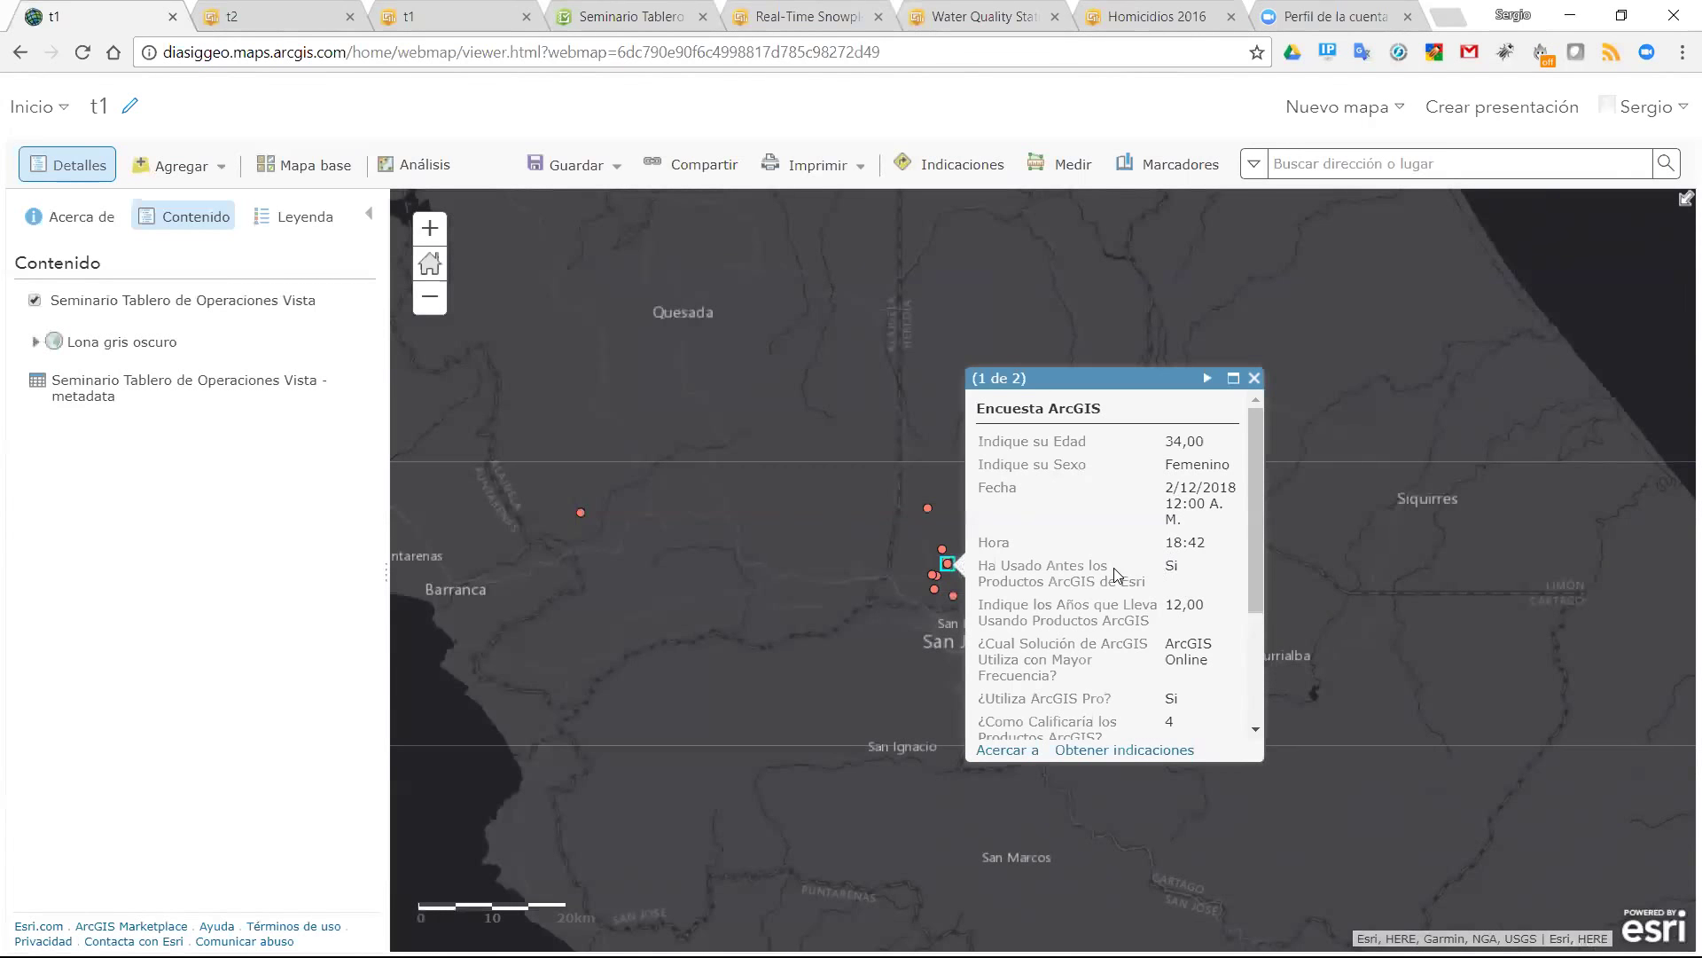
{"action": "scroll", "coordinate": [1117, 577], "scroll_direction": "down", "scroll_amount": 1}
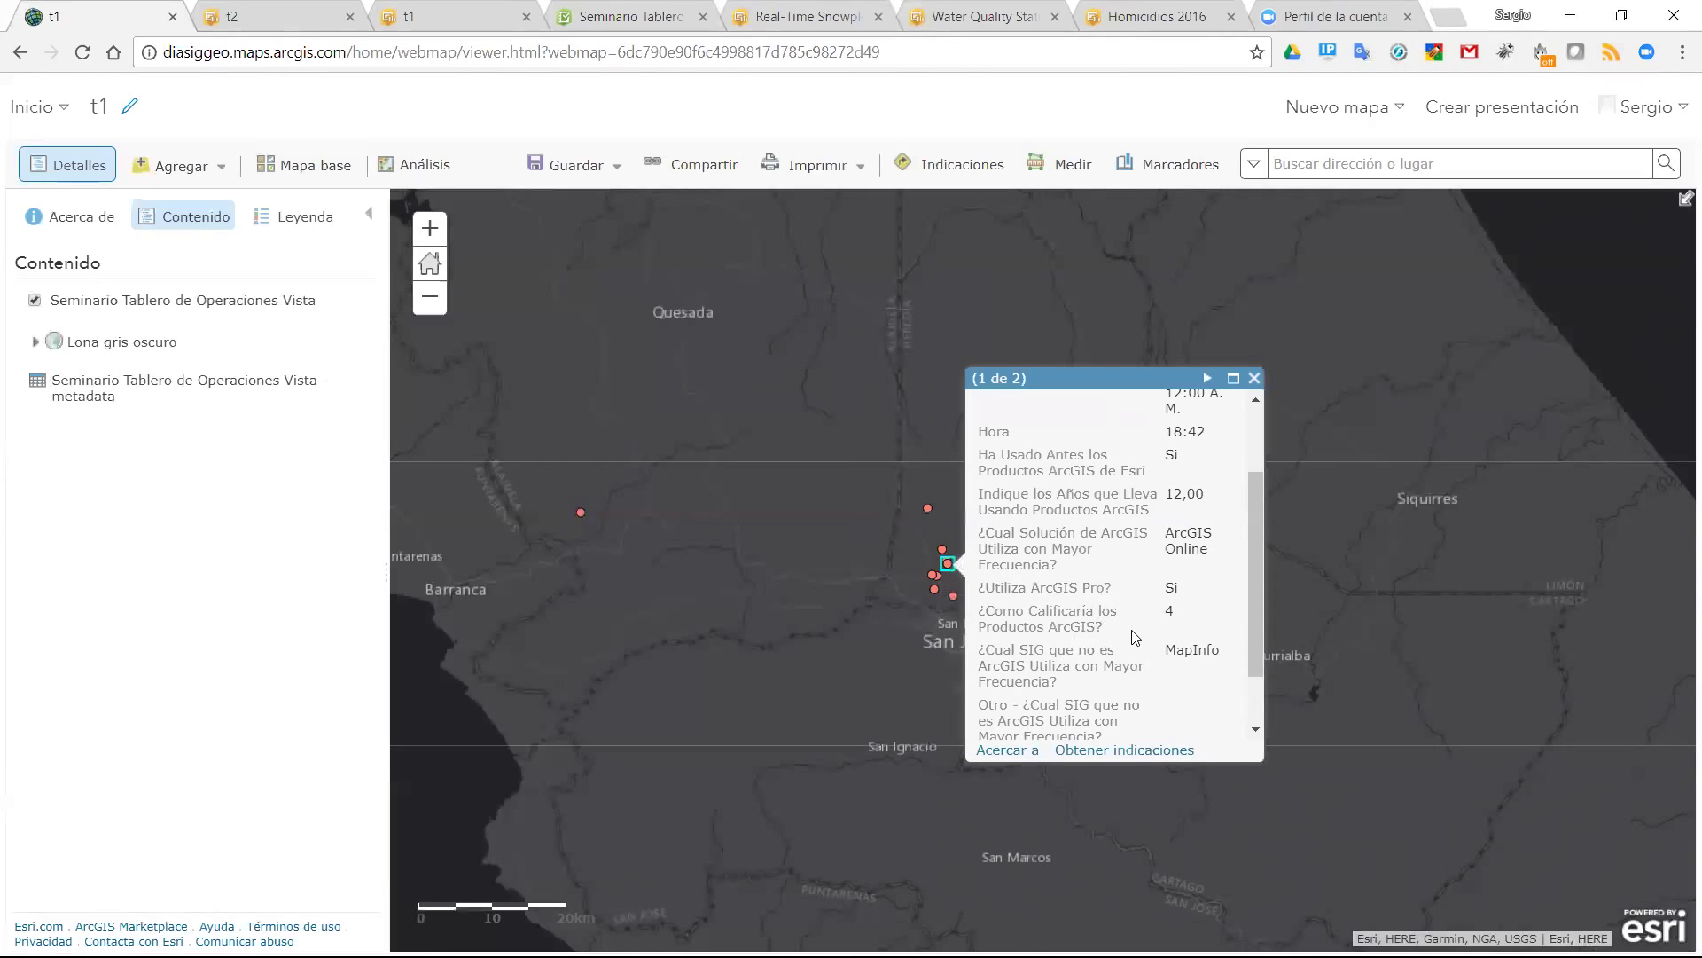
{"action": "scroll", "coordinate": [1136, 654], "scroll_direction": "down", "scroll_amount": 1}
{"action": "scroll", "coordinate": [1138, 654], "scroll_direction": "down", "scroll_amount": 1}
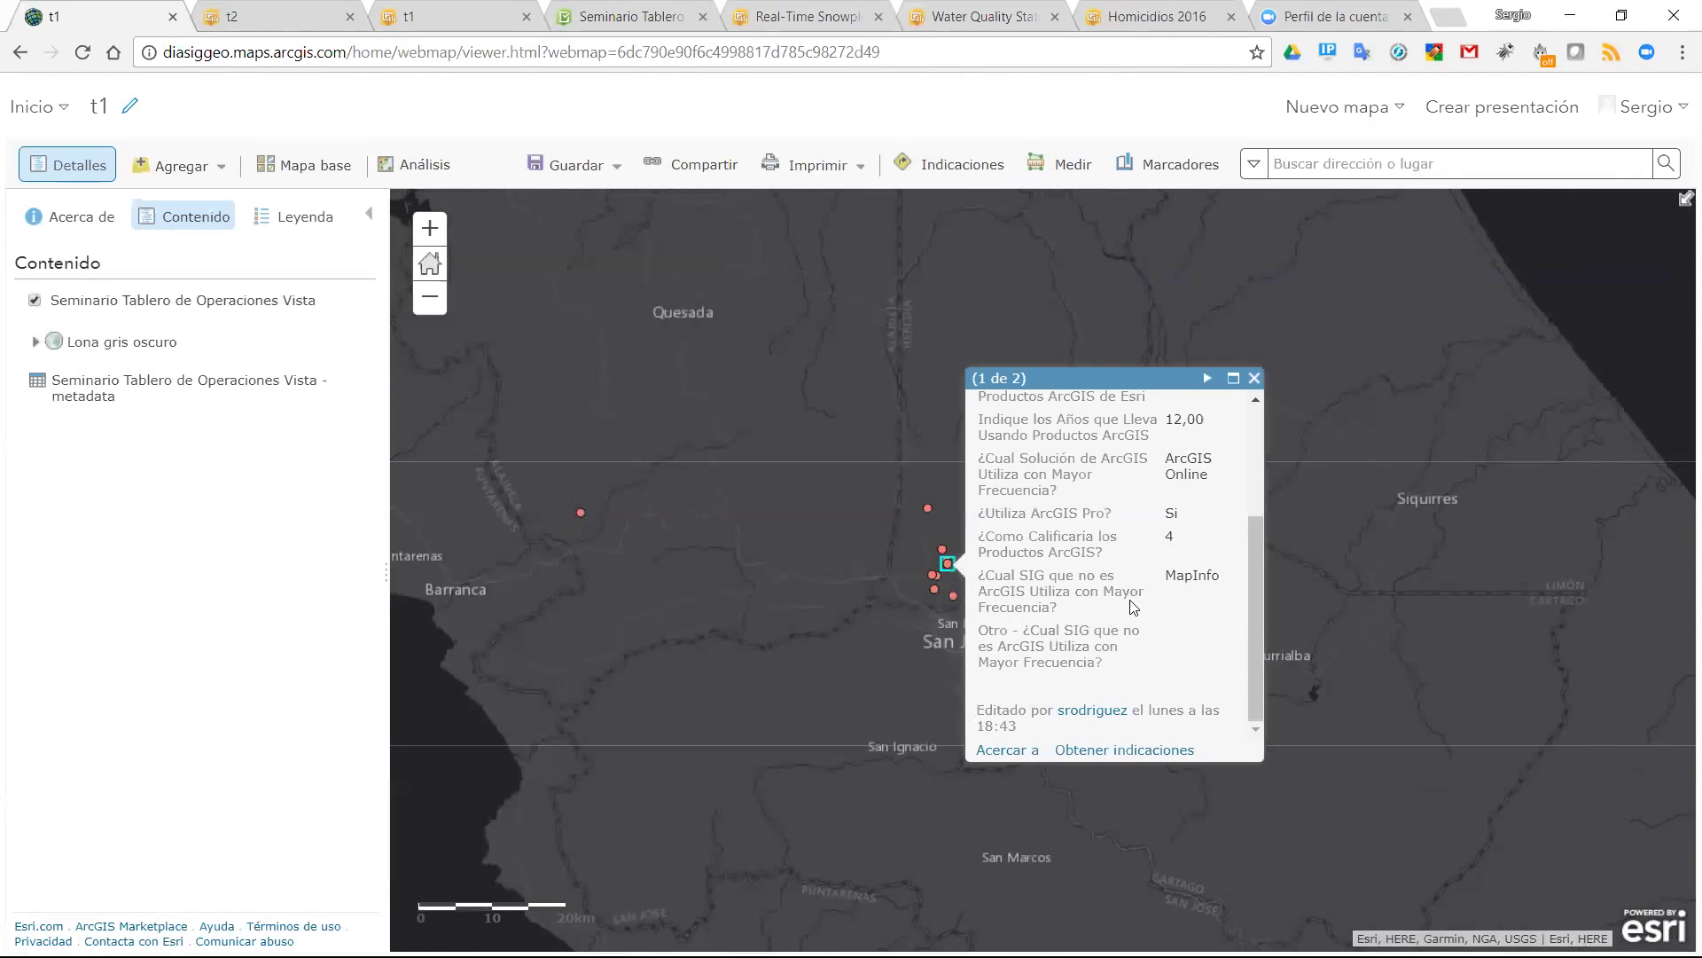
{"action": "scroll", "coordinate": [1131, 558], "scroll_direction": "up", "scroll_amount": 1}
{"action": "scroll", "coordinate": [1131, 559], "scroll_direction": "up", "scroll_amount": 2}
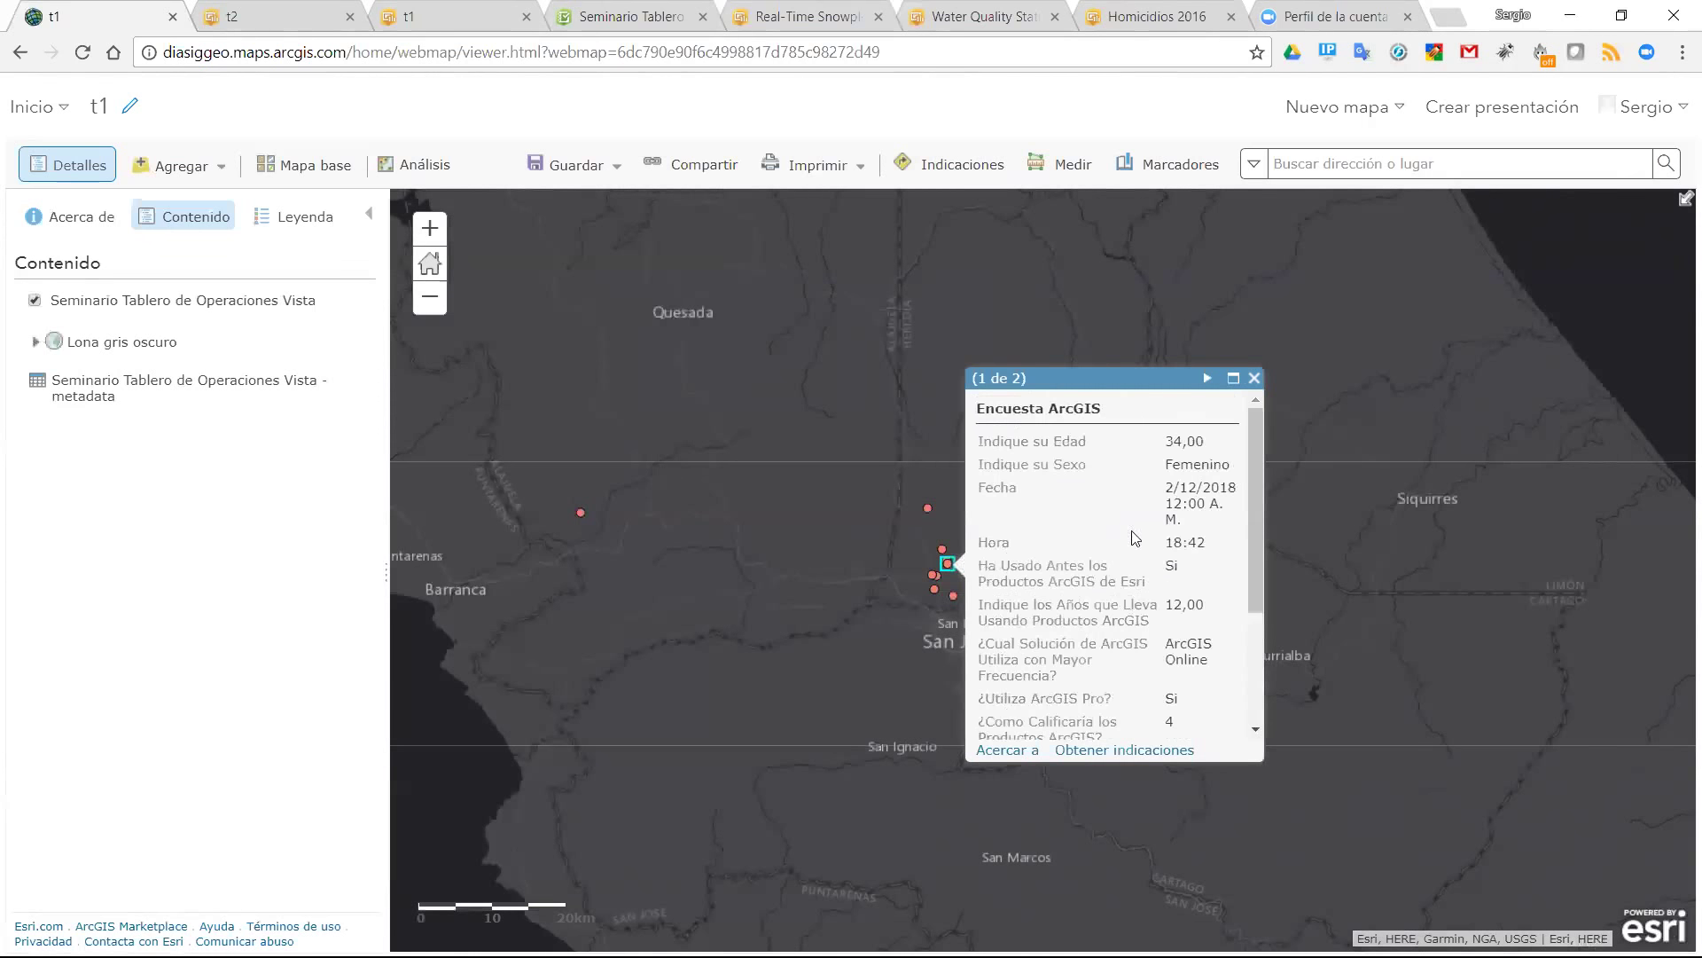
{"action": "left_click", "coordinate": [1254, 381]}
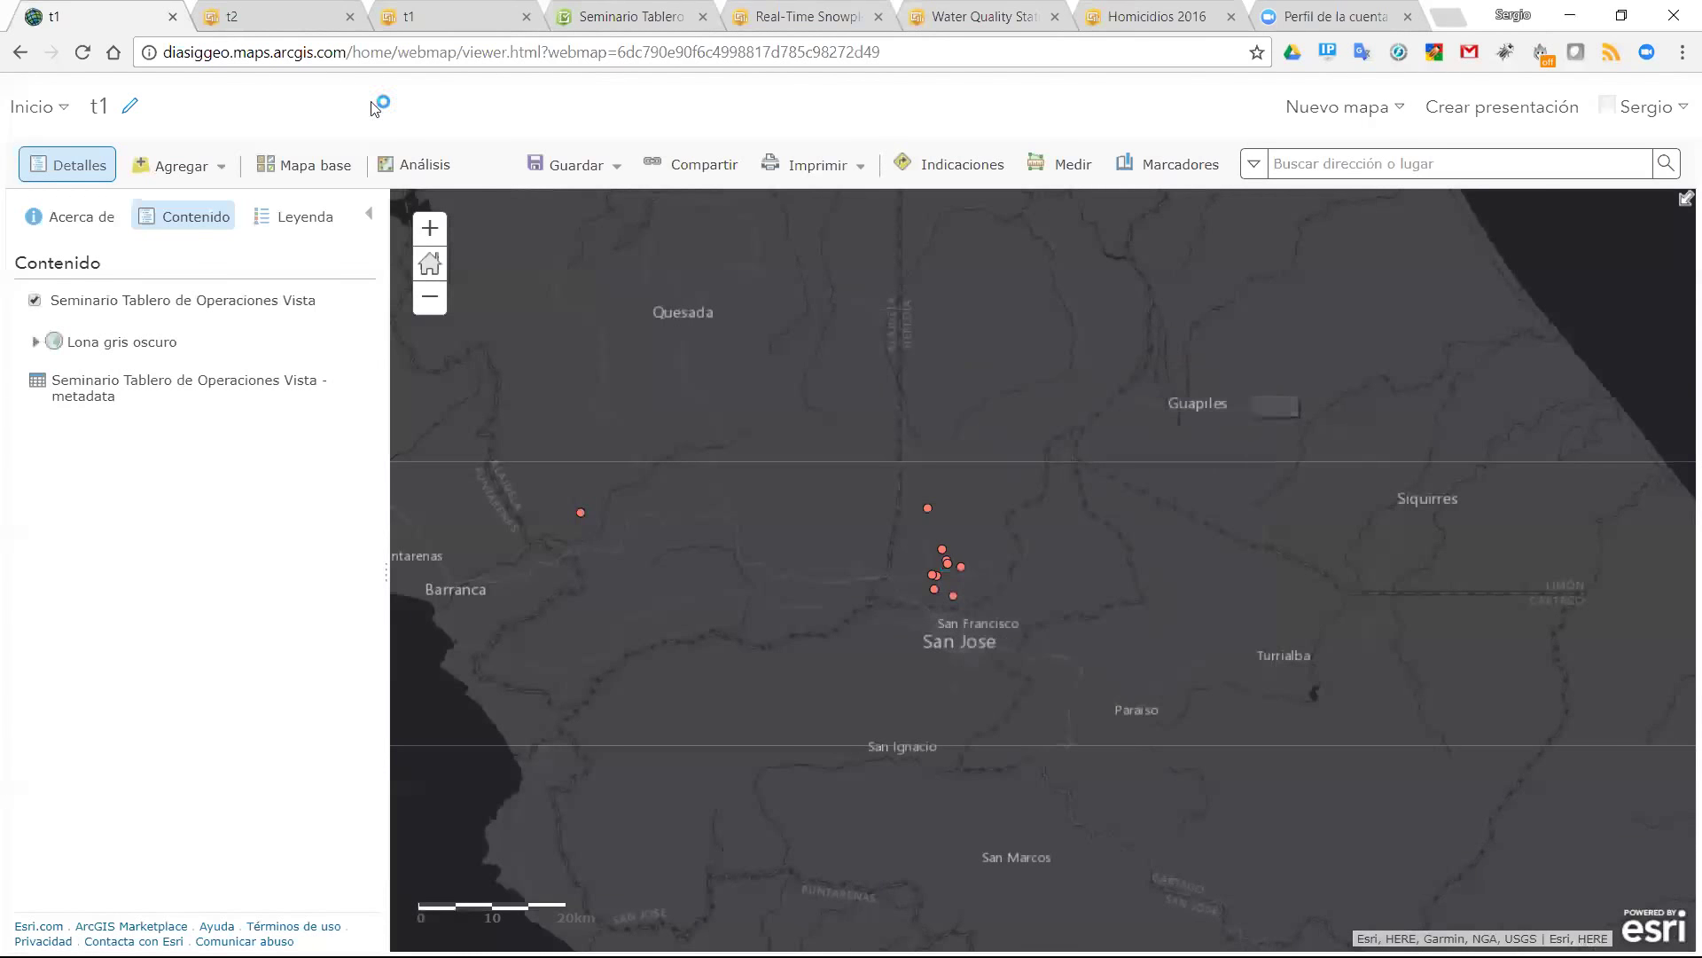
- Return to the t2 dashboard and add a series chart (Gráfico de serie) based on the Seminario Tablero de Operaciones_Vista point layer
{"action": "left_click", "coordinate": [295, 20]}
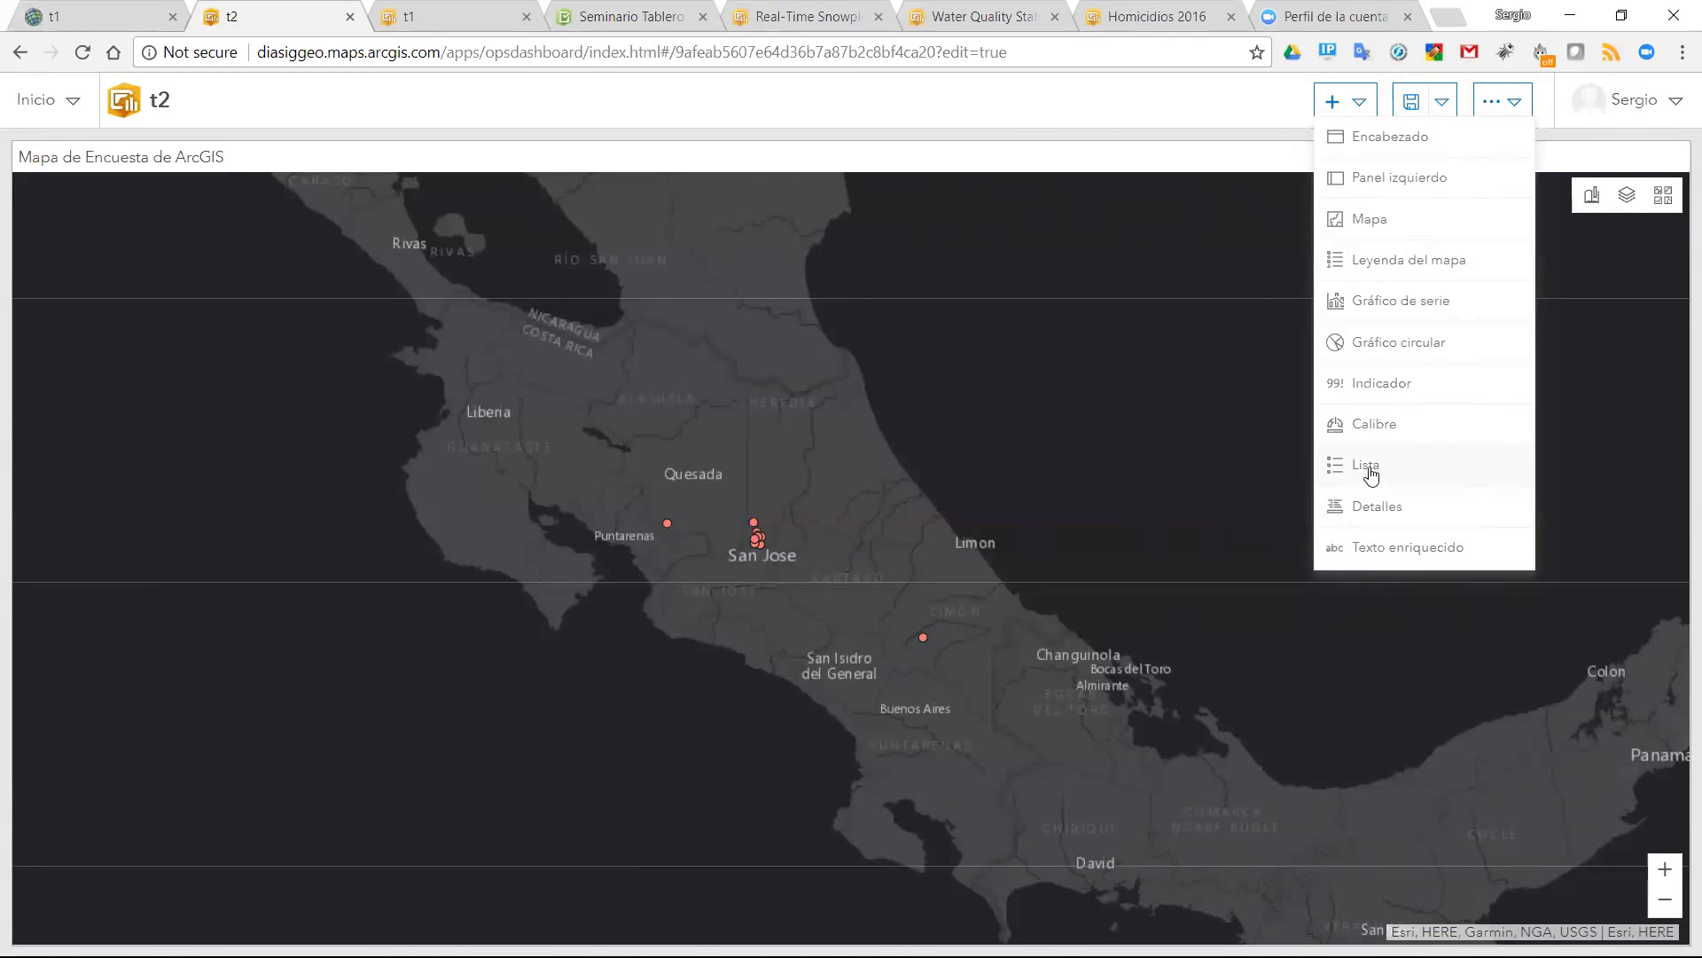
{"action": "left_click", "coordinate": [1401, 306]}
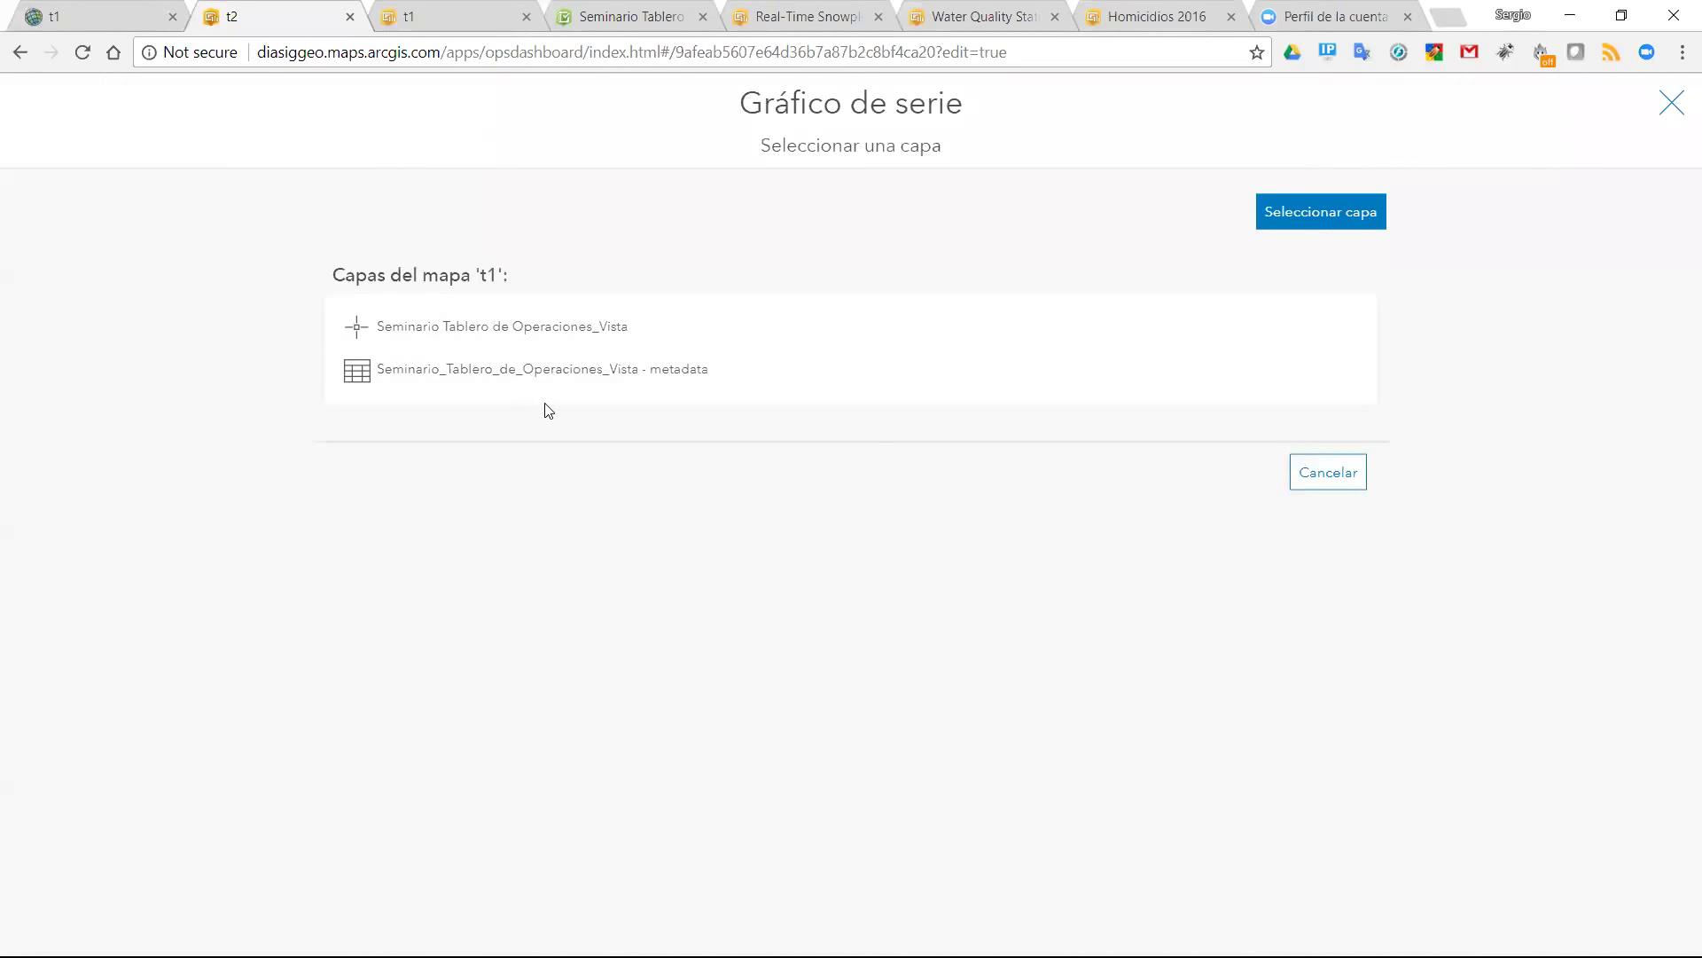
{"action": "left_click", "coordinate": [520, 330]}
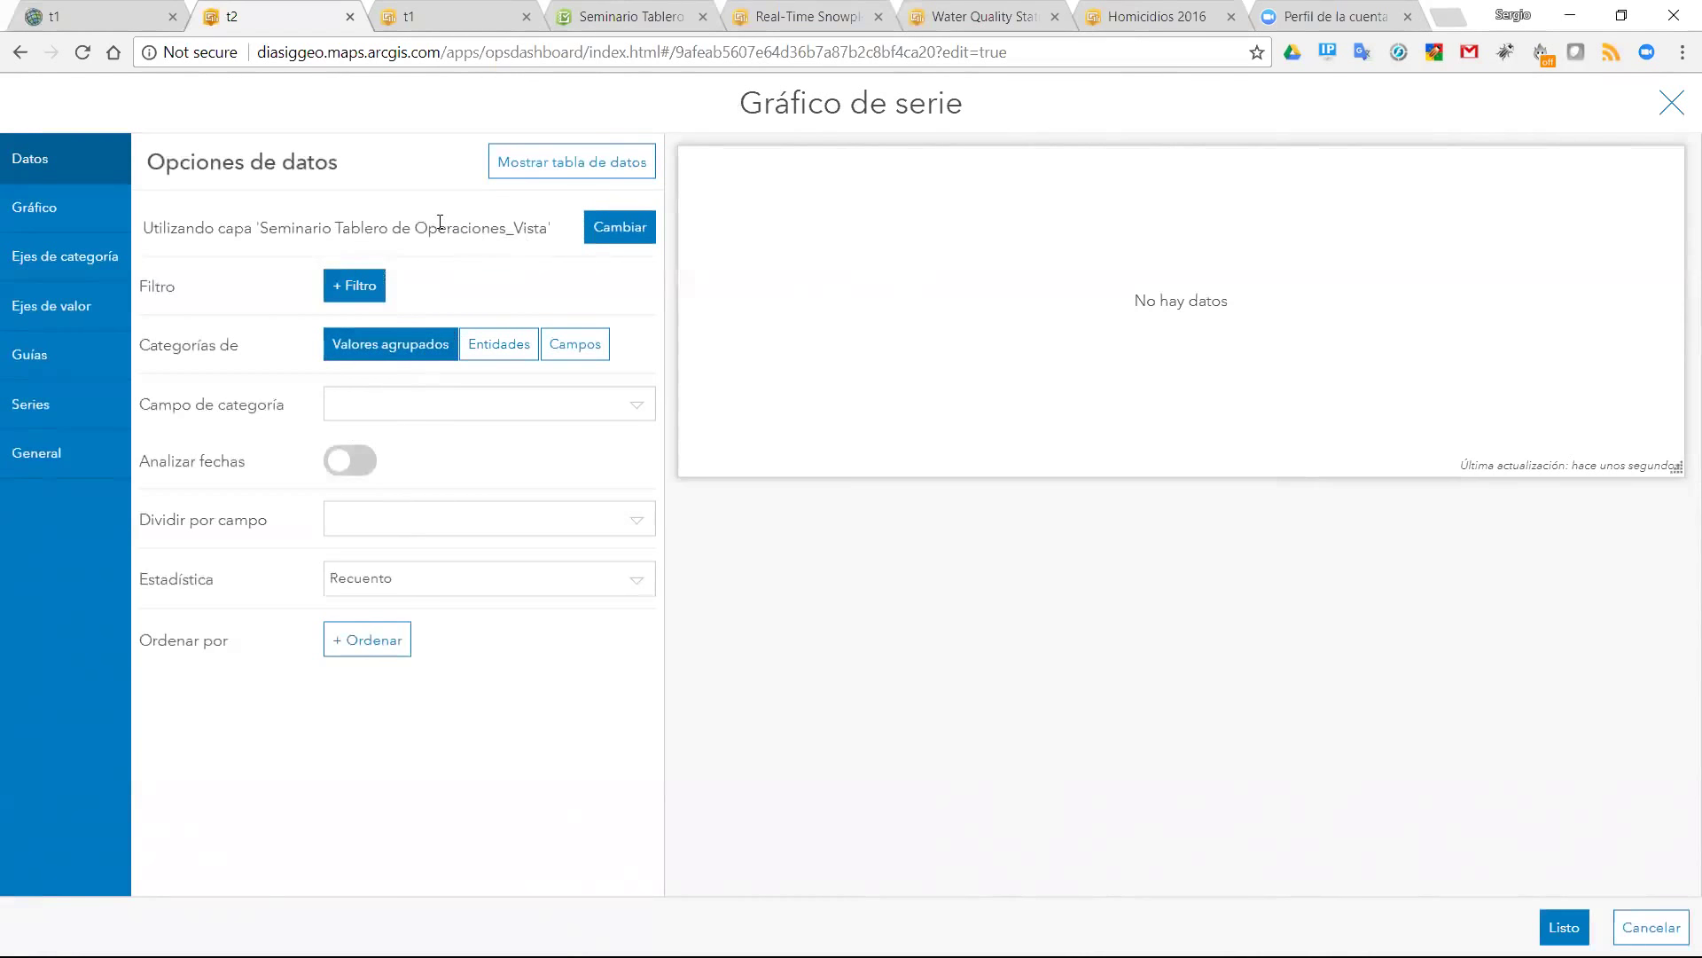
- Try the Entidades and Campos category sources for the chart, check their field choices, and switch back to Valores agrupados
{"action": "left_click", "coordinate": [488, 335]}
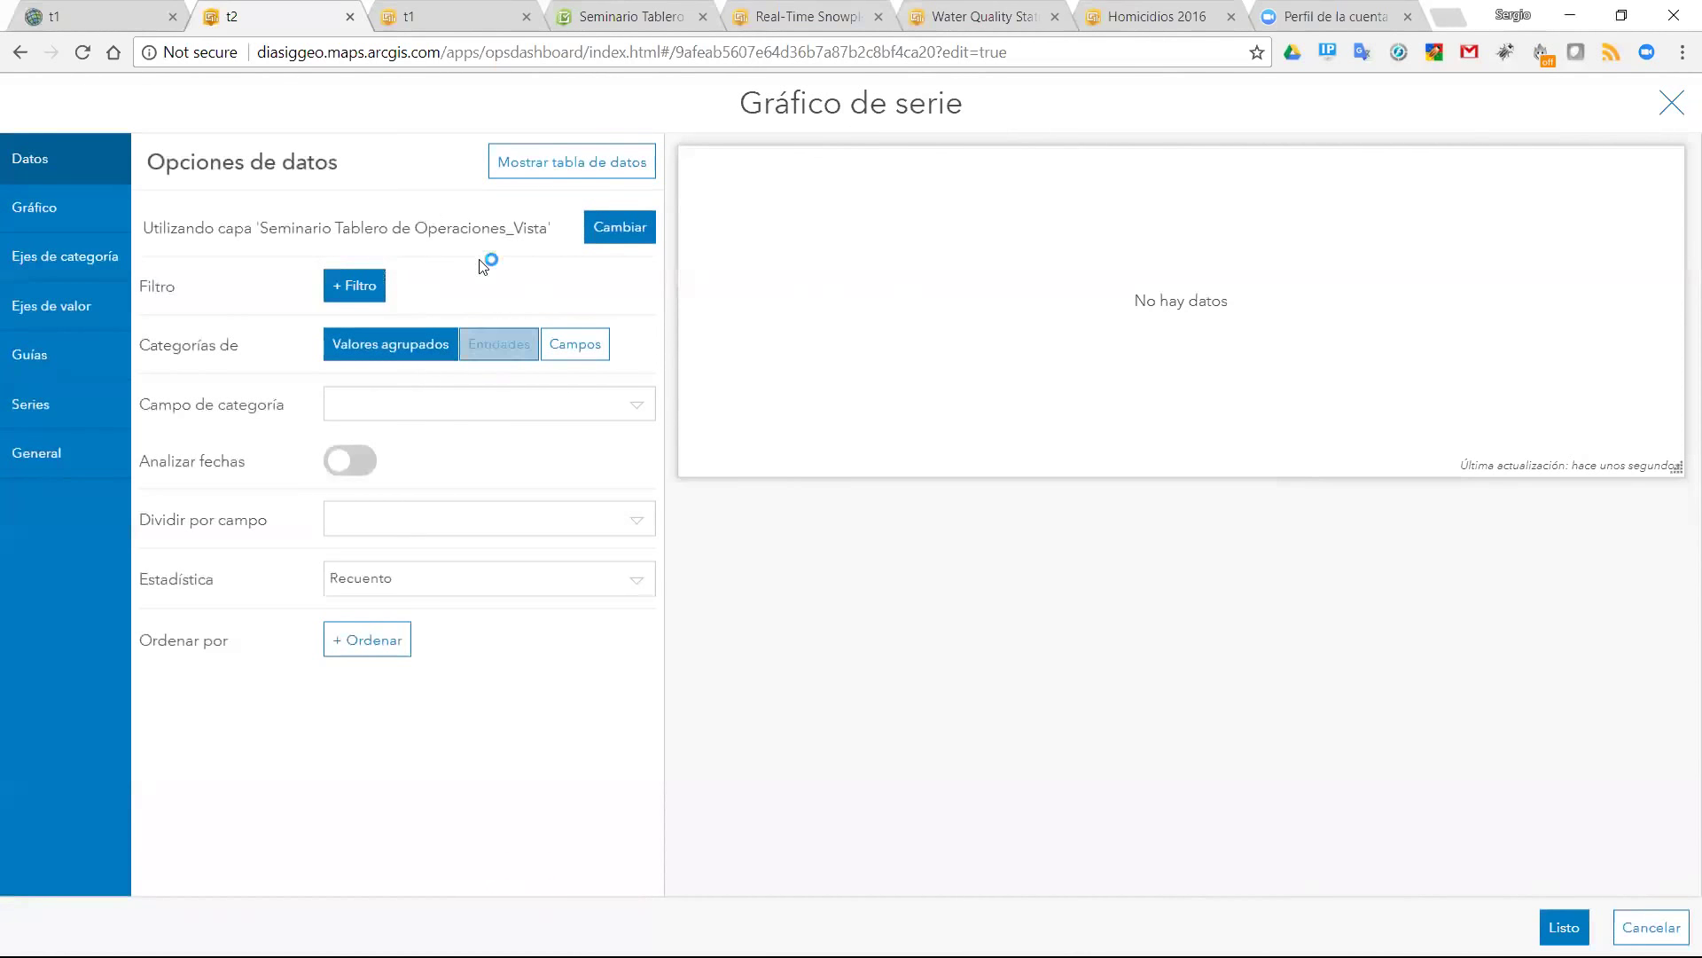
{"action": "left_click", "coordinate": [504, 397]}
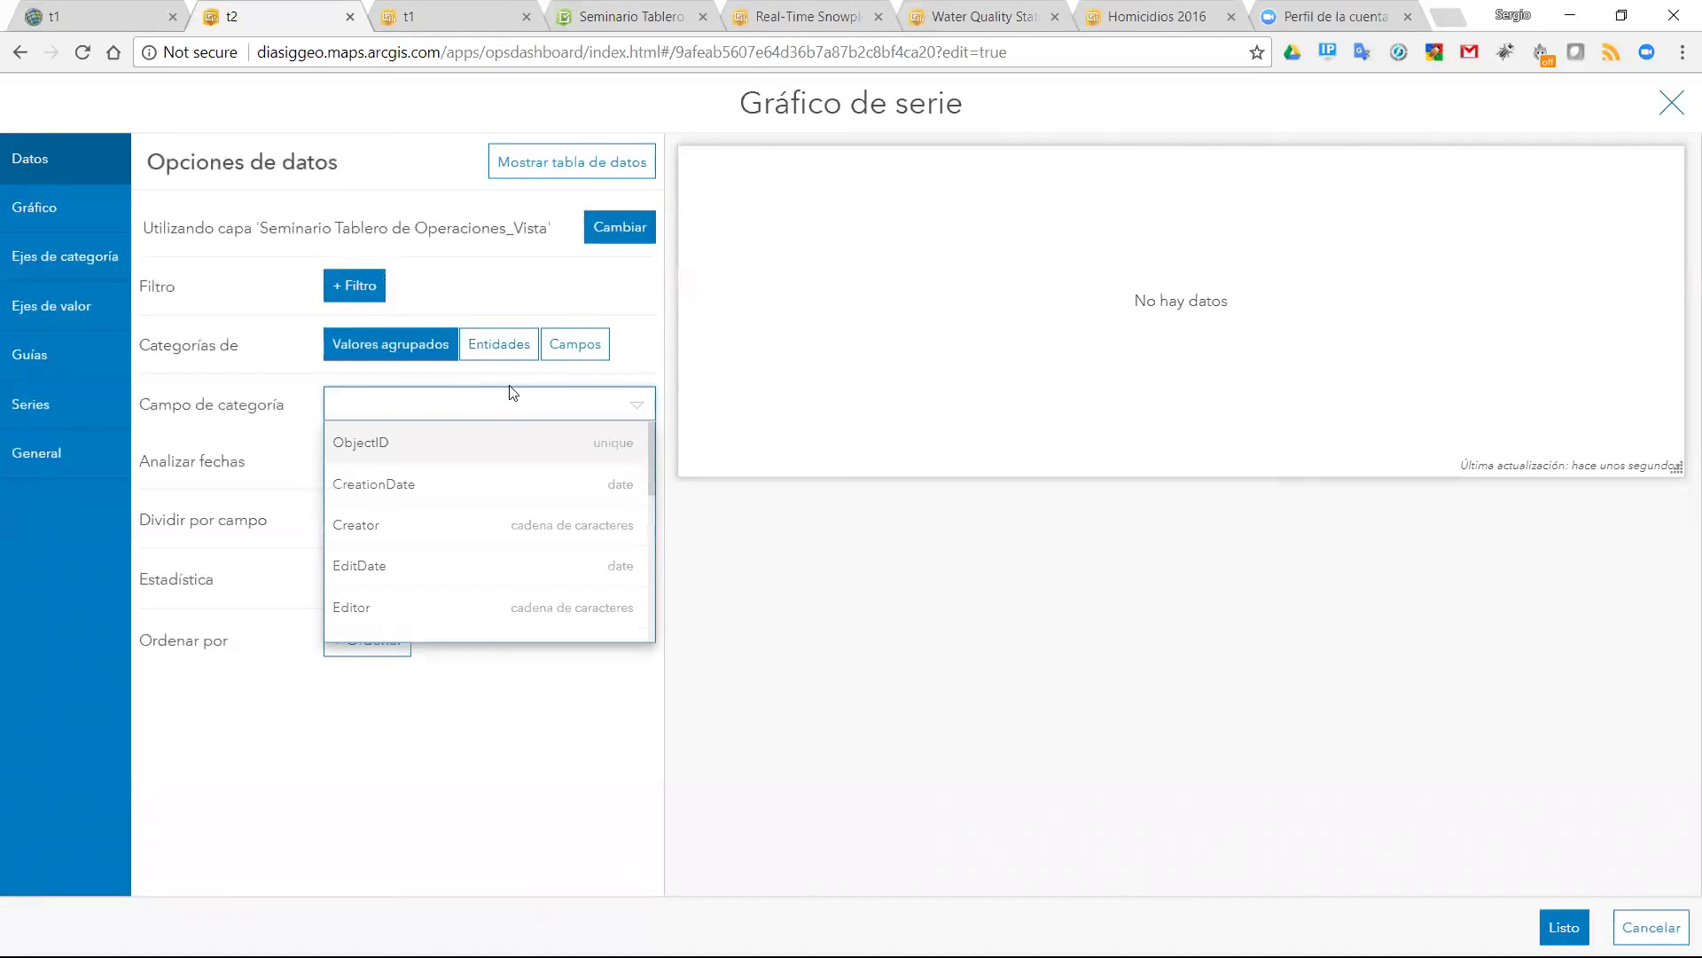
{"action": "left_click", "coordinate": [493, 351]}
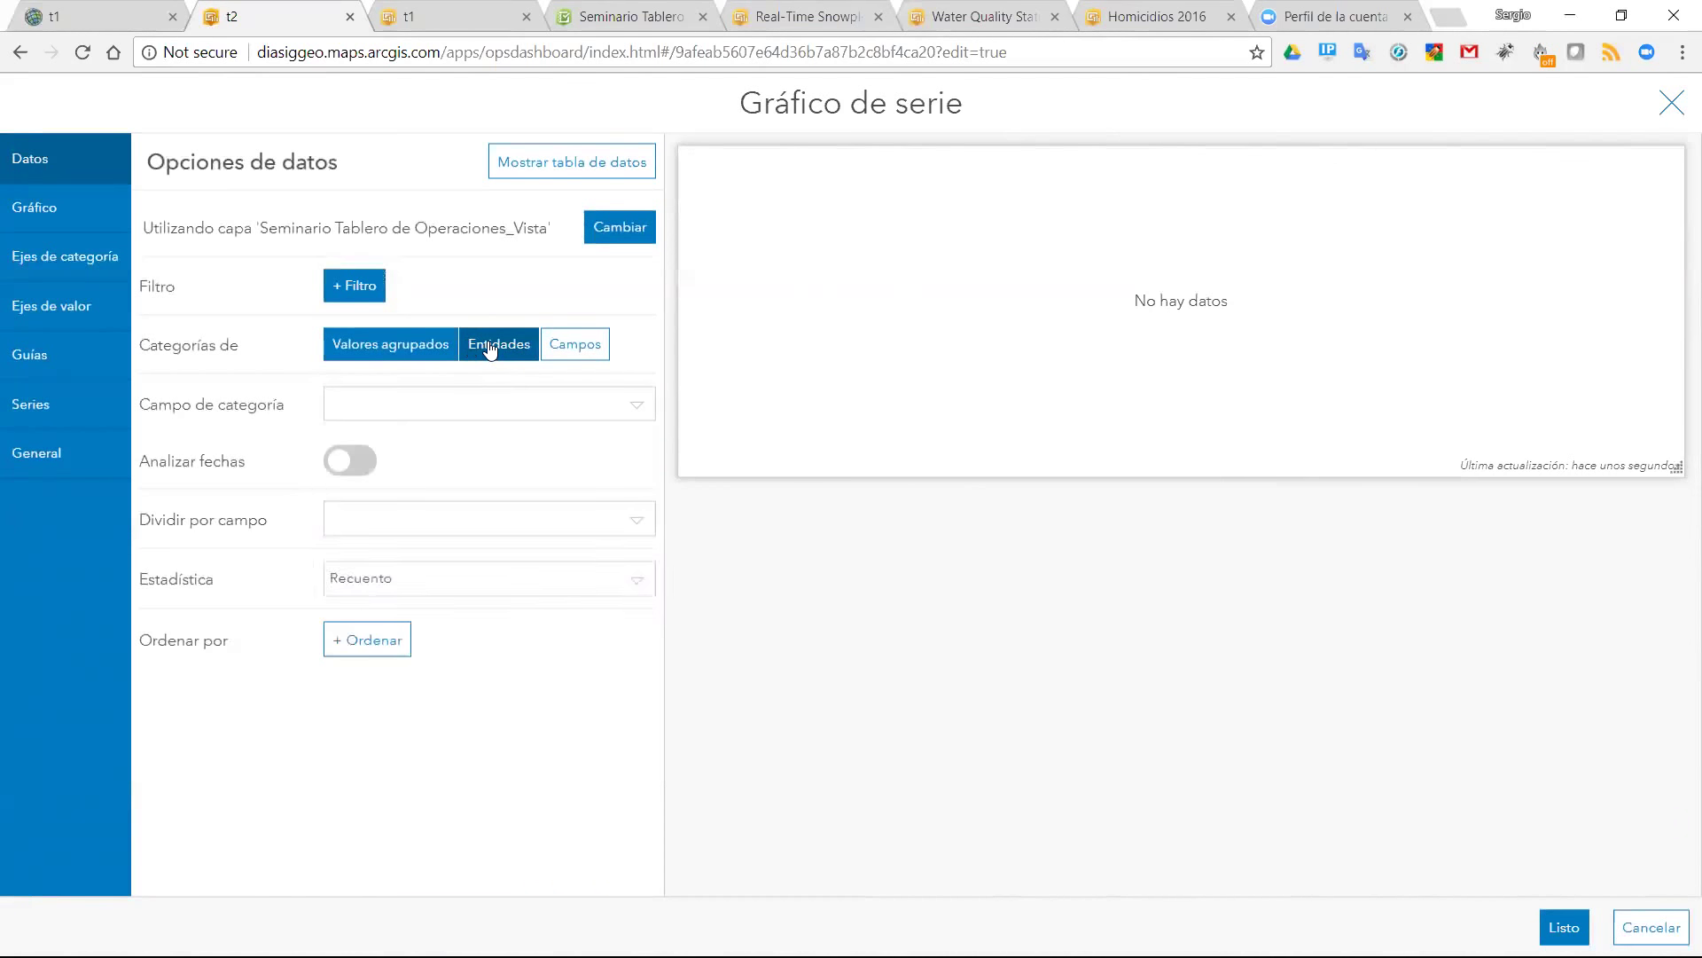
{"action": "left_click", "coordinate": [558, 354]}
{"action": "left_click", "coordinate": [485, 355]}
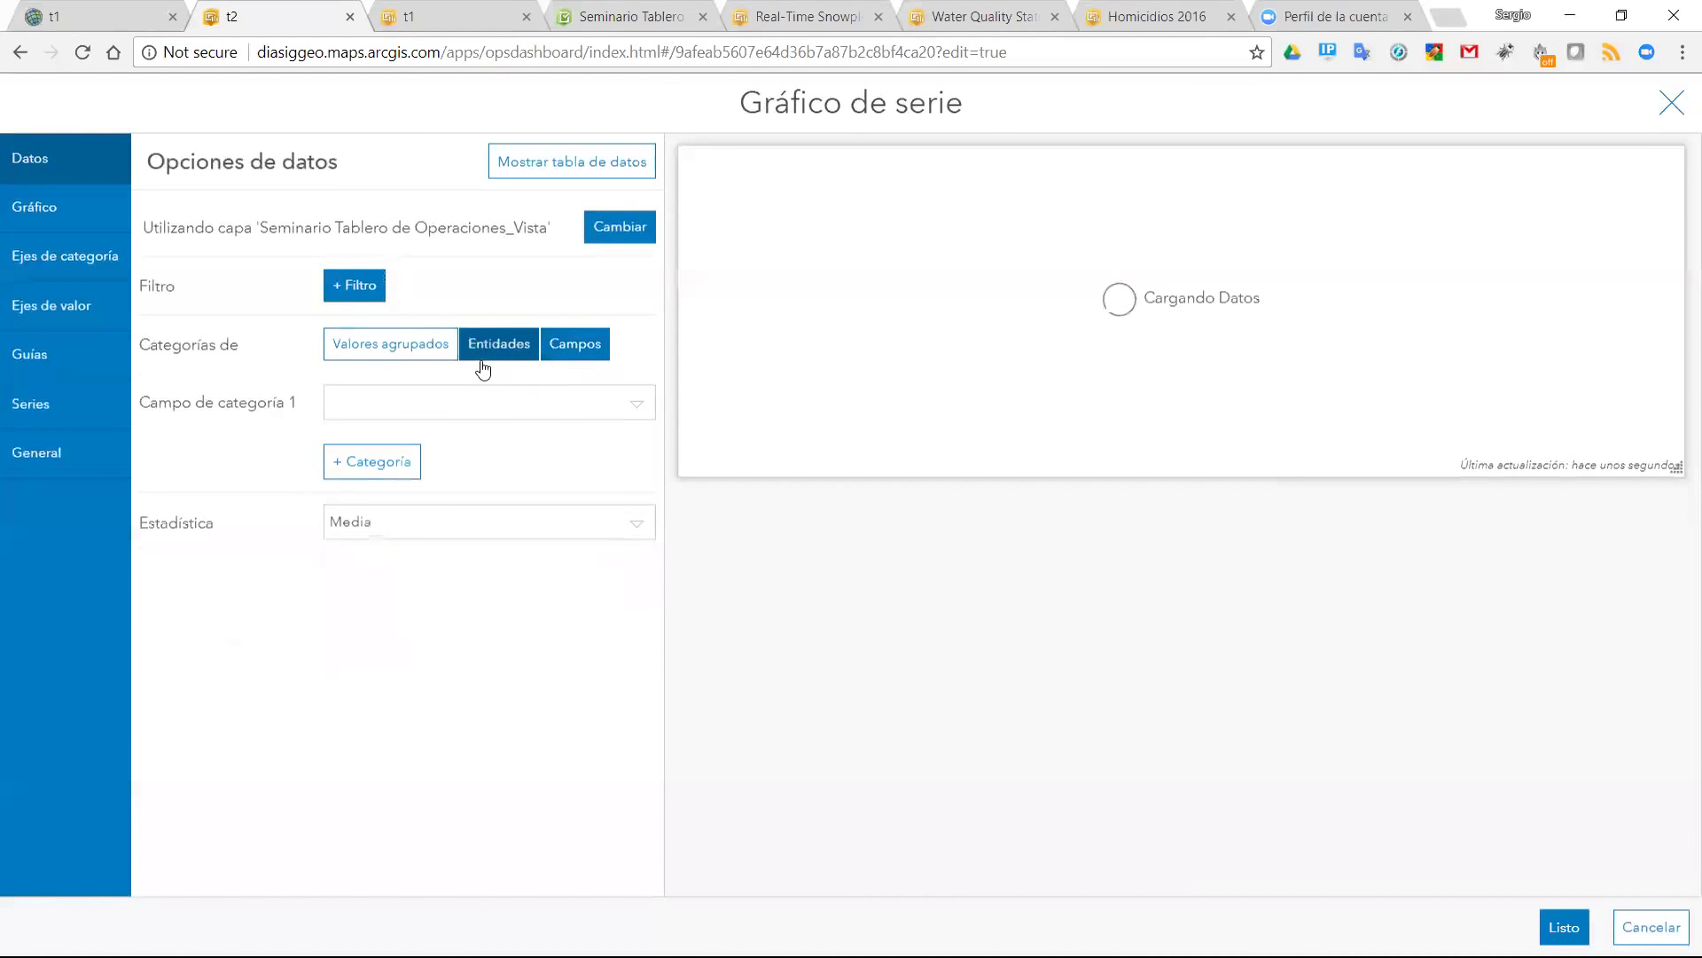
{"action": "left_click", "coordinate": [443, 353]}
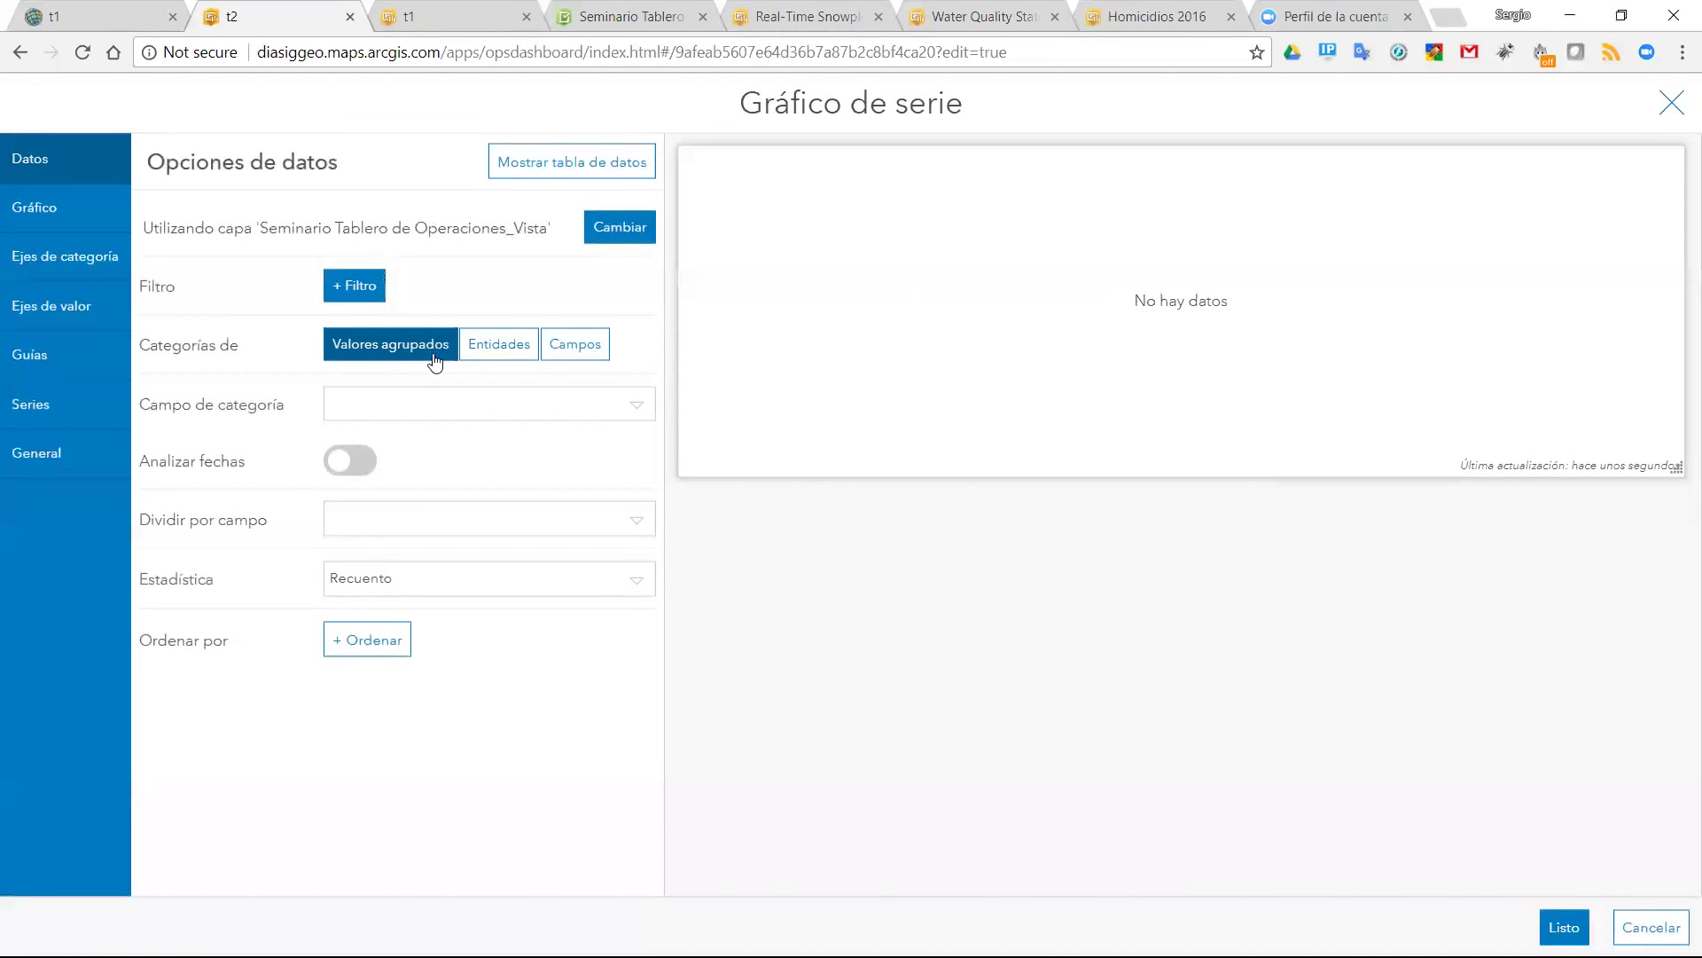
{"action": "left_click", "coordinate": [495, 359]}
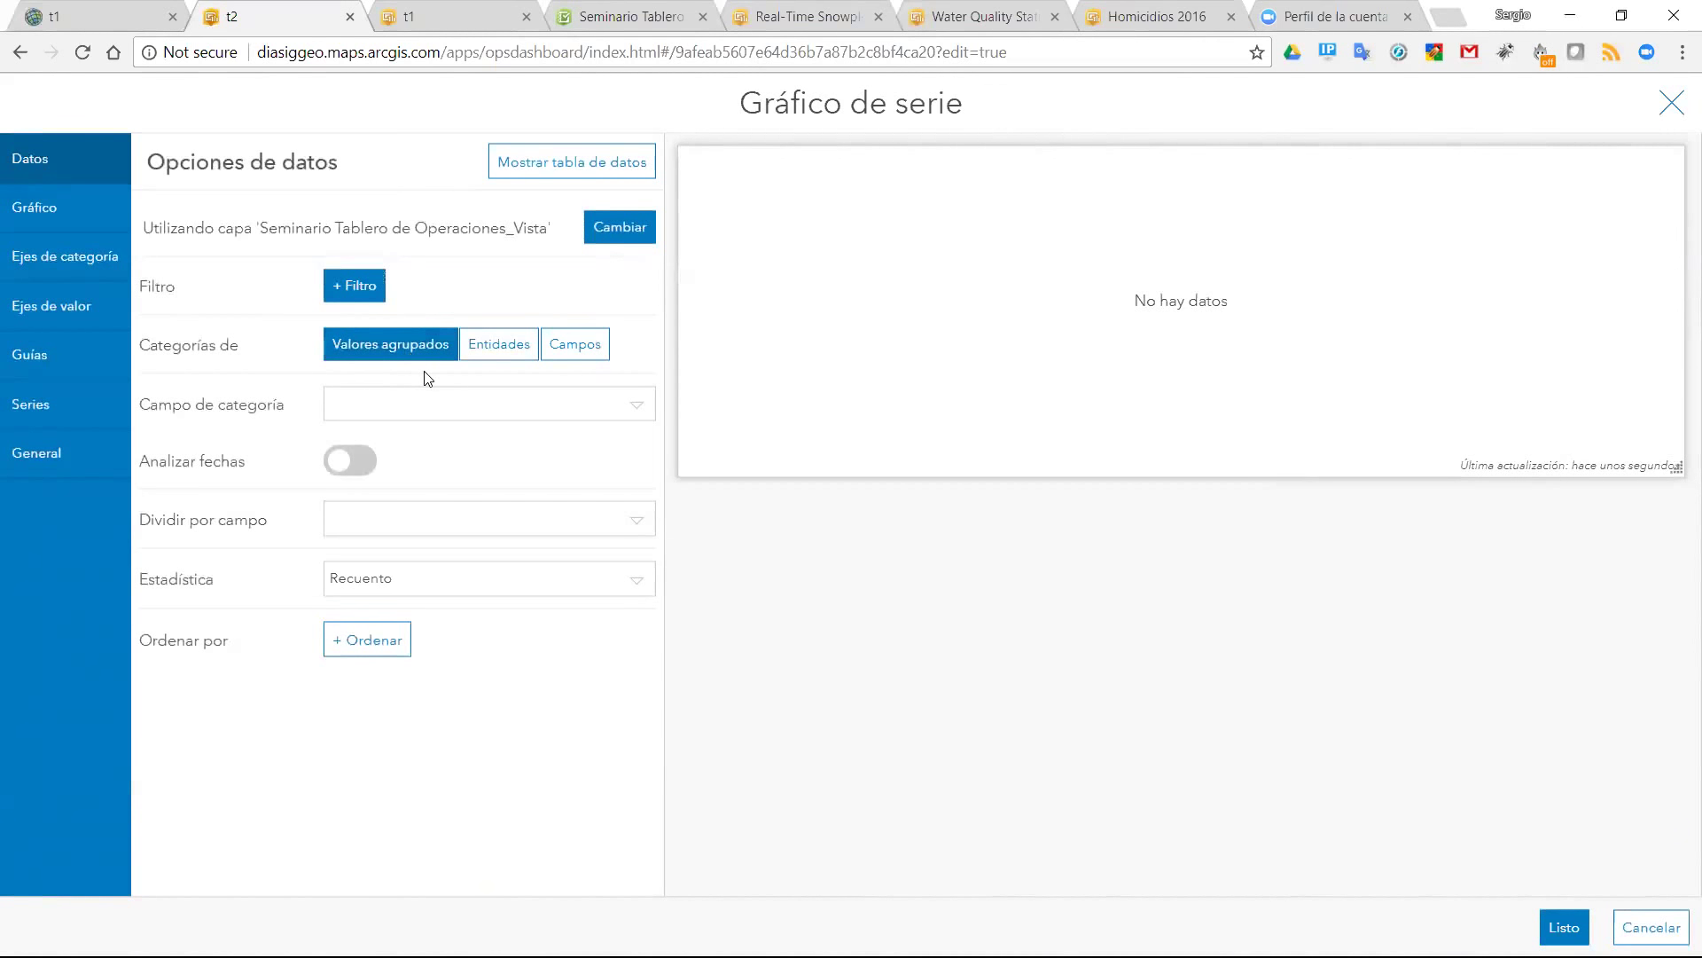
{"action": "left_click", "coordinate": [502, 355]}
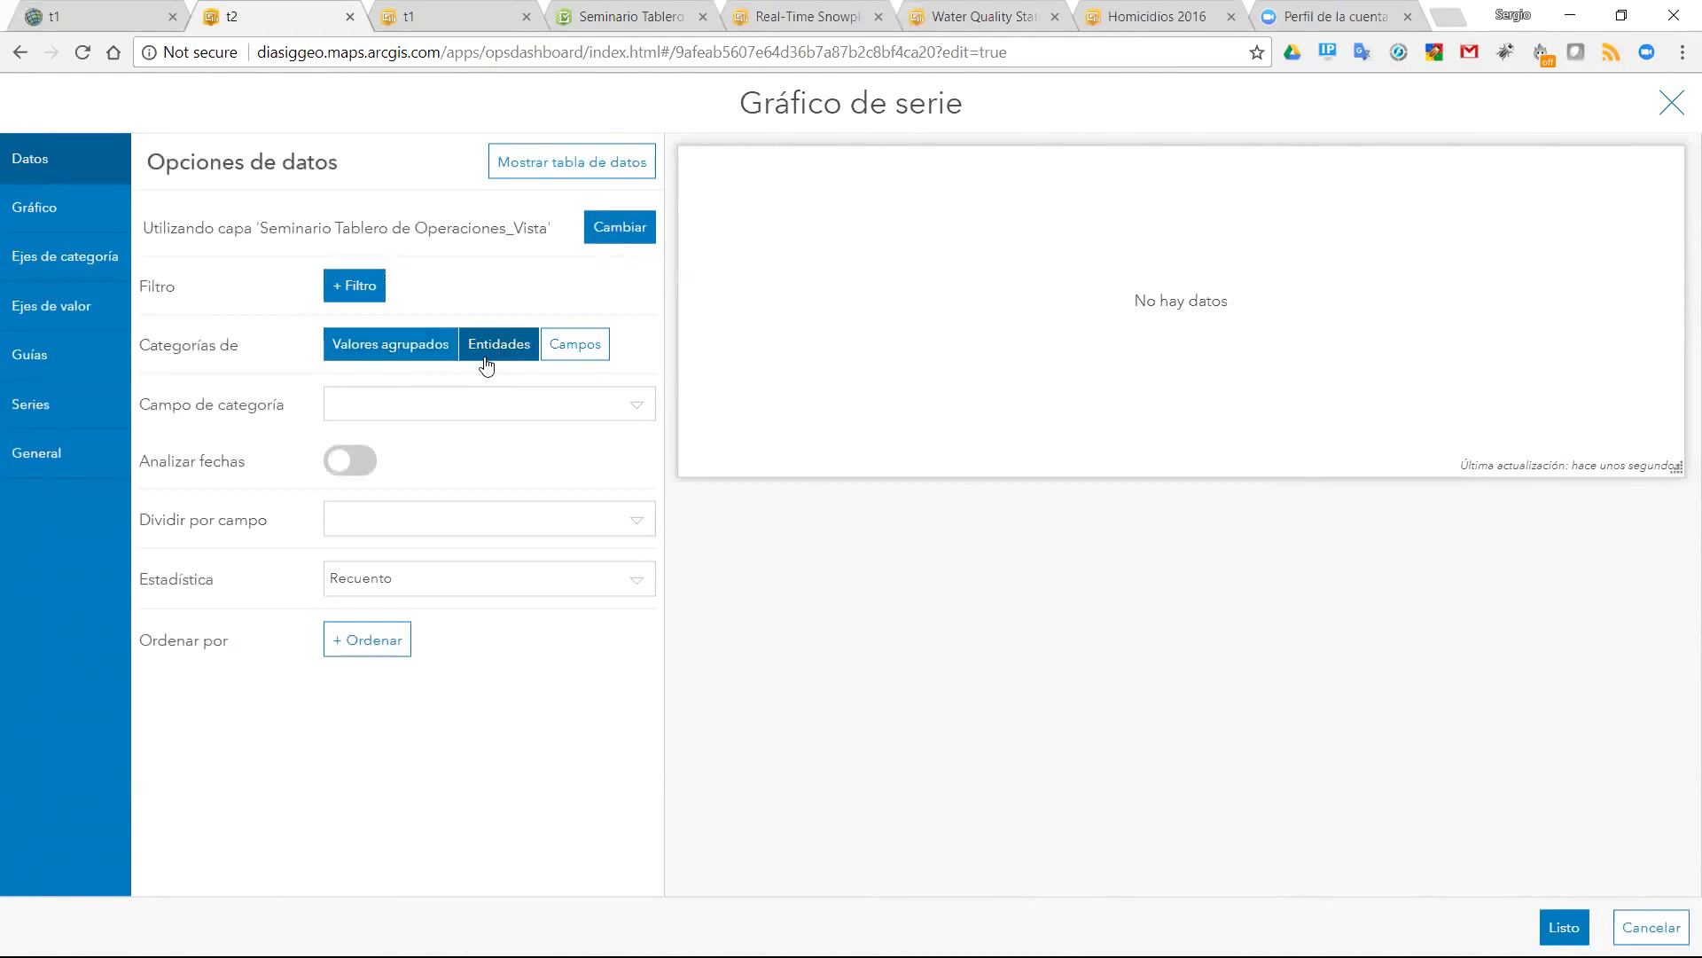
{"action": "left_click", "coordinate": [594, 350]}
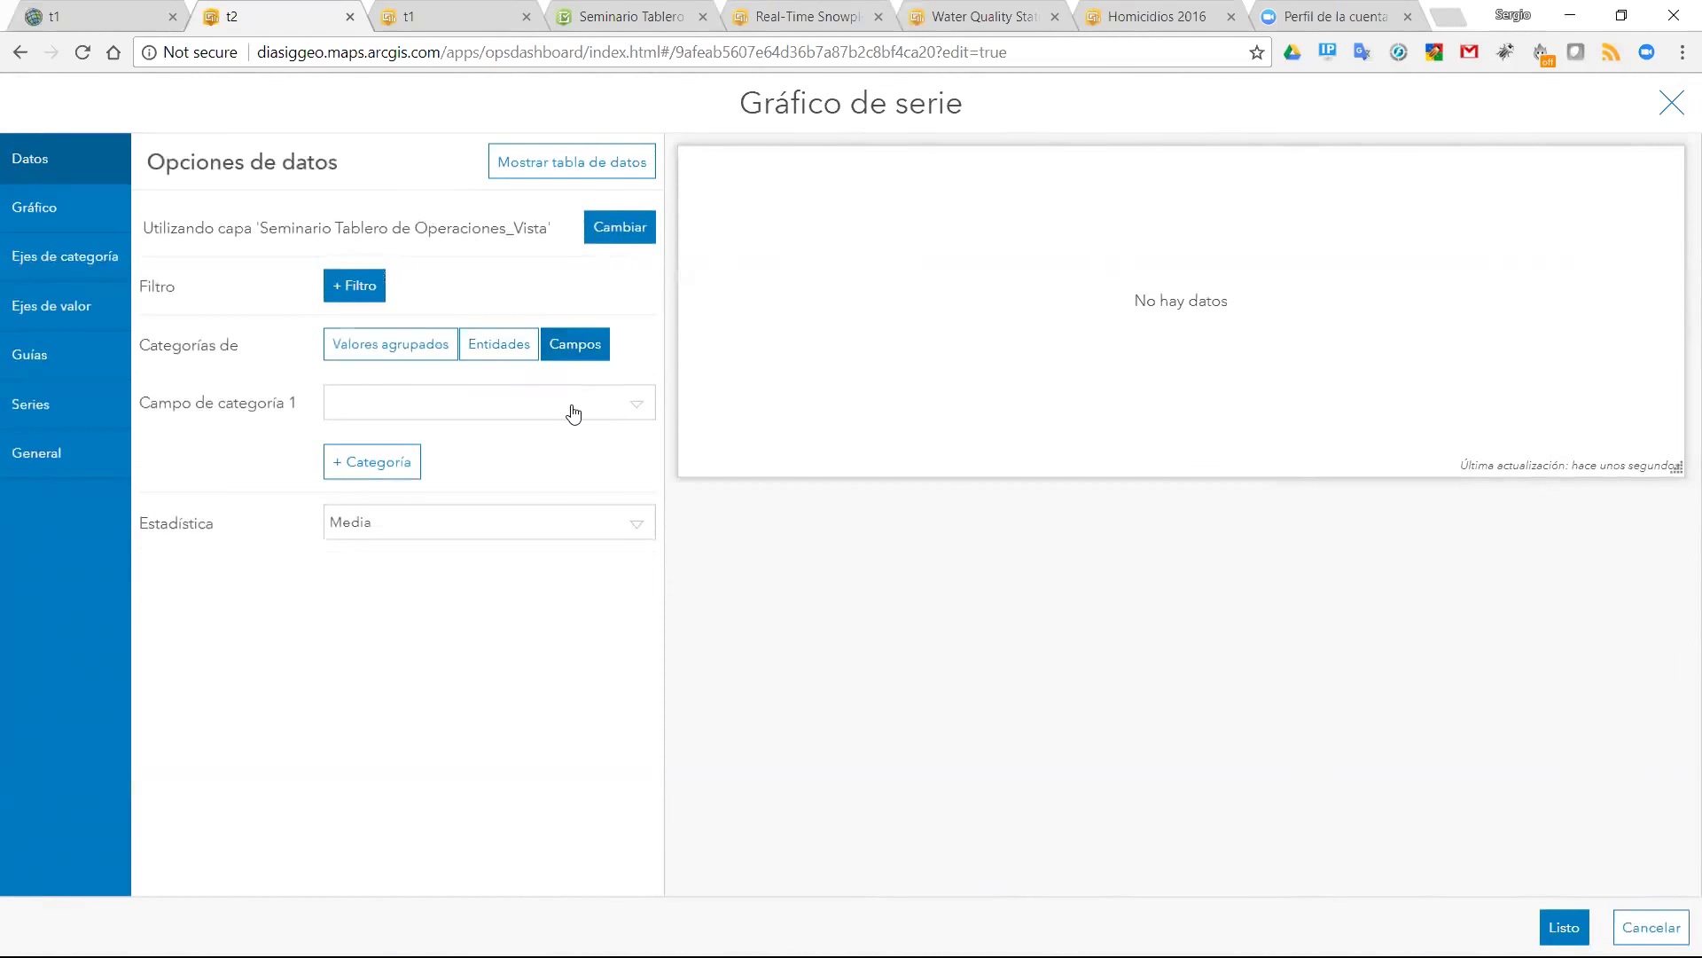
{"action": "left_click", "coordinate": [438, 407]}
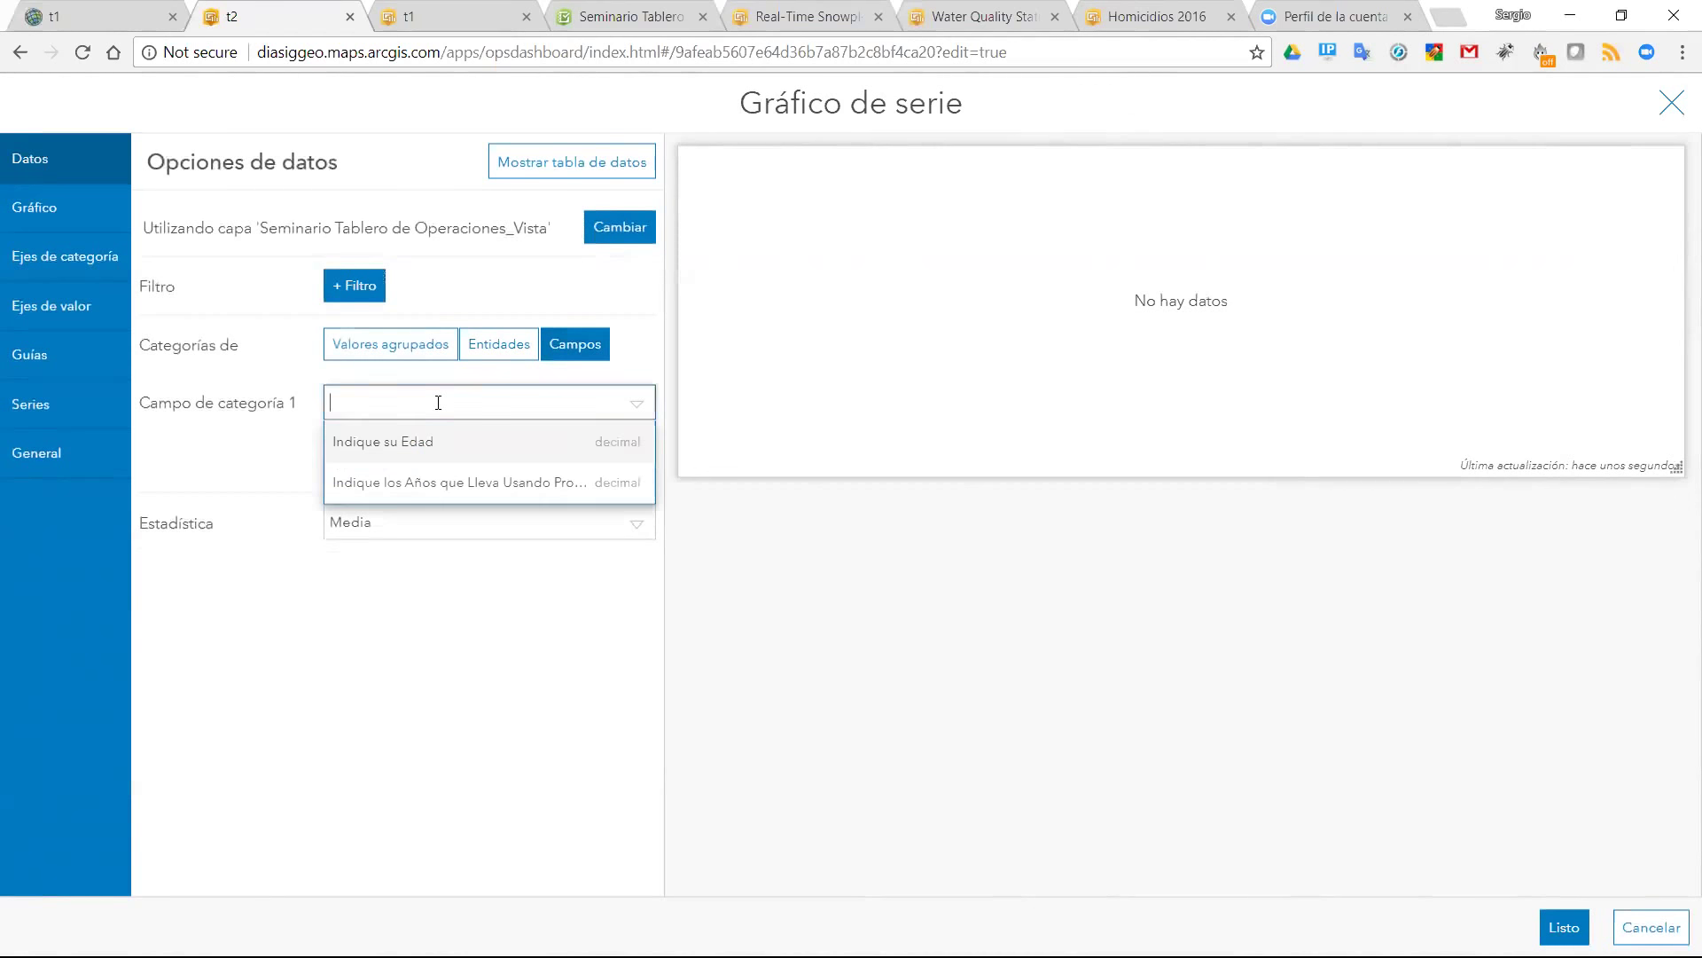
{"action": "left_click", "coordinate": [443, 350]}
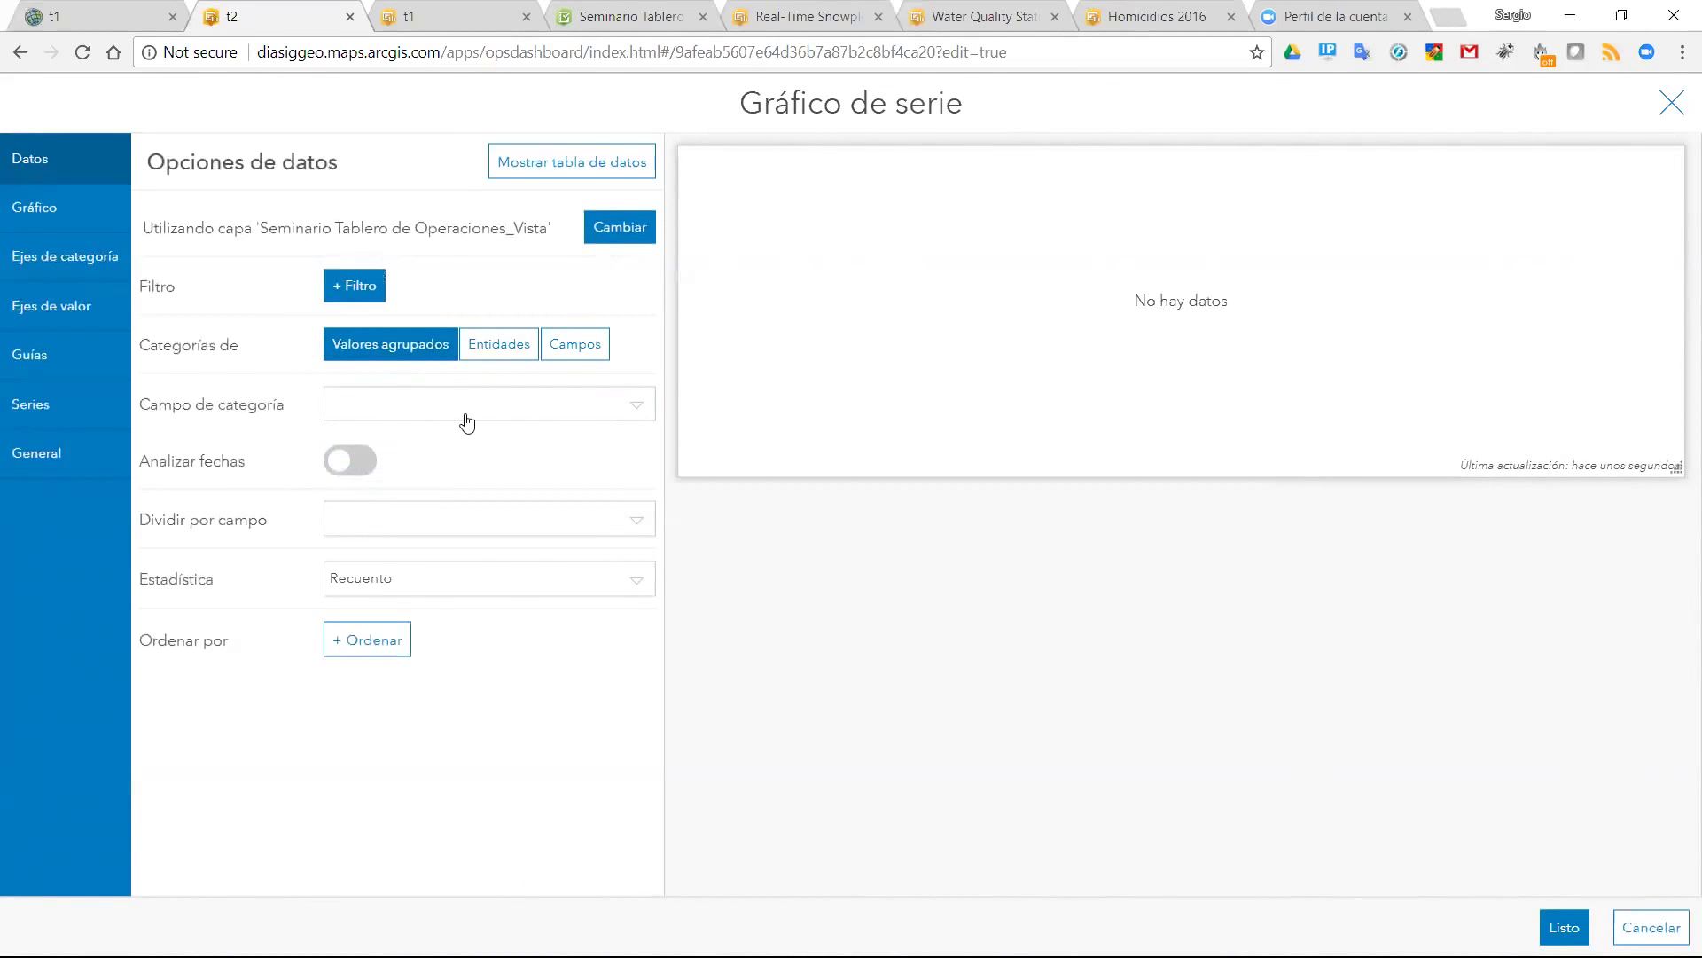
- Set the chart's category field to the question on which ArcGIS solution is used most (¿Cual Solución de ArcGIS Utiliza con Mayor...)
{"action": "left_click", "coordinate": [465, 413]}
{"action": "scroll", "coordinate": [428, 554], "scroll_direction": "down", "scroll_amount": 2}
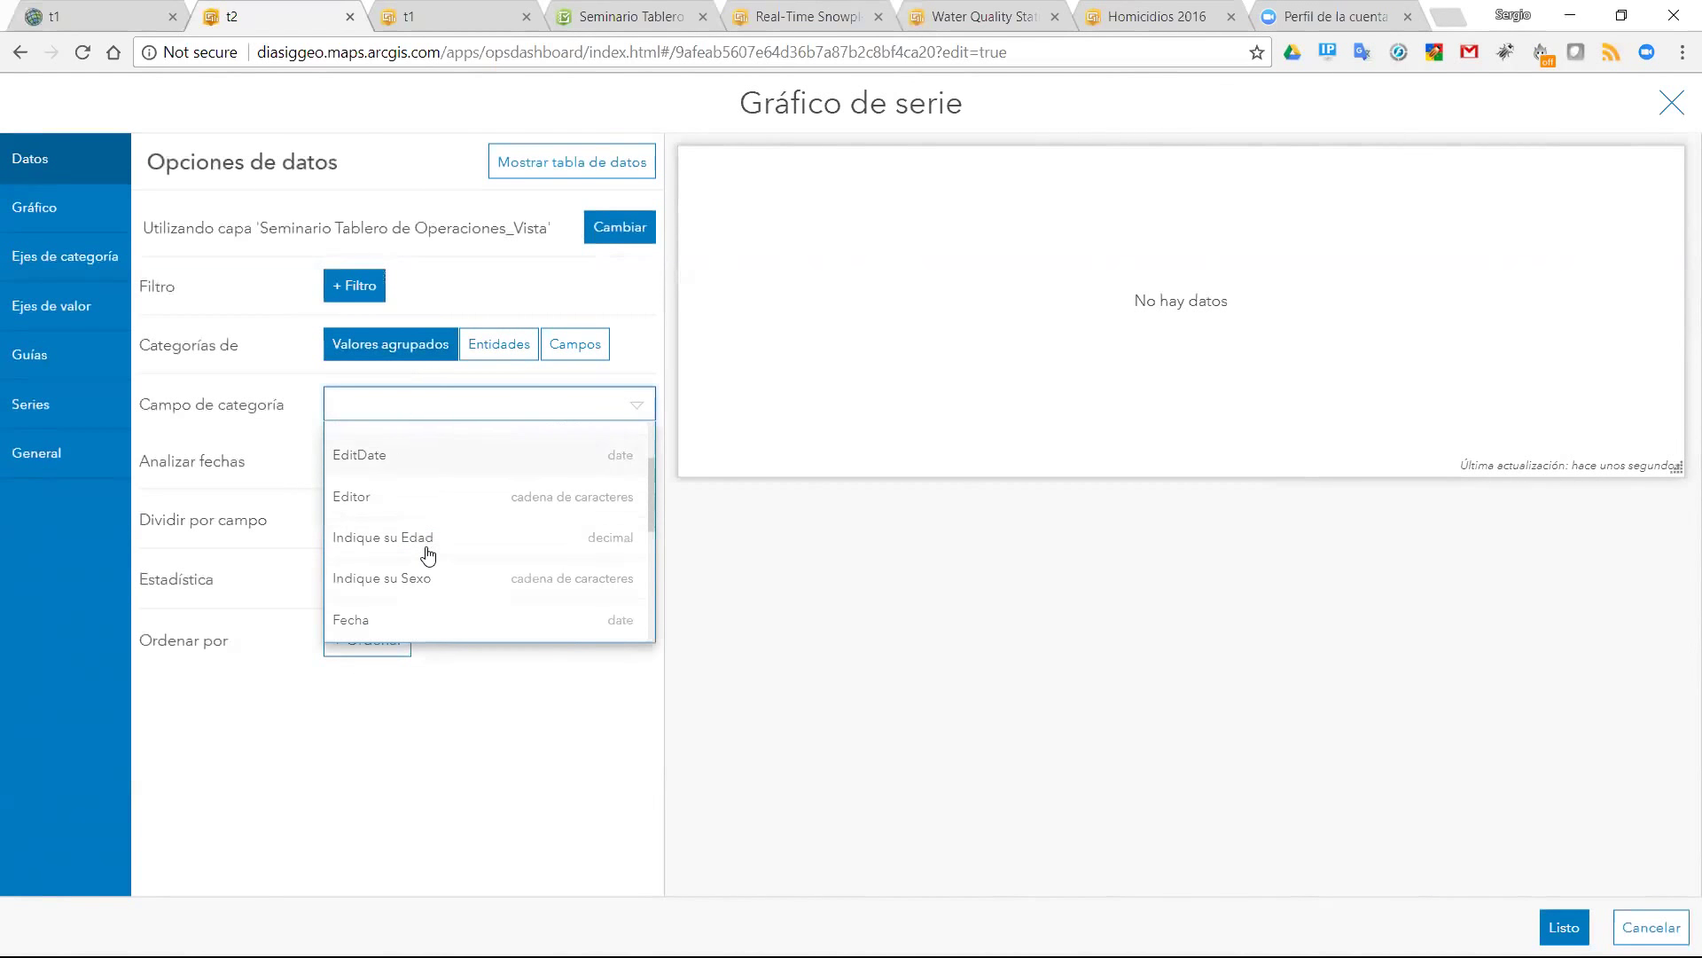
{"action": "scroll", "coordinate": [429, 554], "scroll_direction": "down", "scroll_amount": 3}
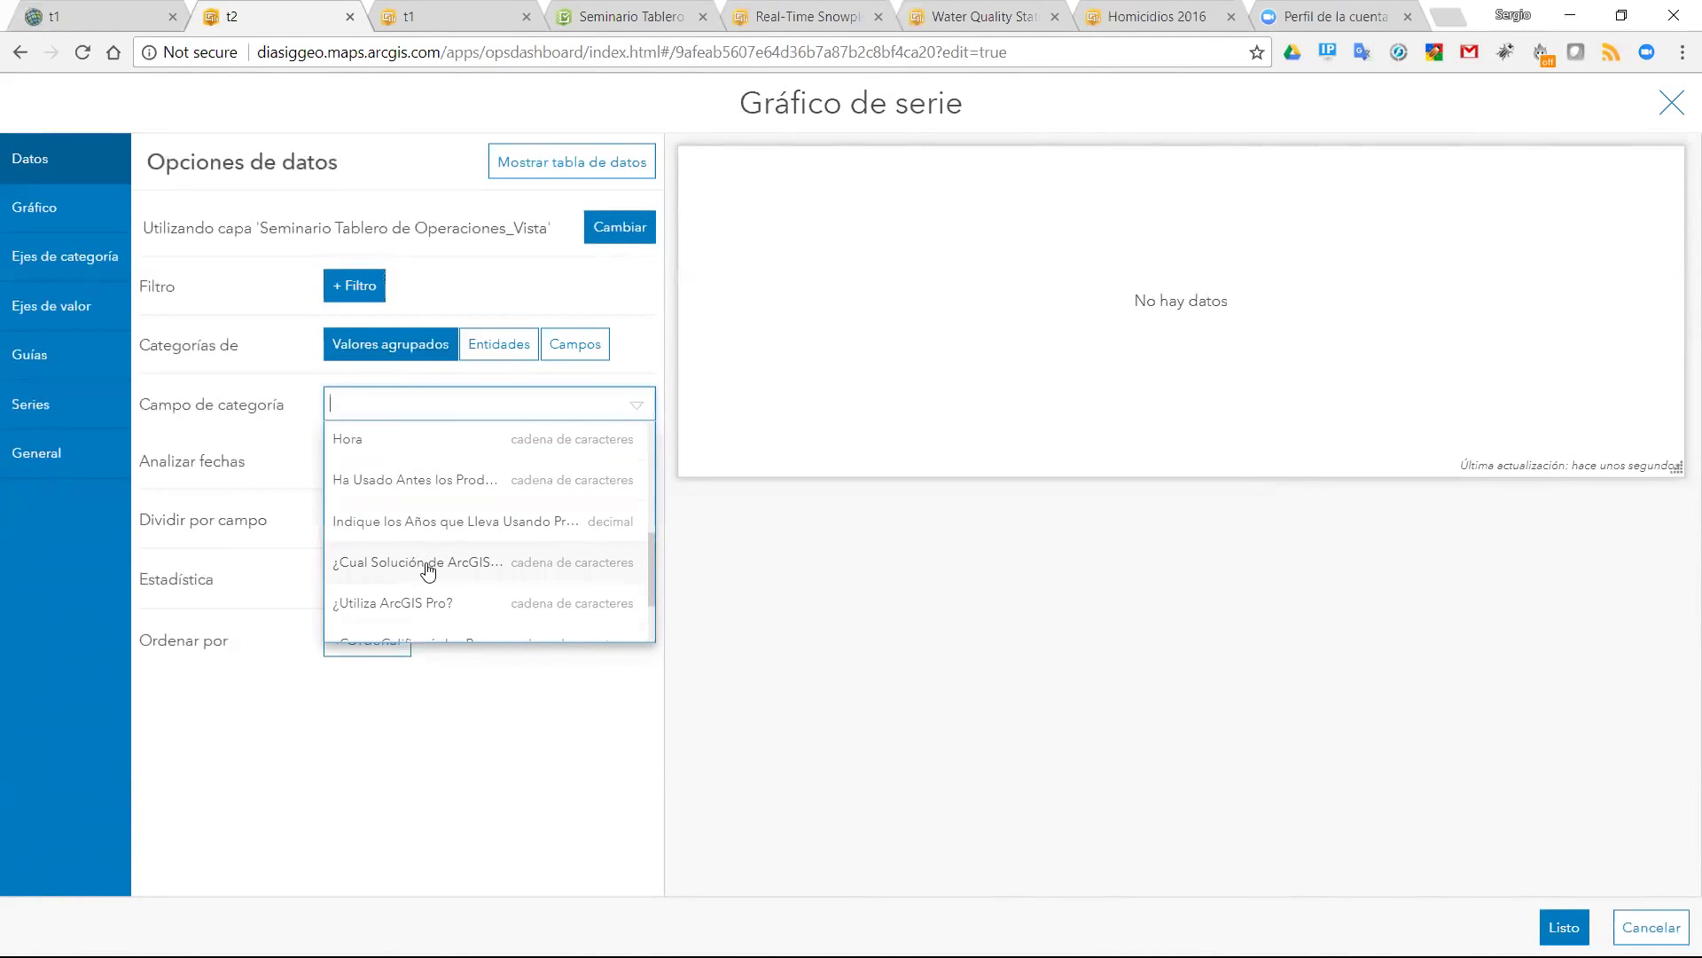
{"action": "left_click", "coordinate": [439, 567]}
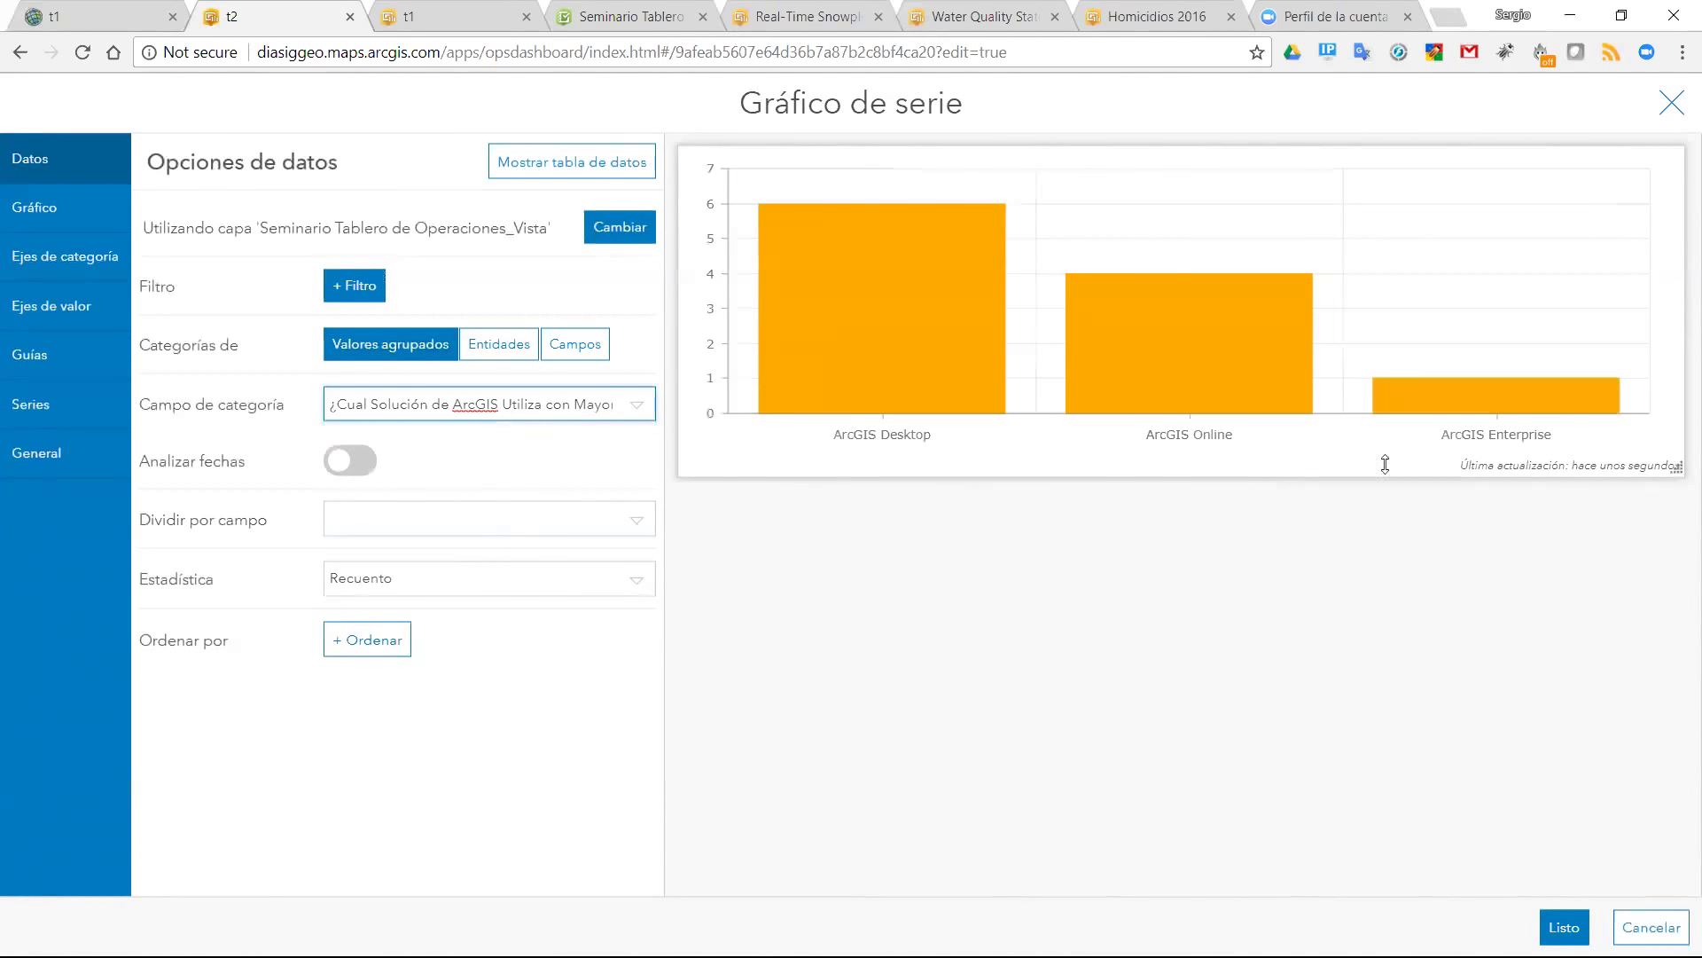
{"action": "mouse_move", "coordinate": [763, 275]}
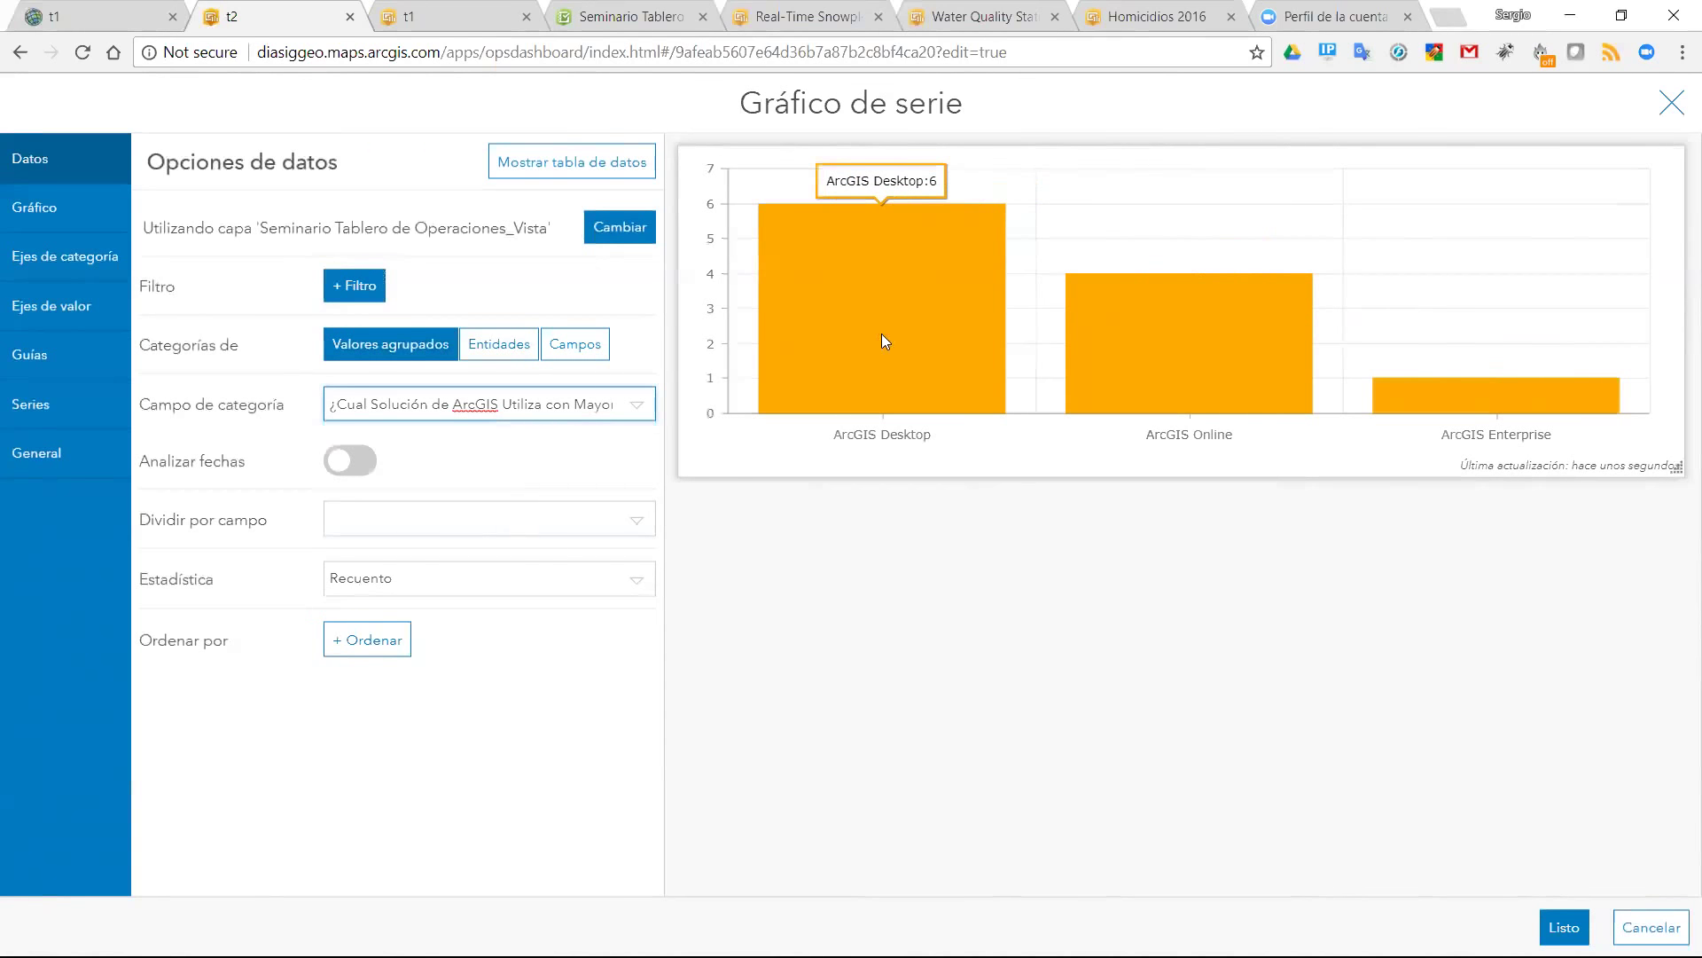
{"action": "mouse_move", "coordinate": [1096, 382]}
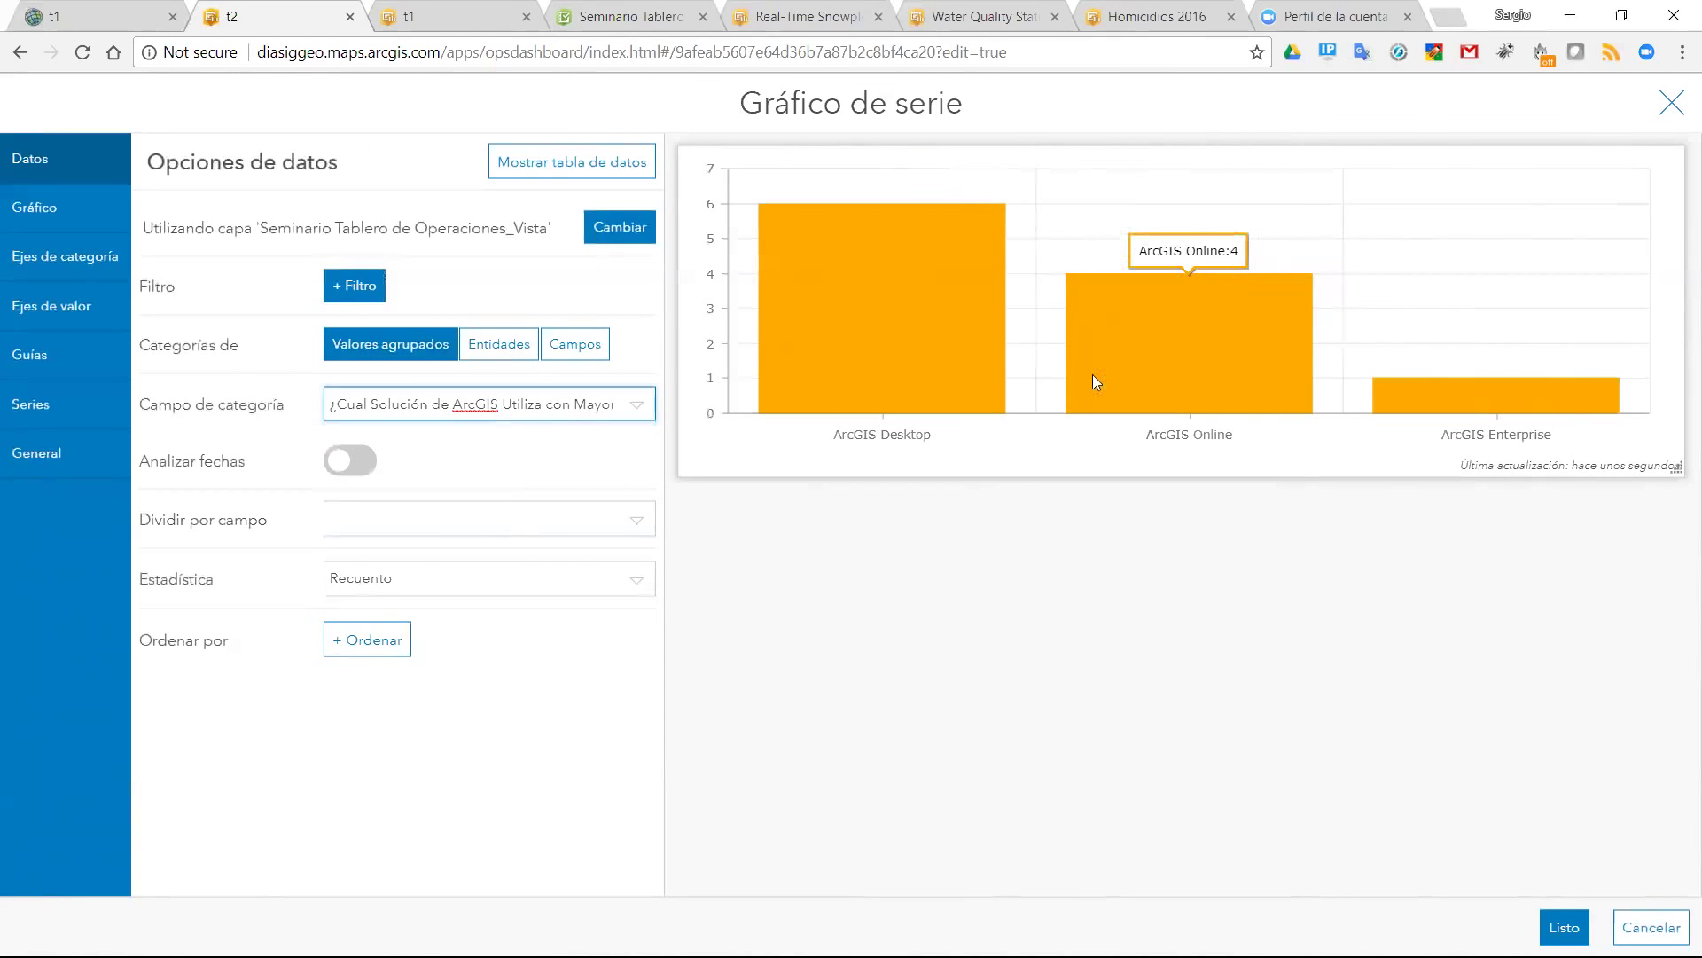
{"action": "mouse_move", "coordinate": [1455, 380]}
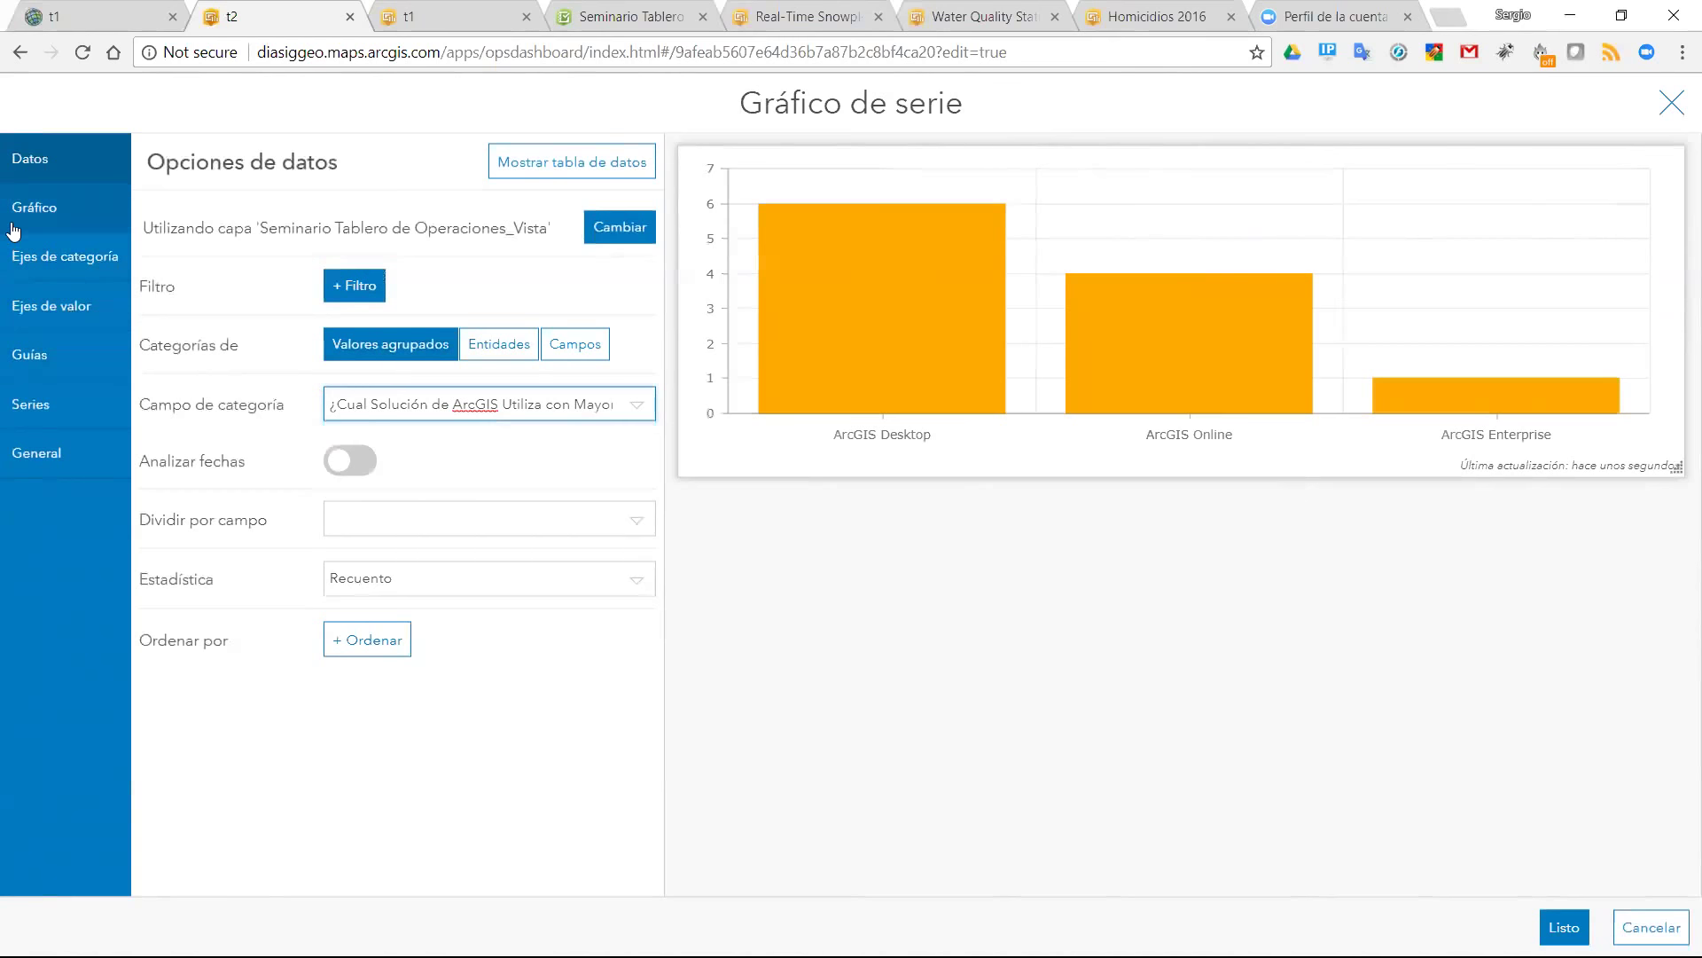
- Try the horizontal orientation for the chart and switch back to vertical
{"action": "left_click", "coordinate": [62, 211]}
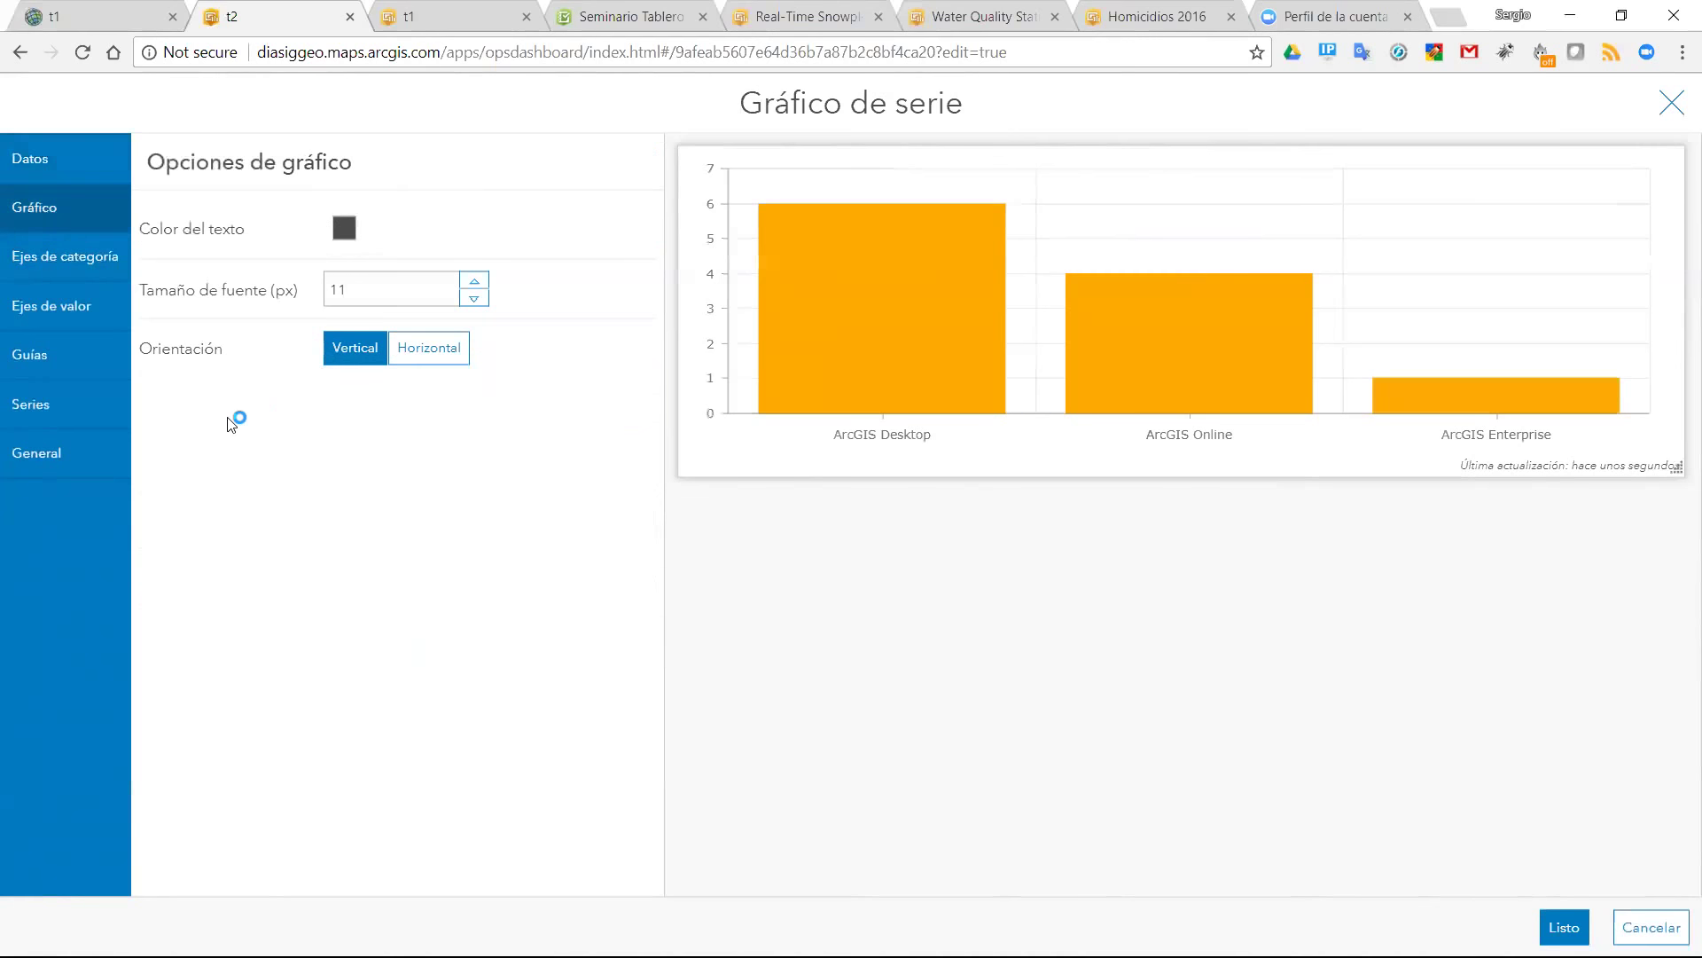
{"action": "left_click", "coordinate": [446, 349]}
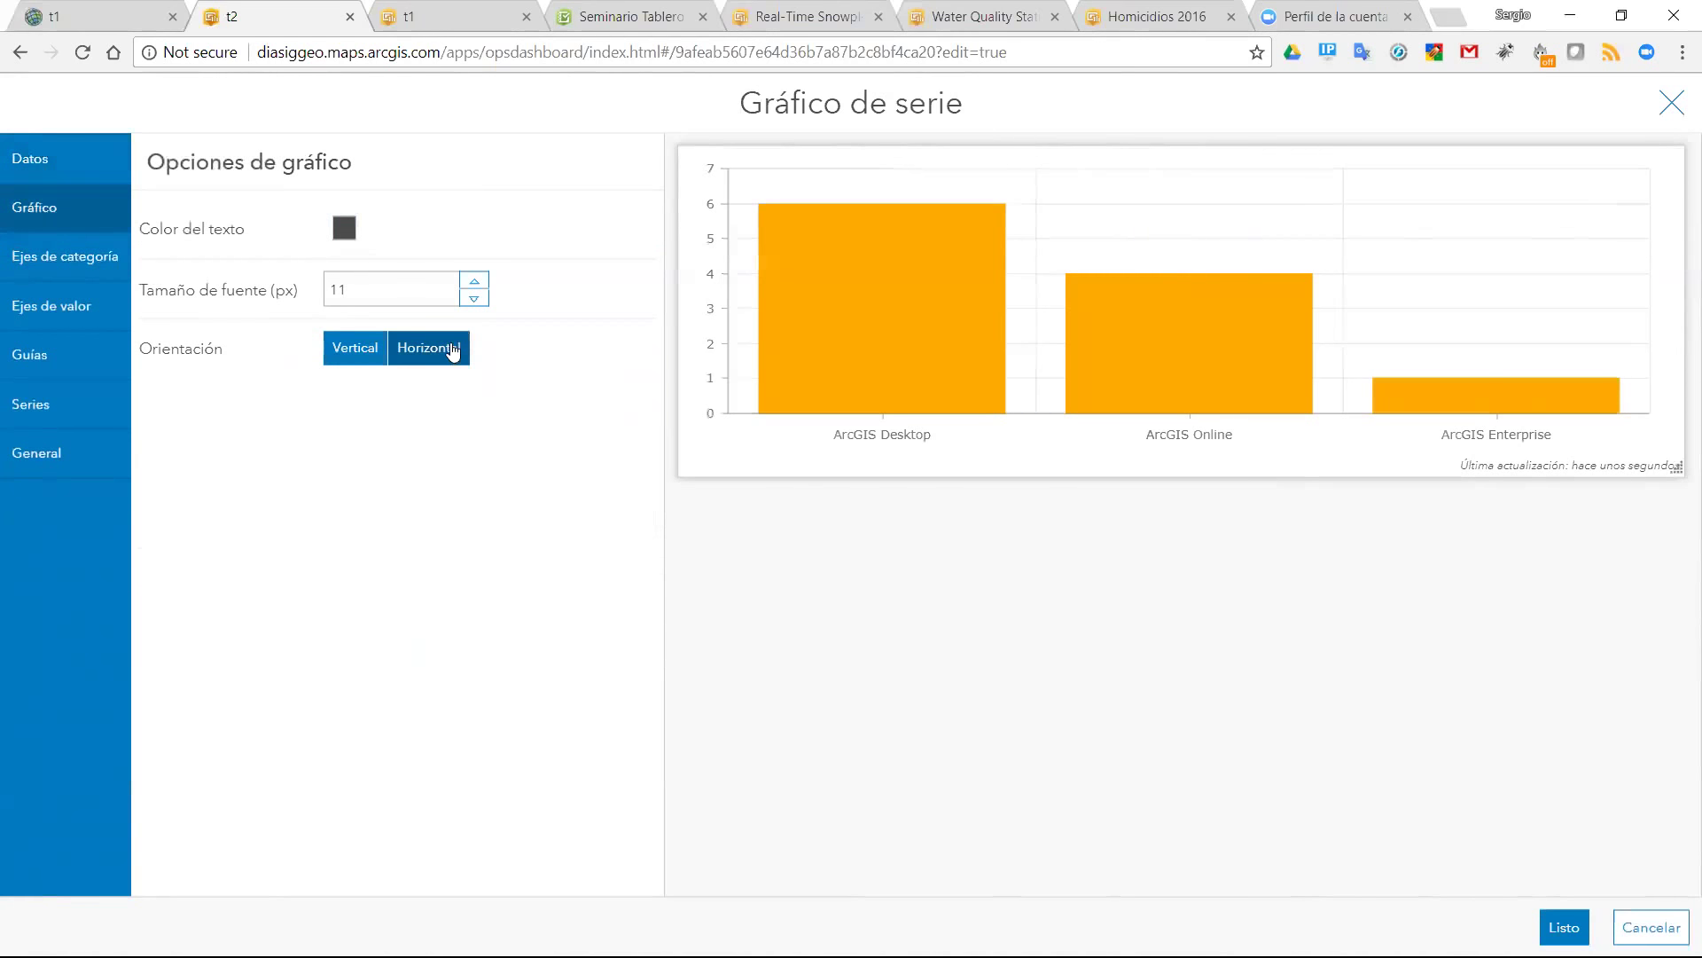
{"action": "left_click", "coordinate": [360, 349]}
- Title the chart's category axis "Productos ArcGIS"
{"action": "left_click", "coordinate": [69, 275]}
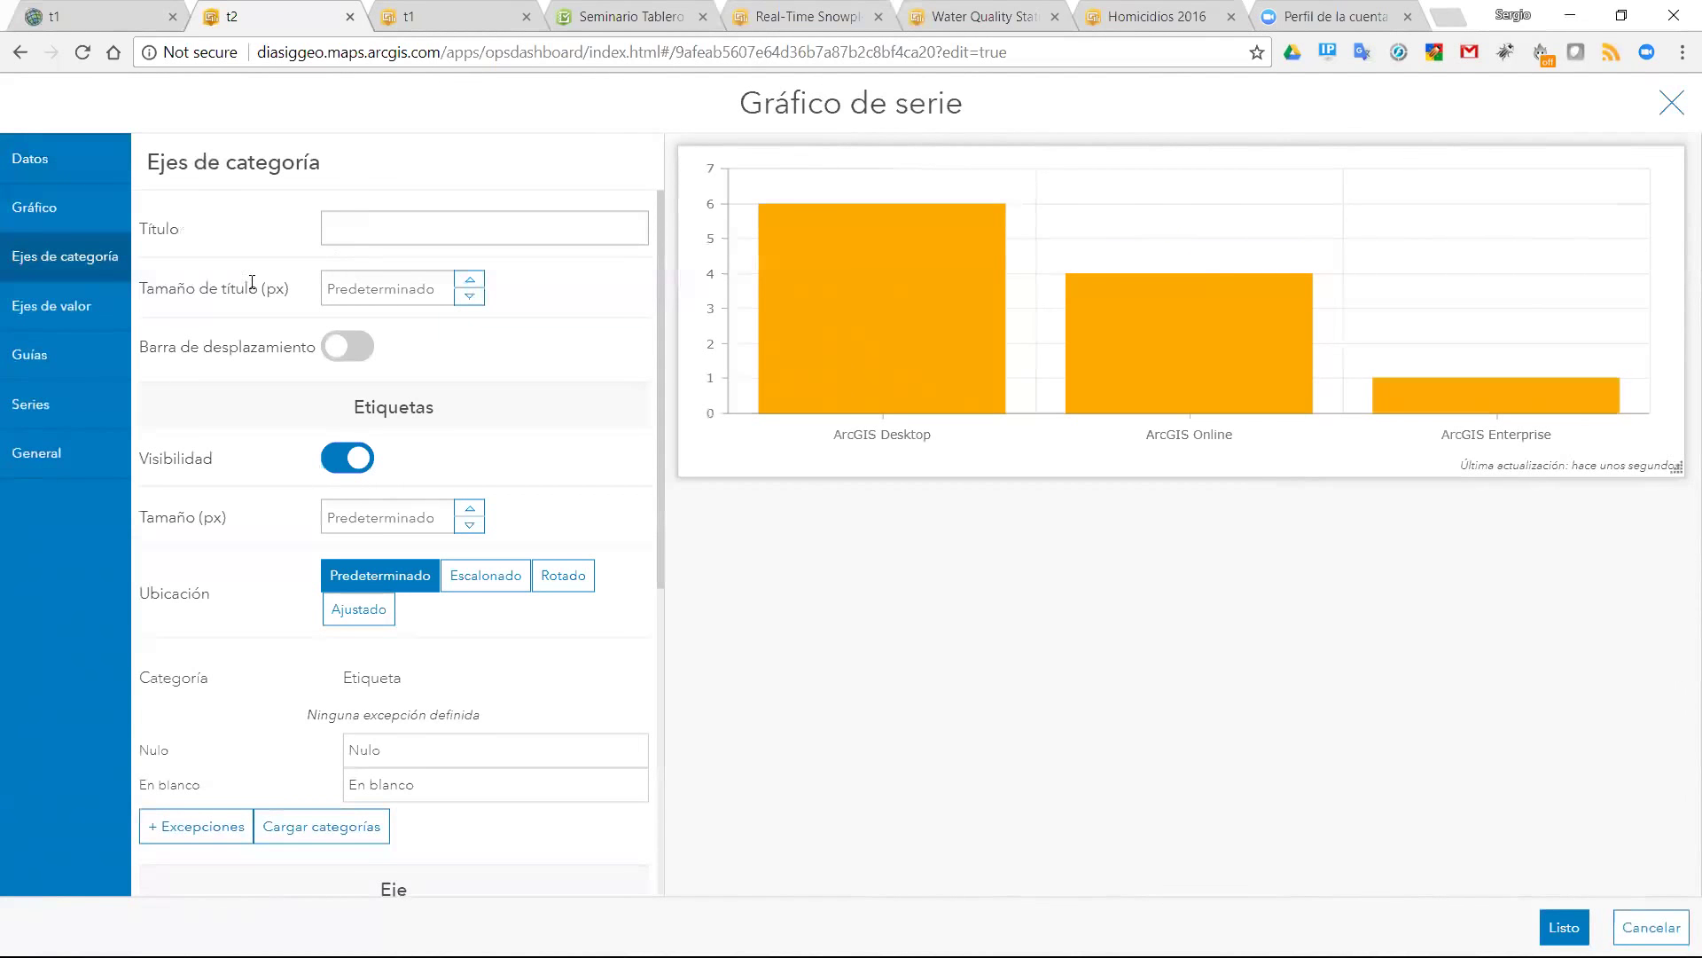
{"action": "left_click", "coordinate": [449, 233]}
{"action": "type", "text": "P"}
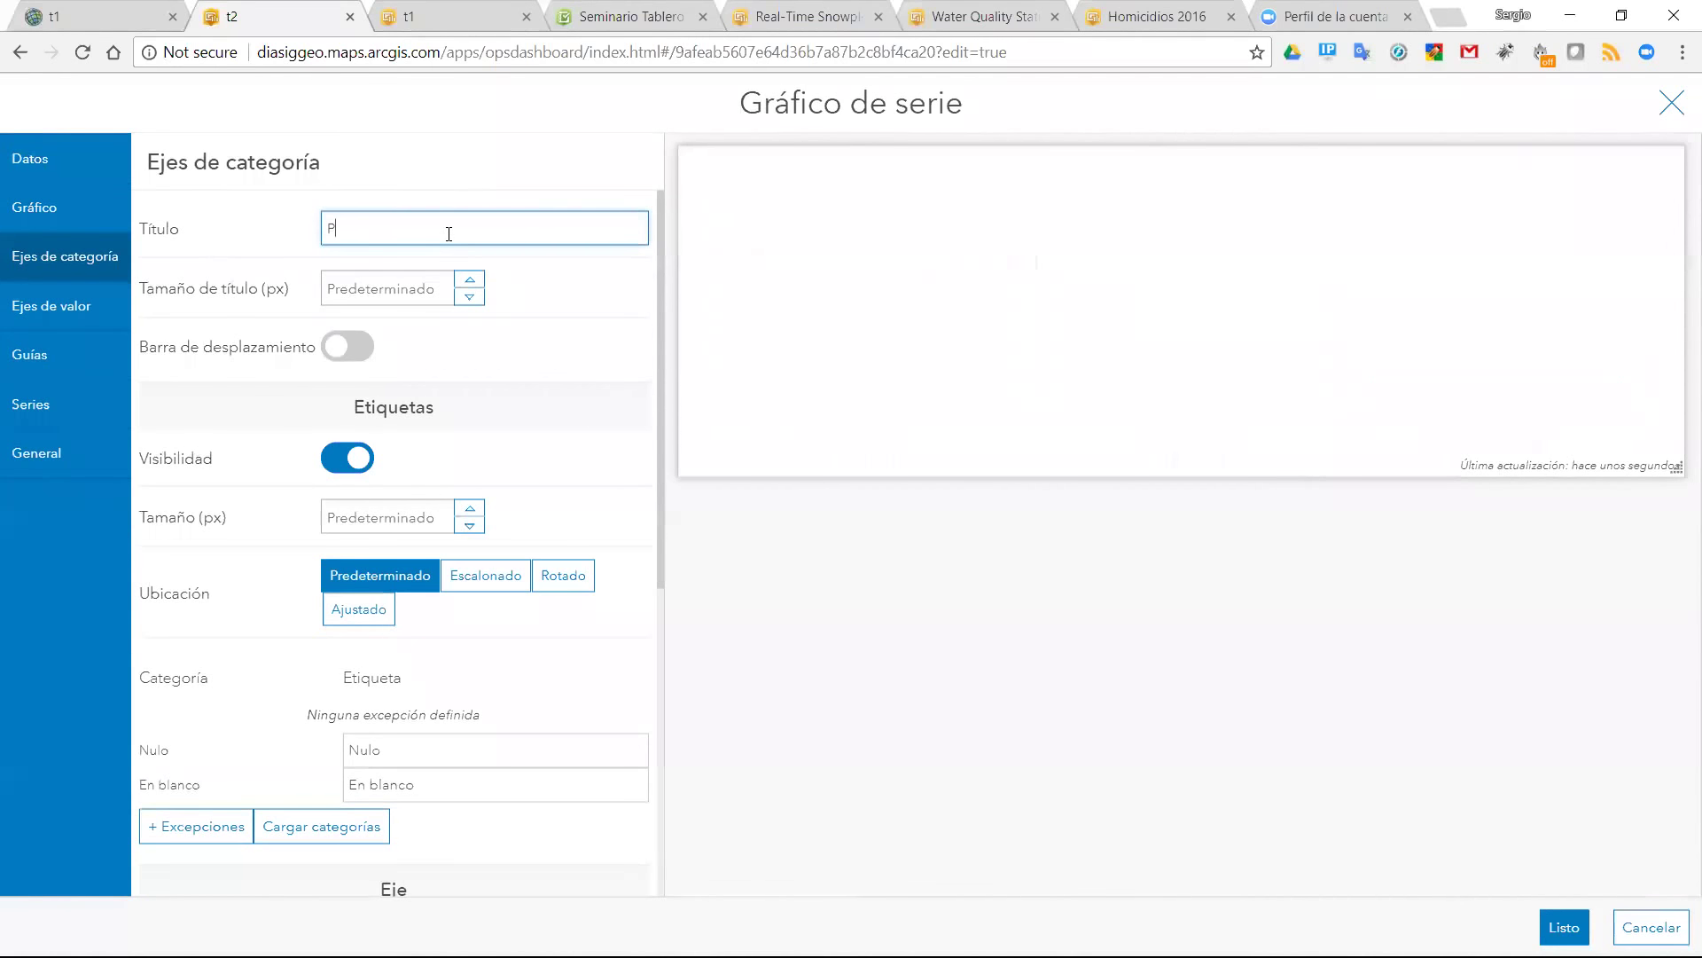
{"action": "type", "text": "roductos ArcGIS"}
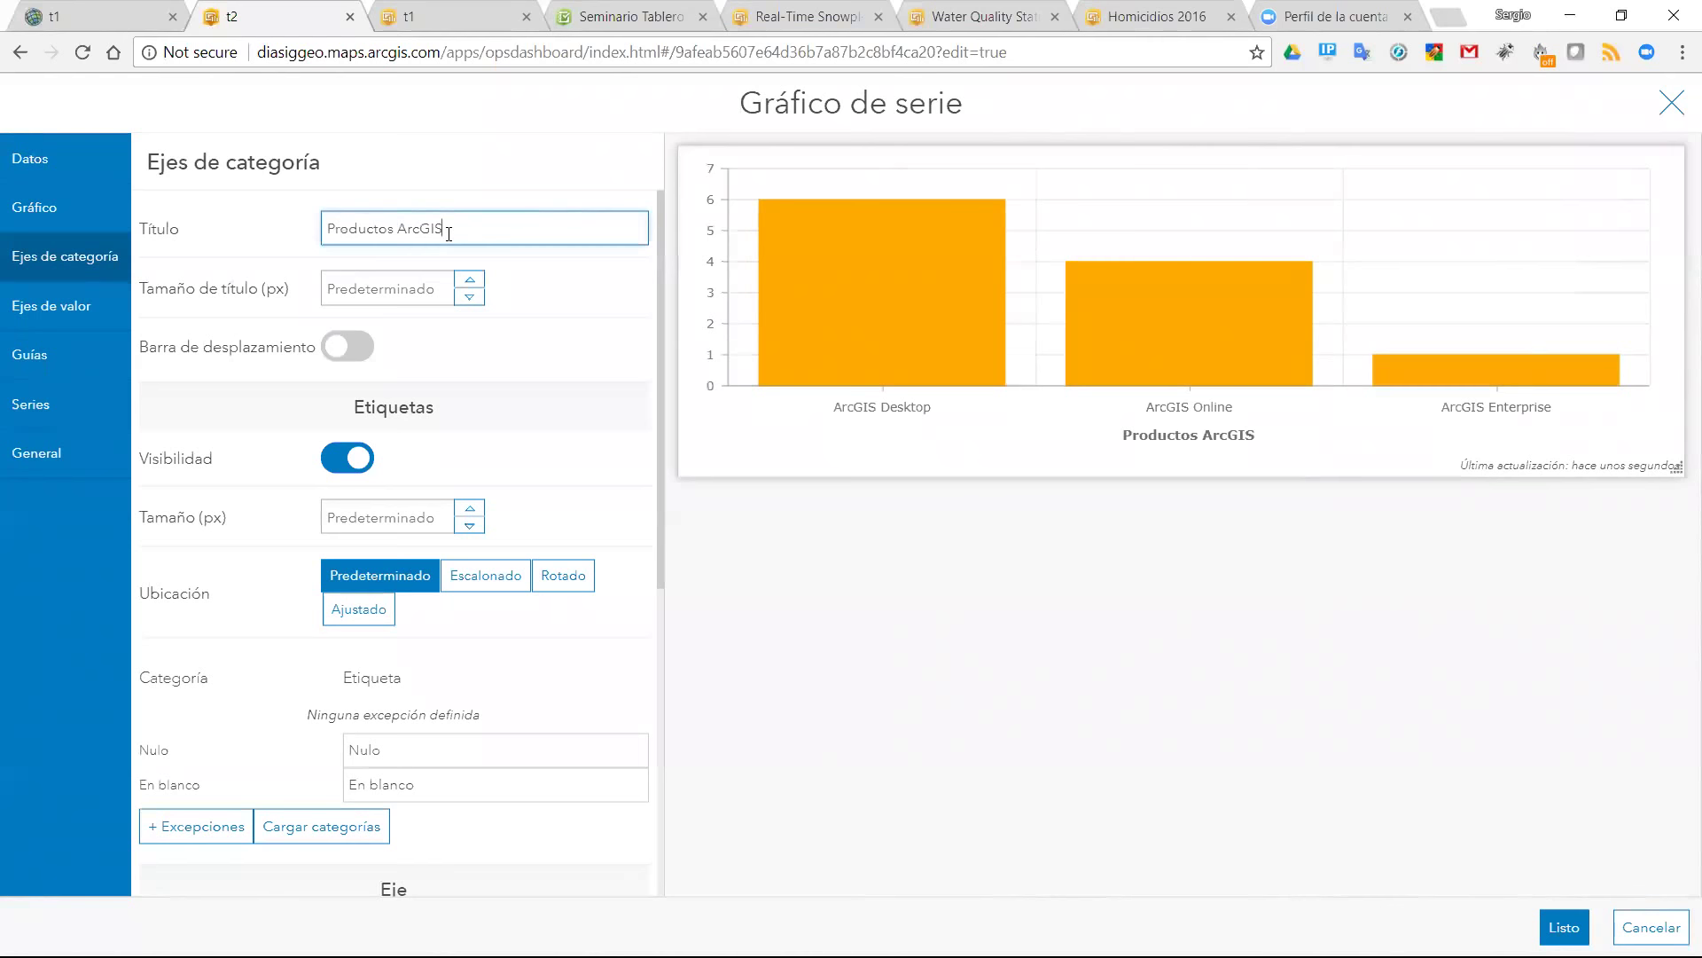
- Title the value axis "Frecuencia de Uso" and restrict its values to whole numbers
{"action": "left_click", "coordinate": [37, 307]}
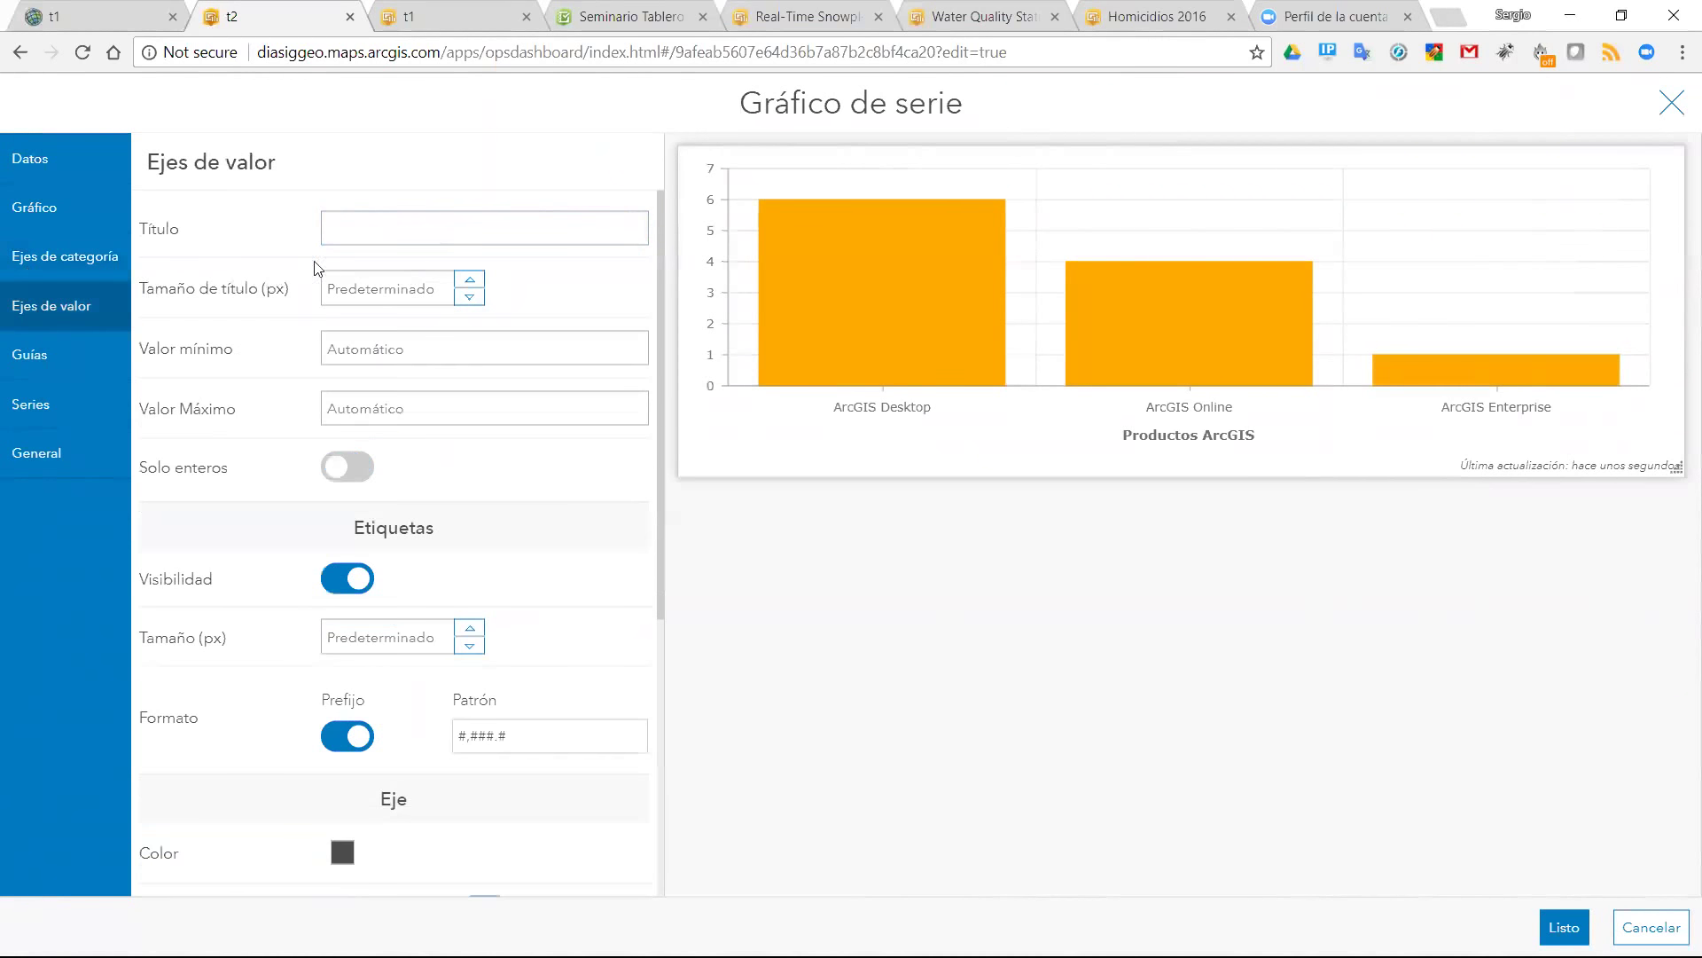
{"action": "left_click", "coordinate": [358, 238]}
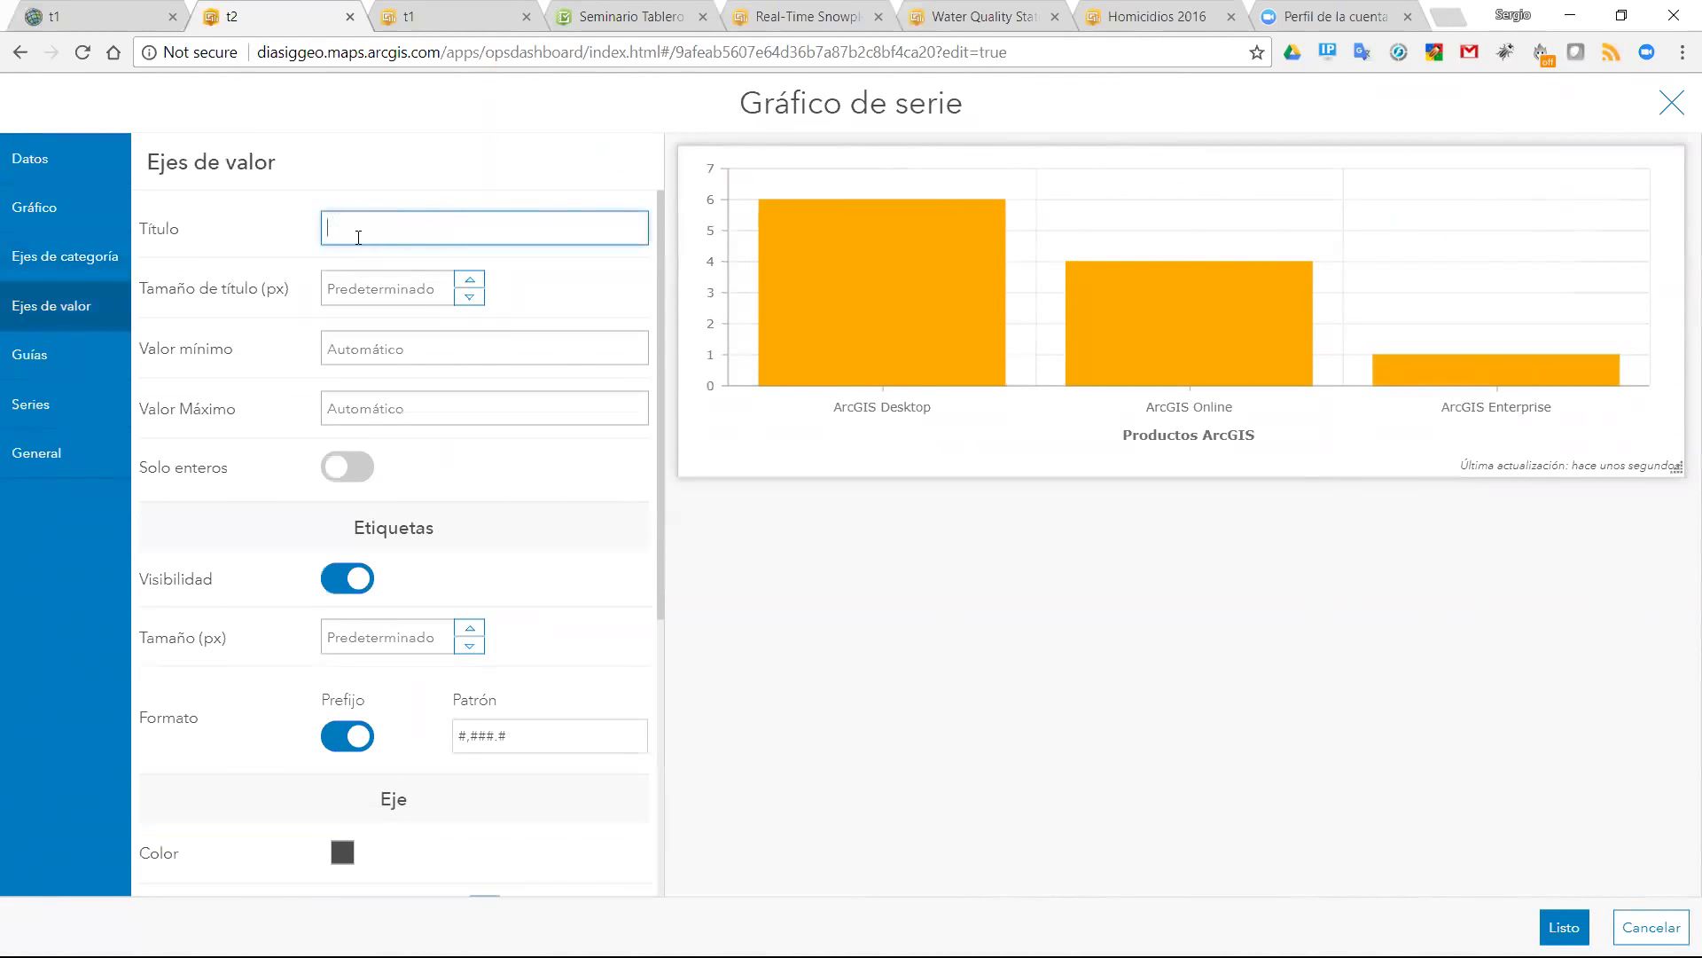
{"action": "type", "text": "CaFrec"}
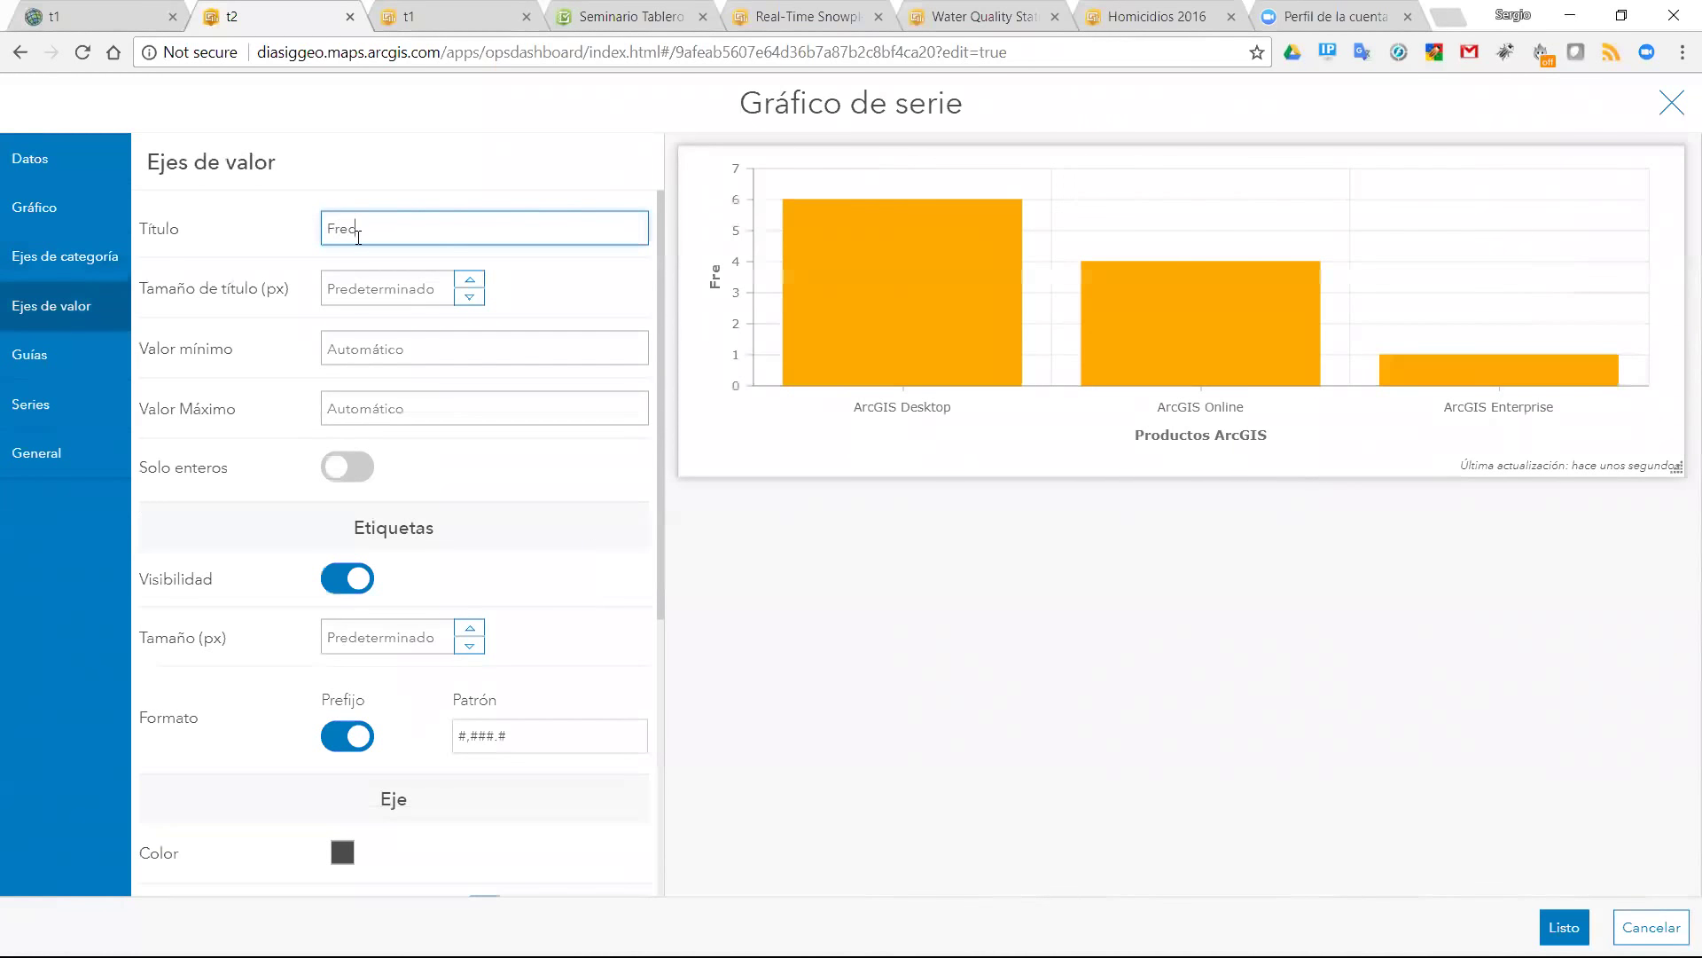
{"action": "type", "text": "uencia de Uso"}
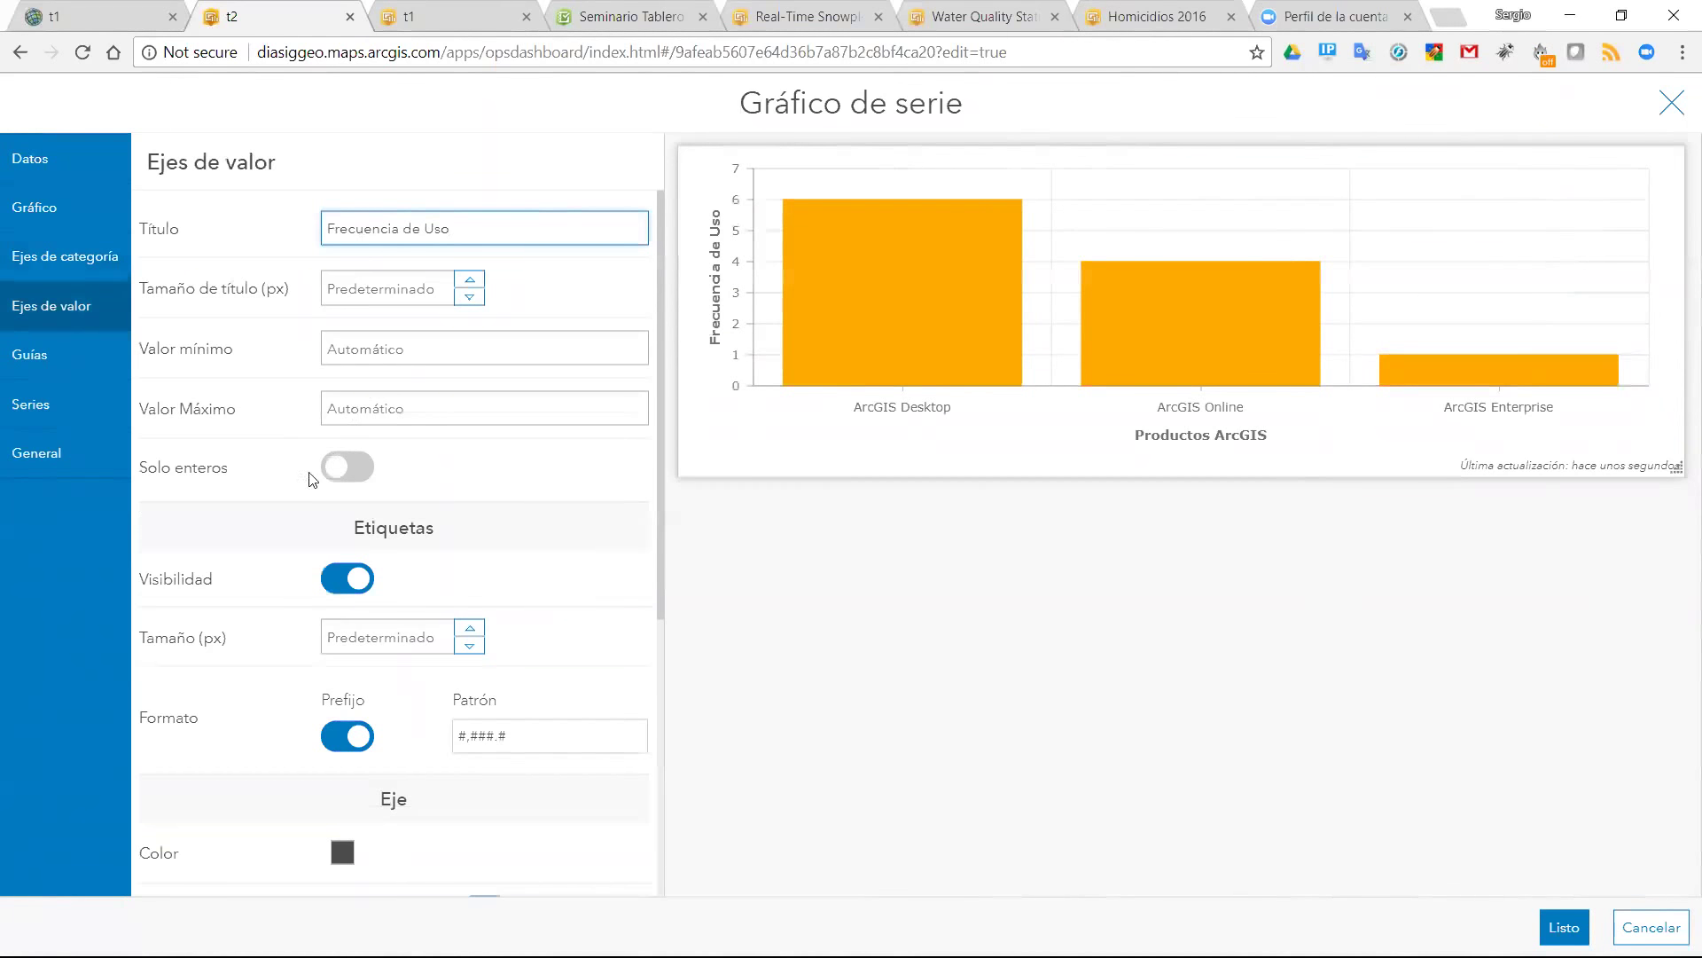
{"action": "left_click", "coordinate": [363, 470]}
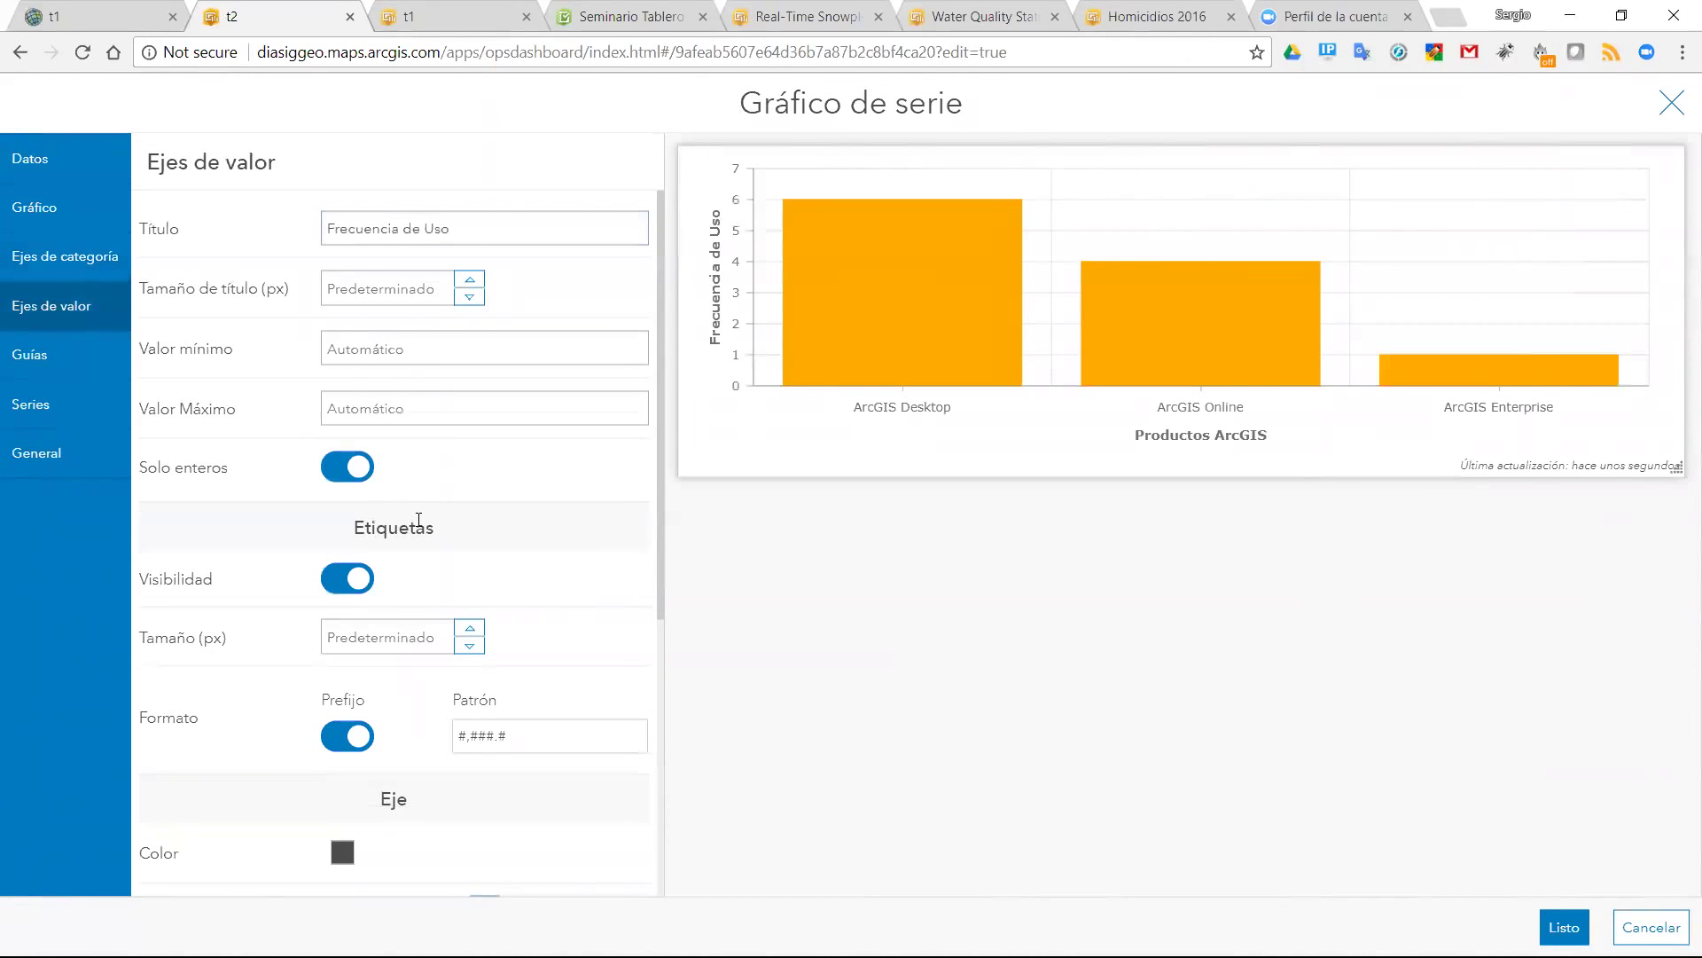
- Examine the value axis's label format, axis line and grid settings, including their colour, opacity and thickness
{"action": "scroll", "coordinate": [419, 520], "scroll_direction": "down", "scroll_amount": 3}
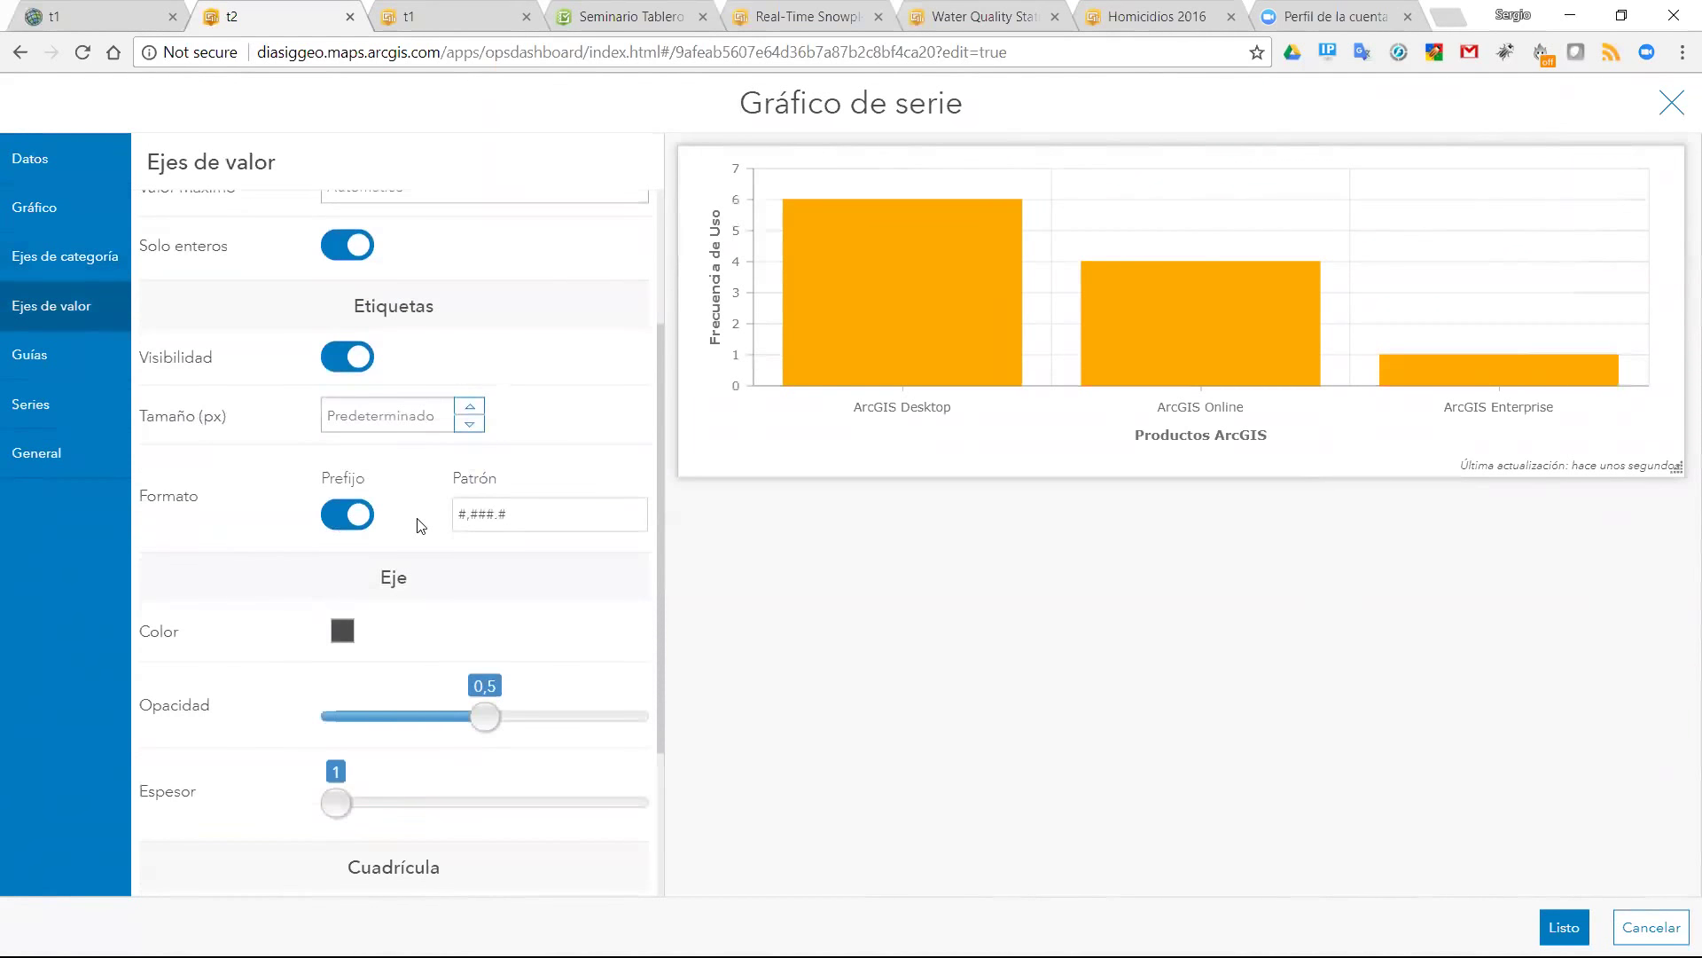
{"action": "scroll", "coordinate": [420, 525], "scroll_direction": "up", "scroll_amount": 3}
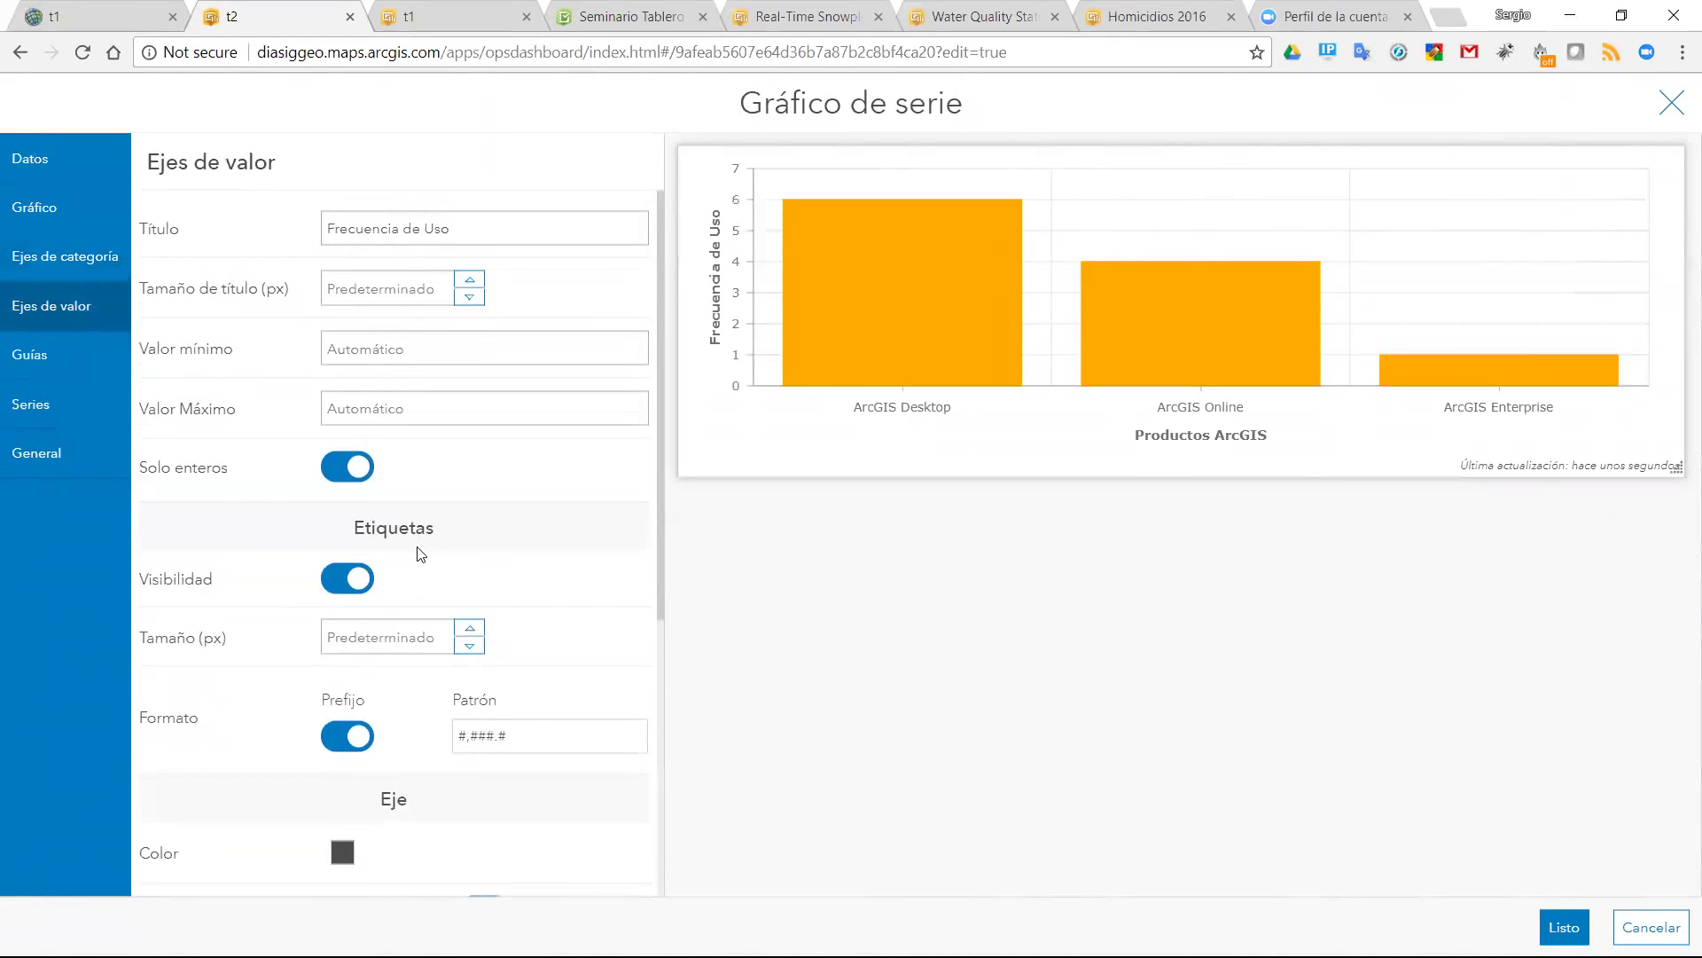
{"action": "scroll", "coordinate": [421, 556], "scroll_direction": "down", "scroll_amount": 1}
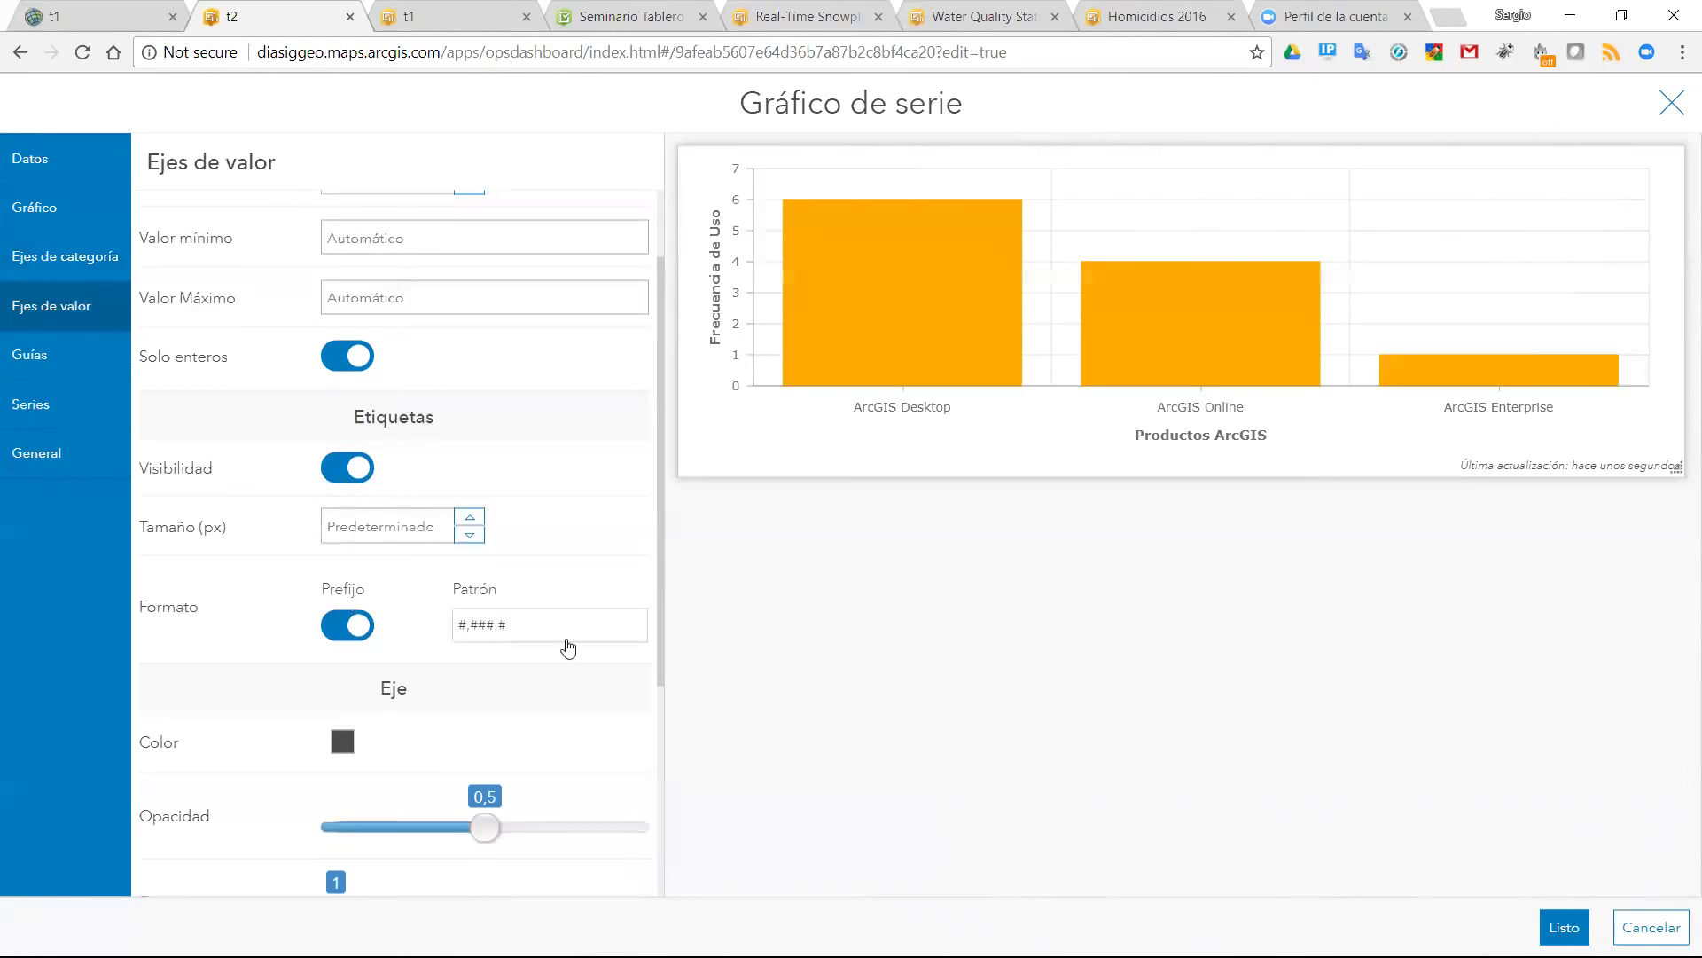
{"action": "scroll", "coordinate": [543, 633], "scroll_direction": "down", "scroll_amount": 3}
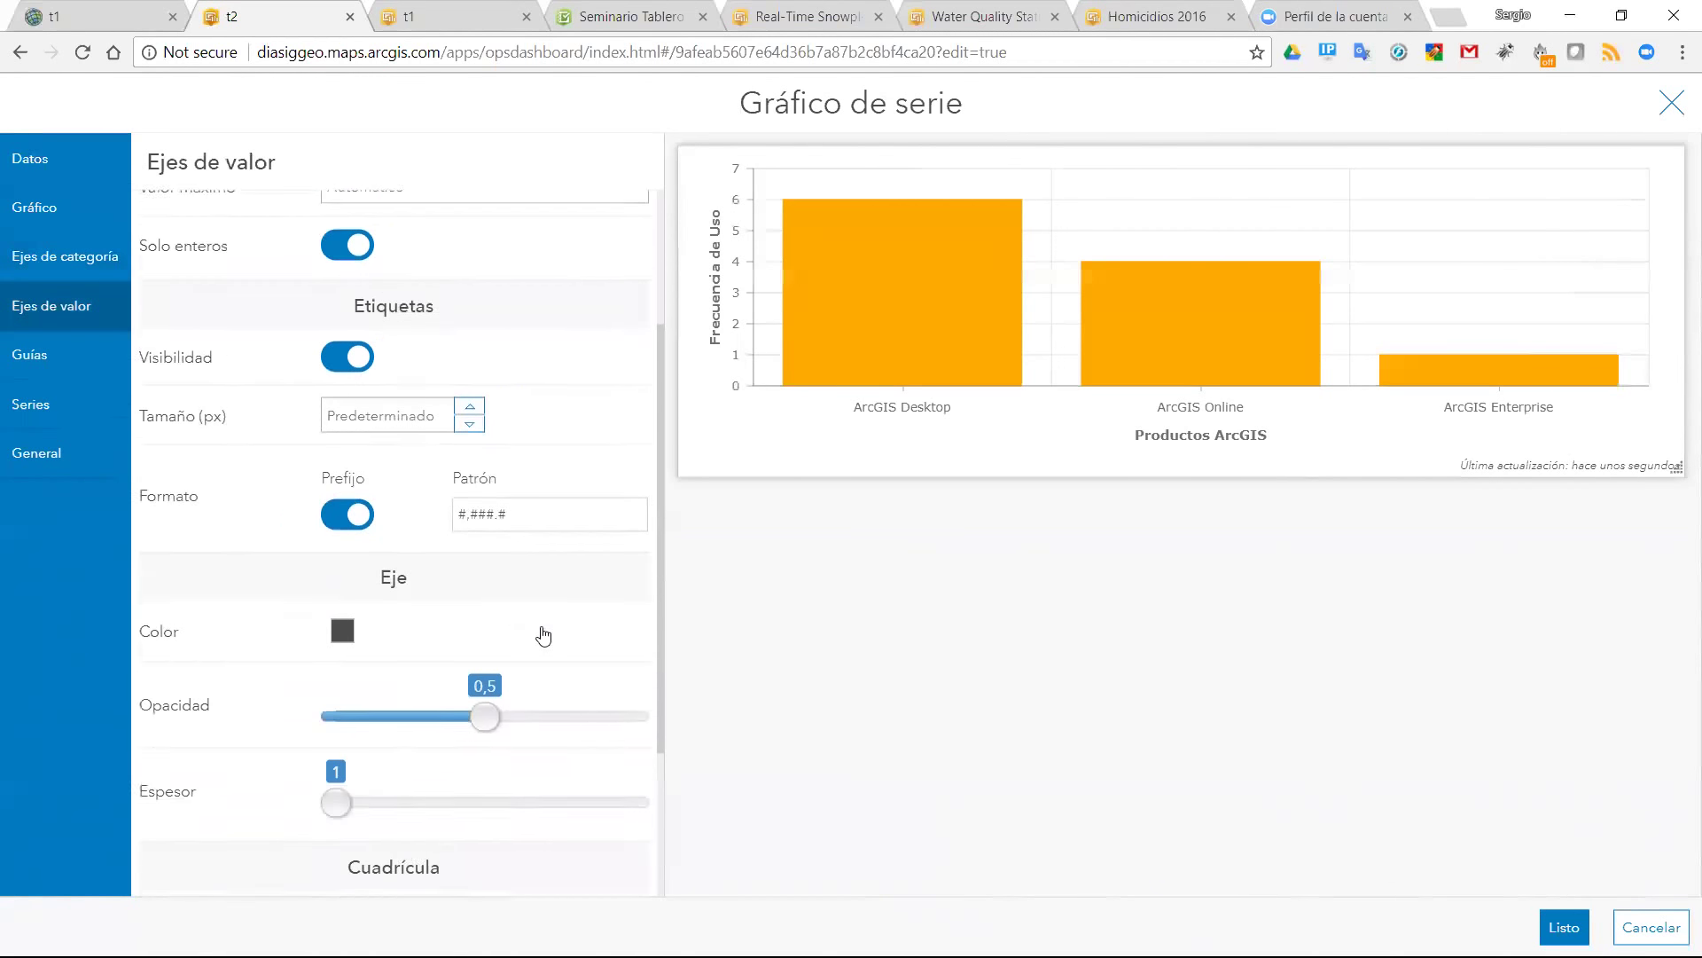
{"action": "scroll", "coordinate": [544, 633], "scroll_direction": "down", "scroll_amount": 1}
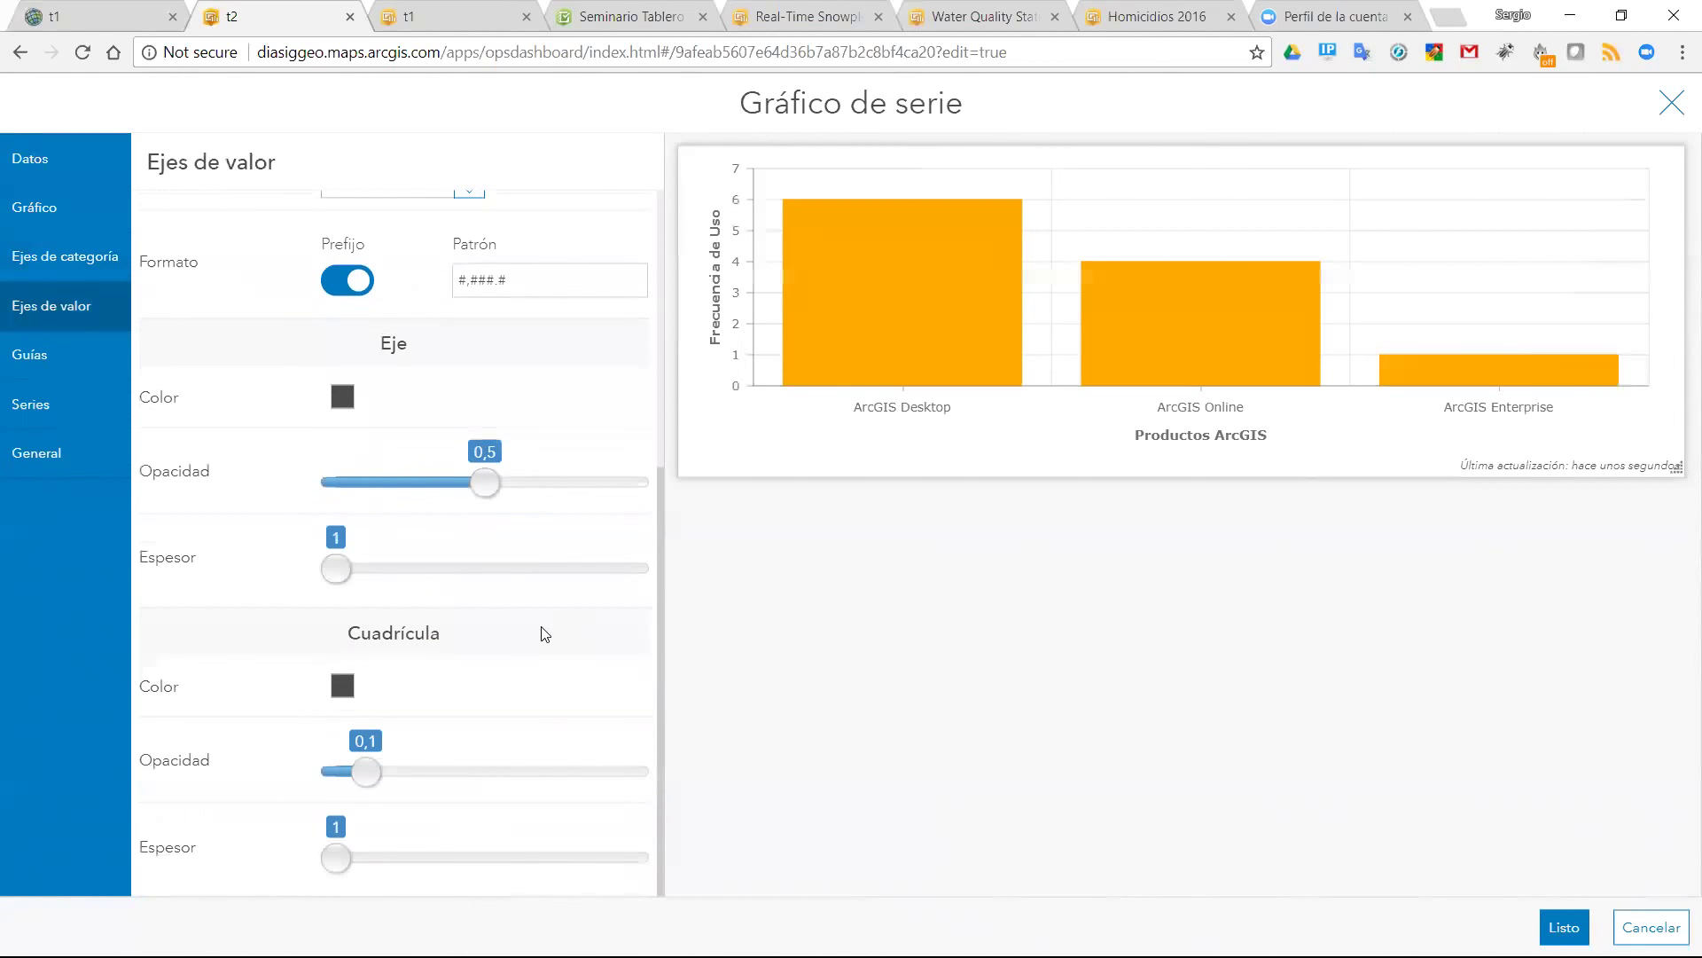
{"action": "scroll", "coordinate": [543, 633], "scroll_direction": "up", "scroll_amount": 2}
{"action": "scroll", "coordinate": [541, 632], "scroll_direction": "down", "scroll_amount": 2}
{"action": "mouse_move", "coordinate": [487, 484]}
{"action": "left_mouse_down"}
{"action": "mouse_move", "coordinate": [543, 487]}
{"action": "mouse_move", "coordinate": [458, 498]}
{"action": "mouse_move", "coordinate": [497, 497]}
{"action": "left_mouse_up"}
{"action": "mouse_move", "coordinate": [375, 781]}
{"action": "left_mouse_down"}
{"action": "mouse_move", "coordinate": [487, 784]}
{"action": "mouse_move", "coordinate": [384, 779]}
{"action": "left_mouse_up"}
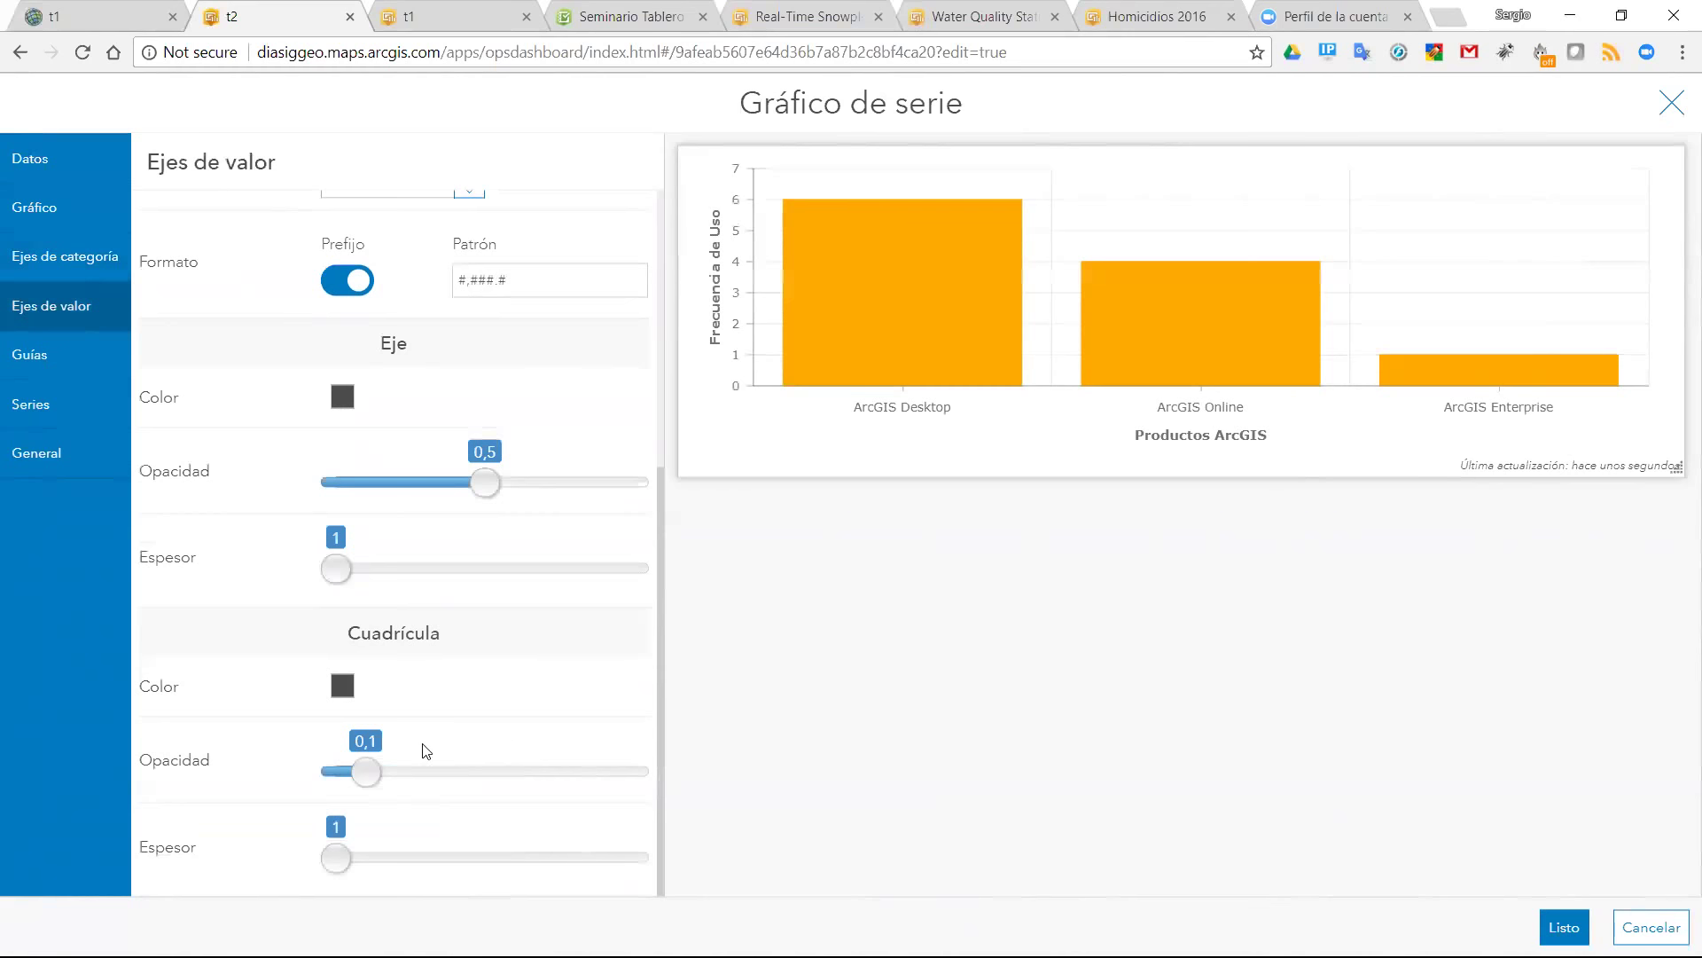
- Review the chart's guide settings and its series options, such as type, opacity, labels and bar colours
{"action": "scroll", "coordinate": [443, 768], "scroll_direction": "up", "scroll_amount": 5}
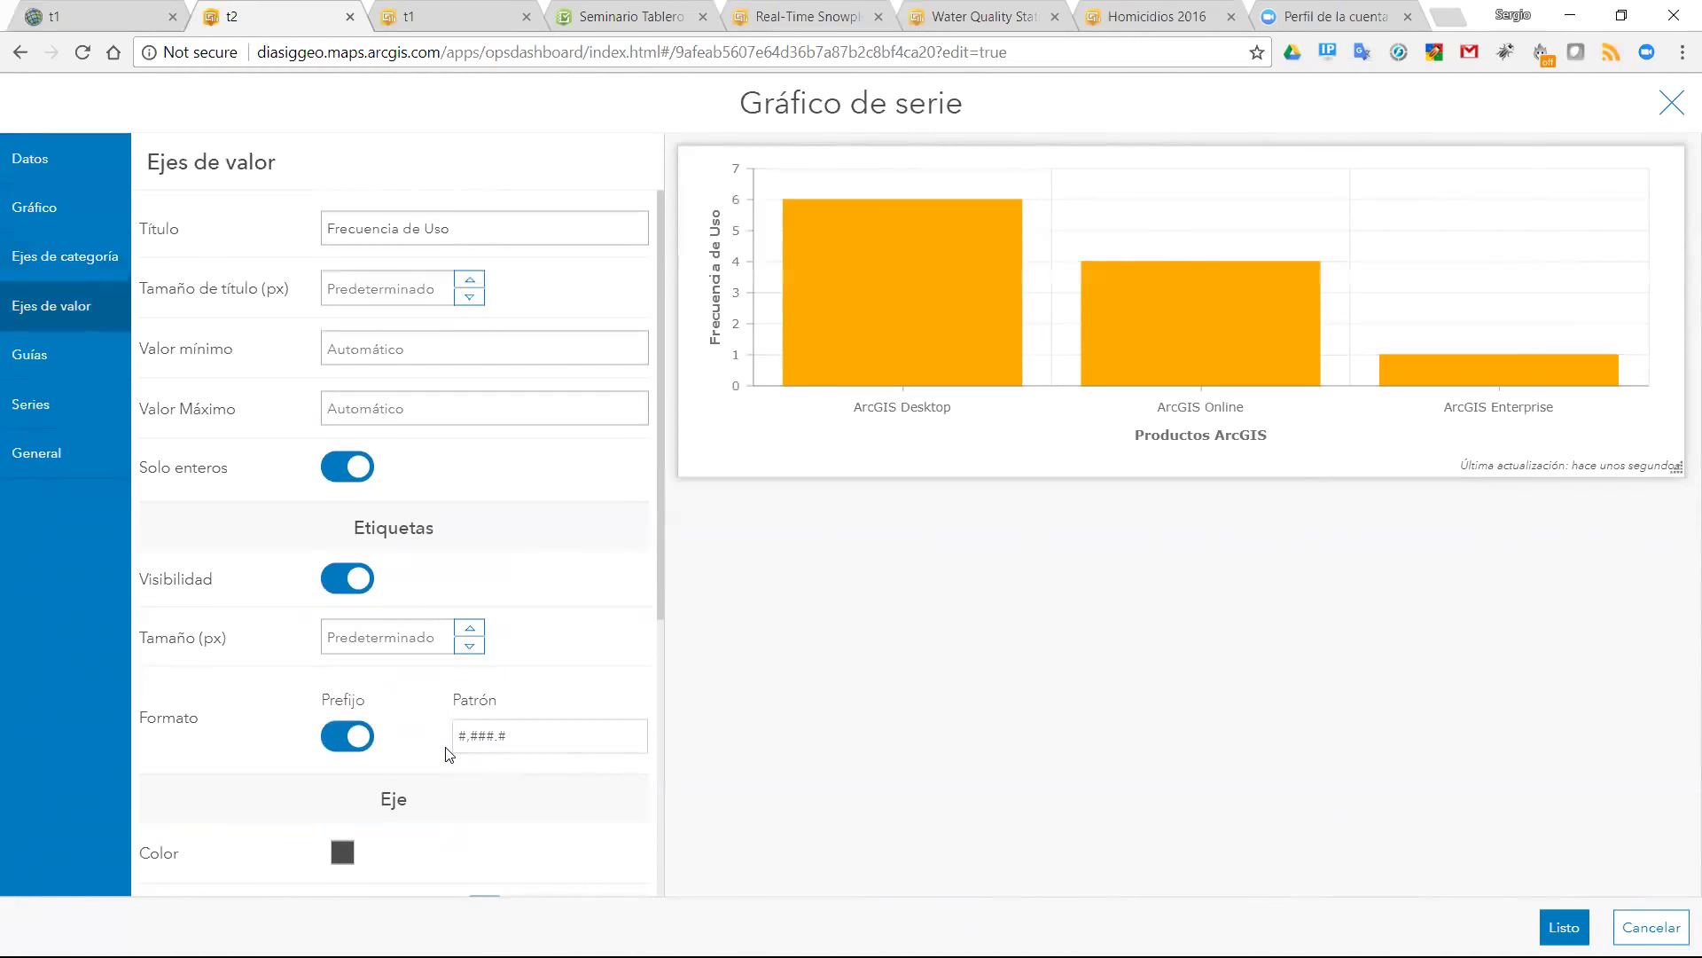
{"action": "left_click", "coordinate": [47, 358]}
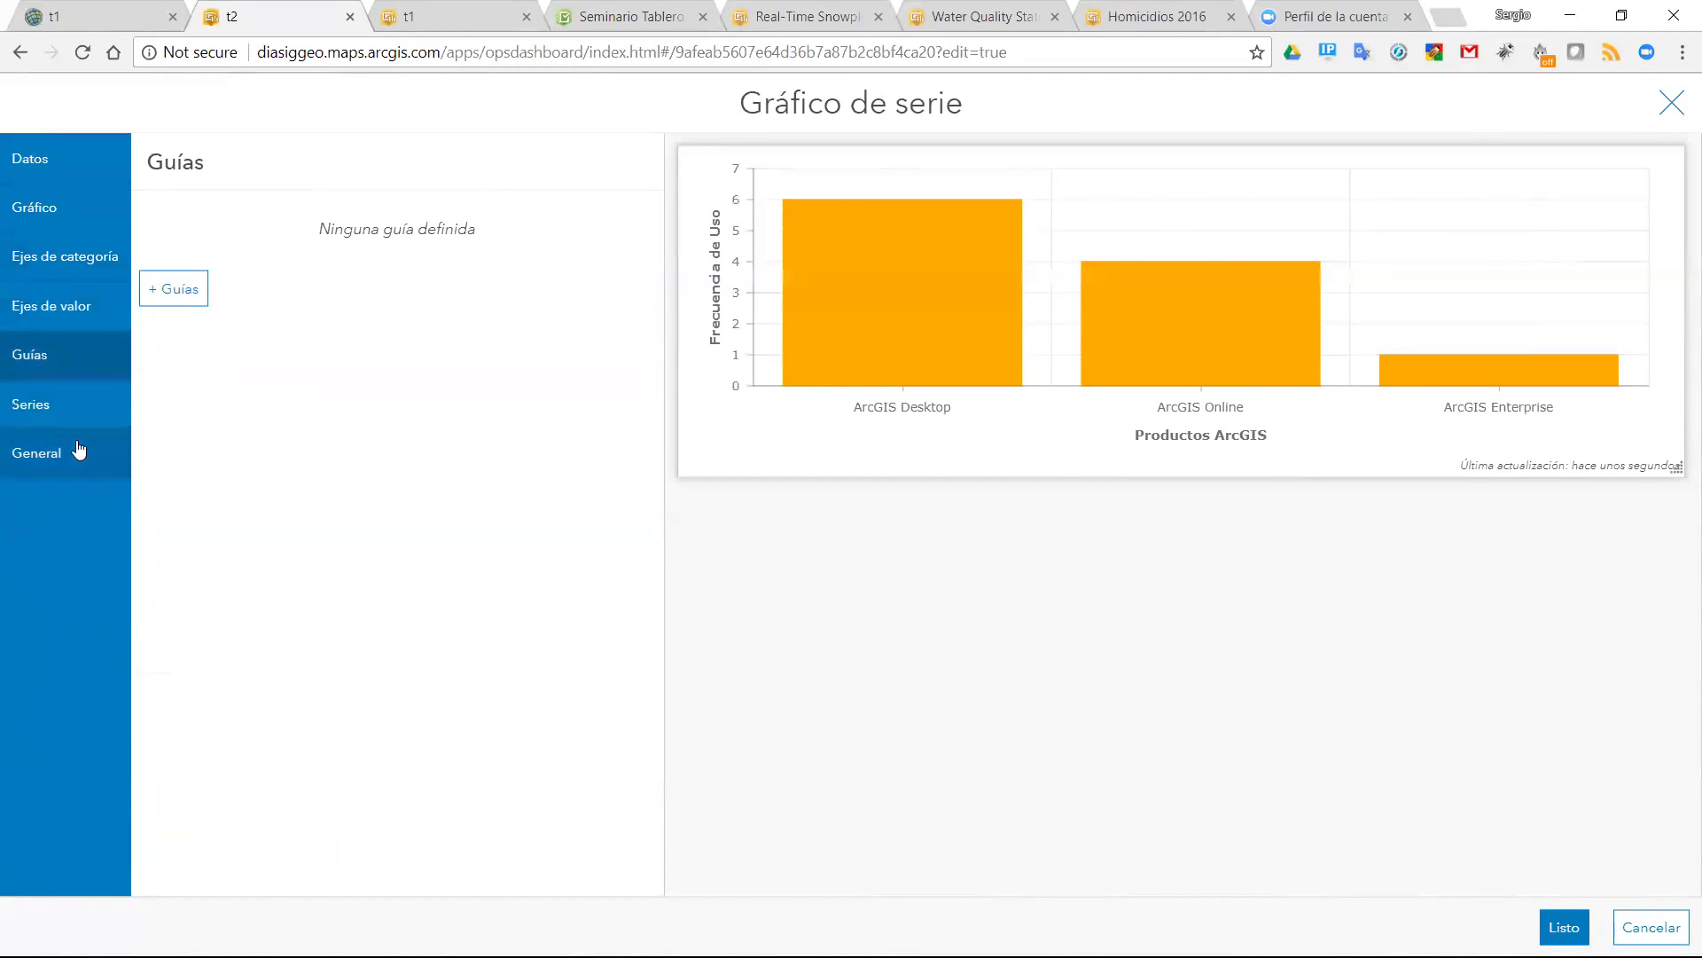
{"action": "left_click", "coordinate": [41, 404]}
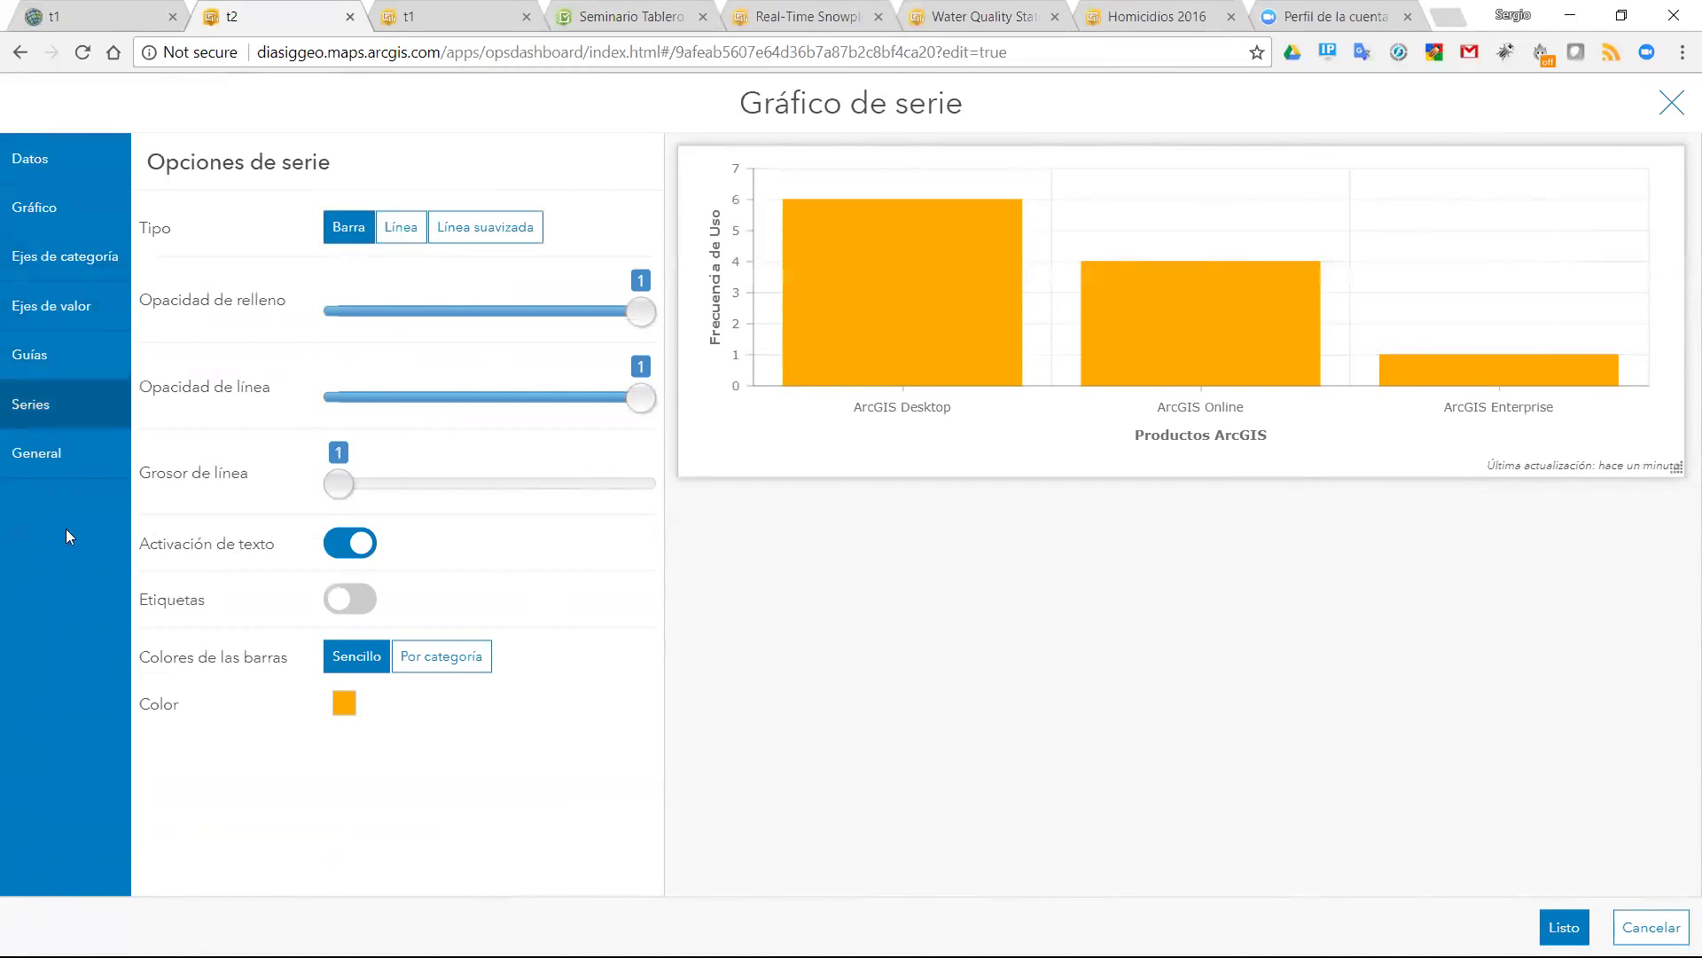
- Name the series chart element "Uso de Productos ArcGIS" in its general options
{"action": "left_click", "coordinate": [53, 455]}
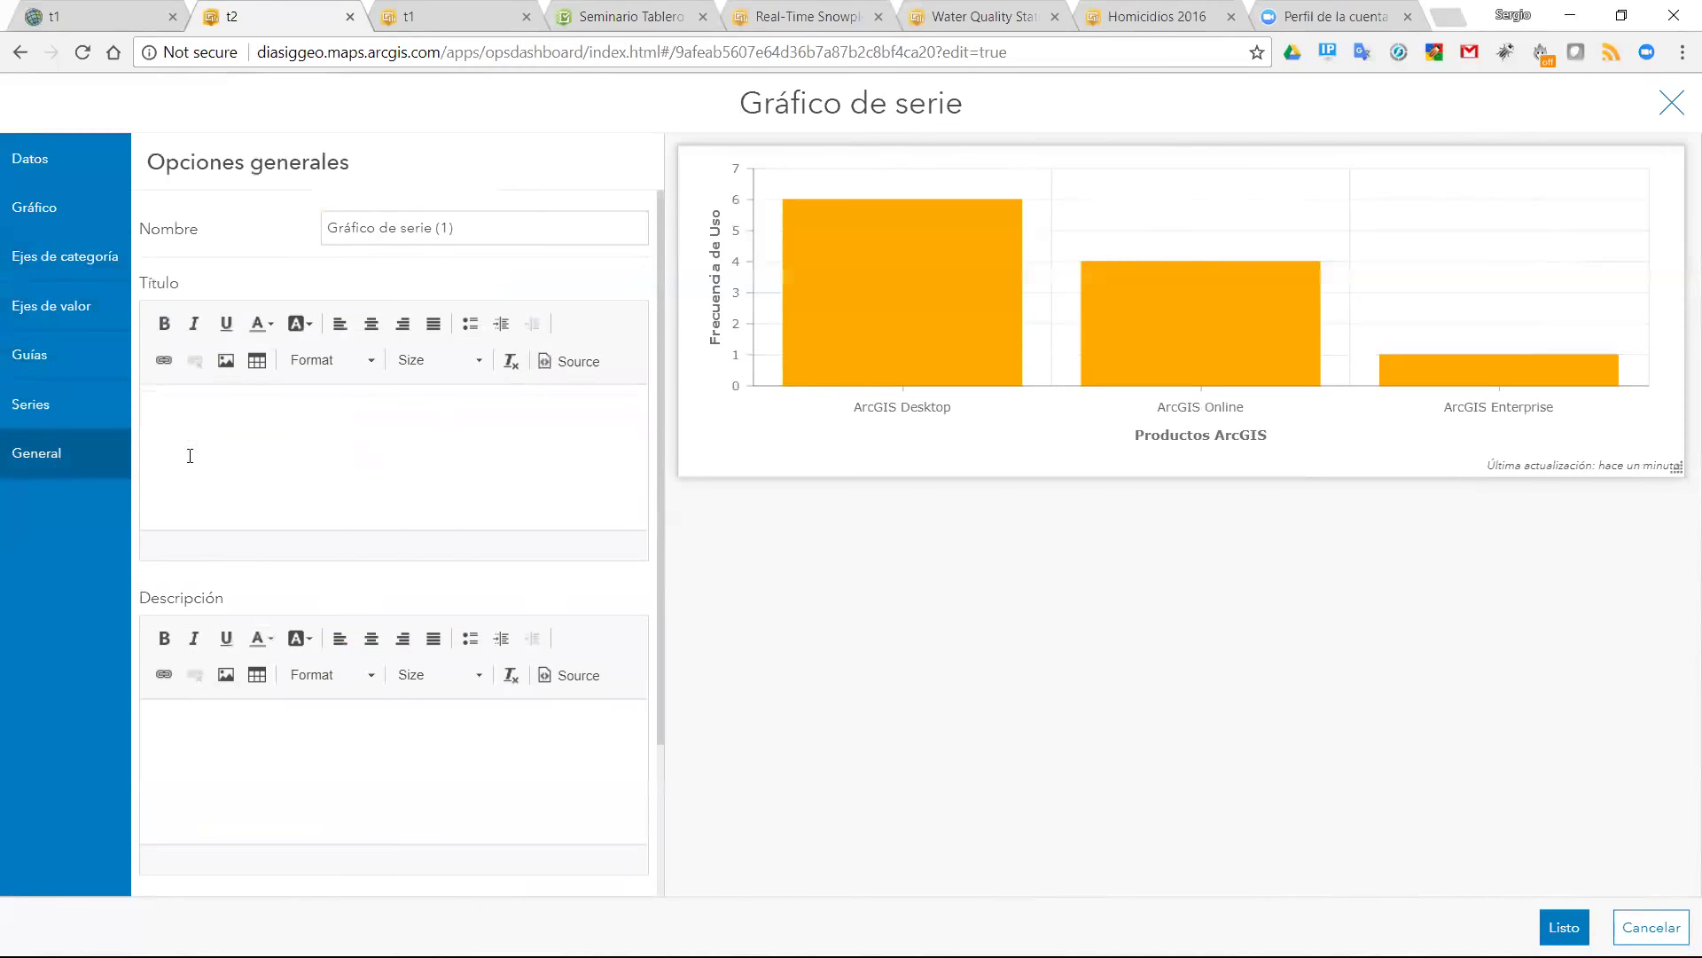
{"action": "left_click", "coordinate": [482, 227]}
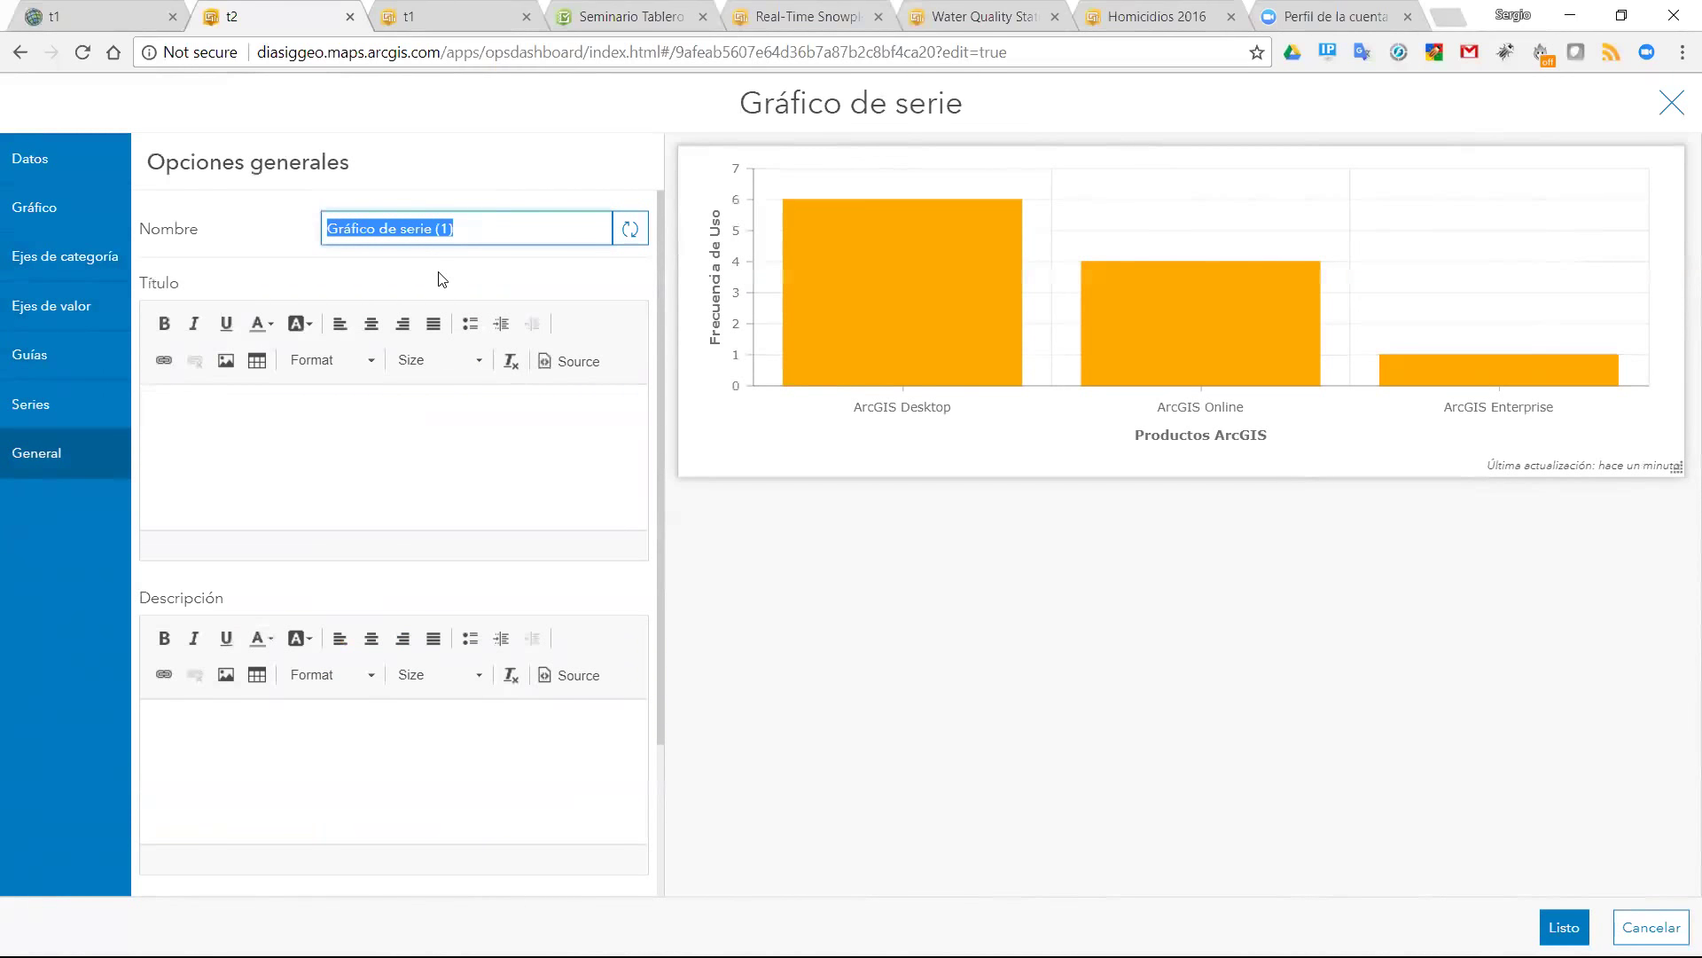
{"action": "type", "text": "Us"}
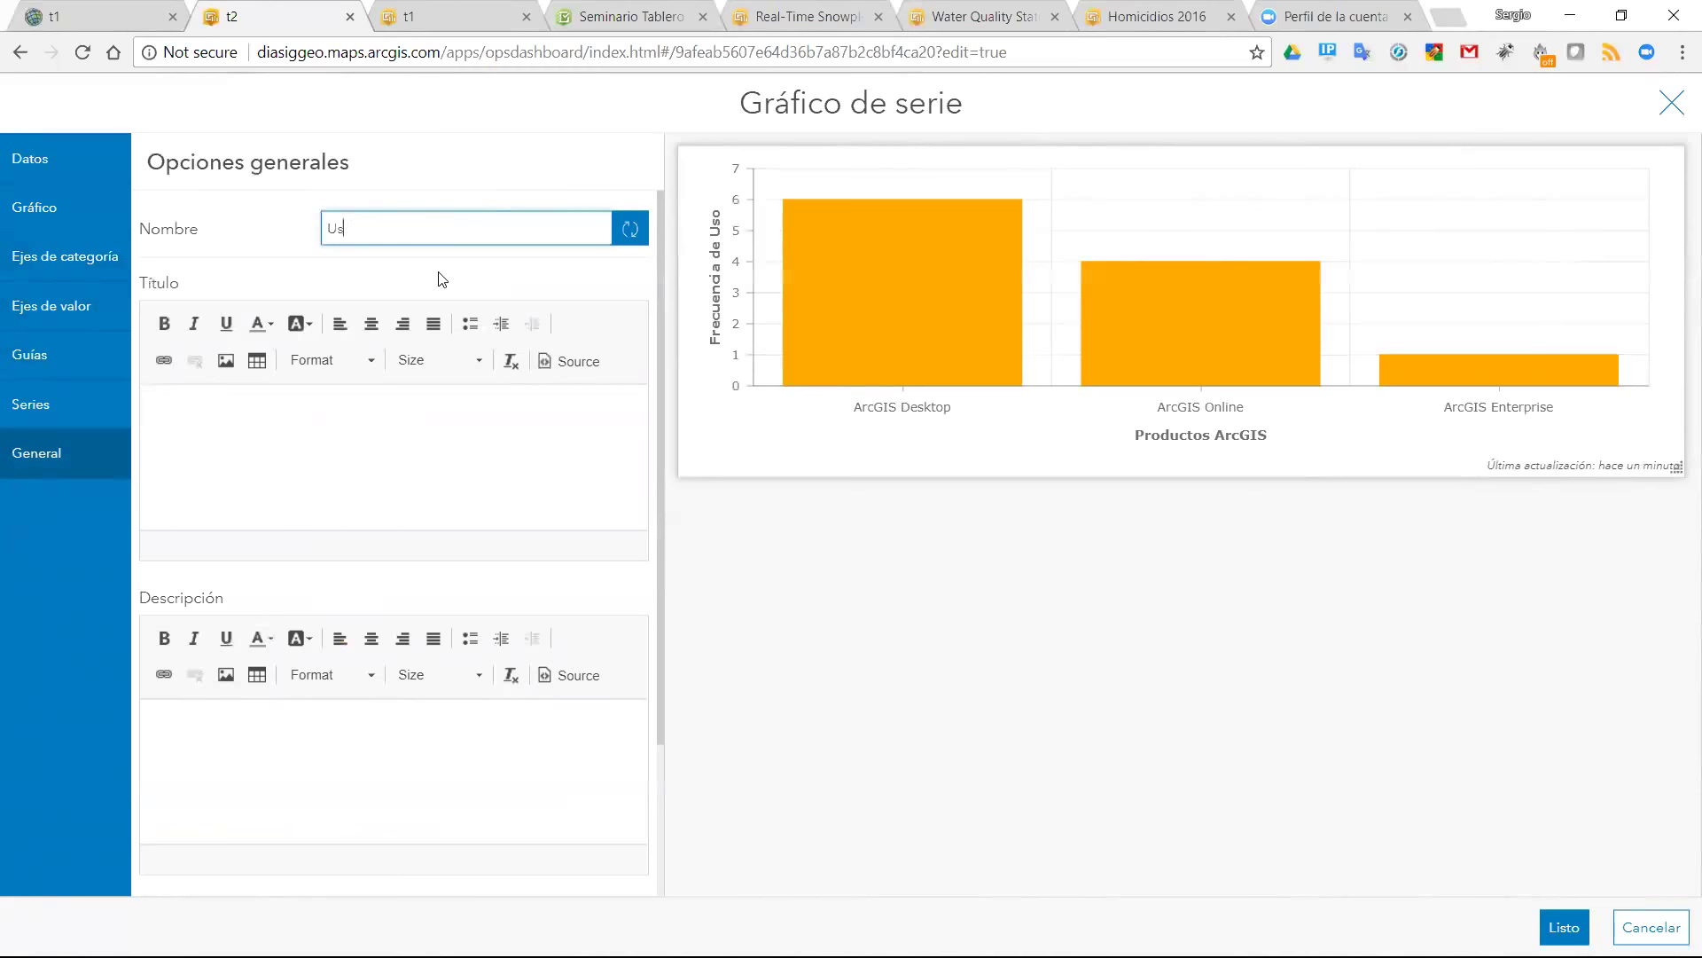
{"action": "type", "text": "o de Productos ARcGIS"}
- Give the chart the centred title "Utilización de Productos ArcGIS" and finish its configuration
{"action": "left_click", "coordinate": [427, 436]}
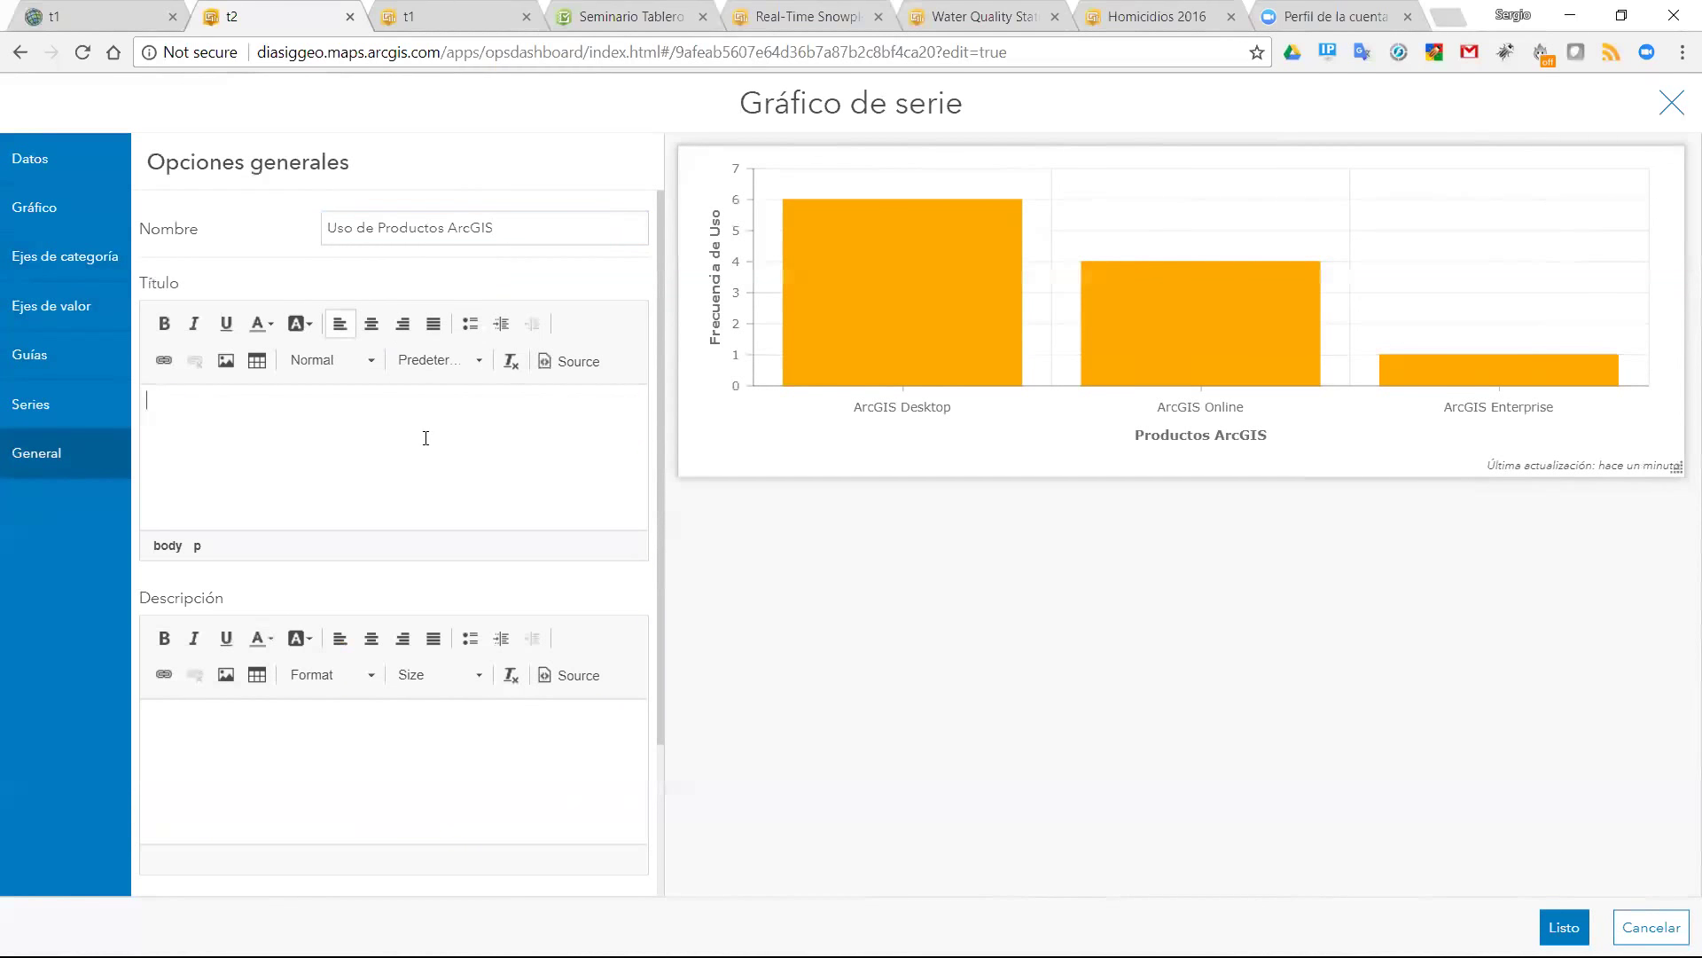
{"action": "type", "text": "Utiliz"}
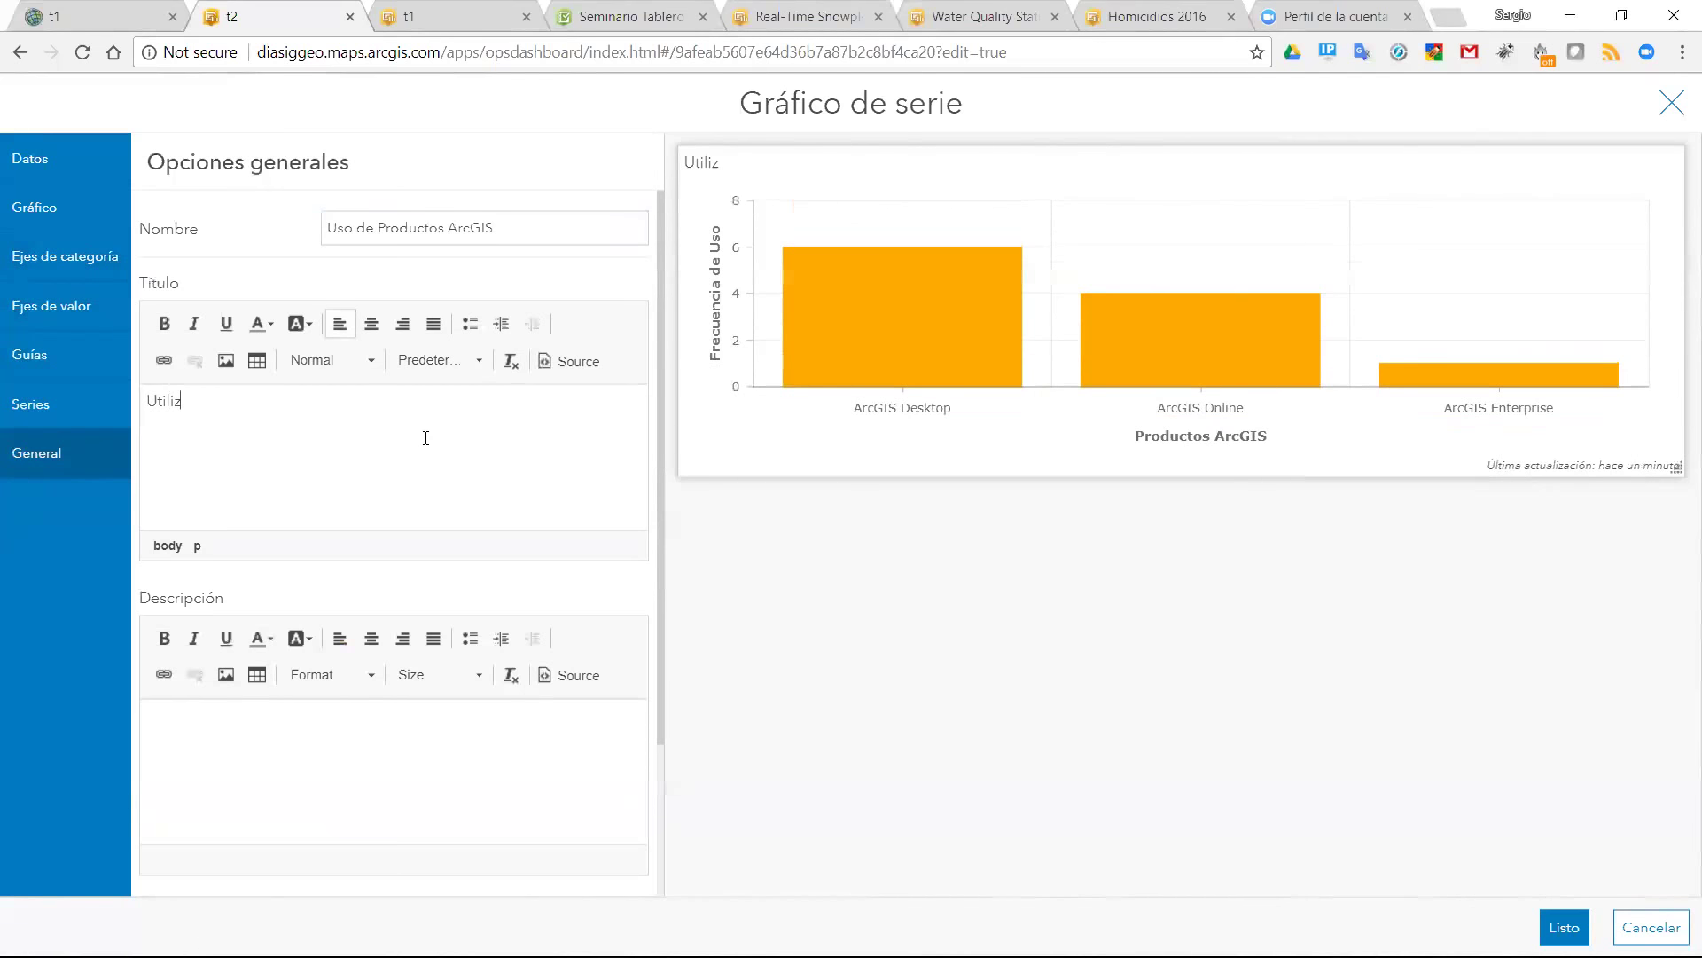
{"action": "type", "text": "ación de Productos ArcGIS"}
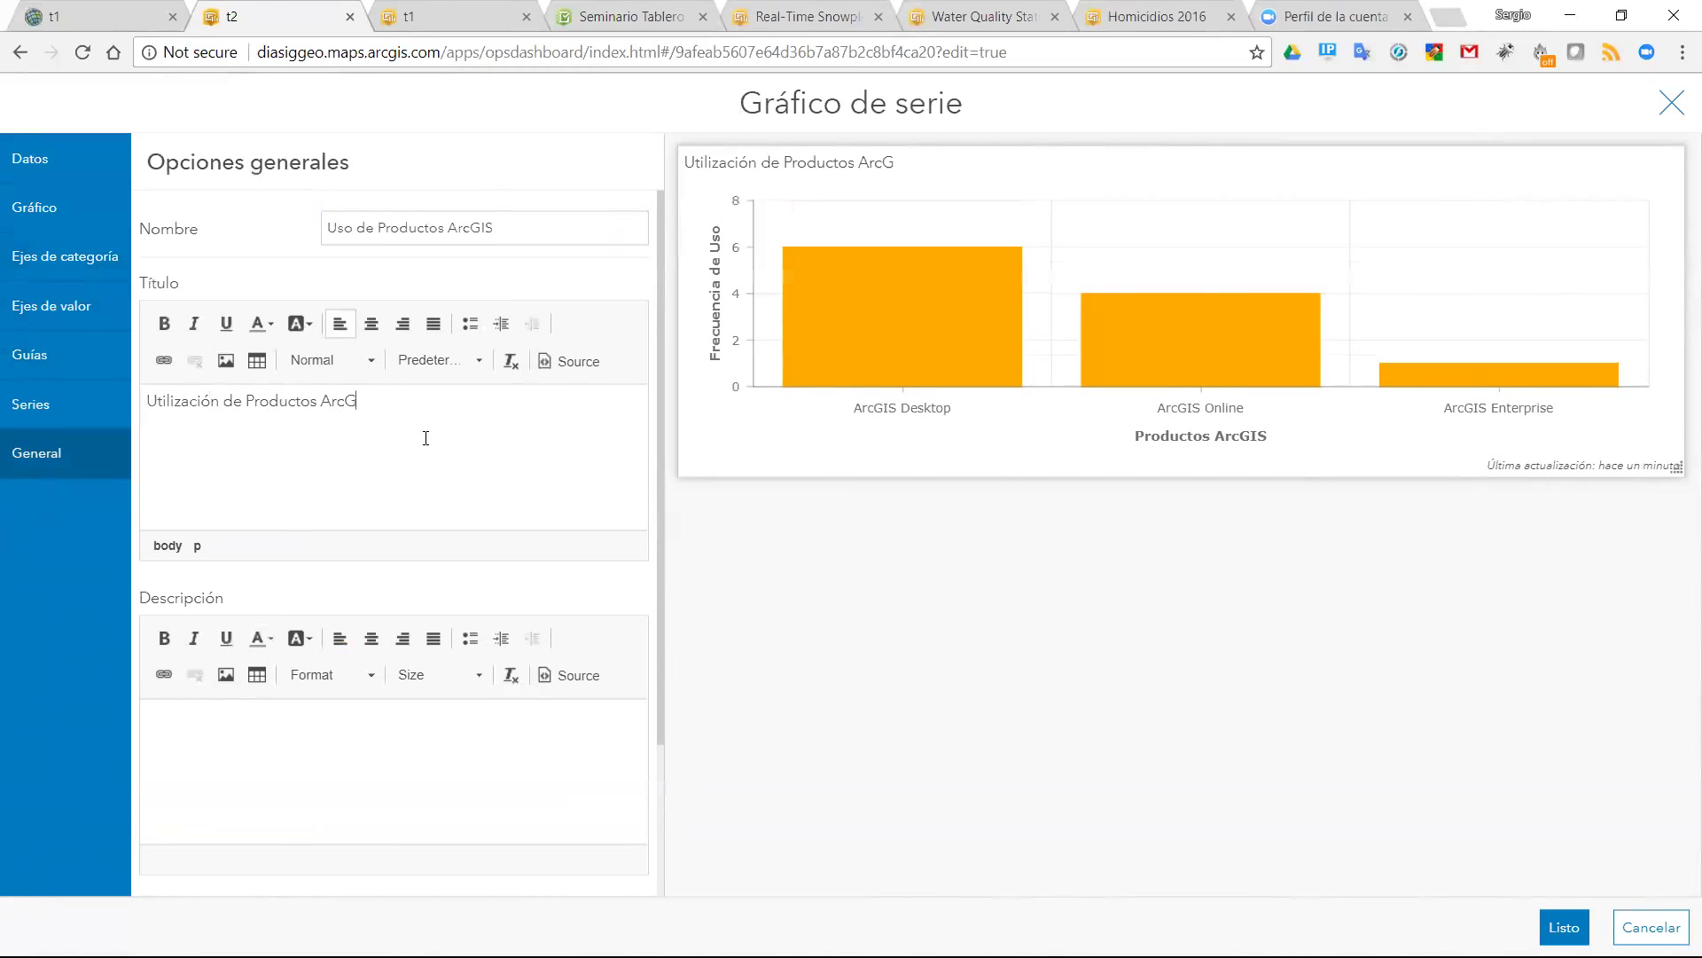
{"action": "left_click", "coordinate": [371, 324]}
{"action": "left_click", "coordinate": [1564, 926]}
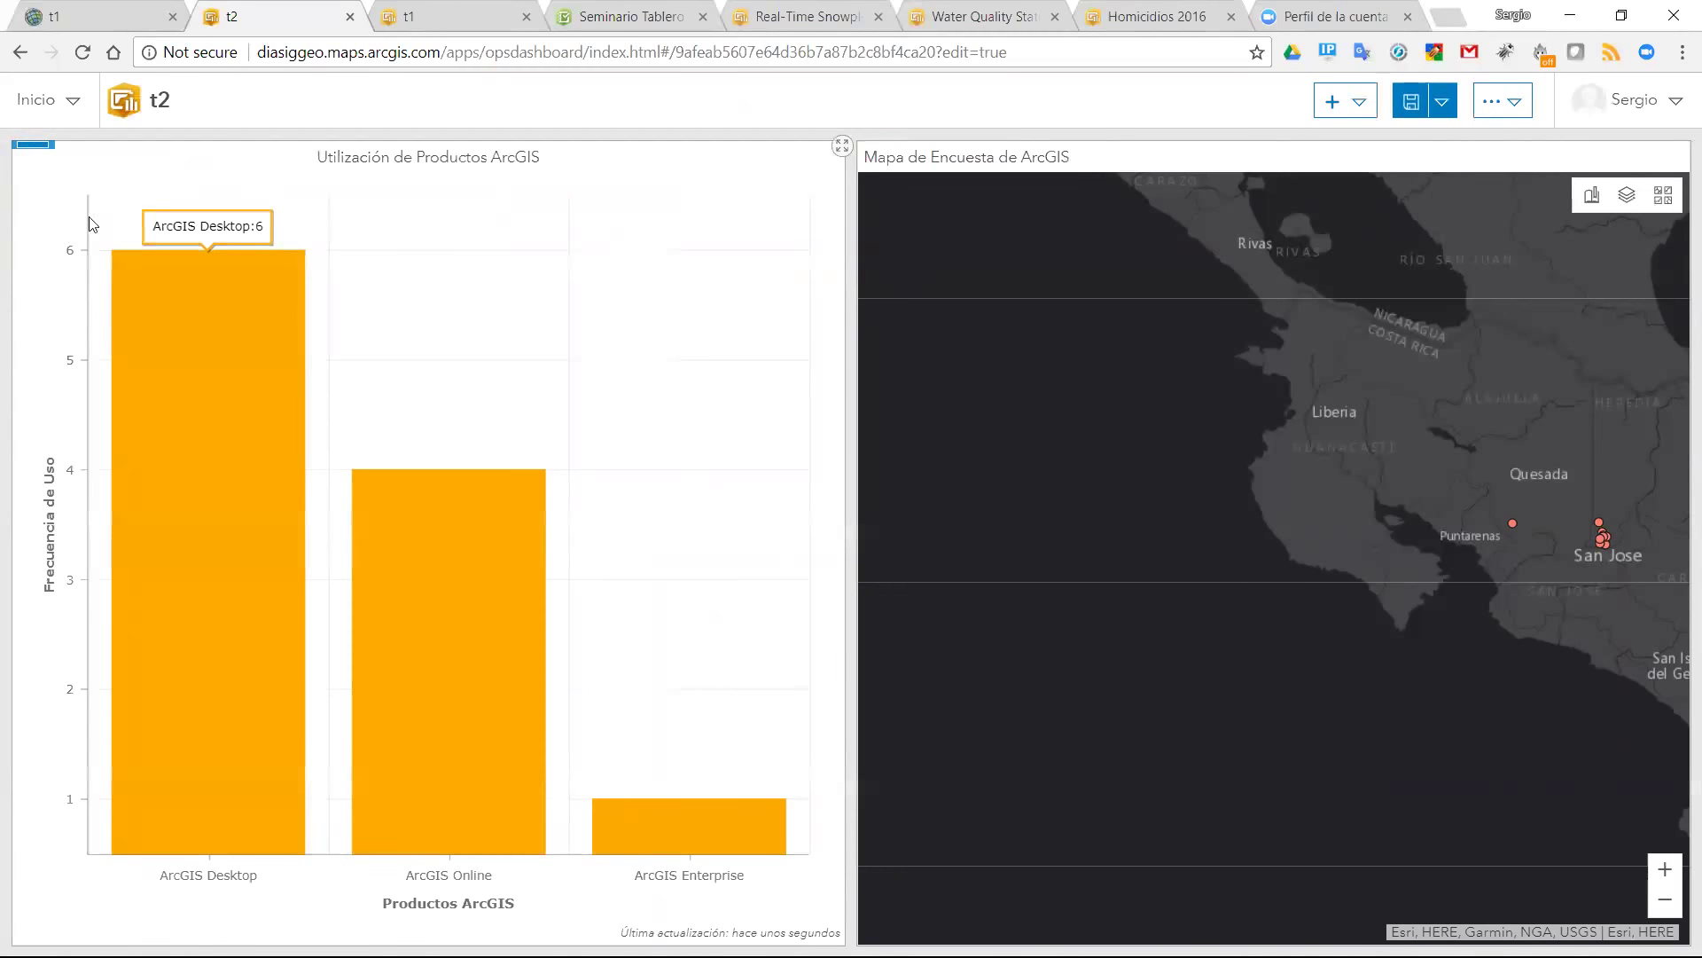
- Dock the product usage chart below the survey map and enlarge the map's share of the dashboard height
{"action": "mouse_move", "coordinate": [27, 151]}
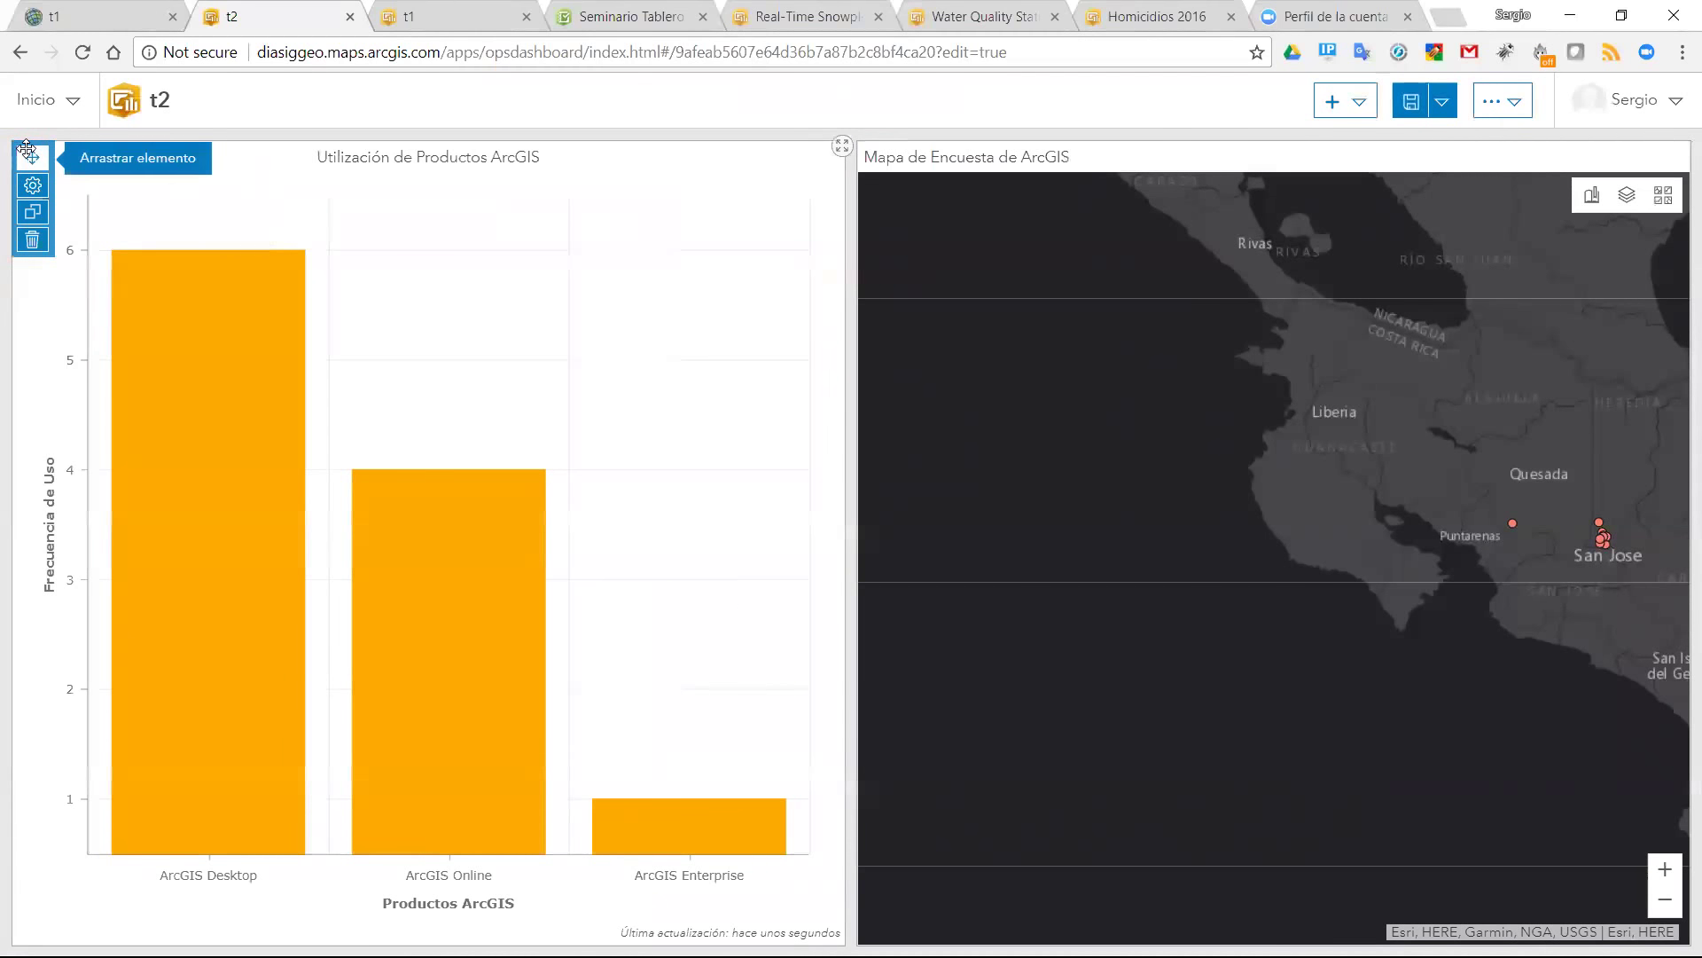
{"action": "mouse_move", "coordinate": [30, 156]}
{"action": "left_mouse_down"}
{"action": "mouse_move", "coordinate": [143, 268]}
{"action": "mouse_move", "coordinate": [761, 504]}
{"action": "mouse_move", "coordinate": [1440, 729]}
{"action": "mouse_move", "coordinate": [1307, 846]}
{"action": "mouse_move", "coordinate": [1276, 913]}
{"action": "left_mouse_up"}
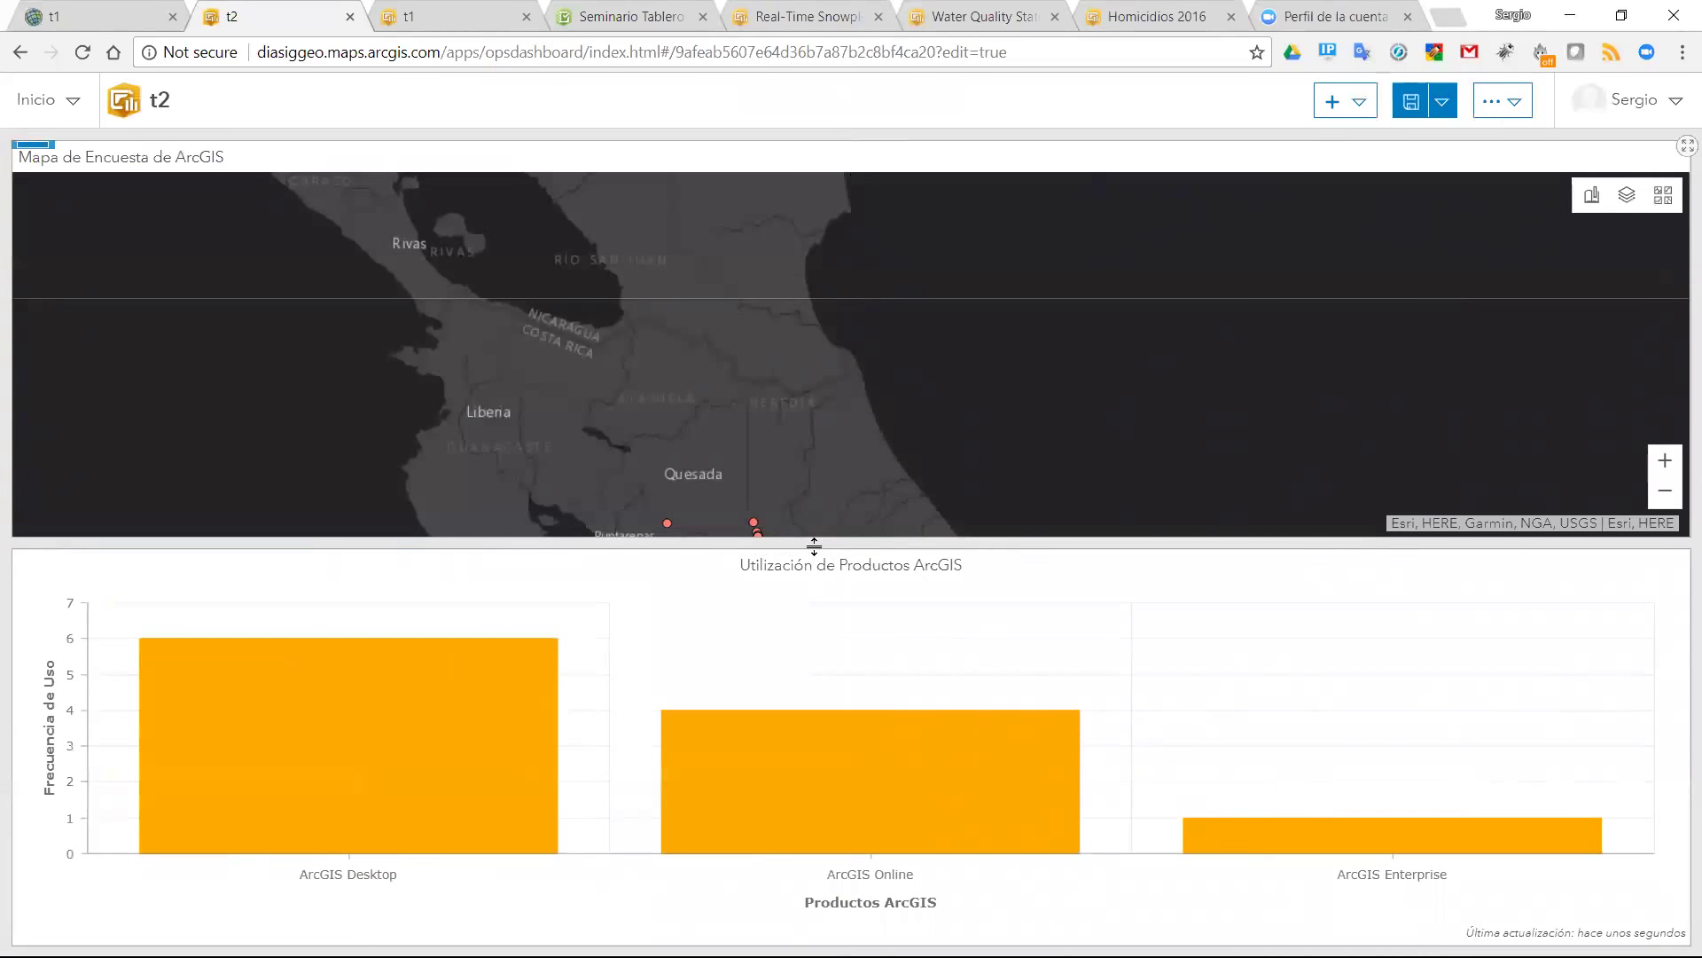
{"action": "mouse_move", "coordinate": [814, 544]}
{"action": "left_mouse_down"}
{"action": "mouse_move", "coordinate": [835, 739]}
{"action": "mouse_move", "coordinate": [855, 654]}
{"action": "mouse_move", "coordinate": [855, 673]}
{"action": "left_mouse_up"}
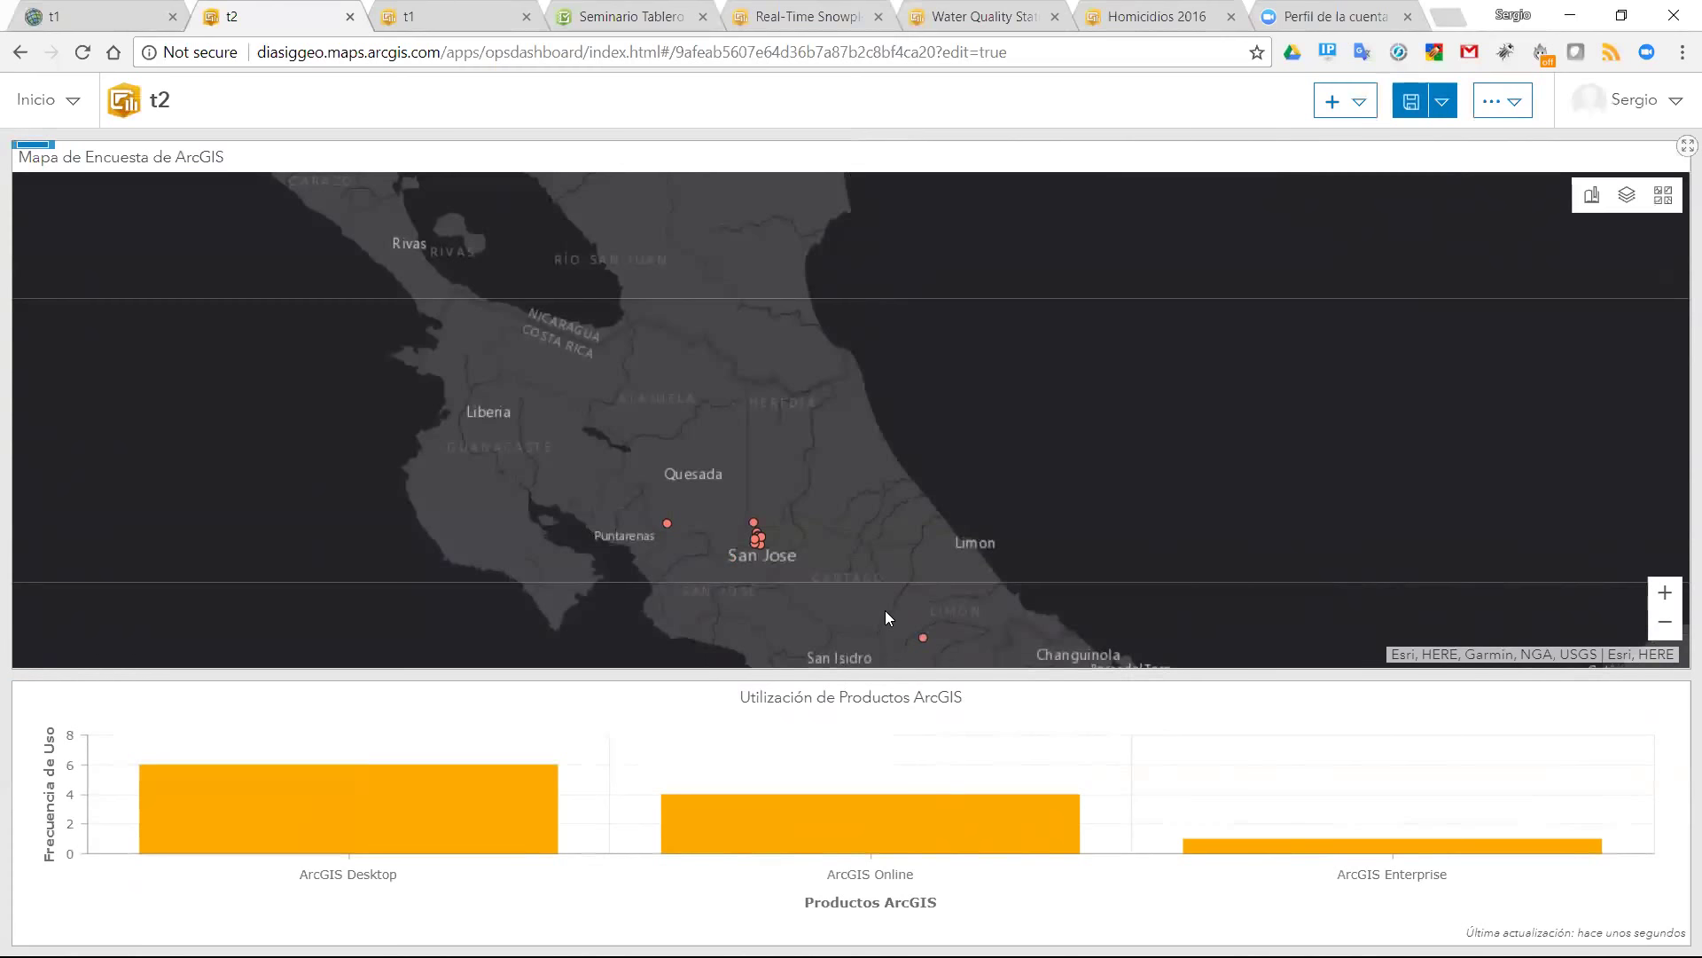
{"action": "scroll", "coordinate": [885, 610], "scroll_direction": "up", "scroll_amount": 2}
{"action": "scroll", "coordinate": [877, 532], "scroll_direction": "down", "scroll_amount": 2}
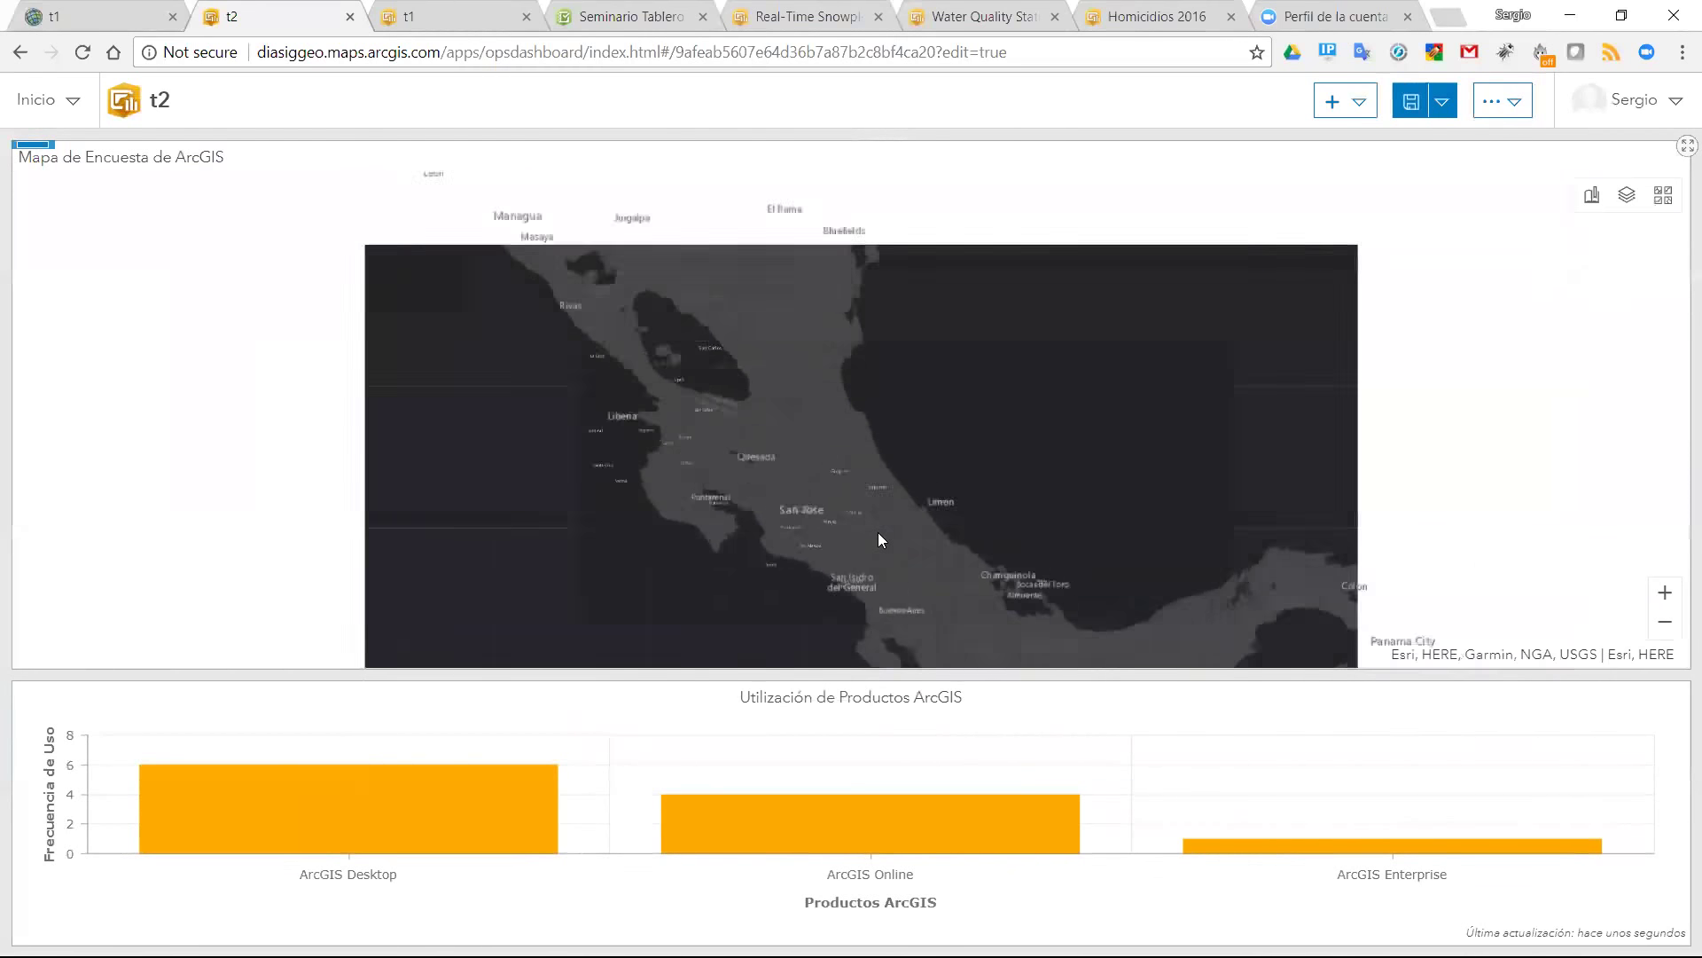
{"action": "left_click_drag", "start_coordinate": [878, 532], "coordinate": [997, 434]}
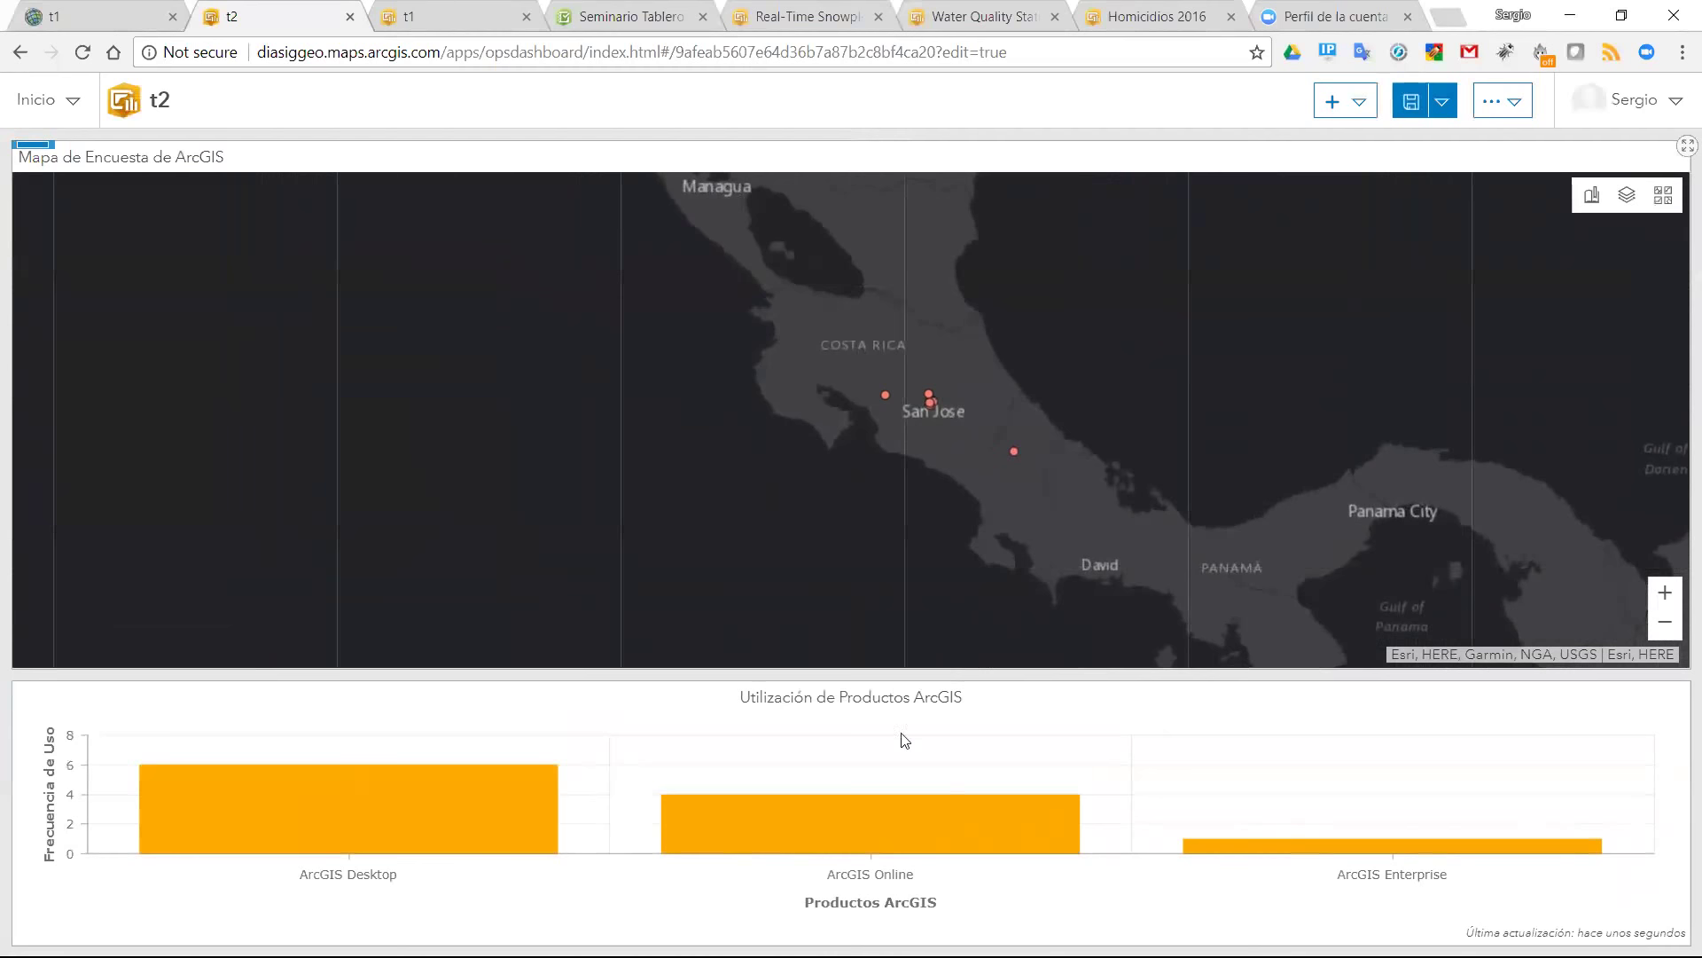
- Add a gauge based on the Seminario Tablero de Operaciones_Vista layer, keeping Recuento as its statistic
{"action": "left_click", "coordinate": [1343, 101]}
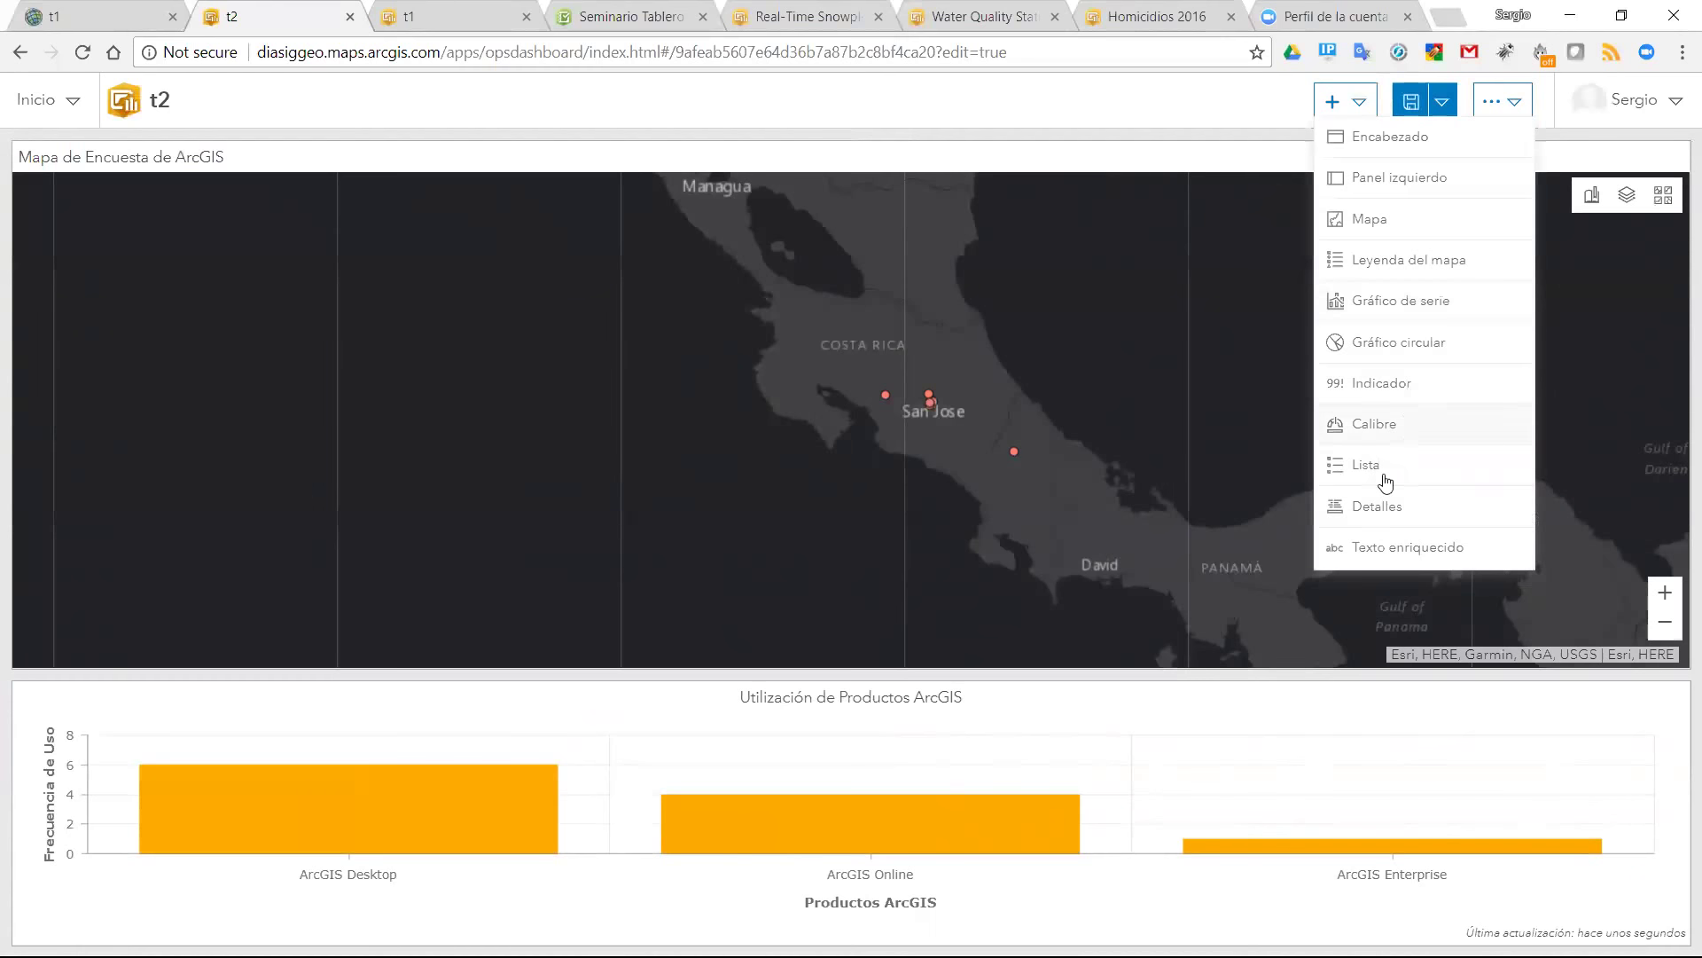
{"action": "left_click", "coordinate": [1367, 430]}
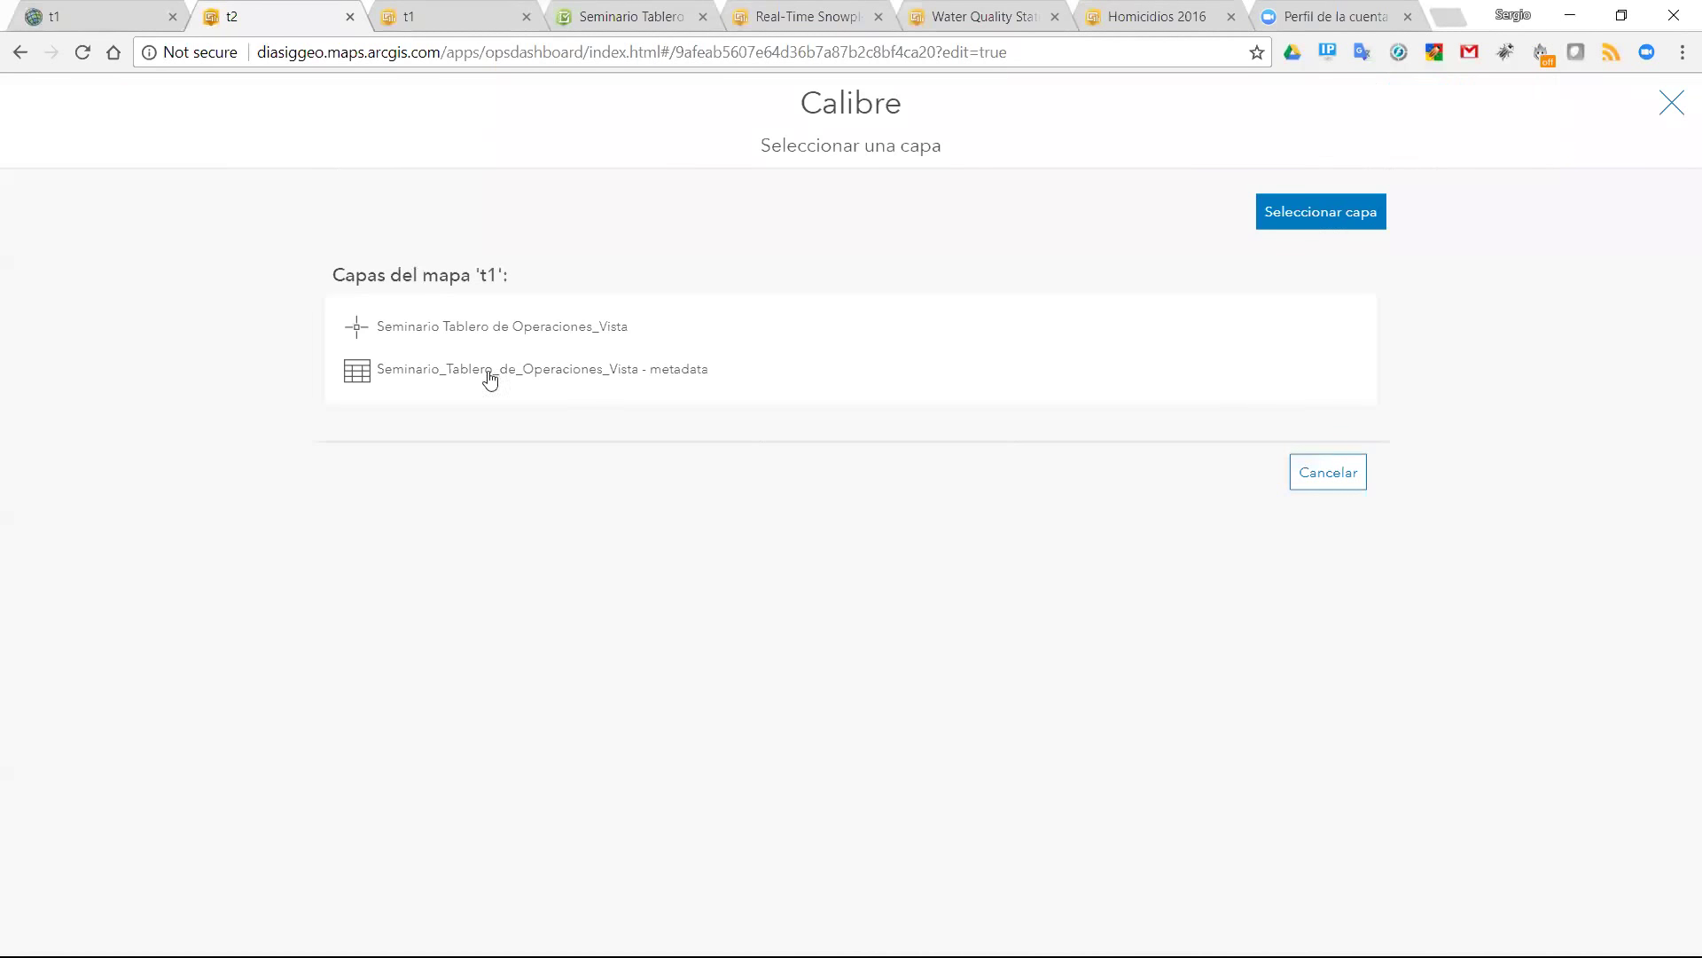
{"action": "left_click", "coordinate": [395, 329]}
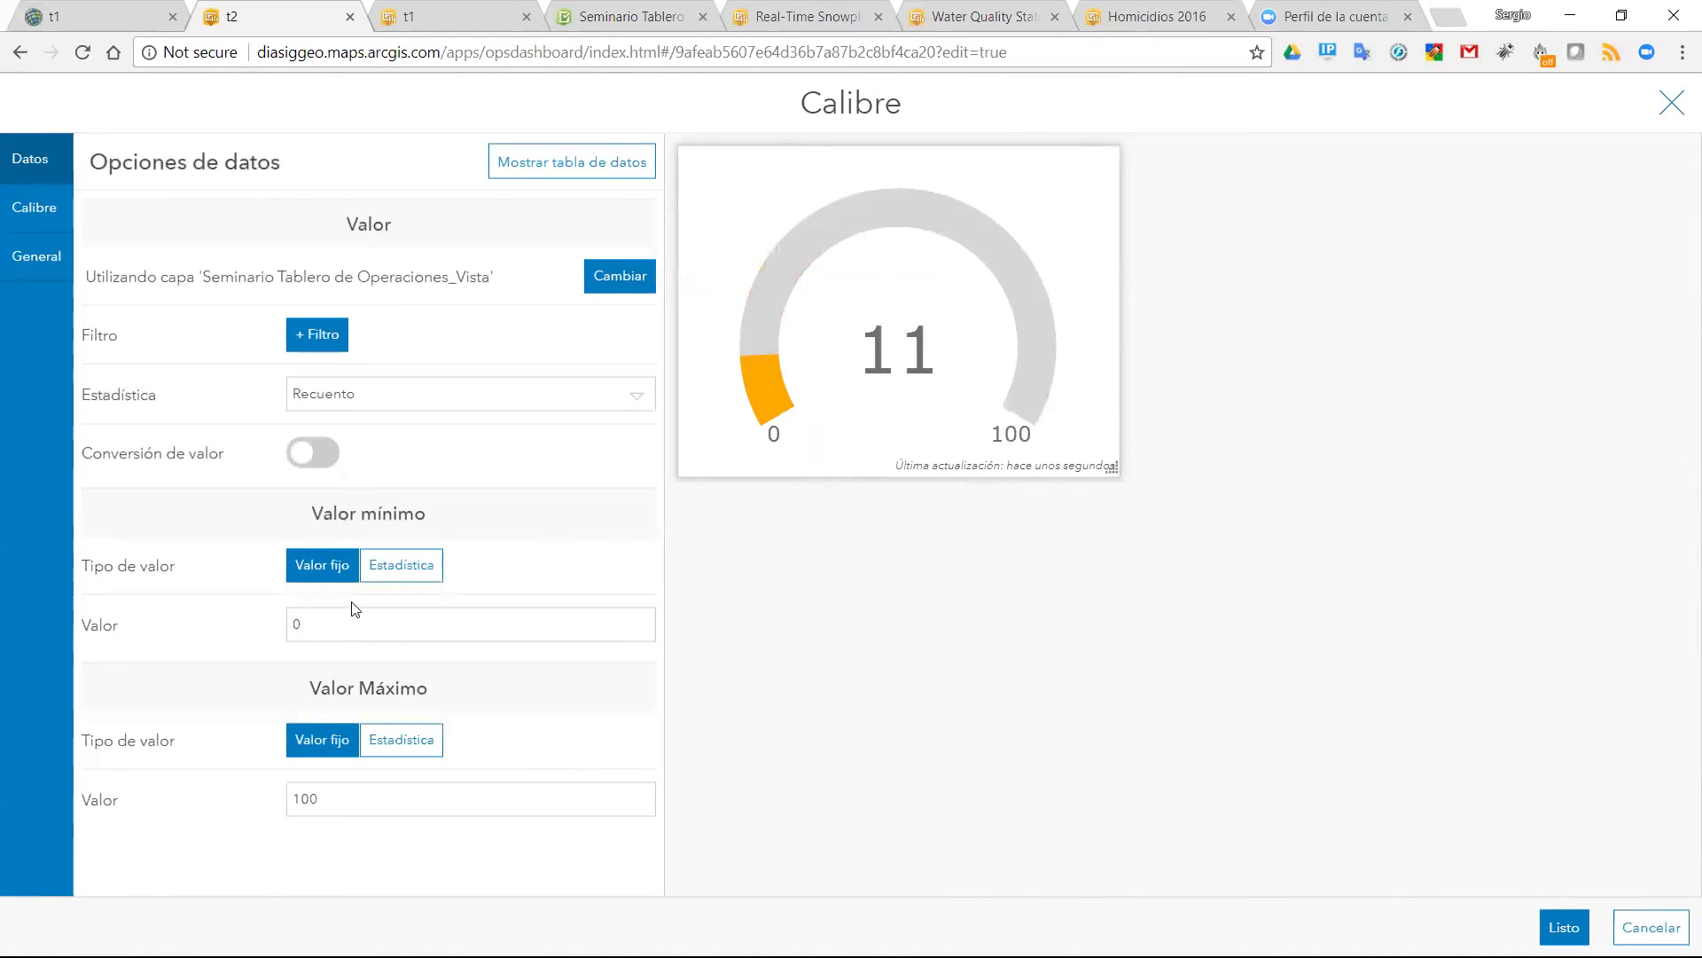
{"action": "left_click", "coordinate": [477, 405]}
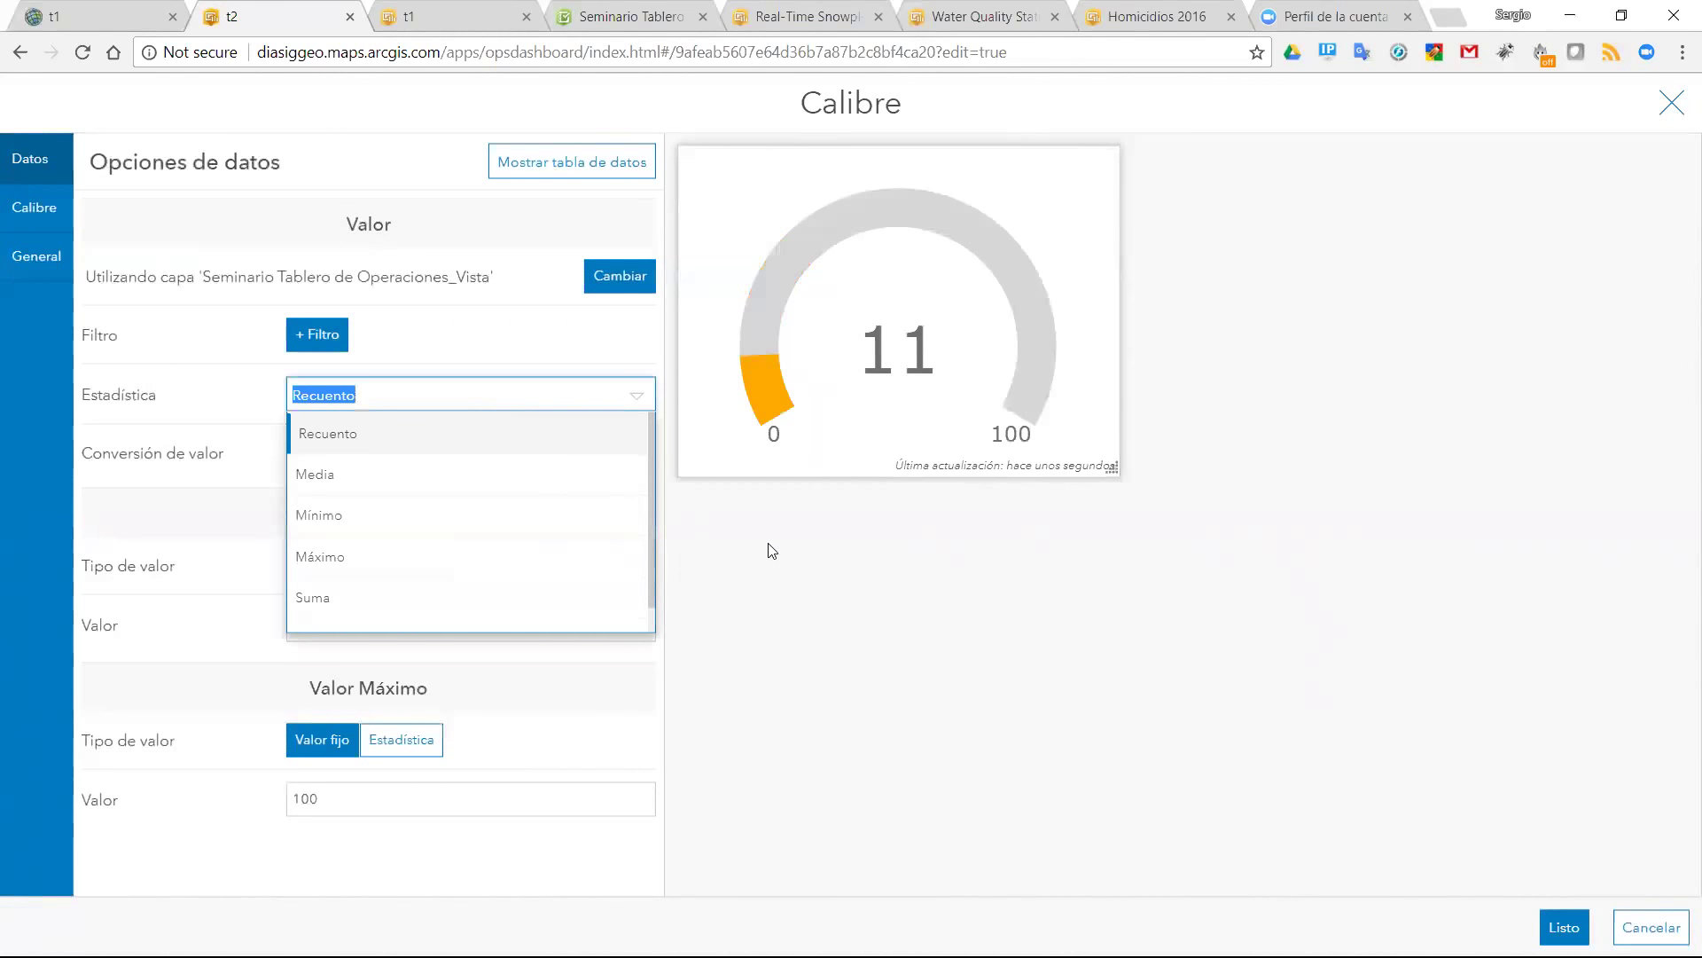
{"action": "left_click", "coordinate": [733, 538]}
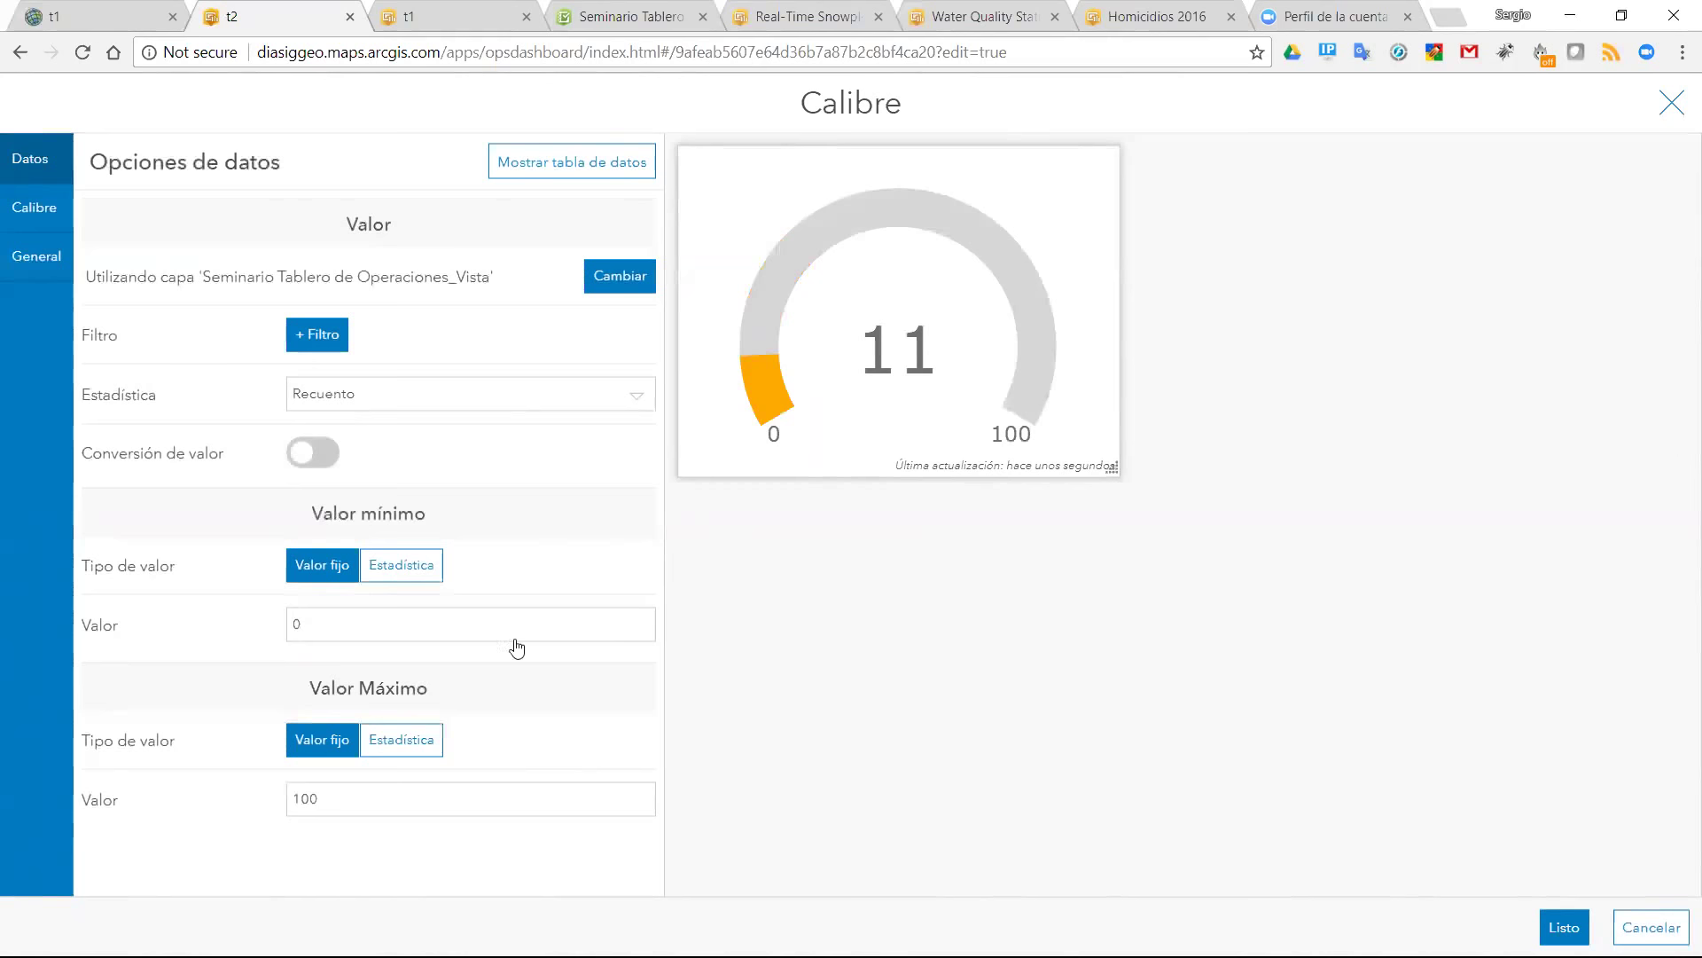
- Set the gauge's fixed maximum value to 40
{"action": "left_click", "coordinate": [427, 804]}
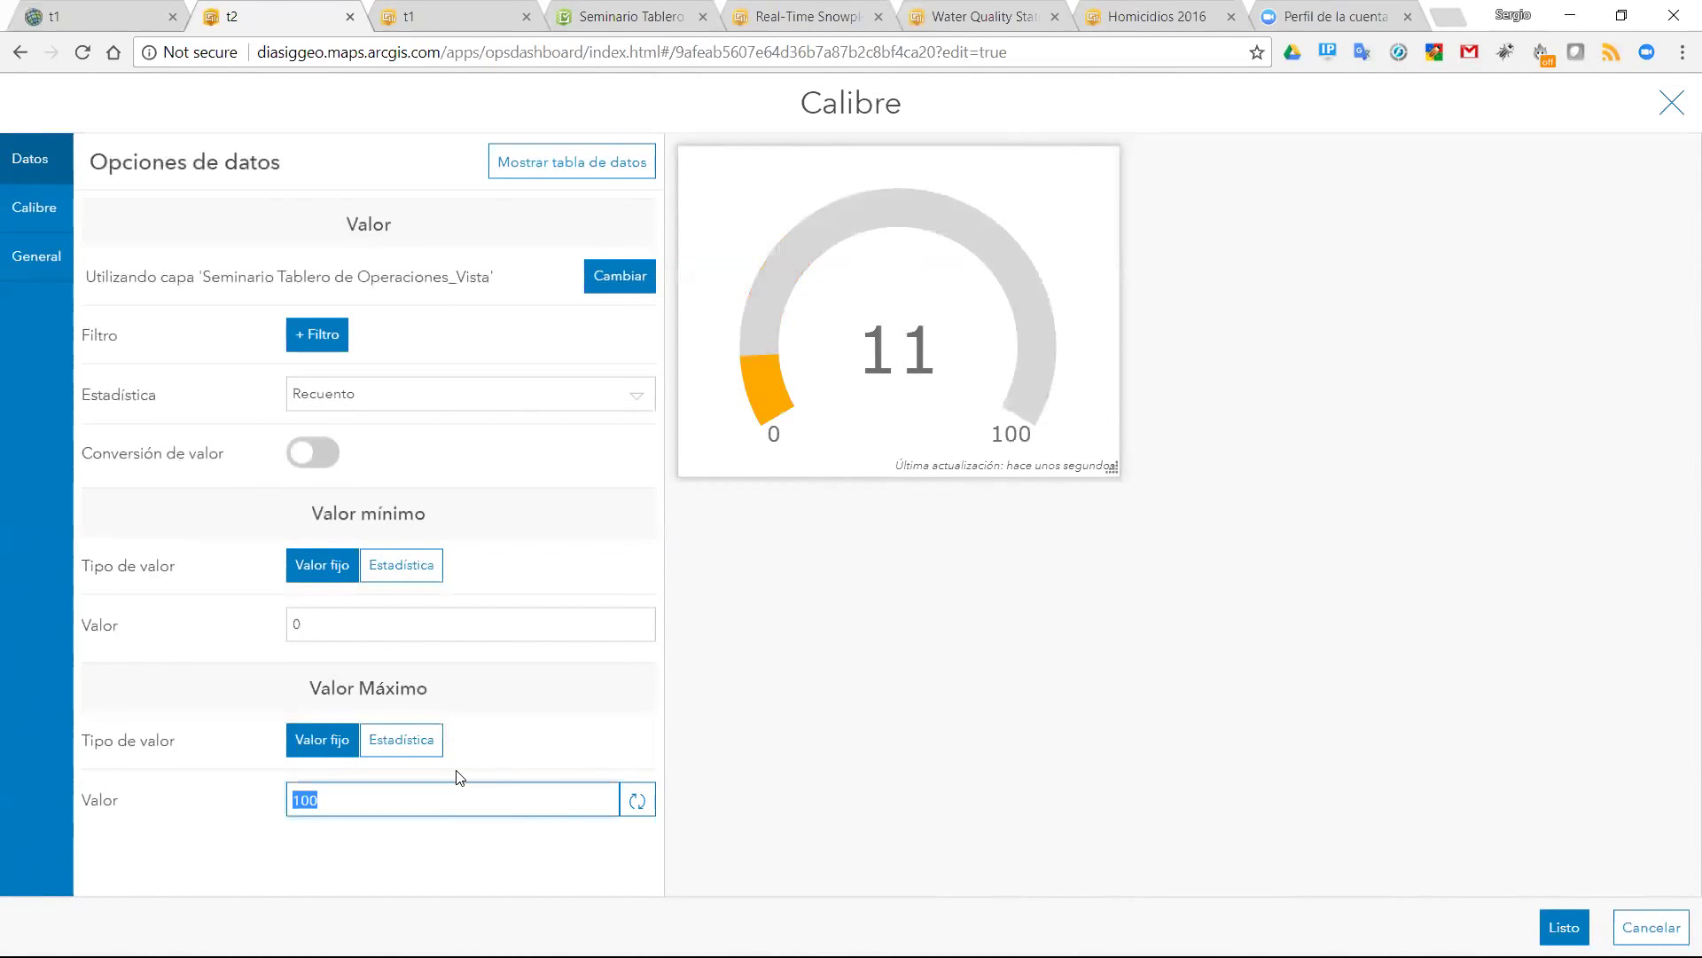
{"action": "type", "text": "40"}
{"action": "key", "text": "Return"}
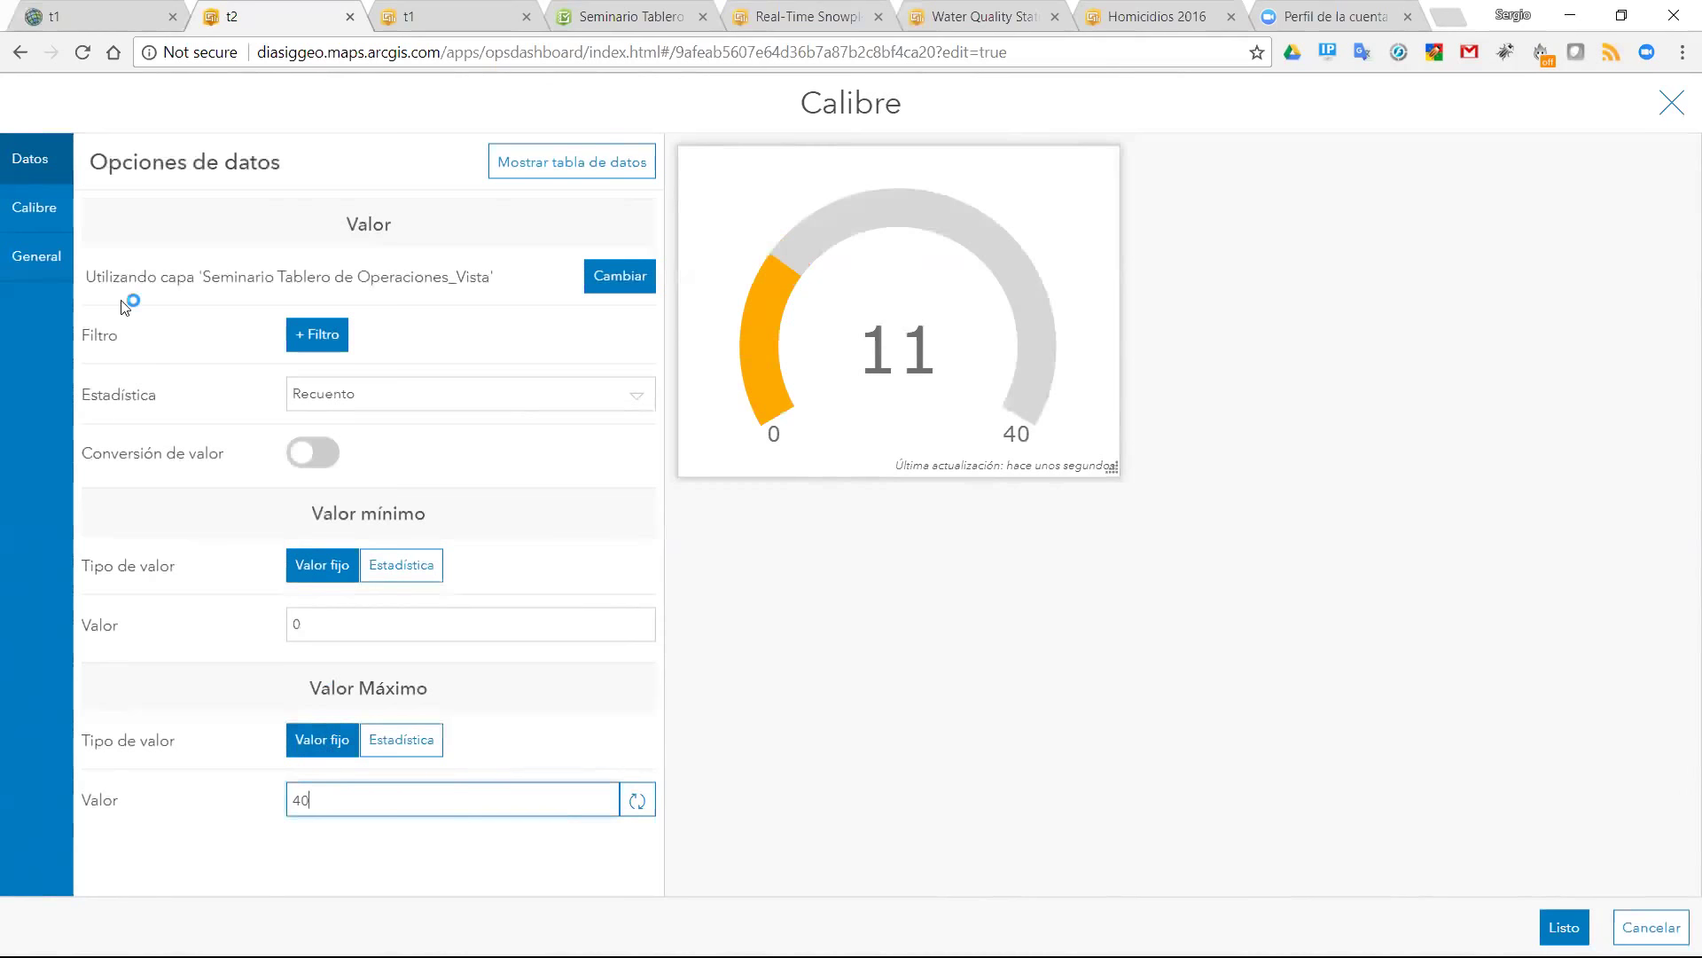
- Try the gauge's Metro style, and the Círculo, Herradura and Medio donut shapes in the Progreso style
{"action": "left_click", "coordinate": [24, 228]}
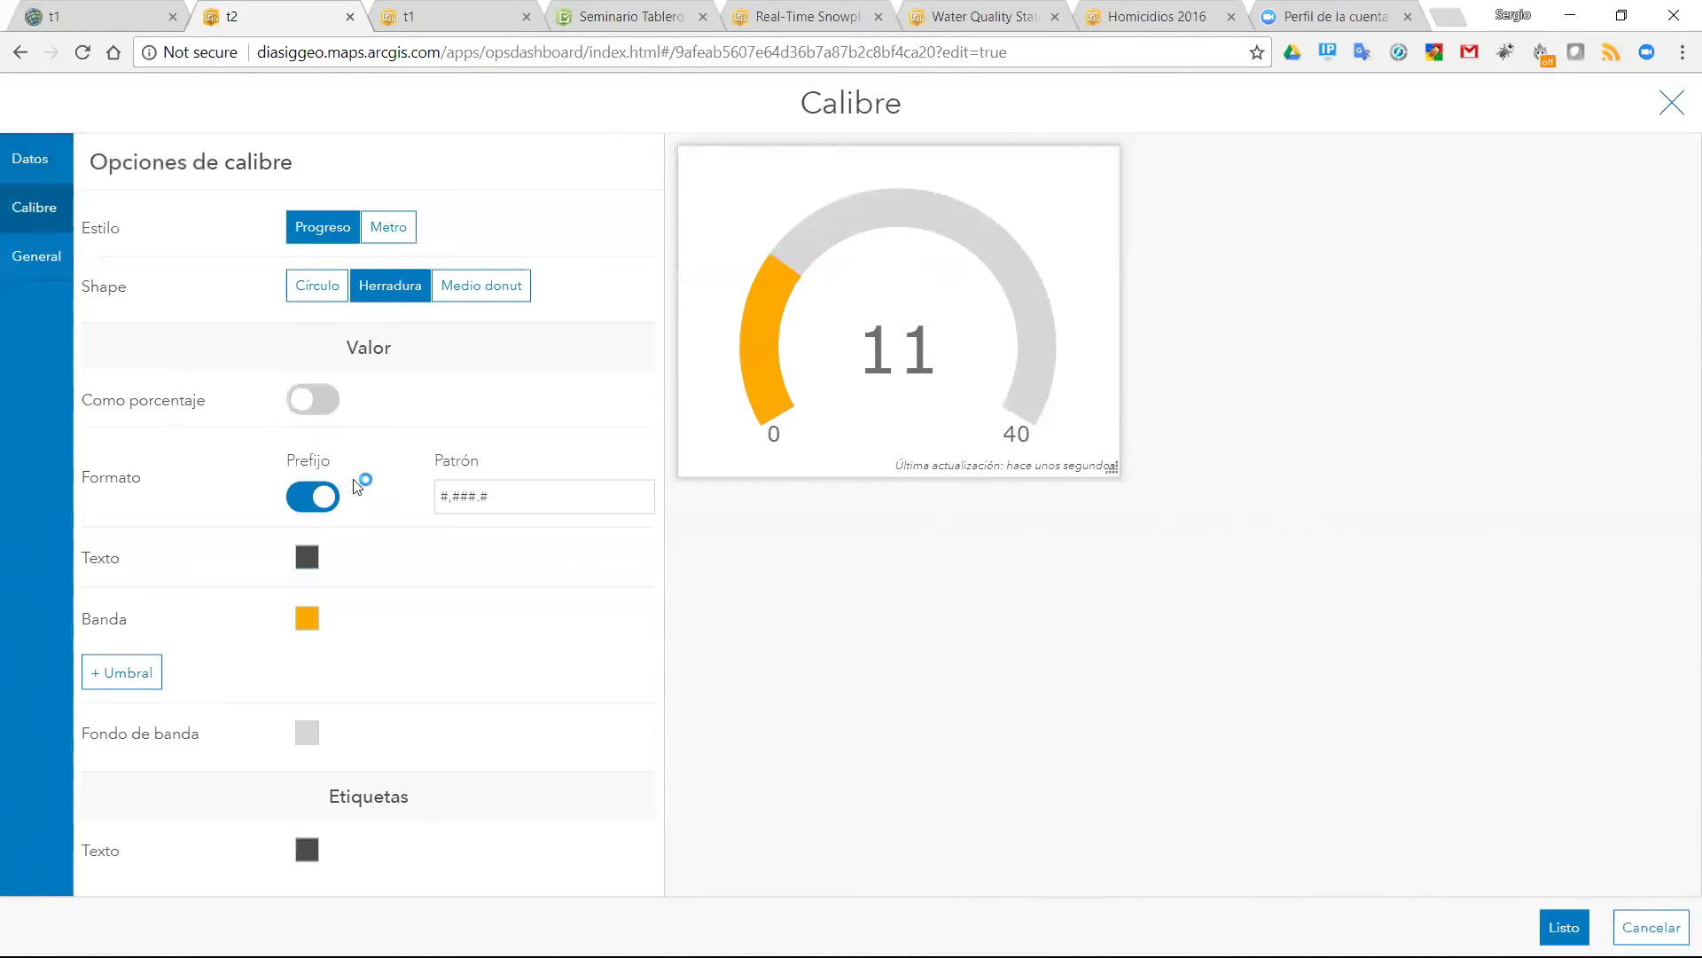
{"action": "left_click", "coordinate": [384, 235]}
{"action": "left_click", "coordinate": [384, 235]}
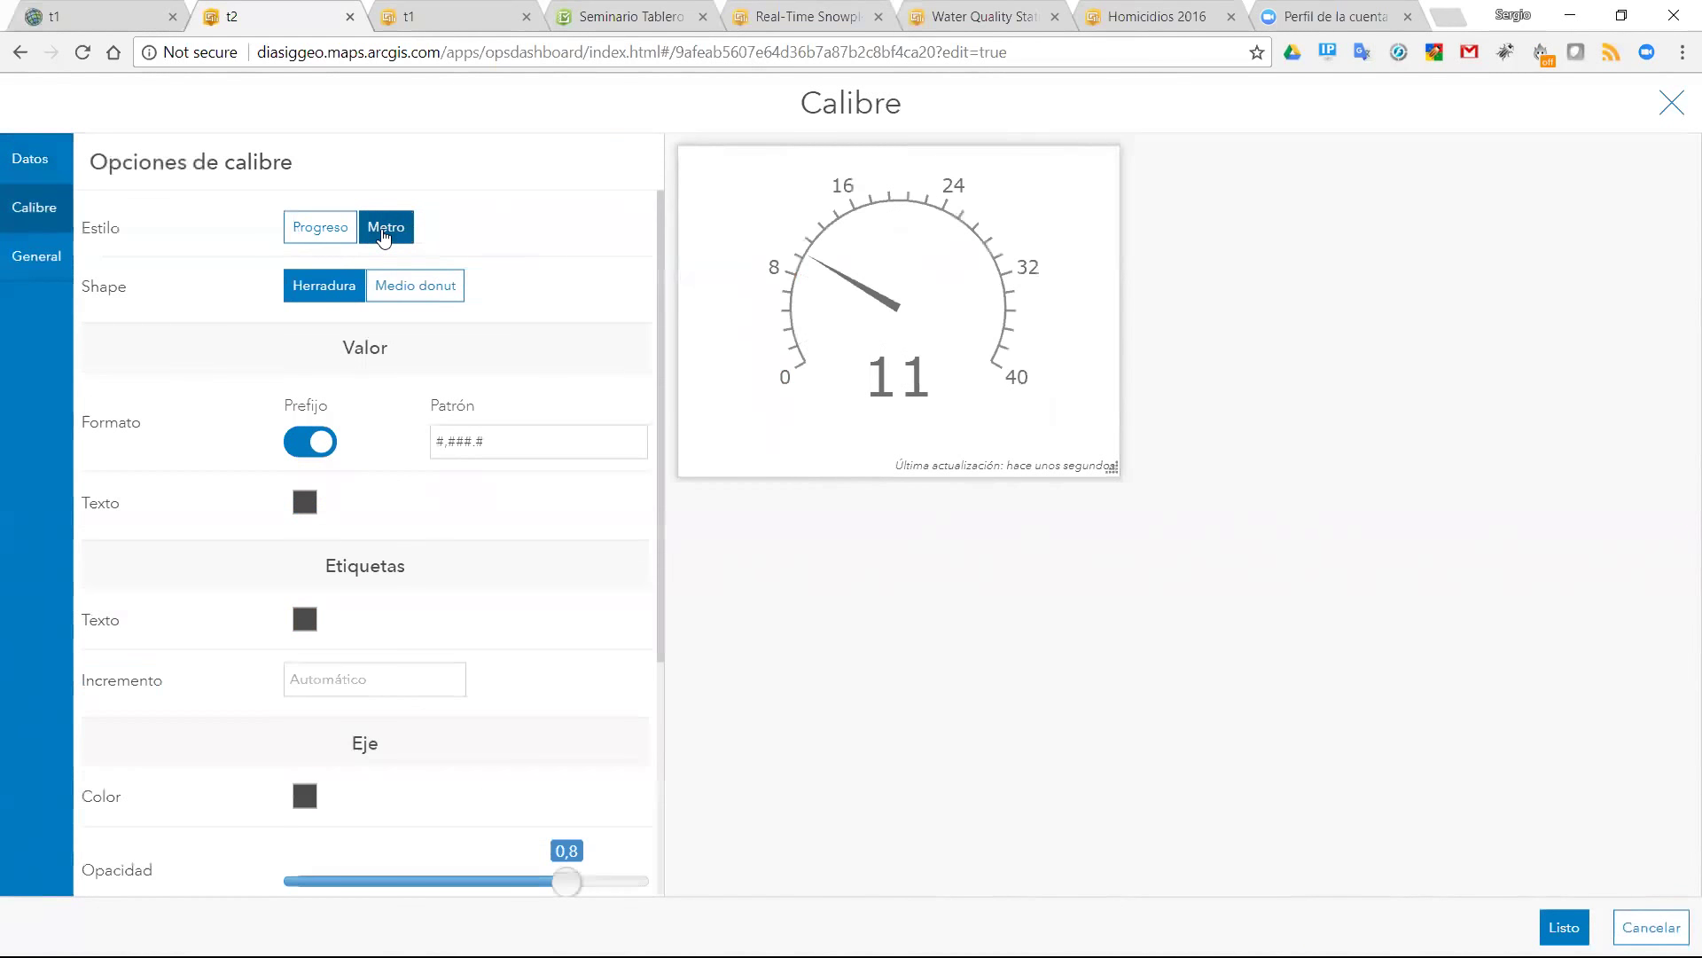
{"action": "left_click", "coordinate": [335, 238]}
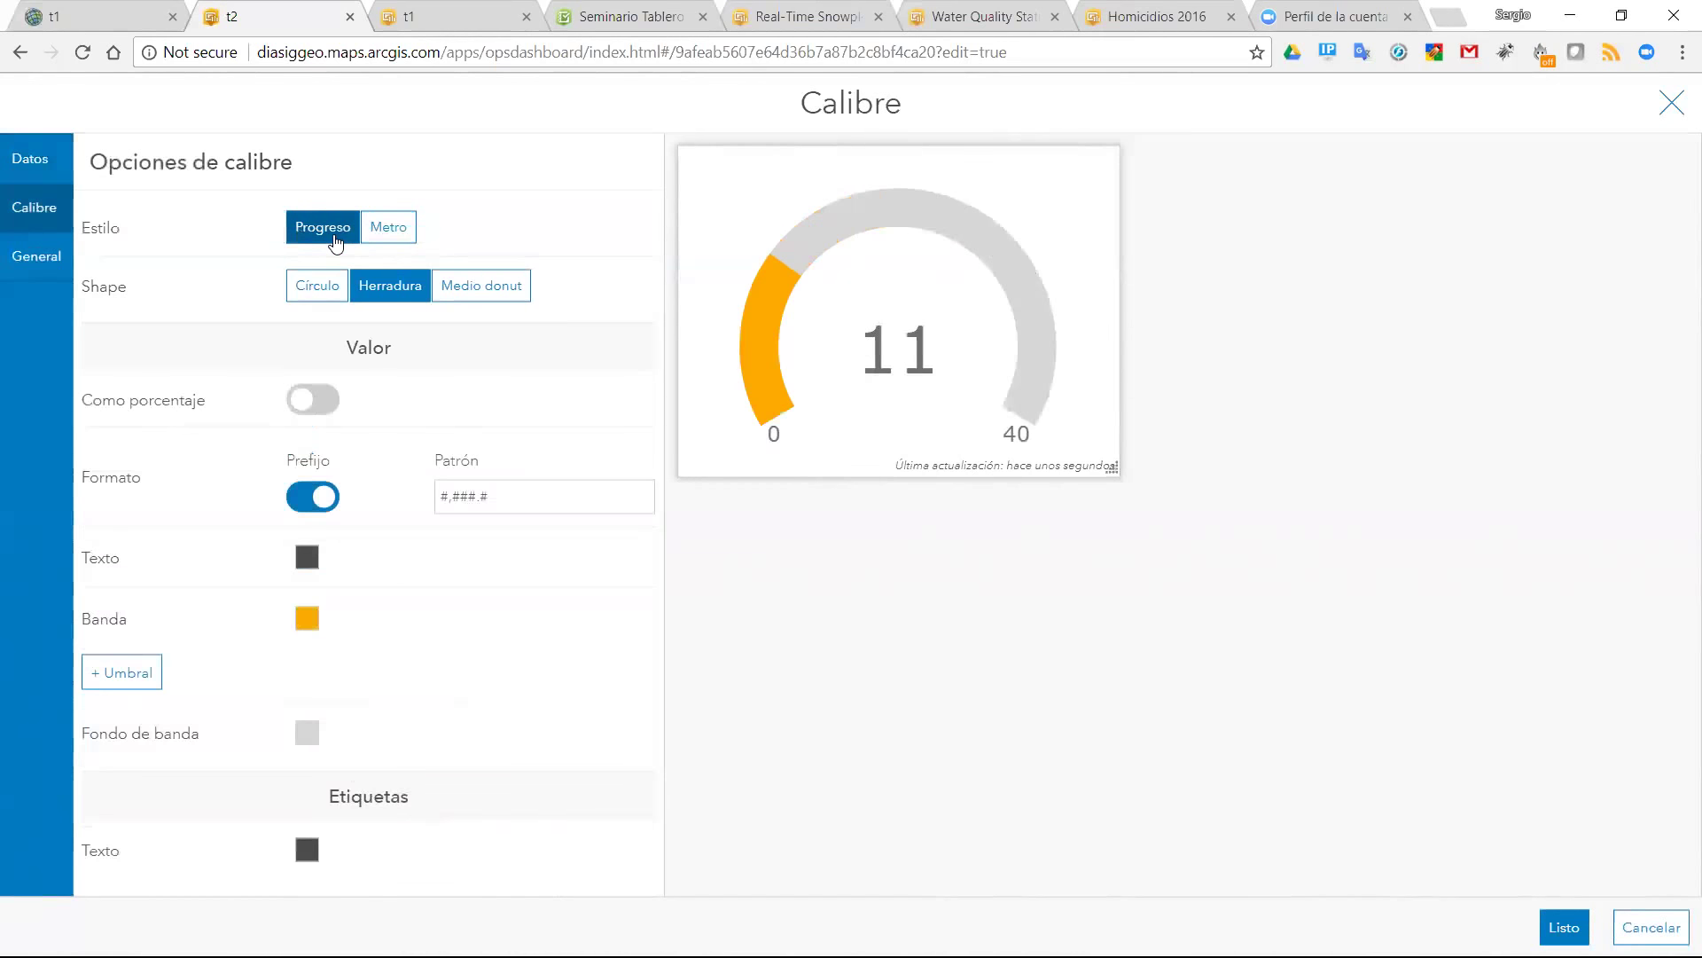
{"action": "left_click", "coordinate": [335, 290]}
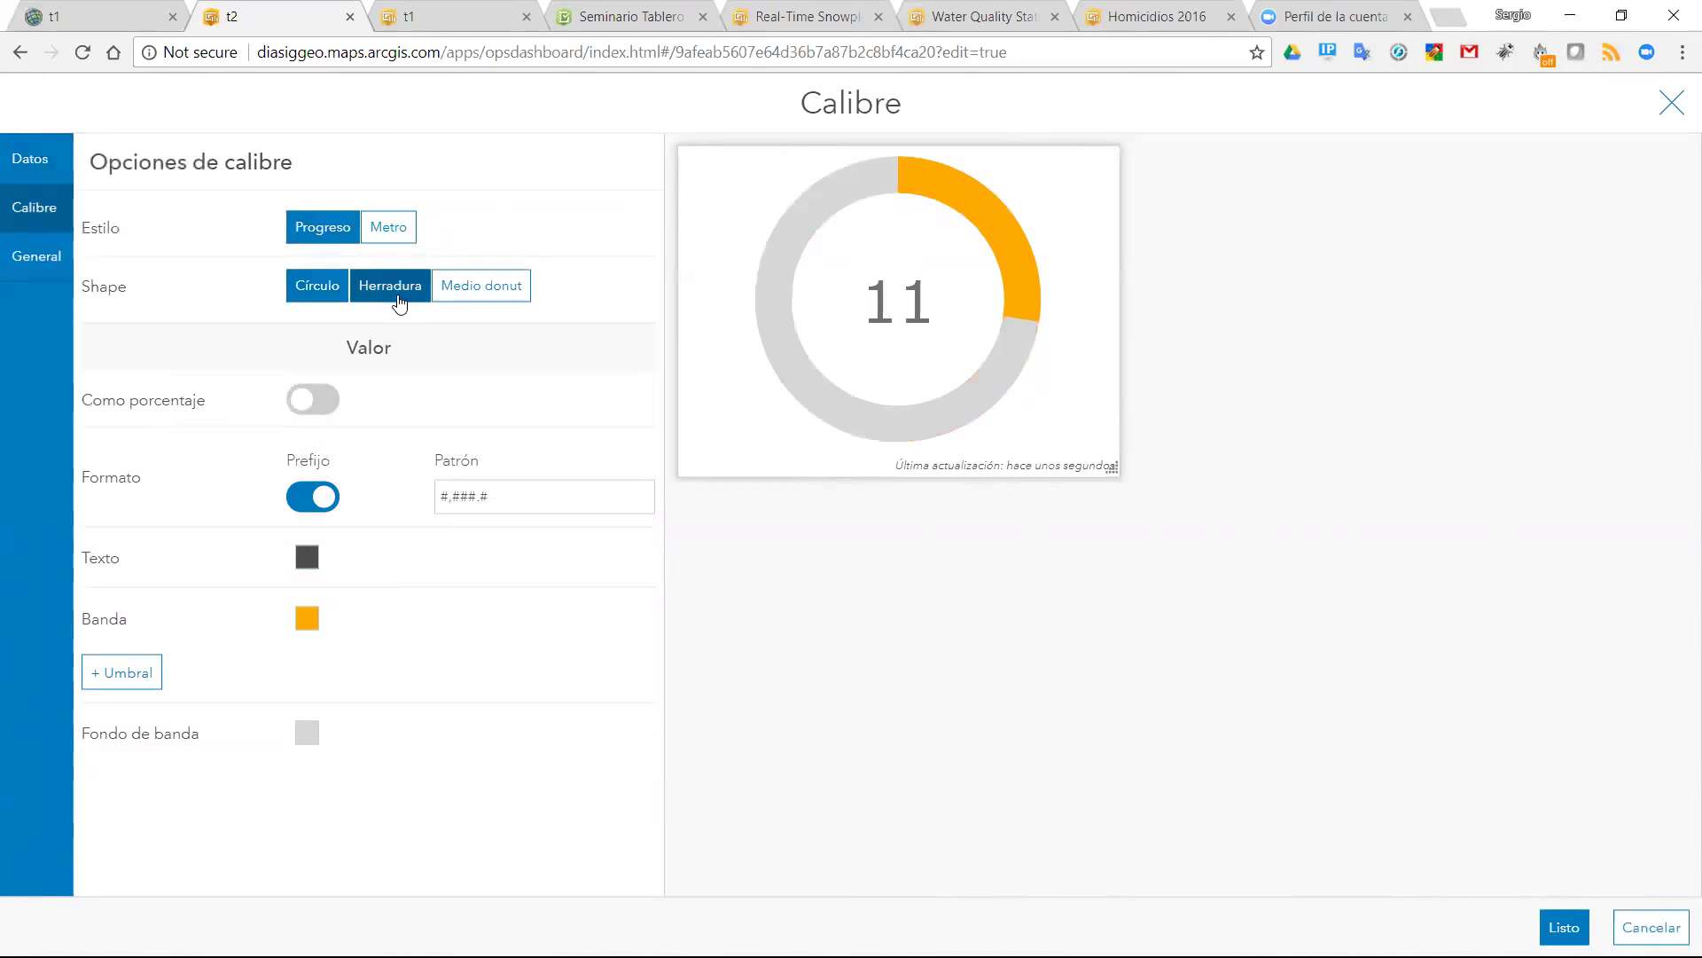
{"action": "left_click", "coordinate": [399, 300]}
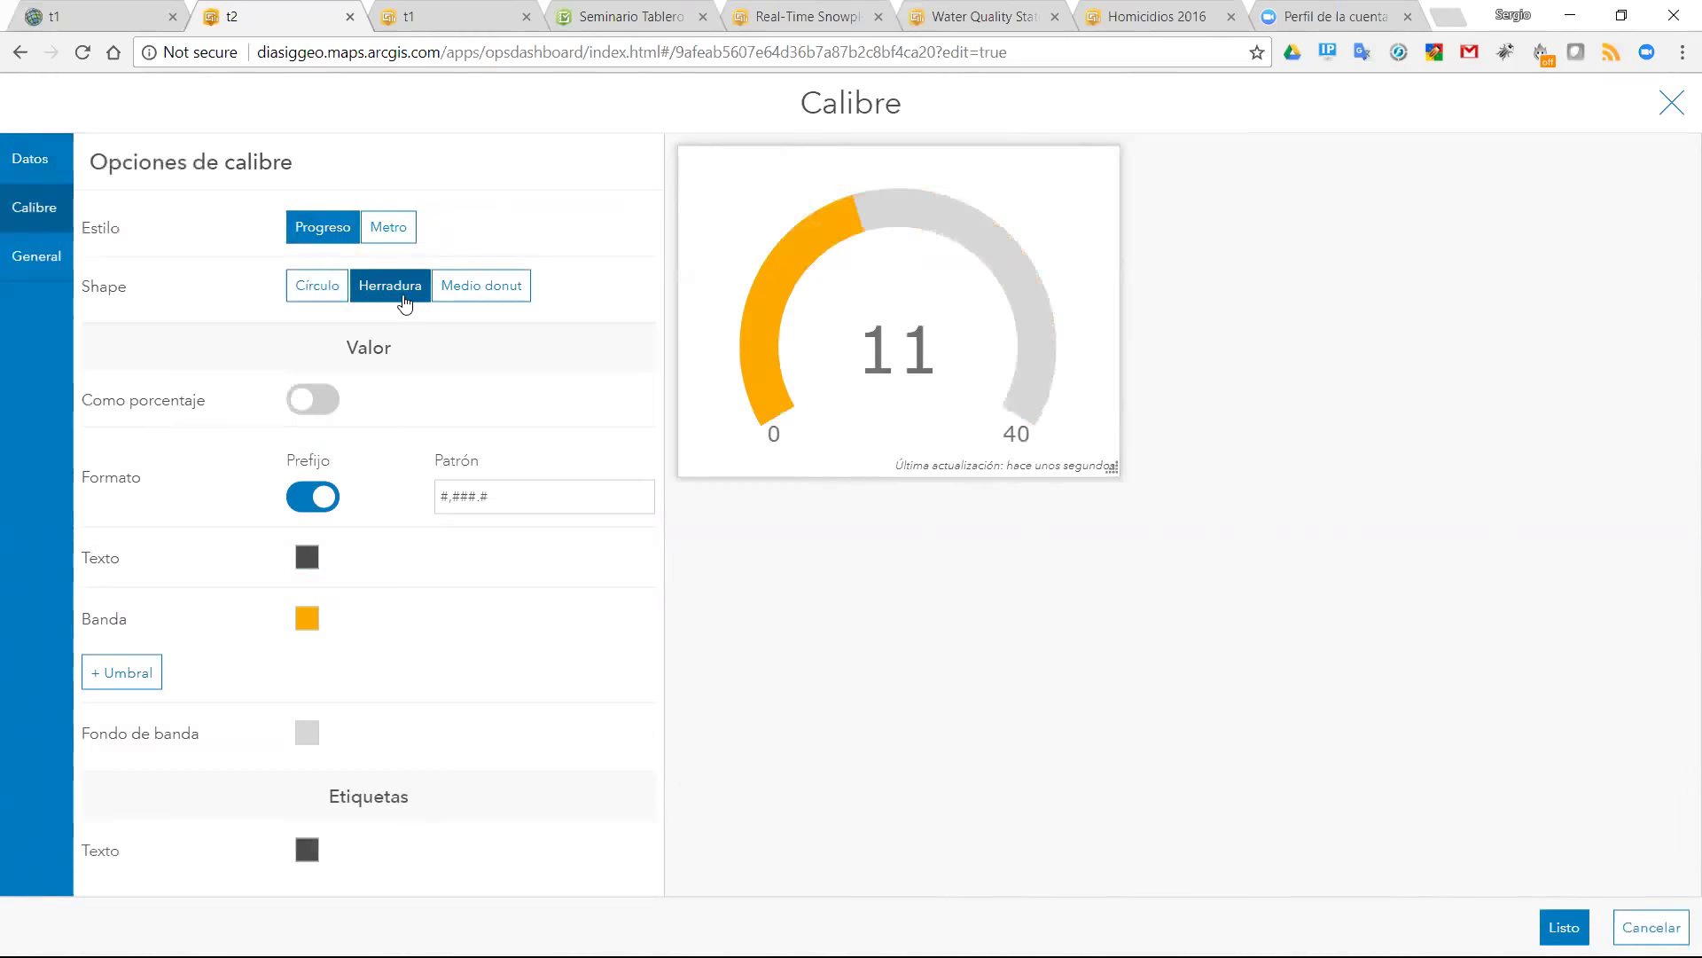
{"action": "left_click", "coordinate": [472, 300]}
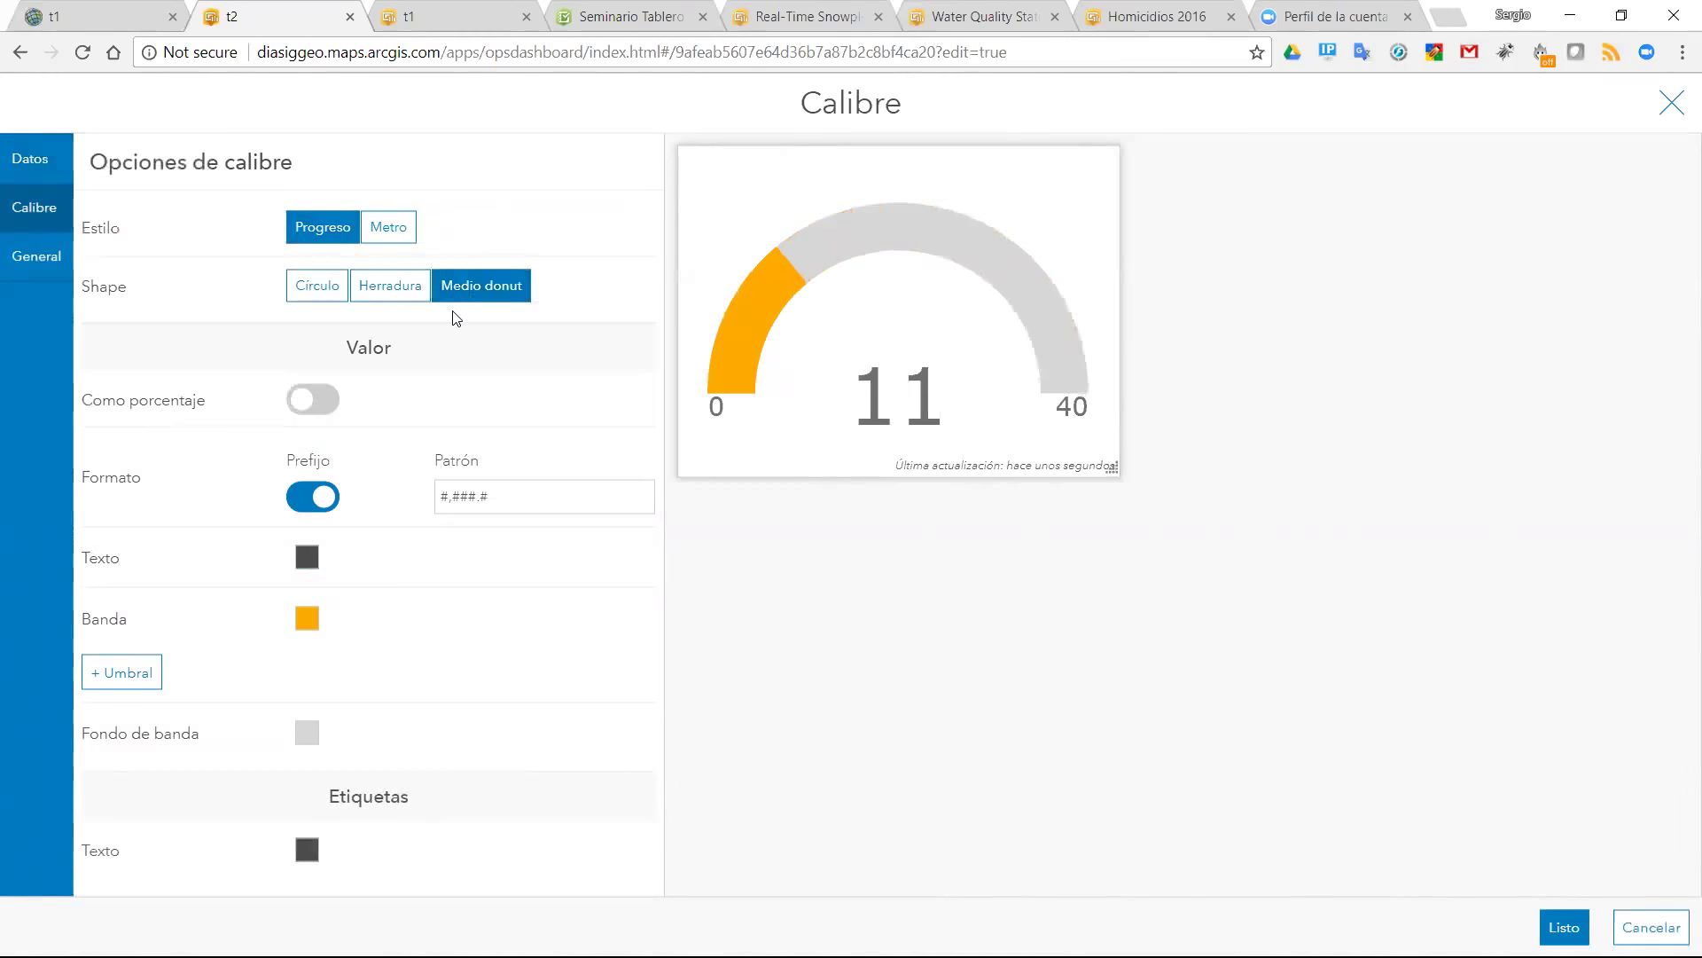
- Set the gauge to the Metro style with the Medio donut shape
{"action": "left_click", "coordinate": [404, 232]}
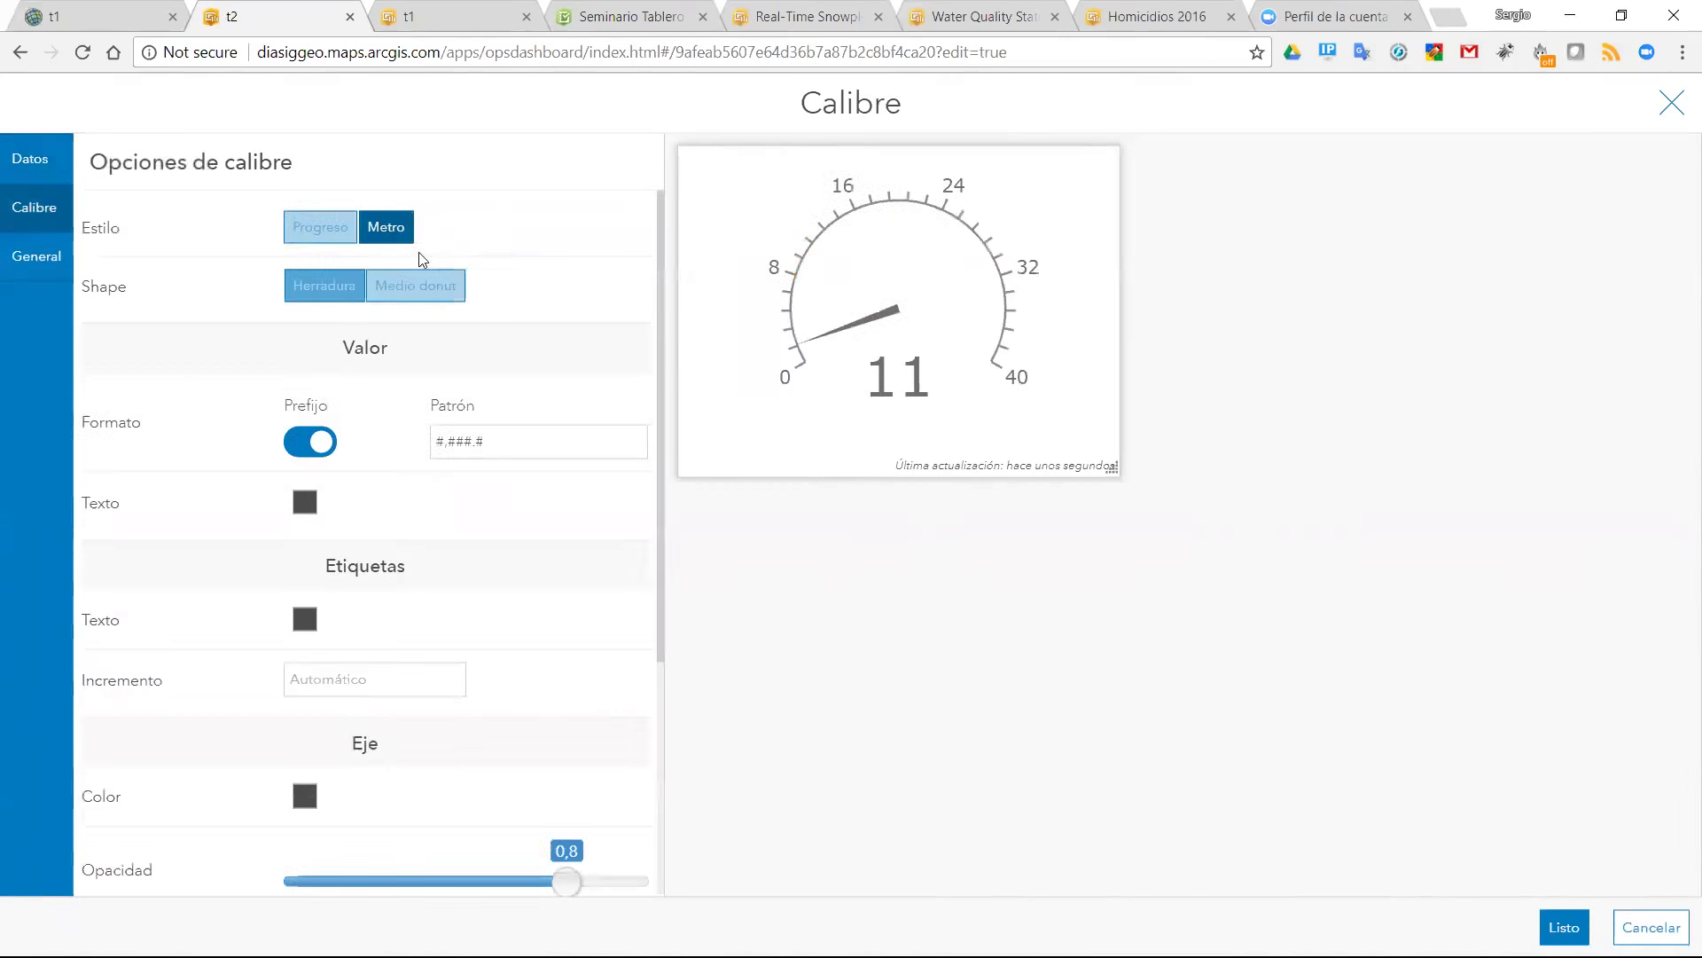
{"action": "left_click", "coordinate": [407, 299]}
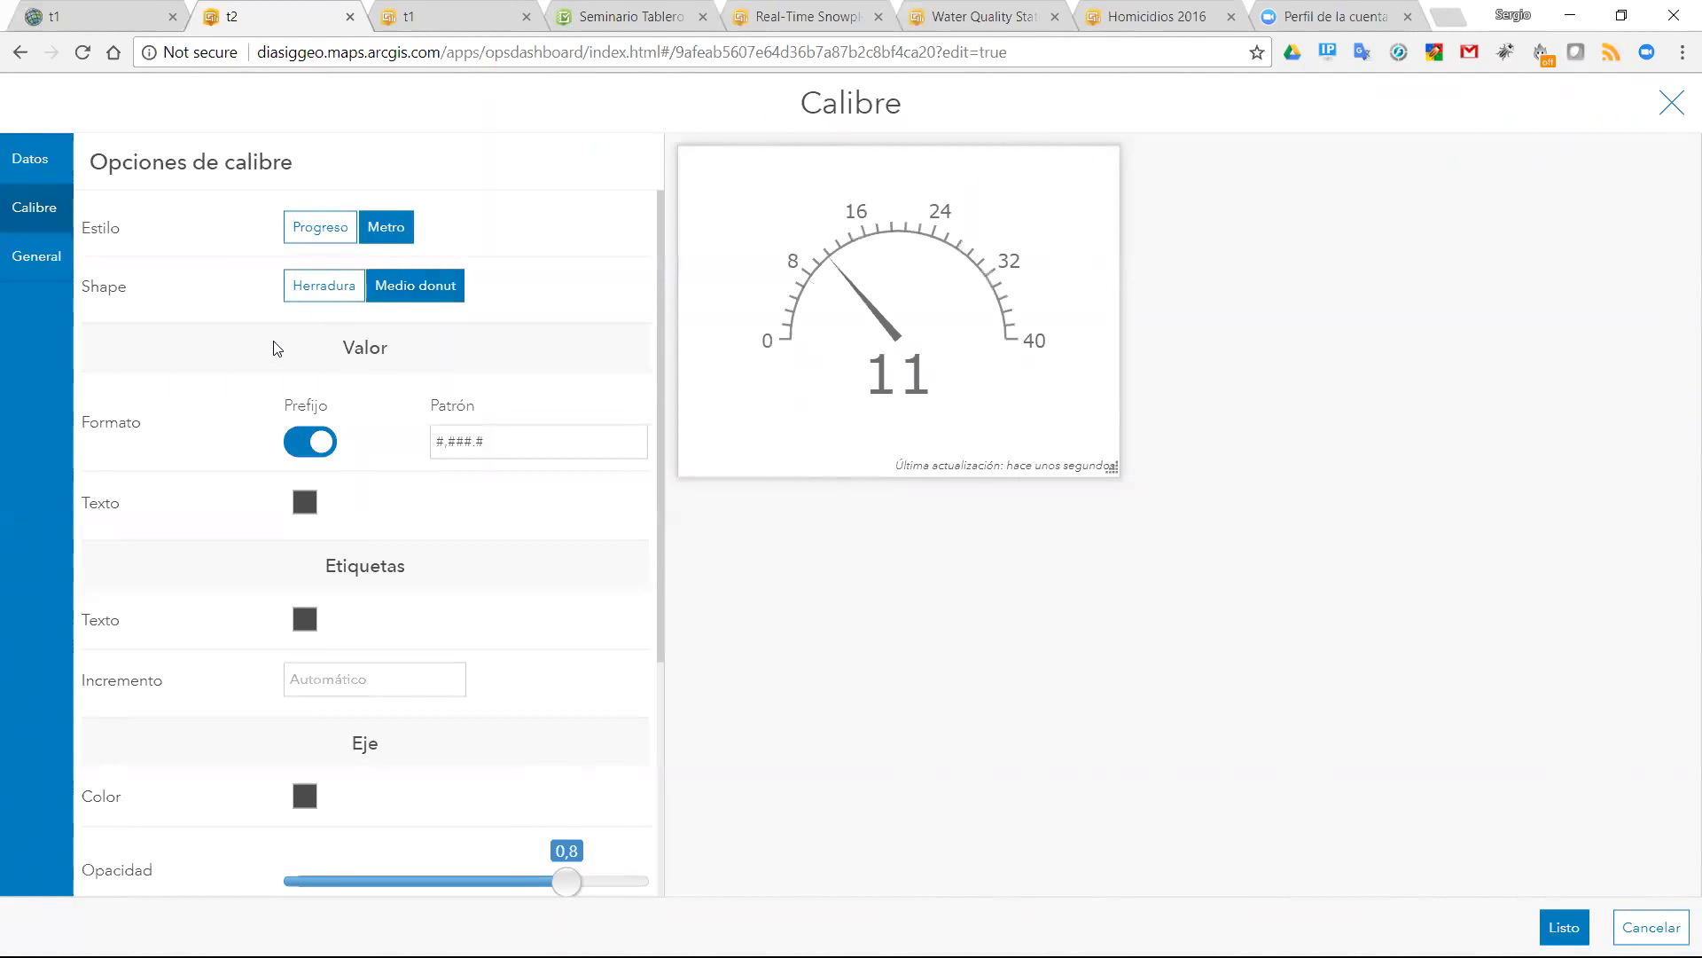
- Name the gauge element "Numero de Encuestas" in its general options
{"action": "left_click", "coordinate": [37, 270]}
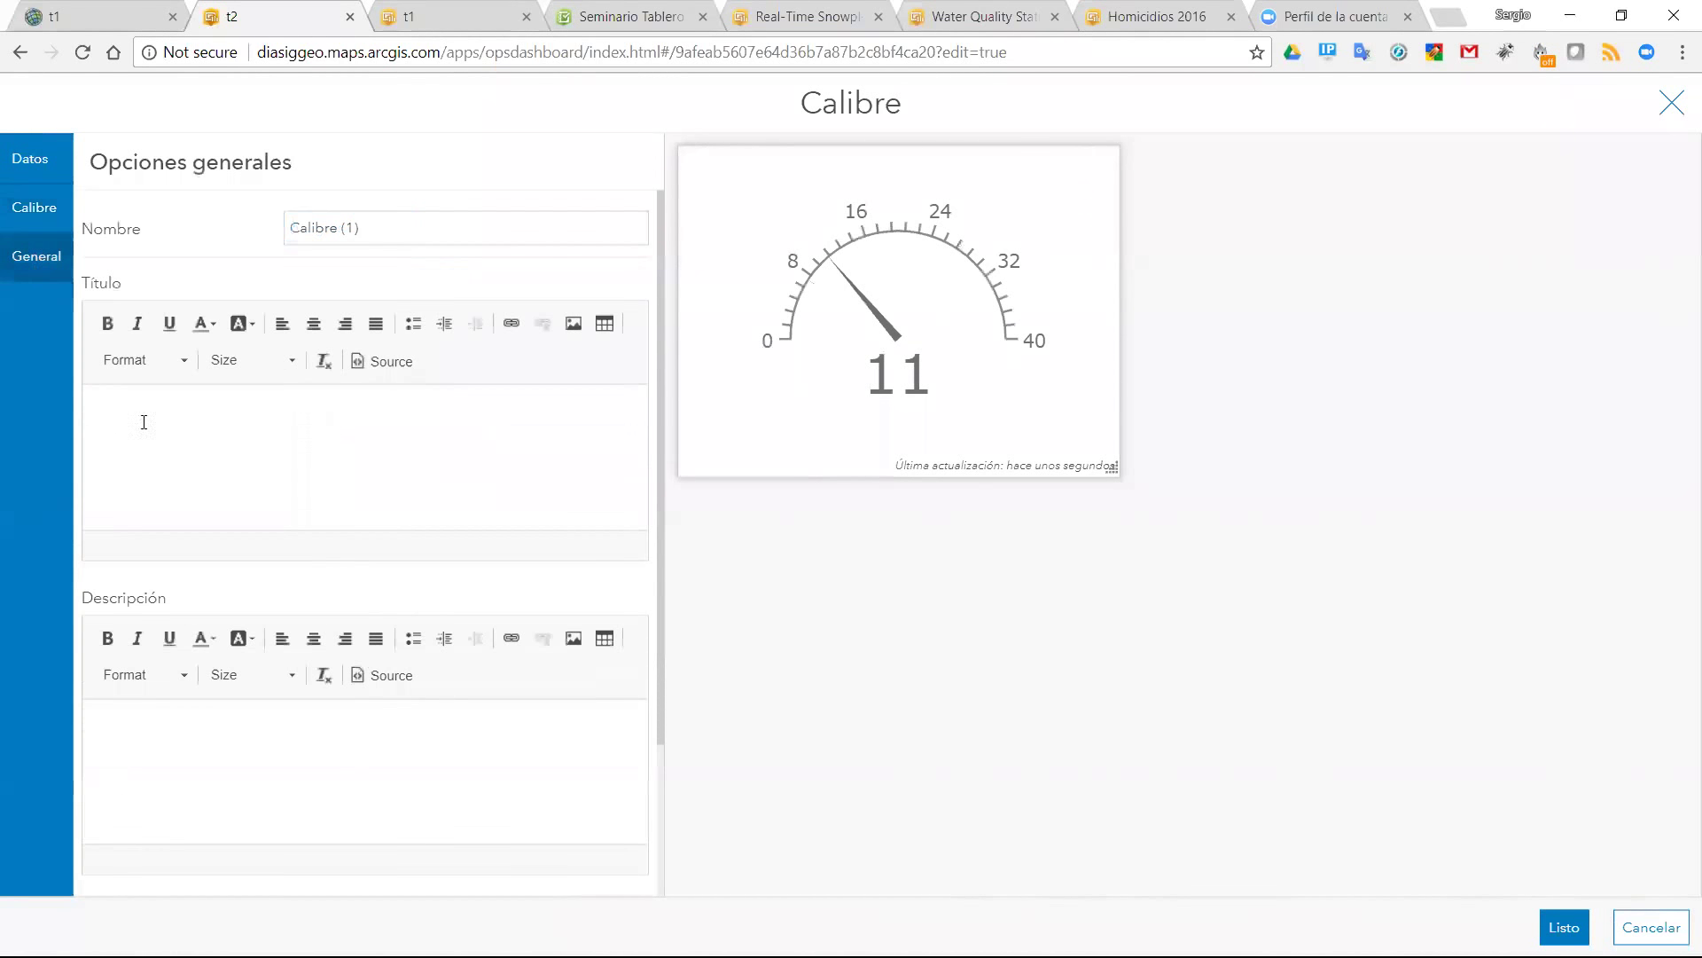
{"action": "left_click", "coordinate": [377, 454]}
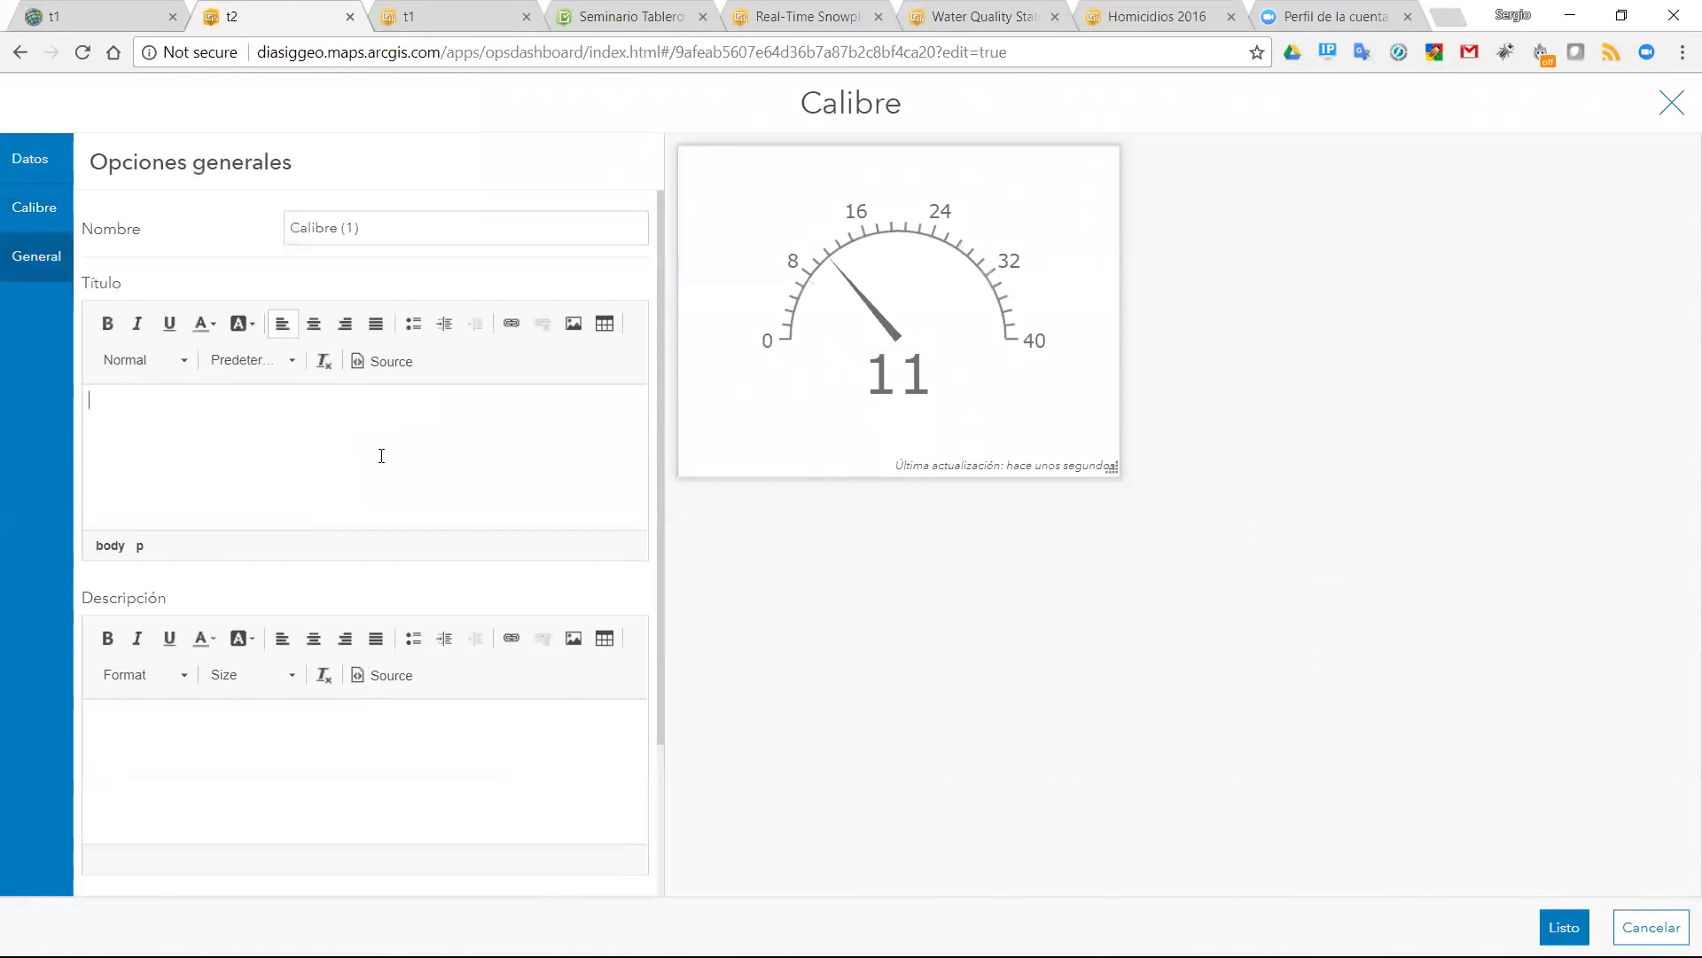
{"action": "left_click", "coordinate": [448, 239]}
{"action": "type", "text": "R"}
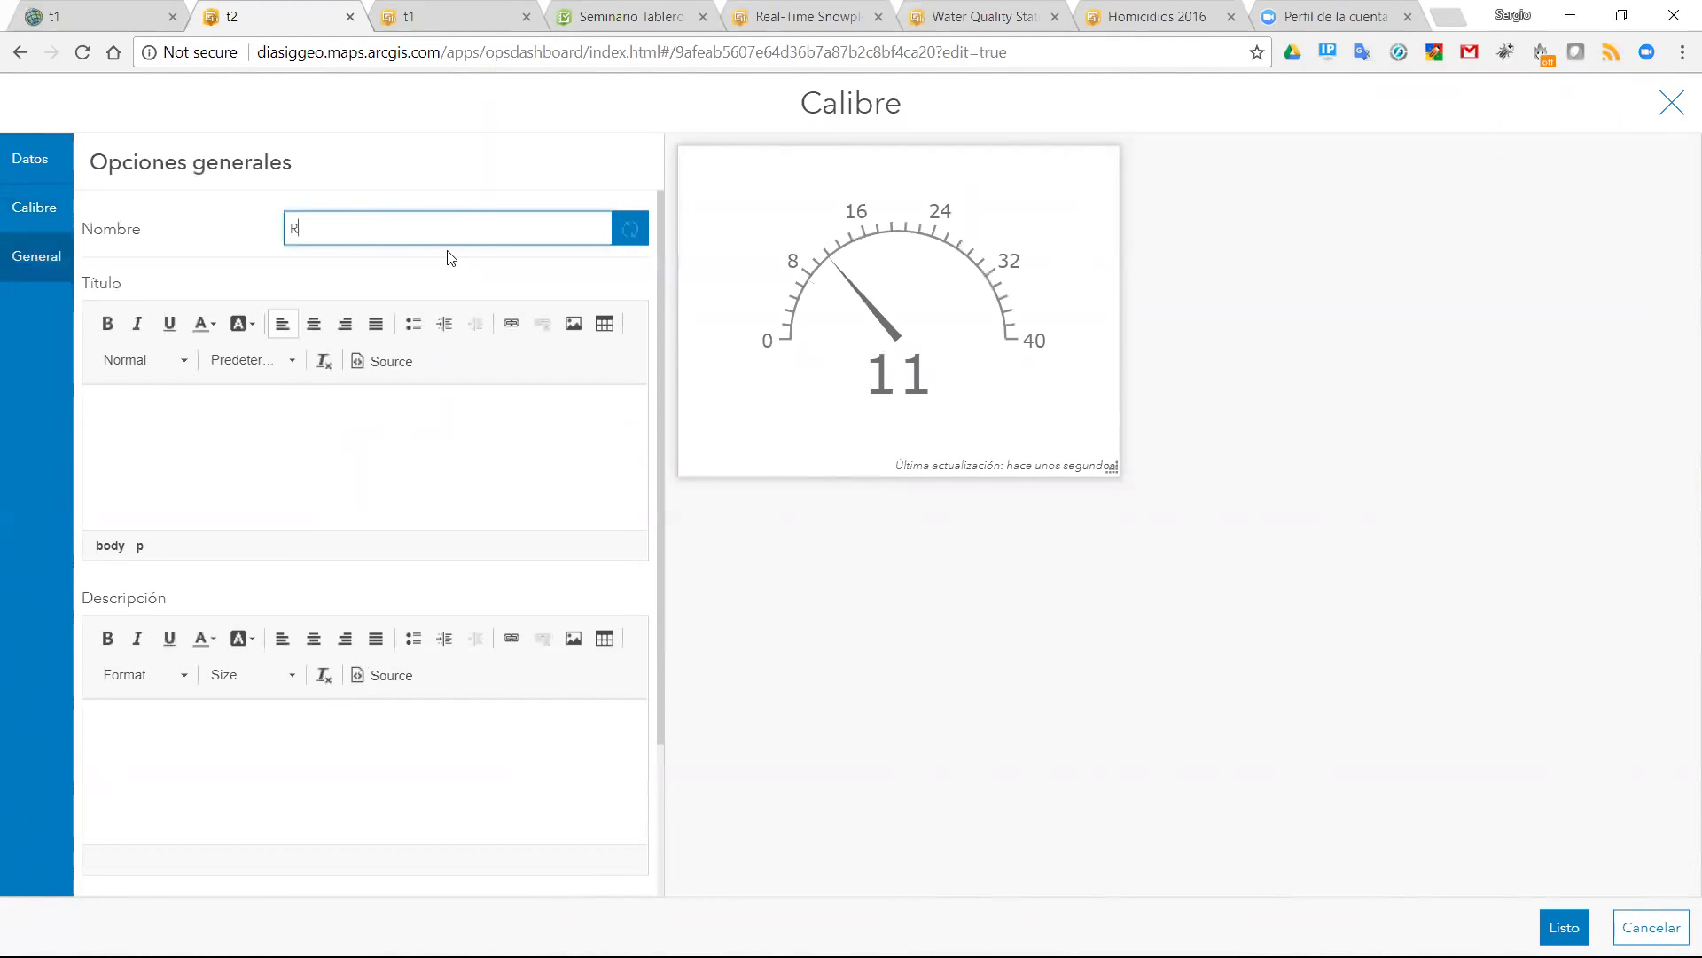
{"action": "type", "text": "ncuestas"}
{"action": "key", "text": "Tab"}
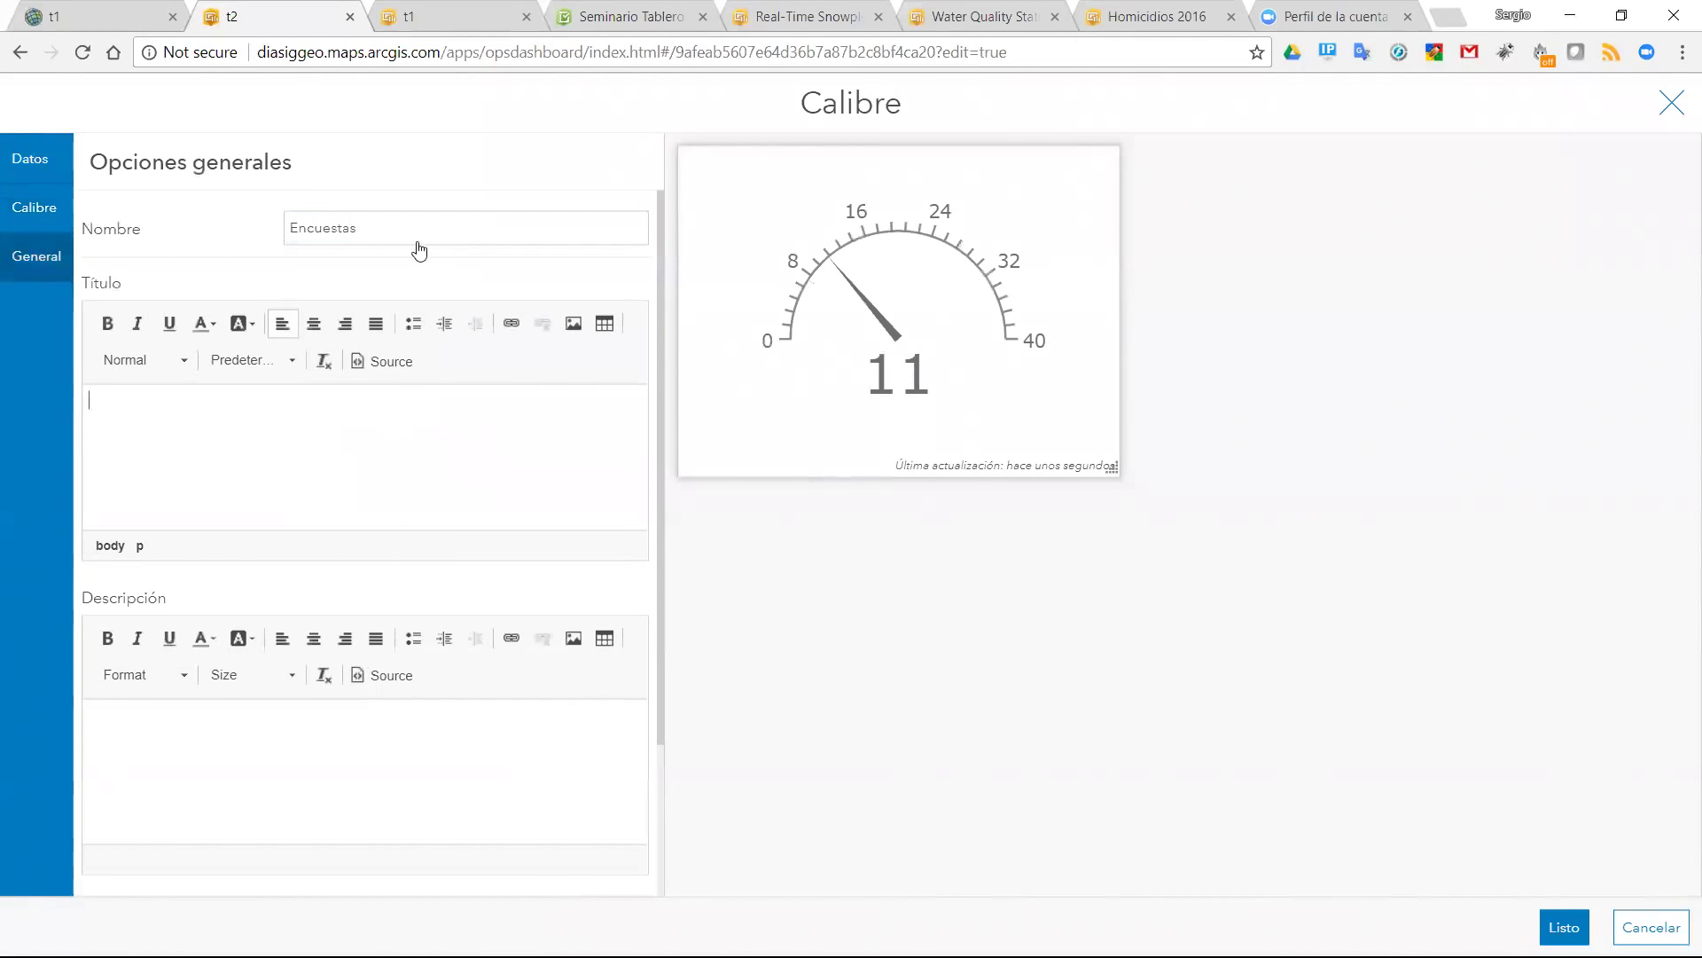
{"action": "left_click", "coordinate": [292, 226]}
{"action": "key", "text": "Home"}
{"action": "type", "text": "Numero de"}
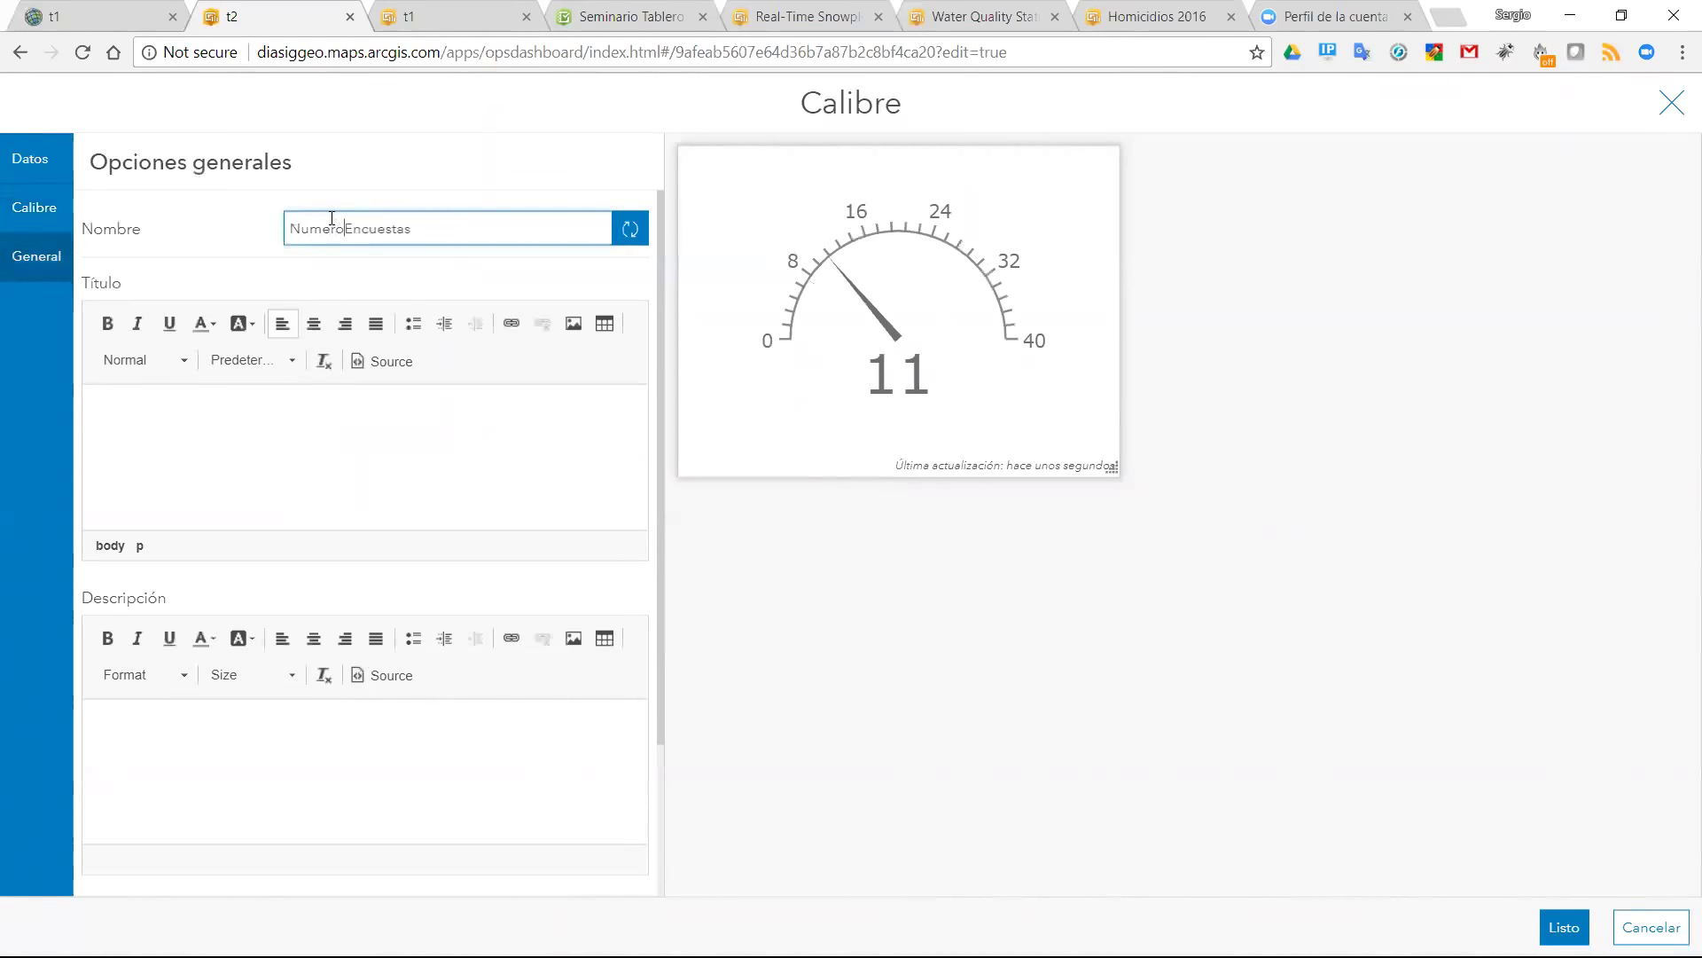
- Give the gauge the centred title "Número de Encuestas" and finish its configuration
{"action": "left_click", "coordinate": [292, 431]}
{"action": "type", "text": "Número"}
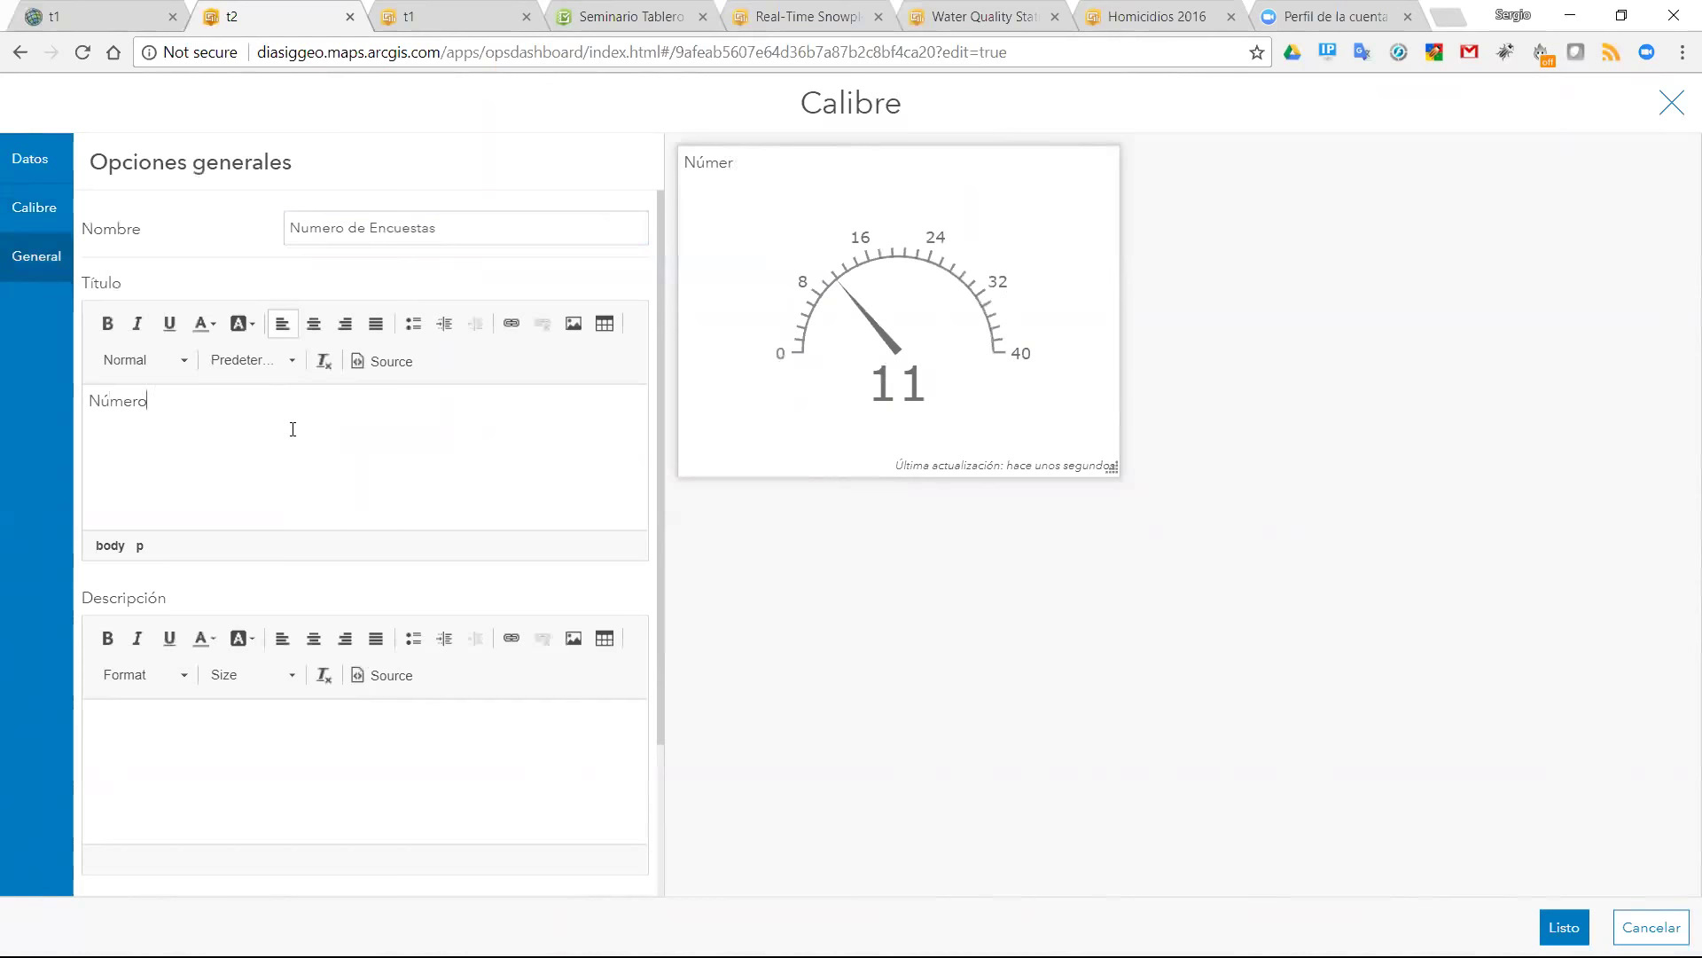
{"action": "type", "text": " de Encuestas"}
{"action": "left_click", "coordinate": [314, 323]}
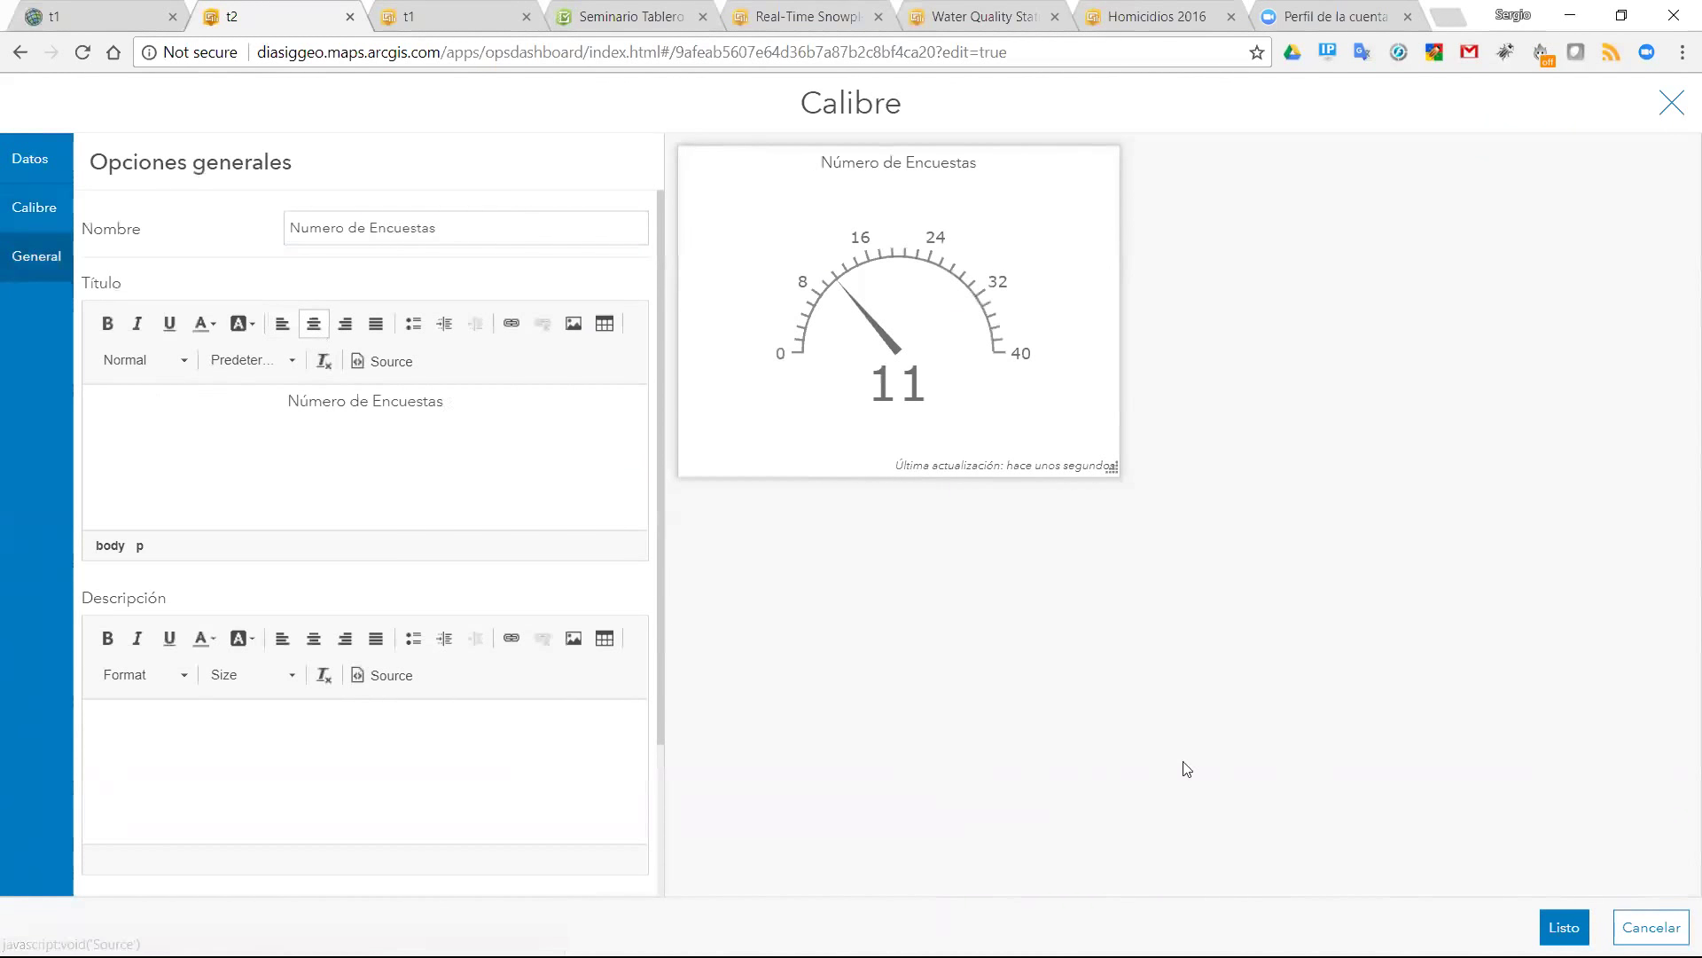
{"action": "left_click", "coordinate": [1564, 926]}
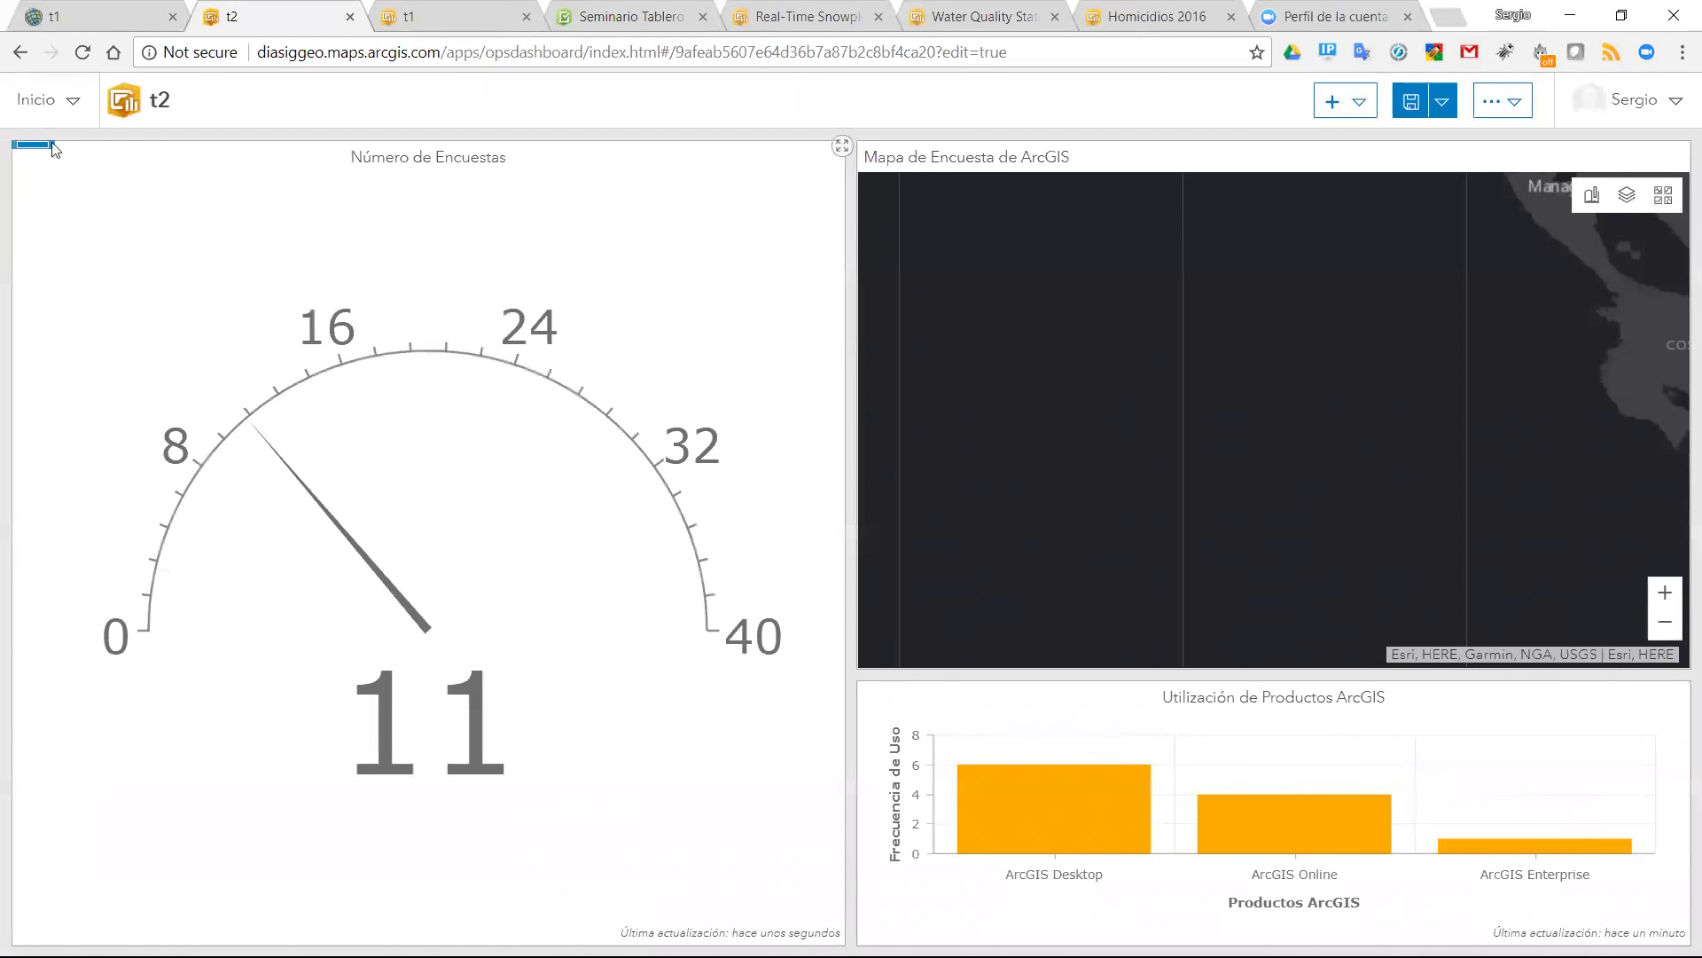
- Dock the gauge beside the map above the full-width product chart, and widen the map element with Costa Rica in view
{"action": "mouse_move", "coordinate": [29, 157]}
{"action": "left_click_drag", "start_coordinate": [29, 156], "coordinate": [897, 417]}
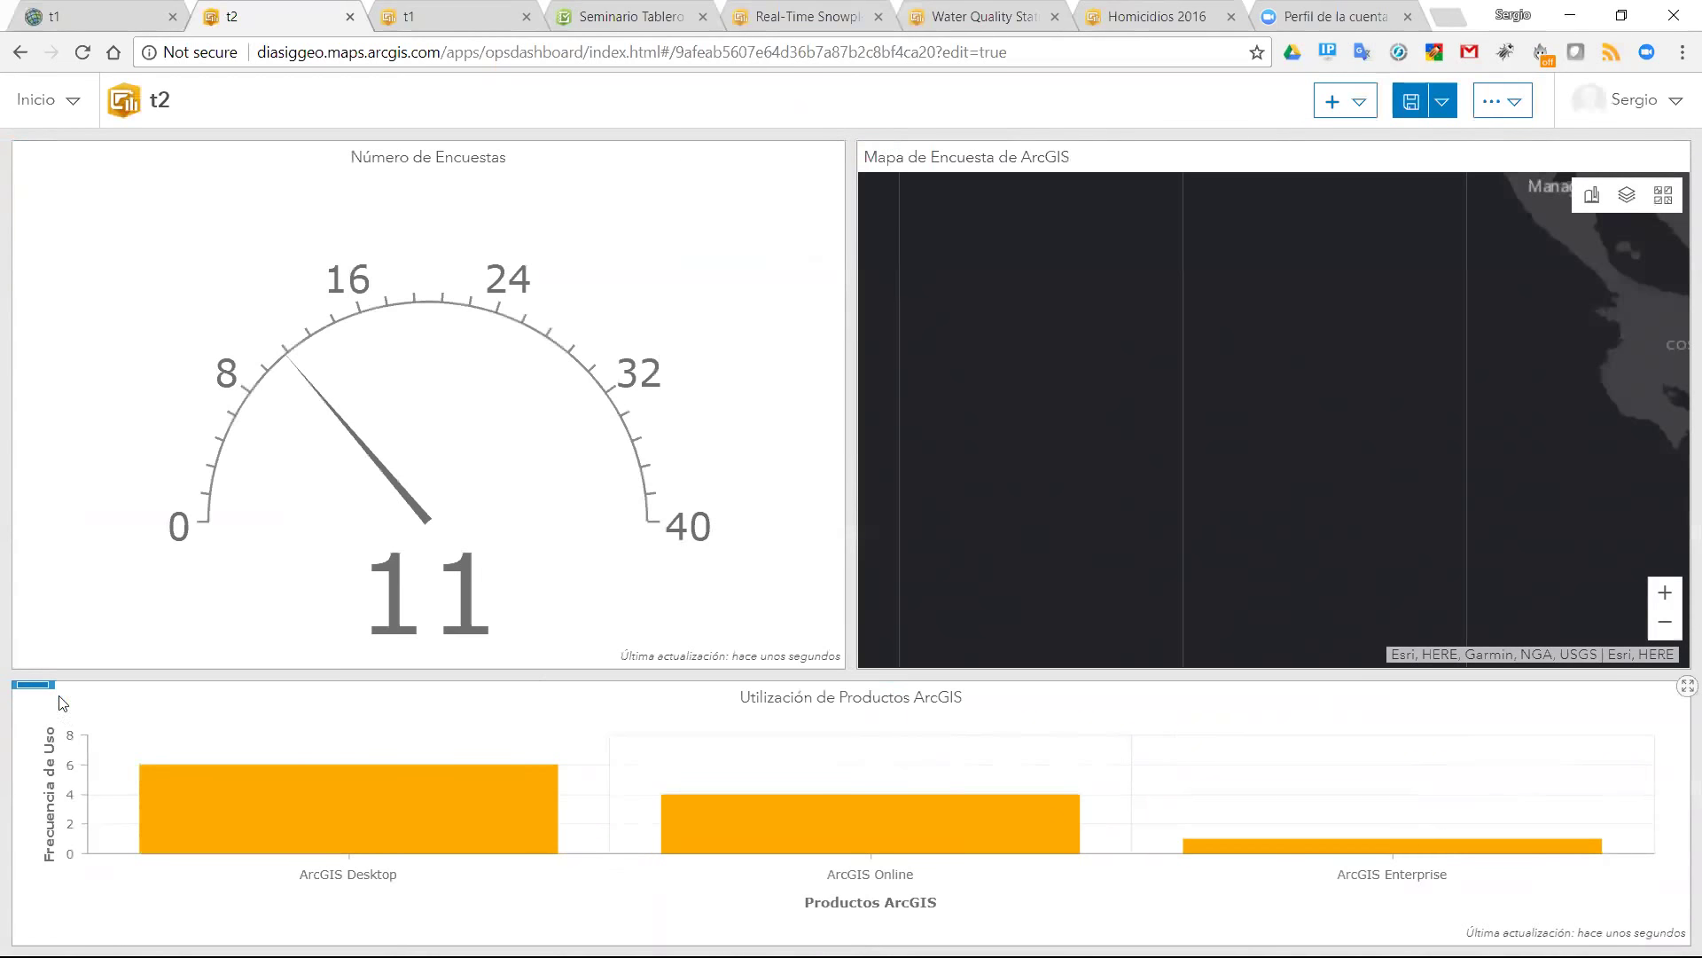
{"action": "mouse_move", "coordinate": [32, 688]}
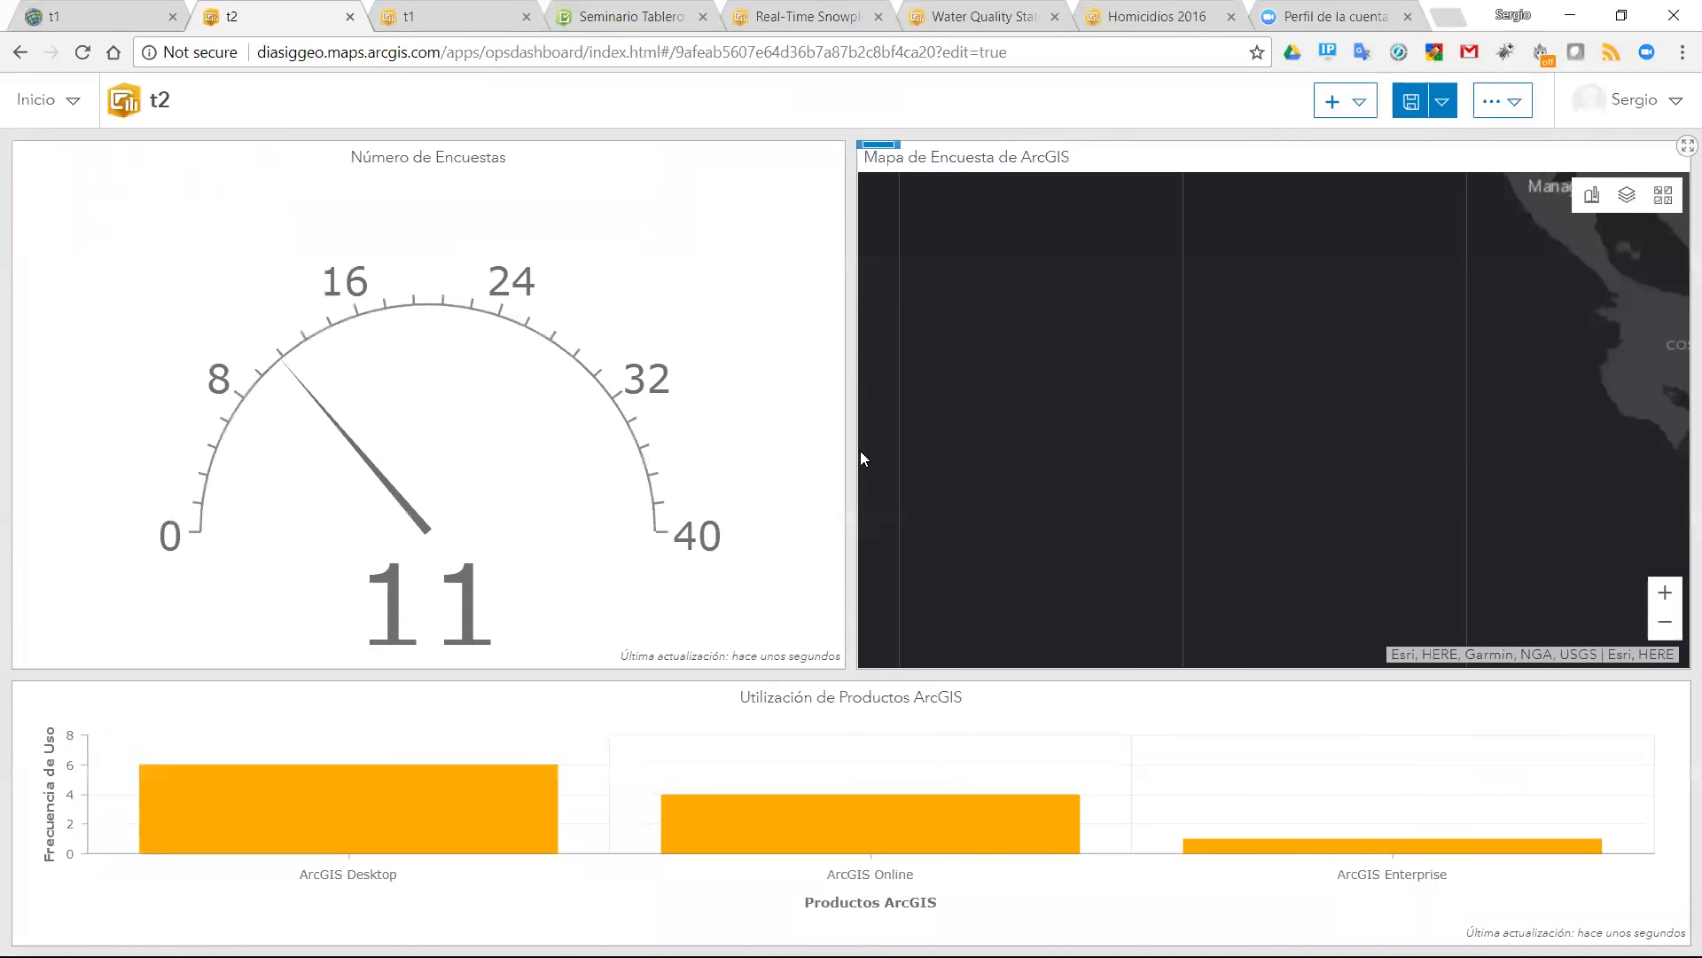
{"action": "left_click_drag", "start_coordinate": [1395, 387], "coordinate": [1042, 373]}
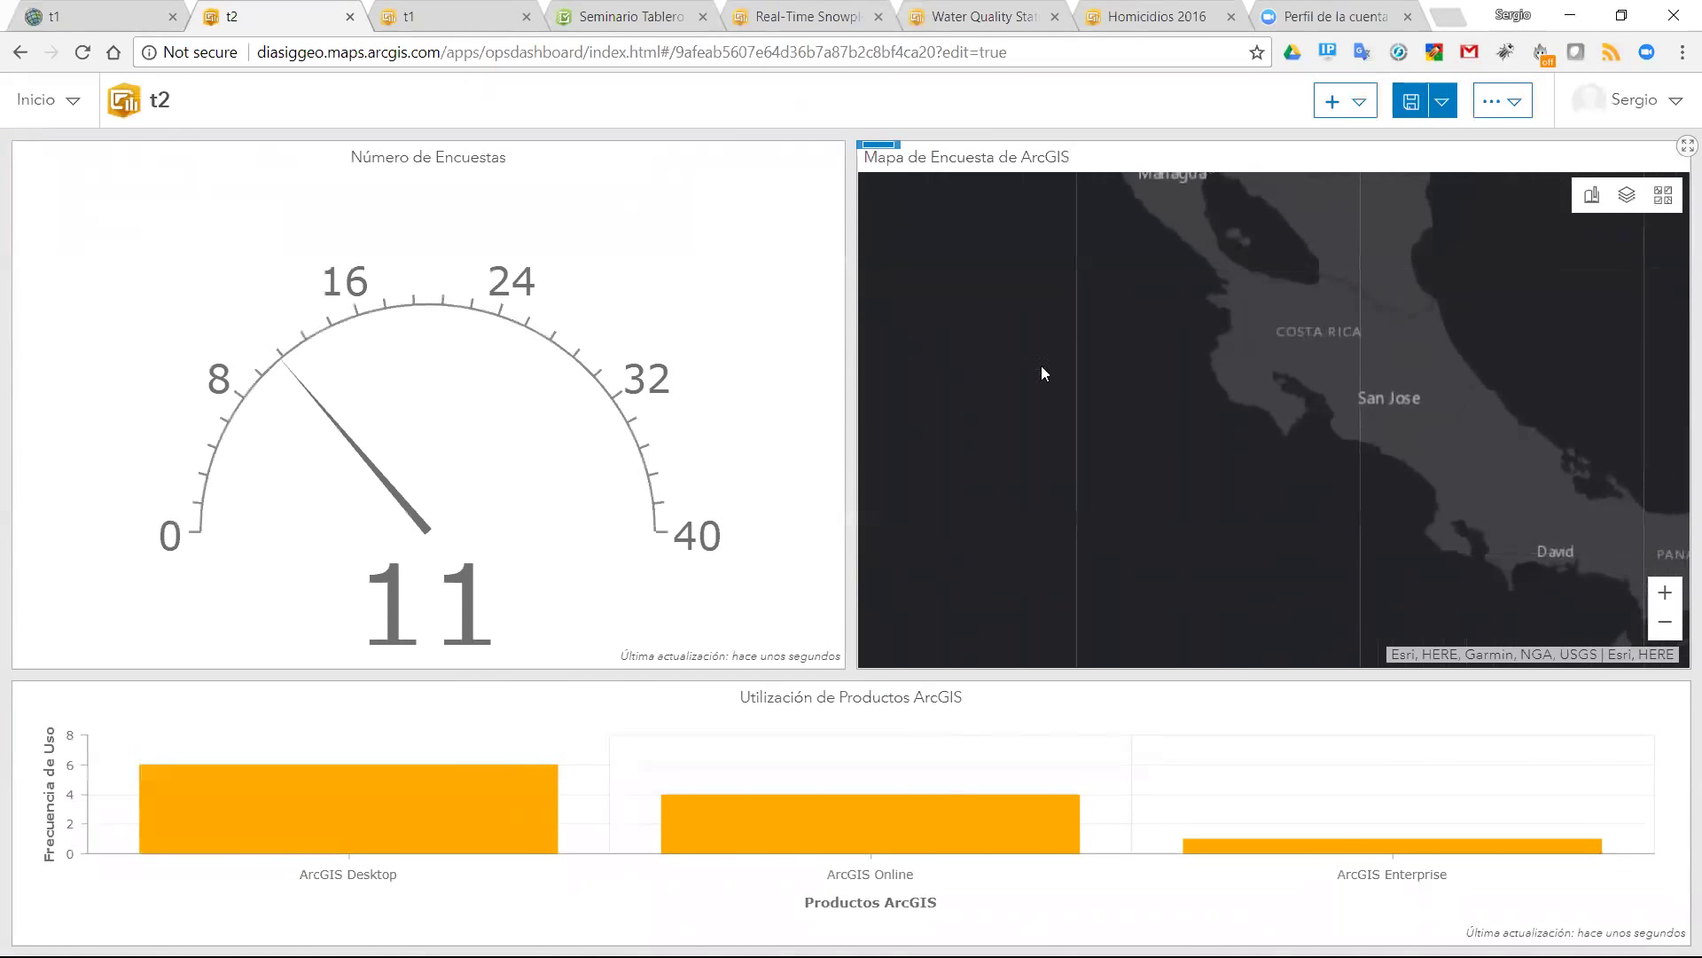
{"action": "left_click_drag", "start_coordinate": [849, 381], "coordinate": [403, 402]}
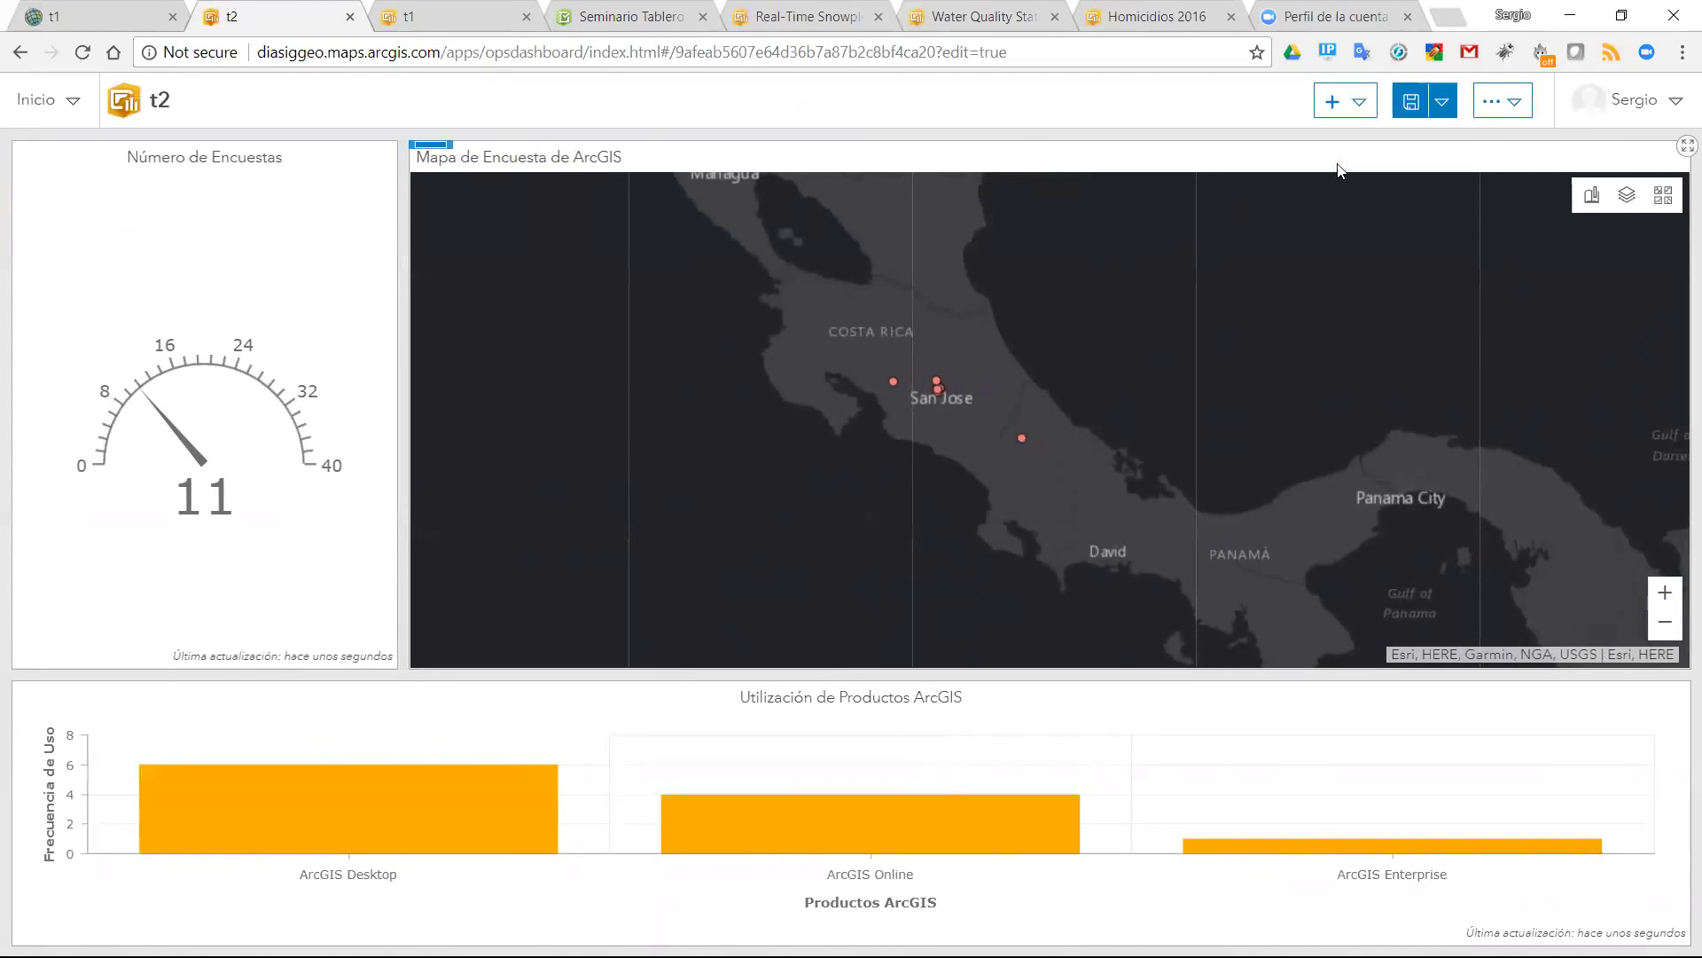
- Add a Lista element to the dashboard based on the Seminario Tablero de Operaciones_Vista layer
{"action": "left_click", "coordinate": [1344, 101]}
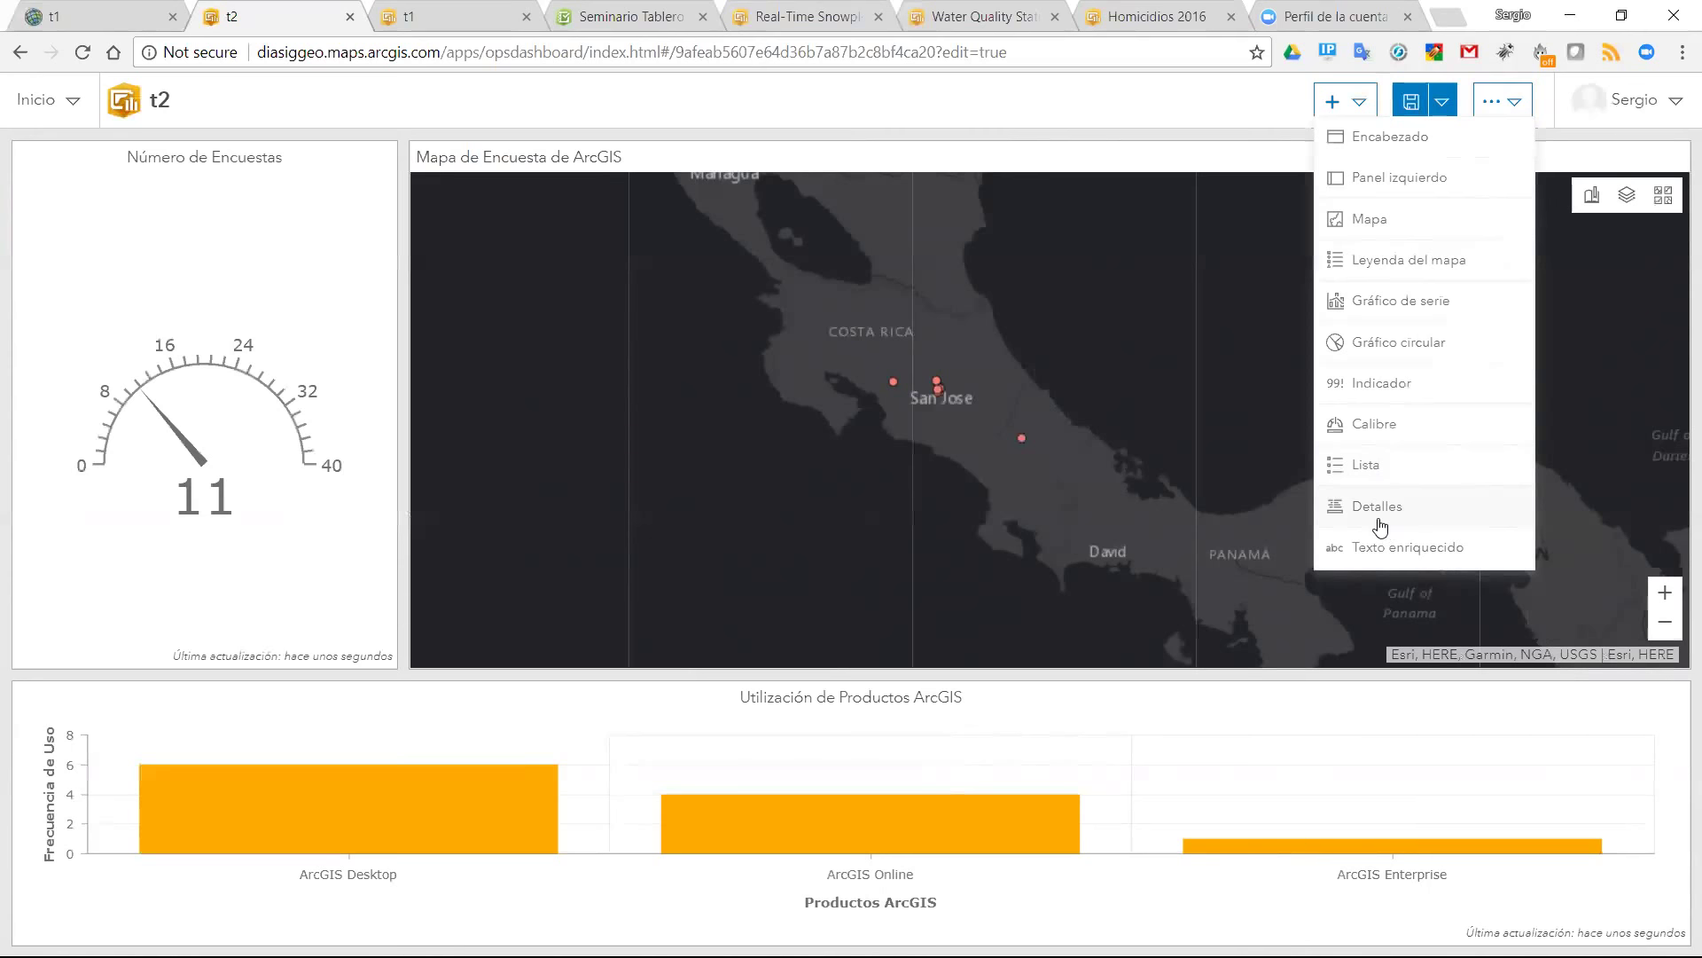
{"action": "left_click", "coordinate": [1388, 474]}
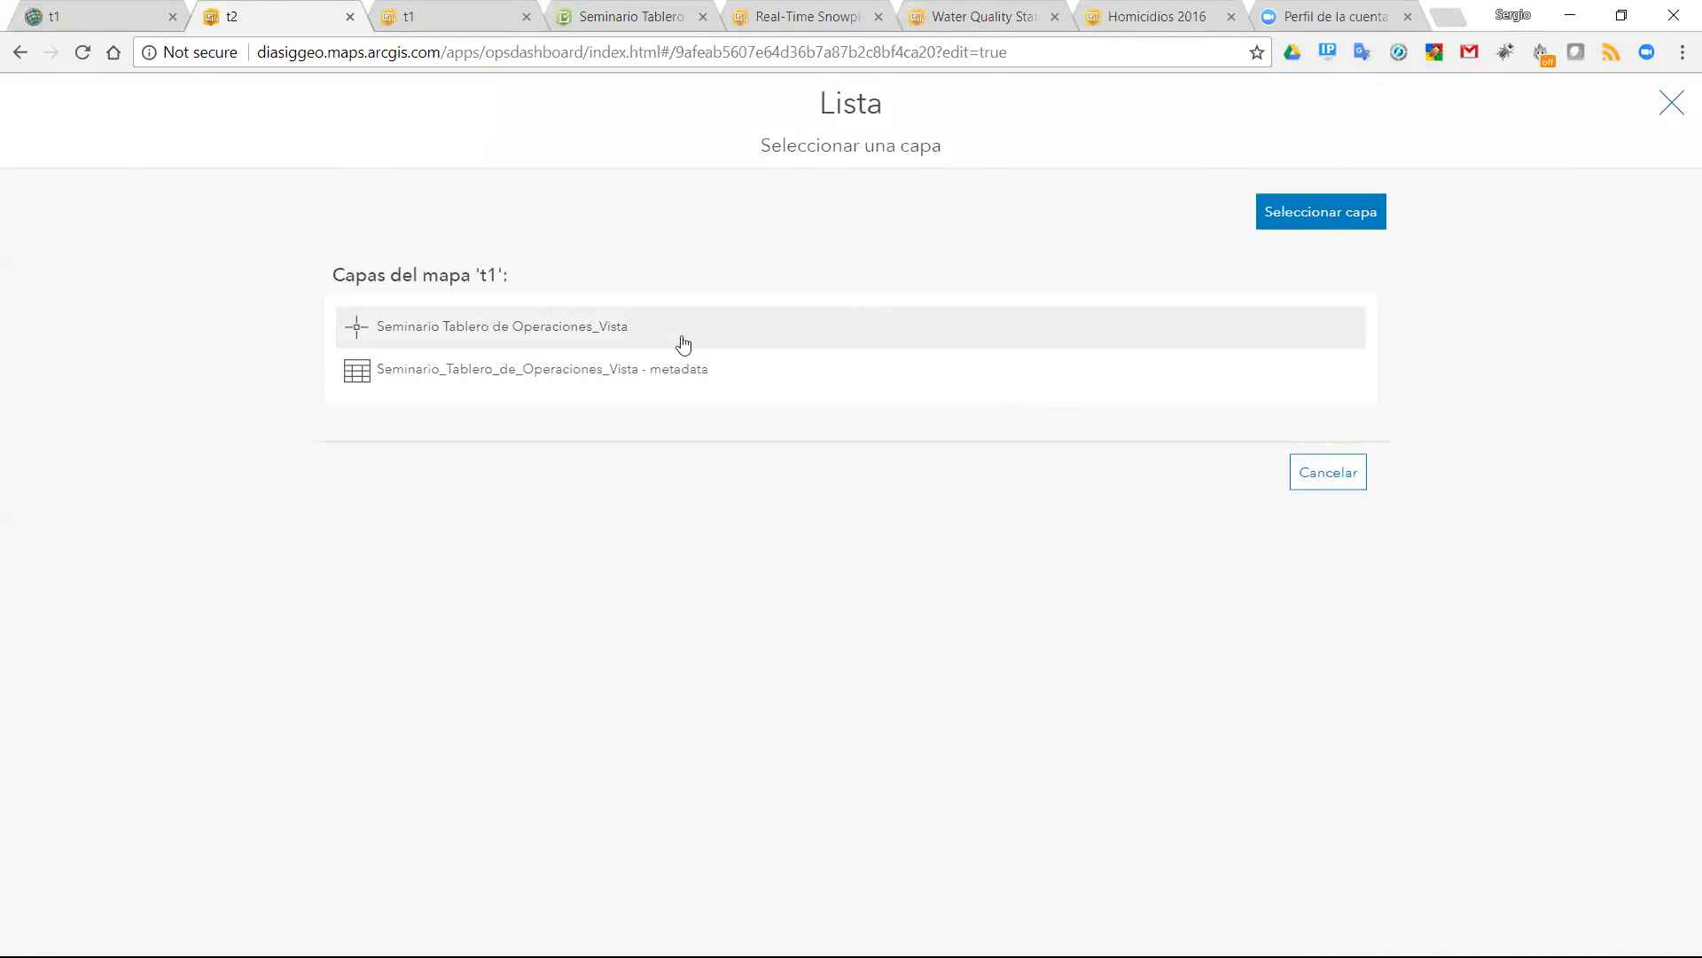
{"action": "left_click", "coordinate": [587, 333]}
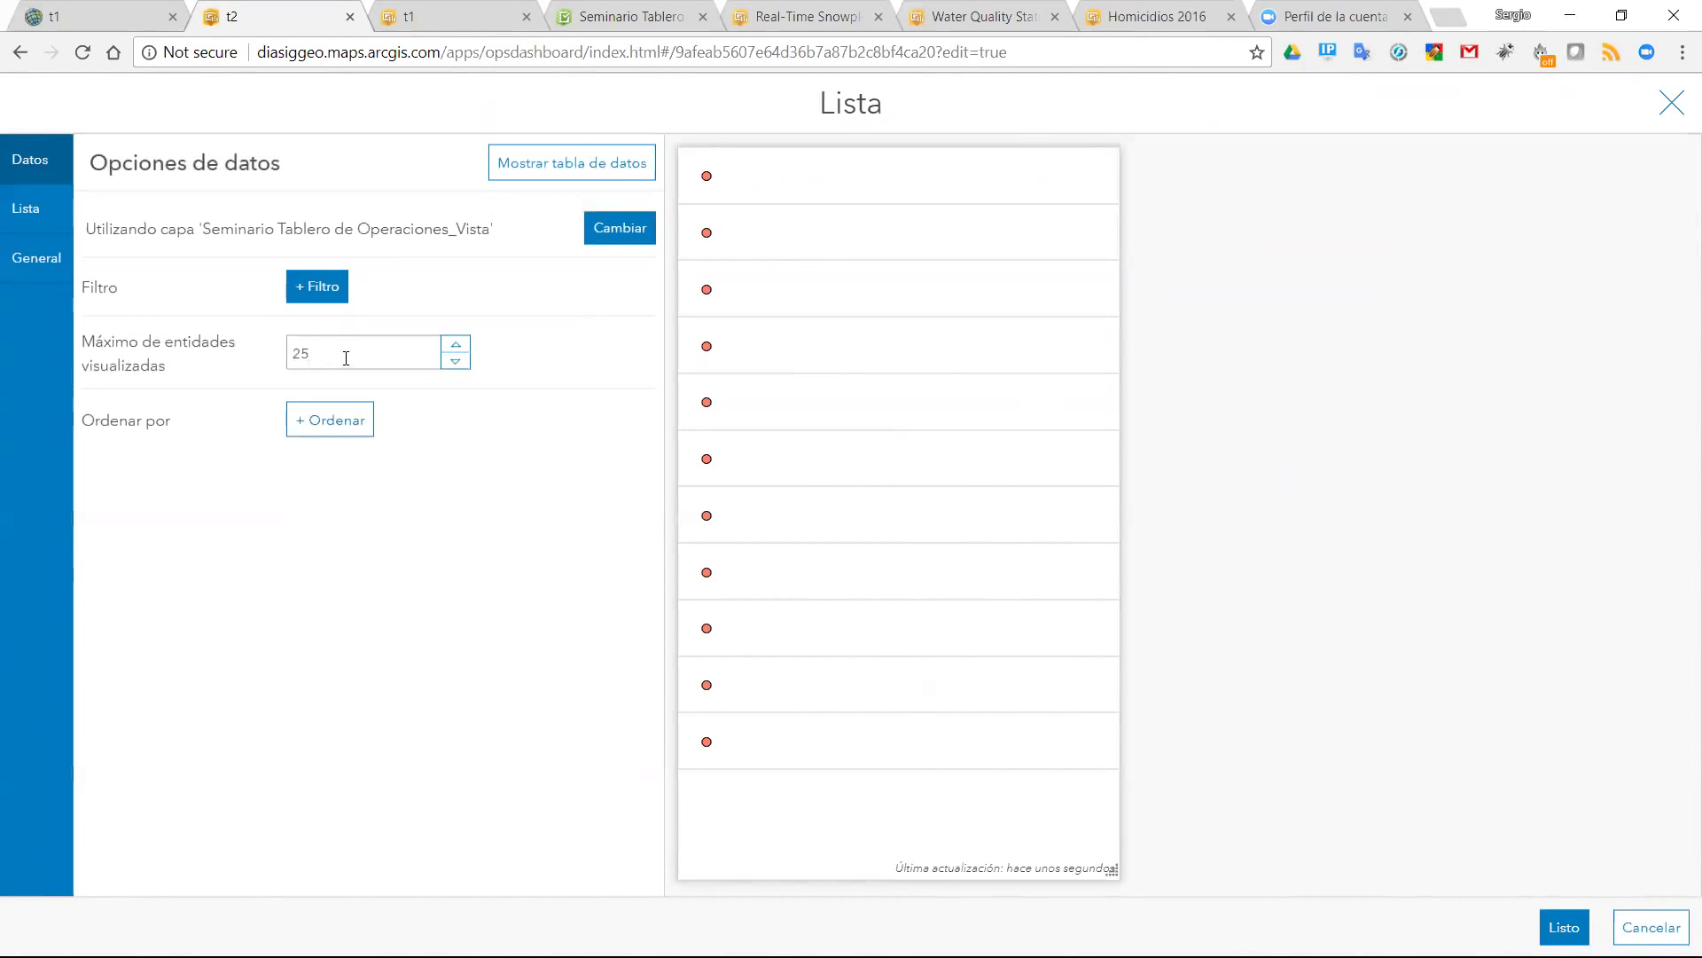
- Look through the survey fields that can be inserted into the list's line item text
{"action": "left_click", "coordinate": [40, 209]}
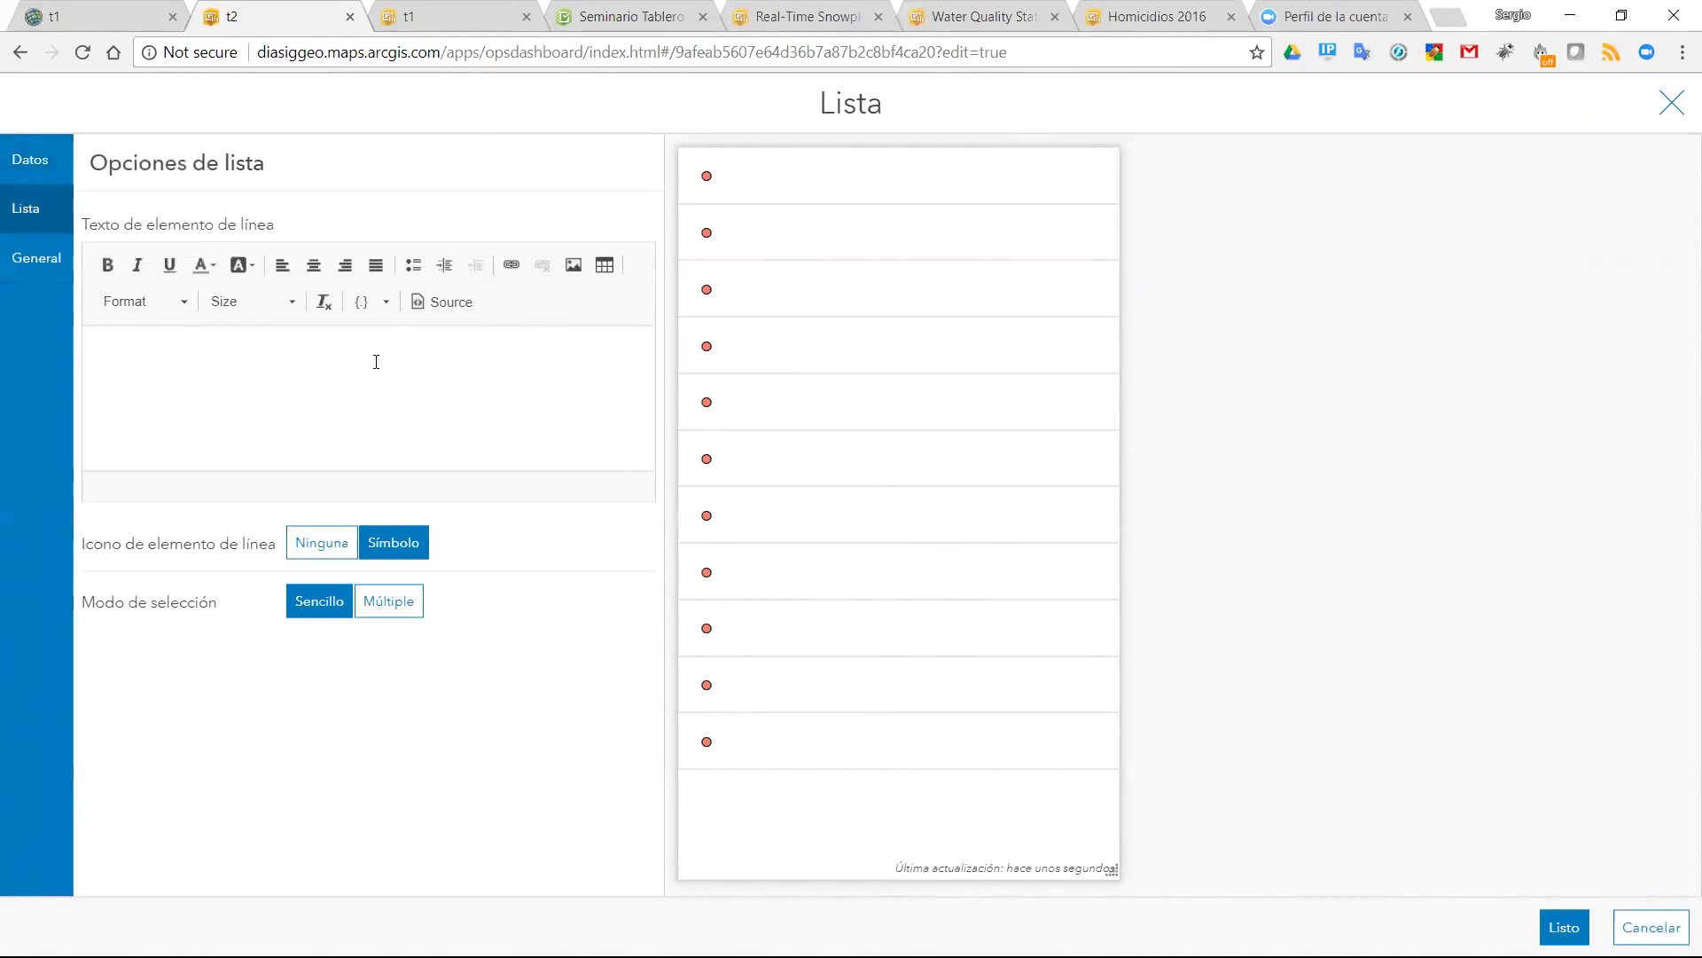
{"action": "left_click", "coordinate": [392, 307]}
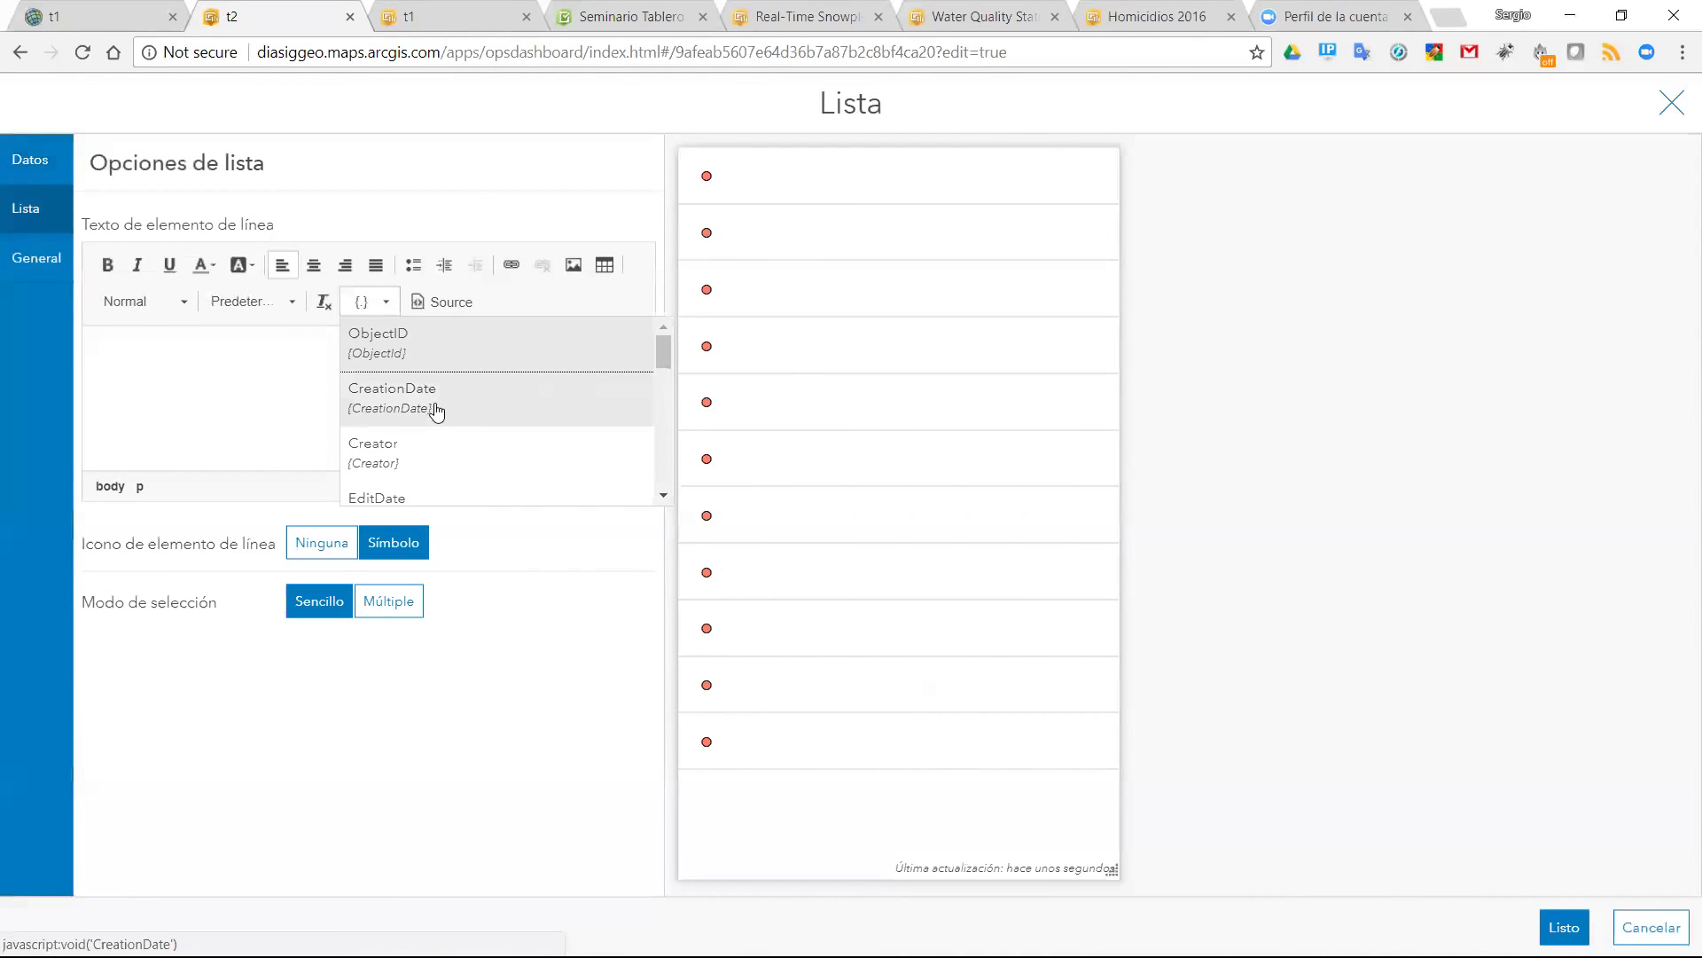
{"action": "scroll", "coordinate": [435, 409], "scroll_direction": "down", "scroll_amount": 1}
{"action": "scroll", "coordinate": [436, 413], "scroll_direction": "down", "scroll_amount": 2}
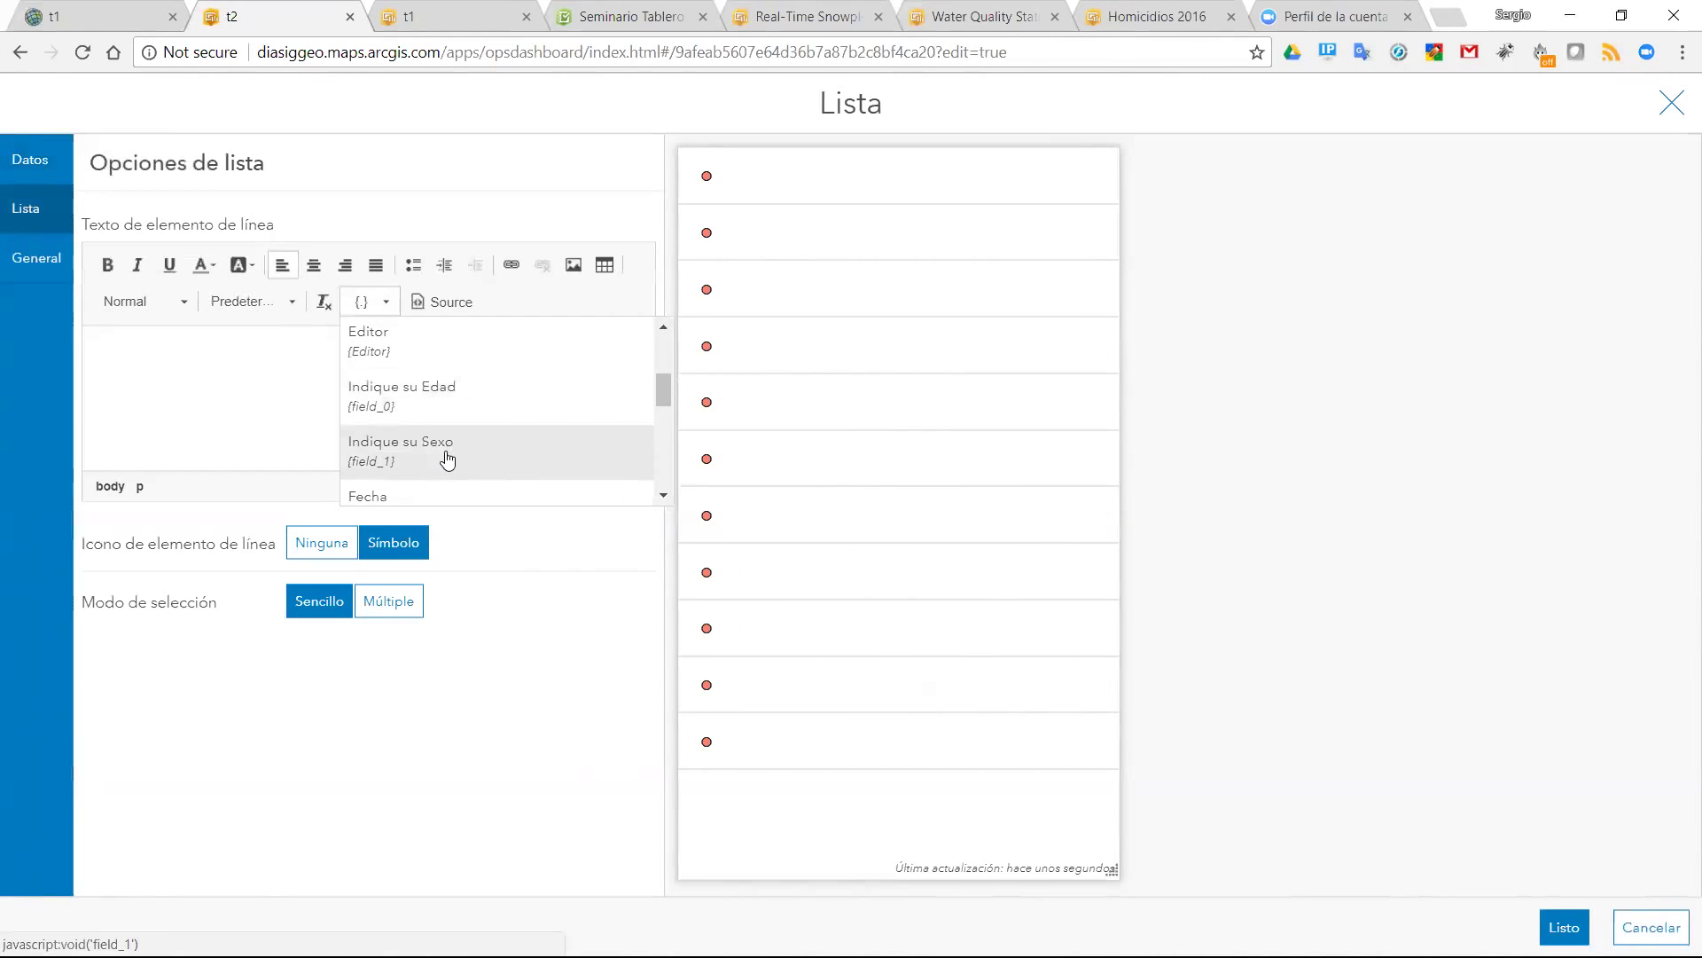
{"action": "scroll", "coordinate": [443, 454], "scroll_direction": "down", "scroll_amount": 2}
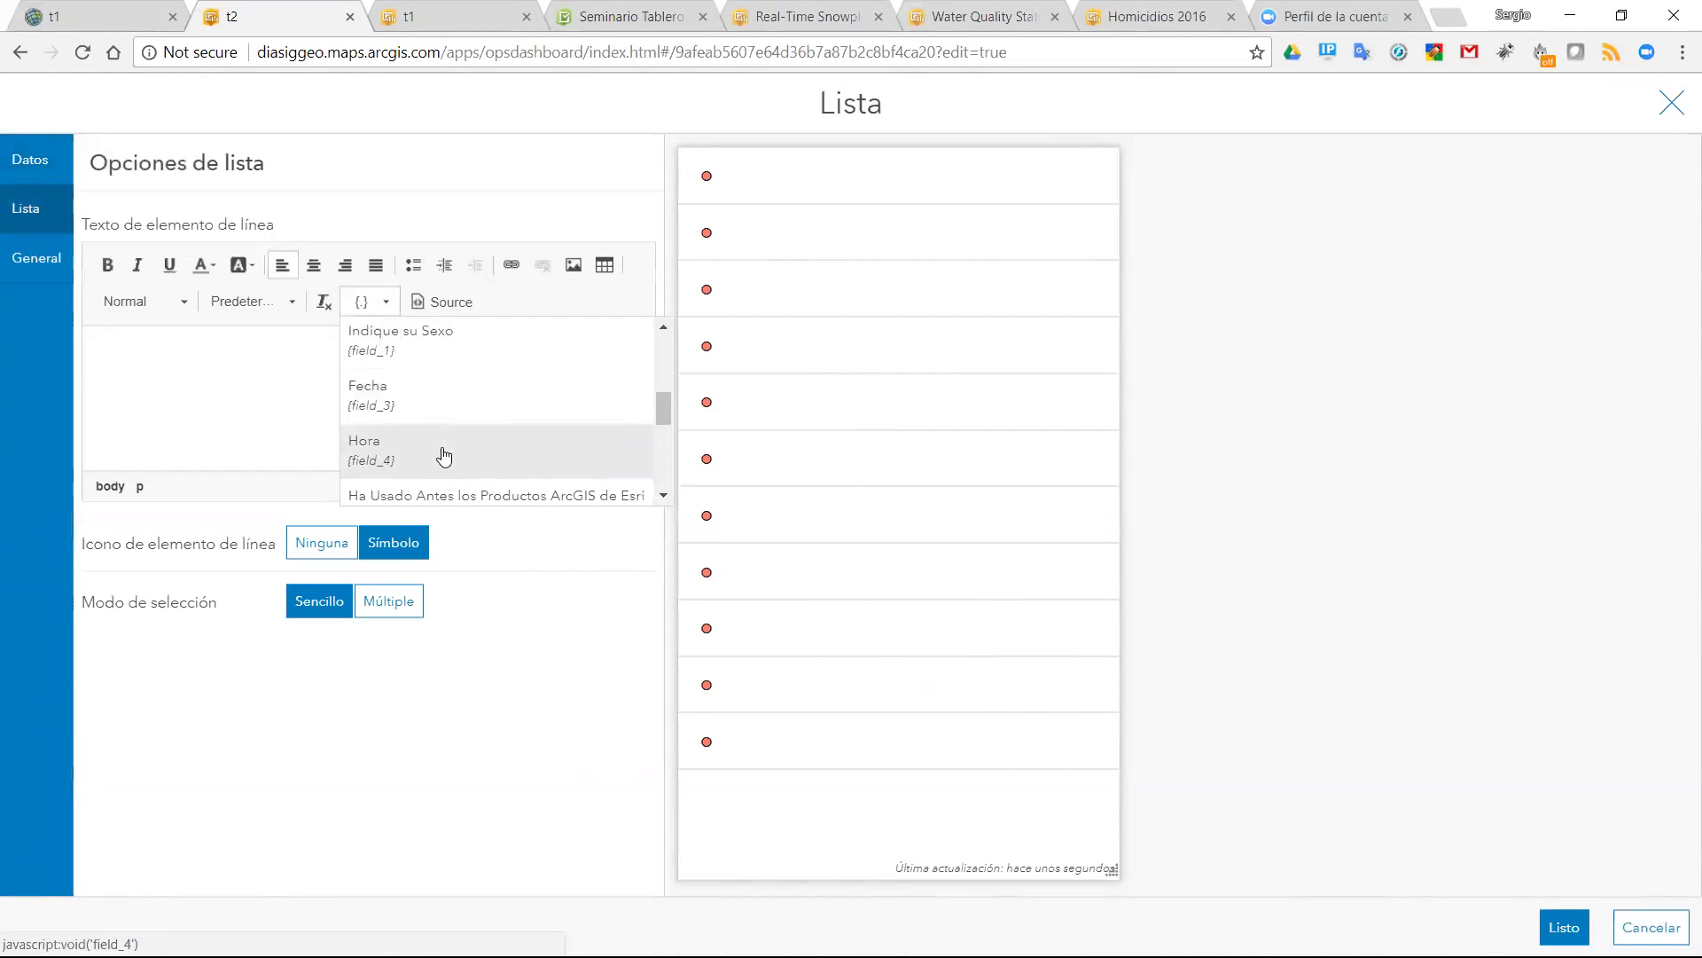
{"action": "scroll", "coordinate": [444, 455], "scroll_direction": "down", "scroll_amount": 2}
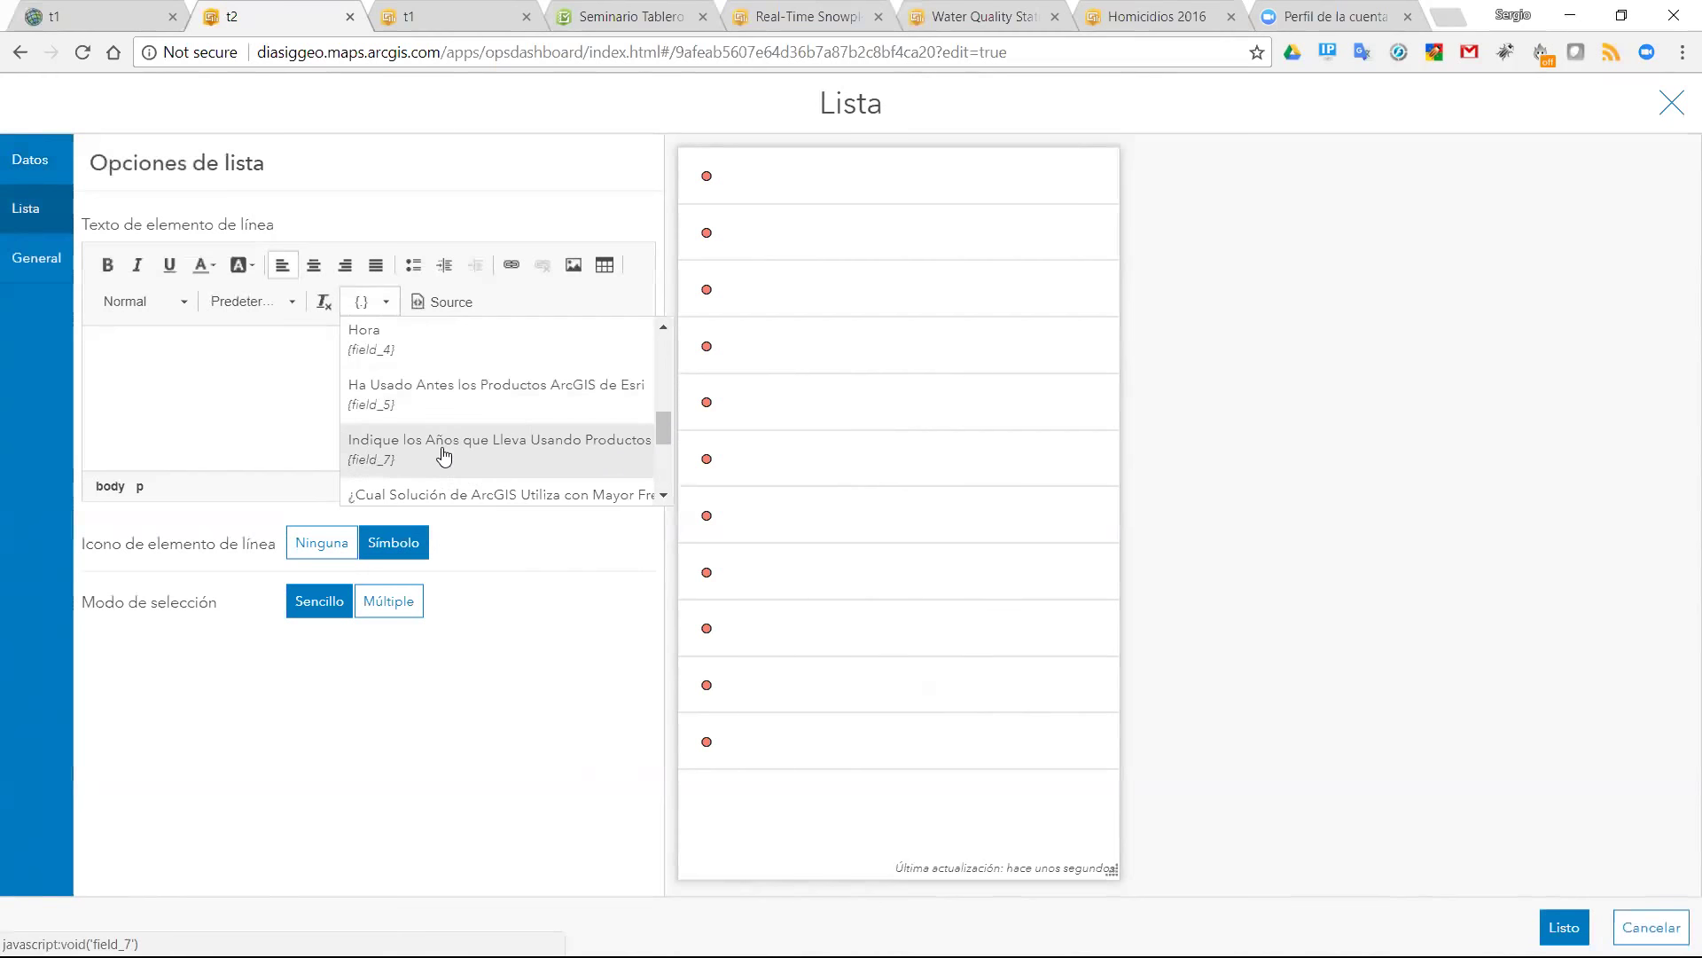
{"action": "scroll", "coordinate": [445, 455], "scroll_direction": "down", "scroll_amount": 2}
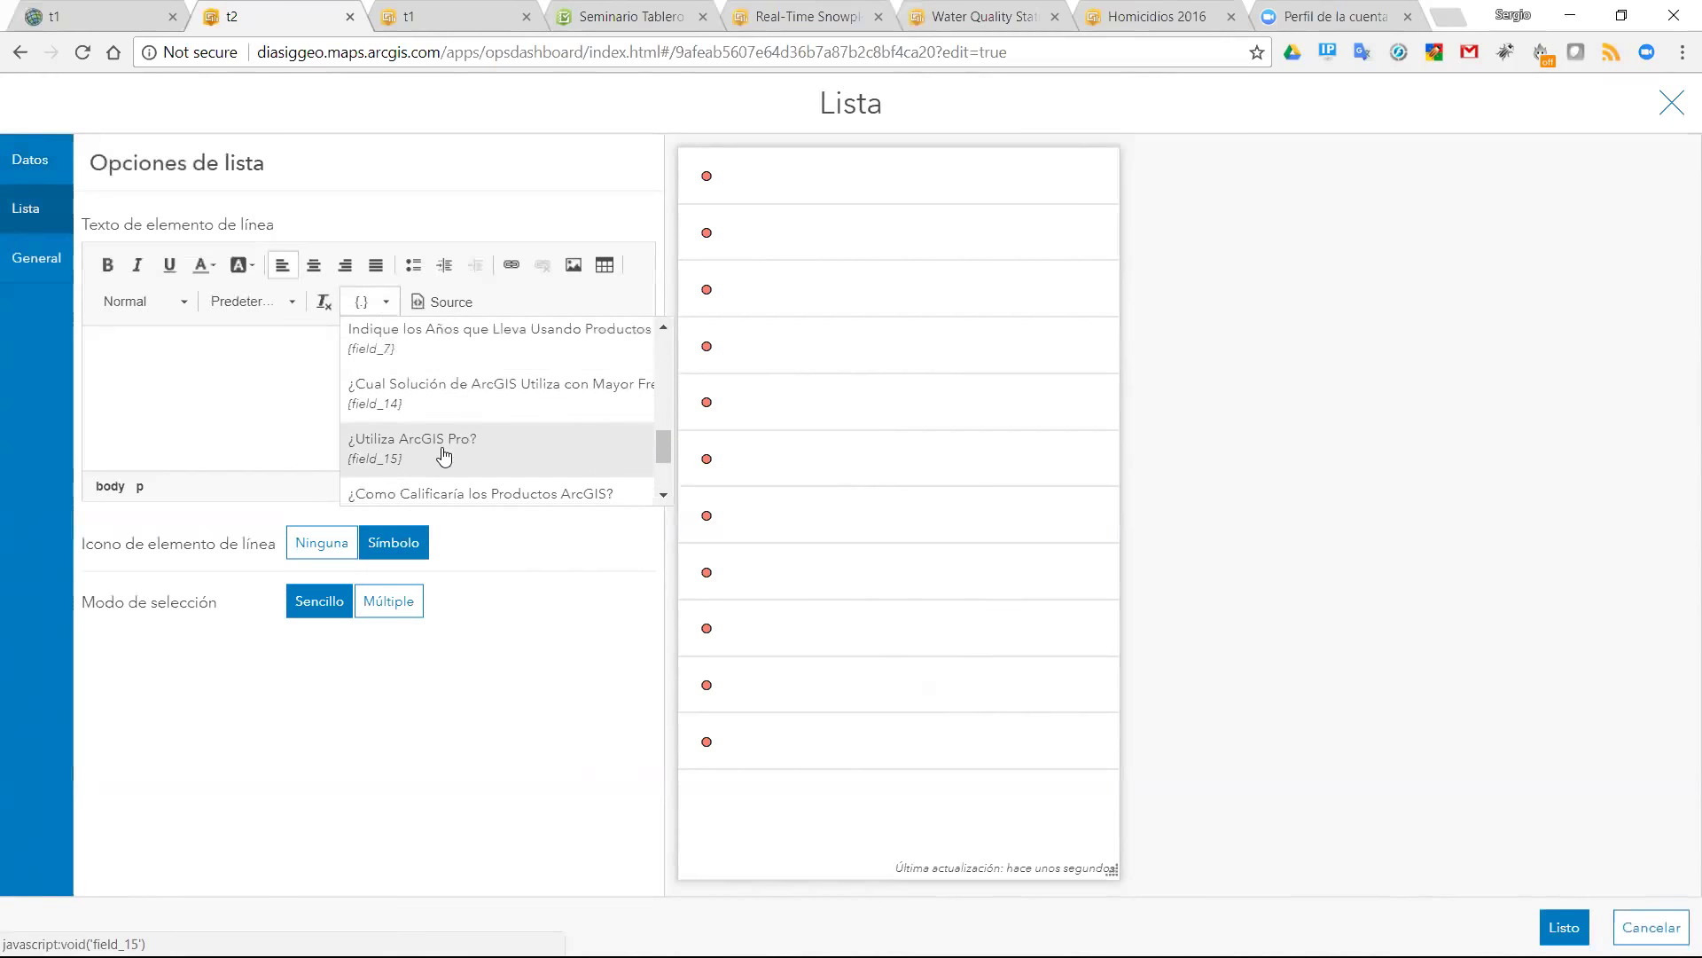
{"action": "scroll", "coordinate": [444, 453], "scroll_direction": "down", "scroll_amount": 2}
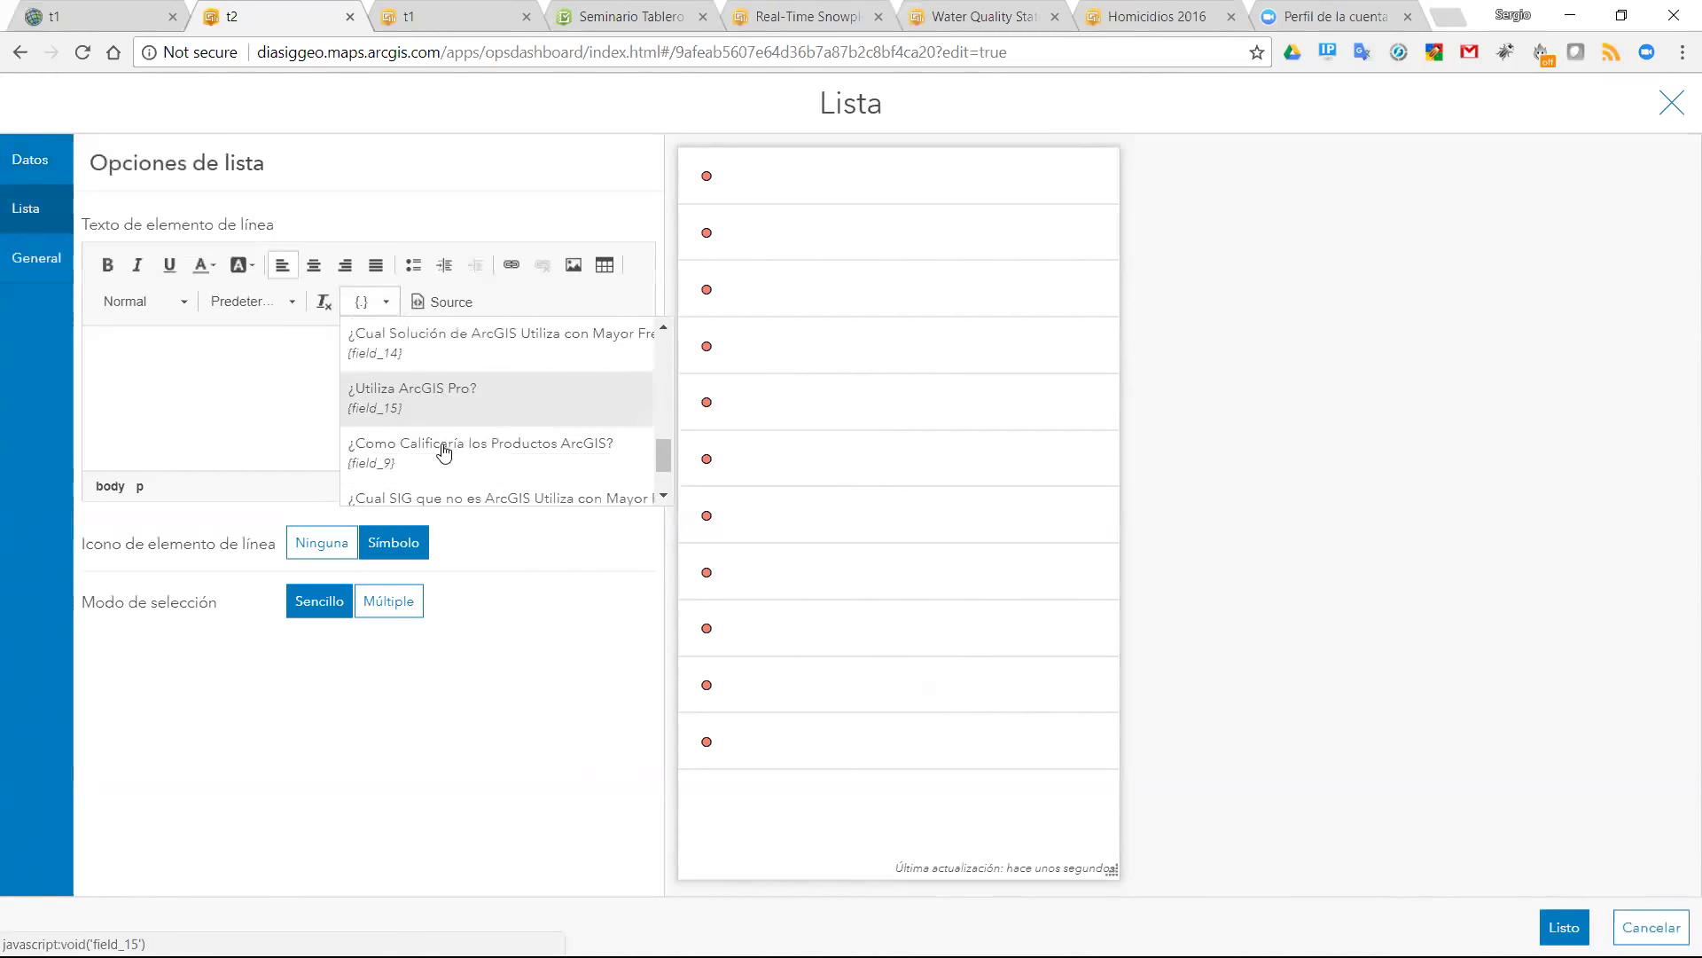
{"action": "scroll", "coordinate": [447, 448], "scroll_direction": "up", "scroll_amount": 8}
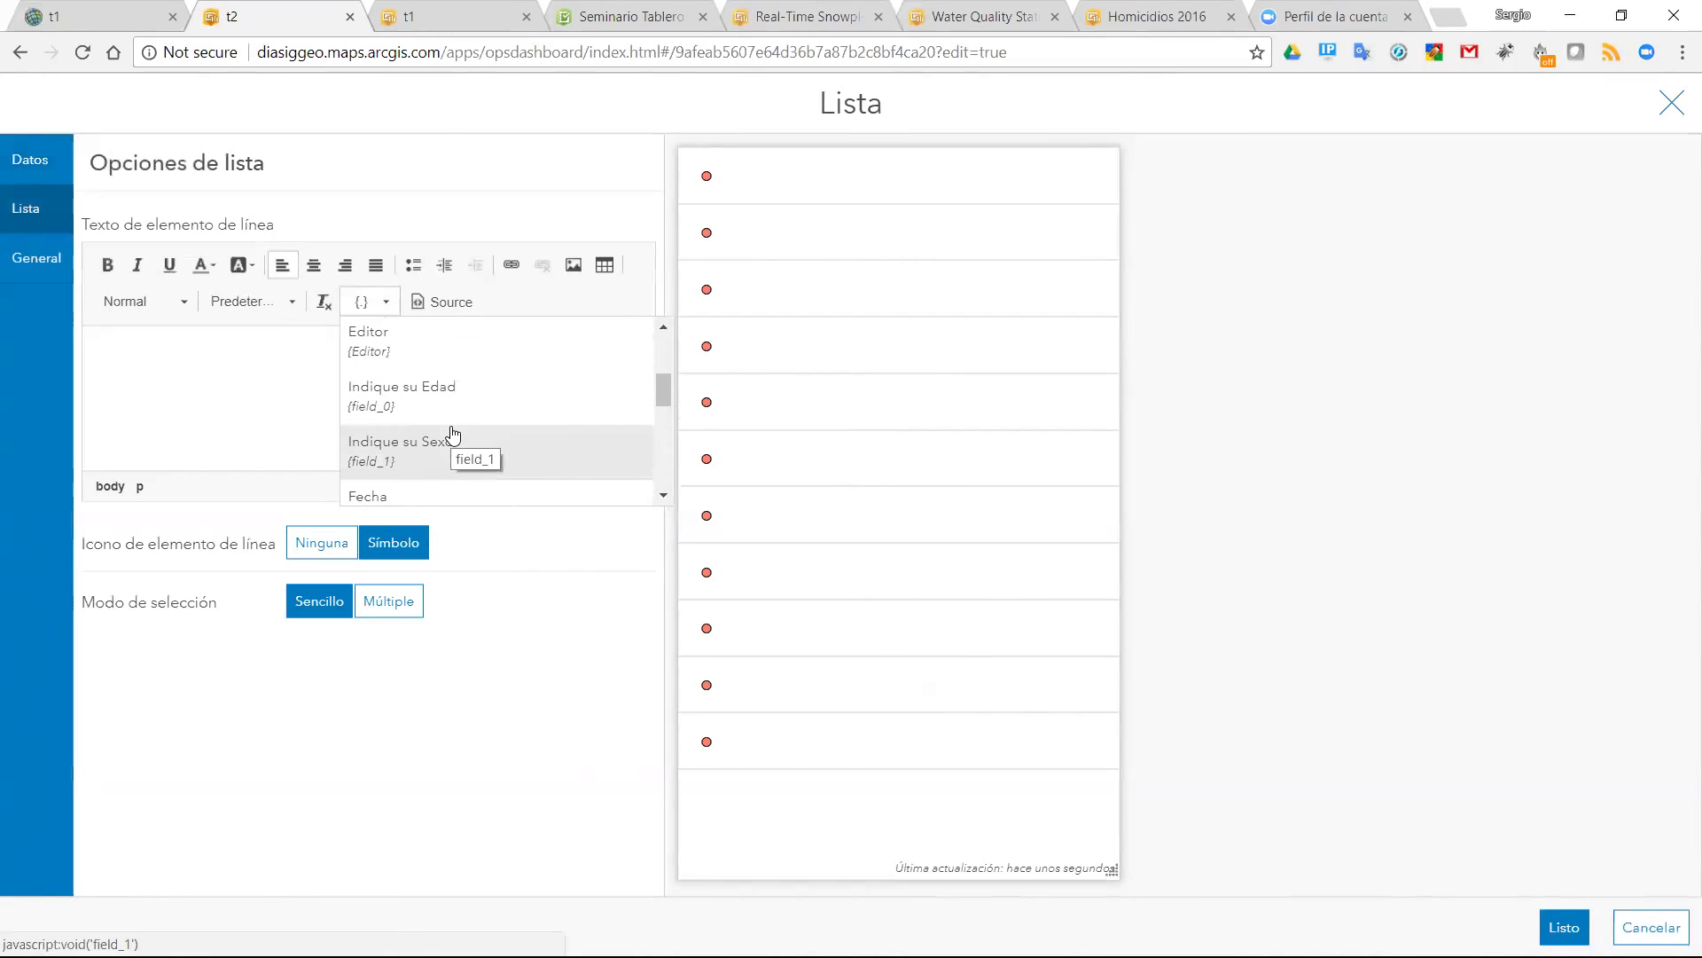
{"action": "scroll", "coordinate": [452, 434], "scroll_direction": "up", "scroll_amount": 2}
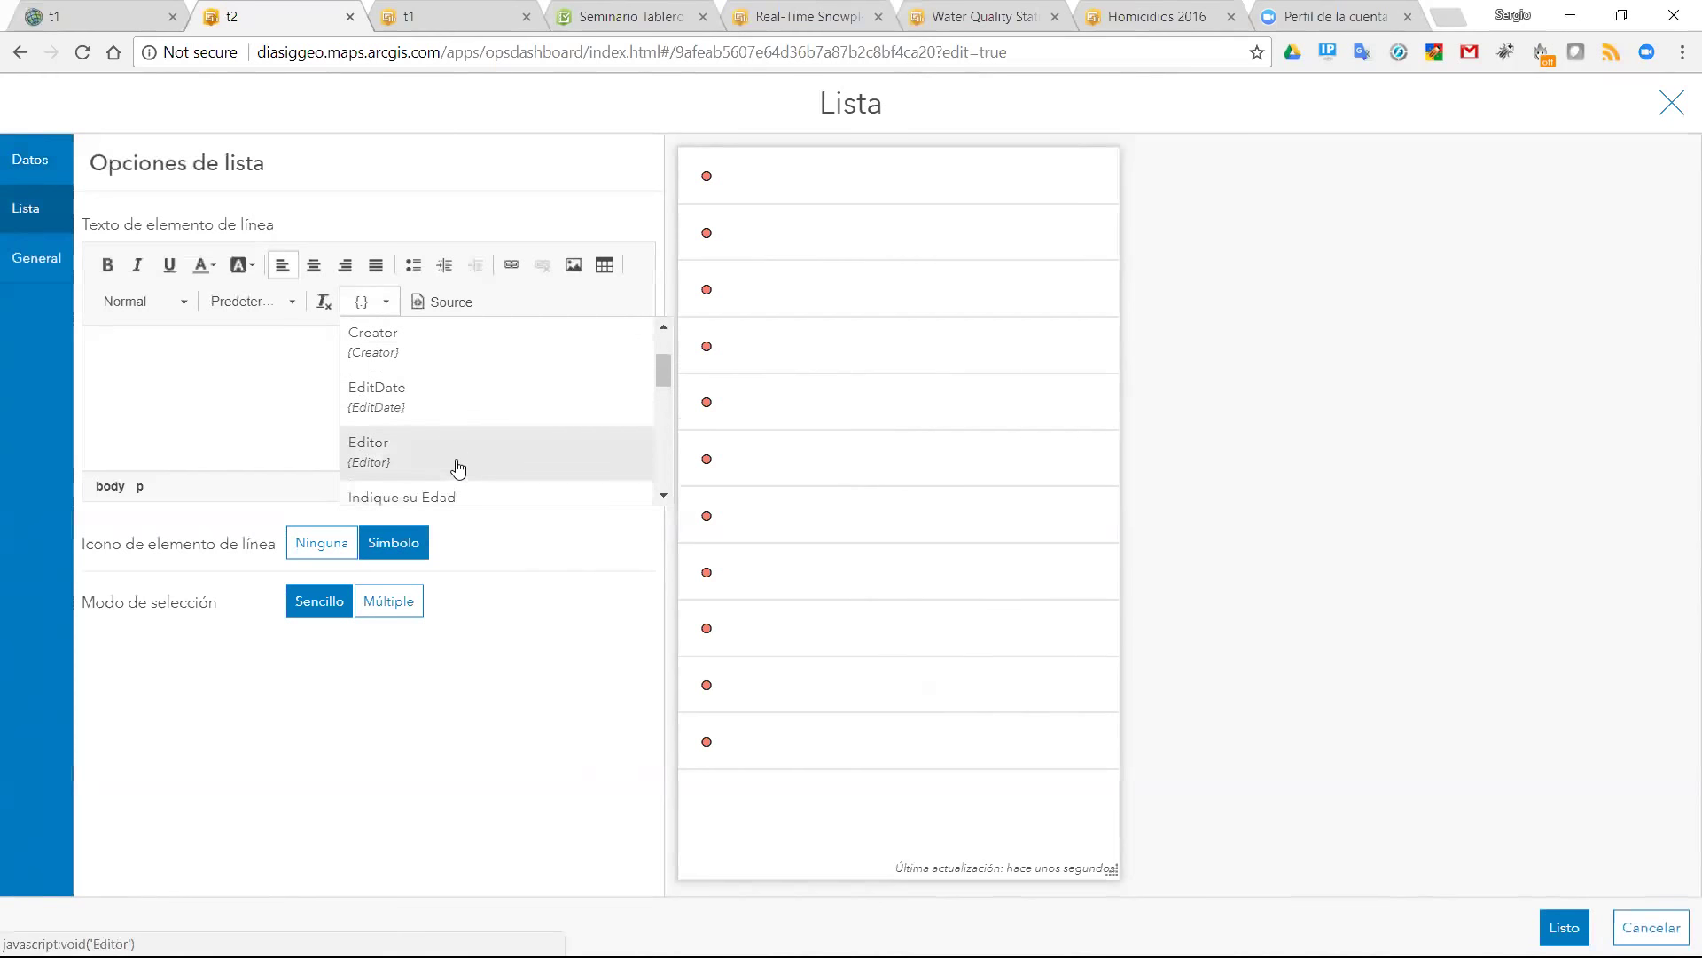
{"action": "scroll", "coordinate": [460, 444], "scroll_direction": "up", "scroll_amount": 3}
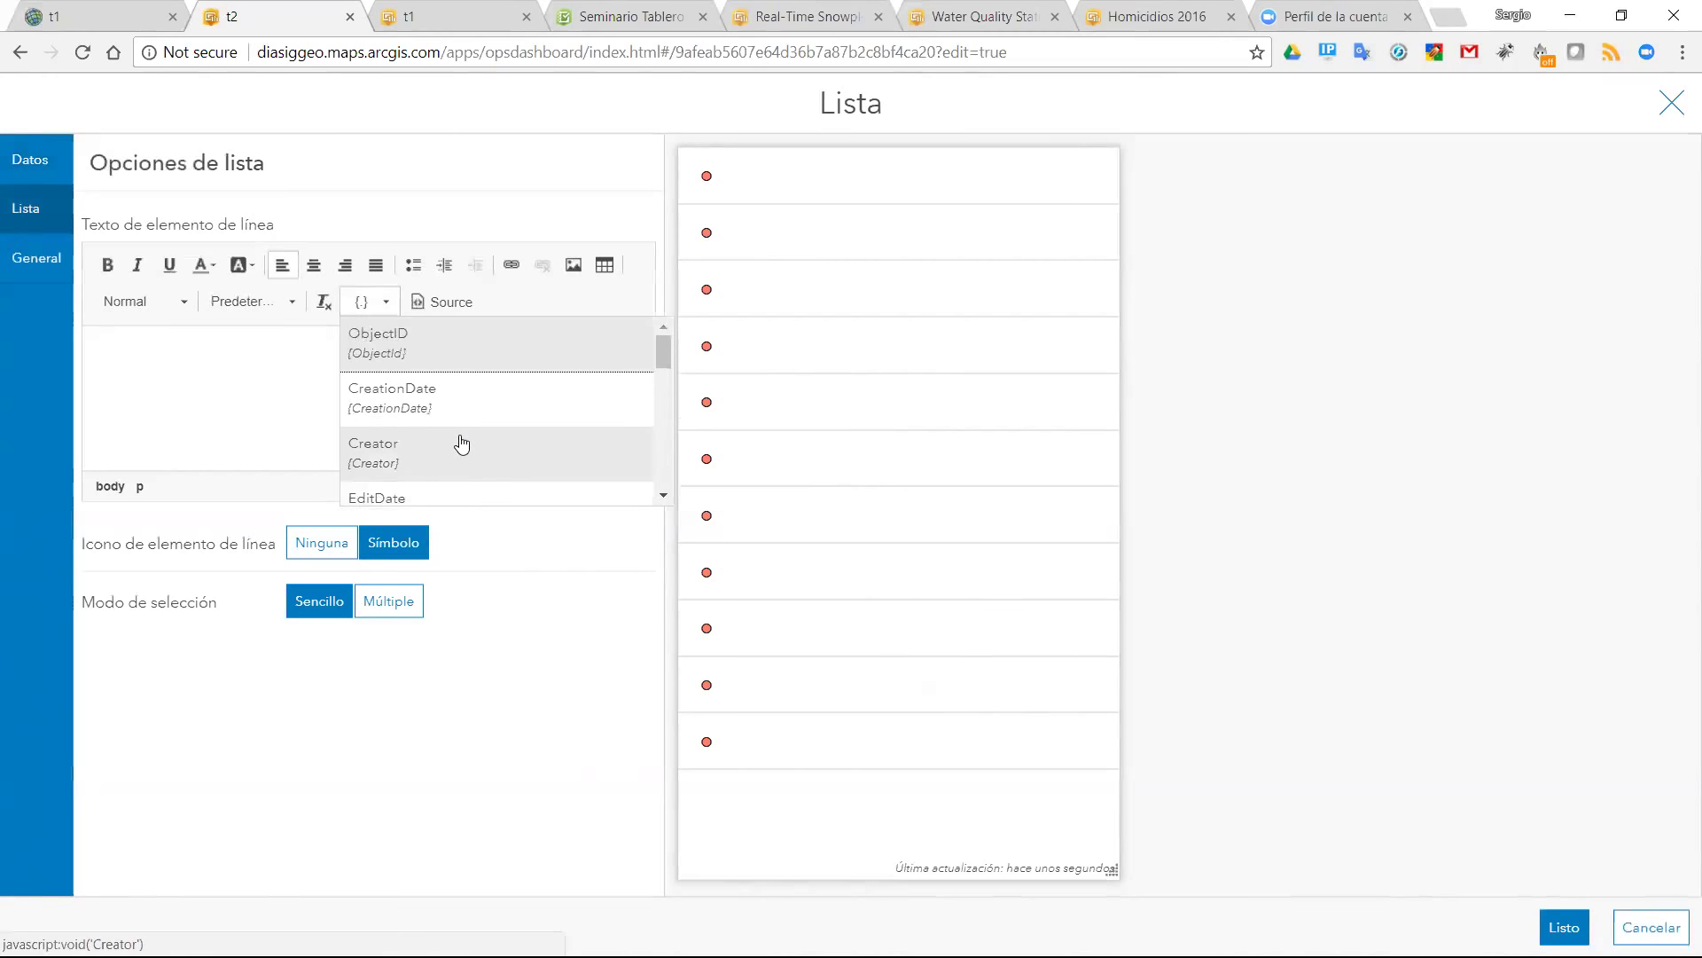
{"action": "scroll", "coordinate": [460, 444], "scroll_direction": "down", "scroll_amount": 4}
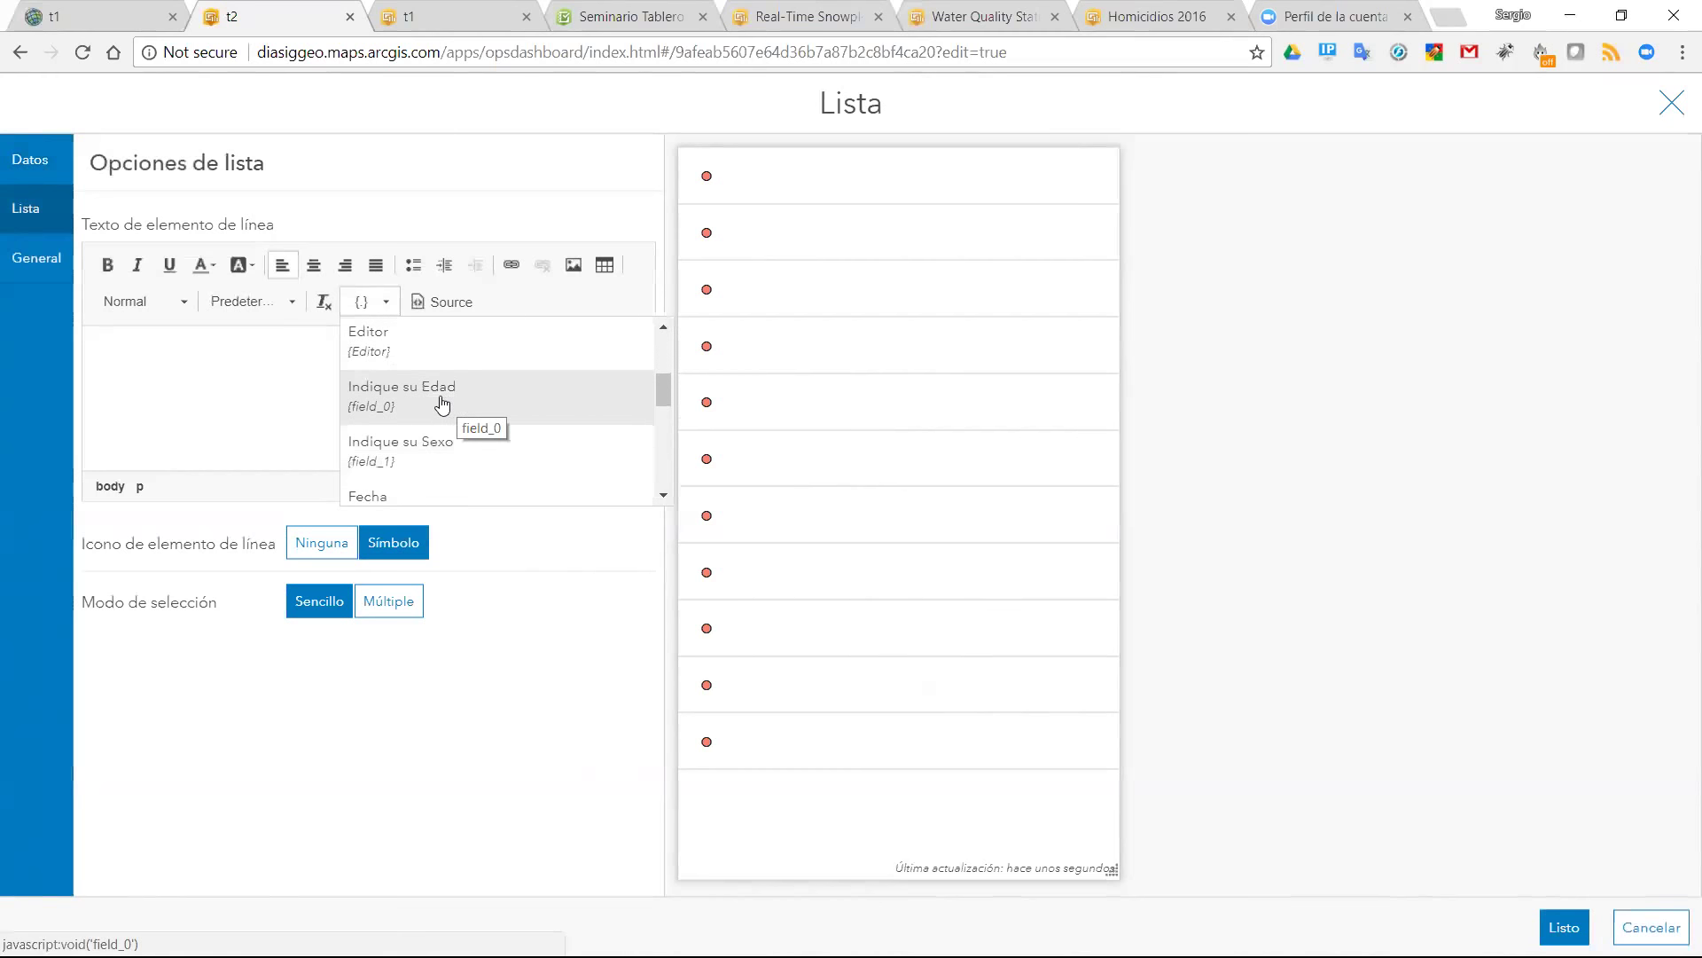
- Set the list's line item text to "Edad Encuestado: {field_0}", inserting the Indique su Edad field
{"action": "left_click", "coordinate": [226, 370]}
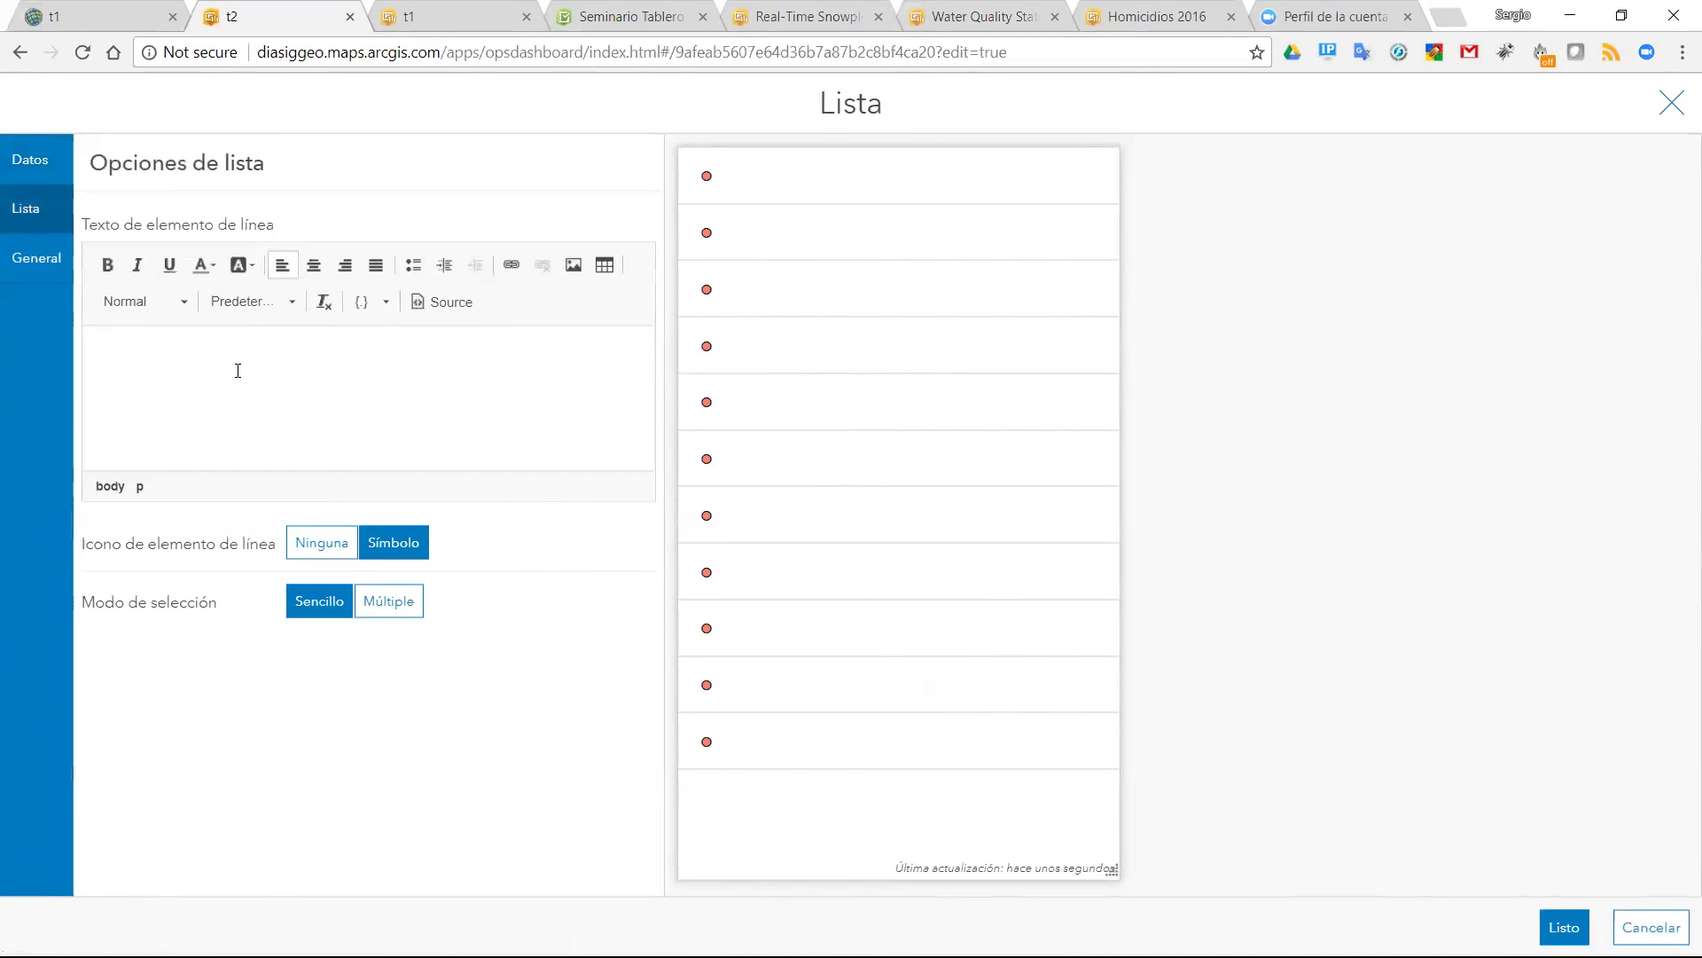
{"action": "type", "text": "Edad Encuestado:"}
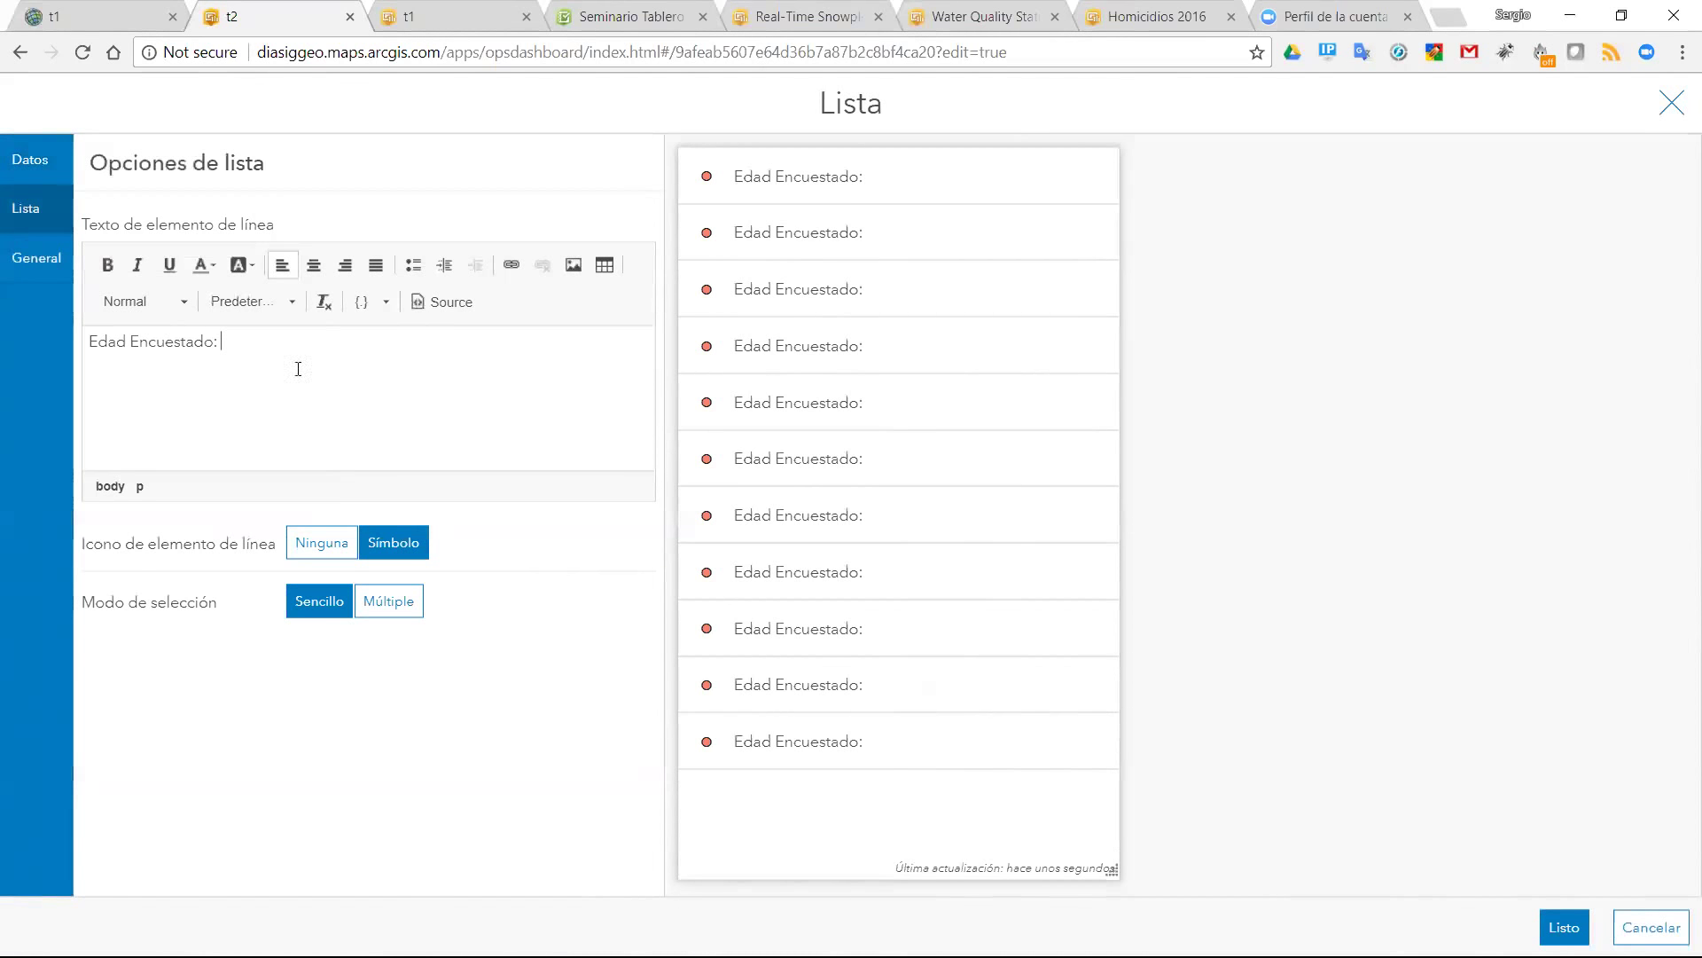
{"action": "left_click", "coordinate": [390, 303]}
{"action": "scroll", "coordinate": [394, 413], "scroll_direction": "down", "scroll_amount": 1}
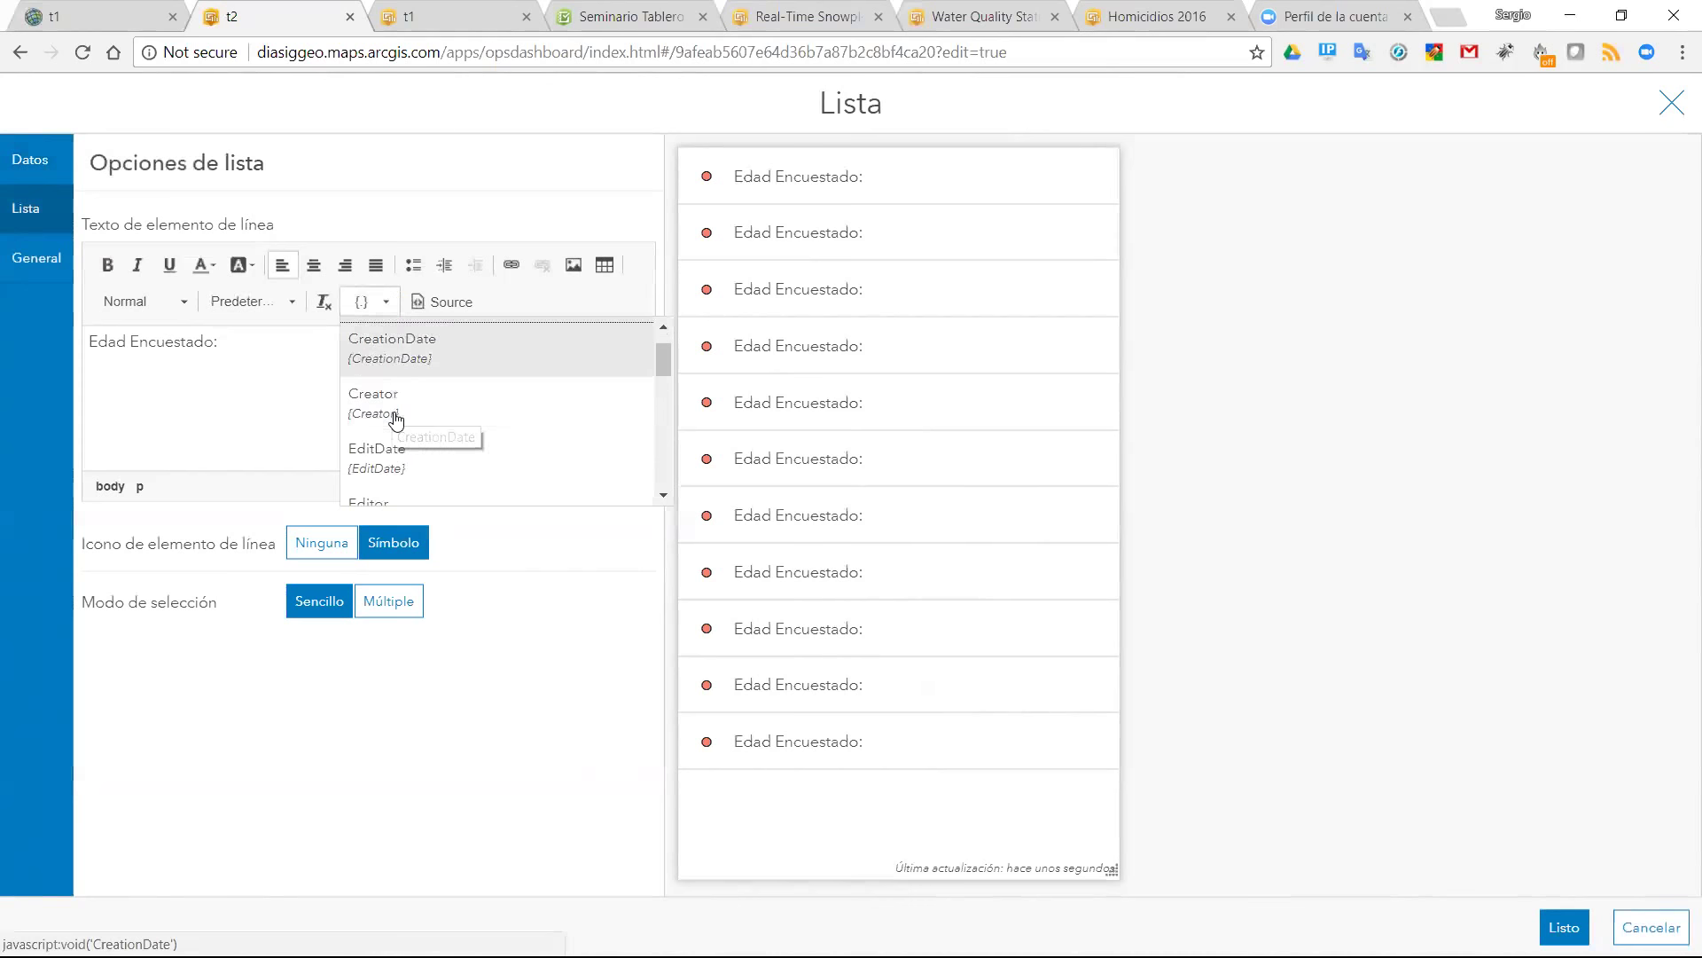
{"action": "scroll", "coordinate": [396, 419], "scroll_direction": "down", "scroll_amount": 1}
{"action": "scroll", "coordinate": [393, 404], "scroll_direction": "down", "scroll_amount": 2}
{"action": "left_click", "coordinate": [390, 399]}
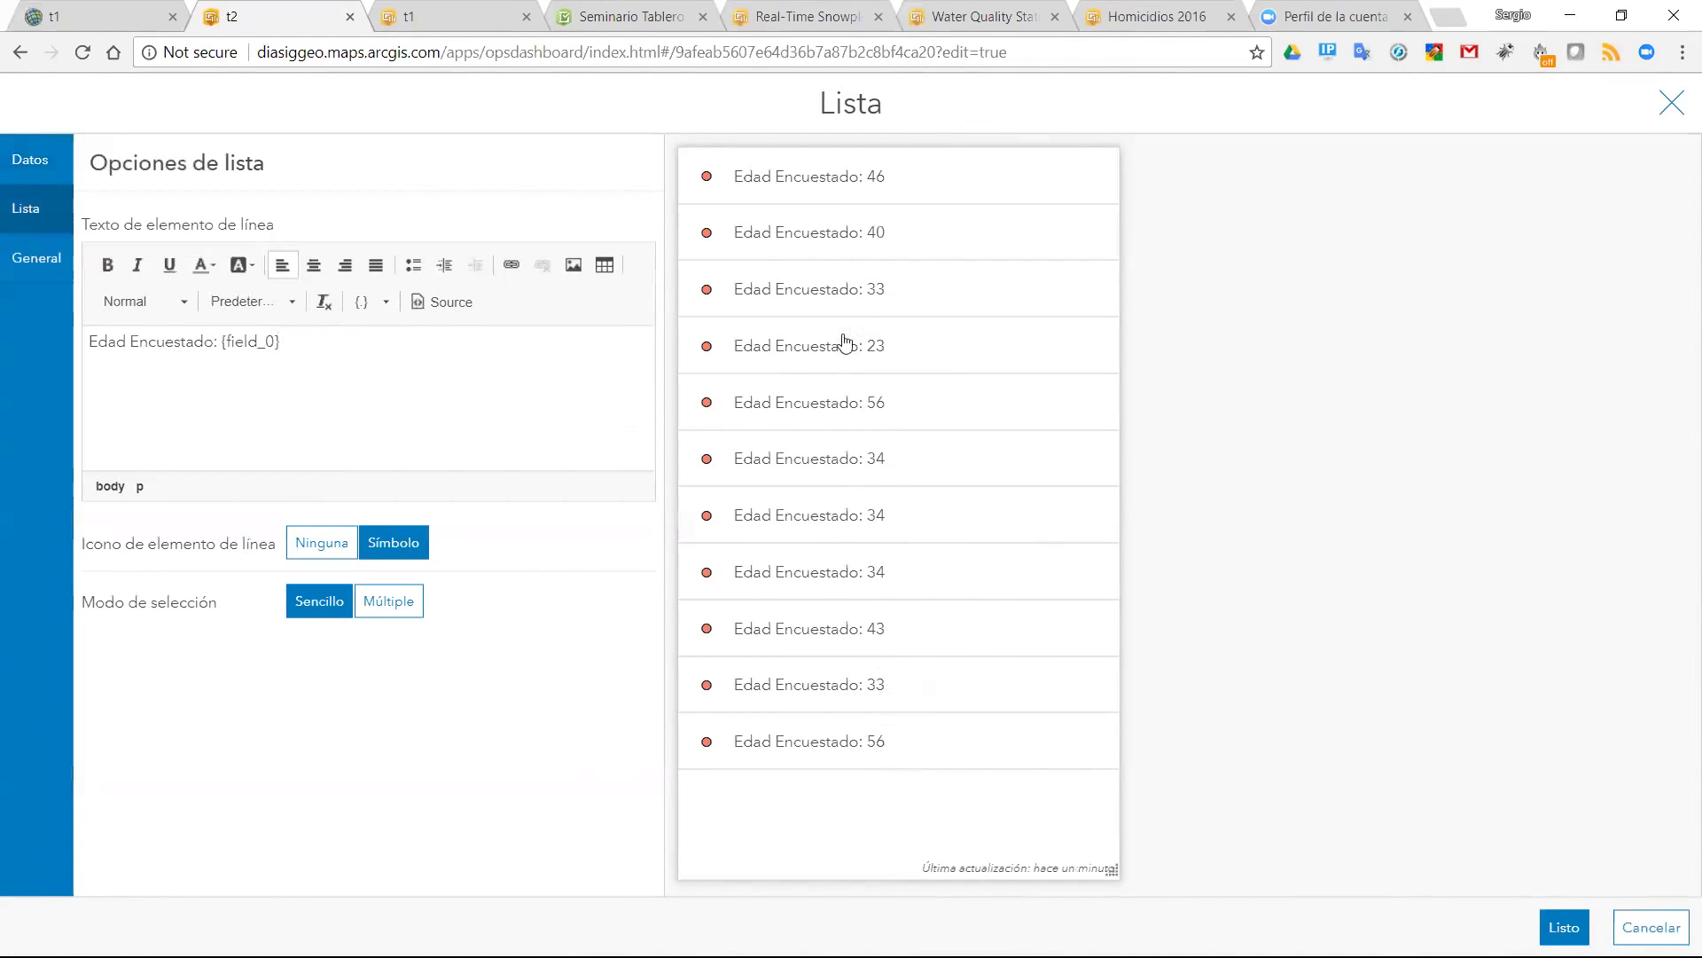
- Try a magenta background colour on the {field_0} text, and restore the Automatic background
{"action": "left_click_drag", "start_coordinate": [284, 340], "coordinate": [218, 342]}
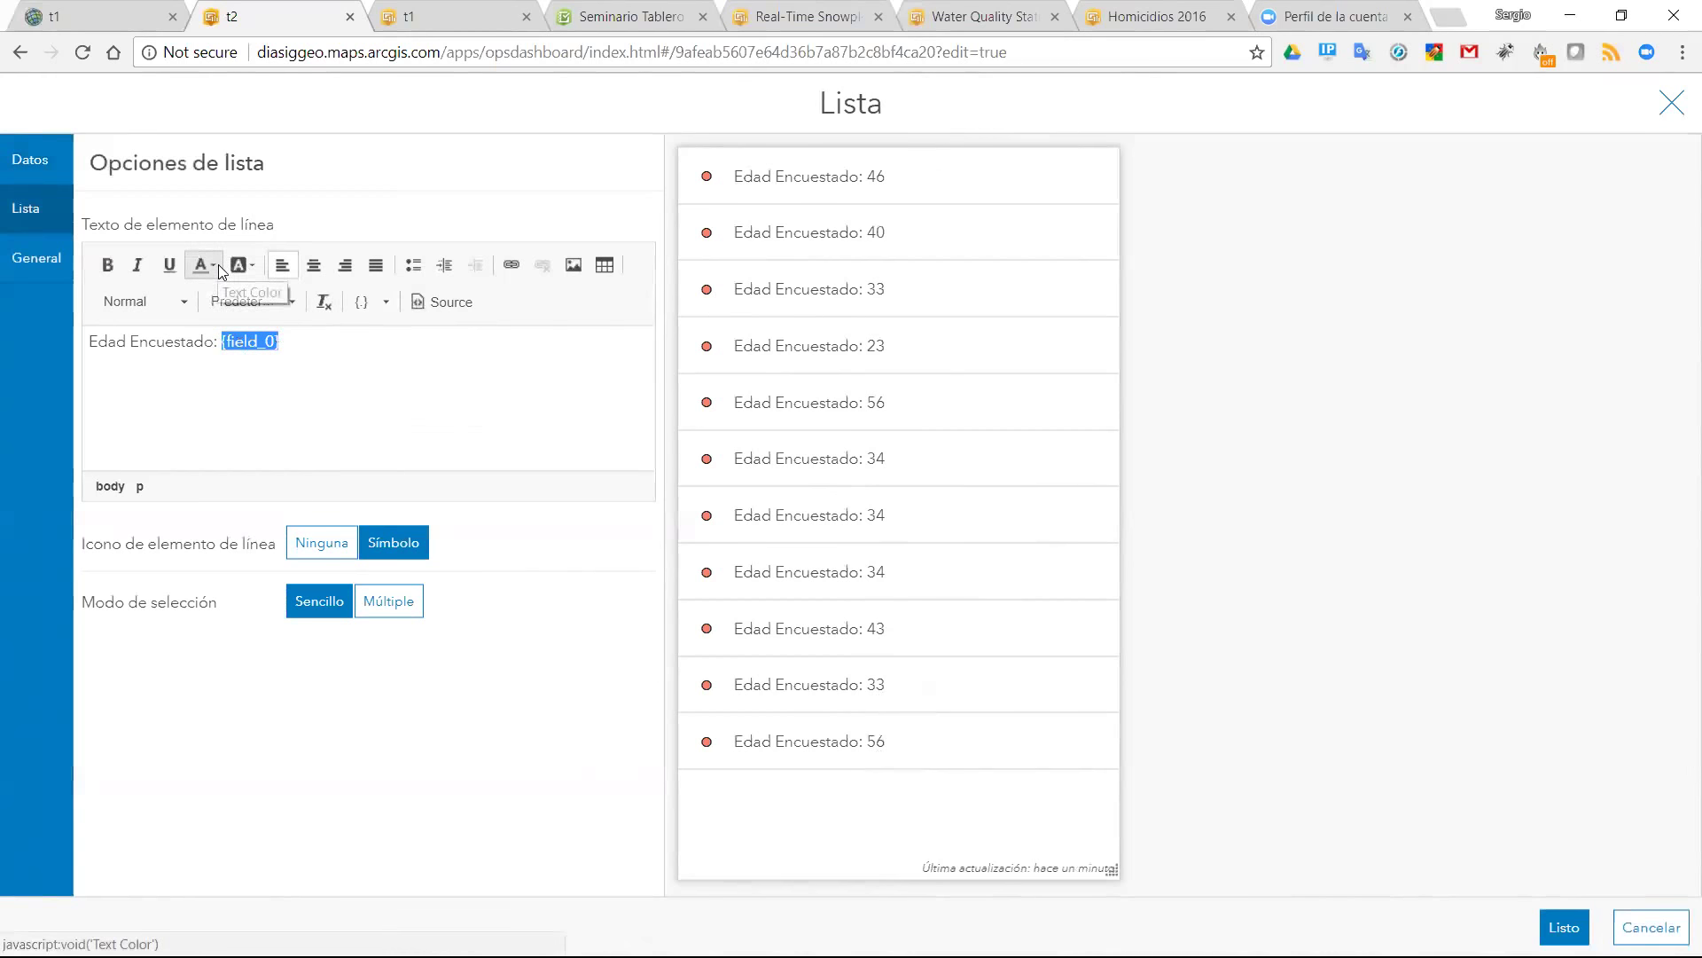
{"action": "left_click", "coordinate": [252, 264]}
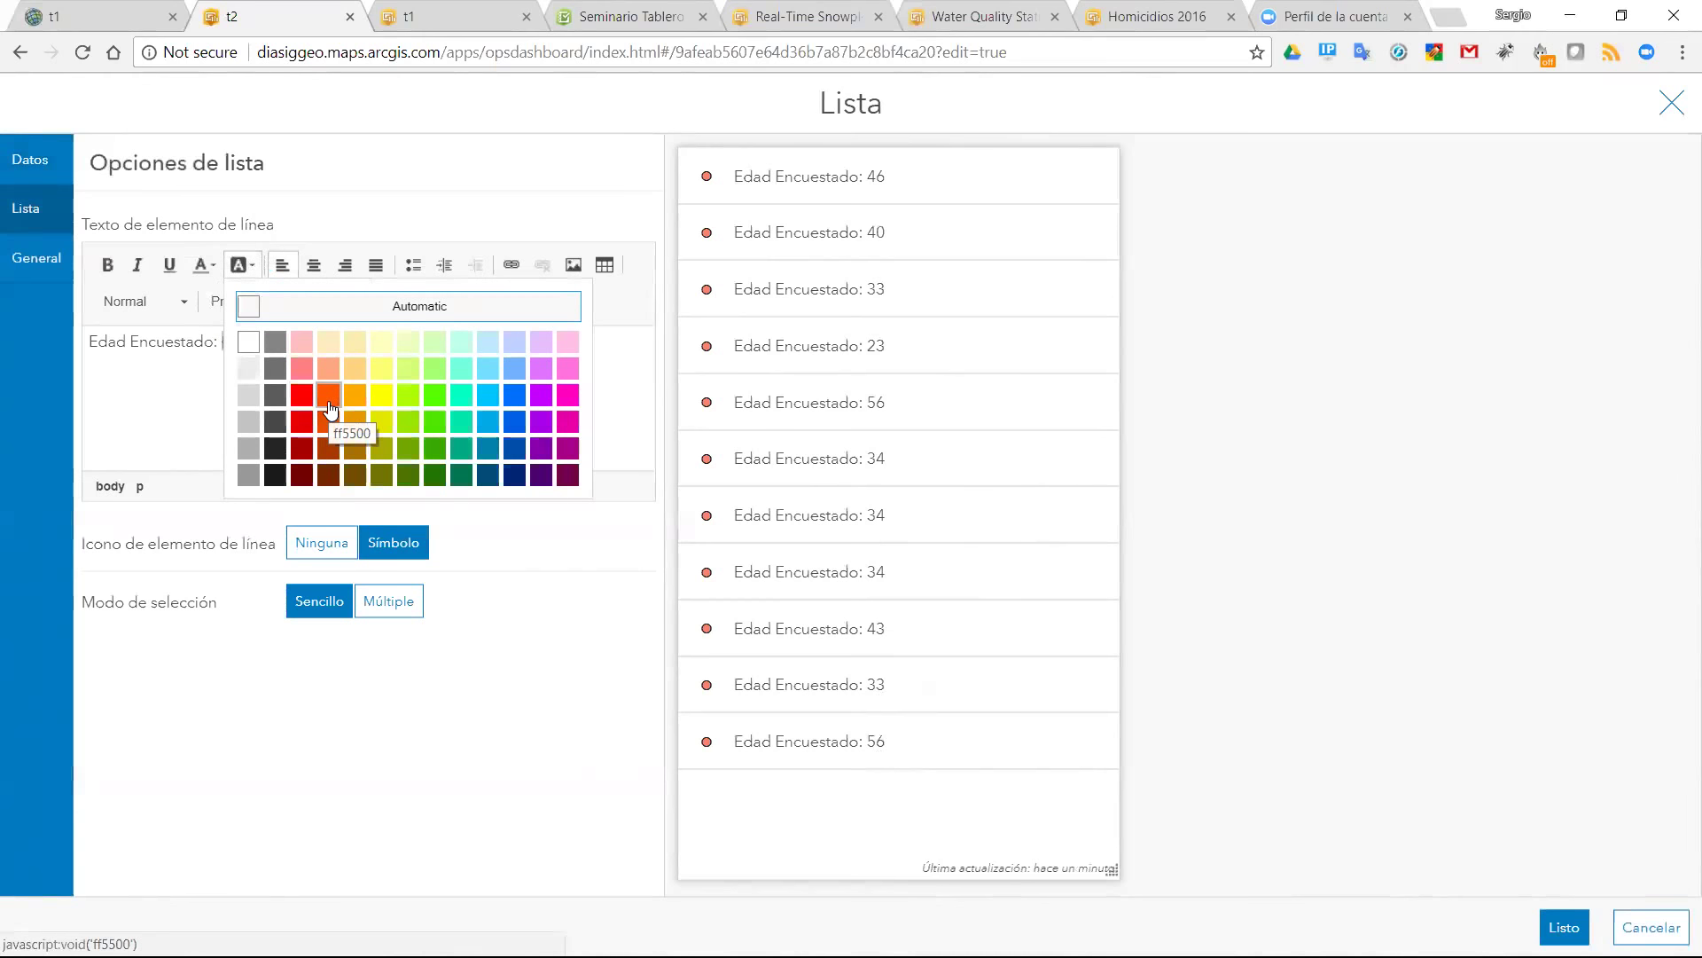
{"action": "left_click", "coordinate": [565, 394]}
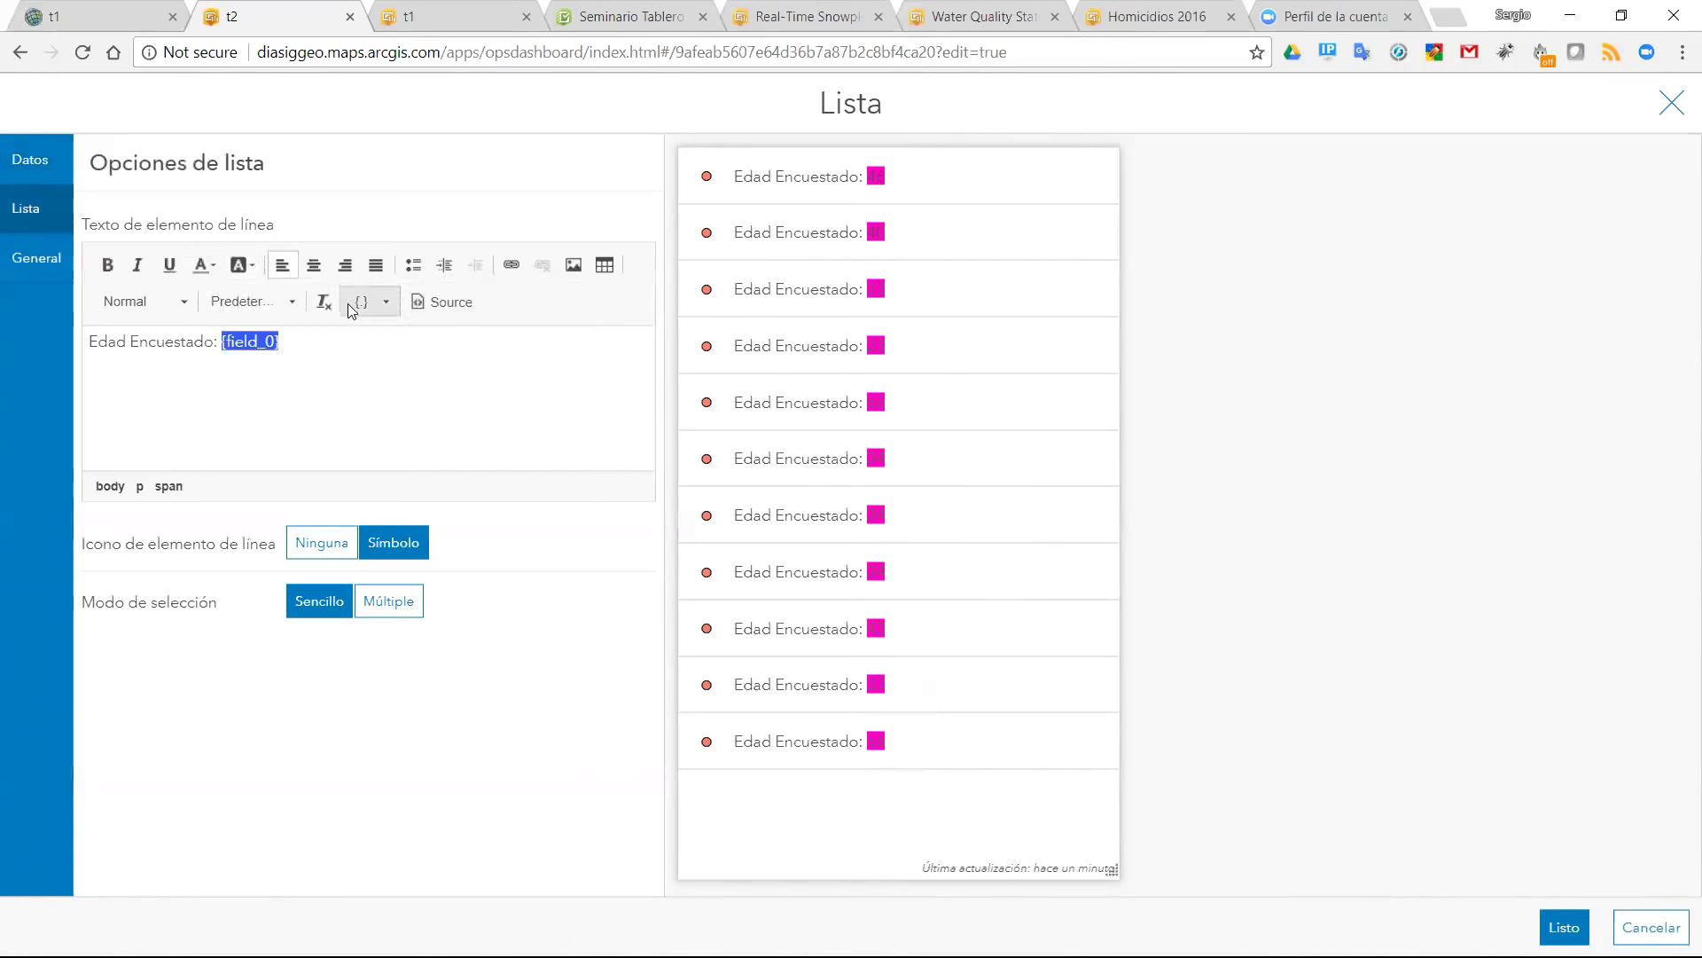
{"action": "left_click", "coordinate": [258, 268]}
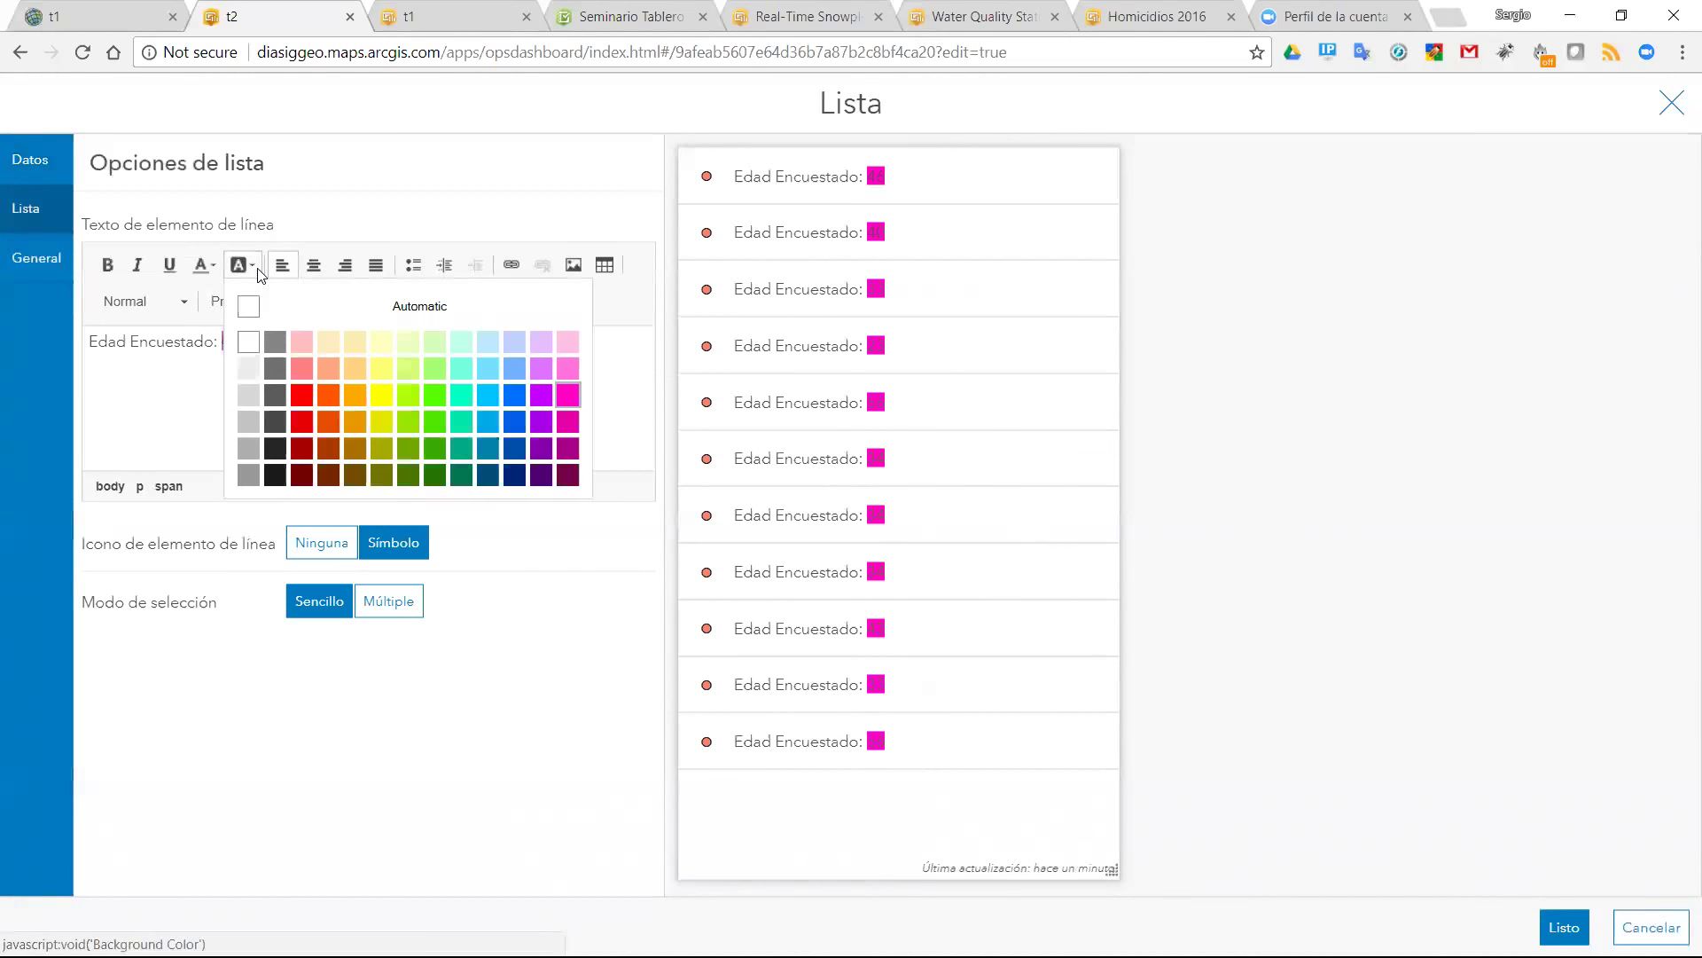
{"action": "left_click", "coordinate": [249, 306]}
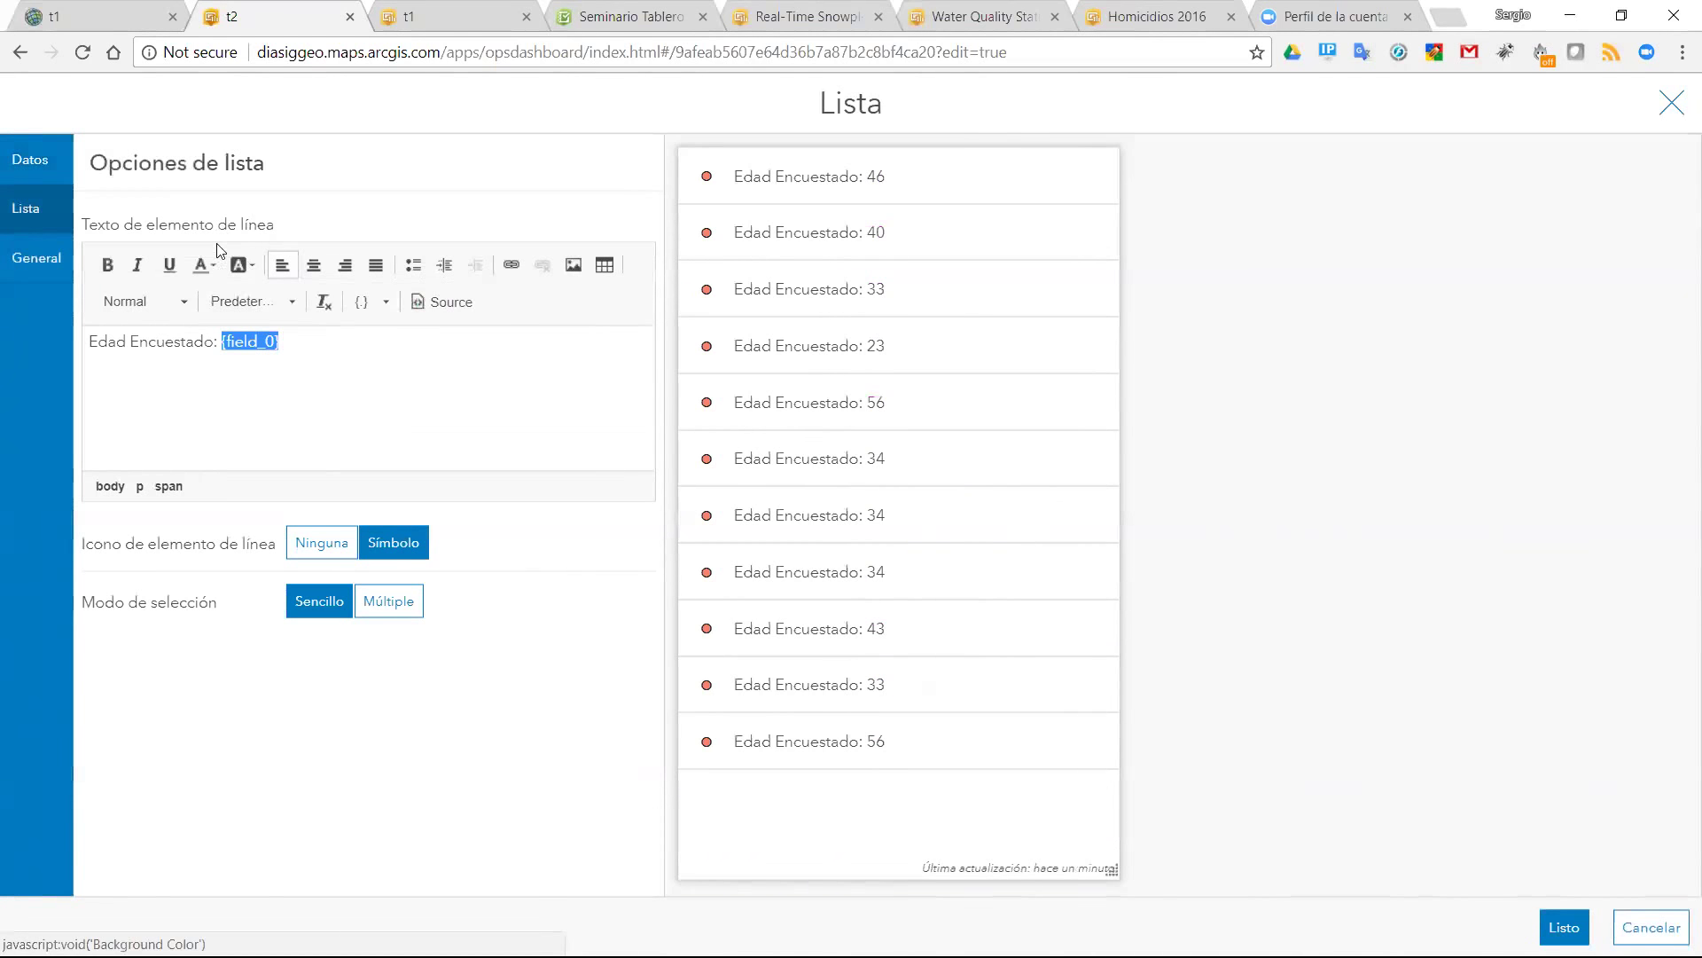
- Colour the {field_0} text dark magenta and the "Edad Encuestado:" label orange in the line item text
{"action": "left_click", "coordinate": [206, 265]}
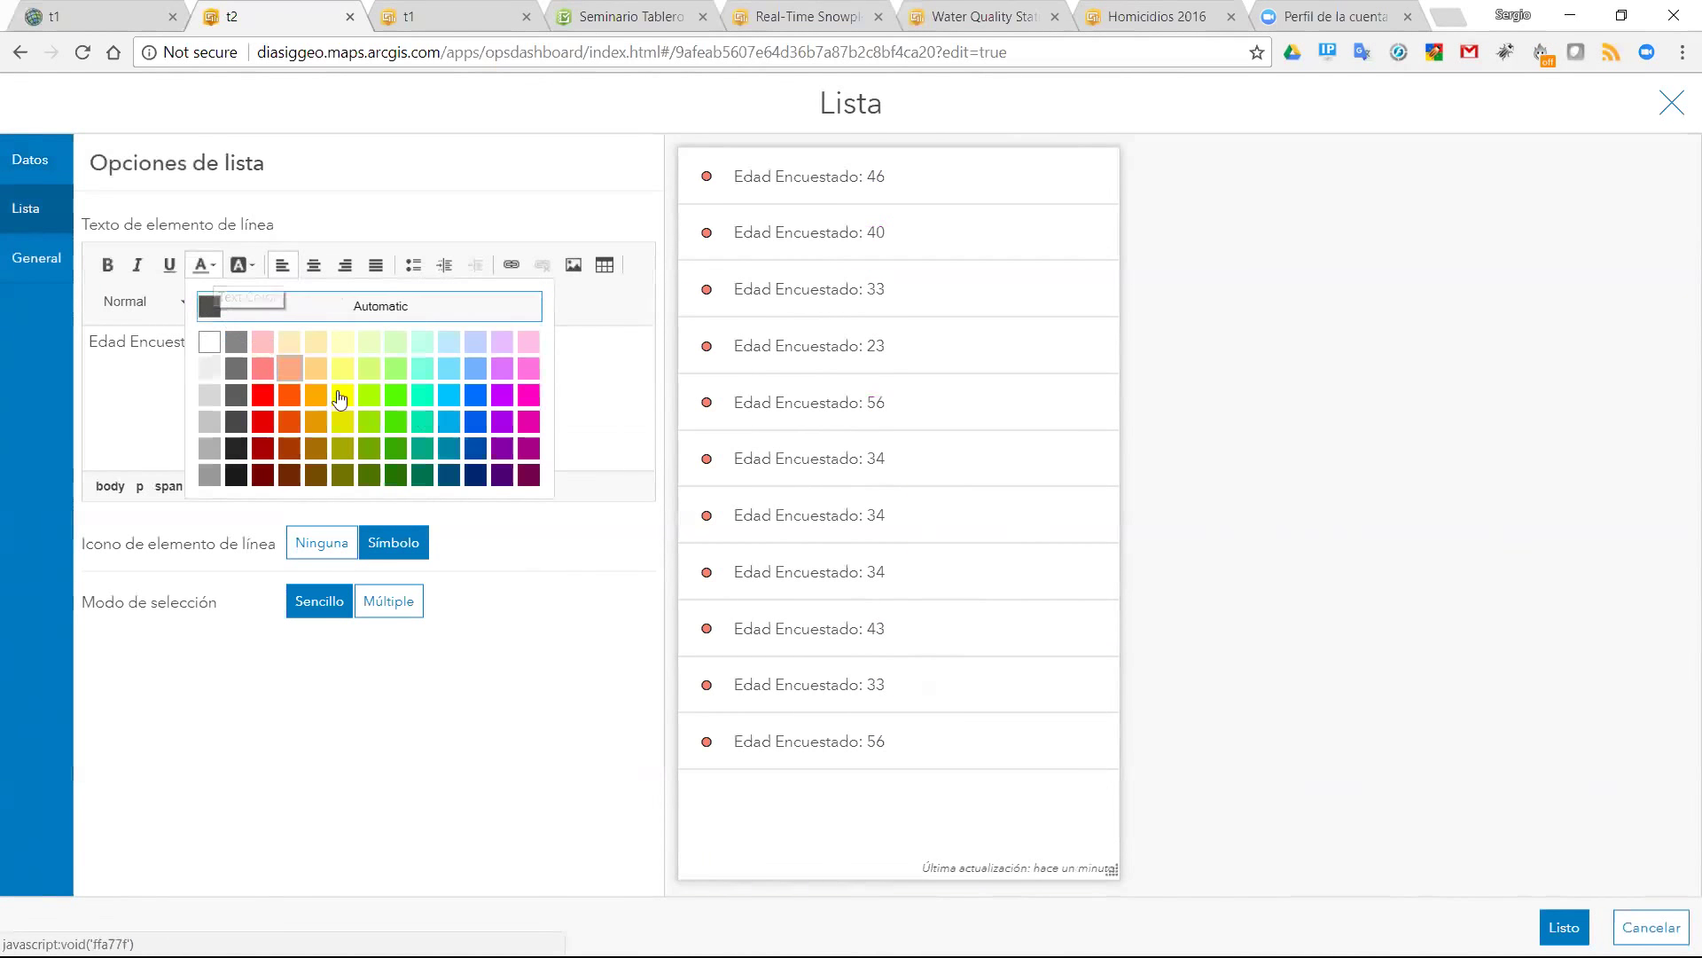
{"action": "left_click", "coordinate": [528, 454]}
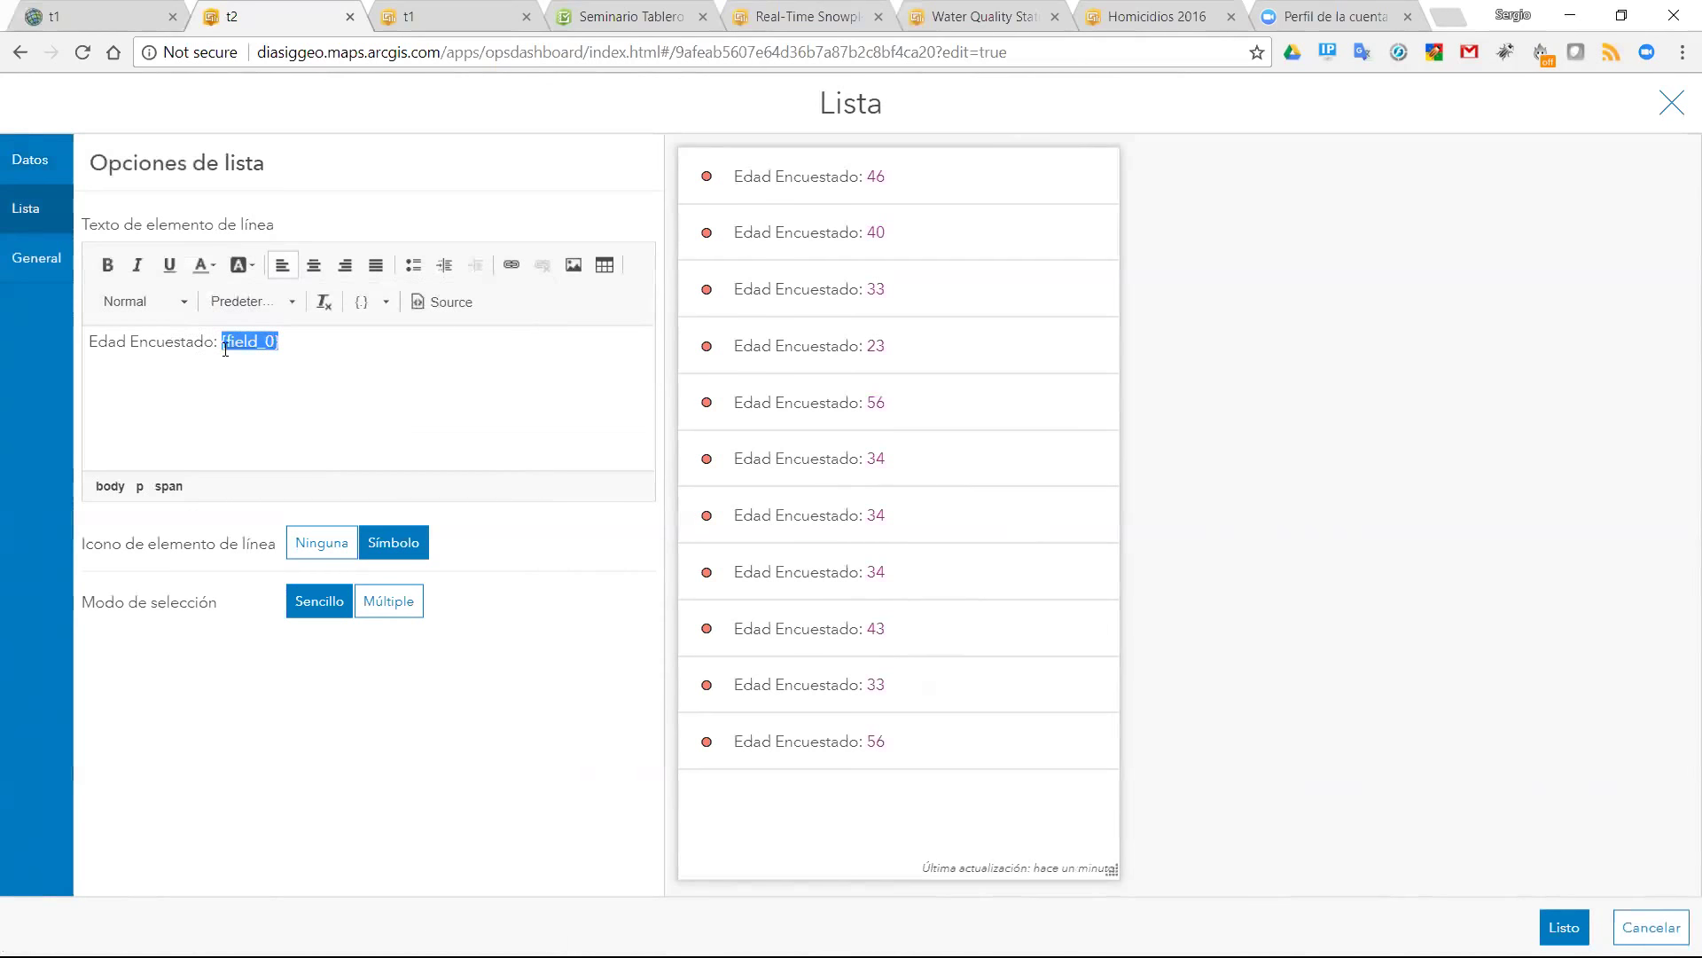
{"action": "left_click_drag", "start_coordinate": [219, 344], "coordinate": [81, 346]}
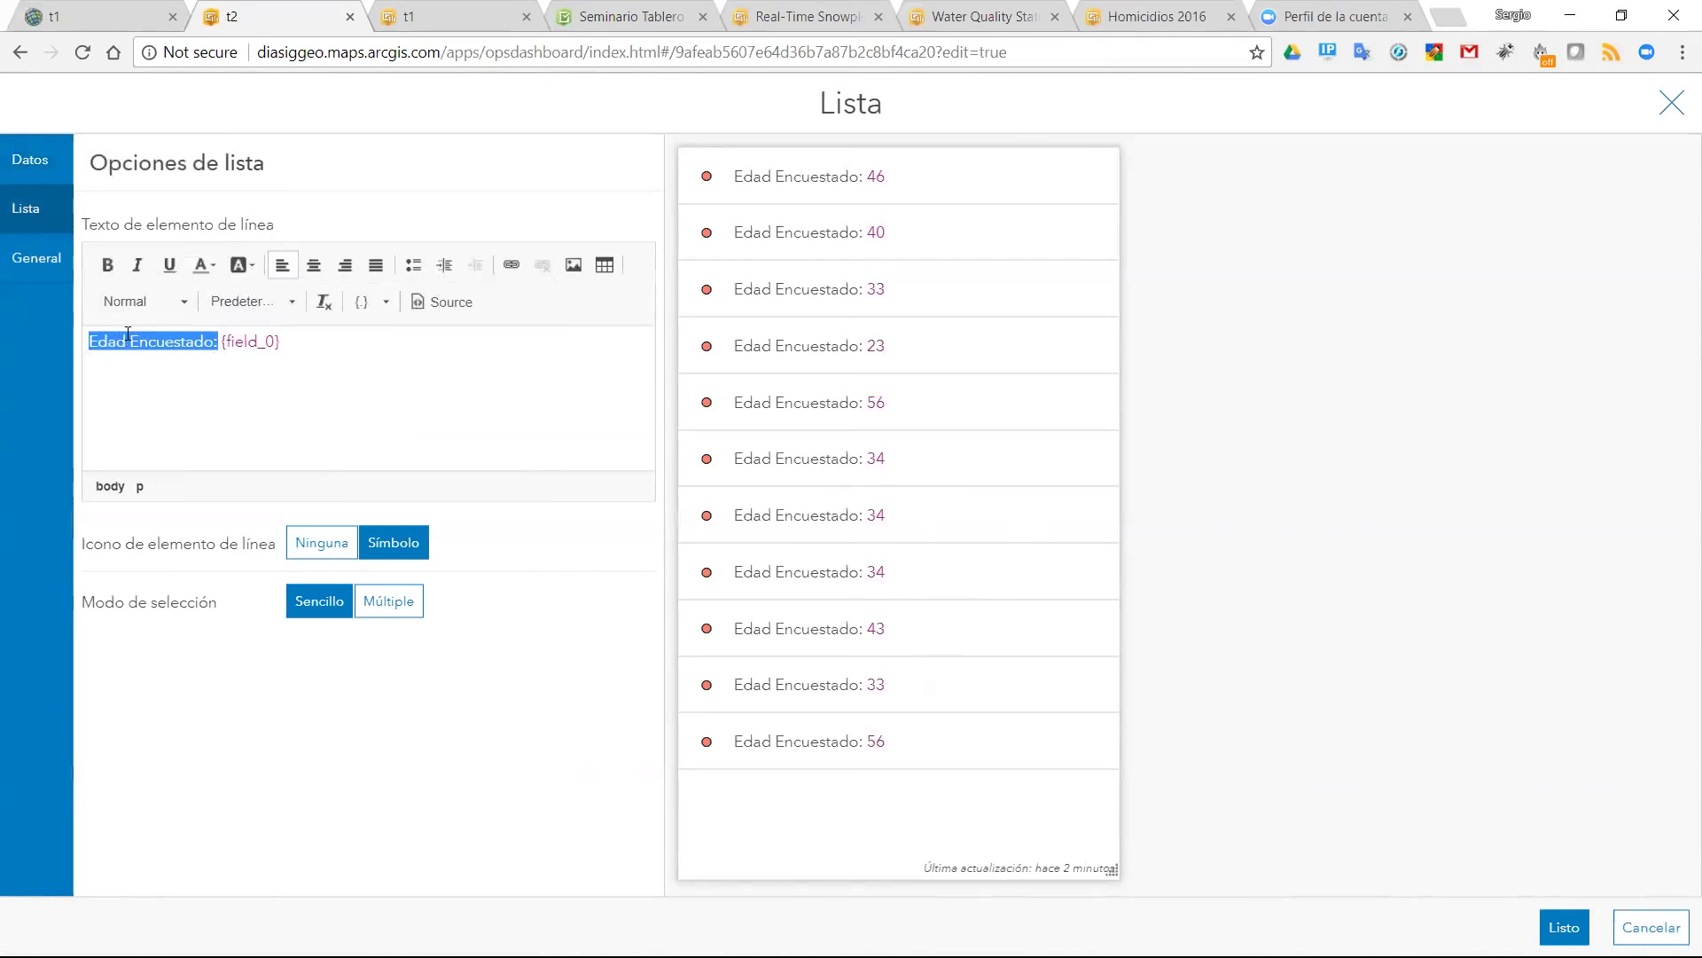
{"action": "left_click", "coordinate": [217, 271]}
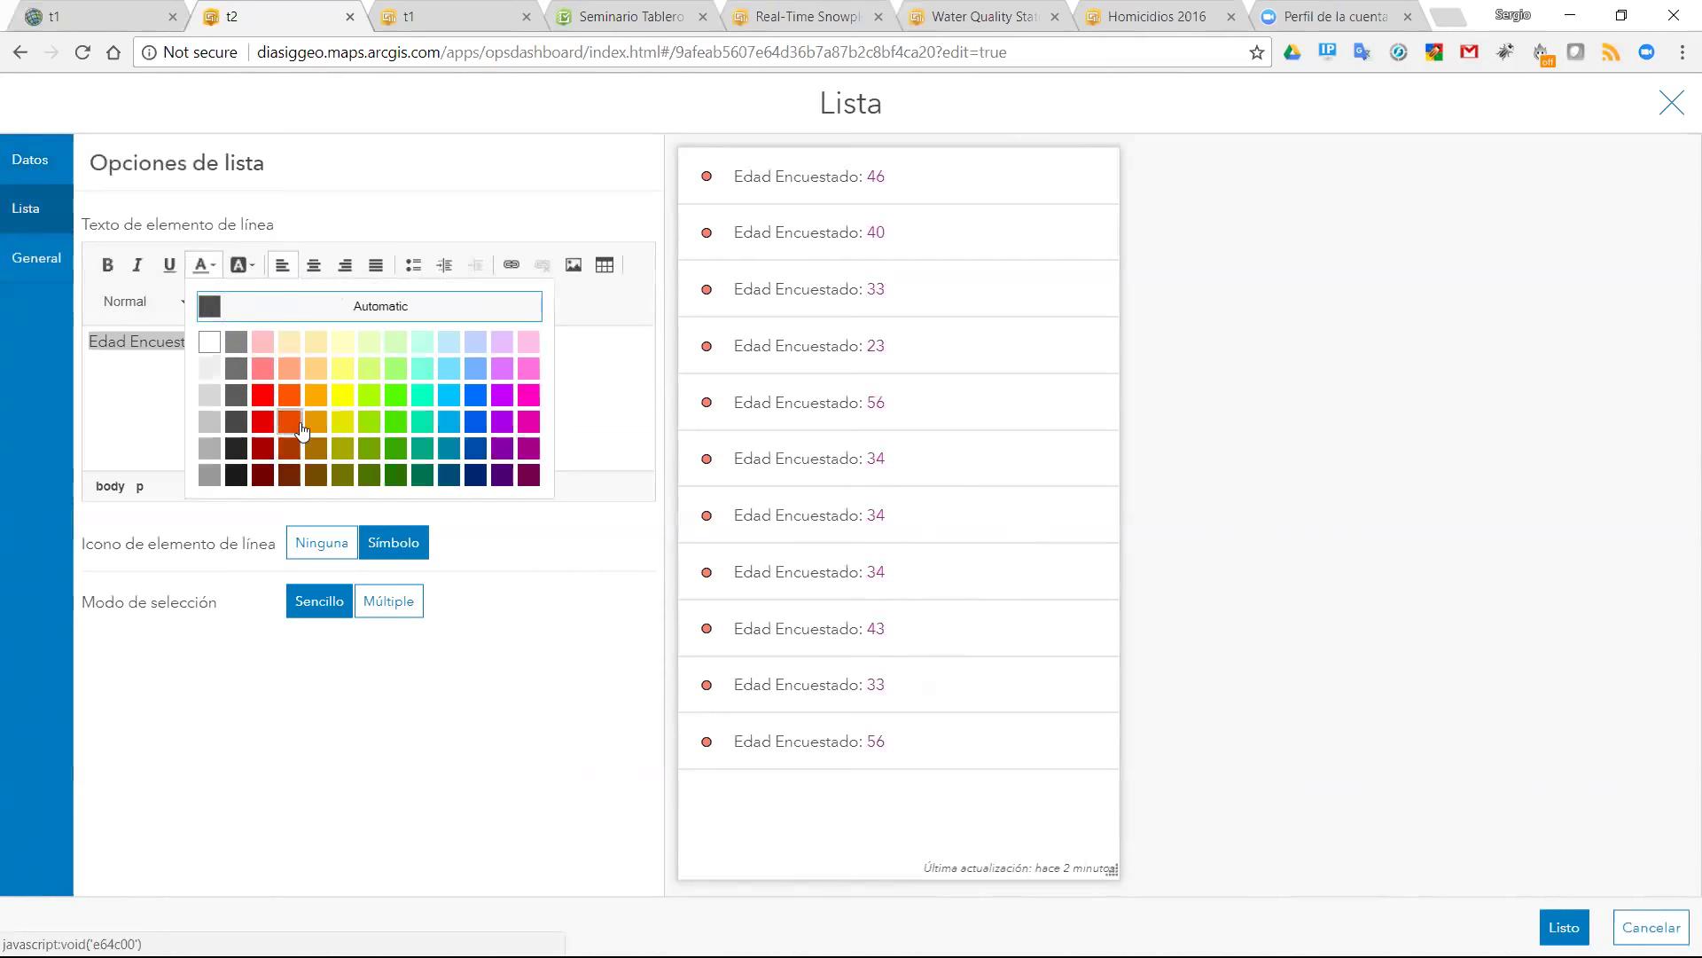
{"action": "left_click", "coordinate": [314, 394]}
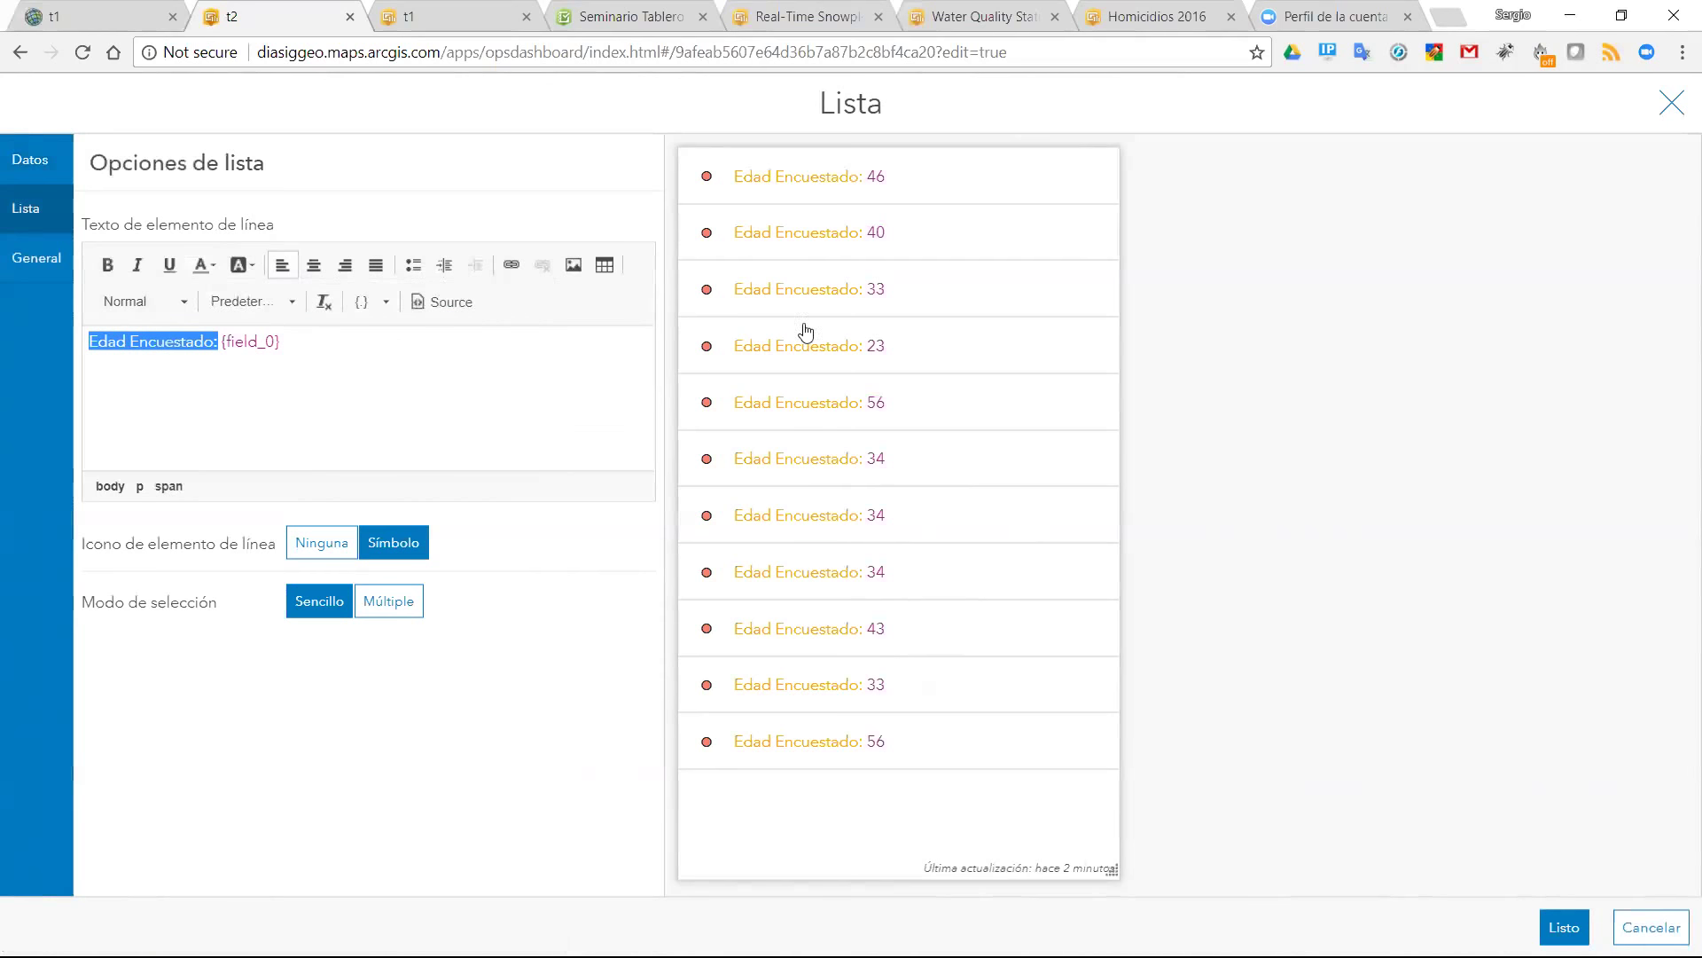
- Append " / {field_1}" to the list's line item text, inserting the Indique su Sexo field
{"action": "left_click", "coordinate": [429, 362]}
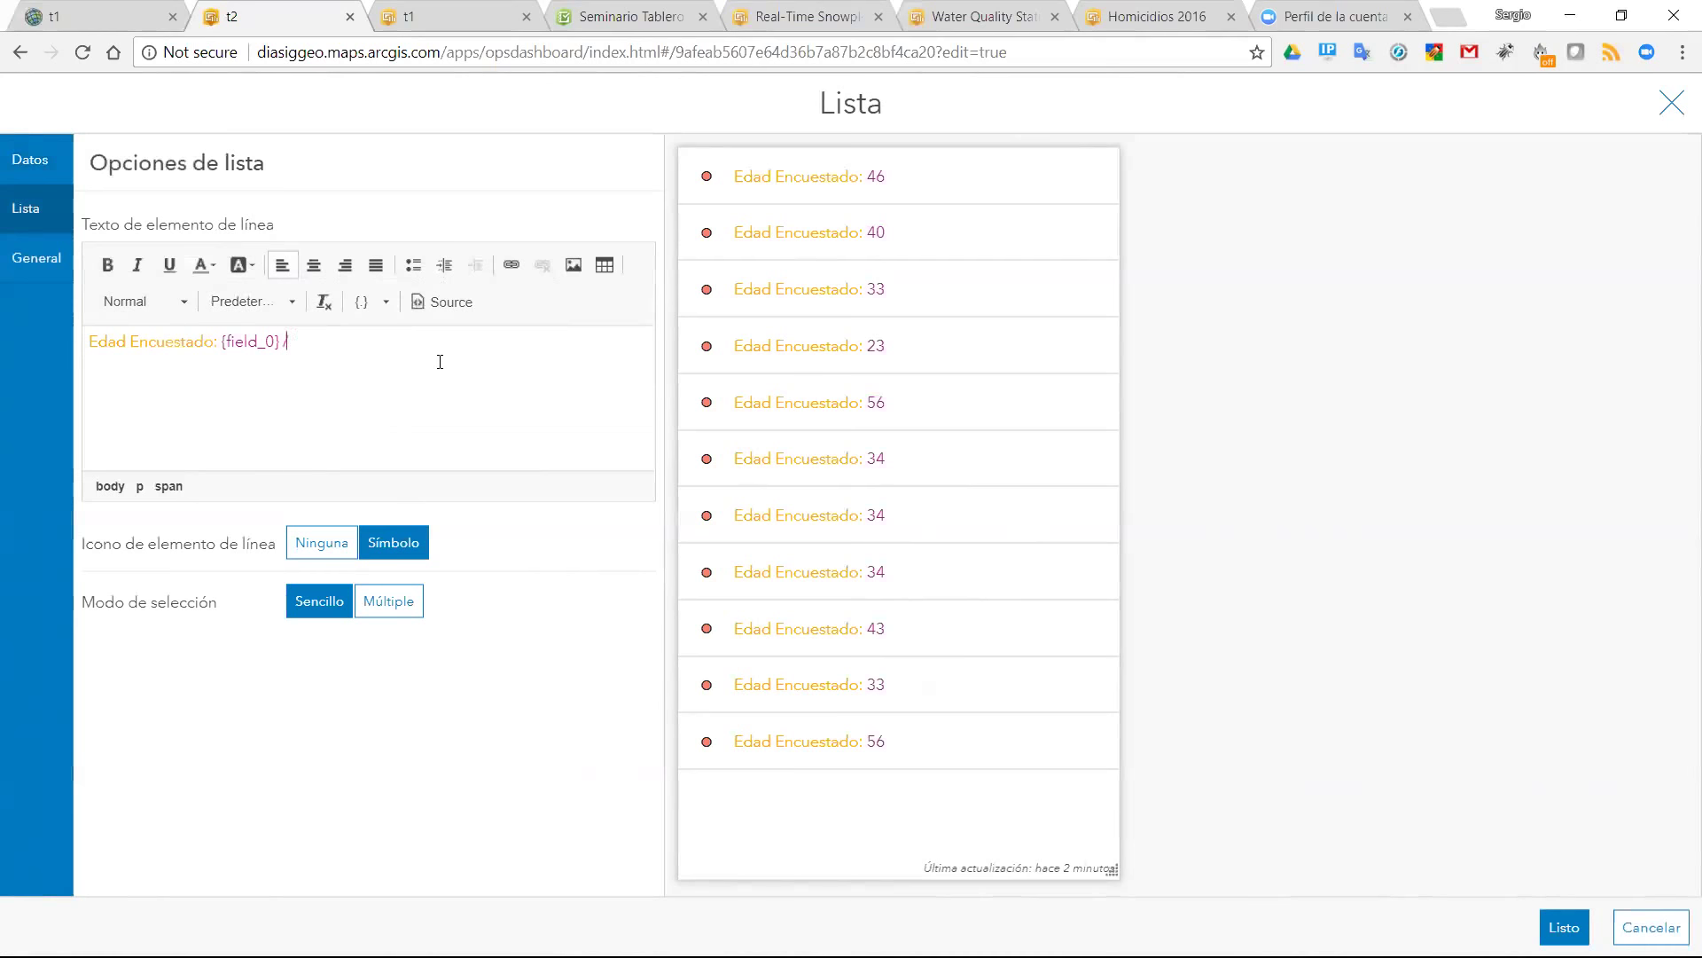
{"action": "left_click", "coordinate": [394, 305]}
{"action": "scroll", "coordinate": [457, 437], "scroll_direction": "down", "scroll_amount": 2}
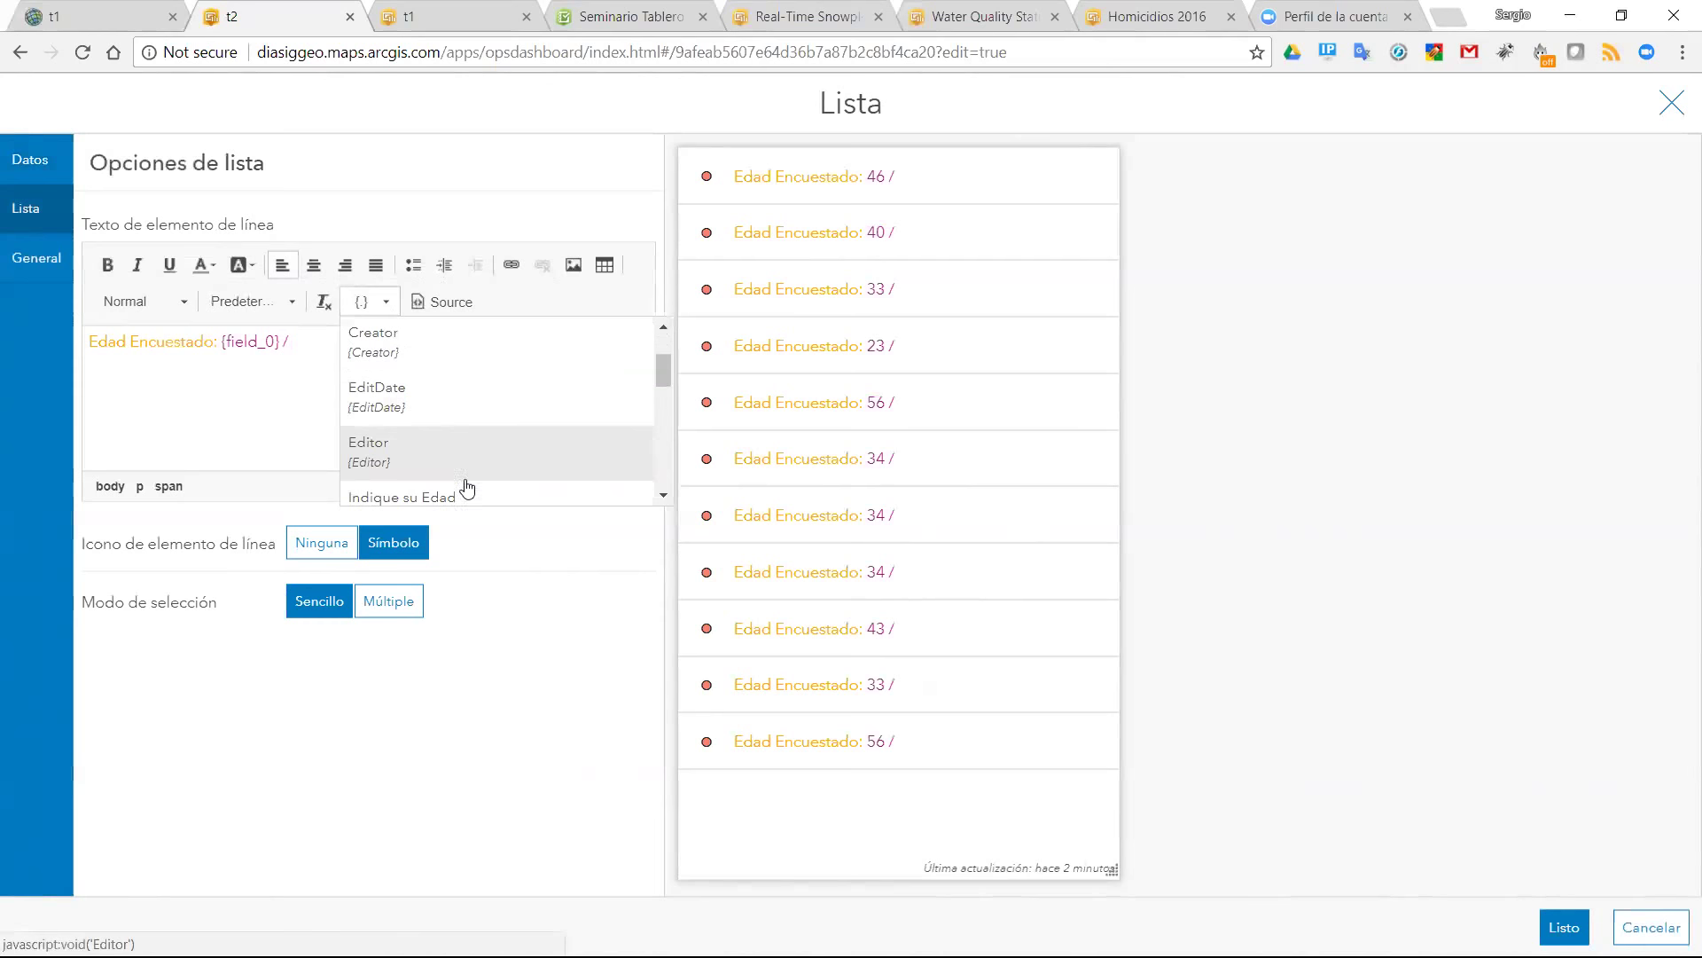
{"action": "scroll", "coordinate": [465, 461], "scroll_direction": "down", "scroll_amount": 1}
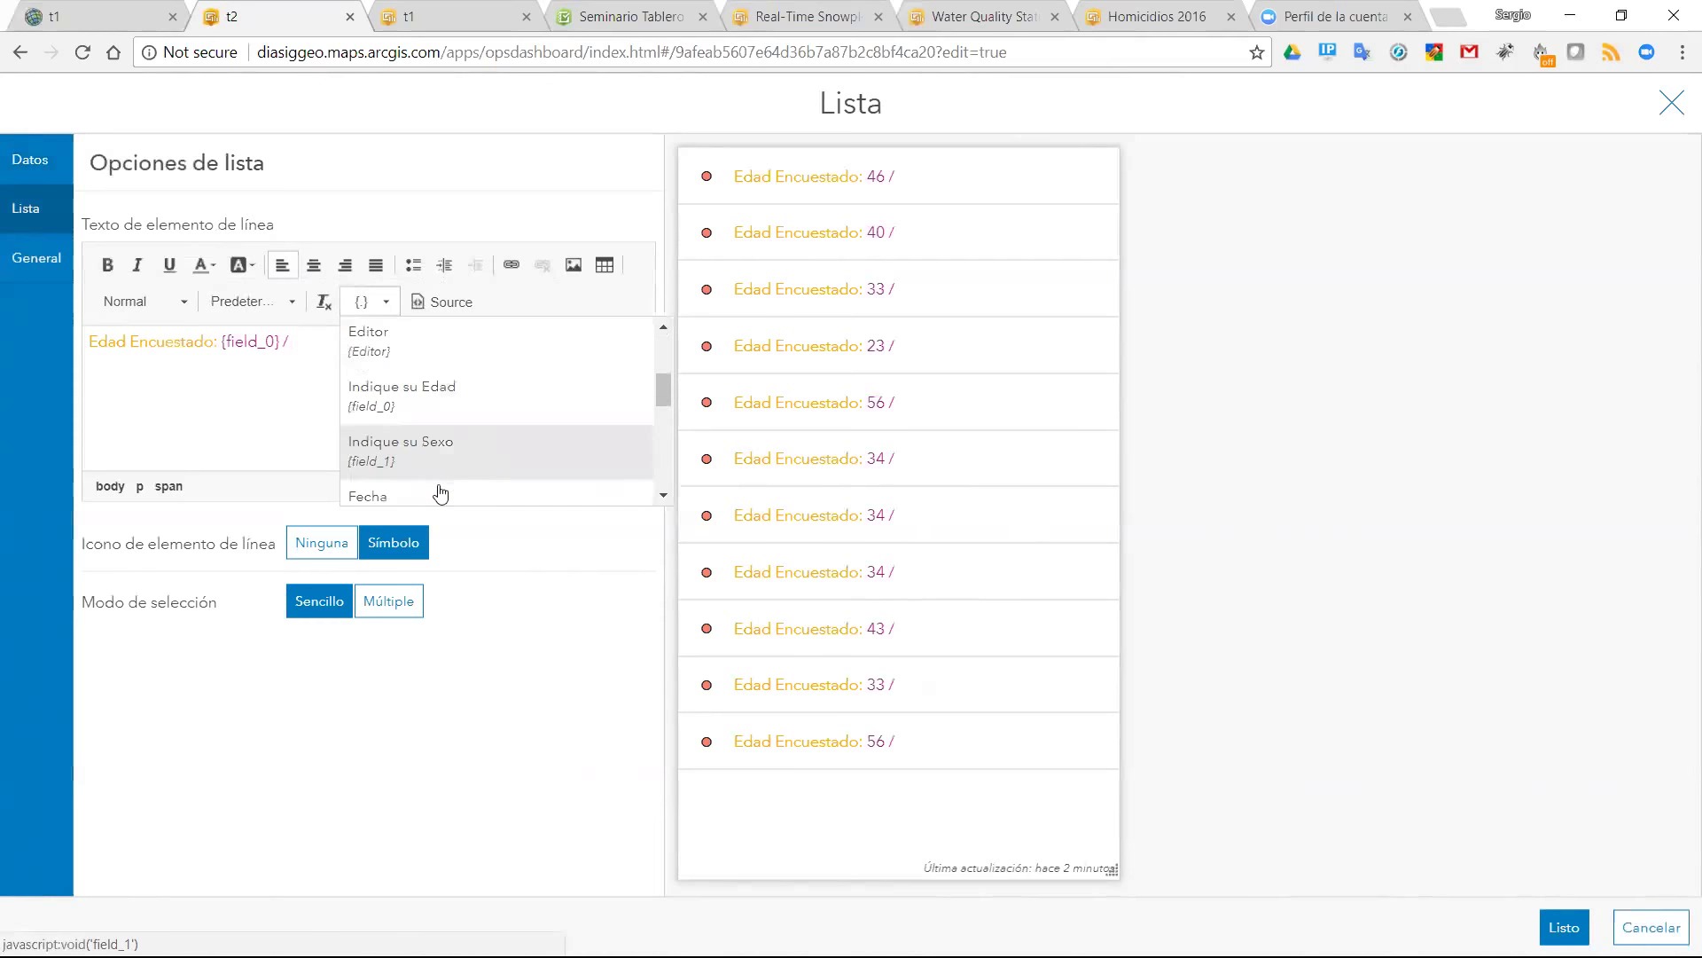
{"action": "left_click", "coordinate": [428, 454]}
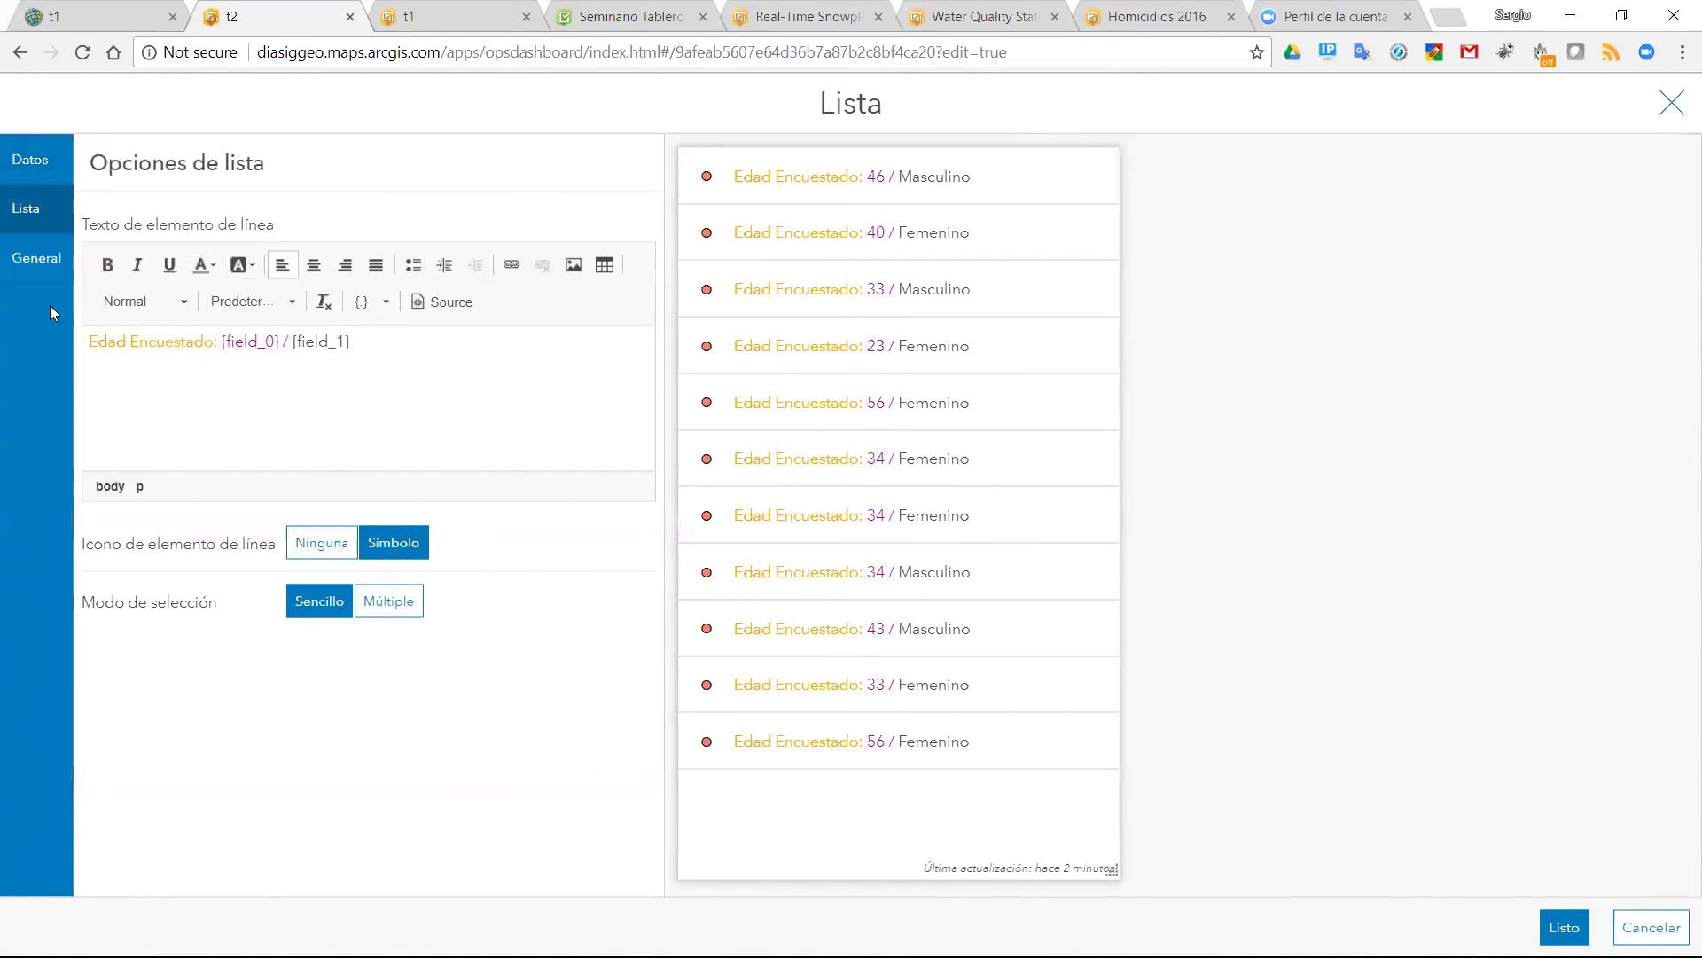
- Name the list element "Lista de Encuestados" in its general options
{"action": "left_click", "coordinate": [38, 266]}
{"action": "left_click", "coordinate": [360, 231]}
{"action": "type", "text": "Lis"}
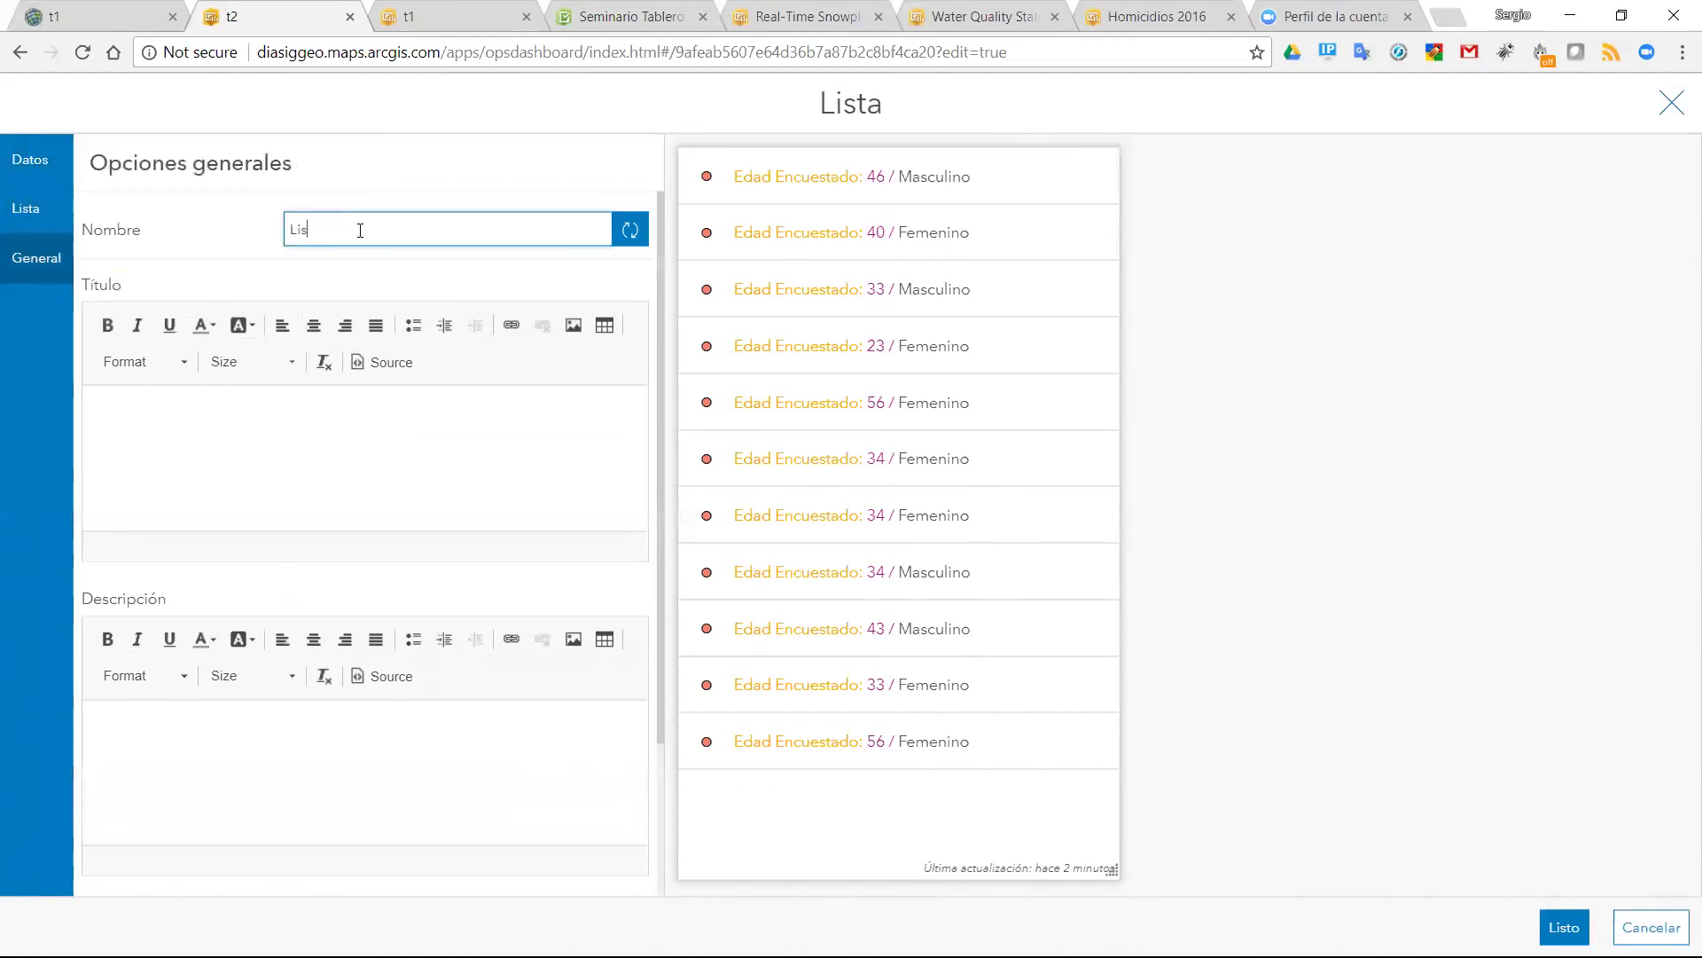
{"action": "type", "text": "ta de Encuestados"}
{"action": "key", "text": "Tab"}
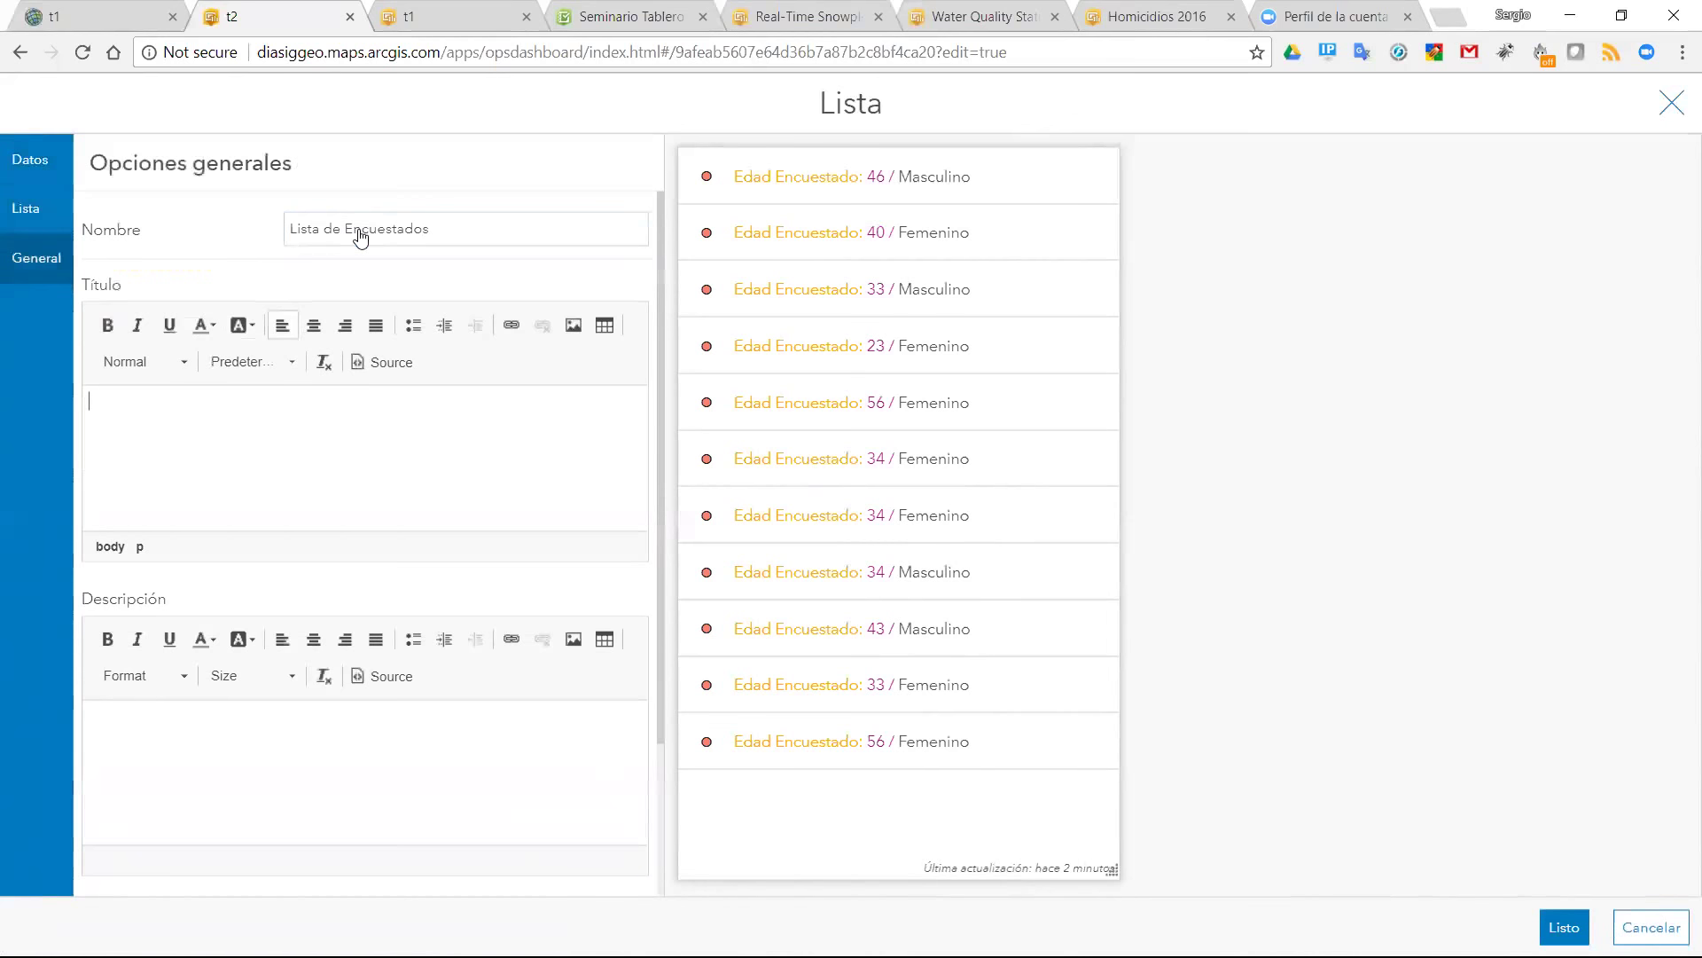
- Give the list the centred title "Edad y Sexo Encuestados" and finish its configuration
{"action": "type", "text": "Edad y Se"}
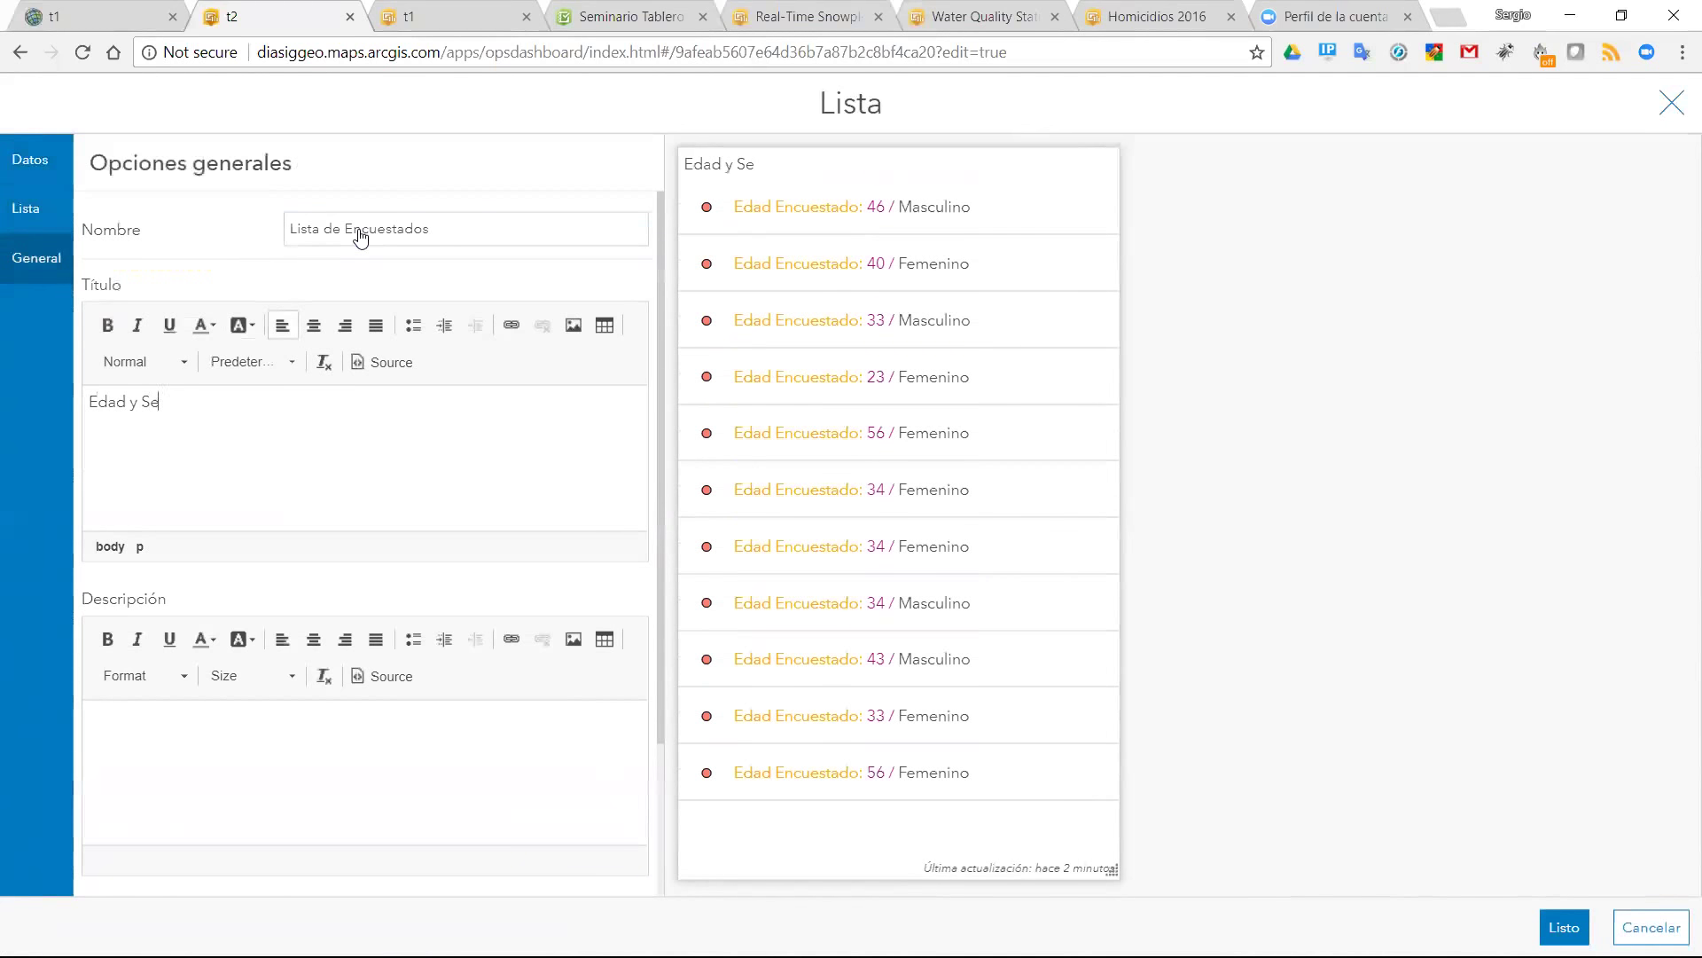
{"action": "type", "text": "xo Encuestados"}
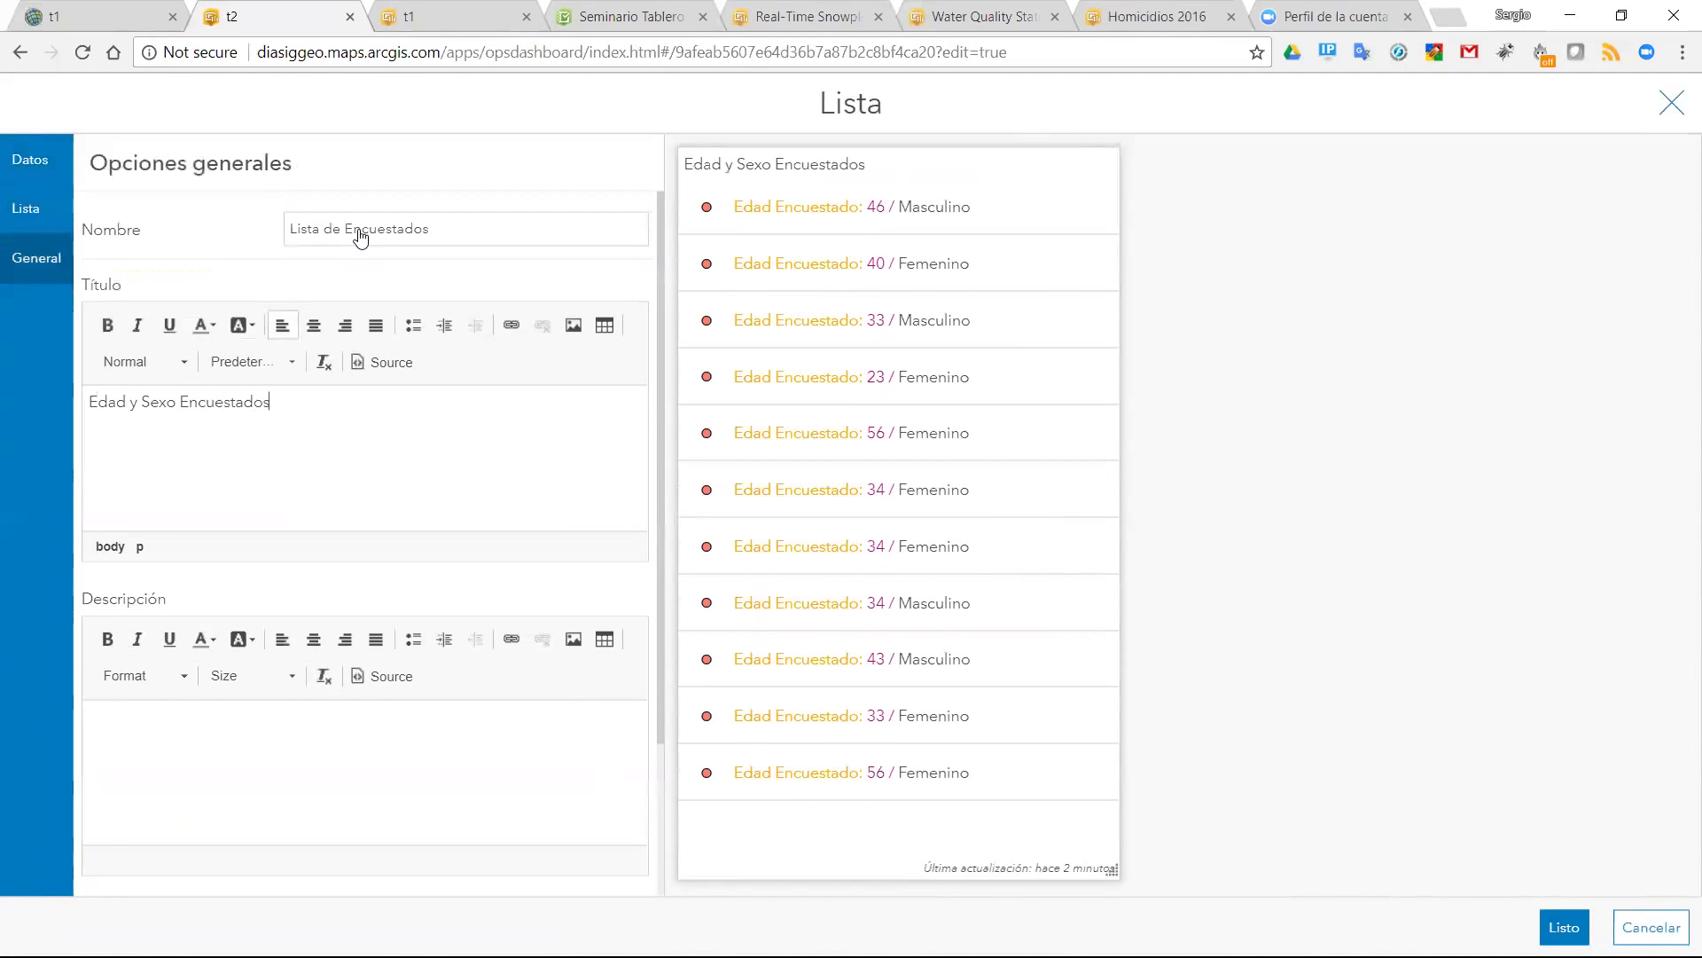
{"action": "left_click", "coordinate": [314, 326]}
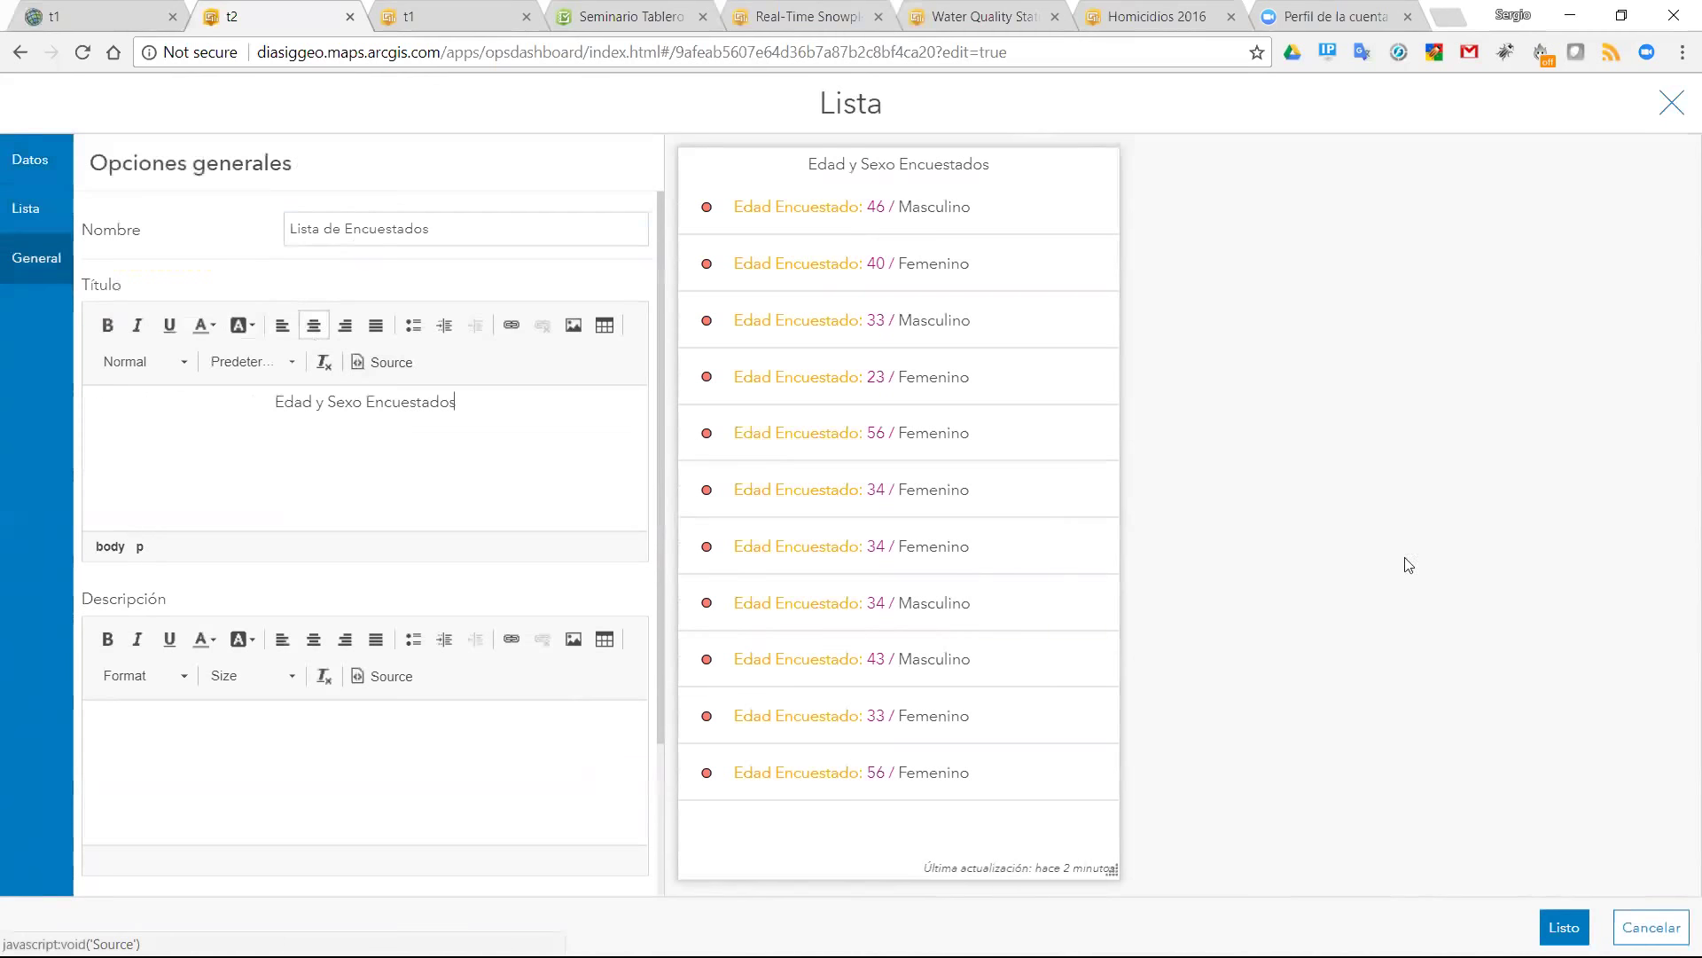
{"action": "left_click", "coordinate": [1567, 926]}
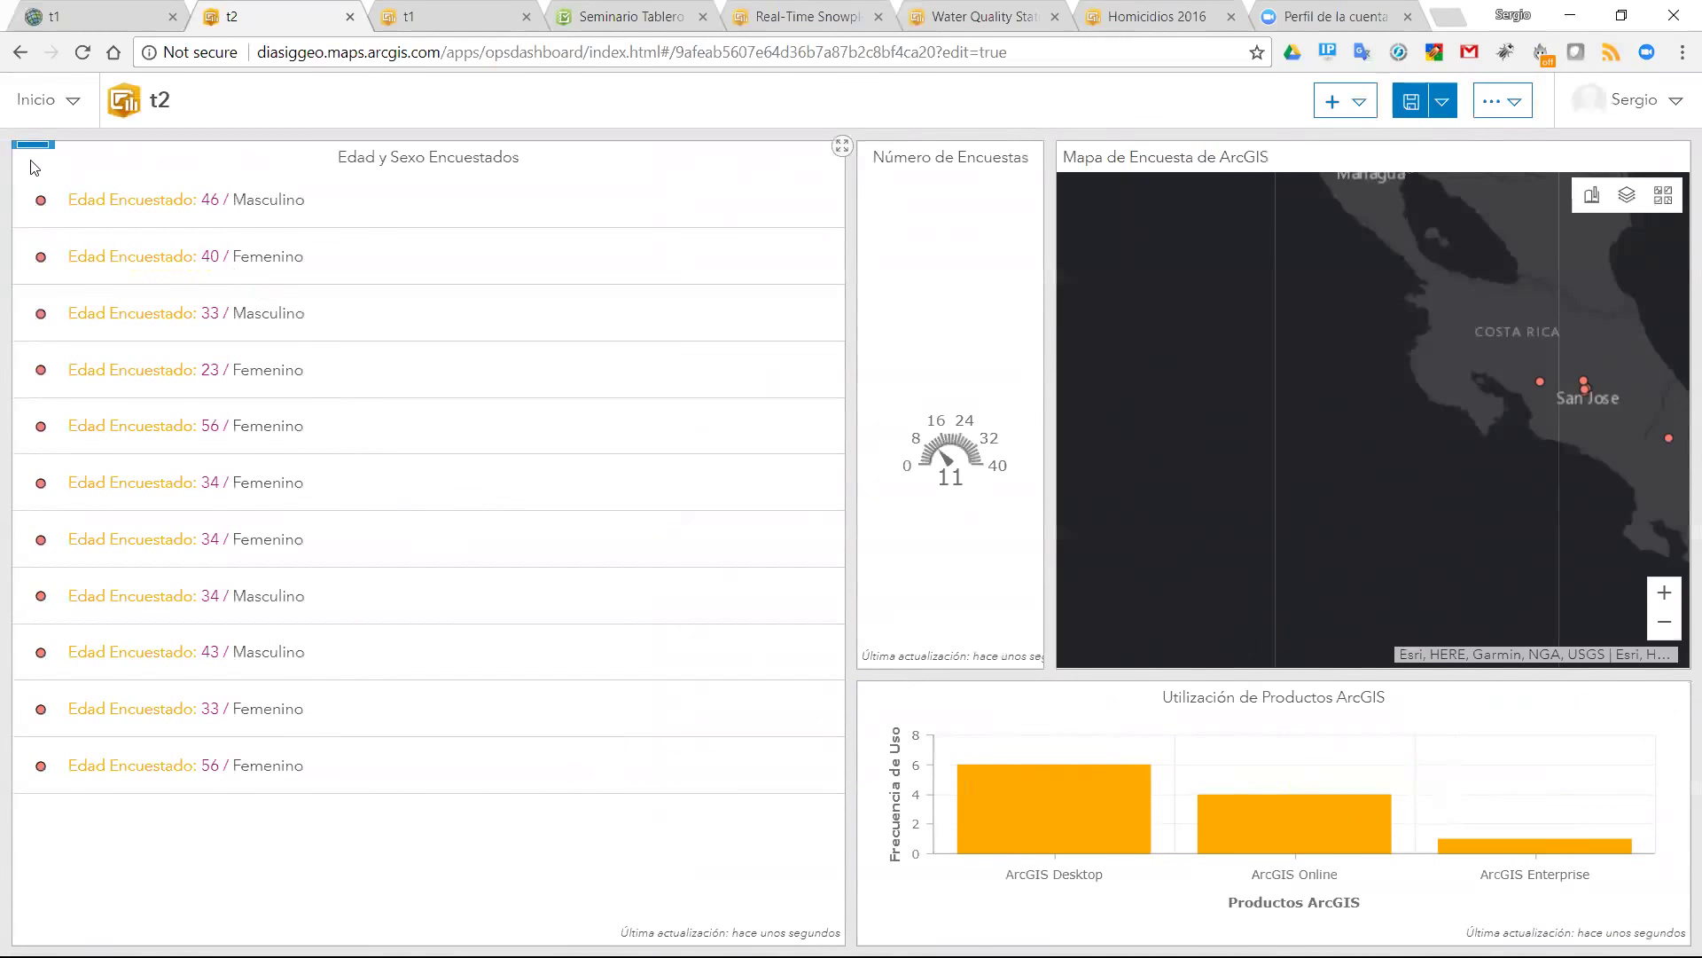
- Dock the list directly beneath the Número de Encuestas gauge, and shrink the product usage chart's height slightly
{"action": "mouse_move", "coordinate": [30, 154]}
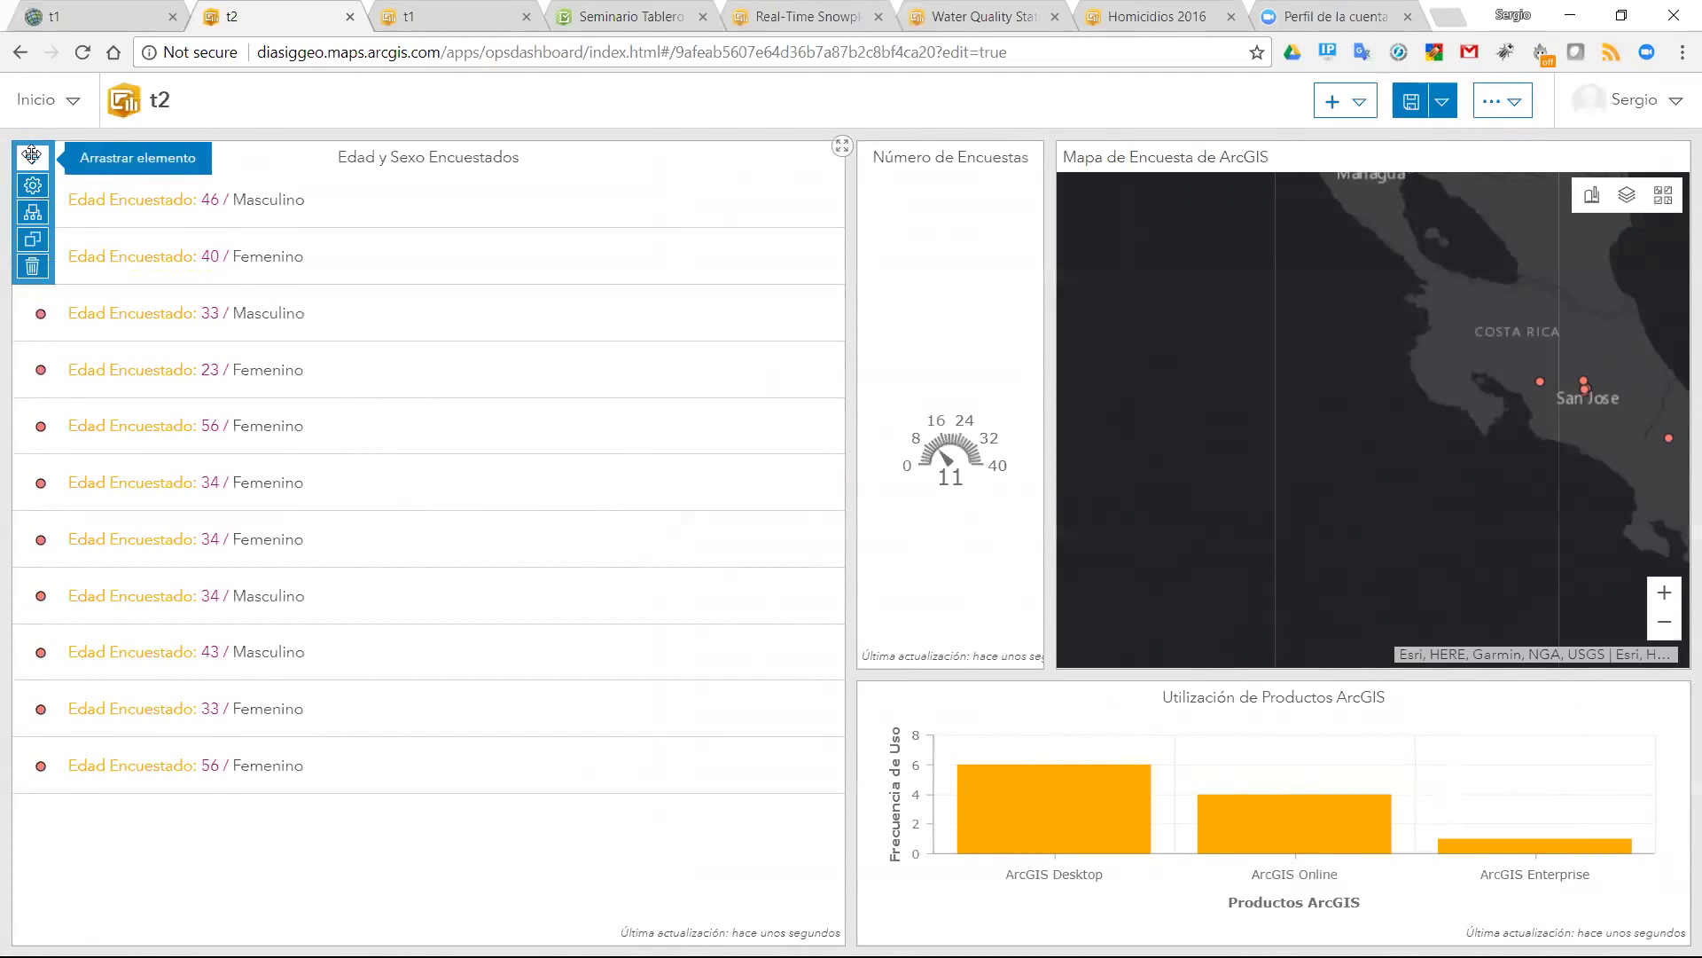
{"action": "left_click_drag", "start_coordinate": [32, 158], "coordinate": [957, 624]}
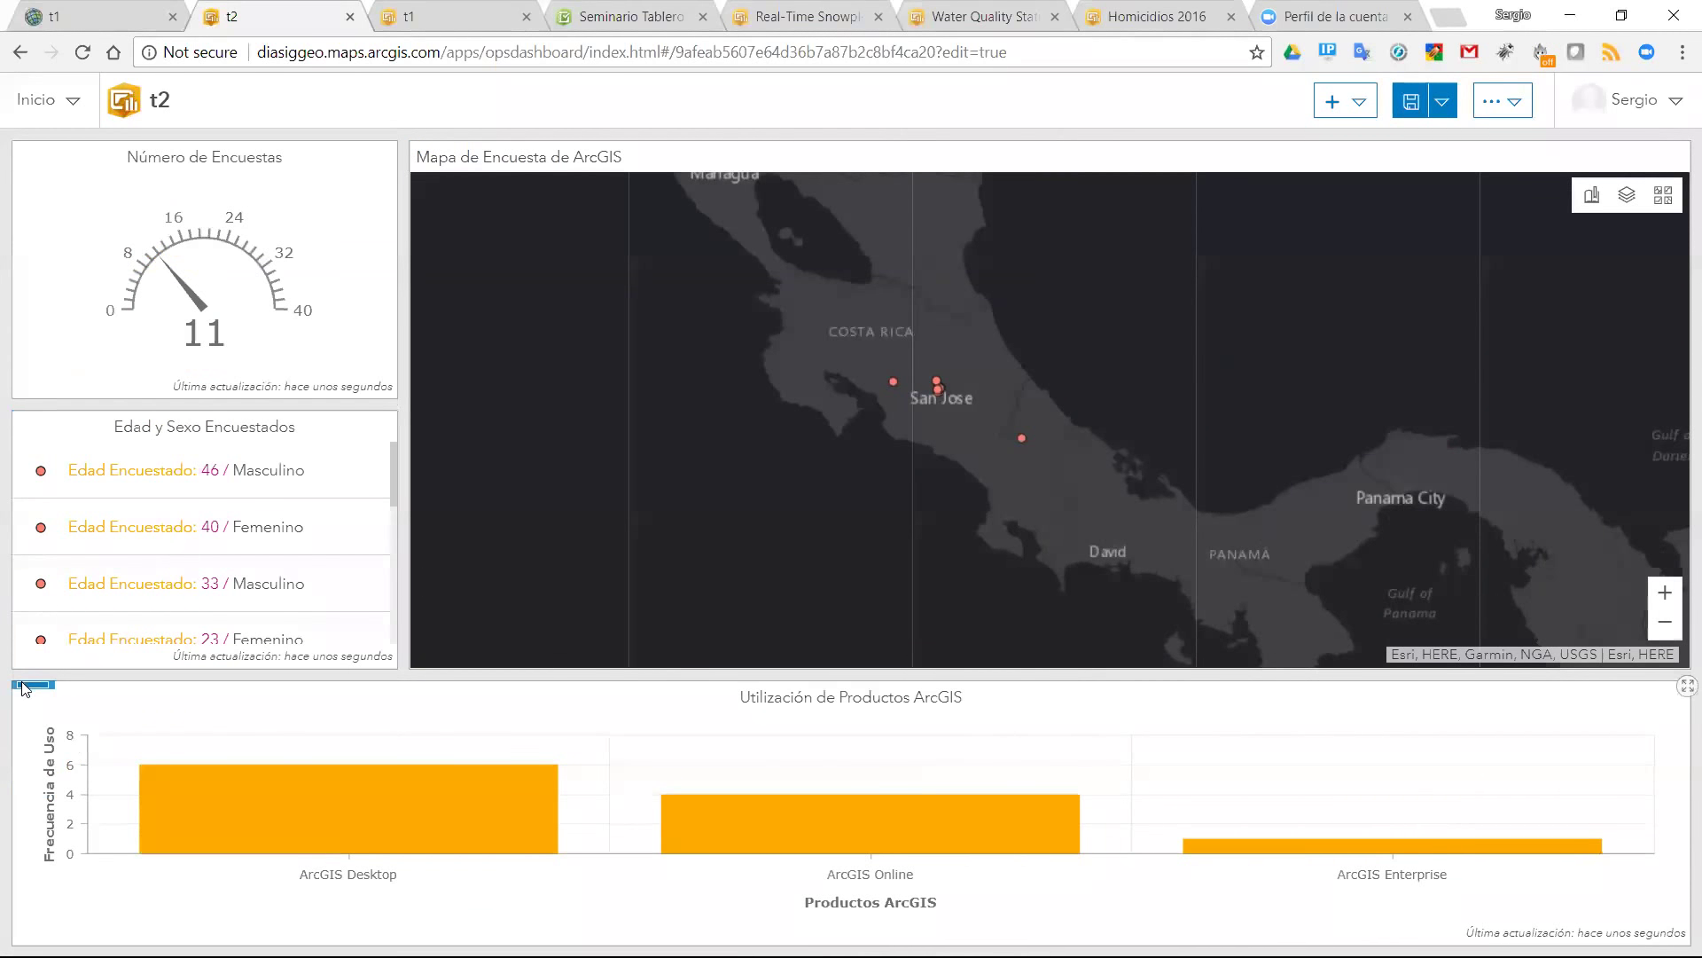
{"action": "mouse_move", "coordinate": [27, 696]}
{"action": "mouse_move", "coordinate": [891, 687]}
{"action": "left_mouse_down"}
{"action": "mouse_move", "coordinate": [891, 723]}
{"action": "mouse_move", "coordinate": [885, 621]}
{"action": "mouse_move", "coordinate": [890, 710]}
{"action": "left_mouse_up"}
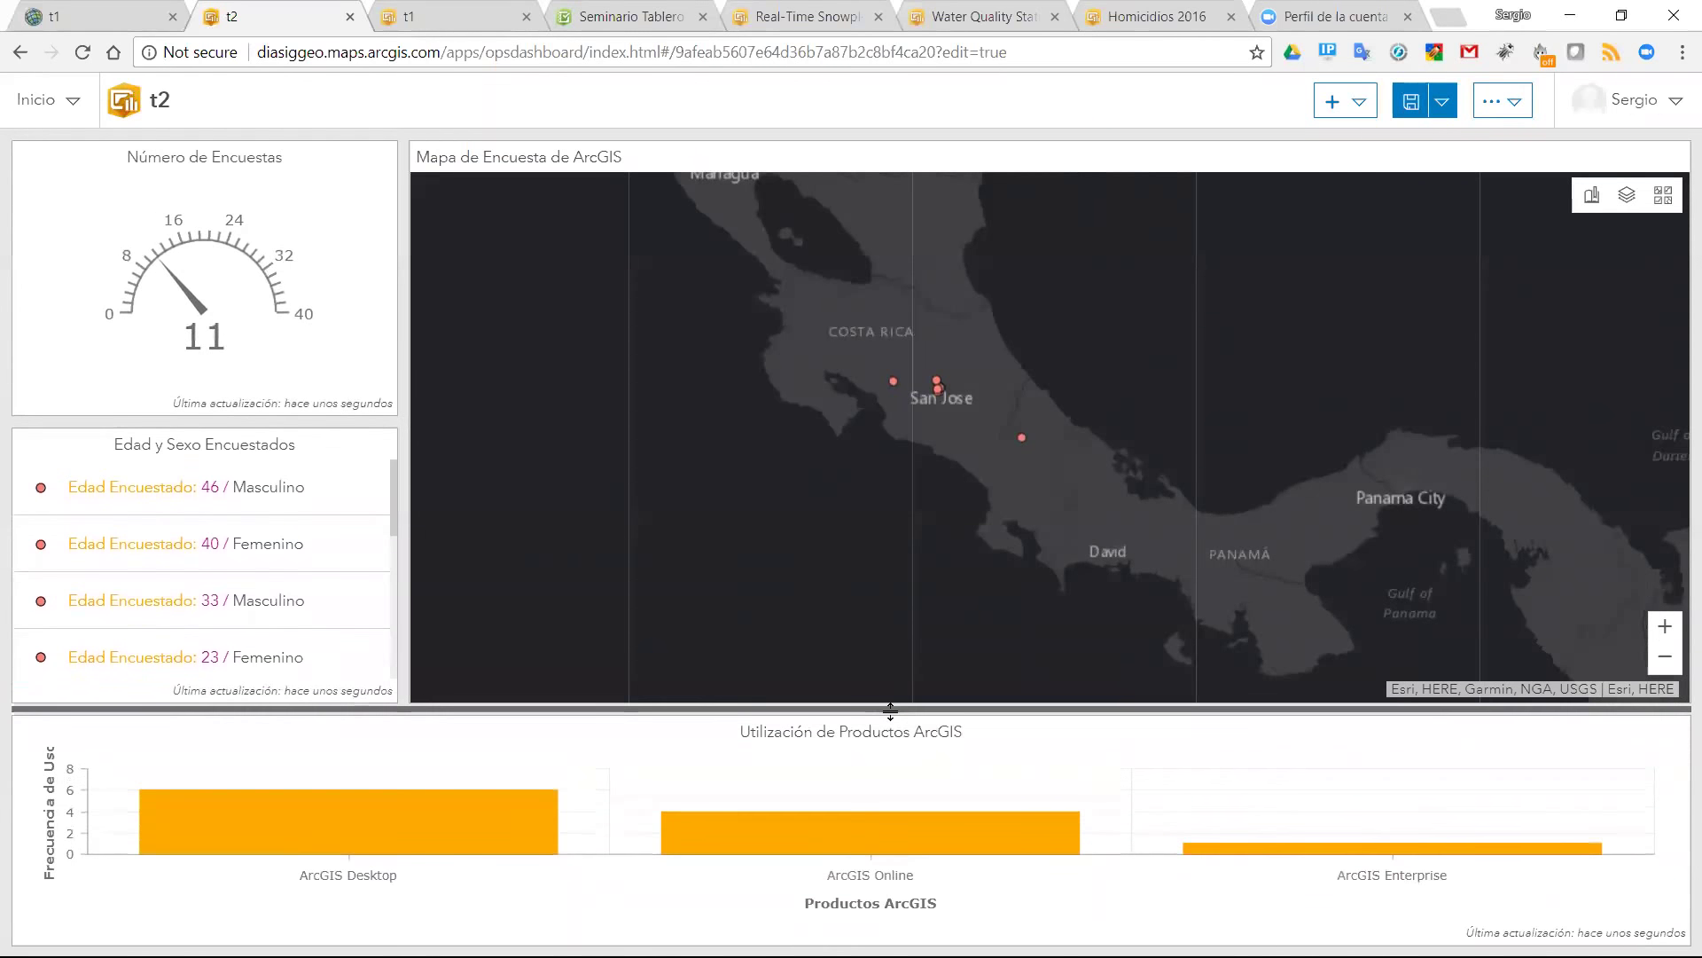
- Save the t2 dashboard under its existing name
{"action": "left_click", "coordinate": [1341, 101]}
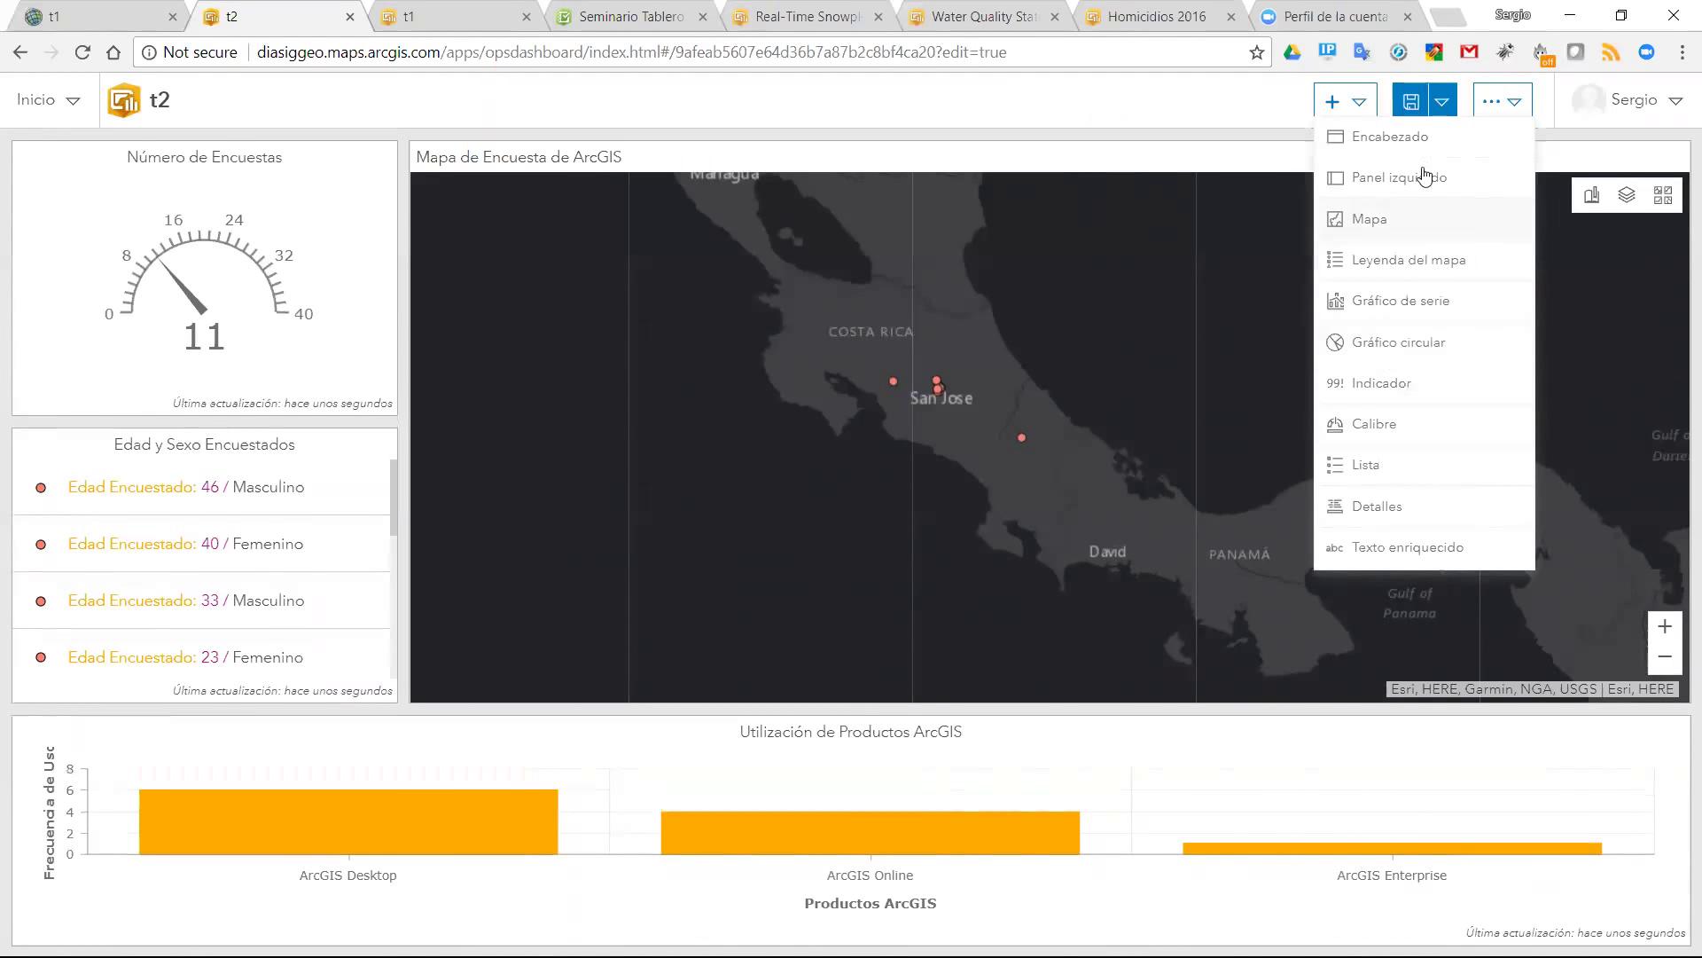
{"action": "left_click", "coordinate": [1444, 103]}
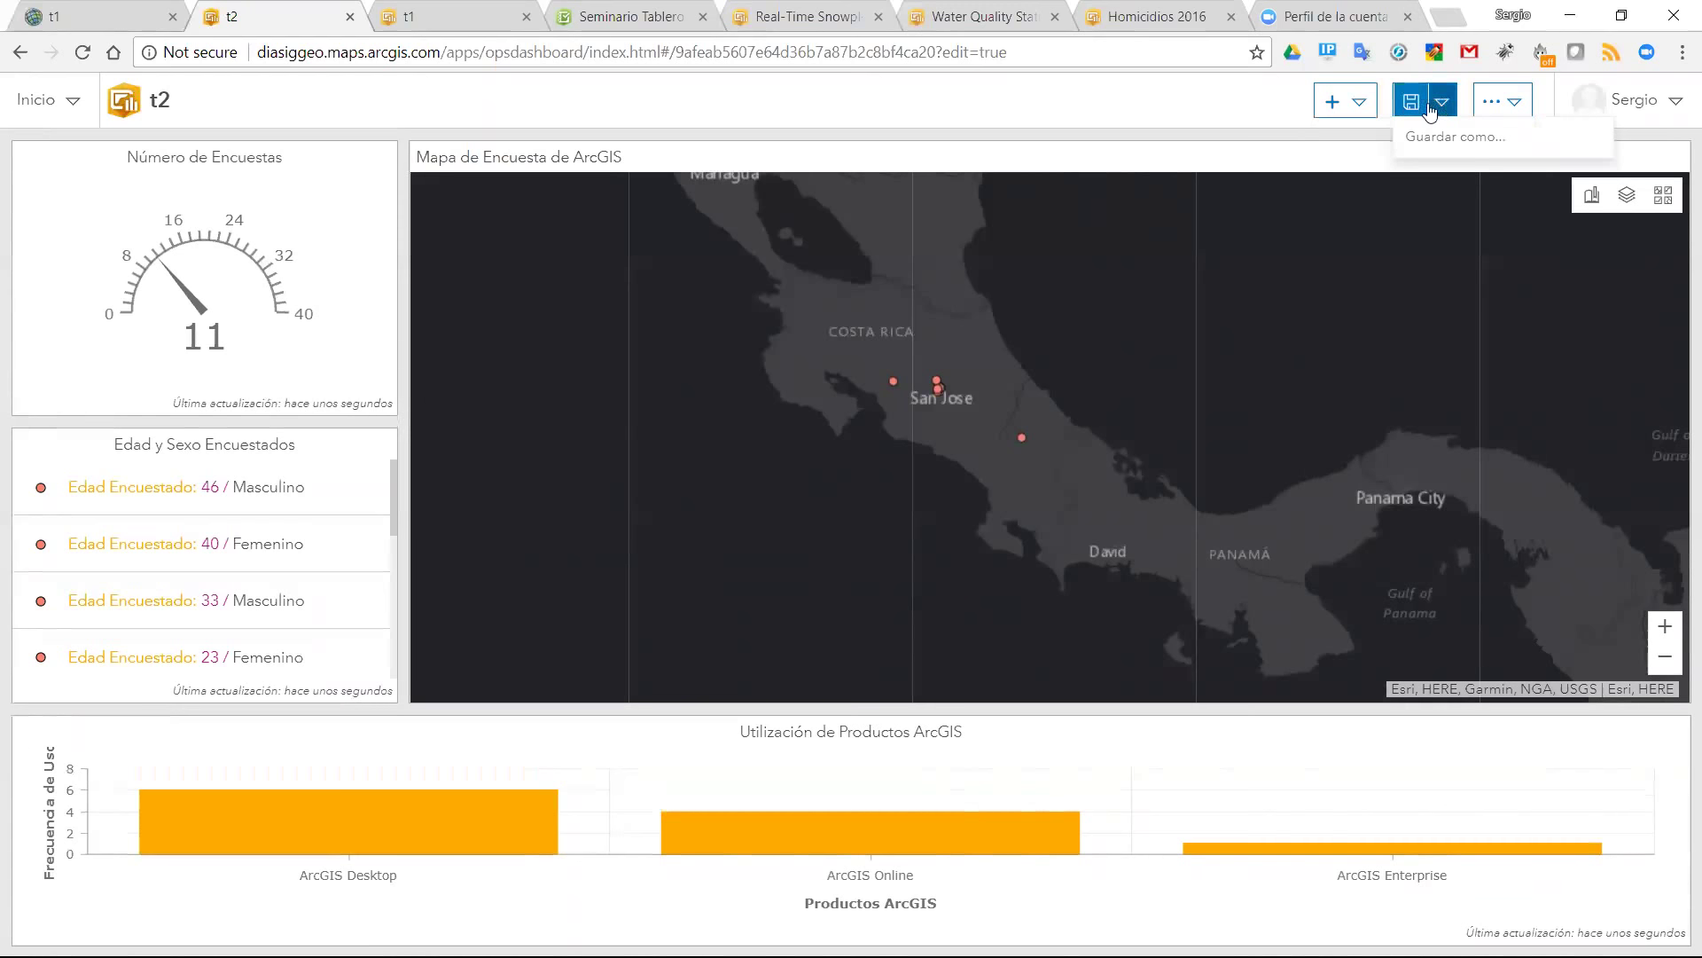
{"action": "left_click", "coordinate": [1412, 103]}
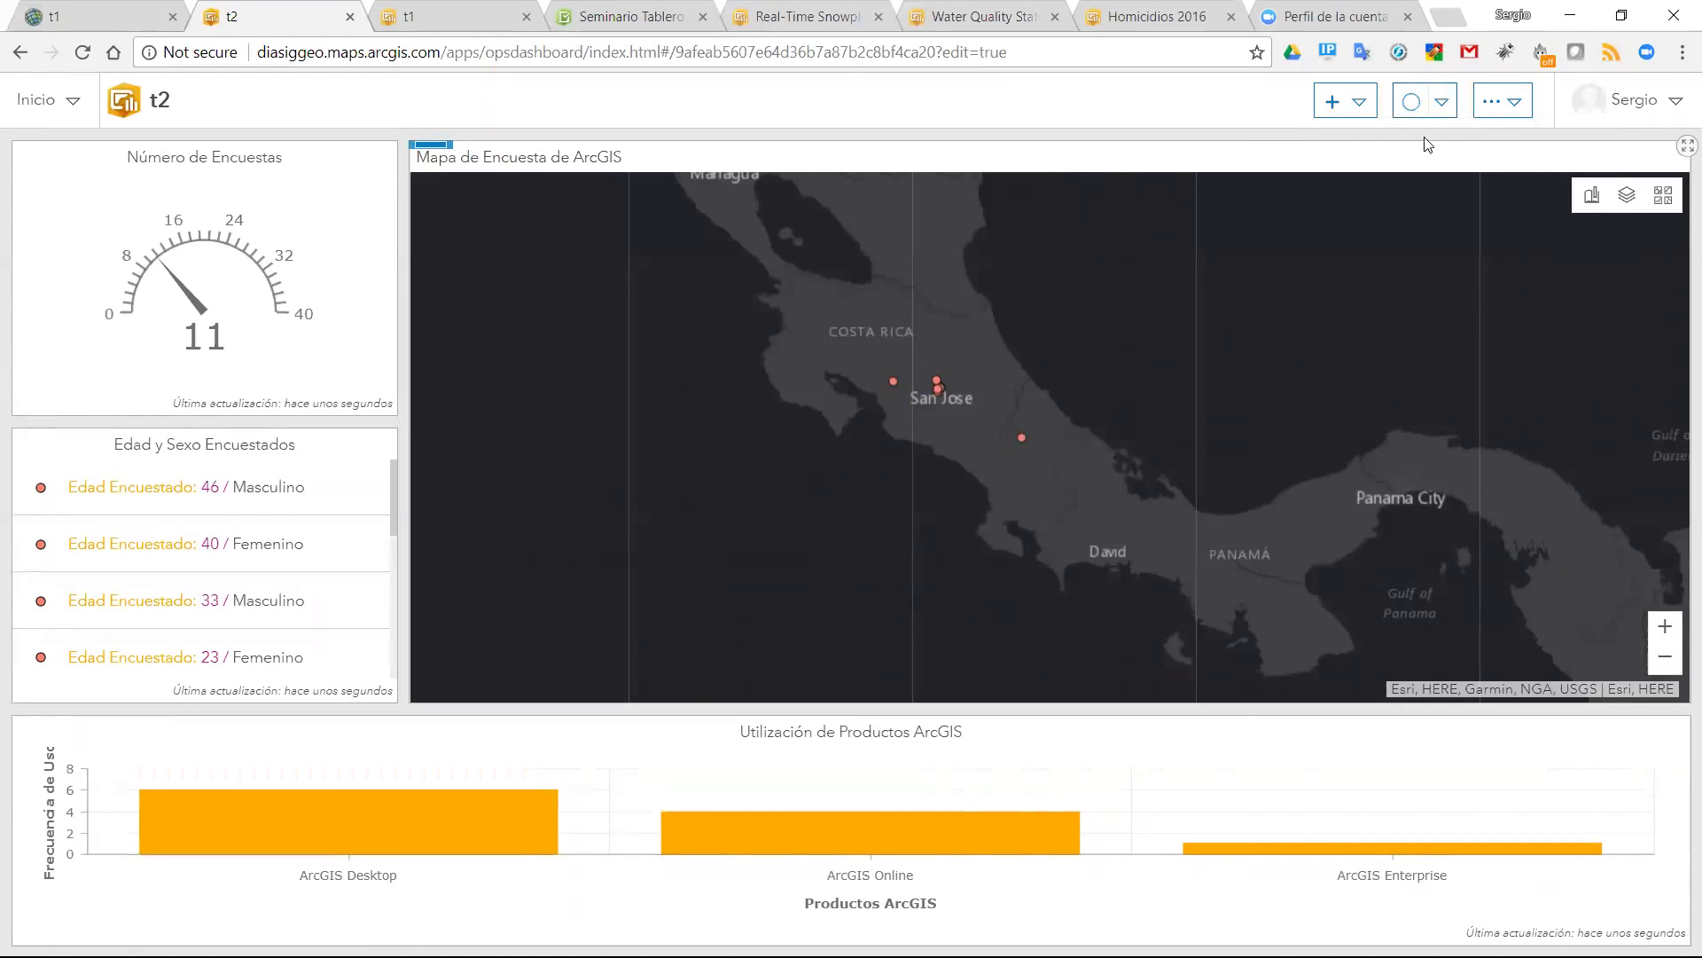
- Change the dashboard theme to Oscuro and save the dashboard
{"action": "left_click", "coordinate": [1510, 108]}
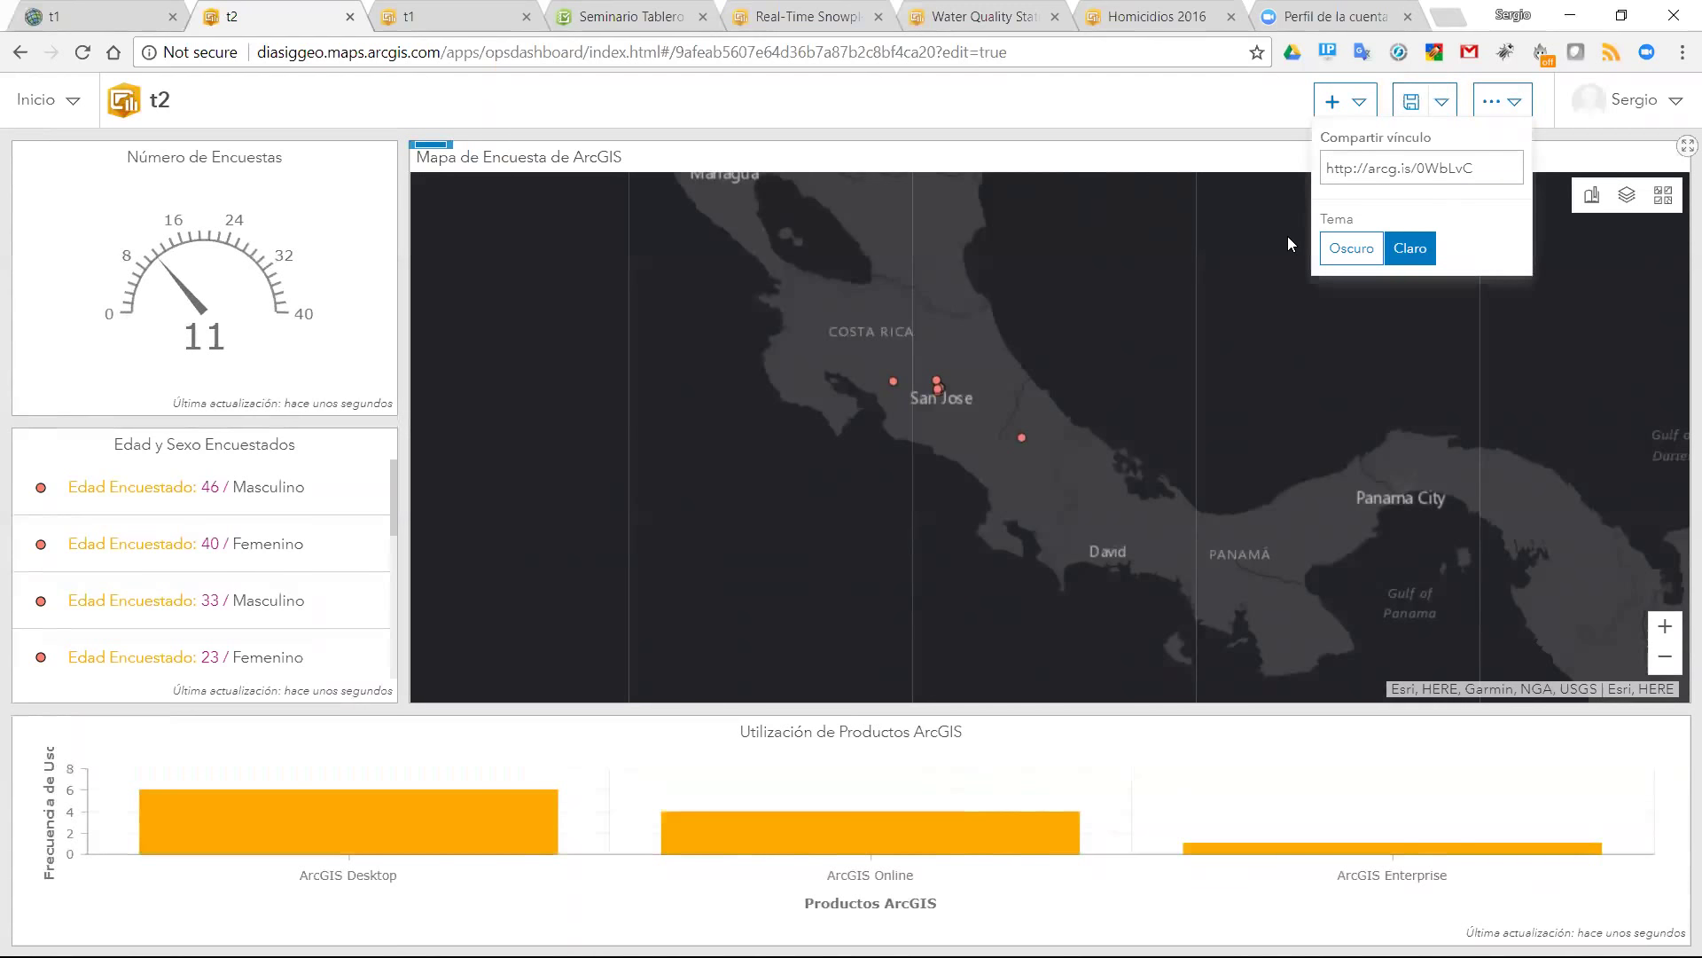
{"action": "left_click", "coordinate": [1332, 249]}
{"action": "left_click", "coordinate": [1347, 255]}
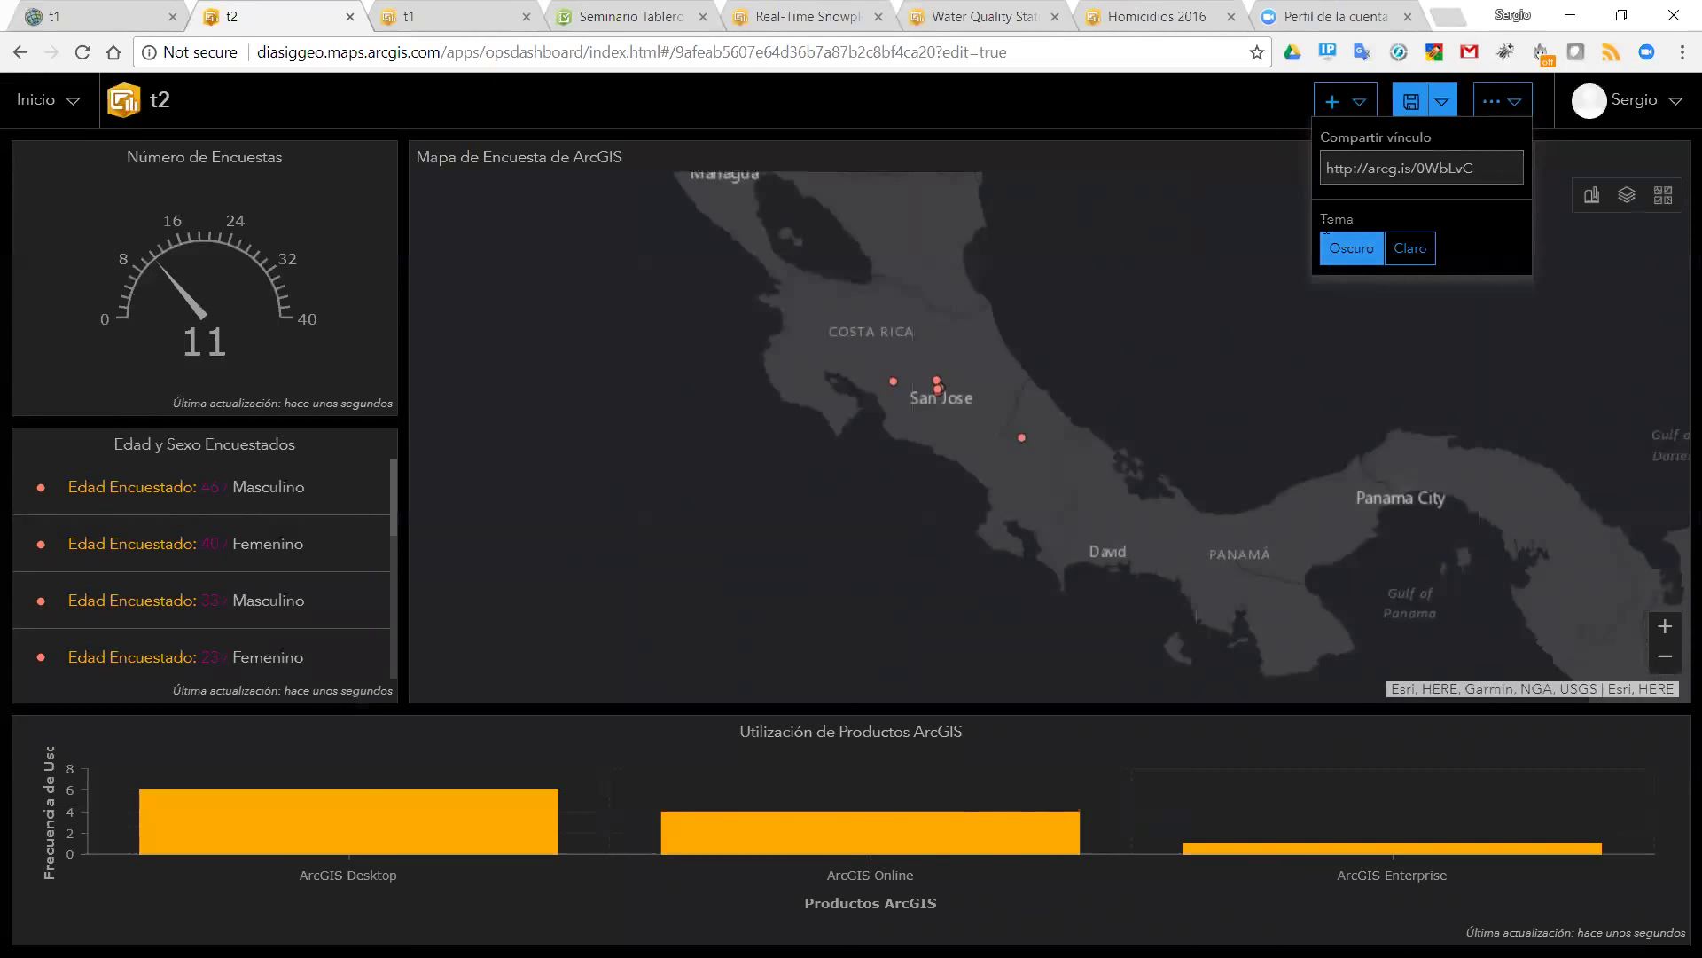
{"action": "left_click", "coordinate": [1412, 99]}
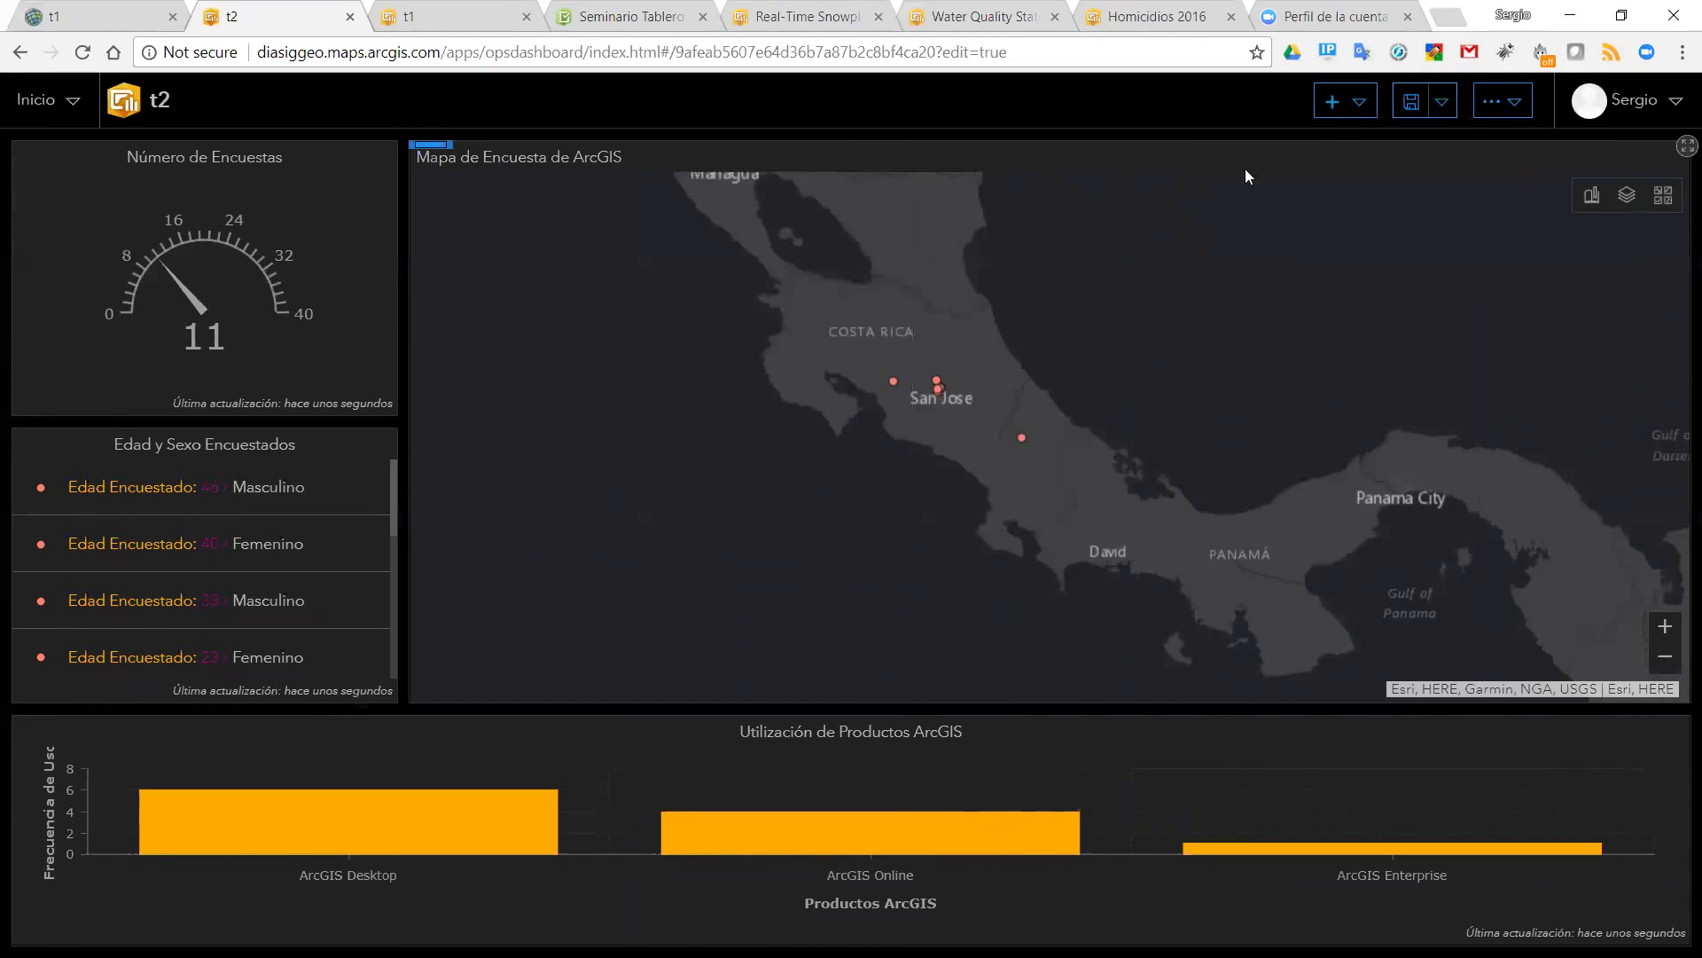
- Switch to the t1 web map and examine the survey answers of a point near San Jose for a field to chart
{"action": "left_click", "coordinate": [1359, 107]}
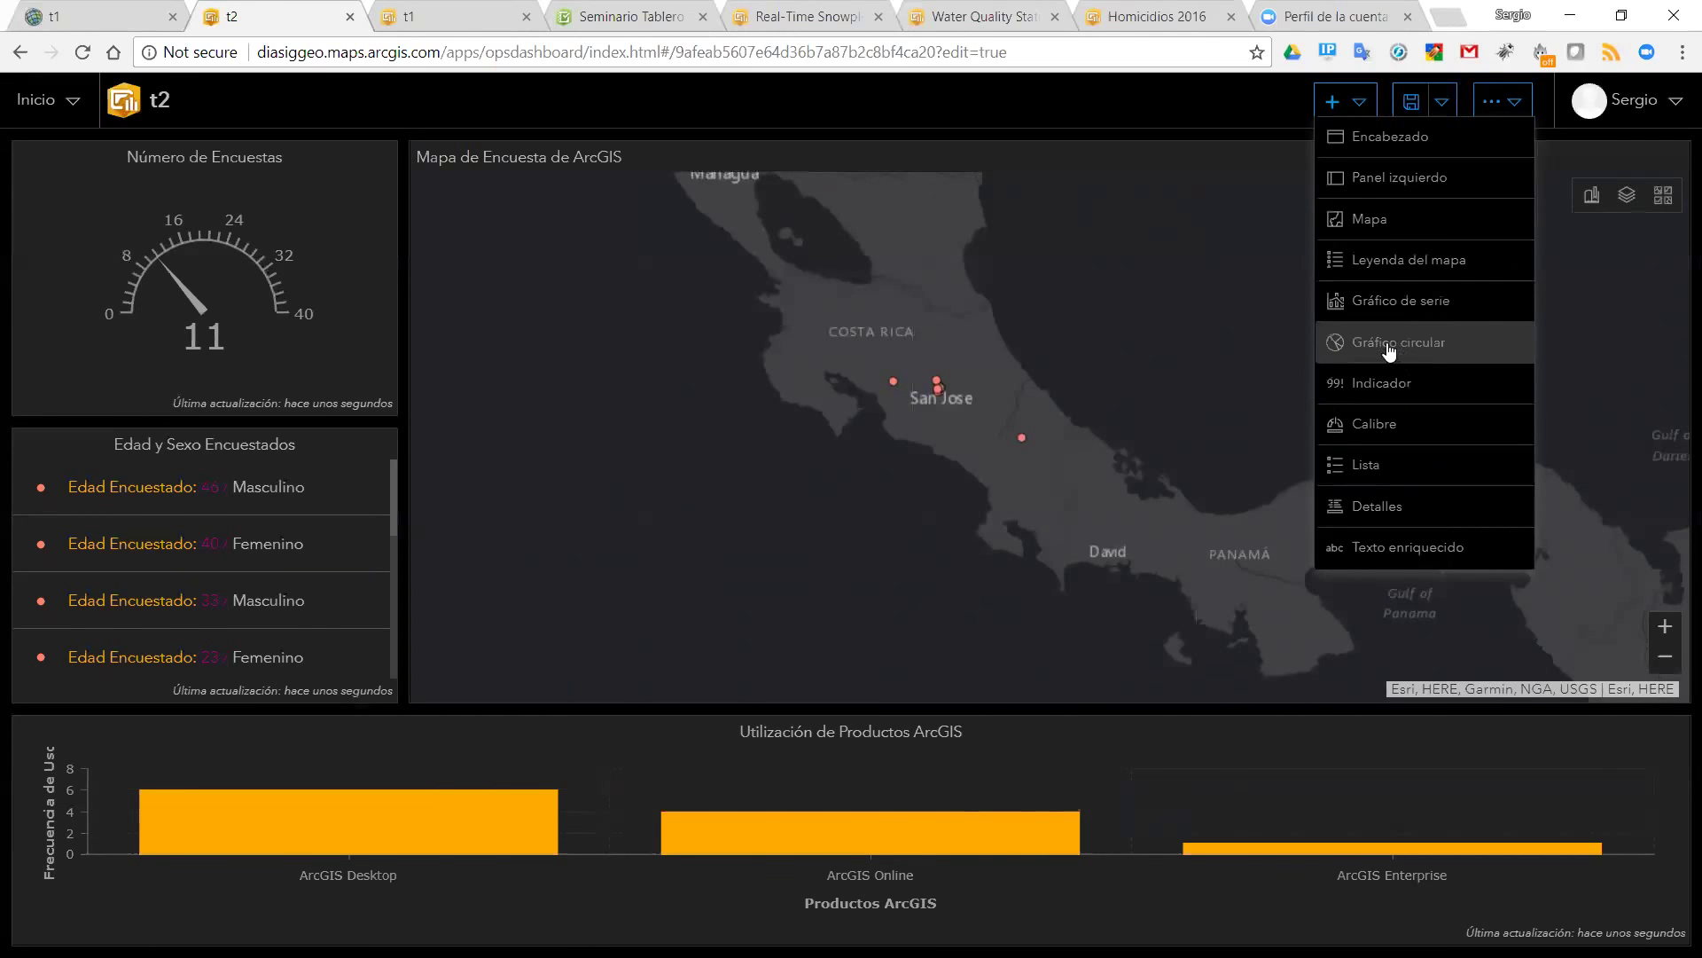
{"action": "left_click", "coordinate": [131, 16]}
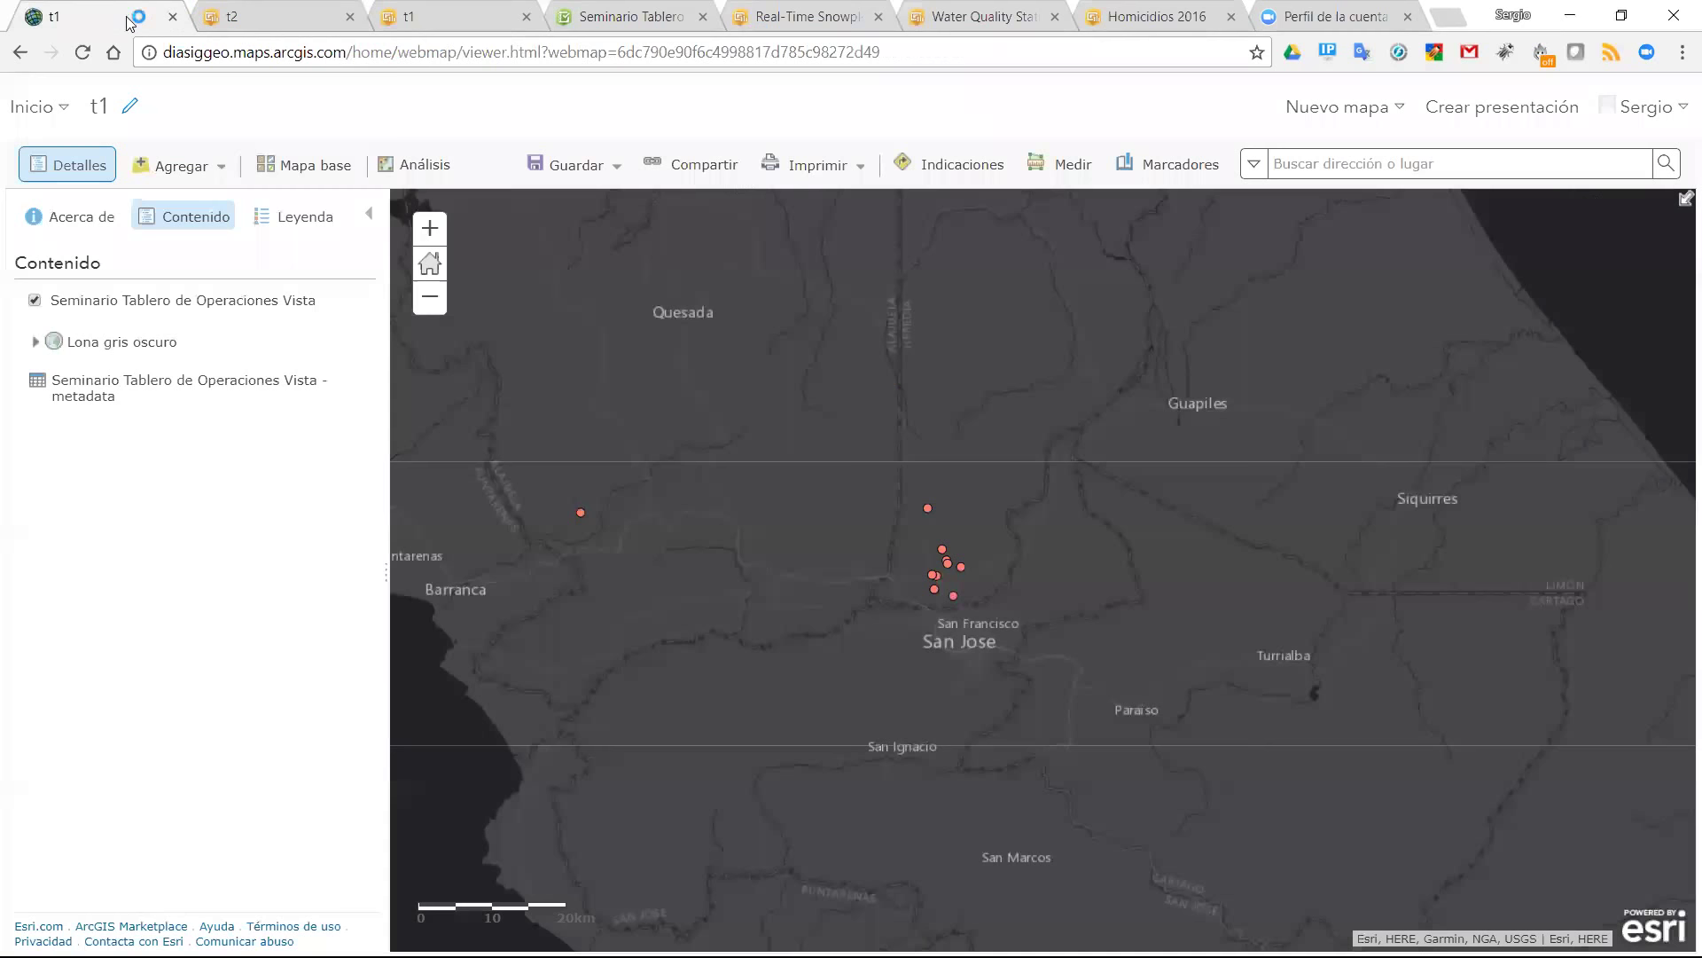
{"action": "left_click", "coordinate": [935, 580]}
{"action": "scroll", "coordinate": [1179, 628], "scroll_direction": "down", "scroll_amount": 1}
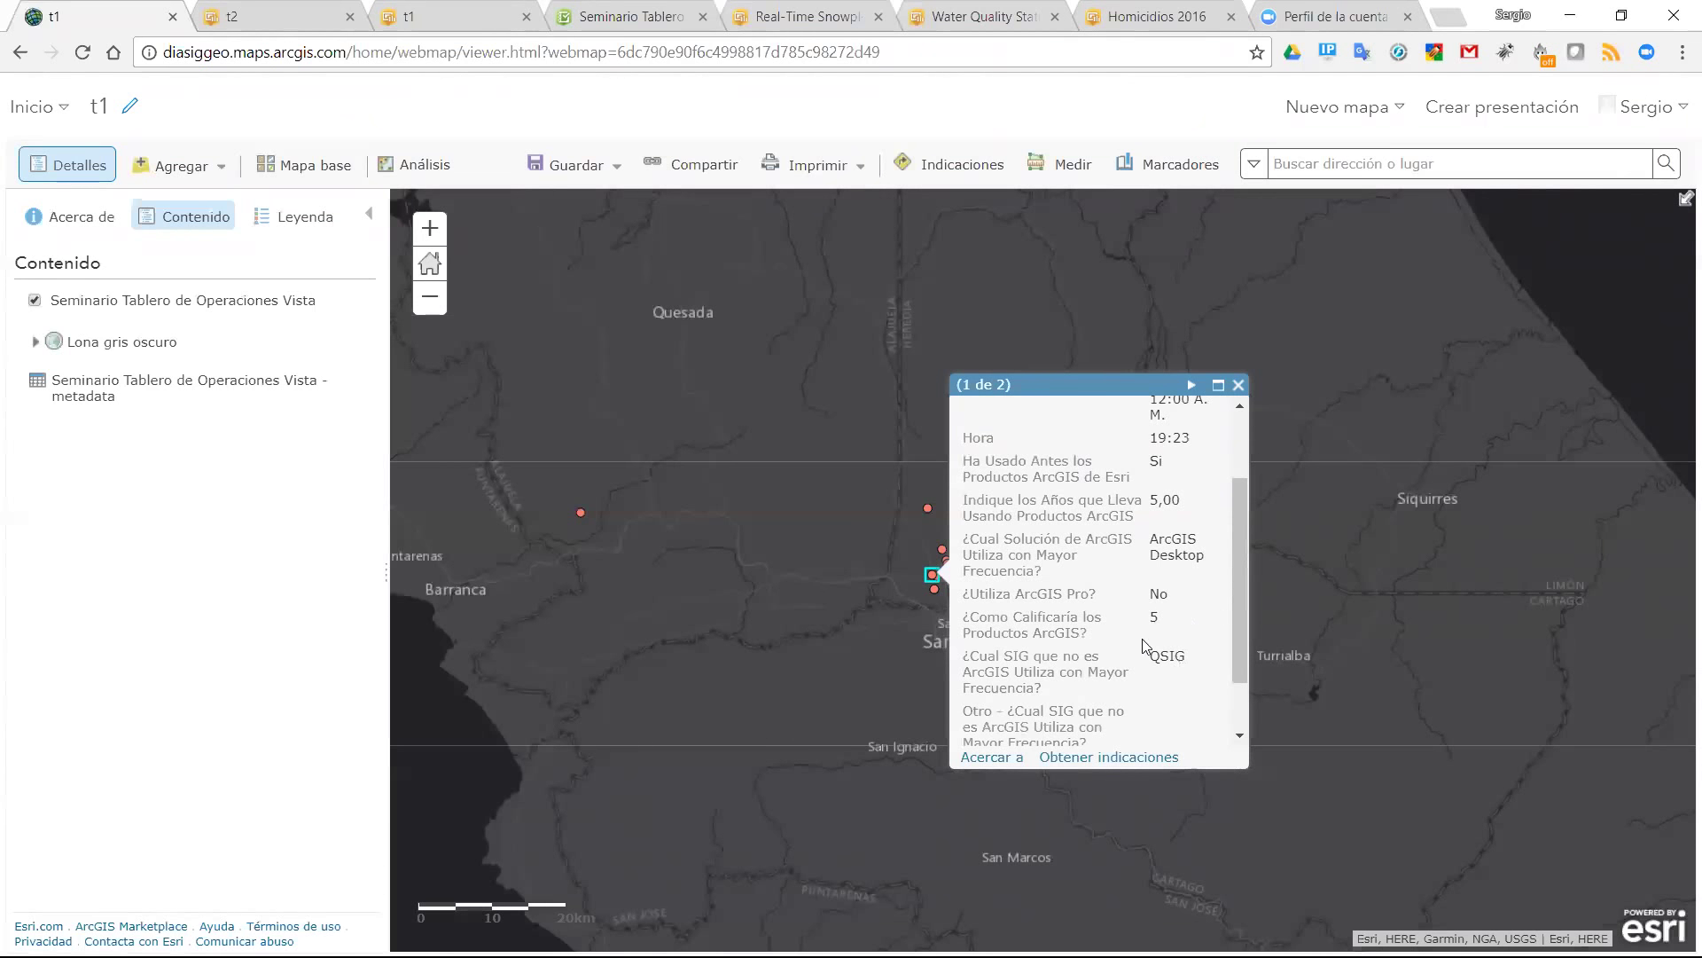
{"action": "scroll", "coordinate": [1148, 640], "scroll_direction": "down", "scroll_amount": 1}
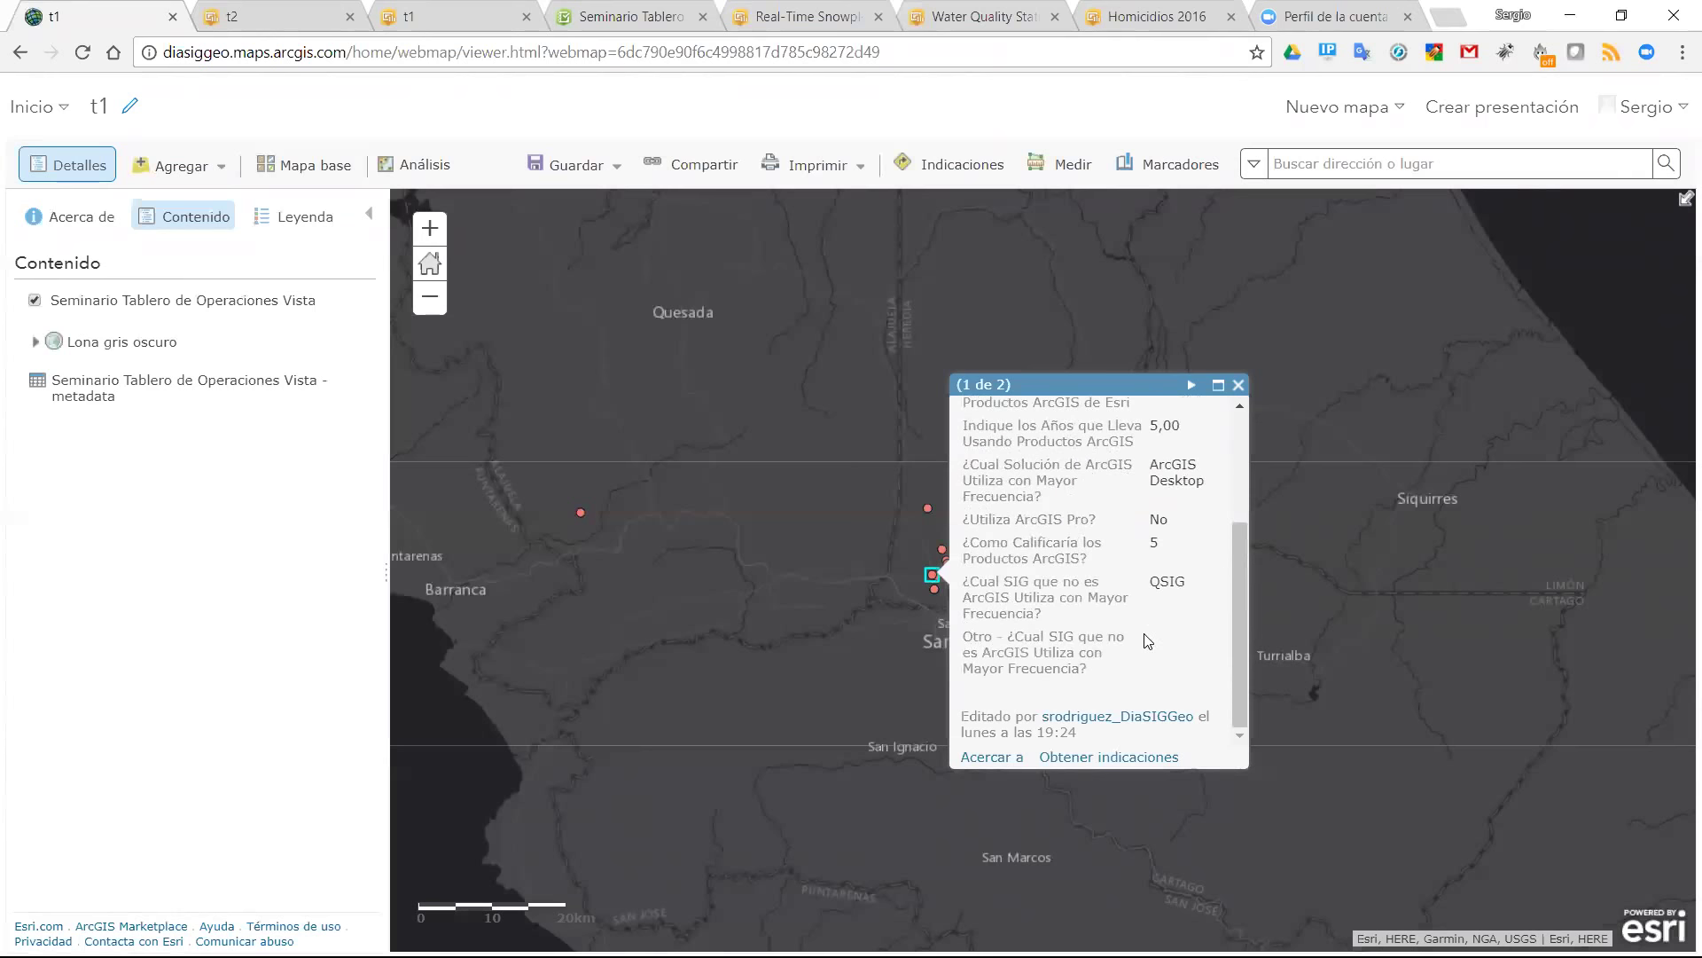
- Return to the t2 dashboard and add a Gráfico circular based on the Seminario Tablero de Operaciones_Vista layer
{"action": "left_click", "coordinate": [287, 20]}
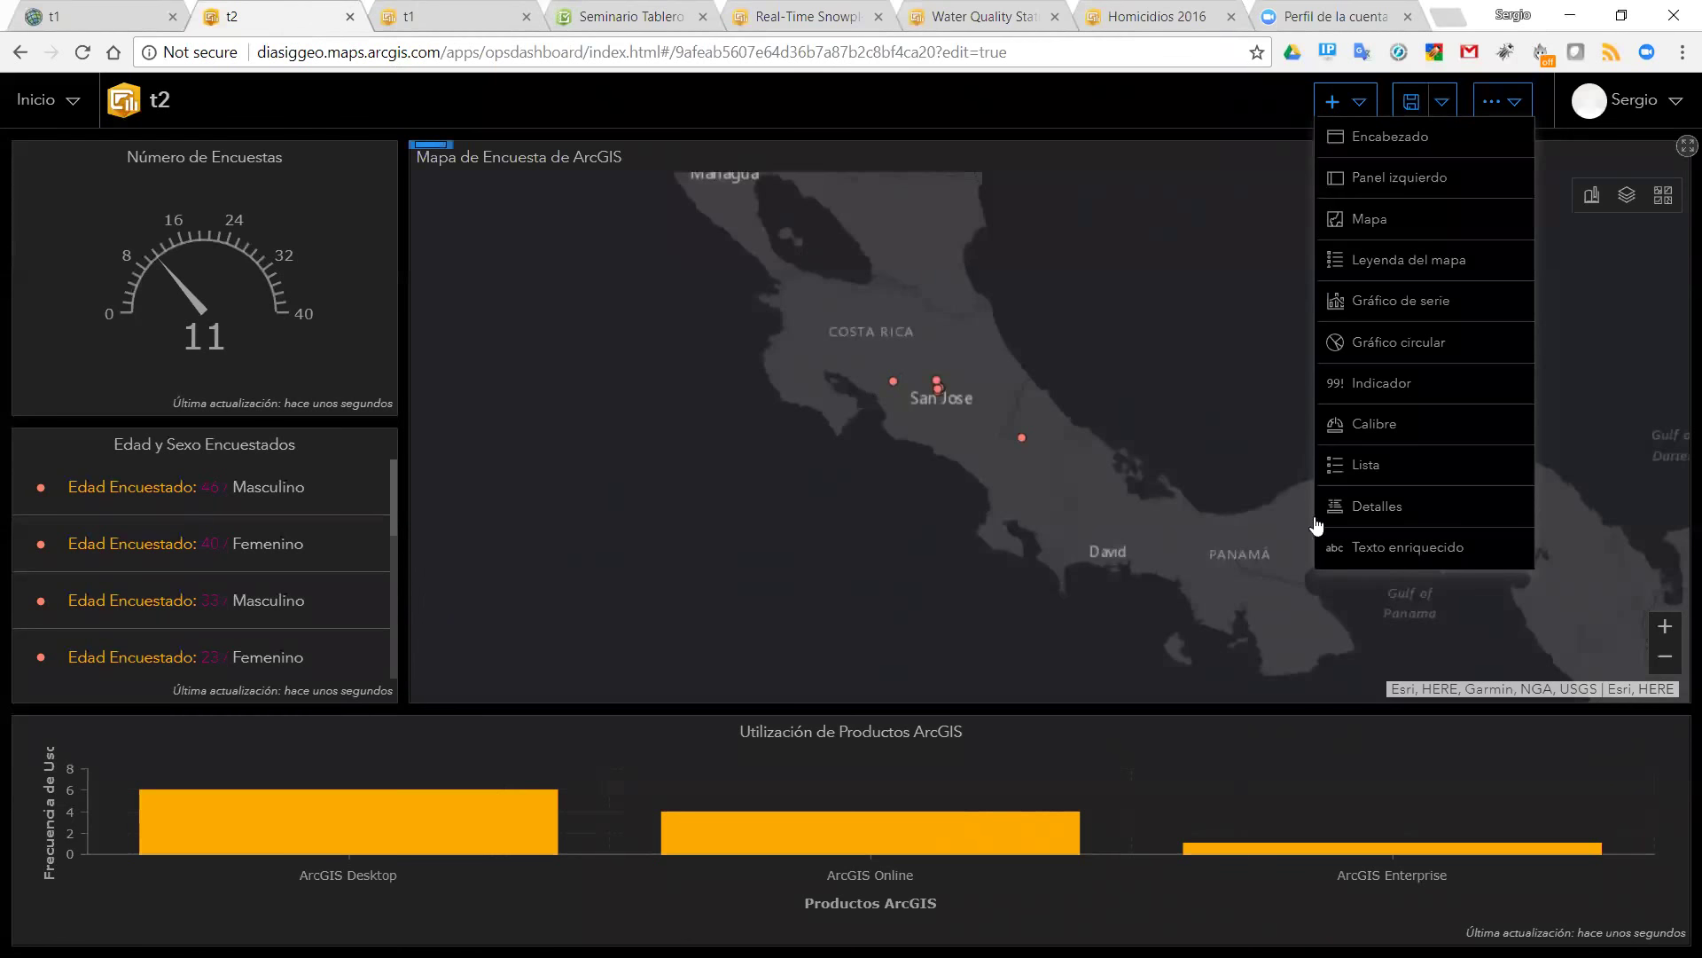
{"action": "left_click", "coordinate": [1380, 348]}
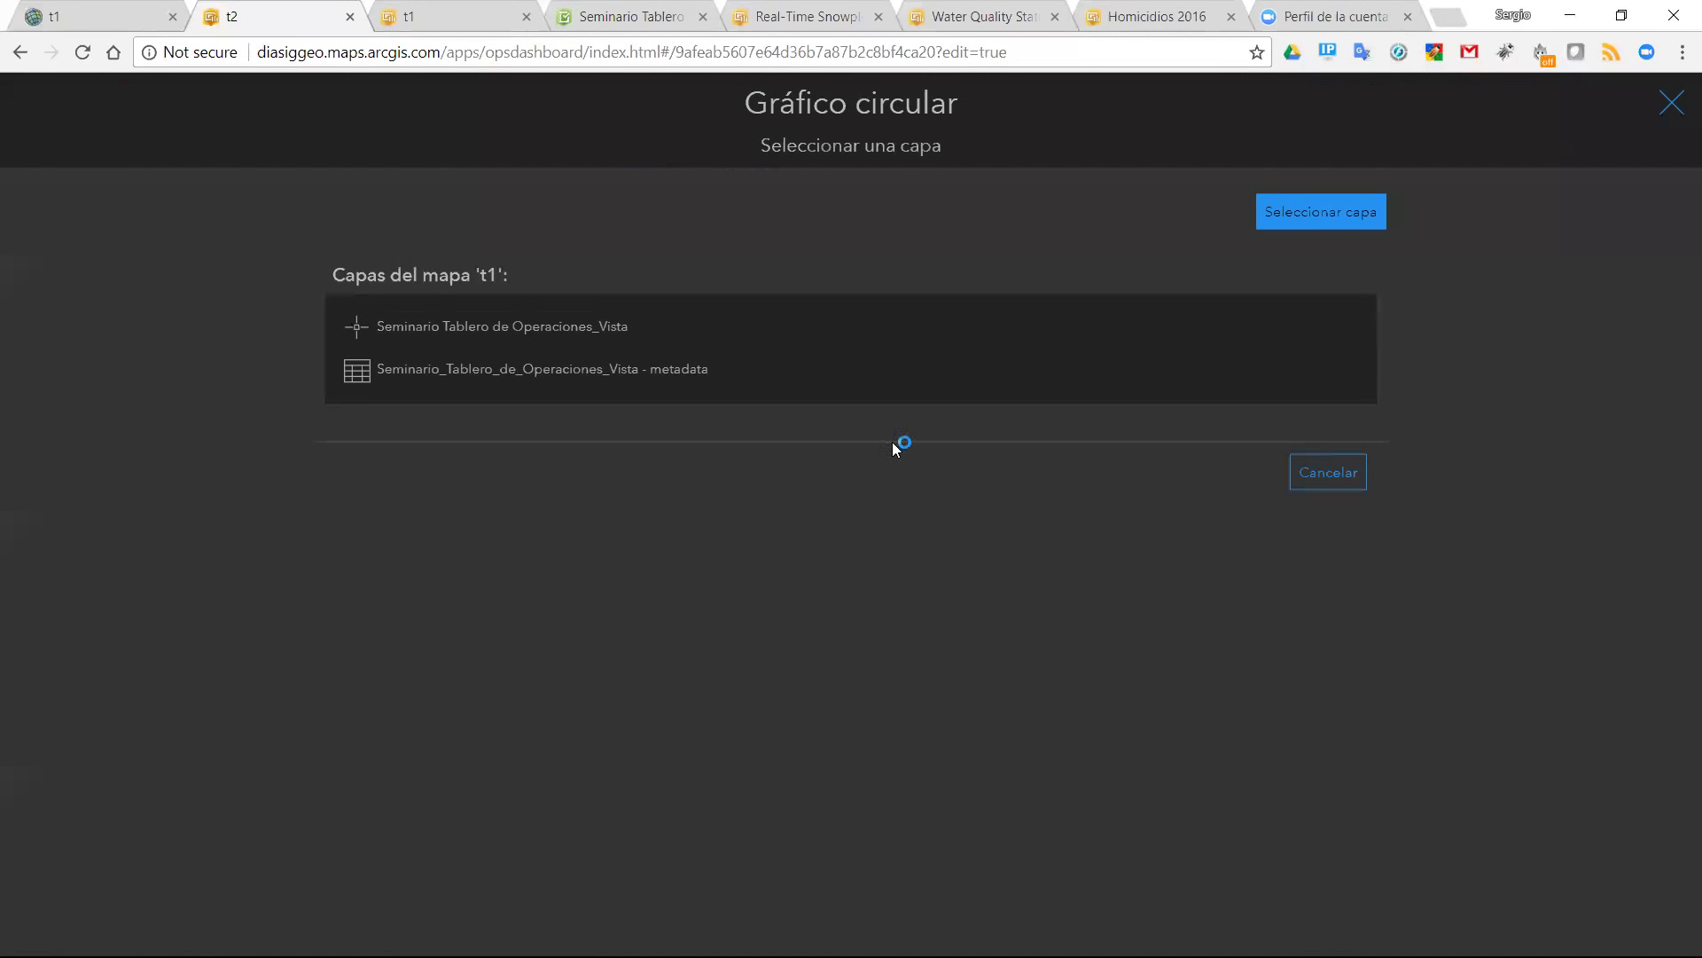
{"action": "left_click", "coordinate": [476, 338]}
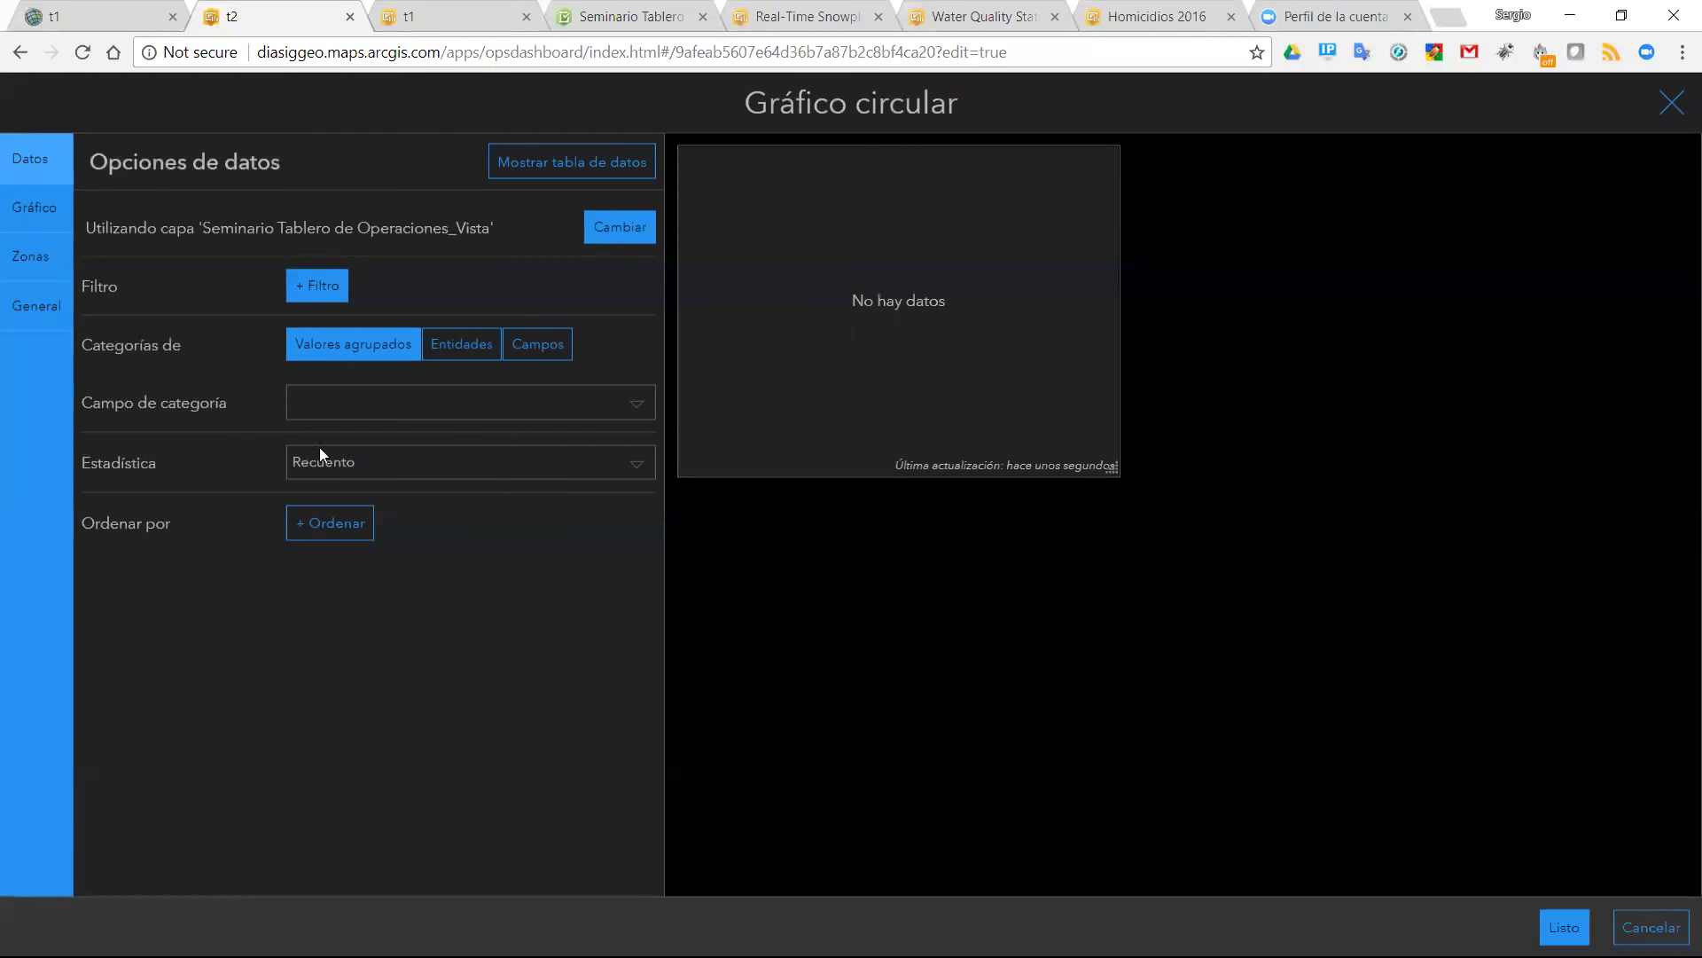
- Set the pie chart's category field to ¿Utiliza ArcGIS Pro? and check the values of its slices
{"action": "left_click", "coordinate": [628, 411]}
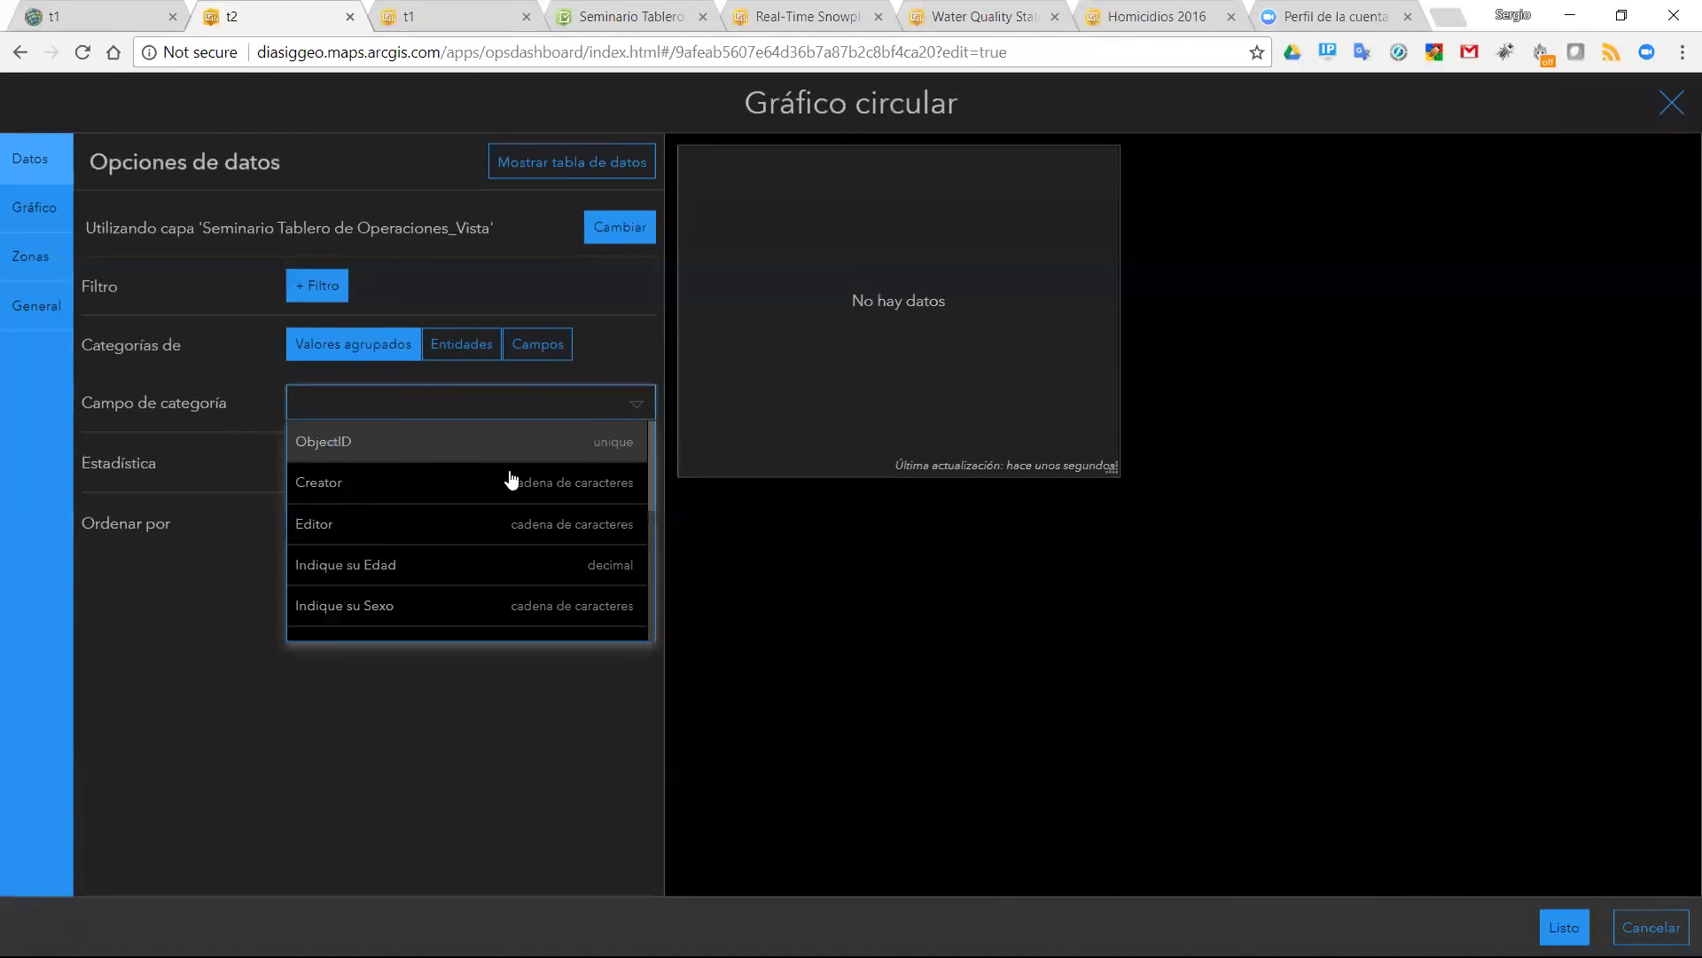
{"action": "scroll", "coordinate": [458, 533], "scroll_direction": "down", "scroll_amount": 2}
{"action": "scroll", "coordinate": [430, 576], "scroll_direction": "down", "scroll_amount": 1}
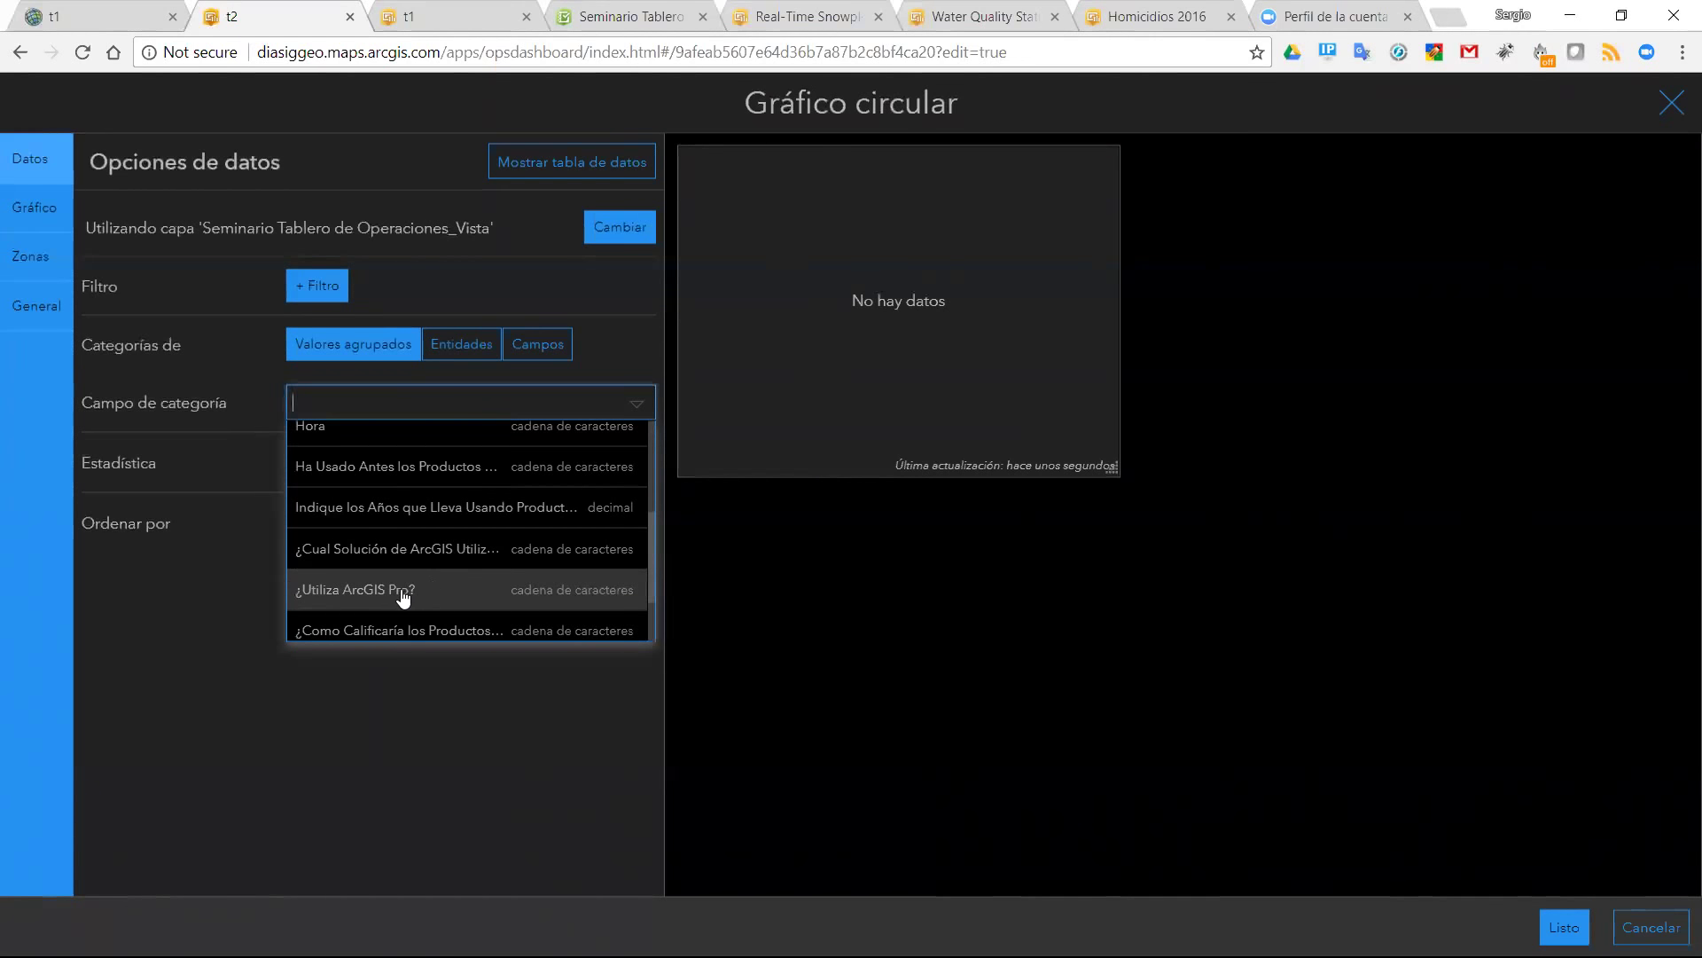
{"action": "left_click", "coordinate": [394, 590]}
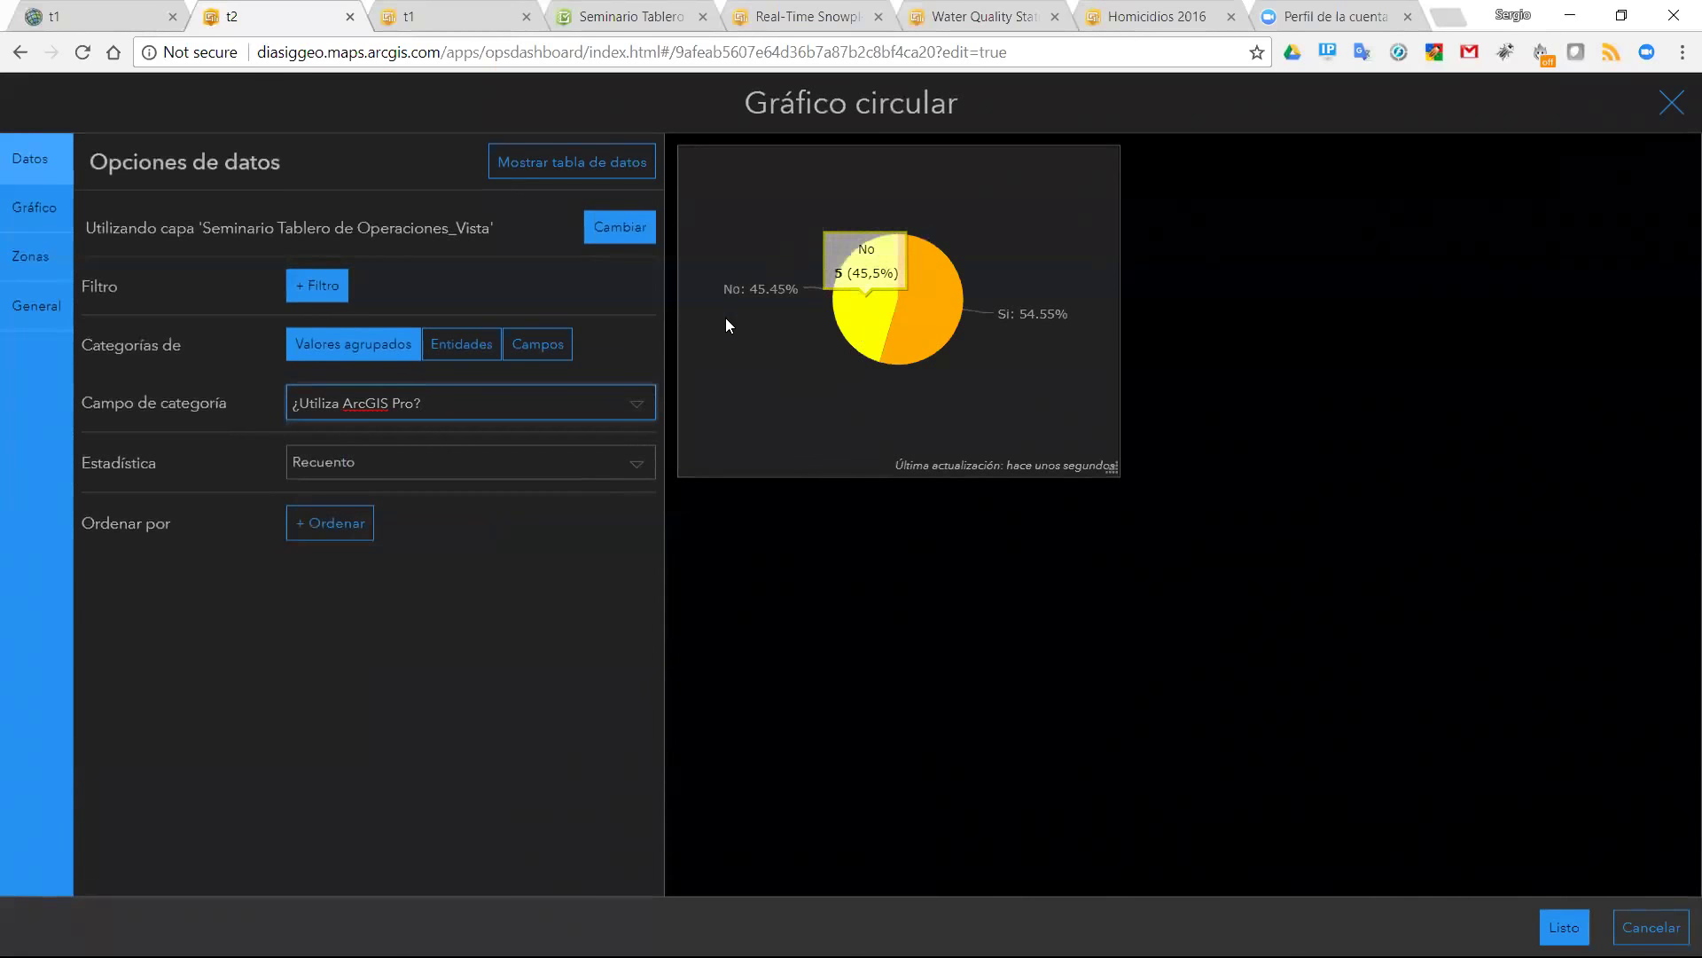
{"action": "mouse_move", "coordinate": [846, 325]}
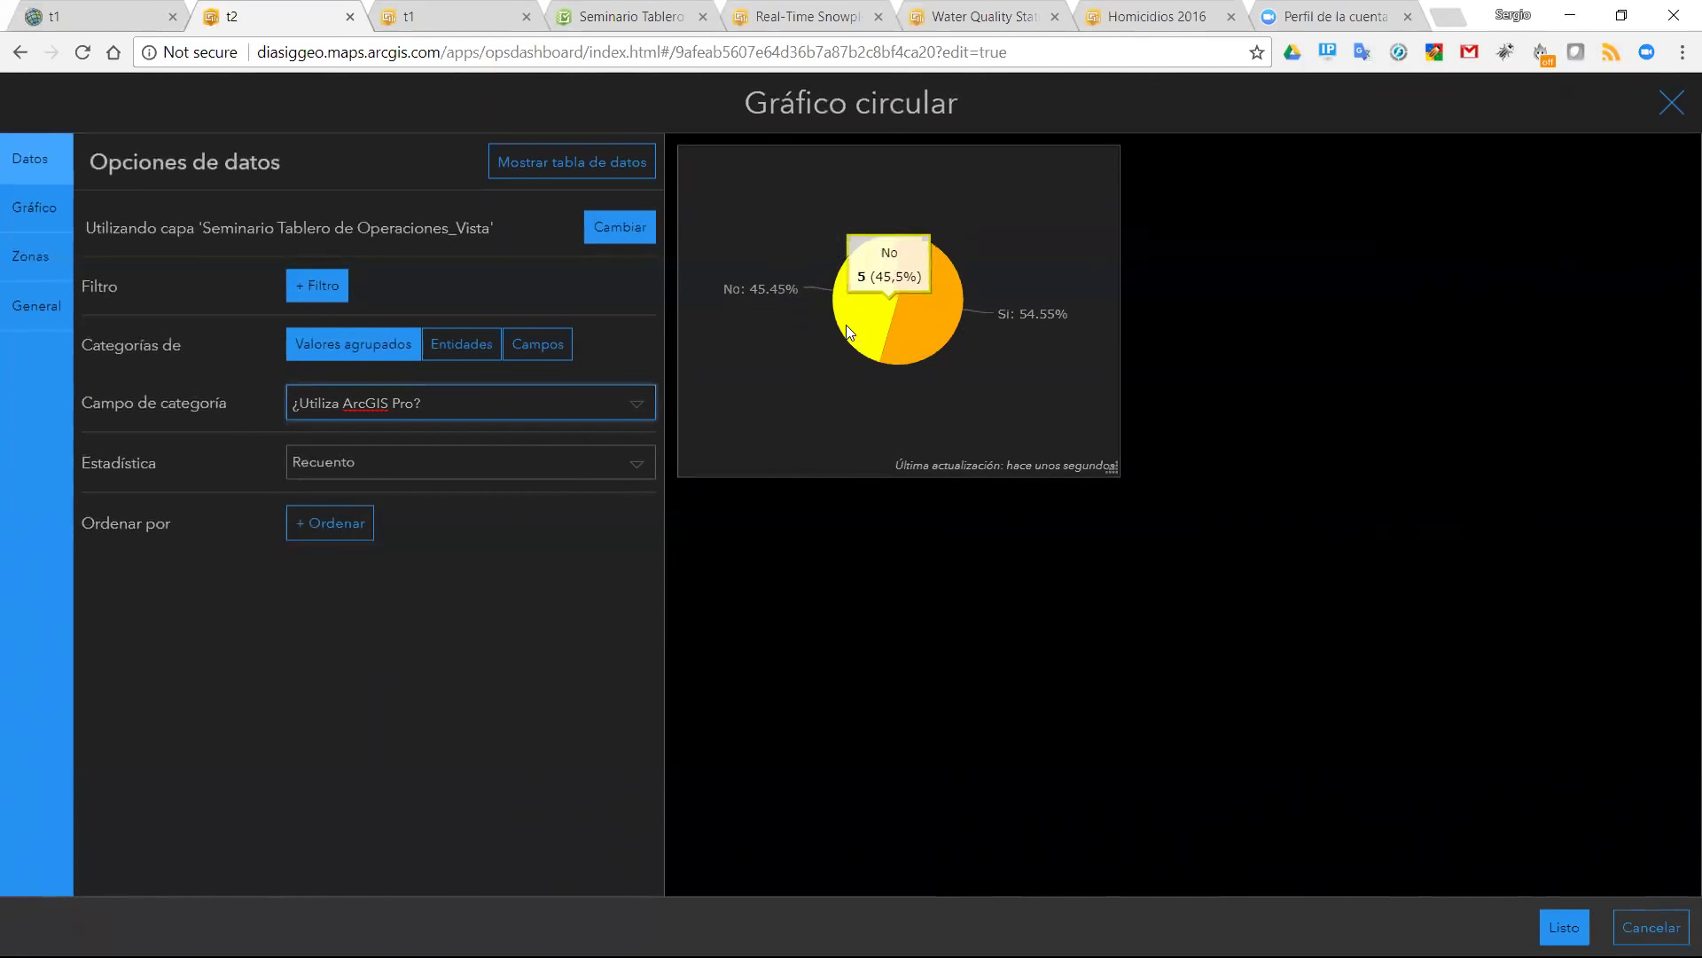
{"action": "mouse_move", "coordinate": [921, 337]}
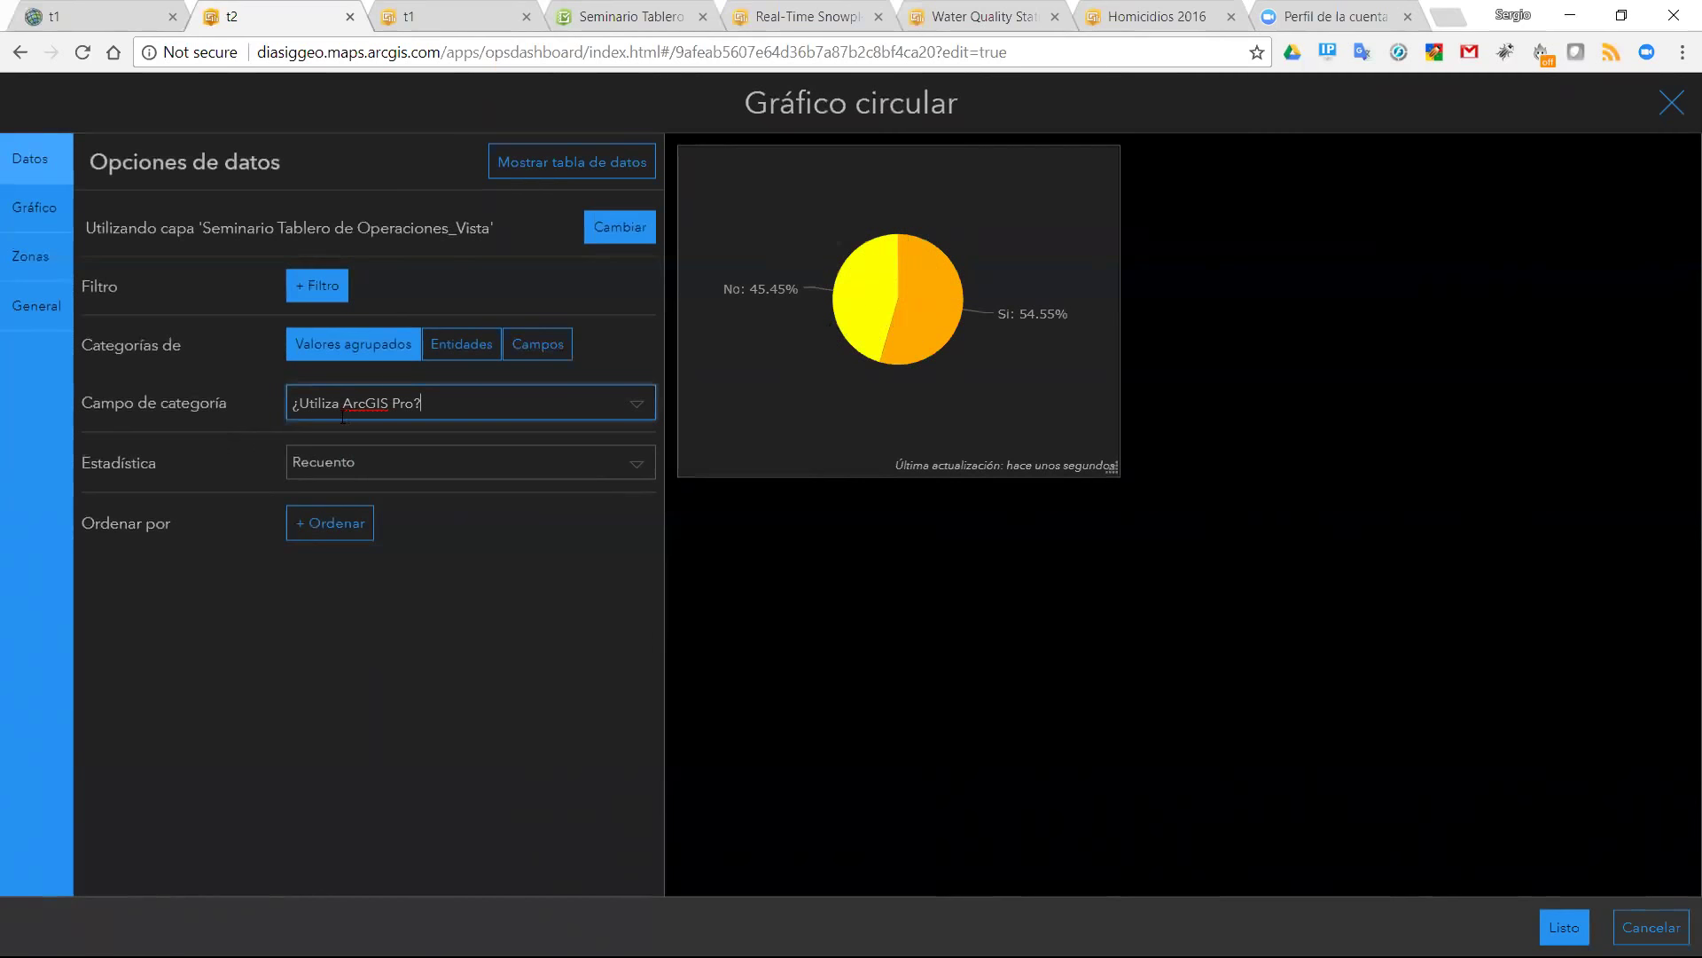
- Set the pie chart's legend location to Inferior and review the remaining chart options
{"action": "left_click", "coordinate": [40, 208]}
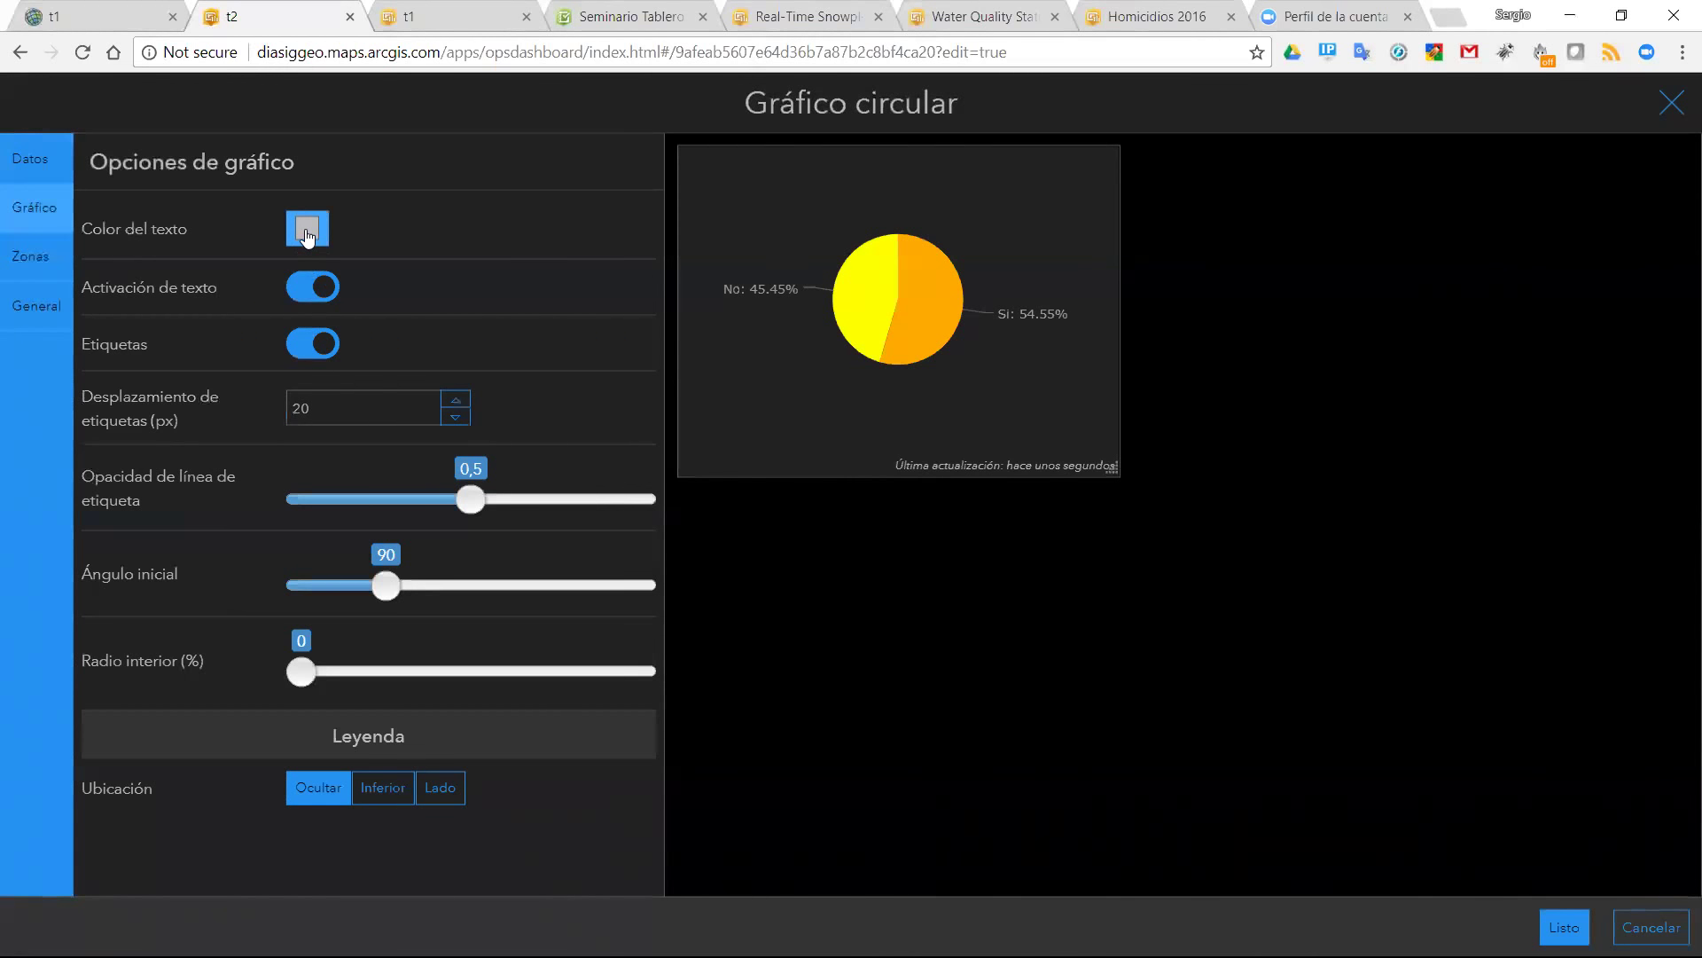
{"action": "left_click", "coordinate": [380, 800]}
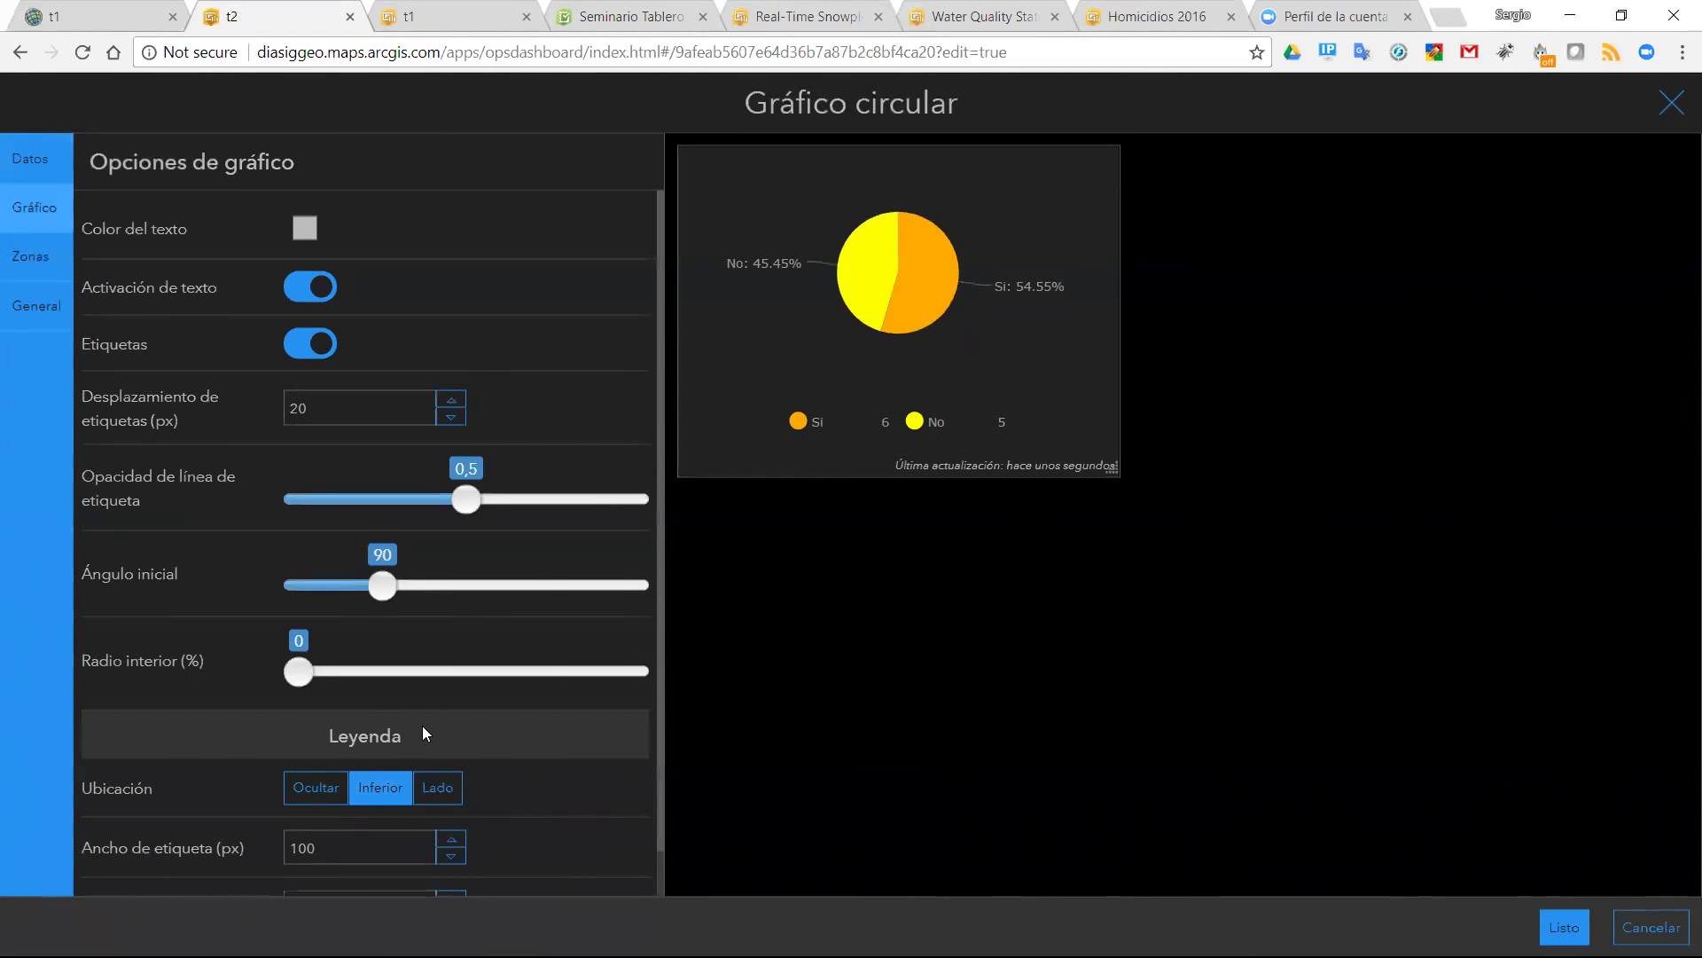
{"action": "scroll", "coordinate": [431, 722], "scroll_direction": "down", "scroll_amount": 1}
{"action": "scroll", "coordinate": [416, 682], "scroll_direction": "up", "scroll_amount": 1}
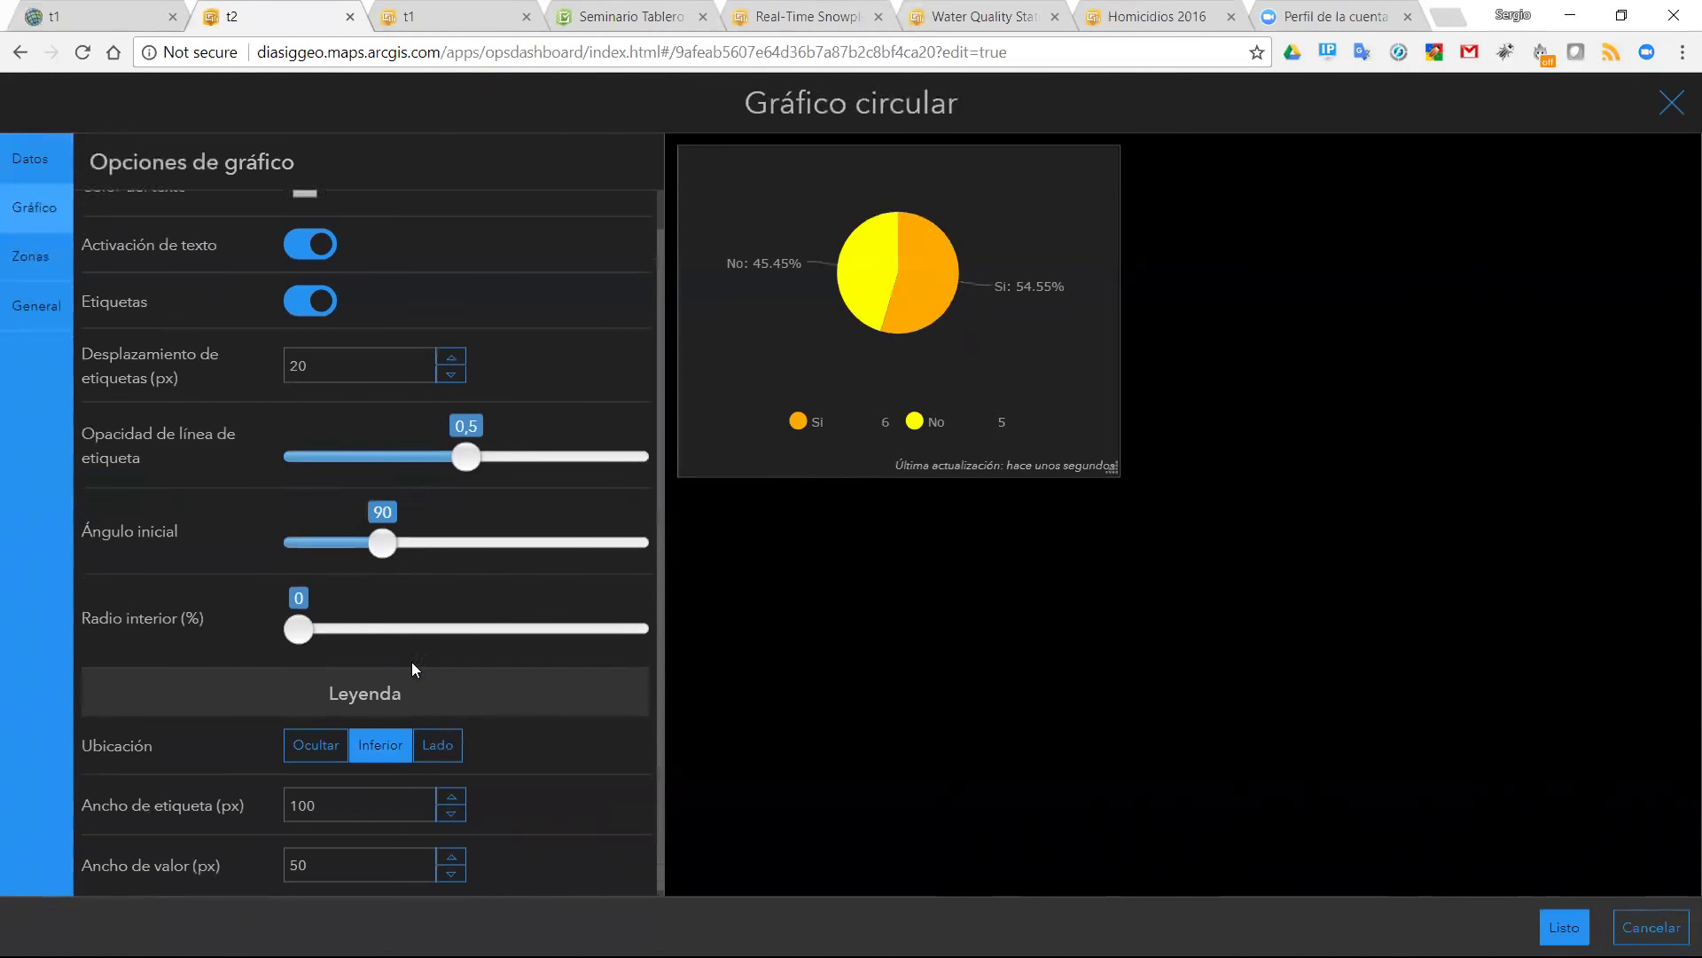
- Review the pie chart's zone settings, then name and title it Uso de ArcGIS Pro and finish the element
{"action": "left_click", "coordinate": [34, 256]}
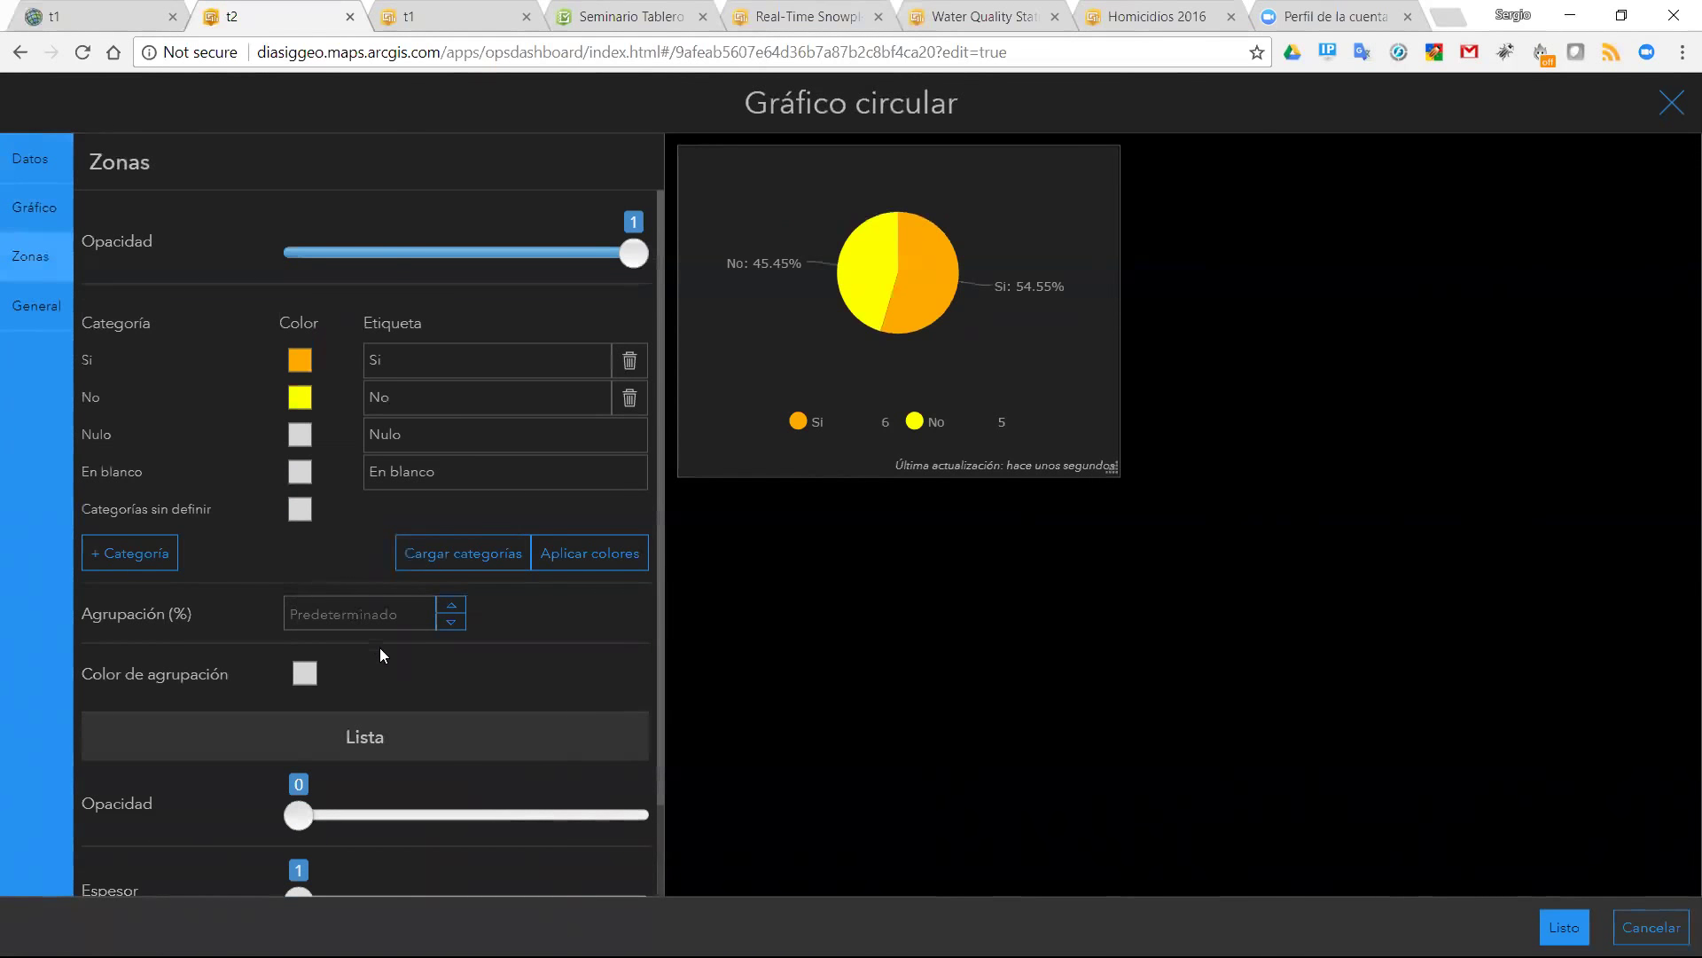
{"action": "scroll", "coordinate": [381, 655], "scroll_direction": "down", "scroll_amount": 1}
{"action": "scroll", "coordinate": [384, 654], "scroll_direction": "up", "scroll_amount": 1}
{"action": "left_click", "coordinate": [34, 306]}
{"action": "left_click", "coordinate": [427, 223]}
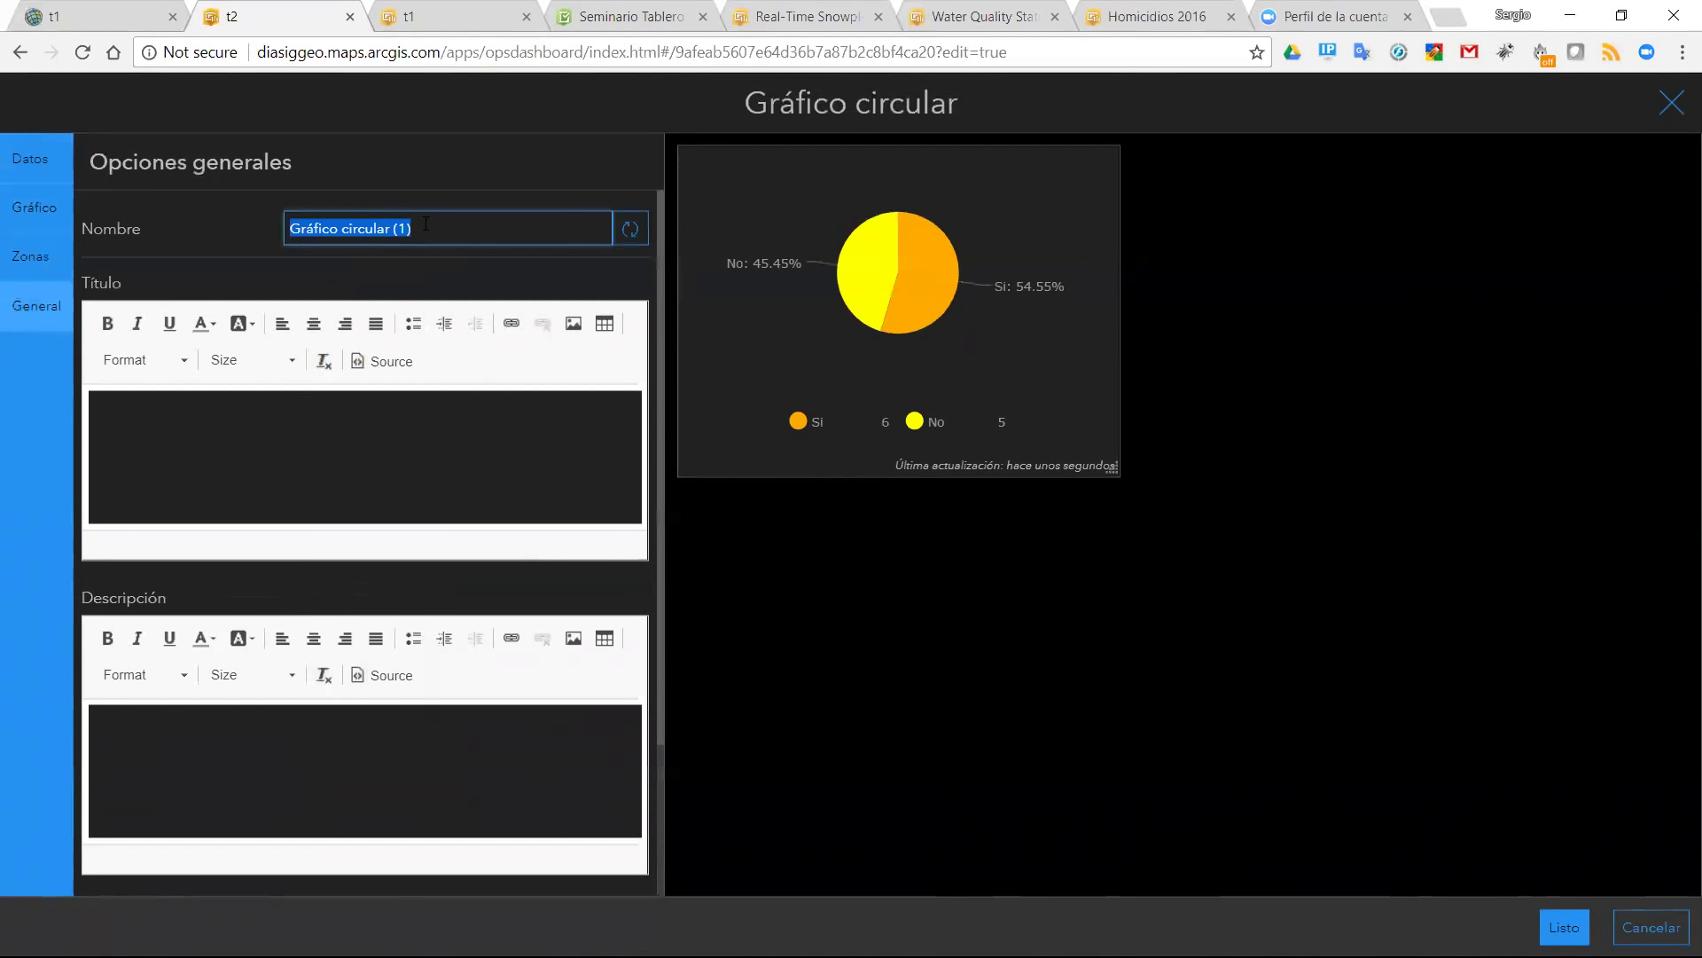
{"action": "type", "text": "Gra"}
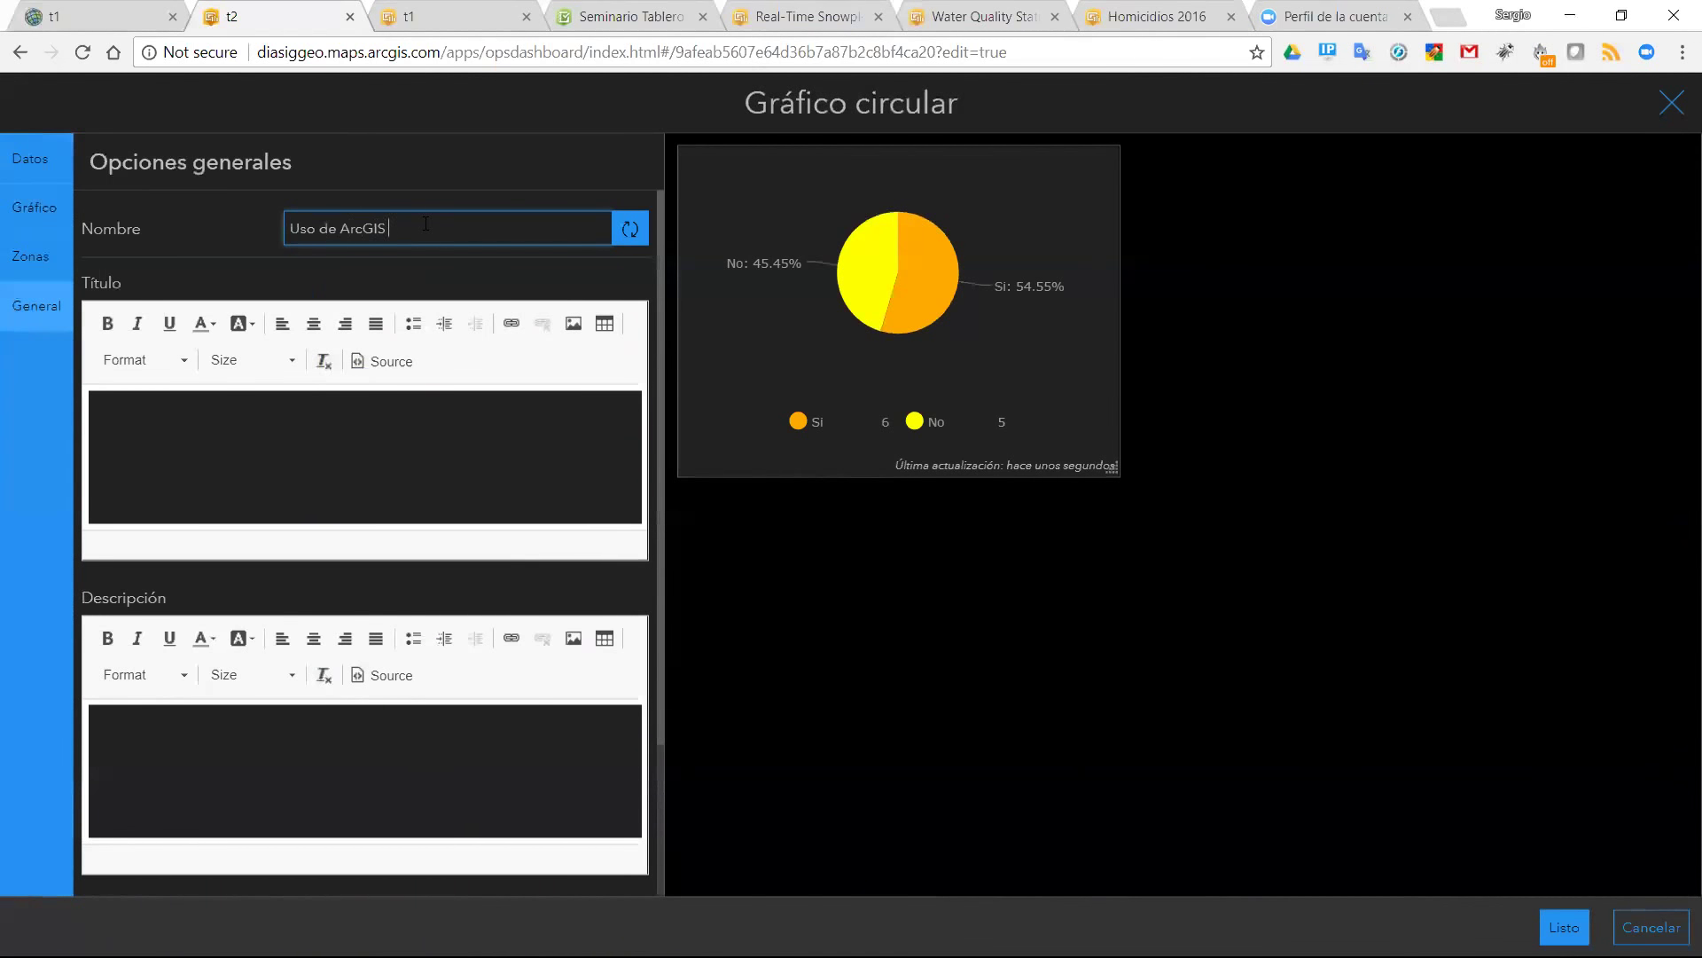
{"action": "key", "text": "Tab"}
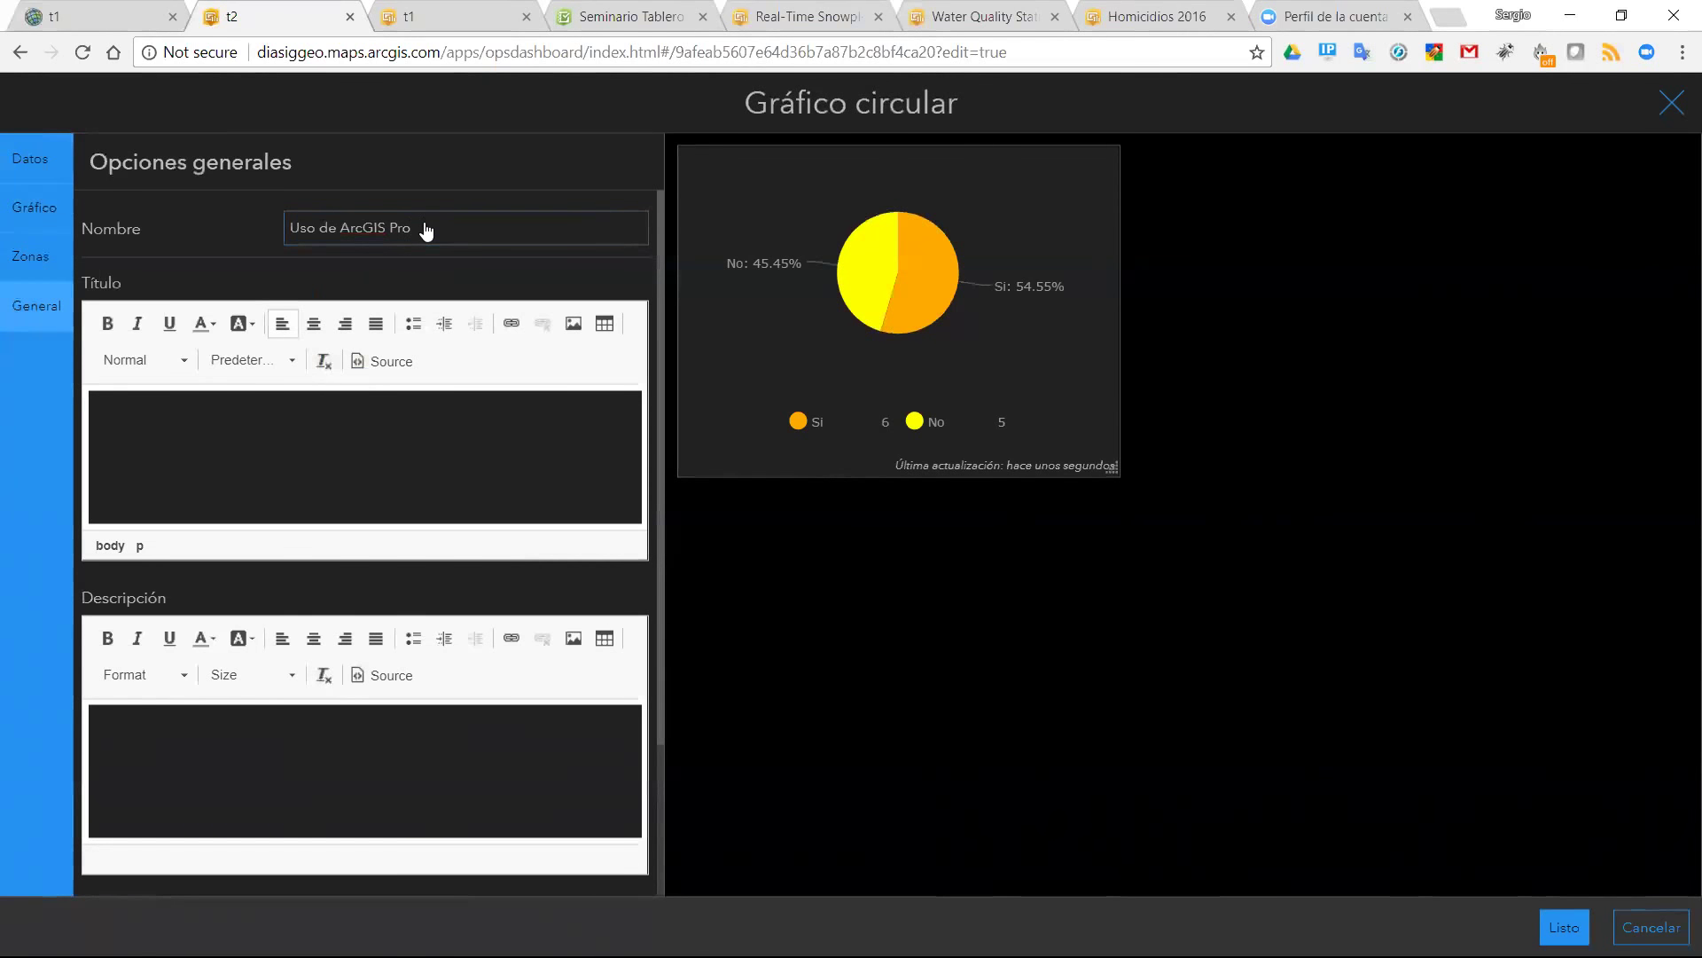
{"action": "type", "text": "Uso de ArcGIS Pro"}
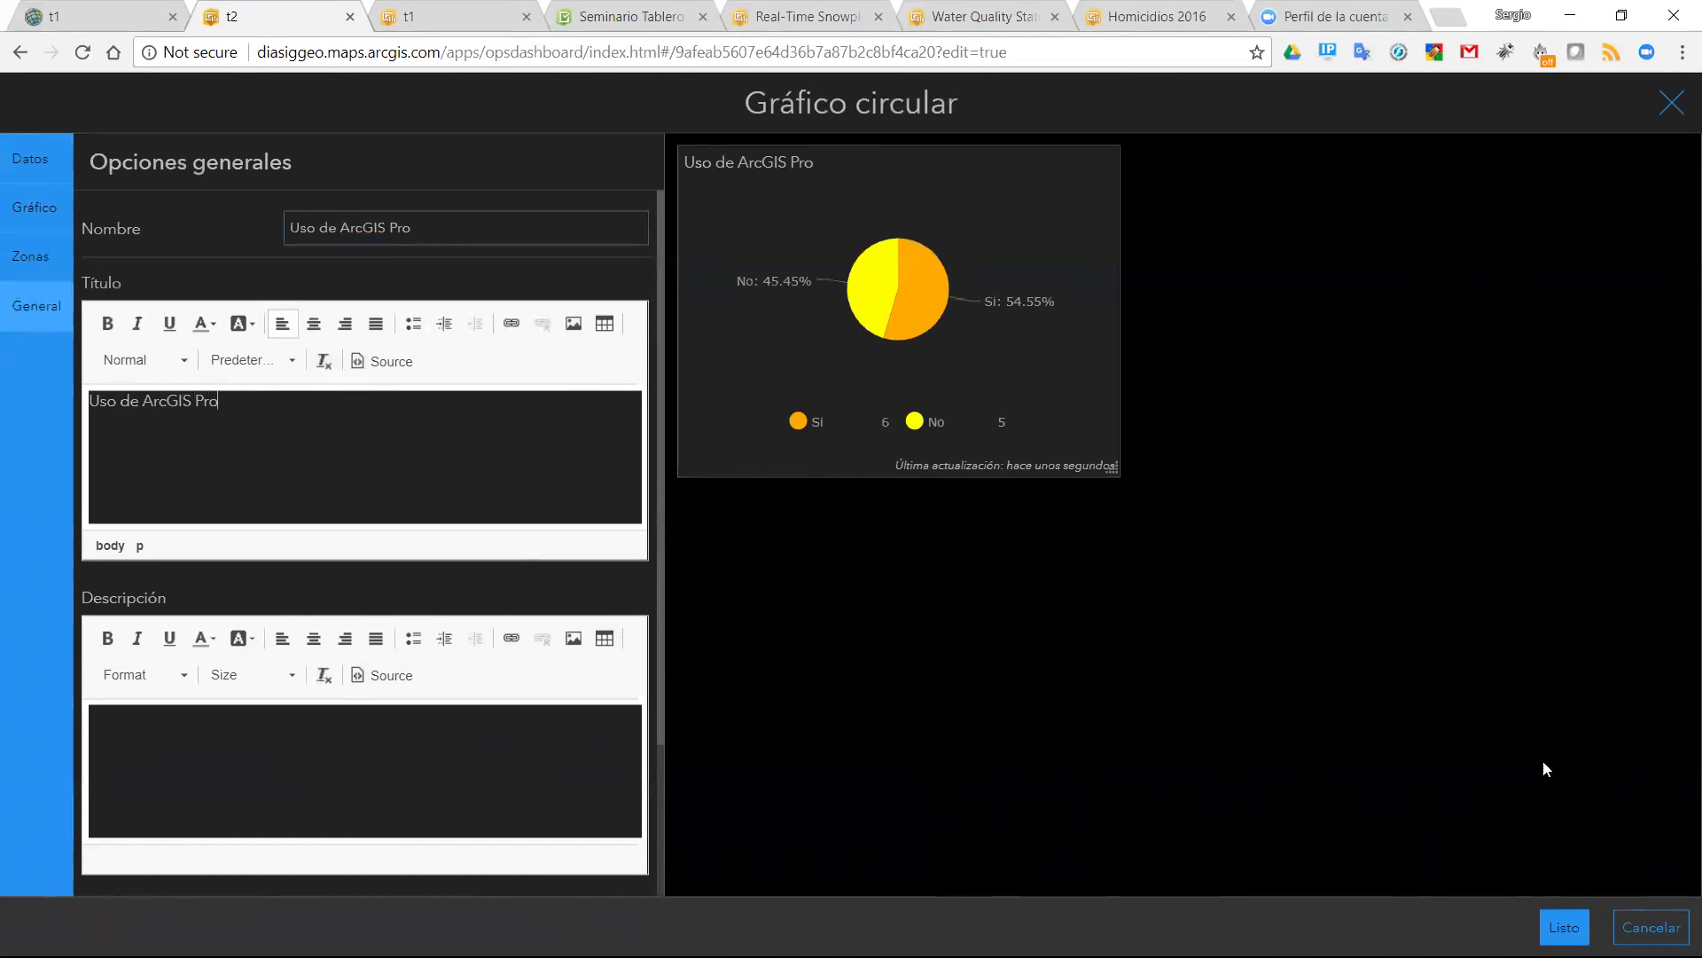
{"action": "left_click", "coordinate": [1564, 926]}
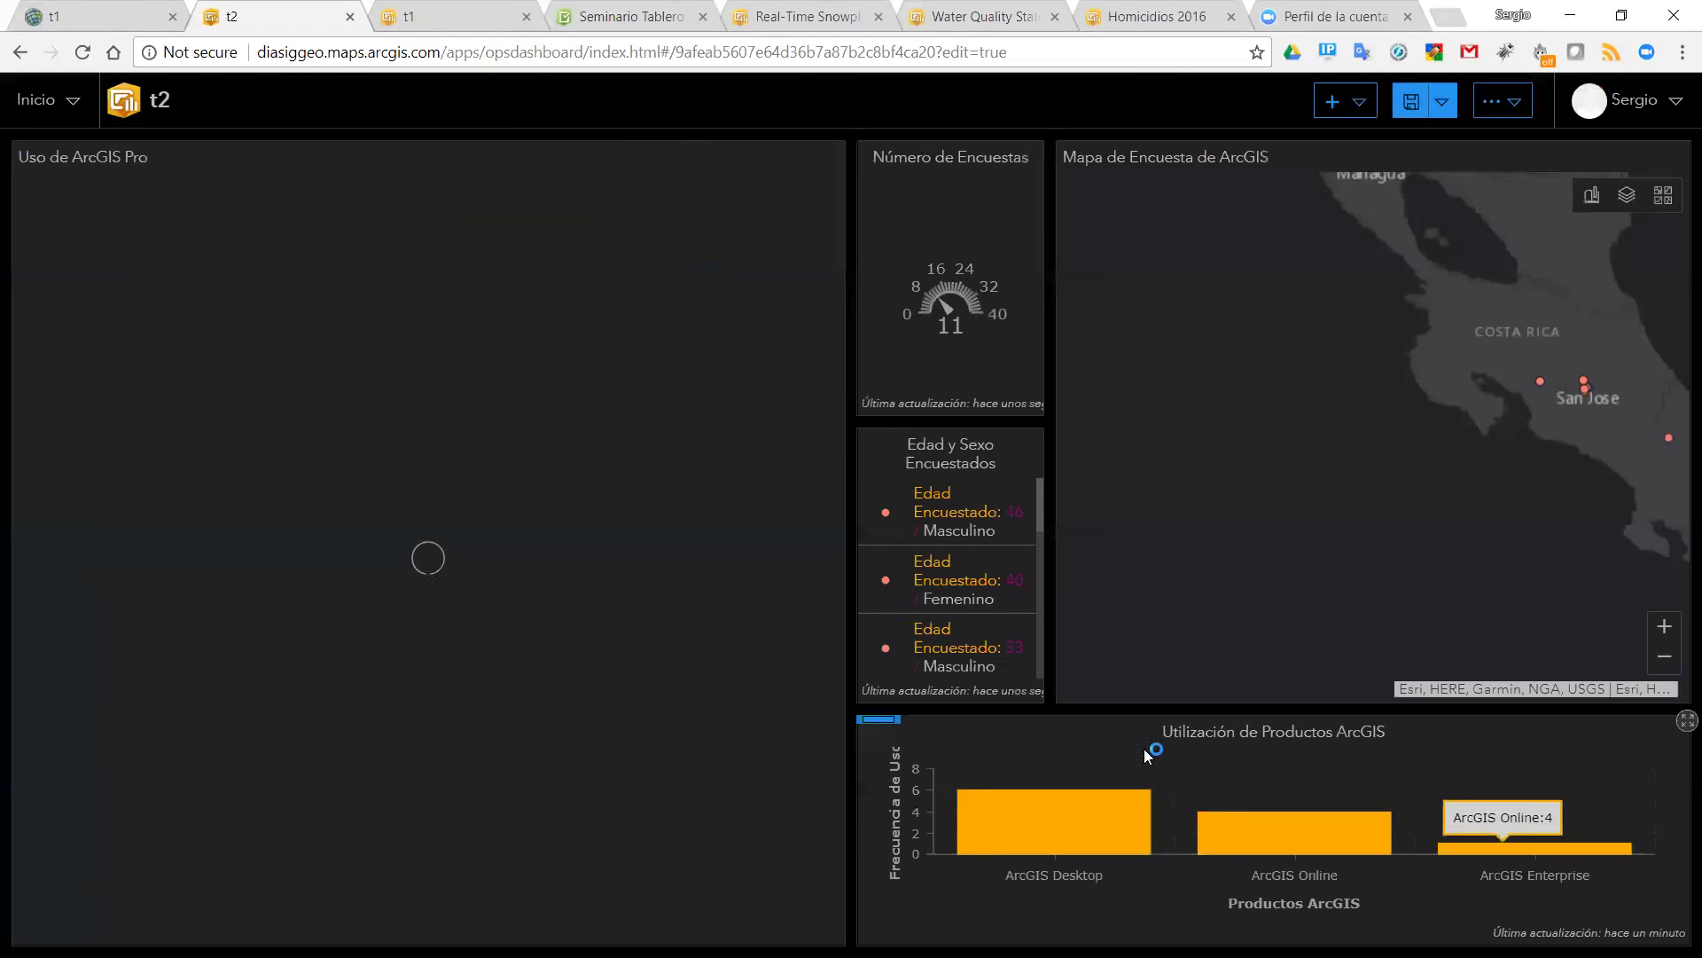
- Place the Uso de ArcGIS Pro pie chart below the age and sex list and the product usage bar chart below the map
{"action": "mouse_move", "coordinate": [33, 149]}
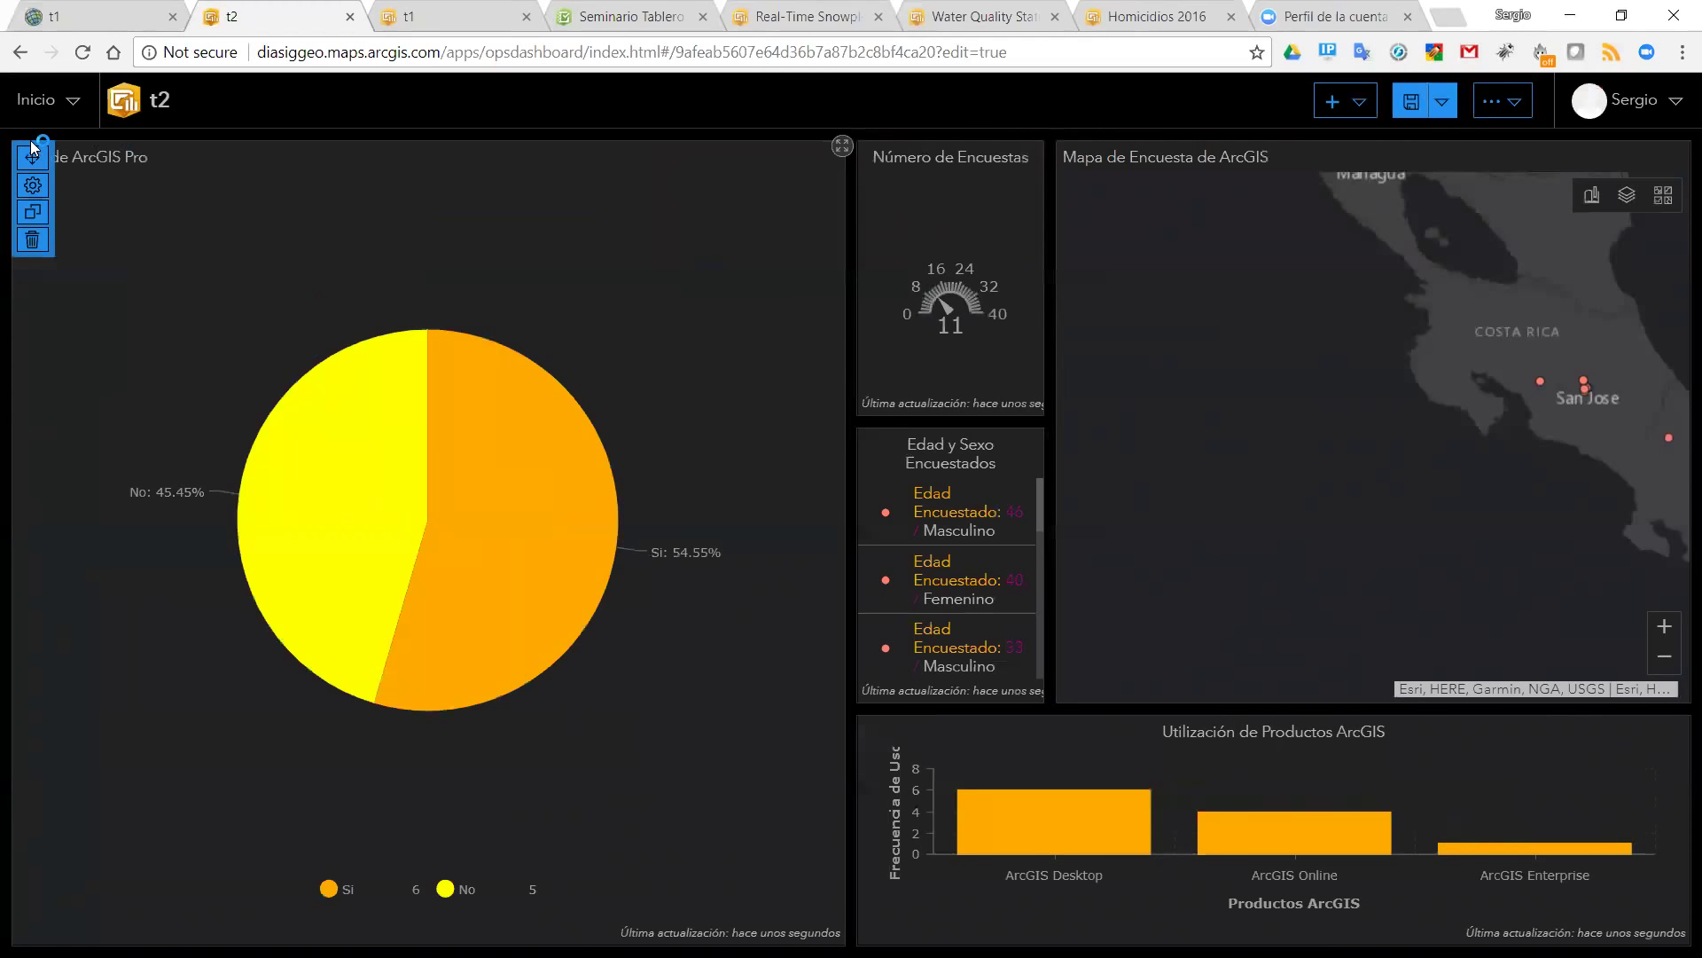
{"action": "left_click_drag", "start_coordinate": [32, 152], "coordinate": [953, 684]}
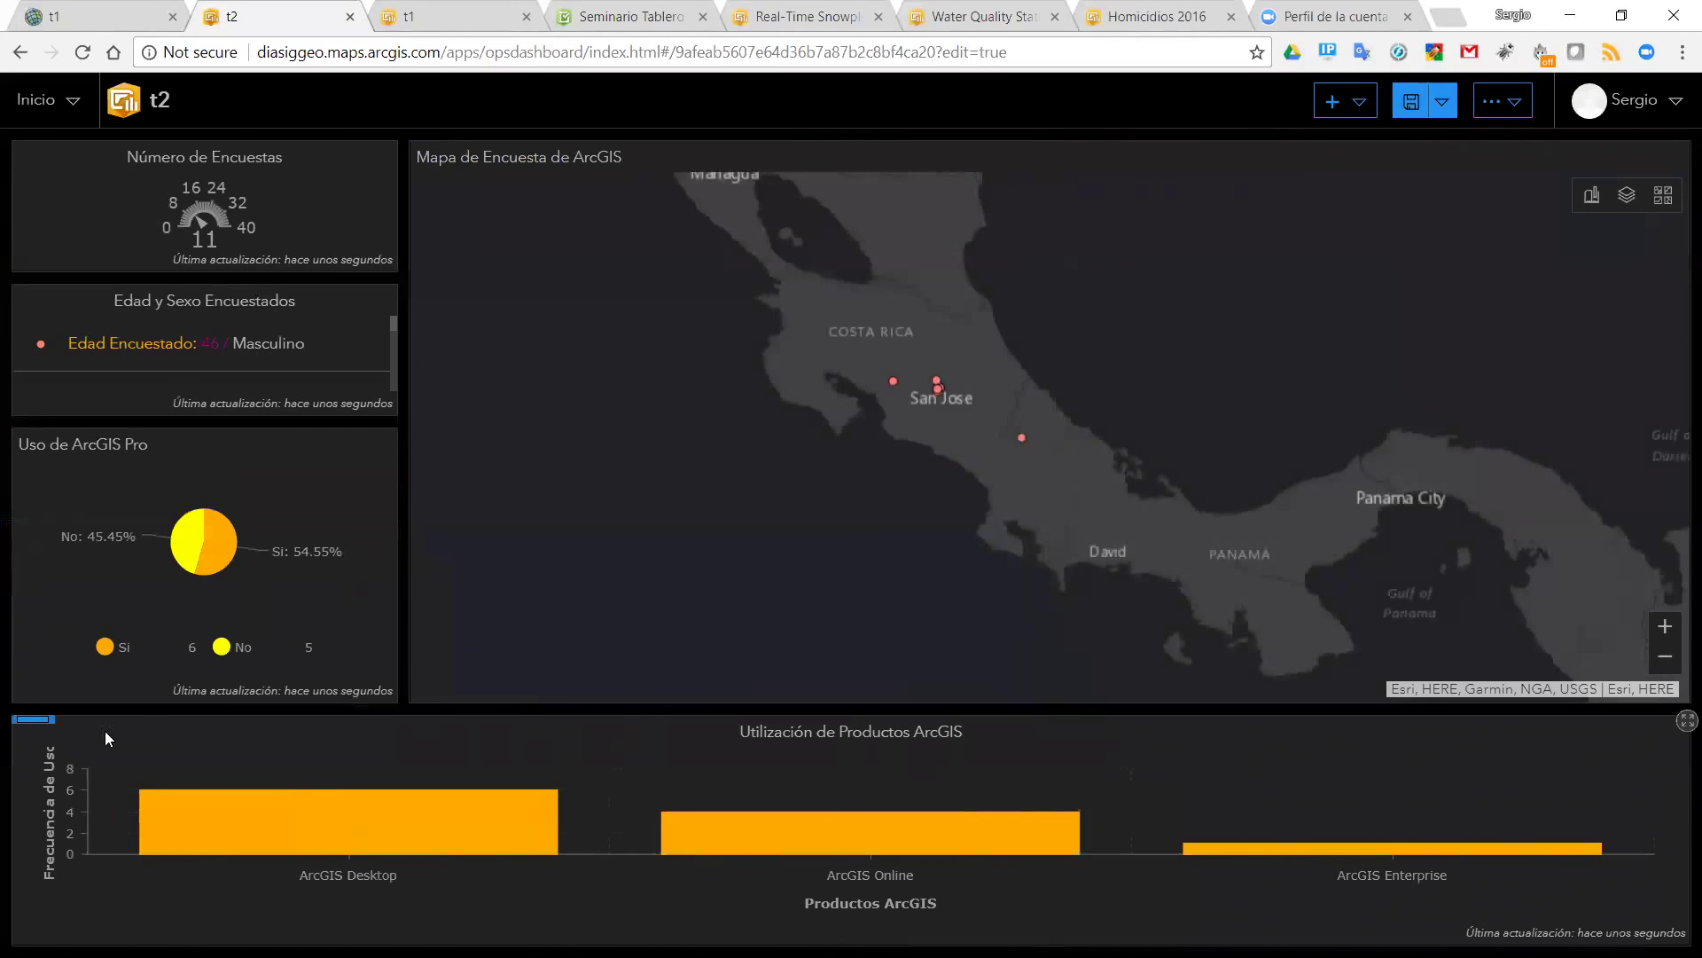
{"action": "mouse_move", "coordinate": [39, 737]}
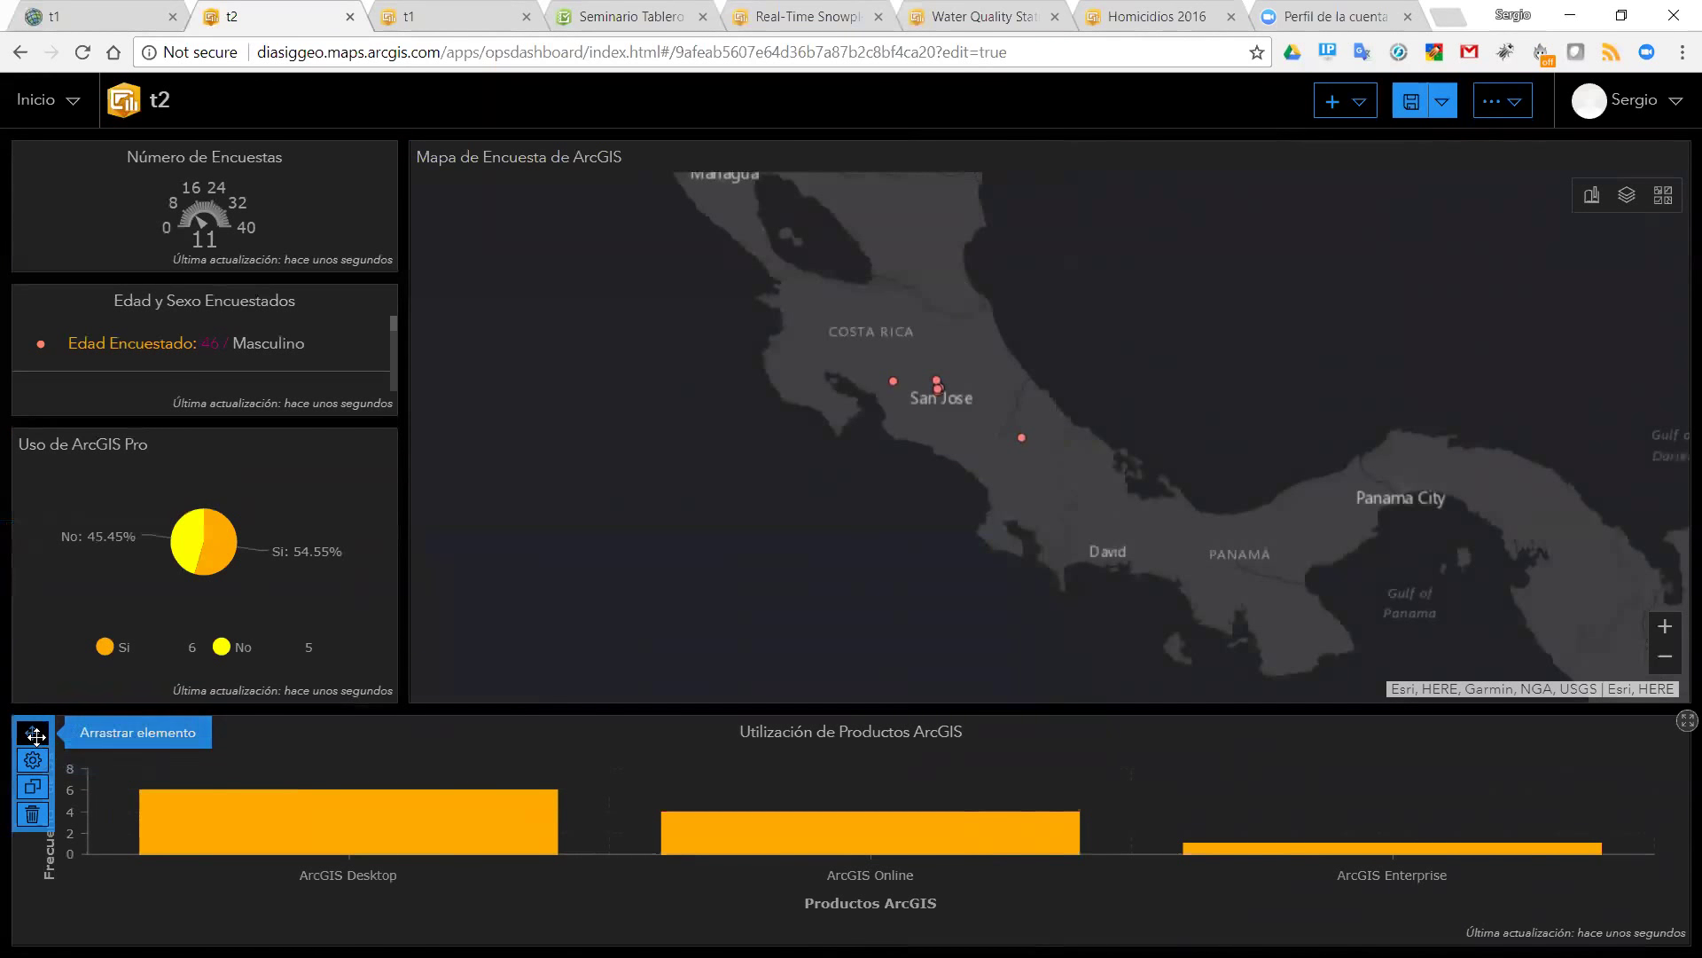
{"action": "mouse_move", "coordinate": [123, 767]}
{"action": "left_mouse_down"}
{"action": "mouse_move", "coordinate": [420, 754]}
{"action": "mouse_move", "coordinate": [786, 652]}
{"action": "mouse_move", "coordinate": [1107, 622]}
{"action": "mouse_move", "coordinate": [1032, 657]}
{"action": "mouse_move", "coordinate": [1043, 678]}
{"action": "left_mouse_up"}
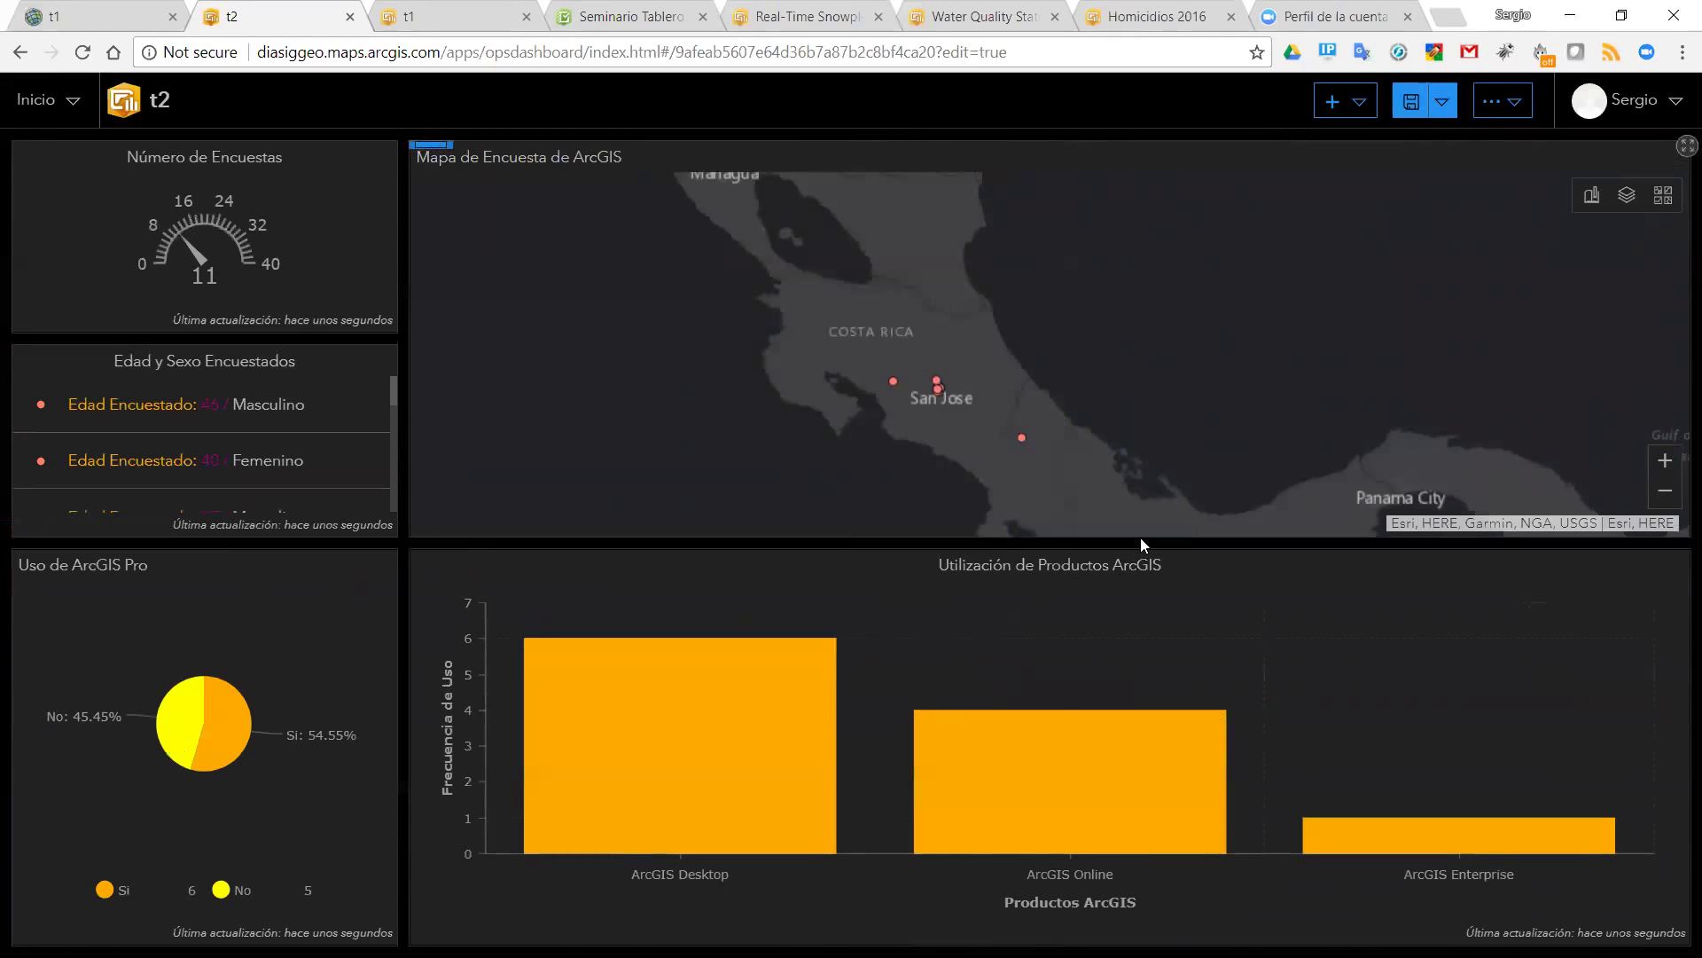
- Enlarge the map over the bar chart and the age and sex list over the pie chart, and save the dashboard
{"action": "left_click_drag", "start_coordinate": [1133, 548], "coordinate": [1126, 706]}
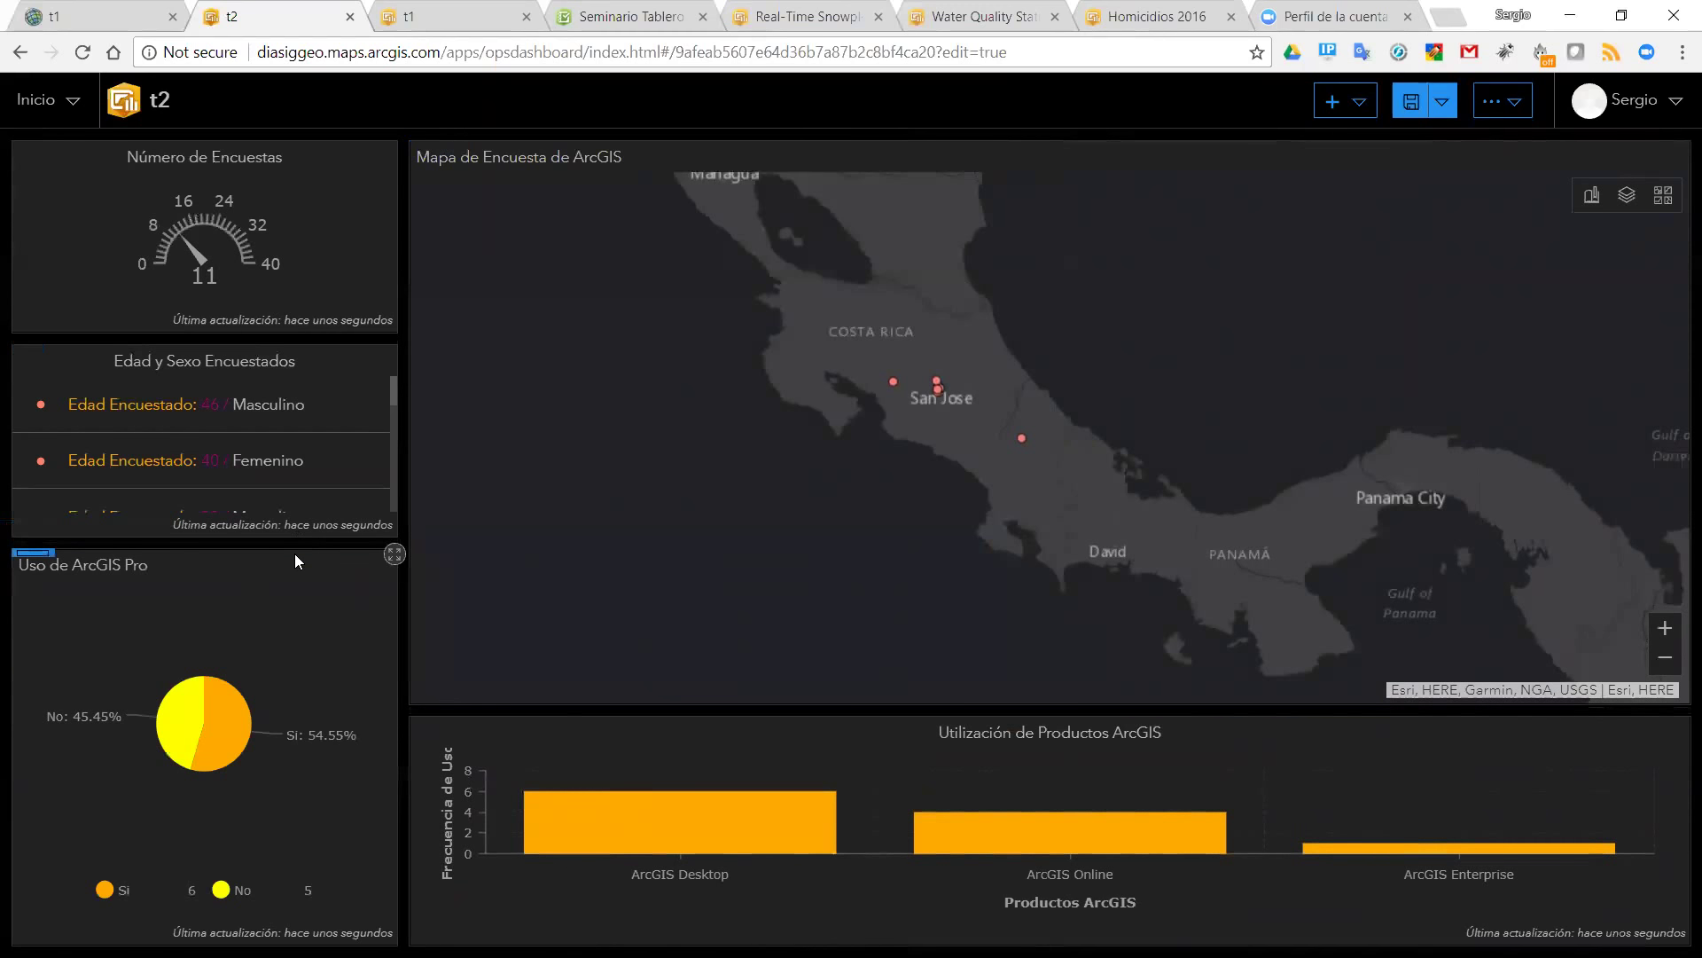
{"action": "left_click_drag", "start_coordinate": [294, 552], "coordinate": [287, 651]}
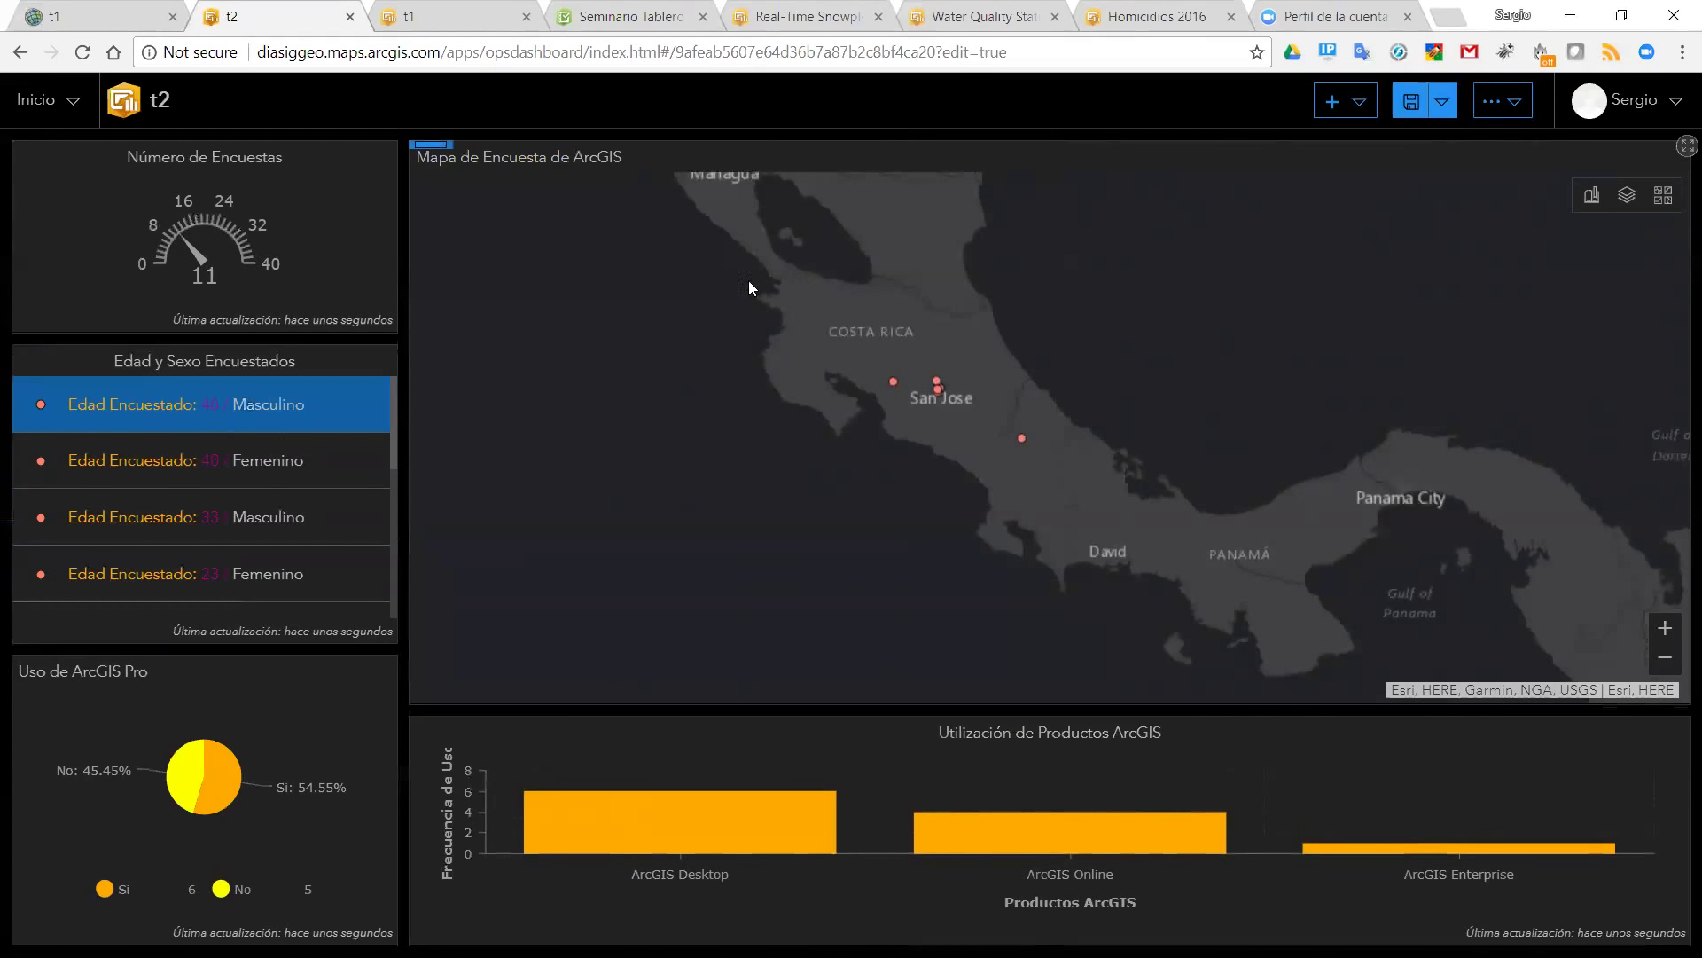
{"action": "left_click", "coordinate": [1420, 102]}
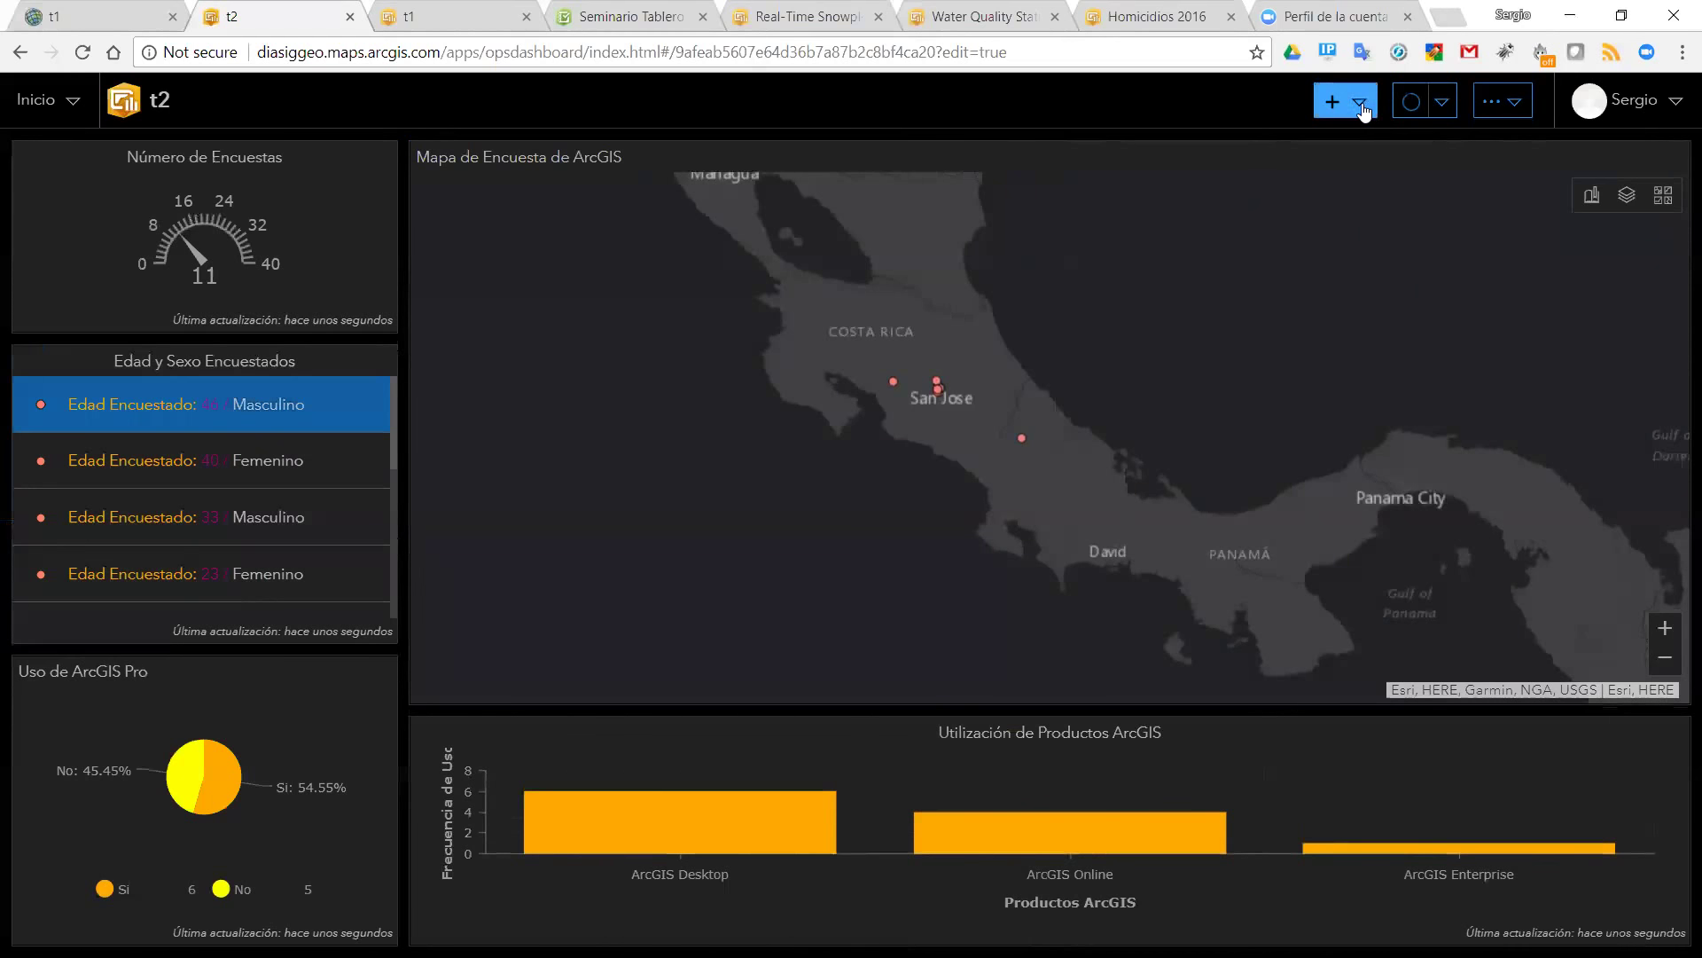
- Add an Encabezado to the dashboard with the title Encuesta de Productos ArcGIS
{"action": "left_click", "coordinate": [1361, 104]}
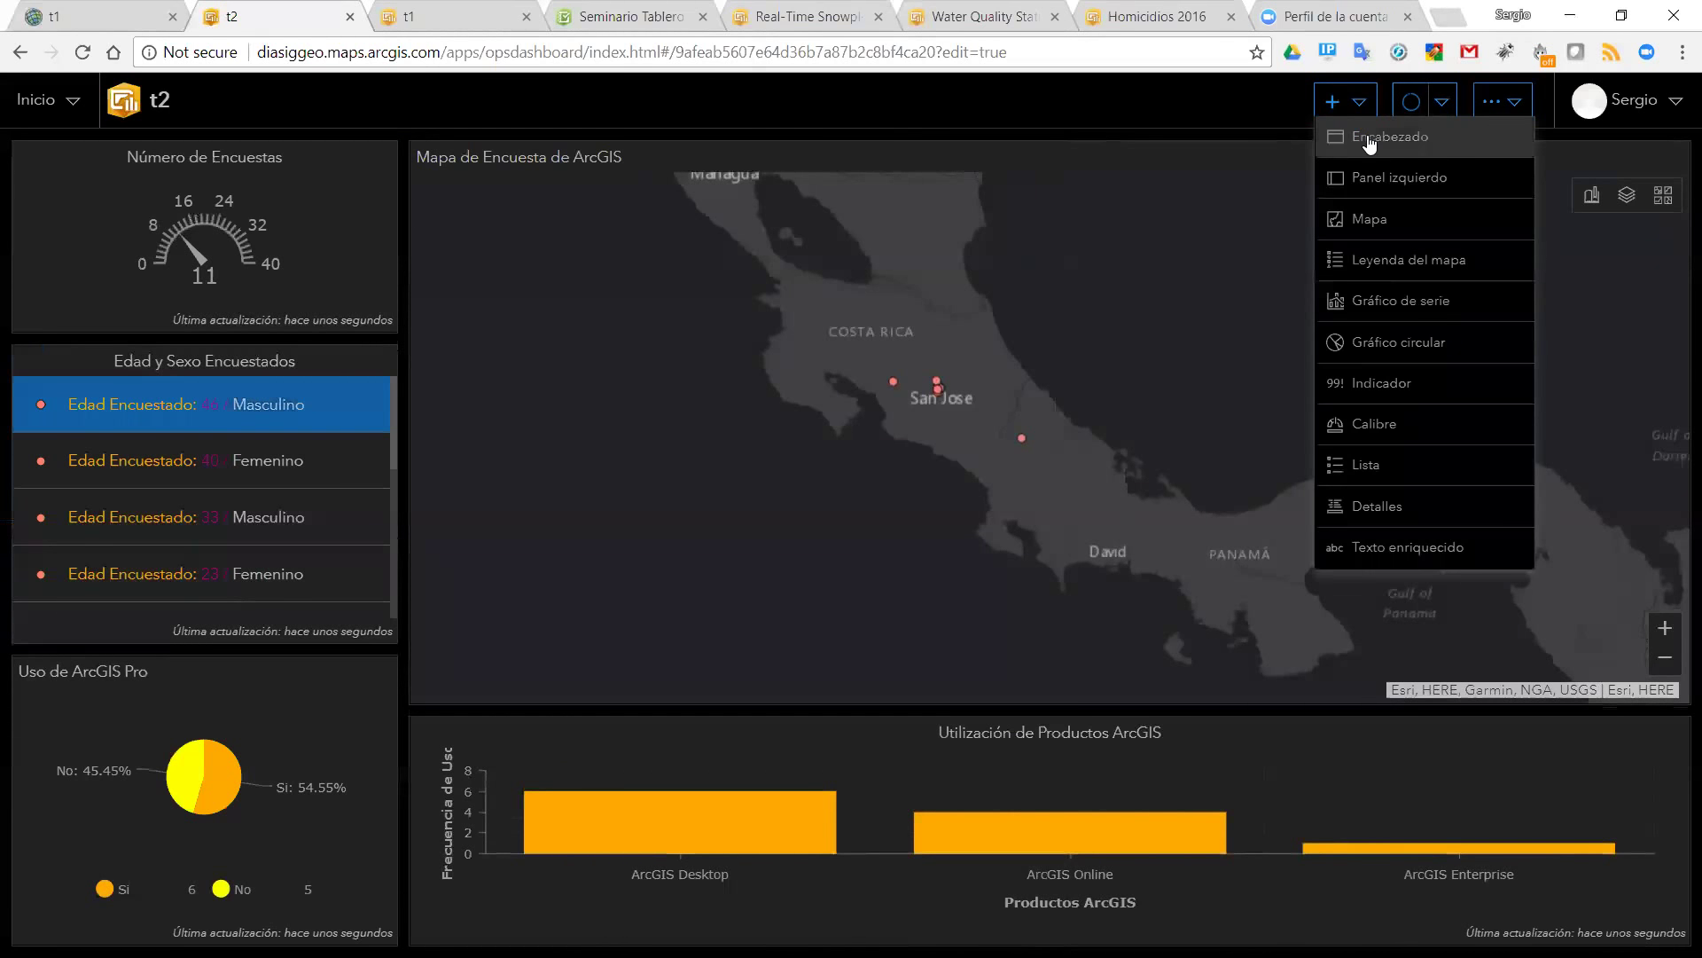
{"action": "left_click", "coordinate": [1370, 139]}
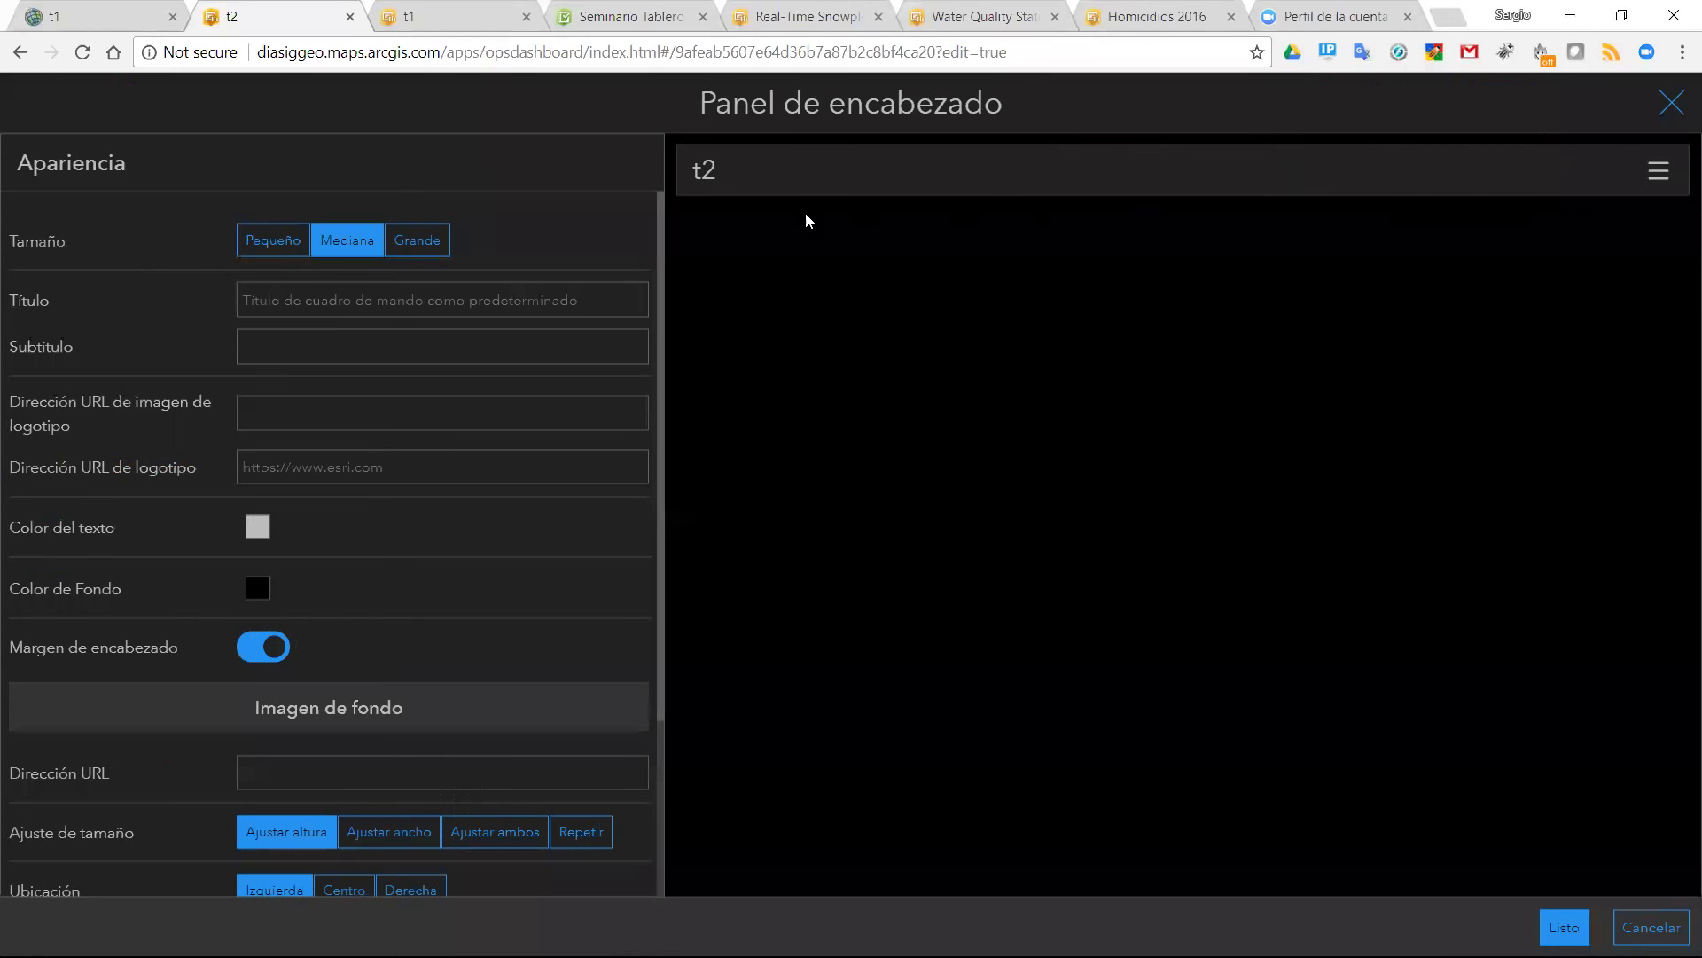
{"action": "left_click", "coordinate": [393, 293]}
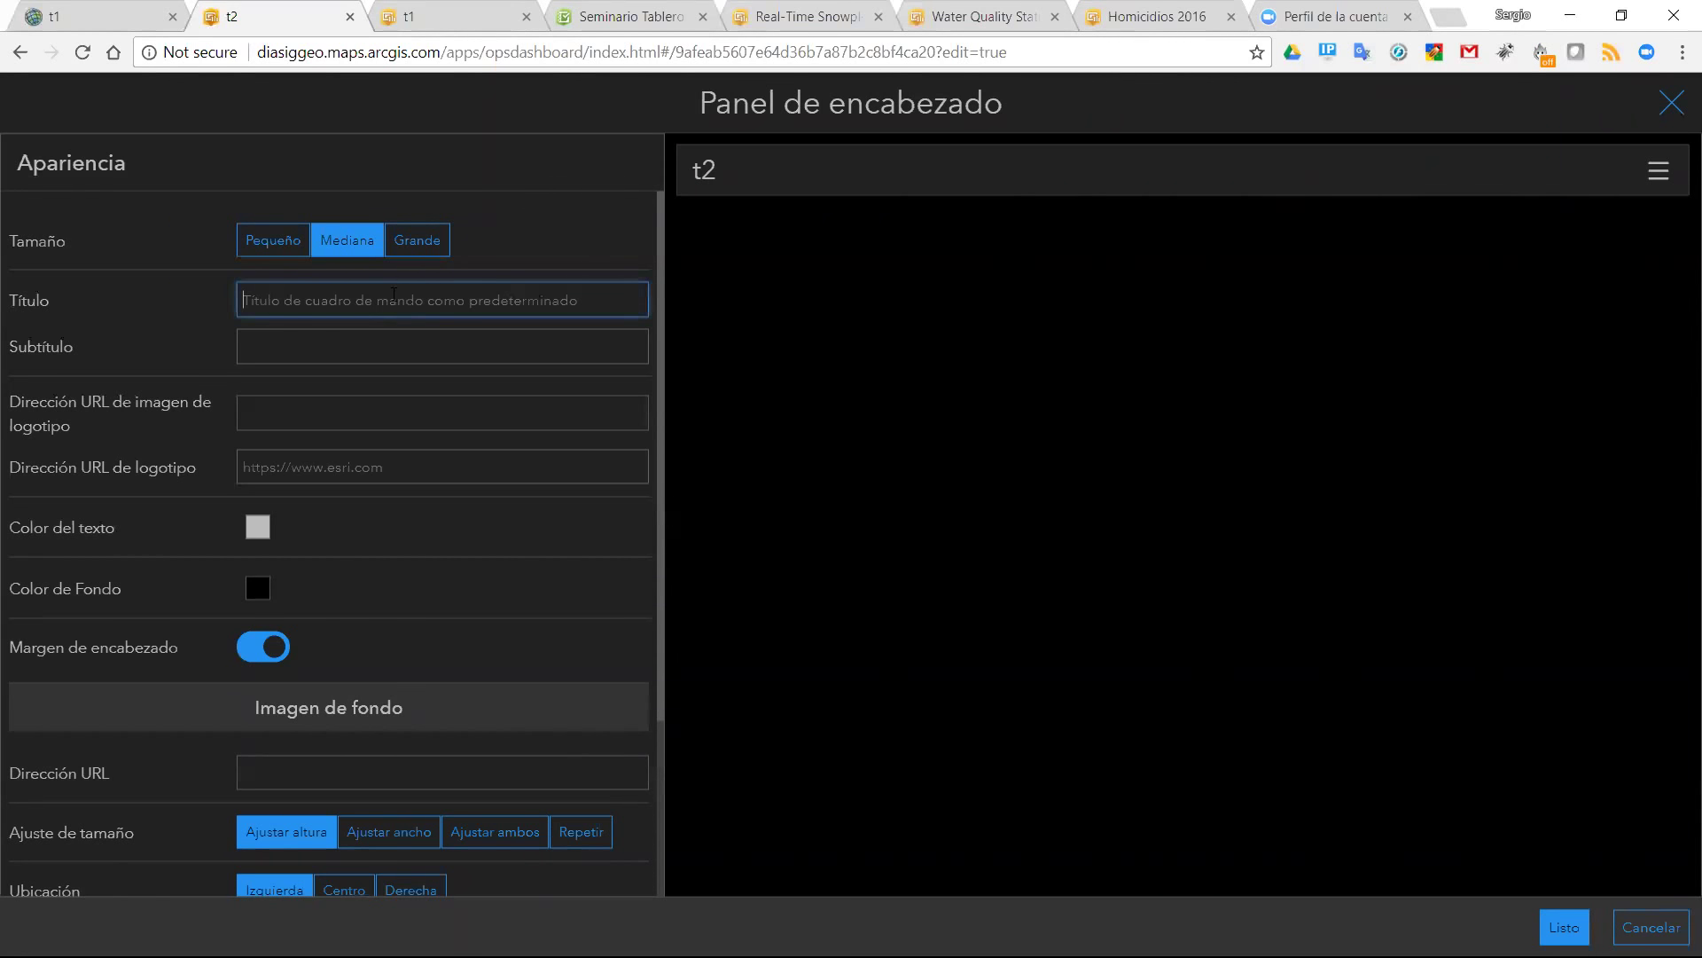
{"action": "type", "text": "Enc"}
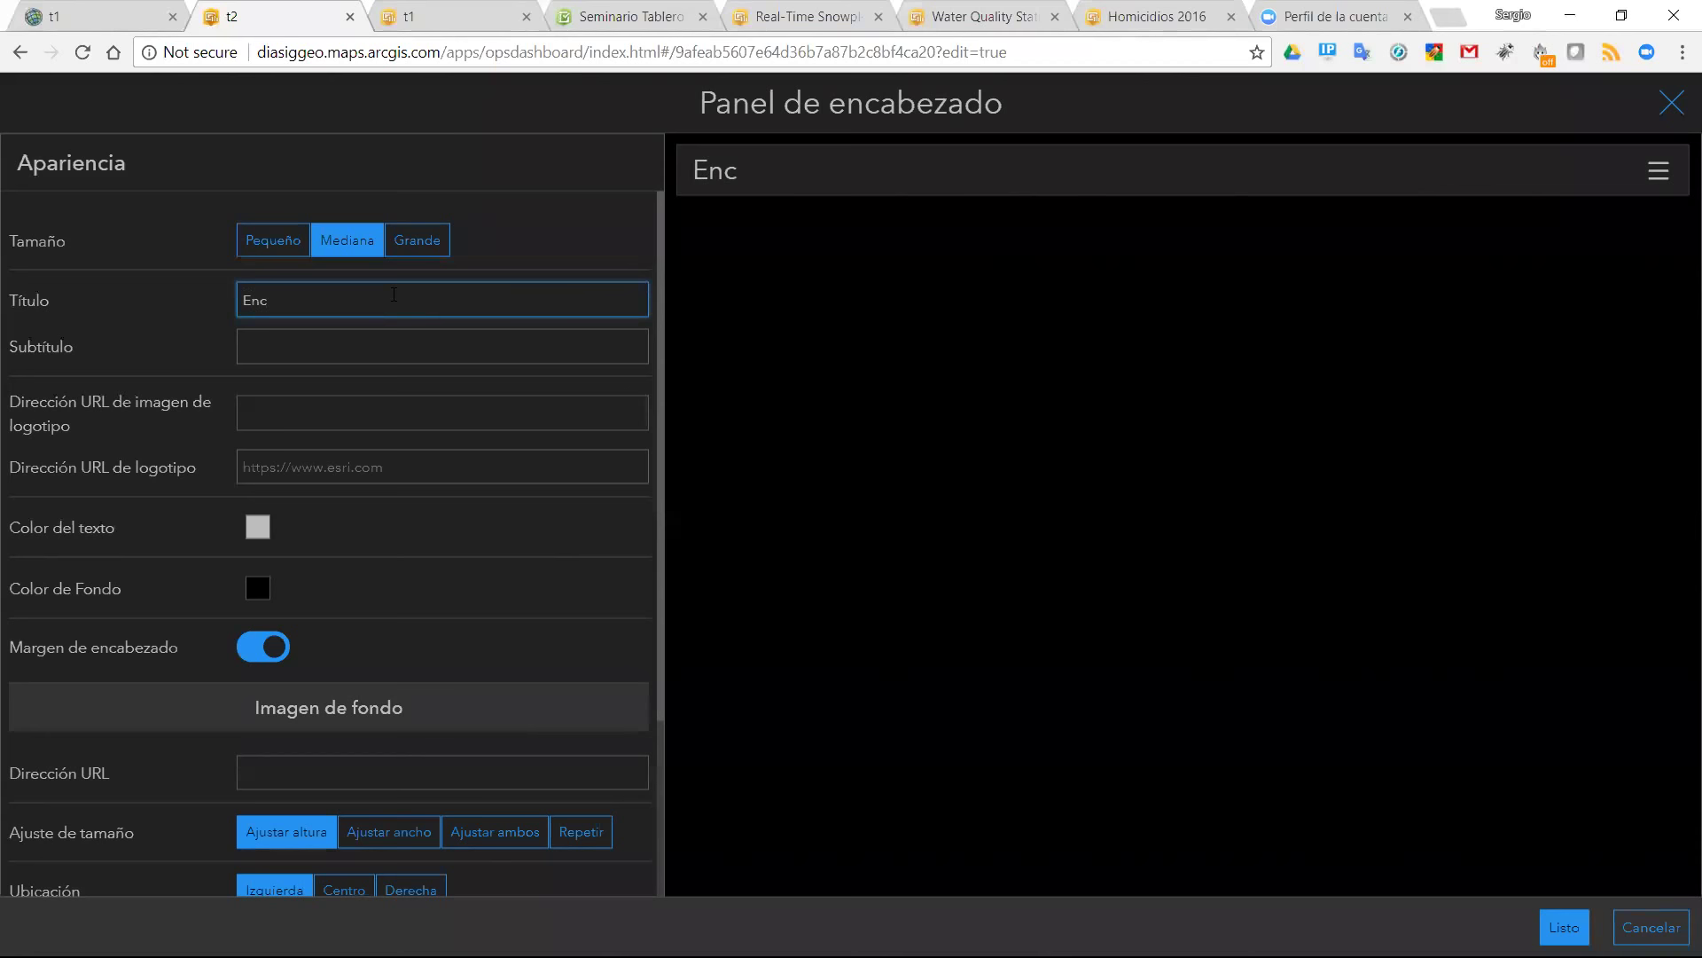
{"action": "type", "text": "uesta de Pro"}
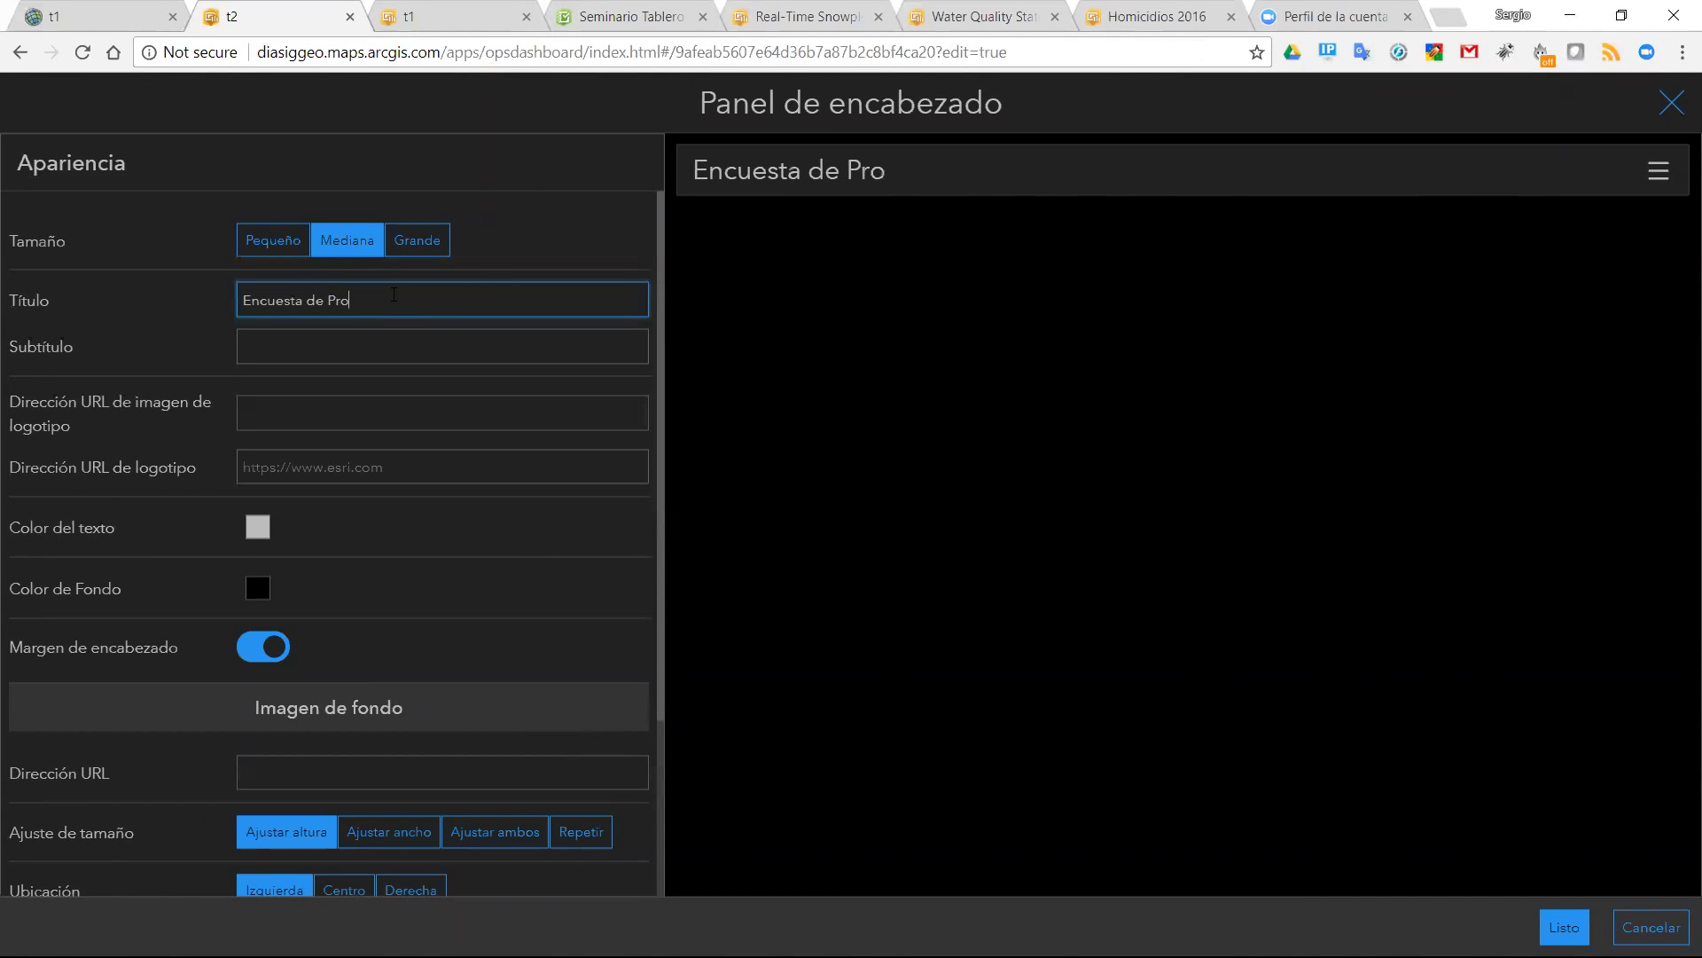
{"action": "type", "text": "ductos ArcGIS"}
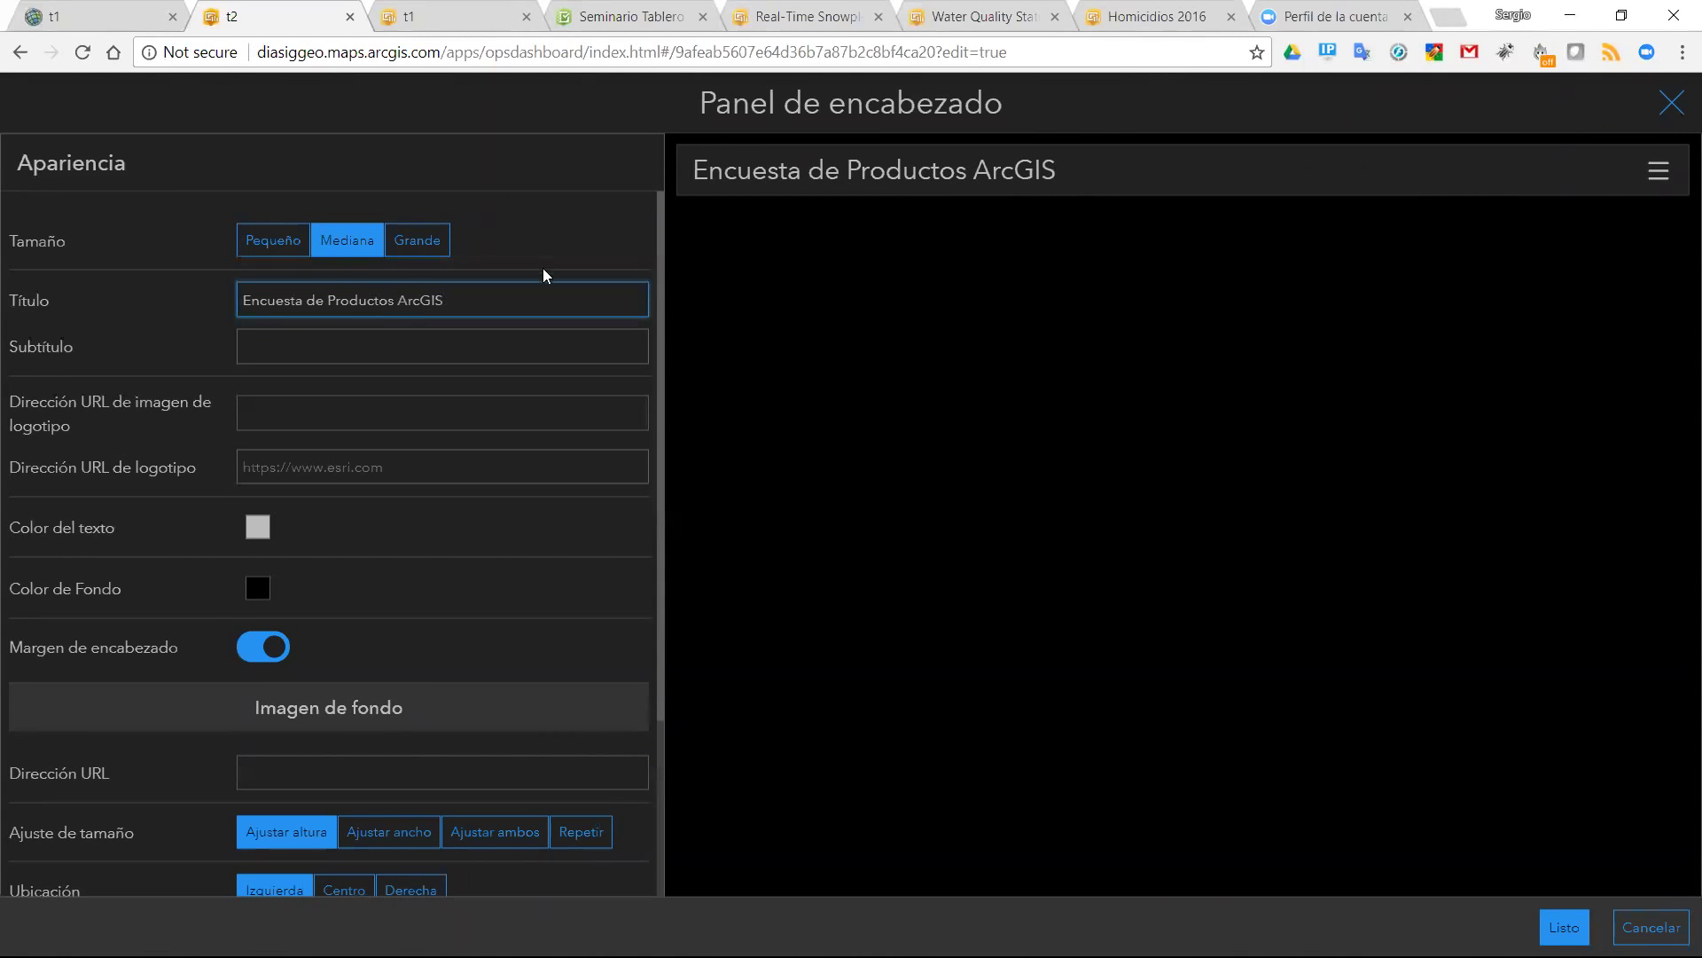
{"action": "left_click", "coordinate": [346, 419]}
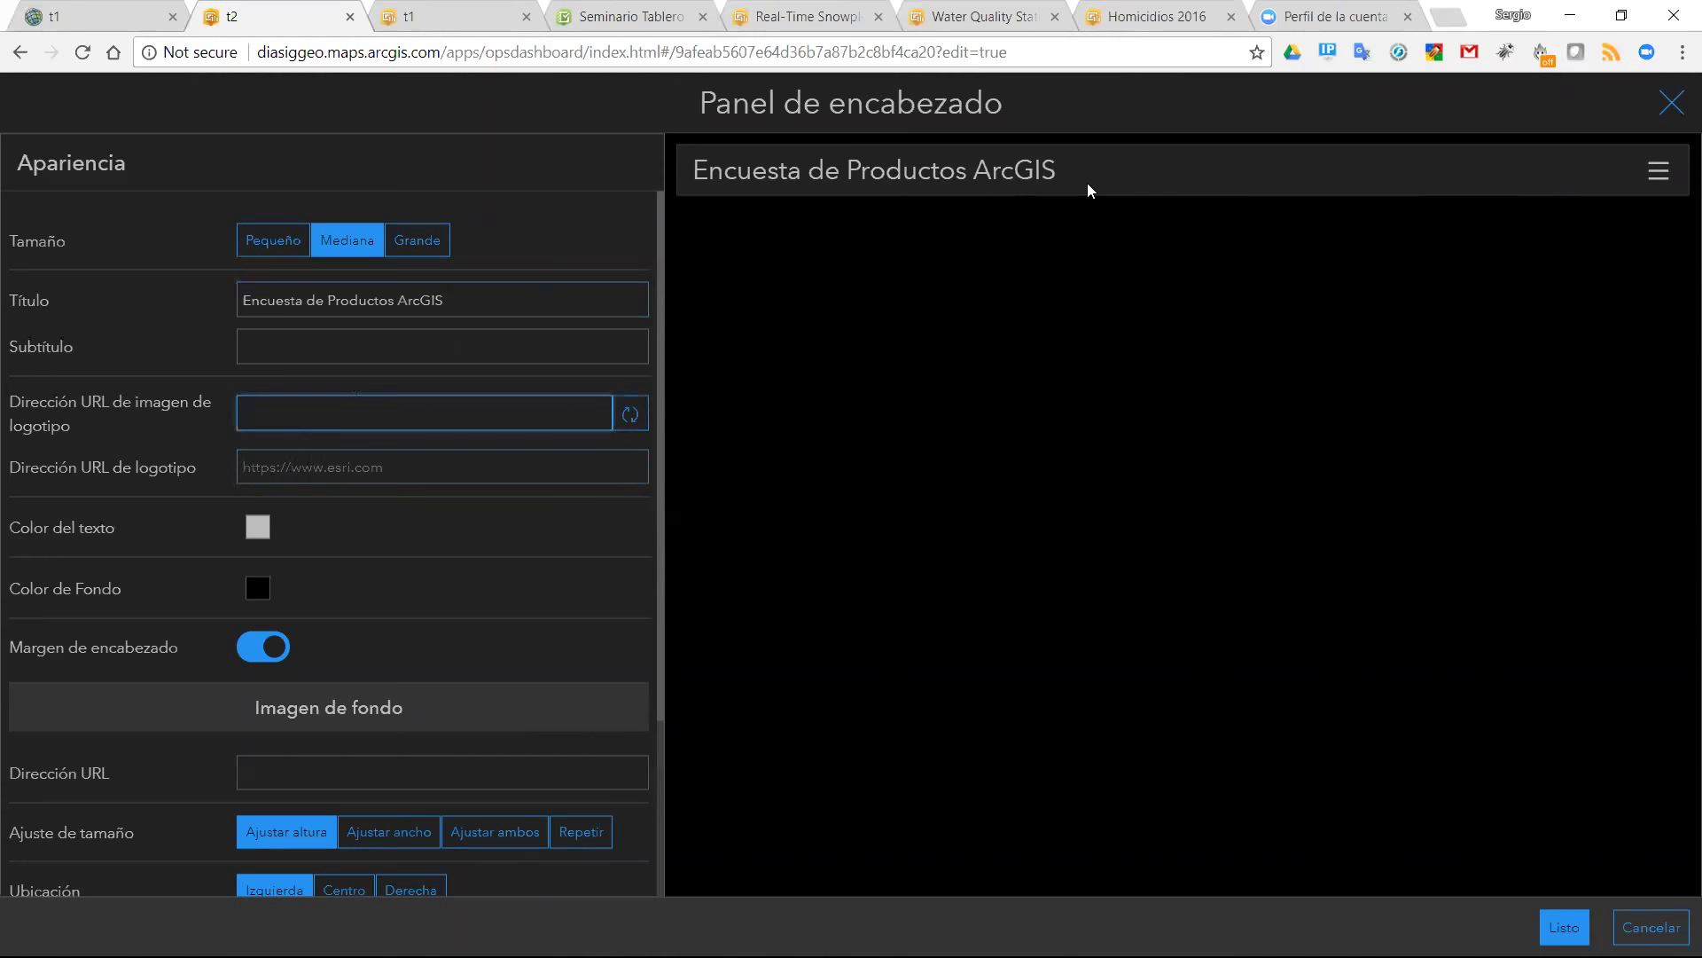
{"action": "left_click", "coordinate": [1442, 18]}
{"action": "type", "text": "www.geote"}
{"action": "key", "text": "Return"}
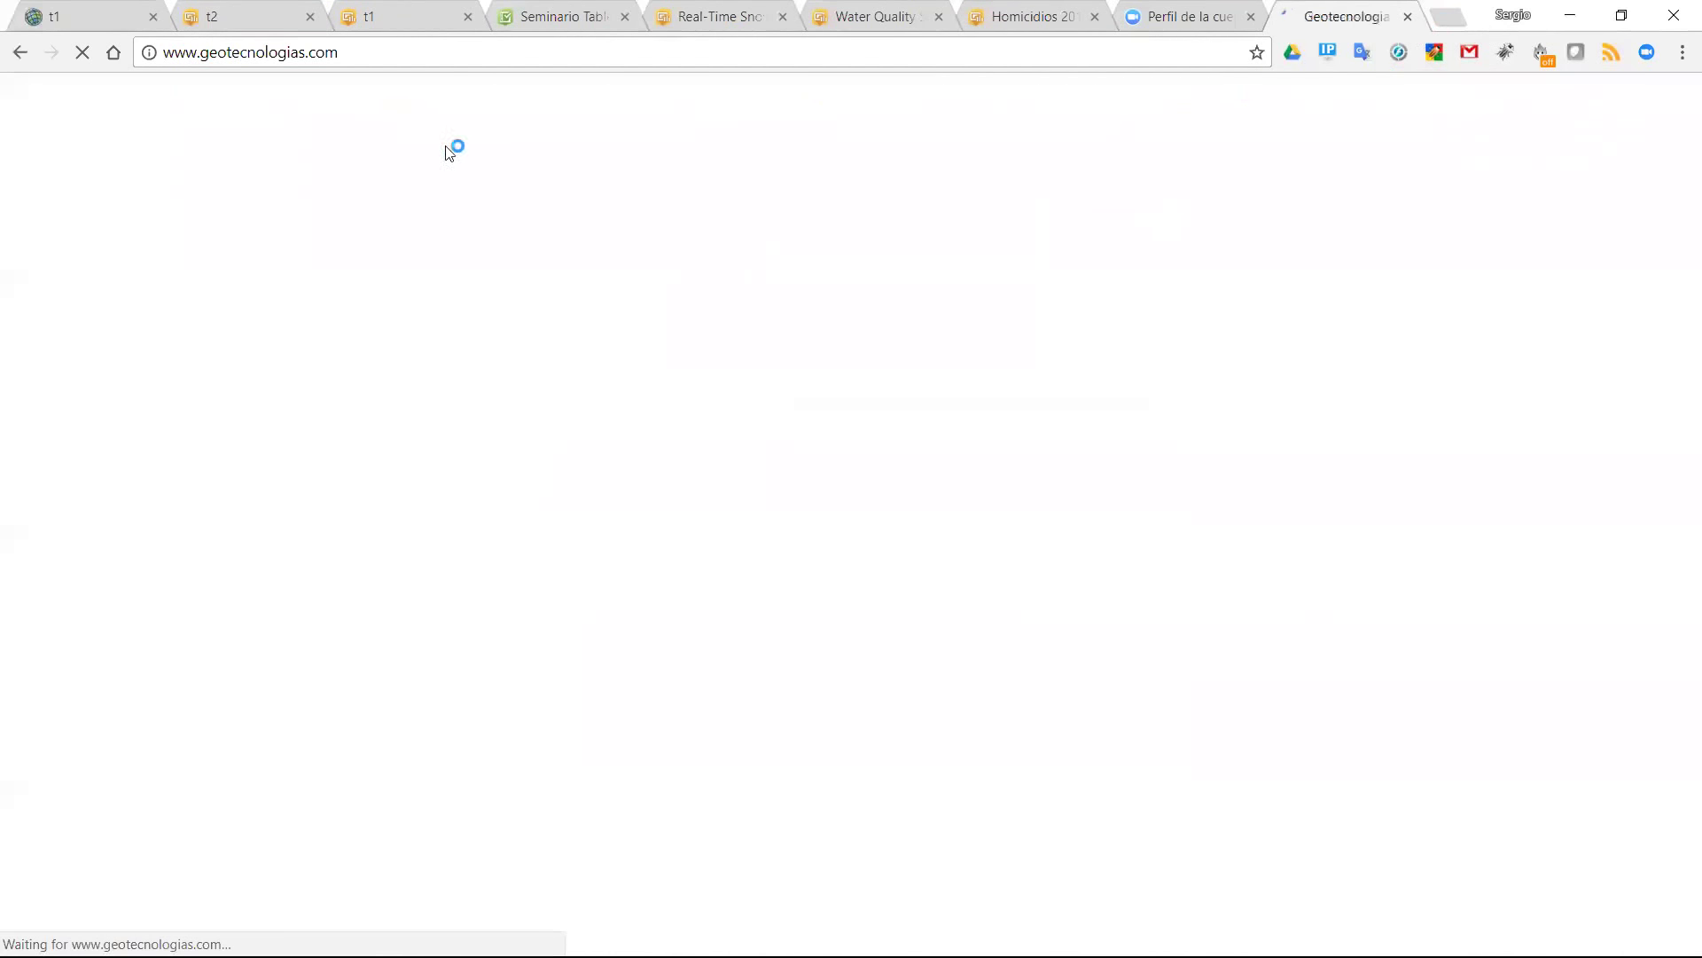
{"action": "left_click", "coordinate": [330, 54]}
{"action": "key", "text": "ctrl+c"}
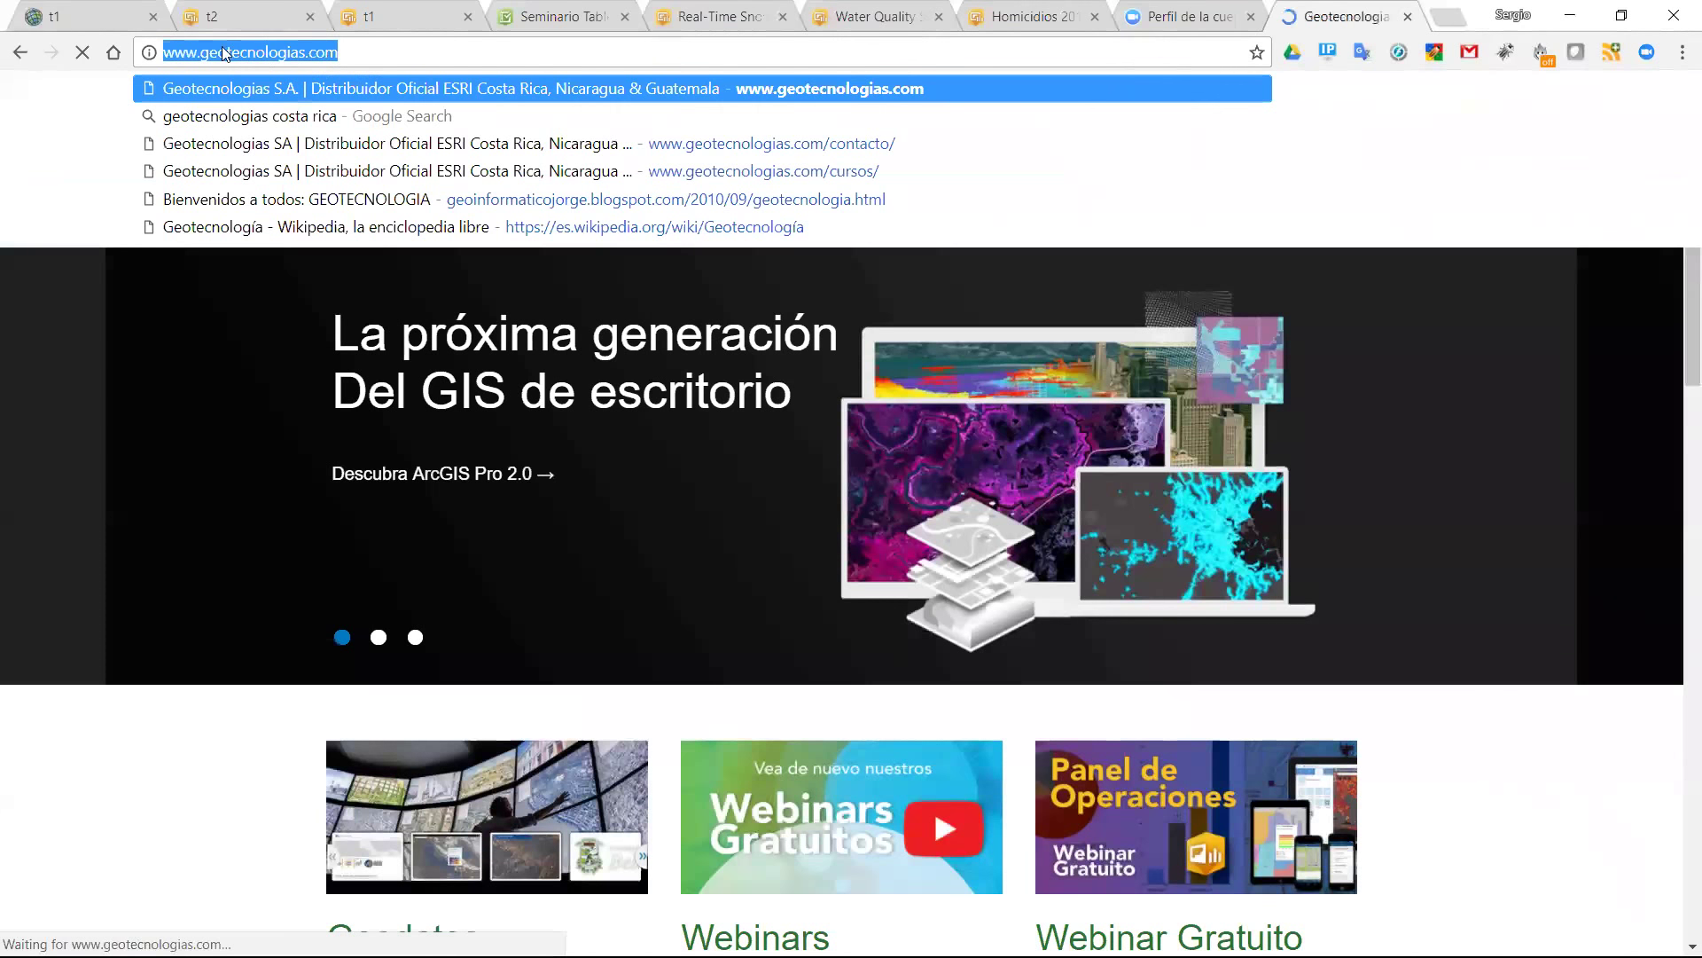
{"action": "left_click", "coordinate": [244, 16]}
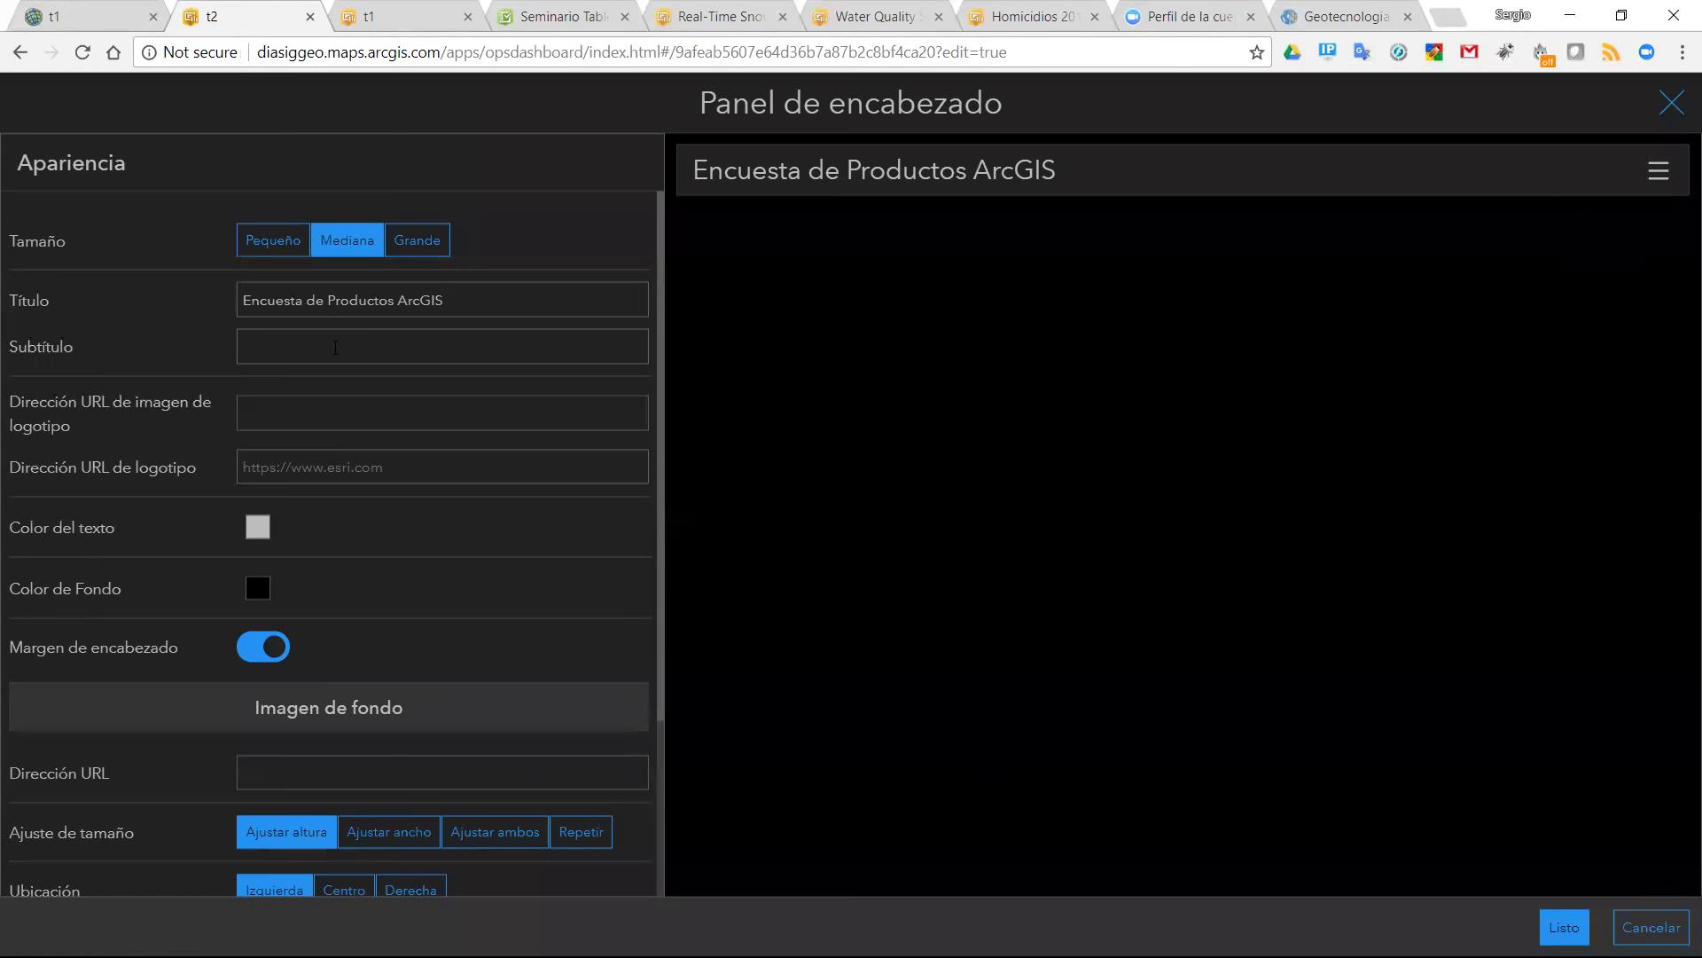
{"action": "left_click", "coordinate": [331, 463]}
{"action": "key", "text": "ctrl+v"}
- Copy the image address of the Geotecnologías website logo and set it as the header's Dirección URL de imagen de logotipo
{"action": "left_click", "coordinate": [1316, 20]}
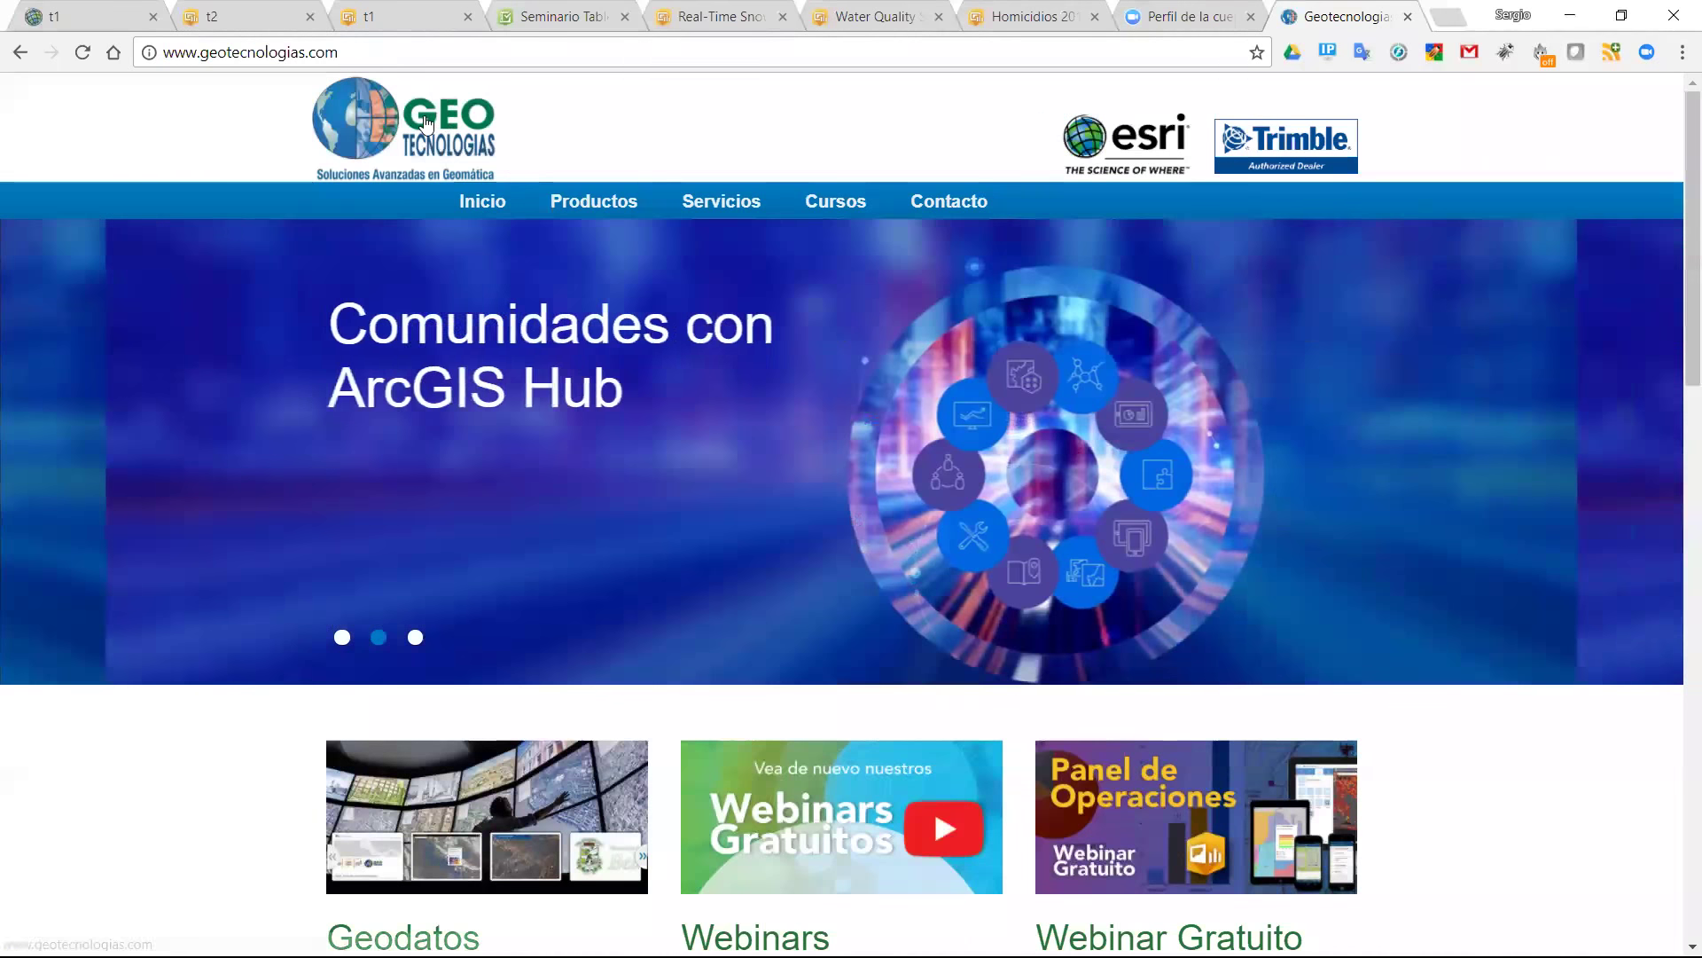
{"action": "right_click", "coordinate": [426, 123]}
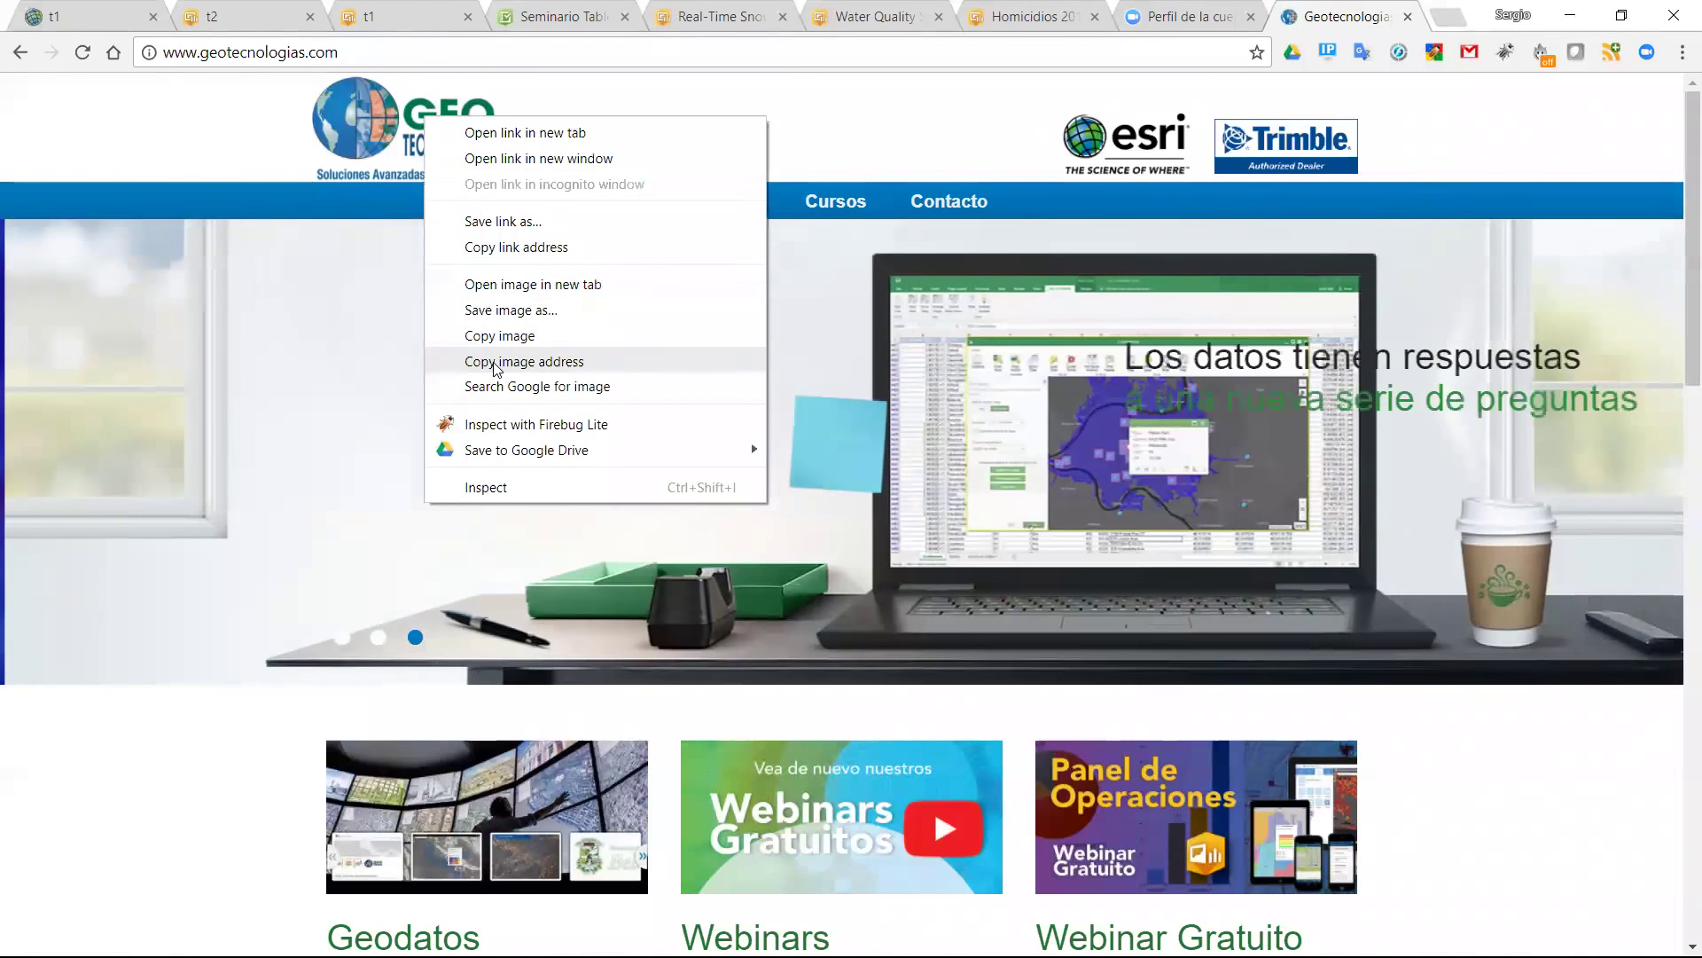
{"action": "left_click", "coordinate": [488, 361]}
{"action": "left_click", "coordinate": [229, 20]}
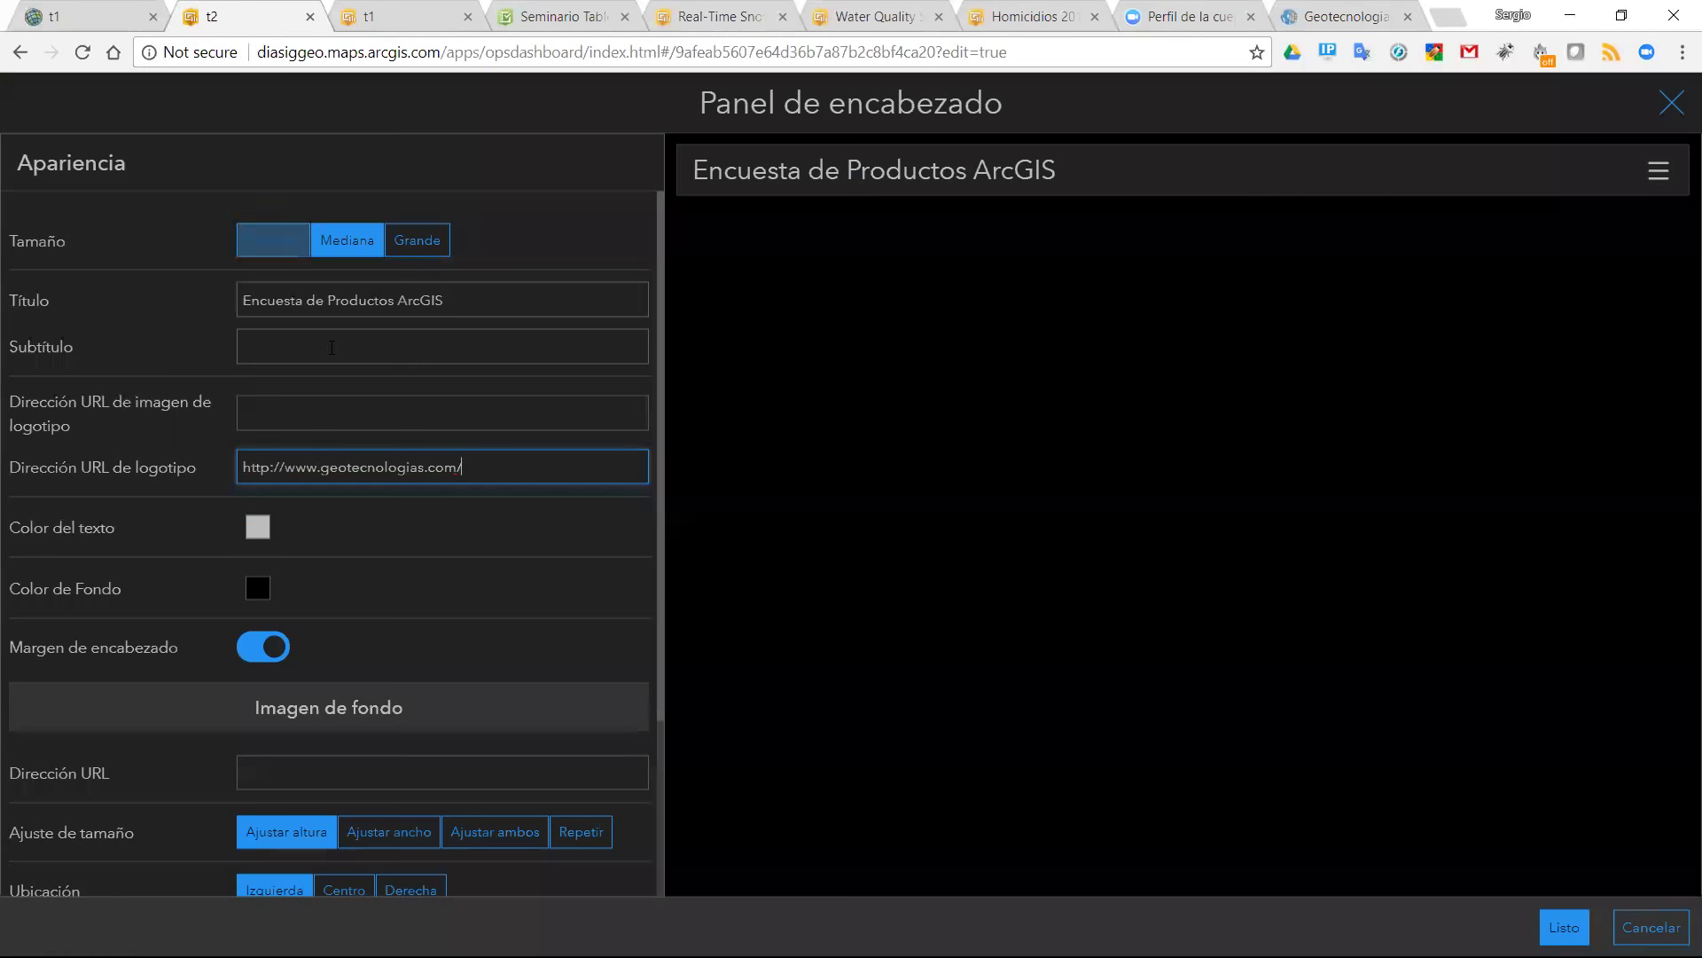
{"action": "left_click", "coordinate": [356, 406]}
{"action": "key", "text": "ctrl+v"}
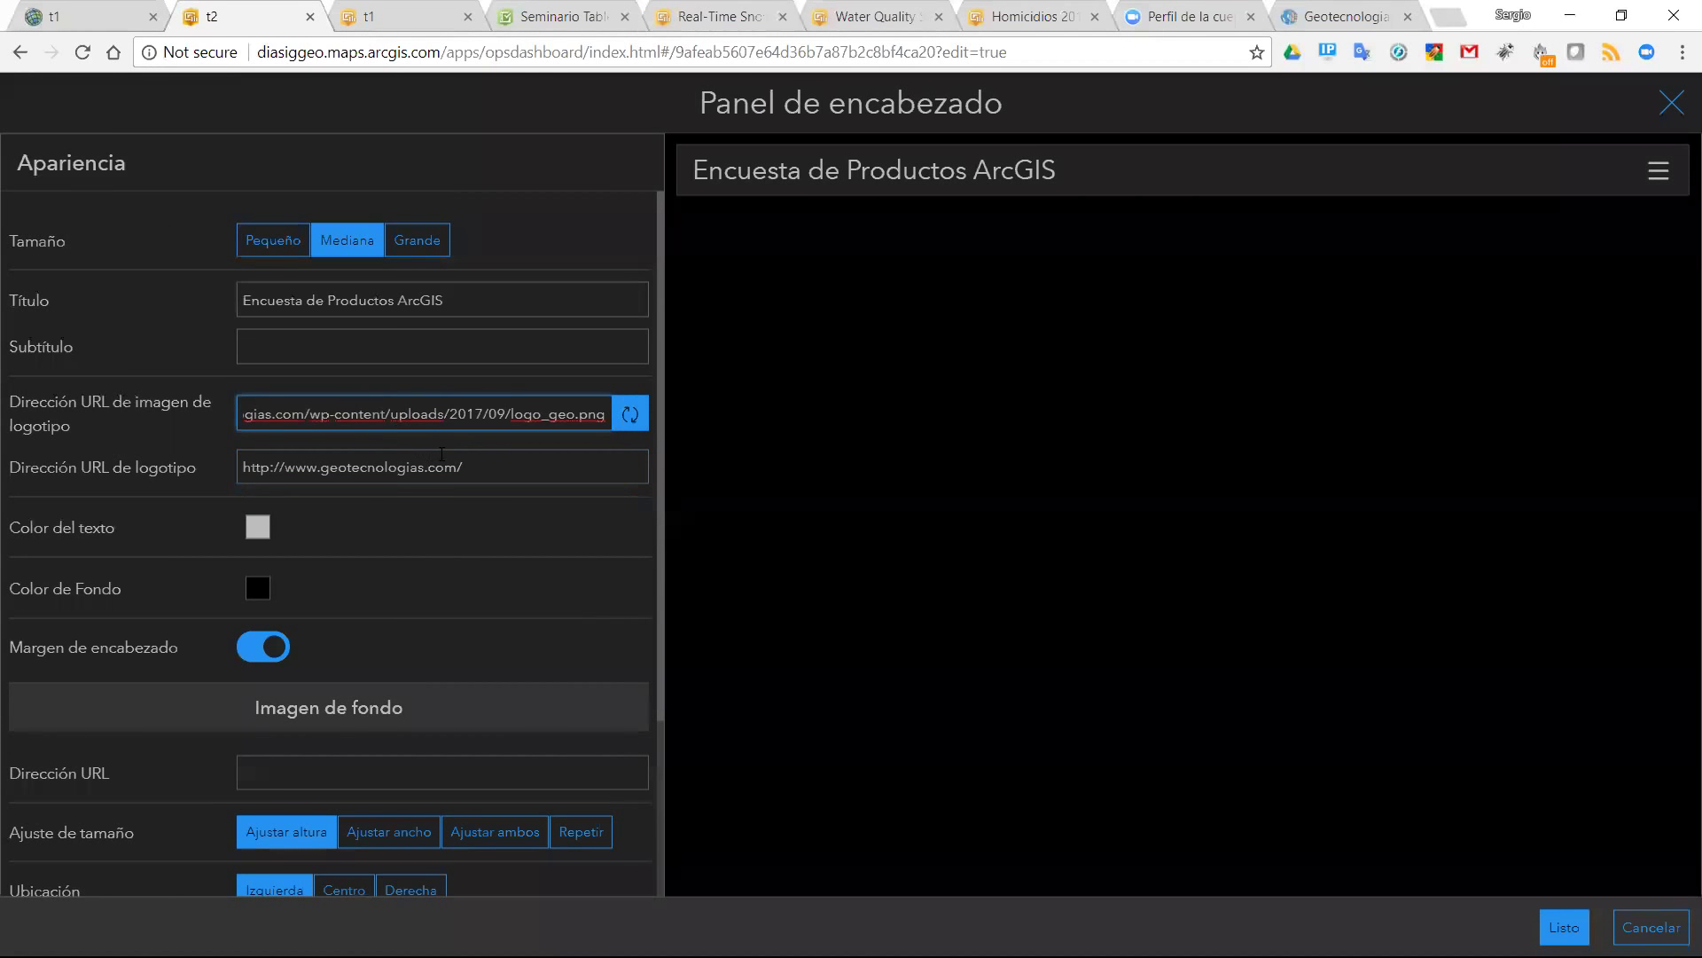
{"action": "key", "text": "Tab"}
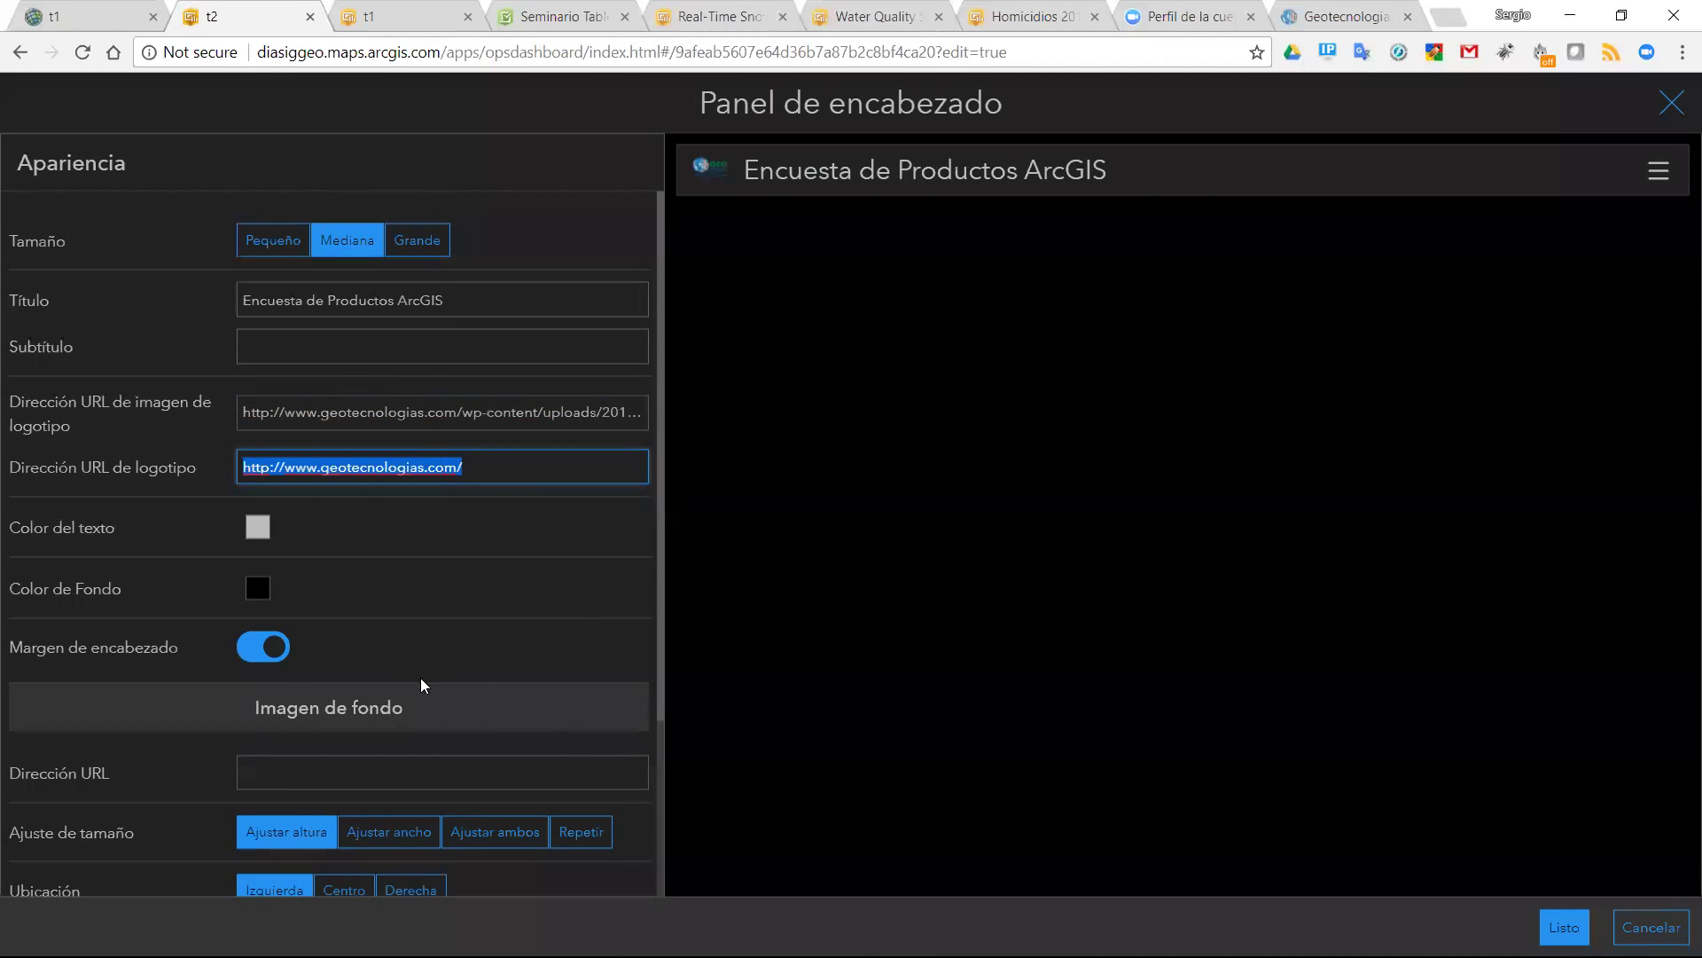
- Review the header's background image and menu link options, finish the header and save the dashboard
{"action": "scroll", "coordinate": [420, 677], "scroll_direction": "down", "scroll_amount": 3}
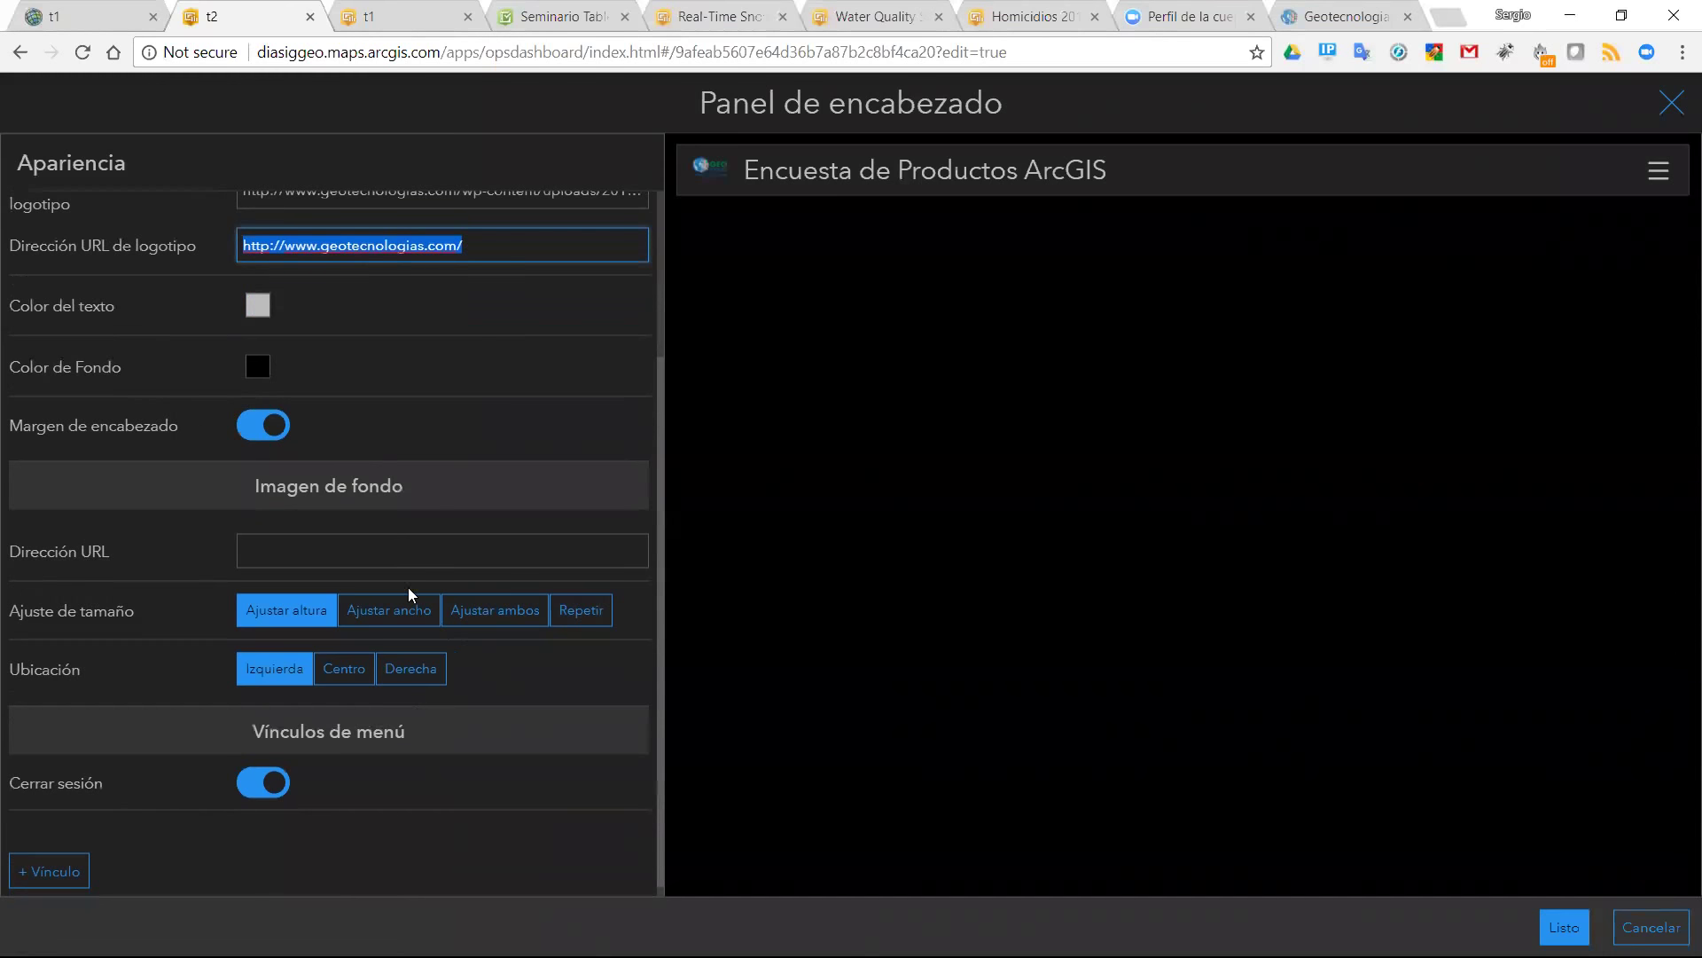
{"action": "scroll", "coordinate": [576, 692], "scroll_direction": "down", "scroll_amount": 1}
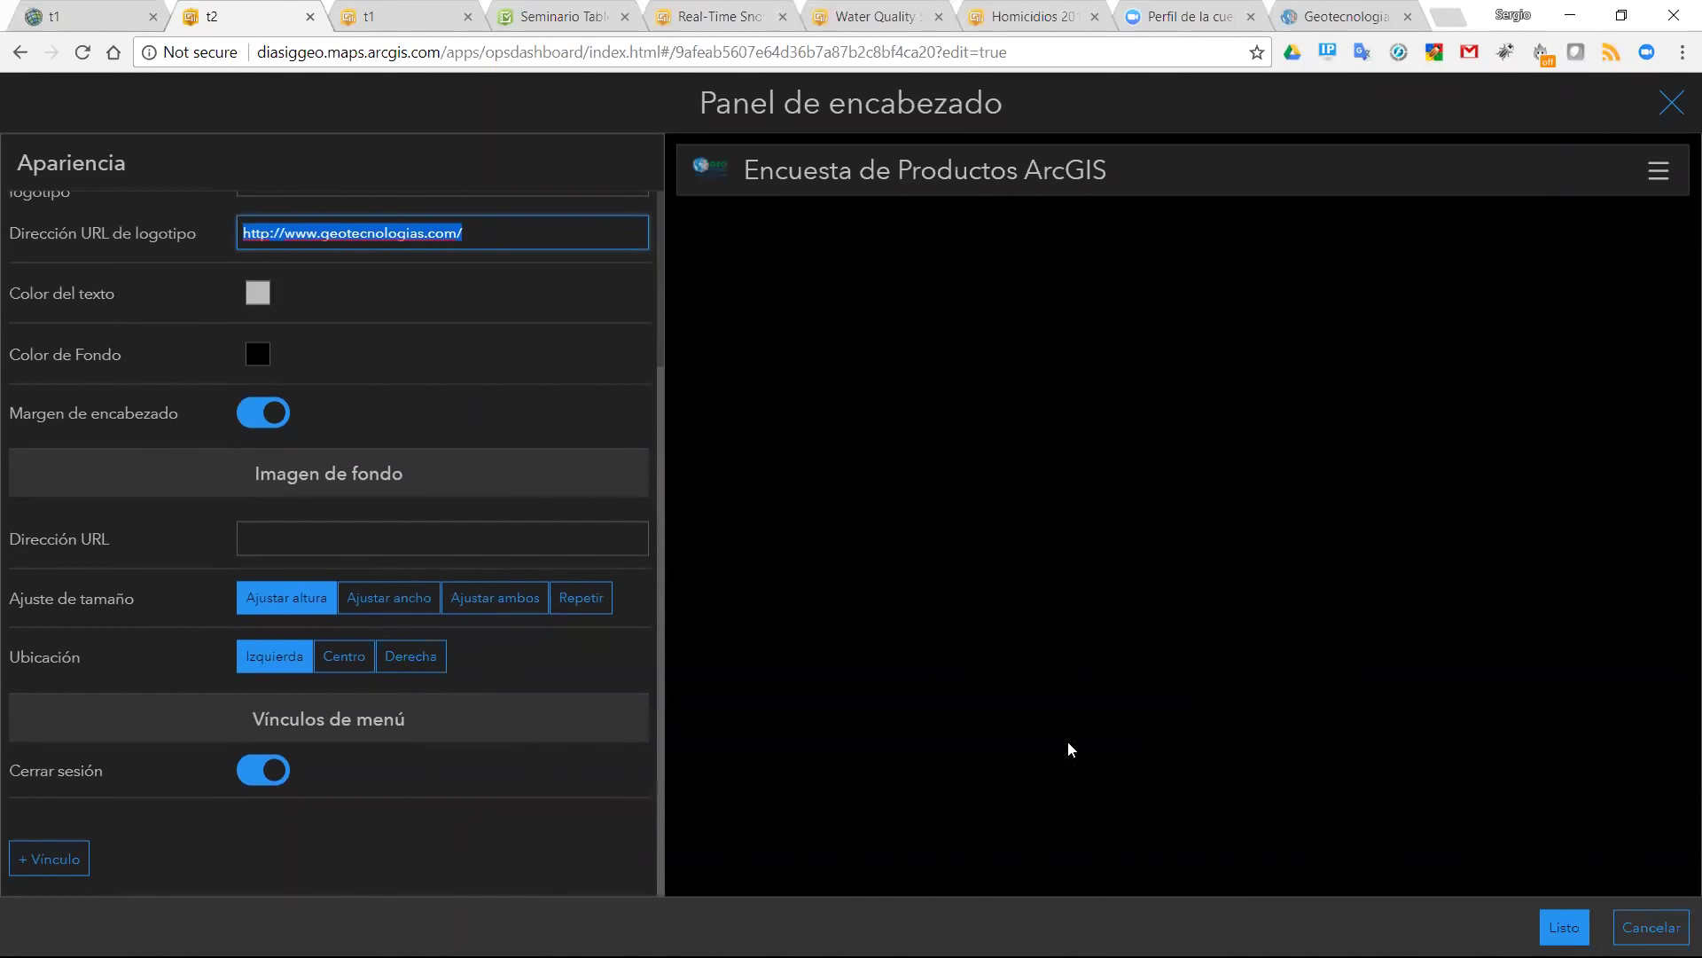
{"action": "left_click", "coordinate": [1563, 926]}
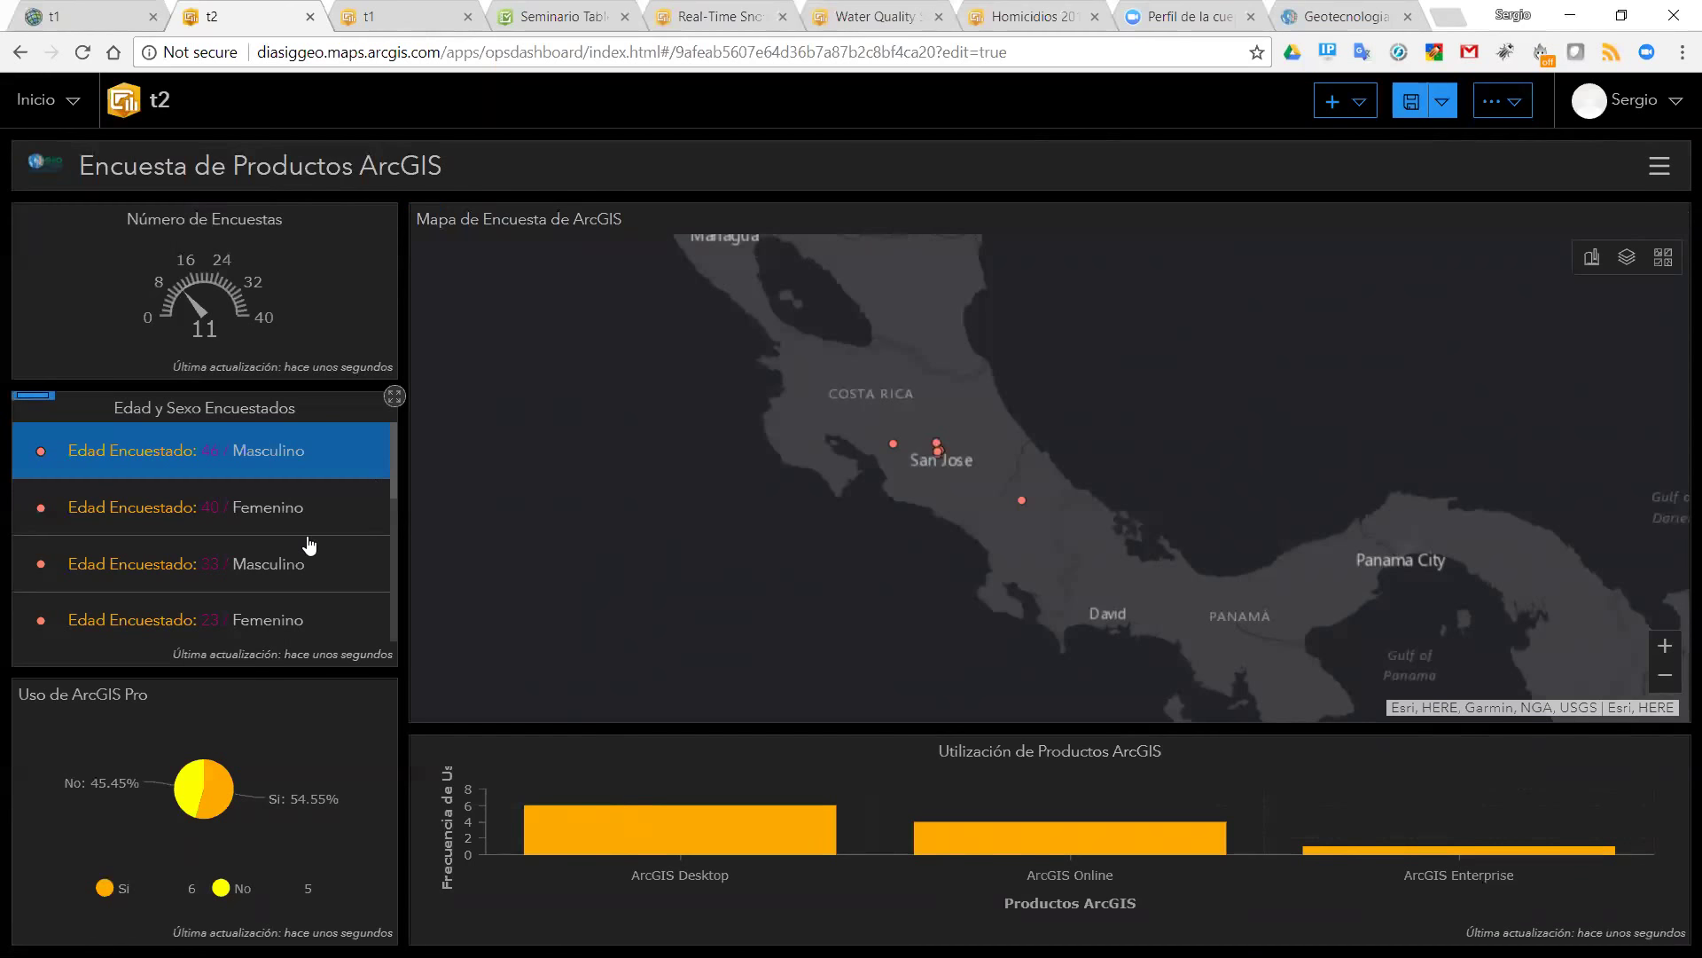
{"action": "left_click", "coordinate": [1397, 111]}
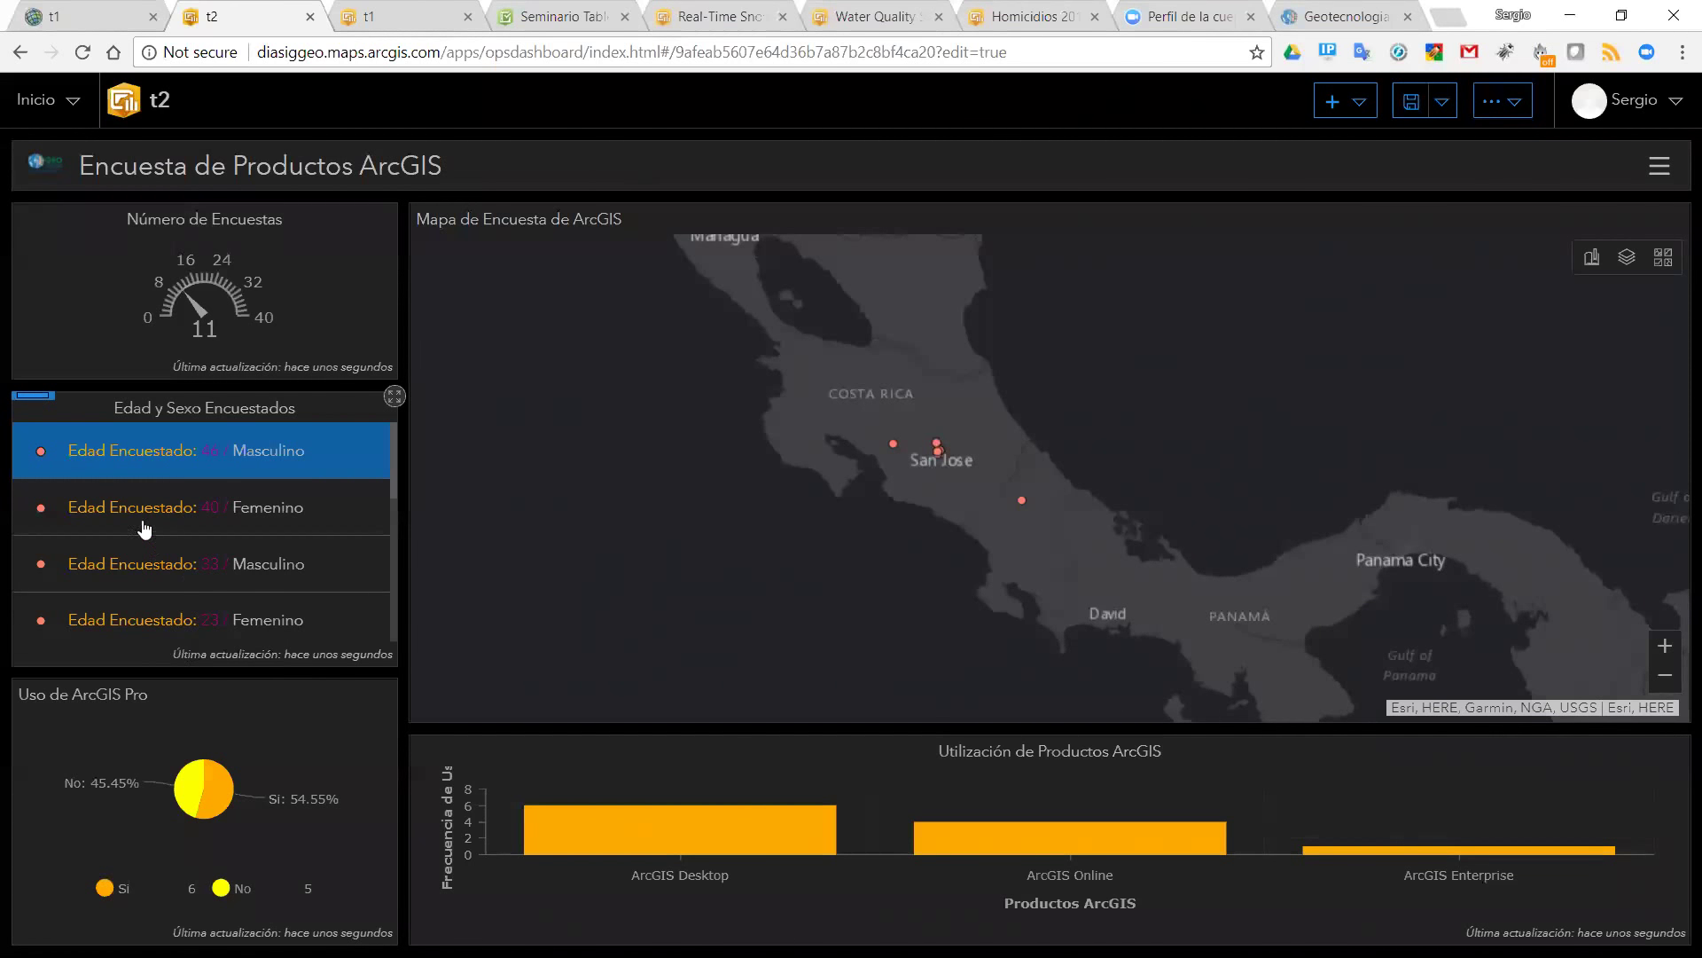
- Add a Destacar action to the Edad y Sexo Encuestados list that targets Mapa de Encuestas, and finish the list's actions
{"action": "mouse_move", "coordinate": [32, 395]}
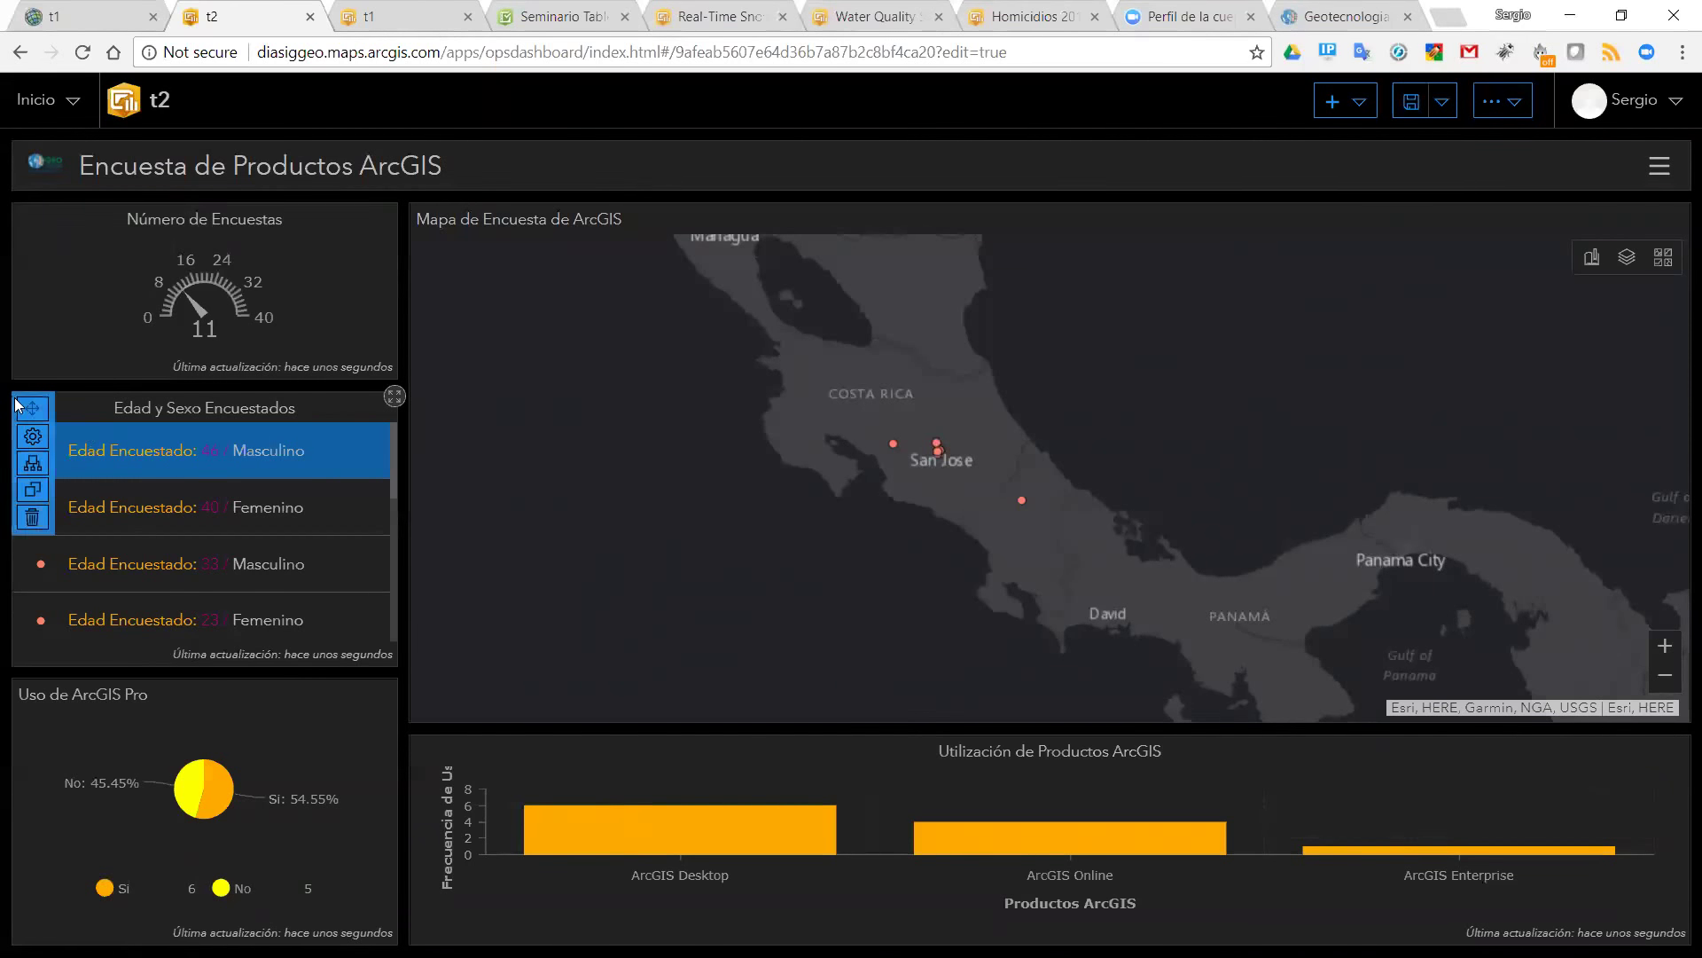
{"action": "left_click", "coordinate": [35, 468]}
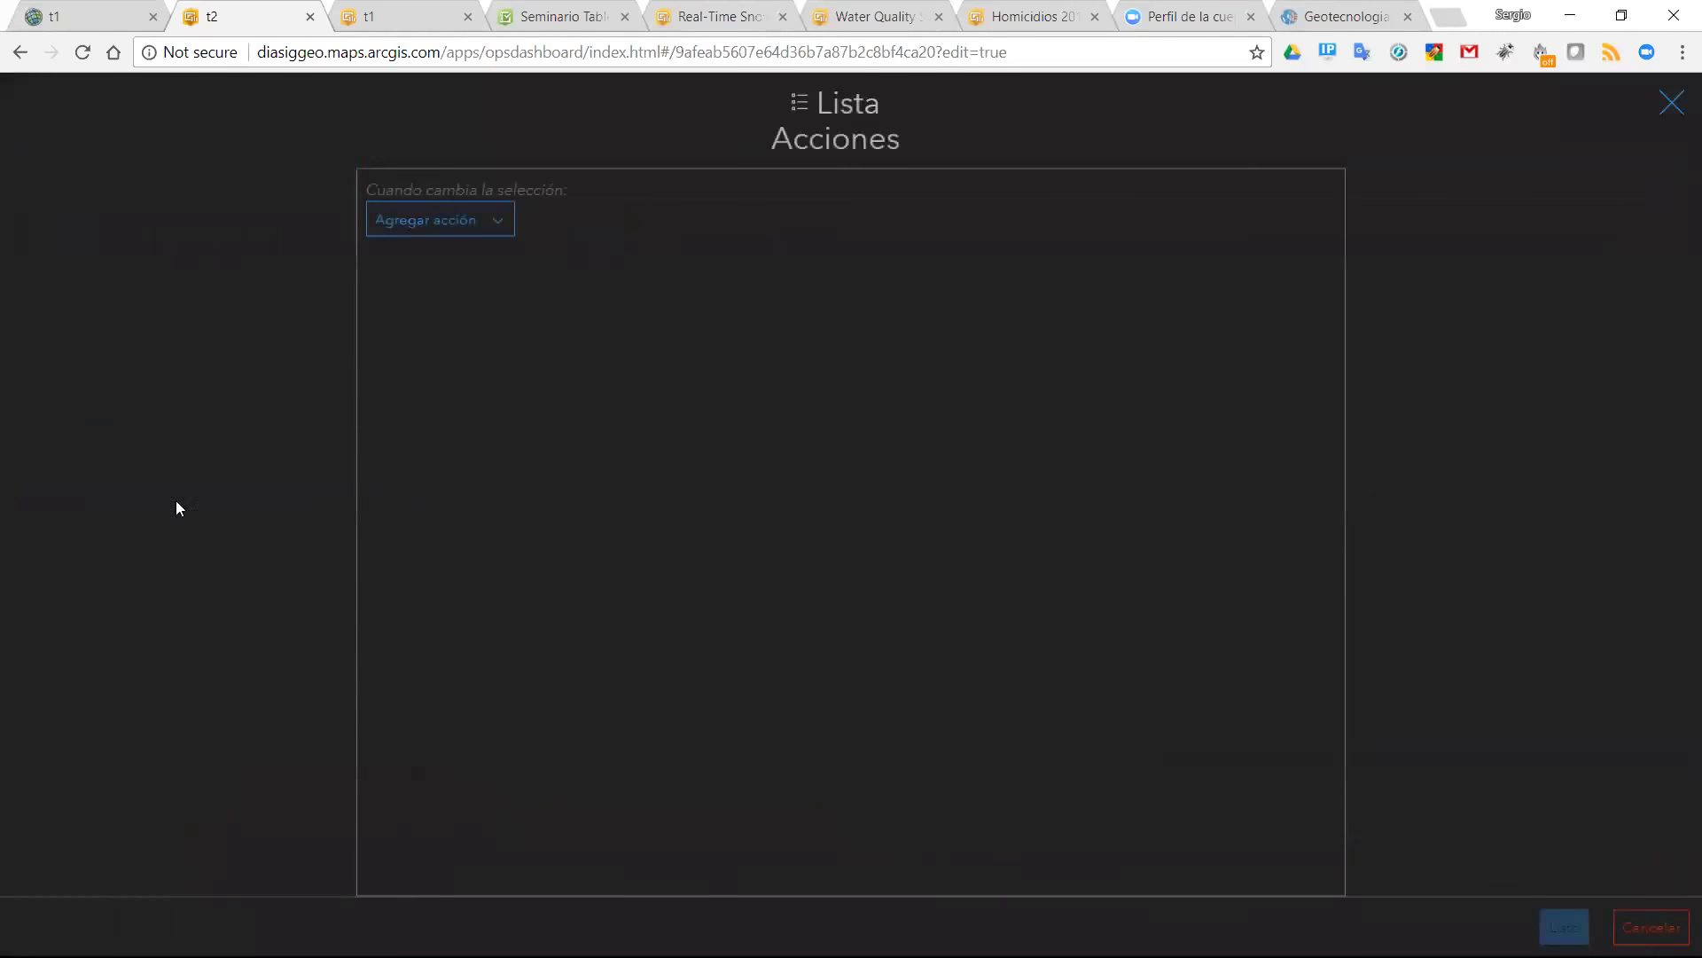
{"action": "left_click", "coordinate": [464, 221]}
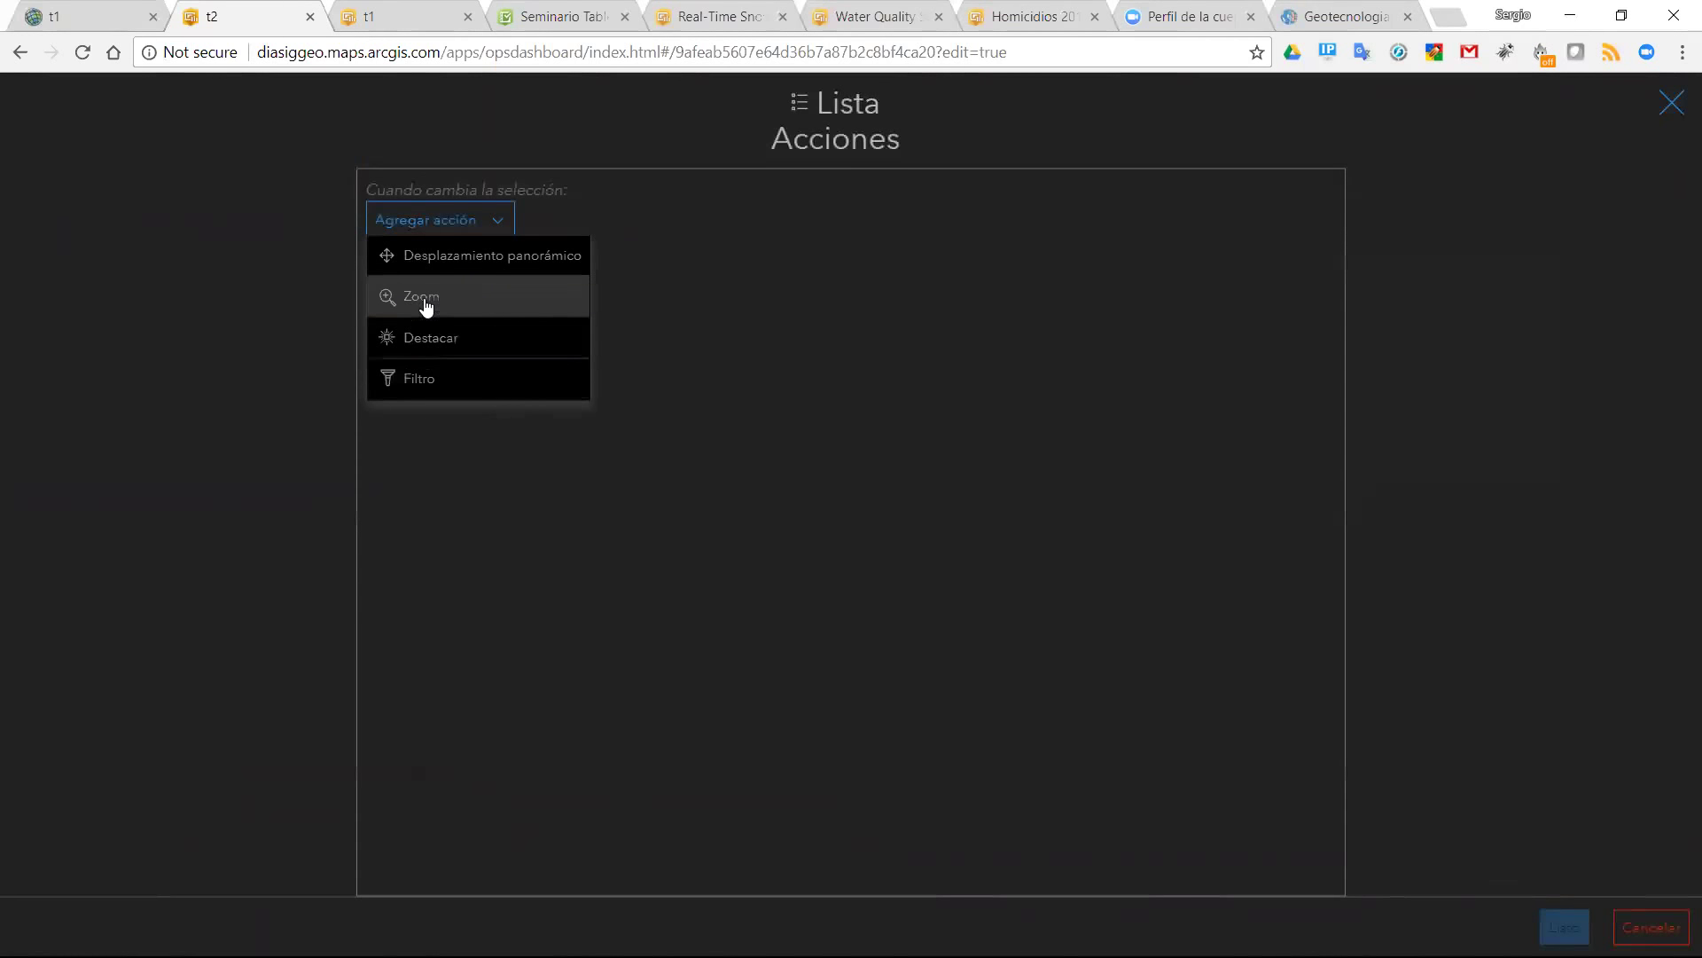
{"action": "left_click", "coordinate": [436, 335]}
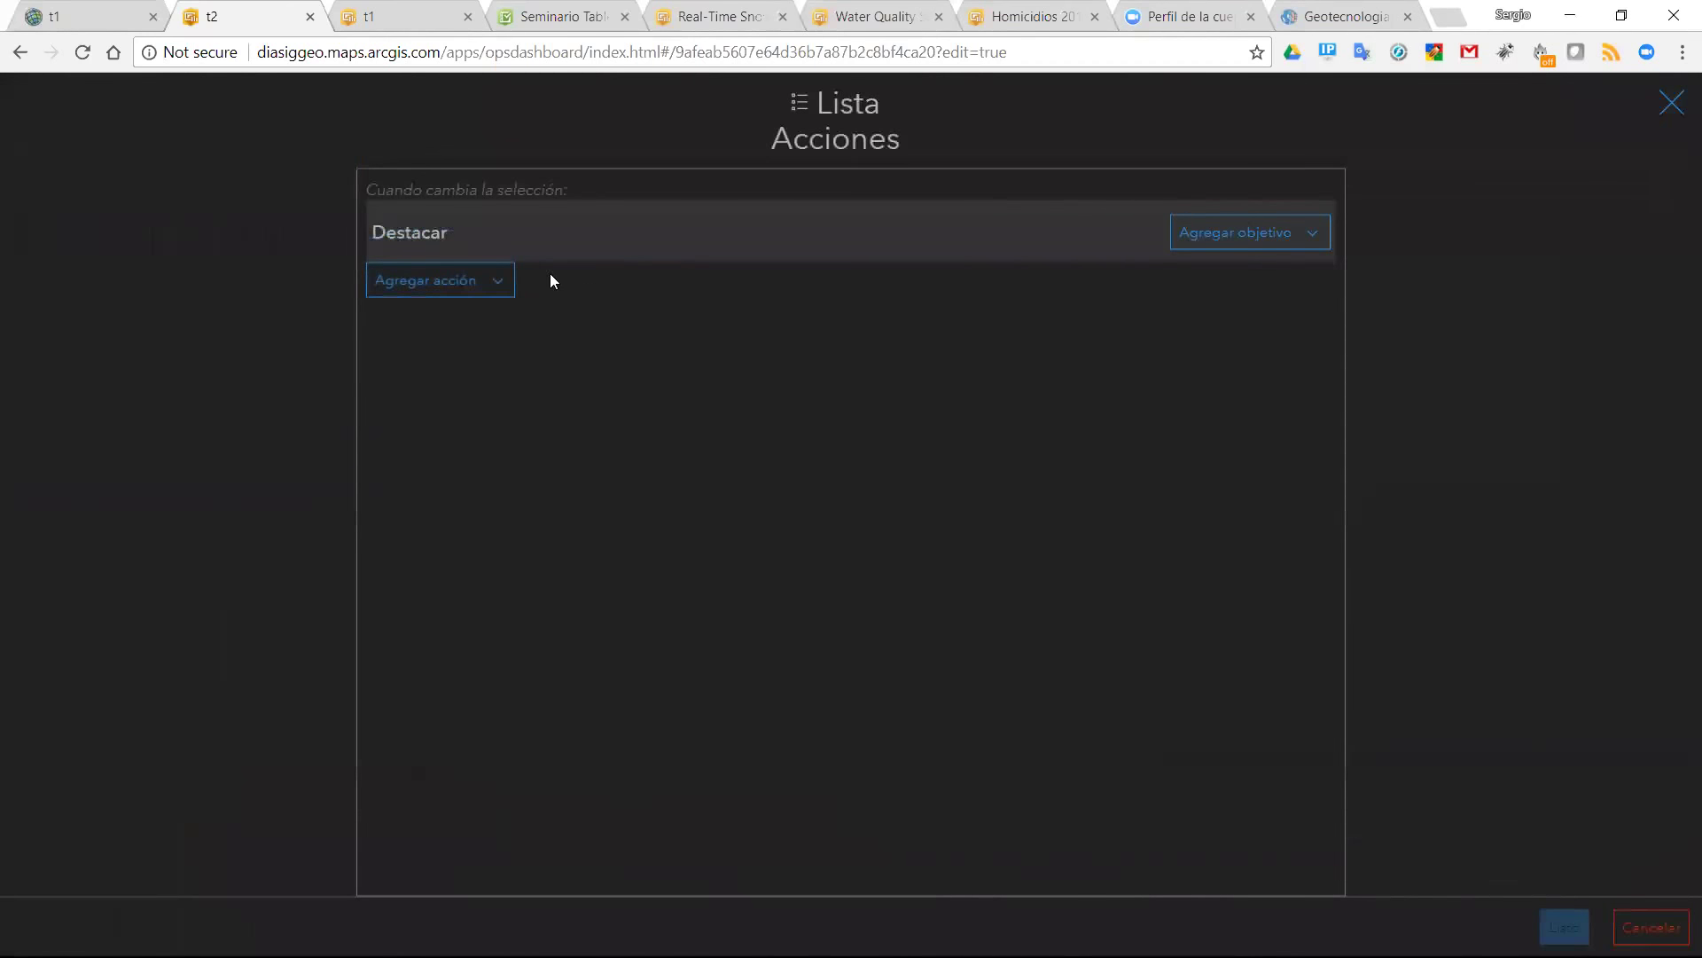
{"action": "left_click", "coordinate": [501, 286]}
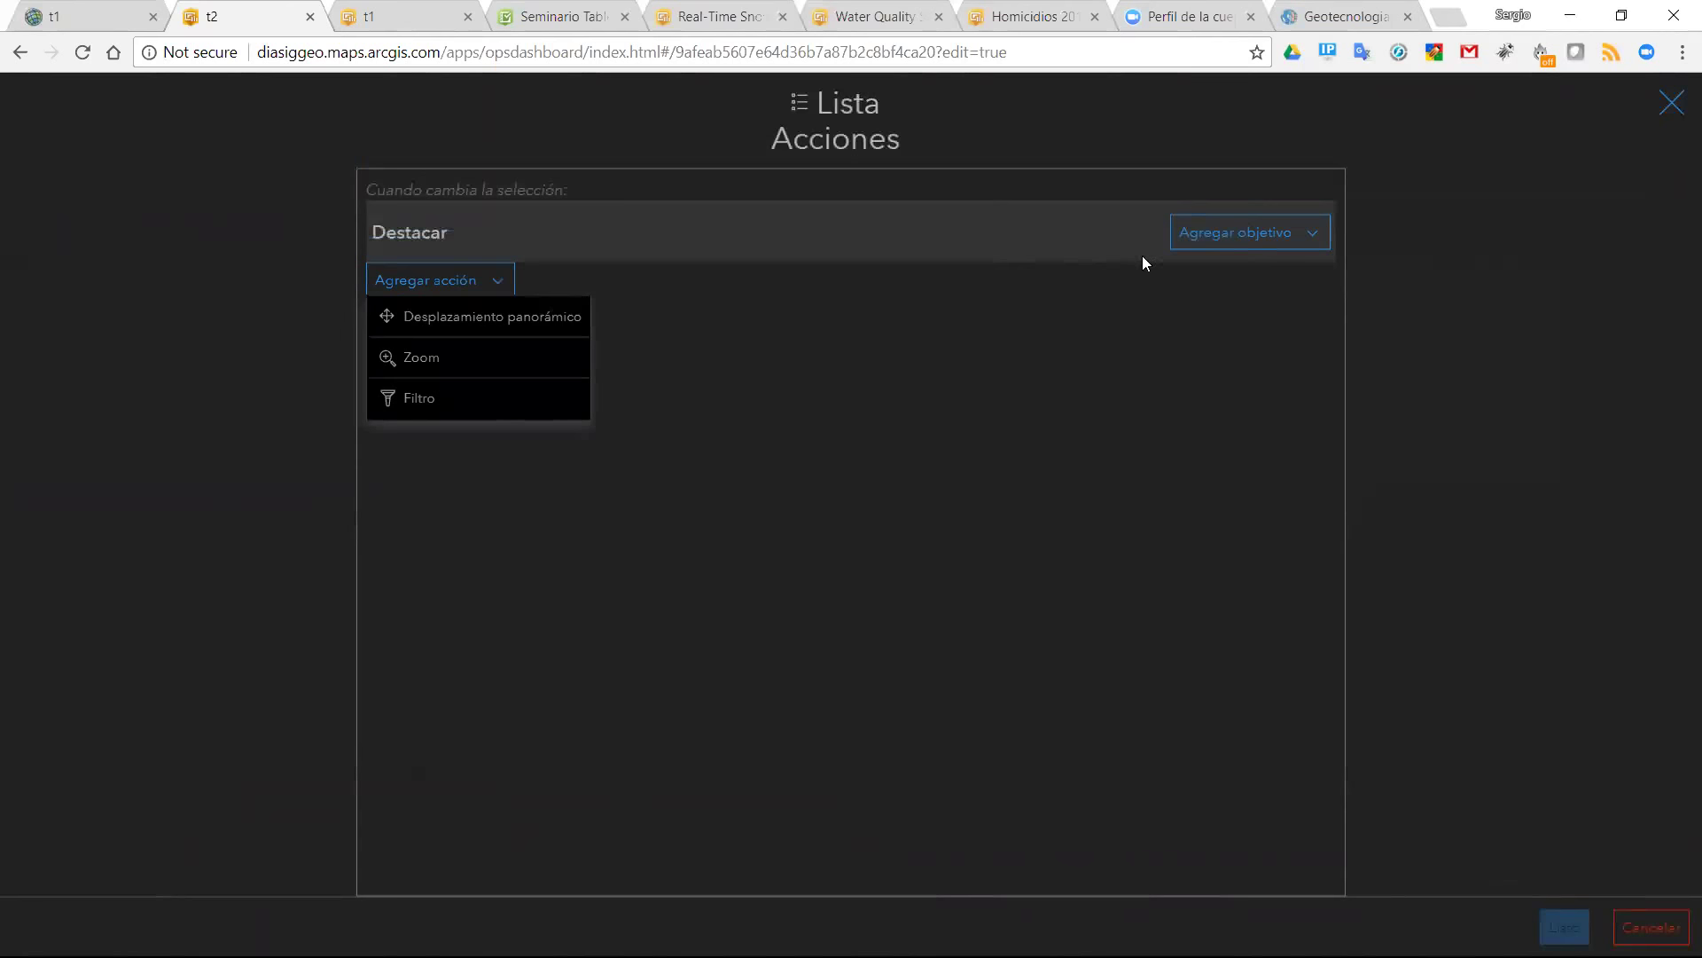
{"action": "left_click", "coordinate": [1215, 238]}
{"action": "left_click", "coordinate": [1207, 273]}
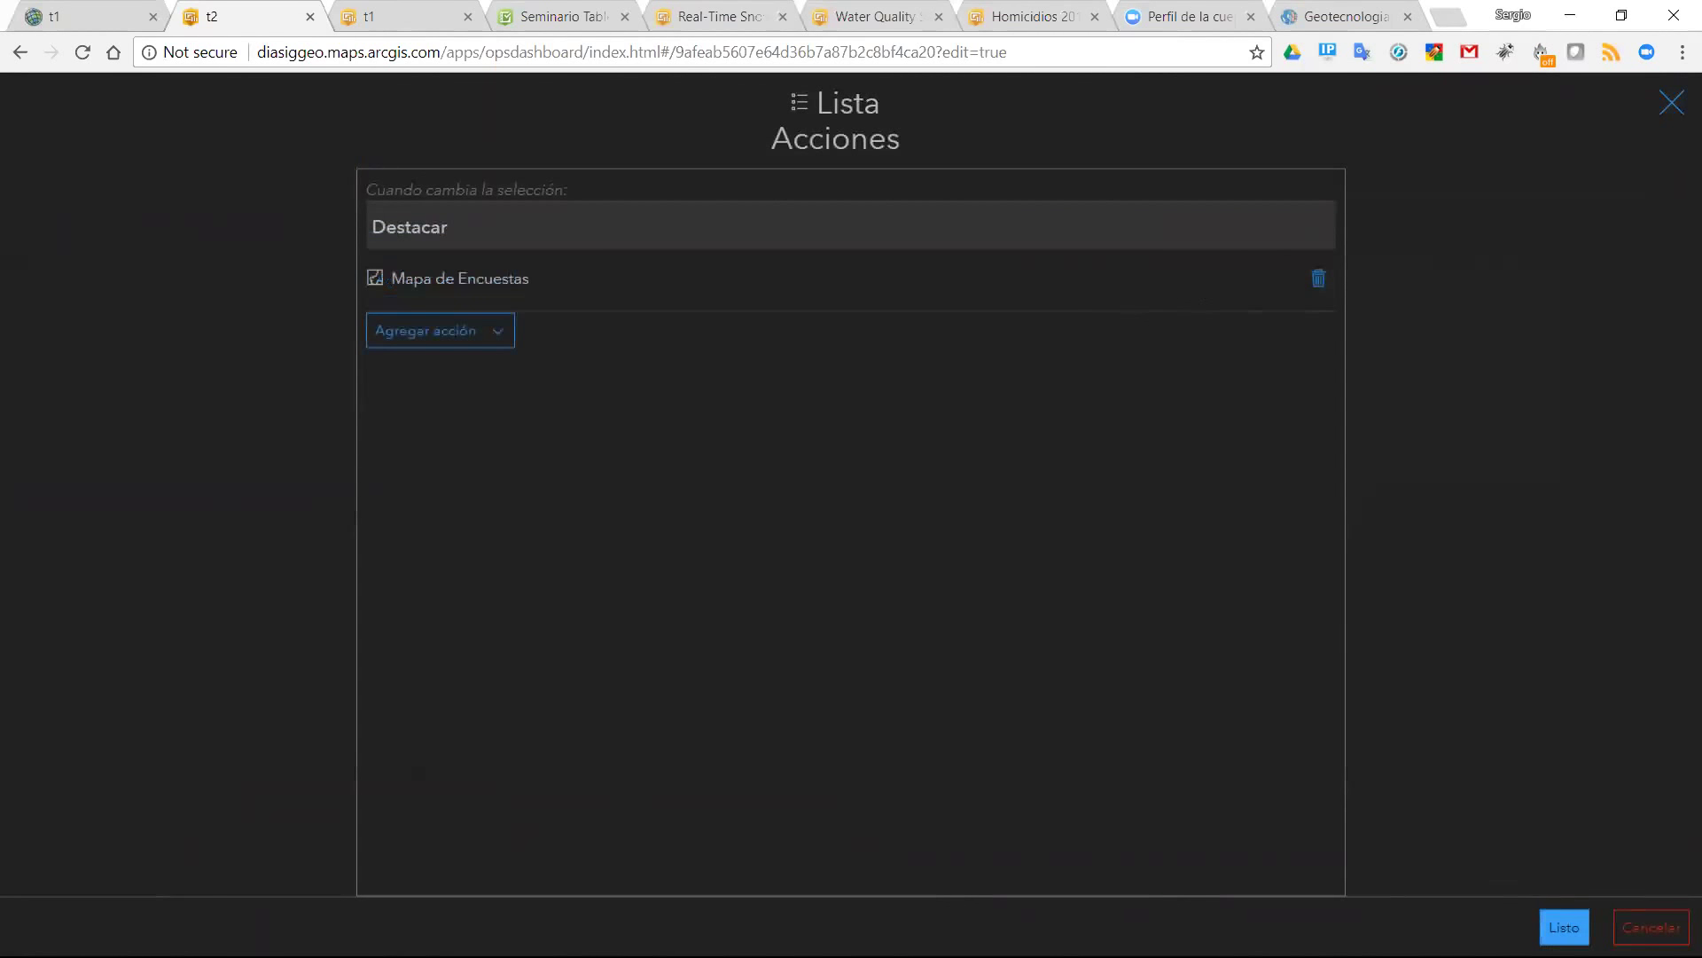
{"action": "left_click", "coordinate": [1564, 927]}
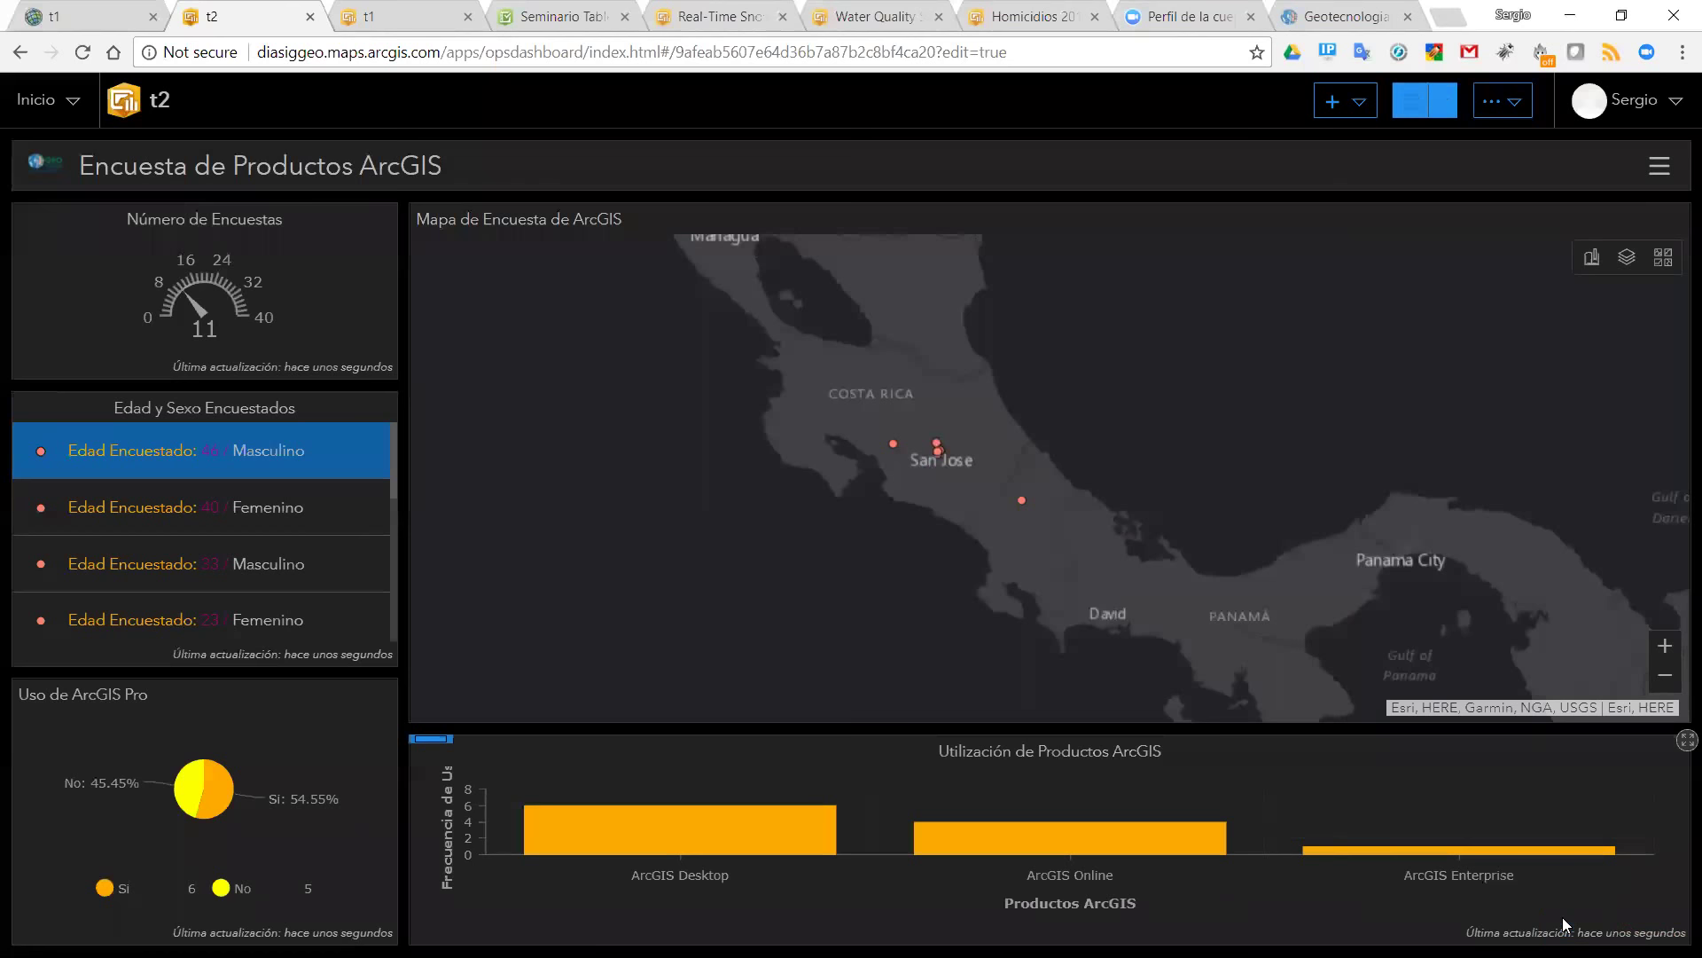
- Test the highlight action by selecting several Edad y Sexo Encuestados entries and checking their locations on the map around San José and Heredia
{"action": "left_click", "coordinate": [113, 566]}
{"action": "left_click", "coordinate": [140, 510]}
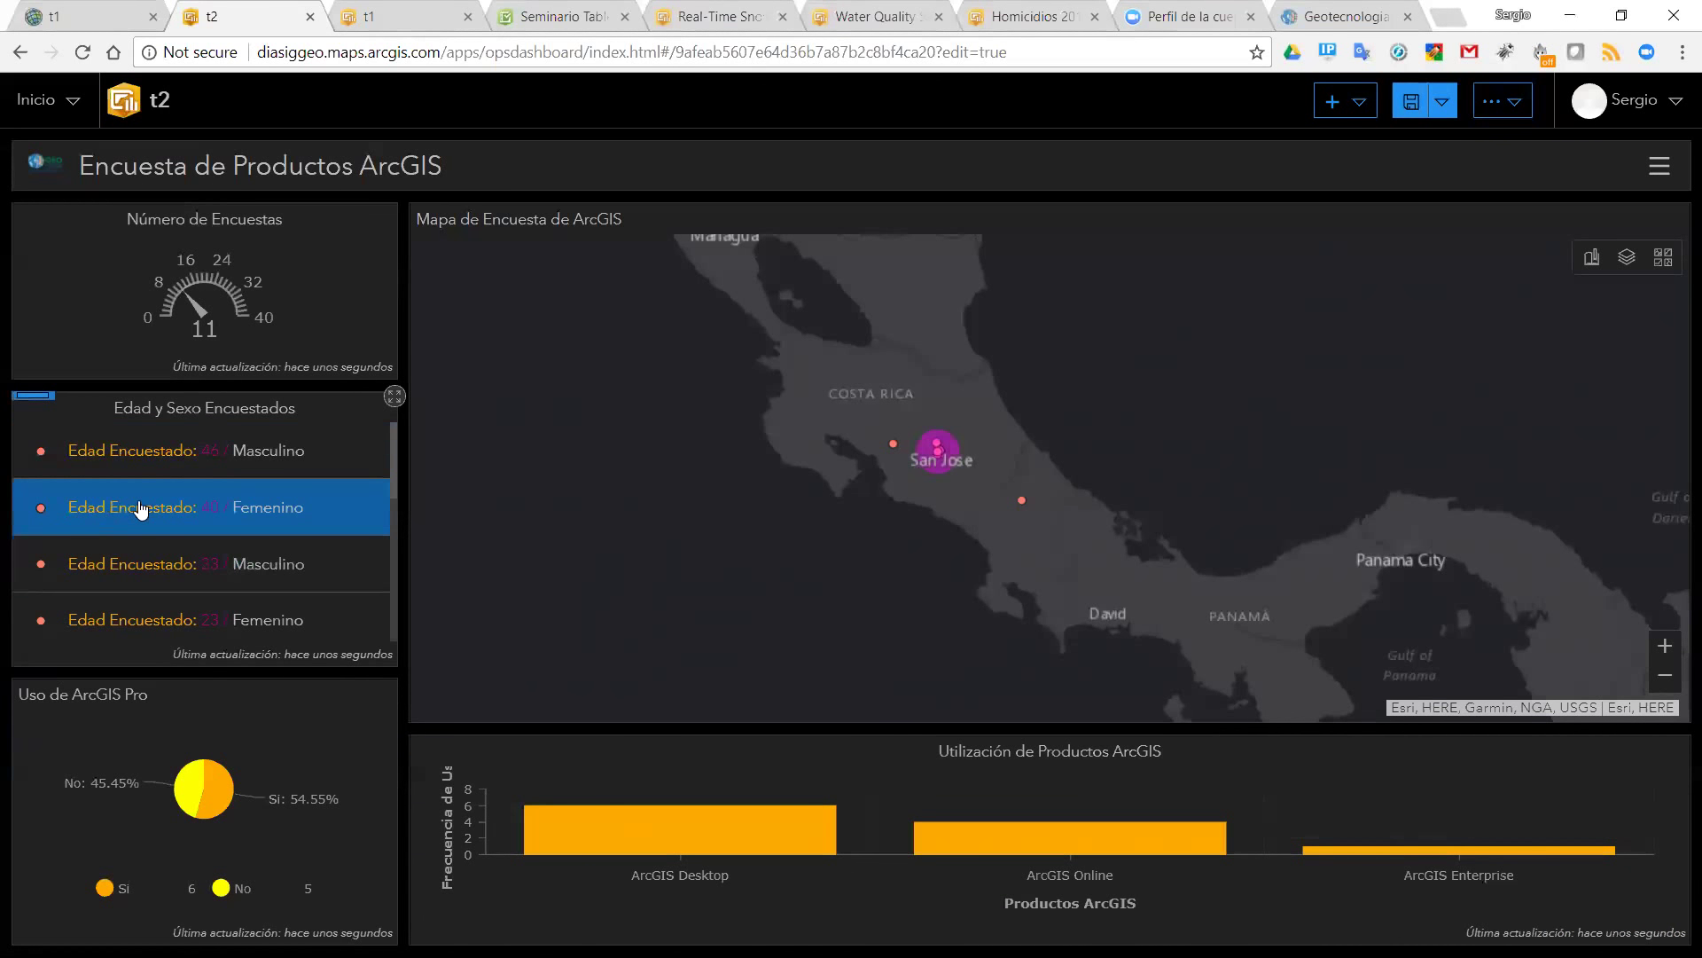
{"action": "left_click", "coordinate": [140, 623]}
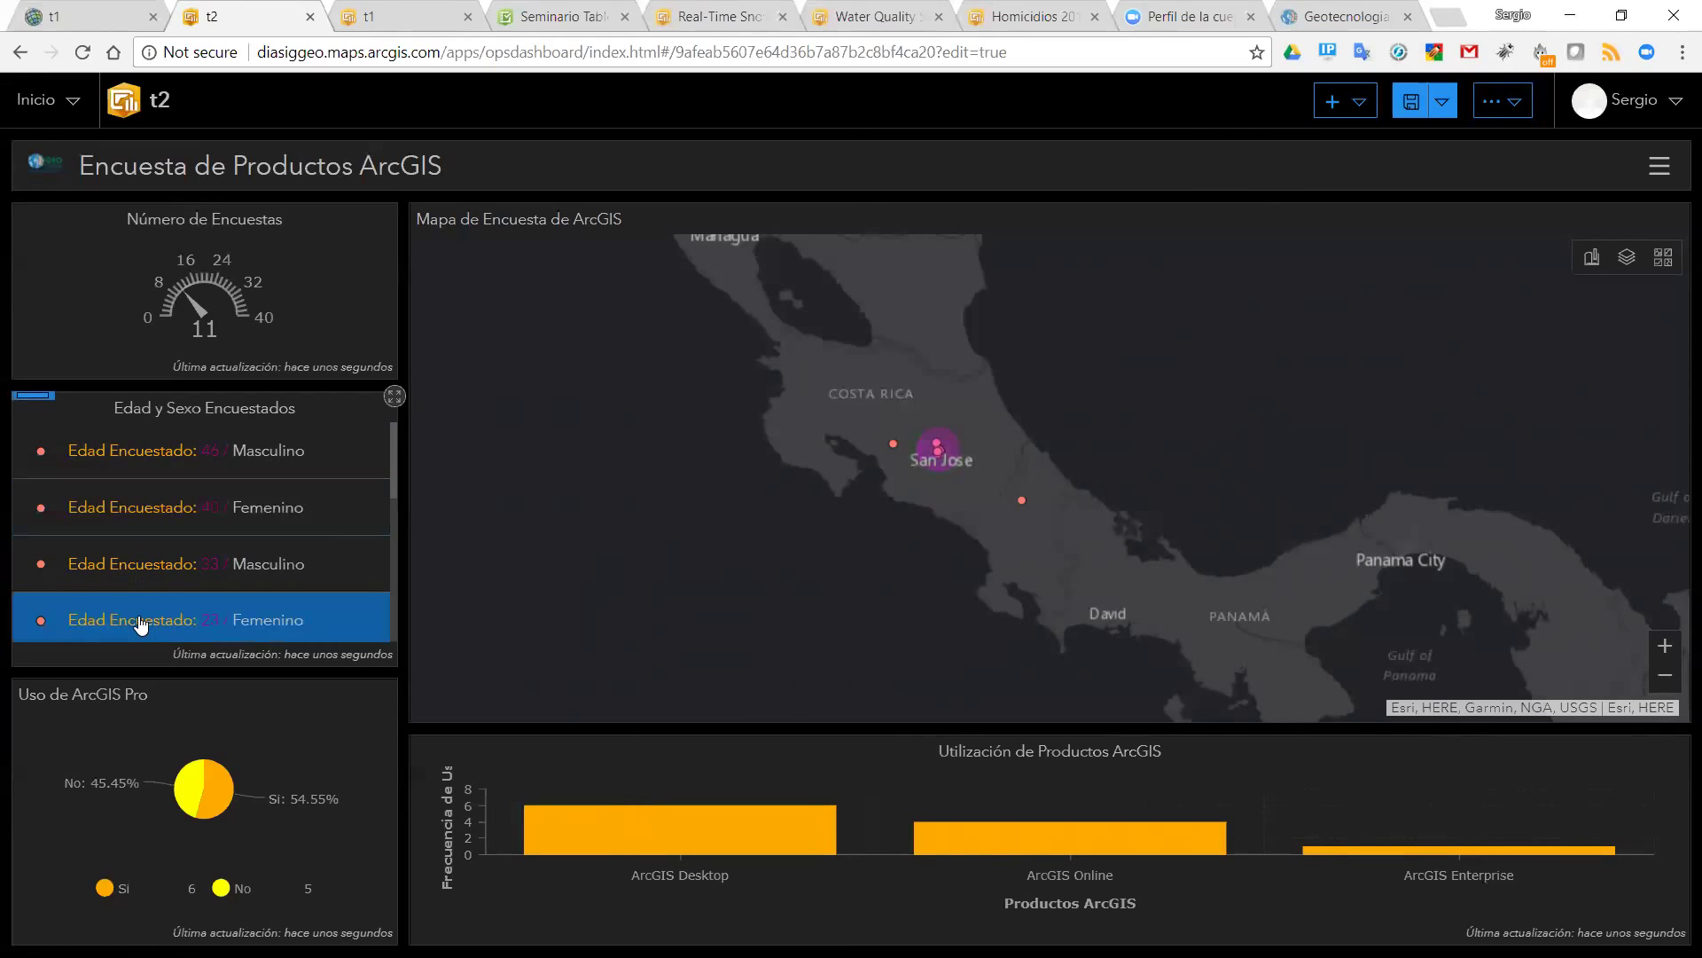
{"action": "left_click", "coordinate": [155, 506]}
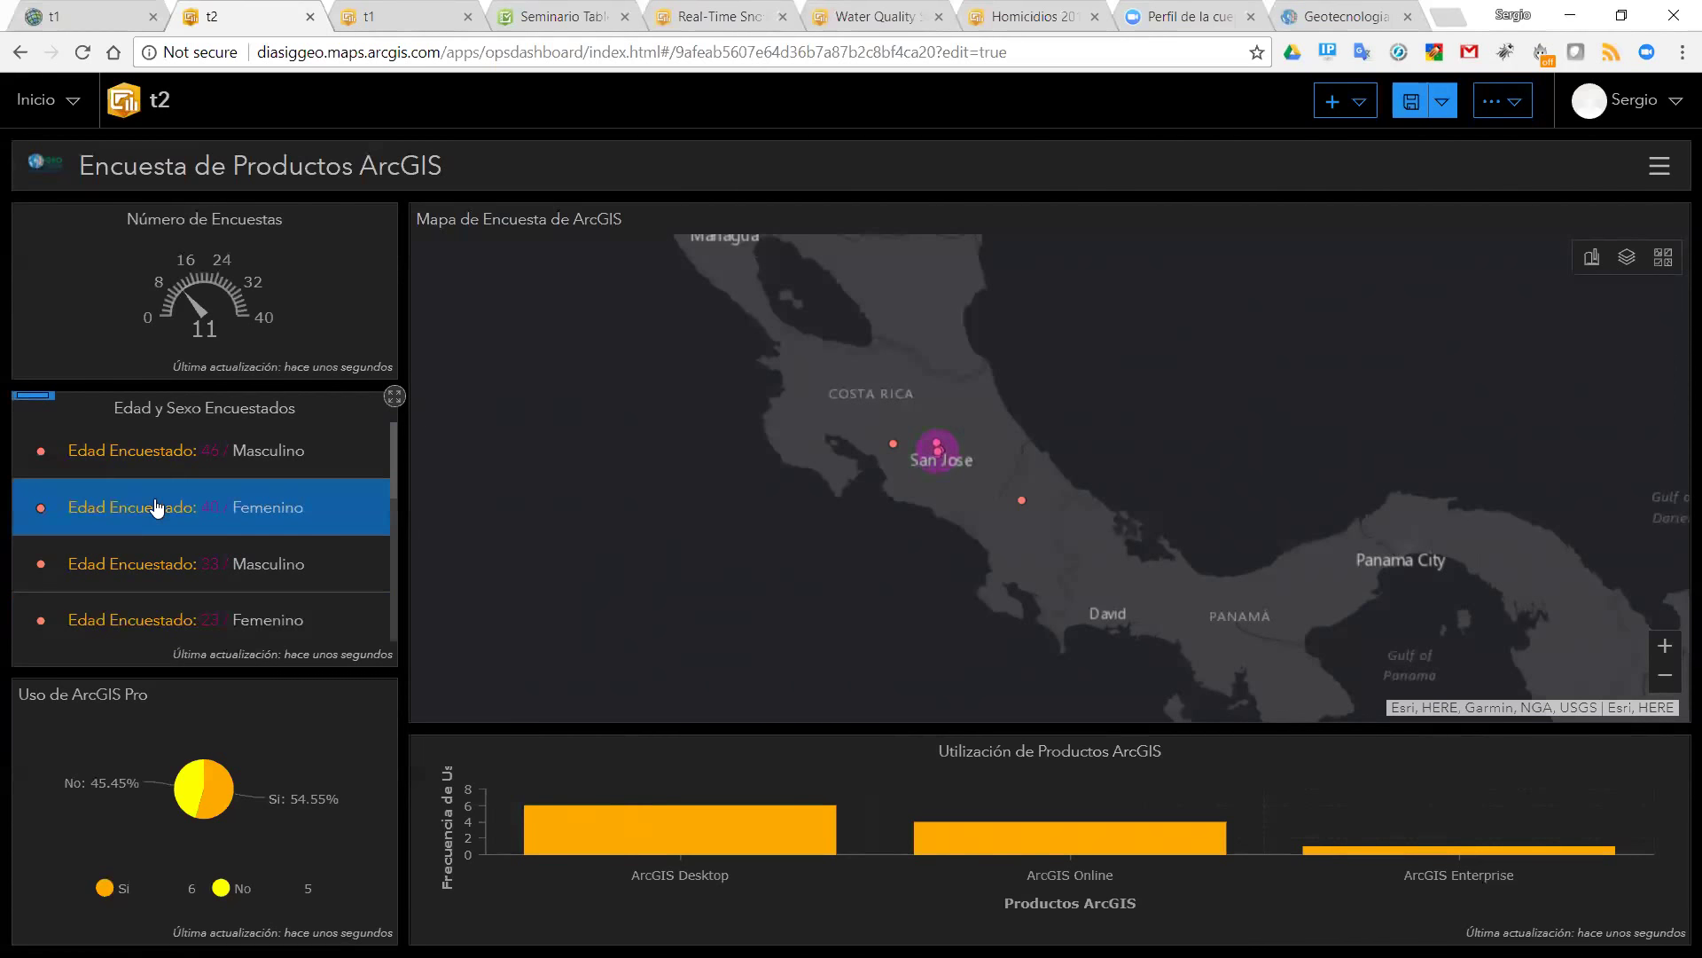
{"action": "left_click", "coordinate": [152, 618]}
{"action": "scroll", "coordinate": [153, 608], "scroll_direction": "down", "scroll_amount": 2}
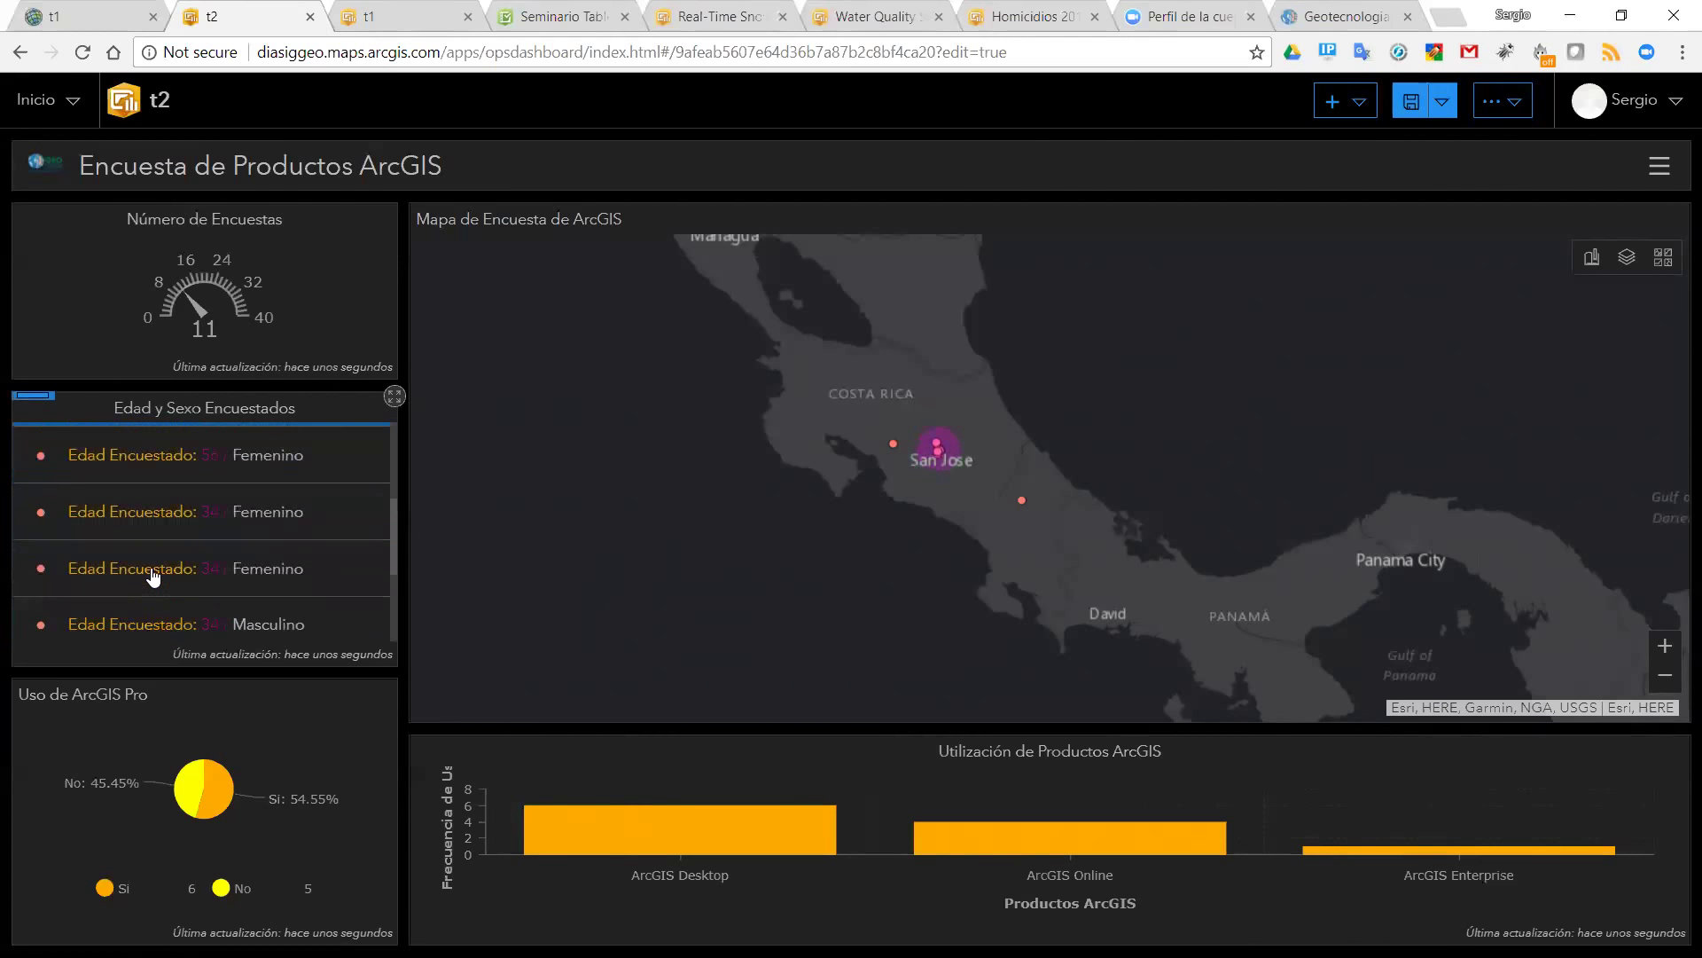
{"action": "left_click", "coordinate": [152, 570]}
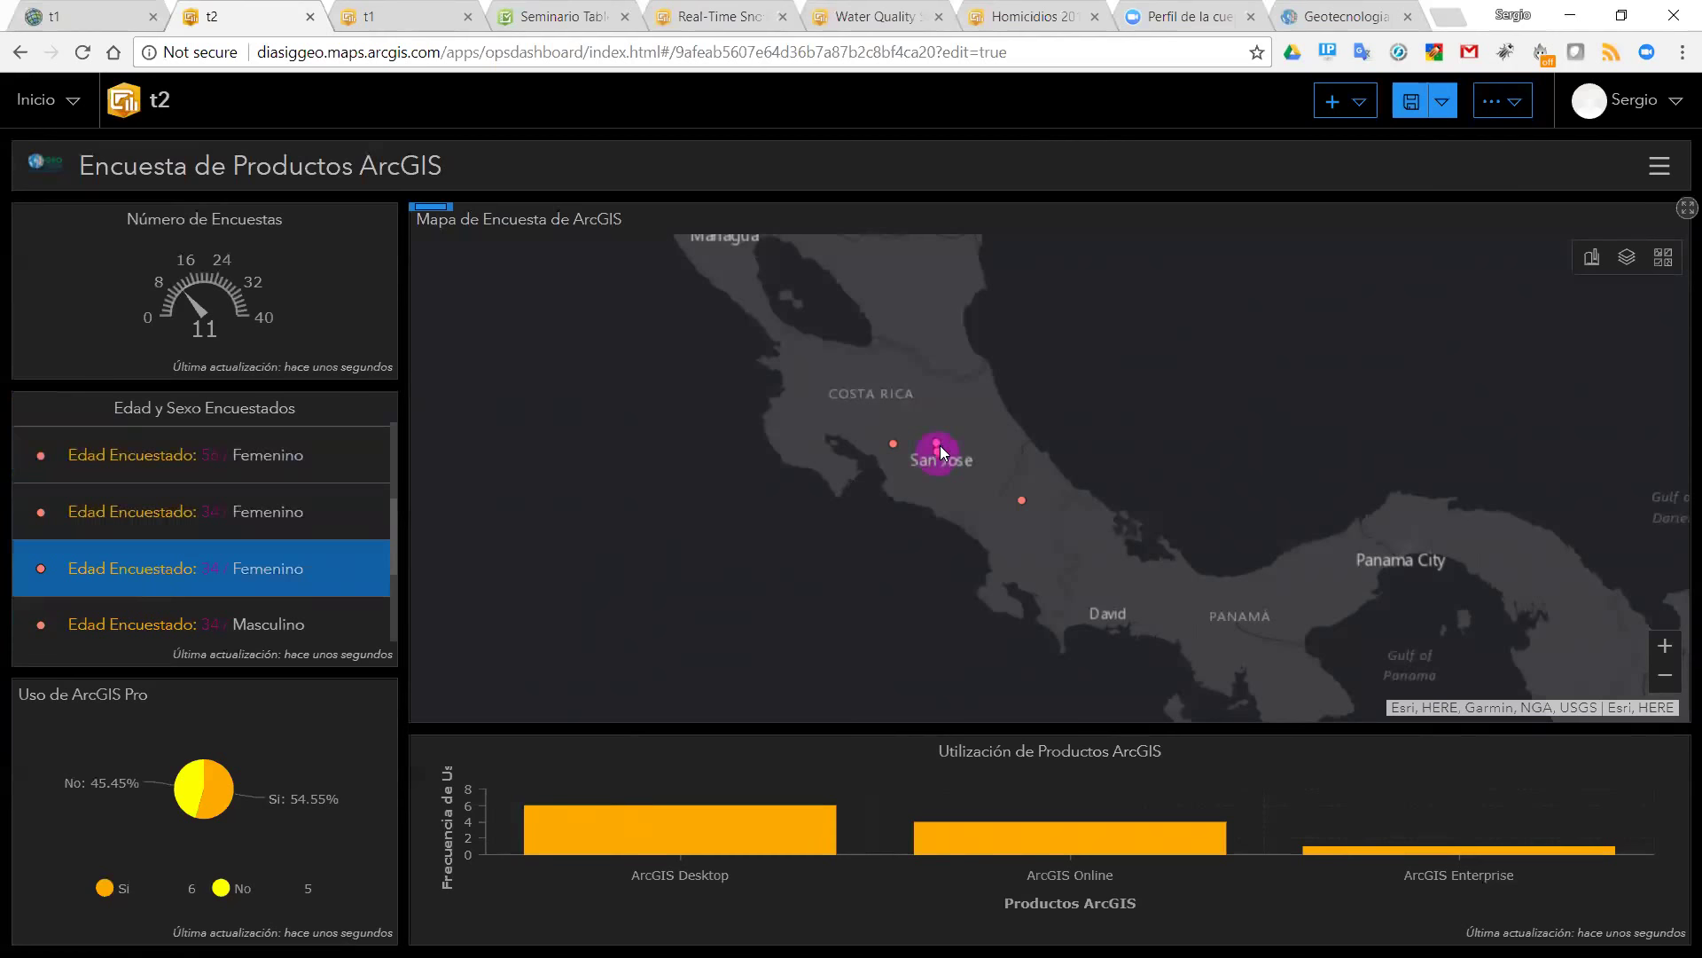
{"action": "scroll", "coordinate": [936, 449], "scroll_direction": "up", "scroll_amount": 5}
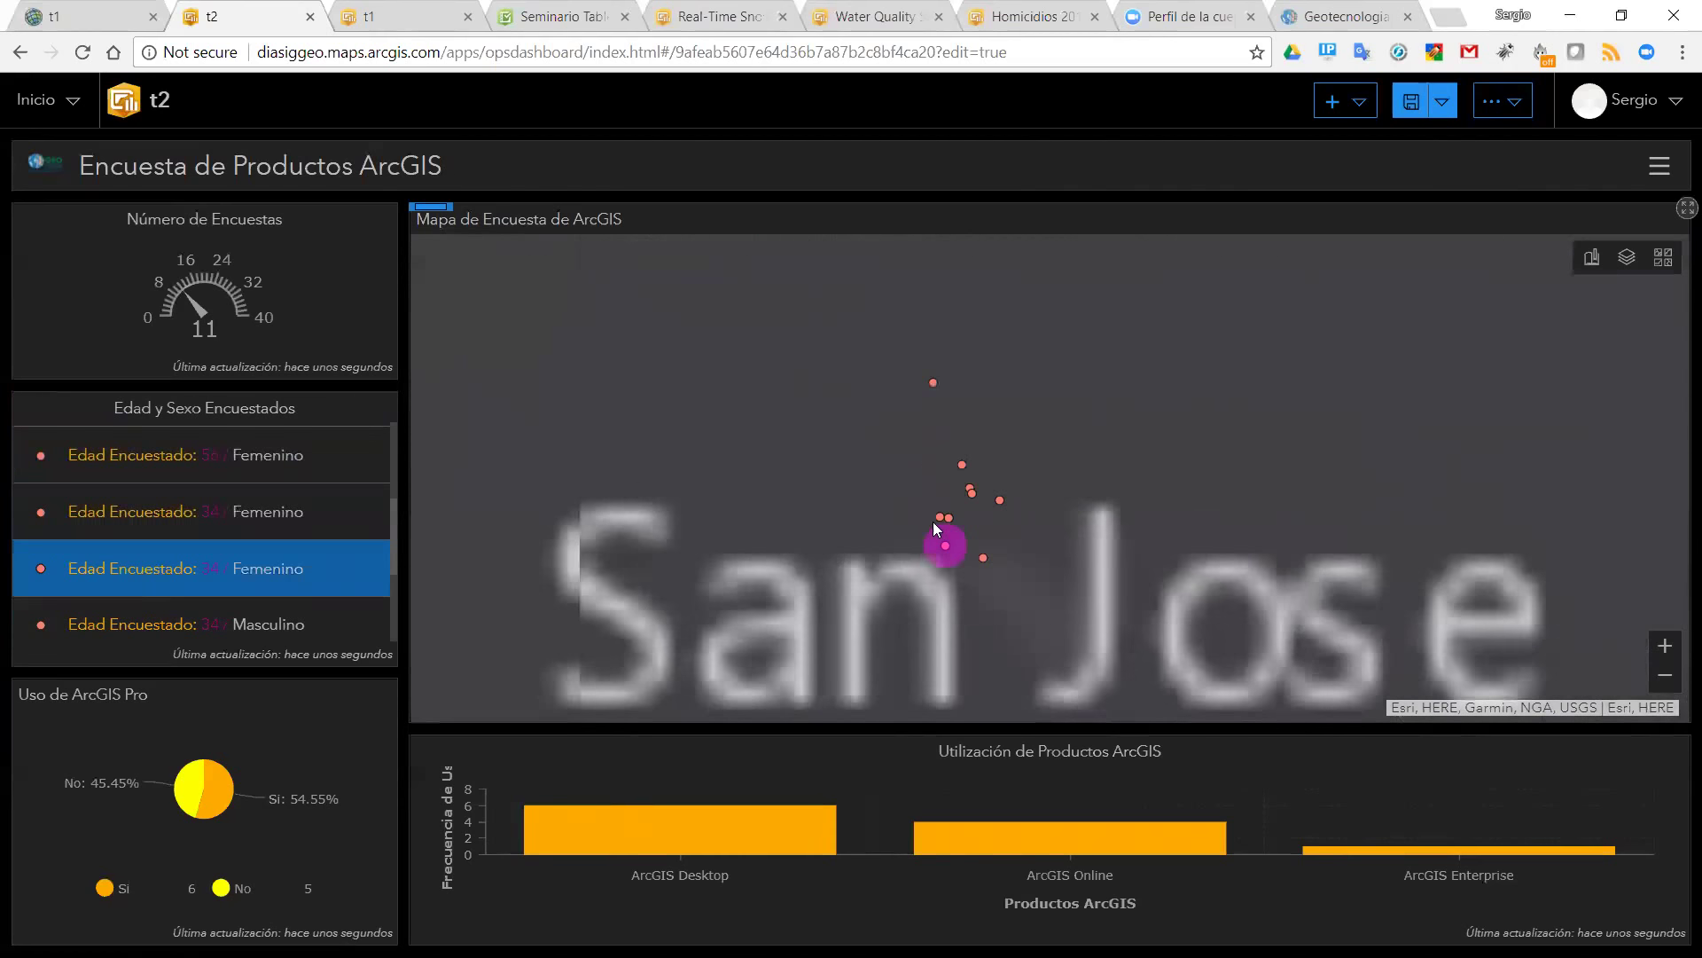
{"action": "left_click", "coordinate": [213, 519]}
{"action": "left_click", "coordinate": [245, 454]}
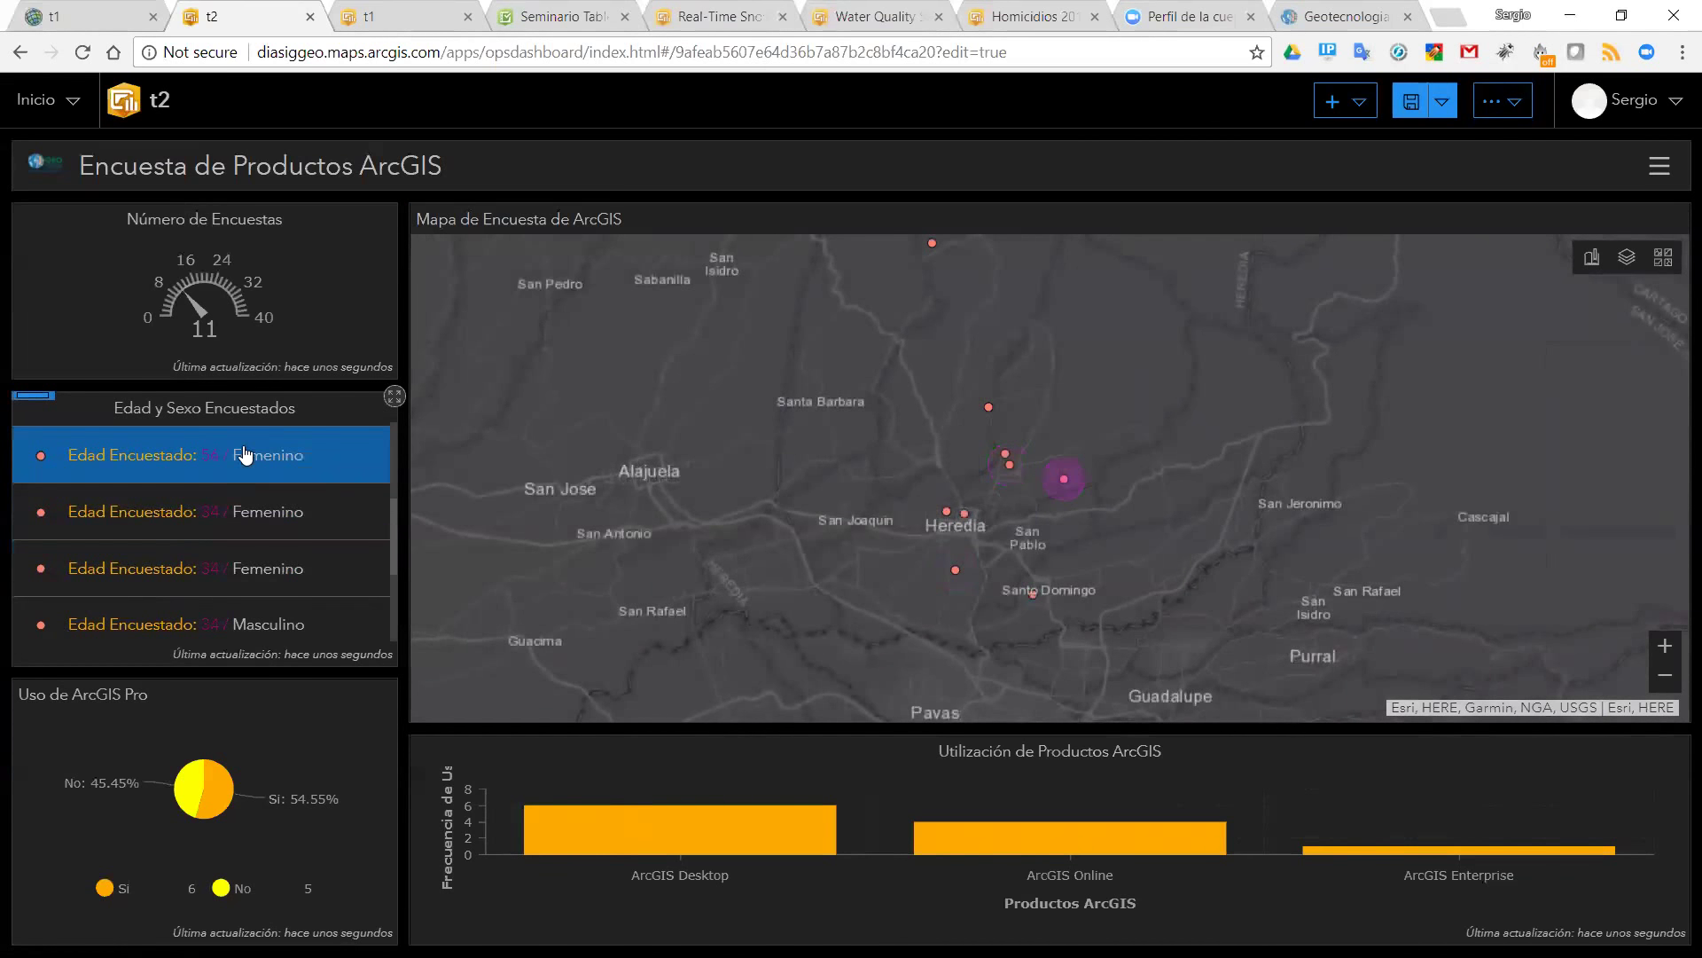
{"action": "left_click", "coordinate": [222, 513]}
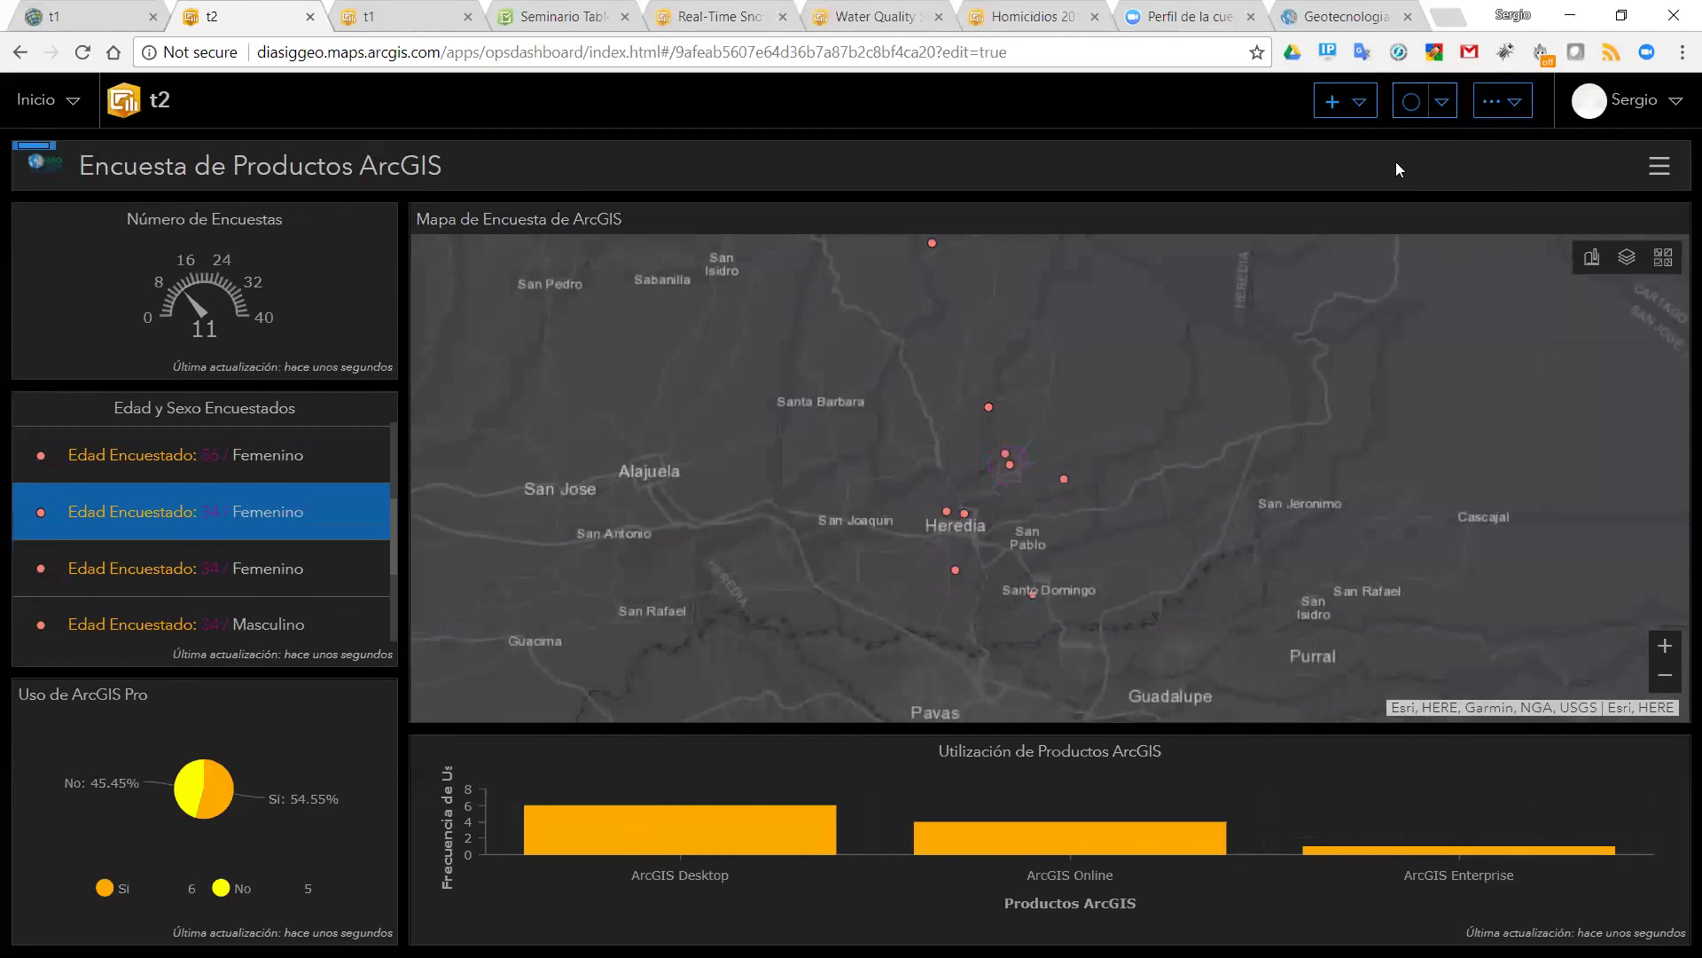
- Start a date selector in the header, setting its Tipo to Selector de fecha and its Tipo de entrada to Rango
{"action": "left_click", "coordinate": [1359, 101]}
{"action": "mouse_move", "coordinate": [27, 160]}
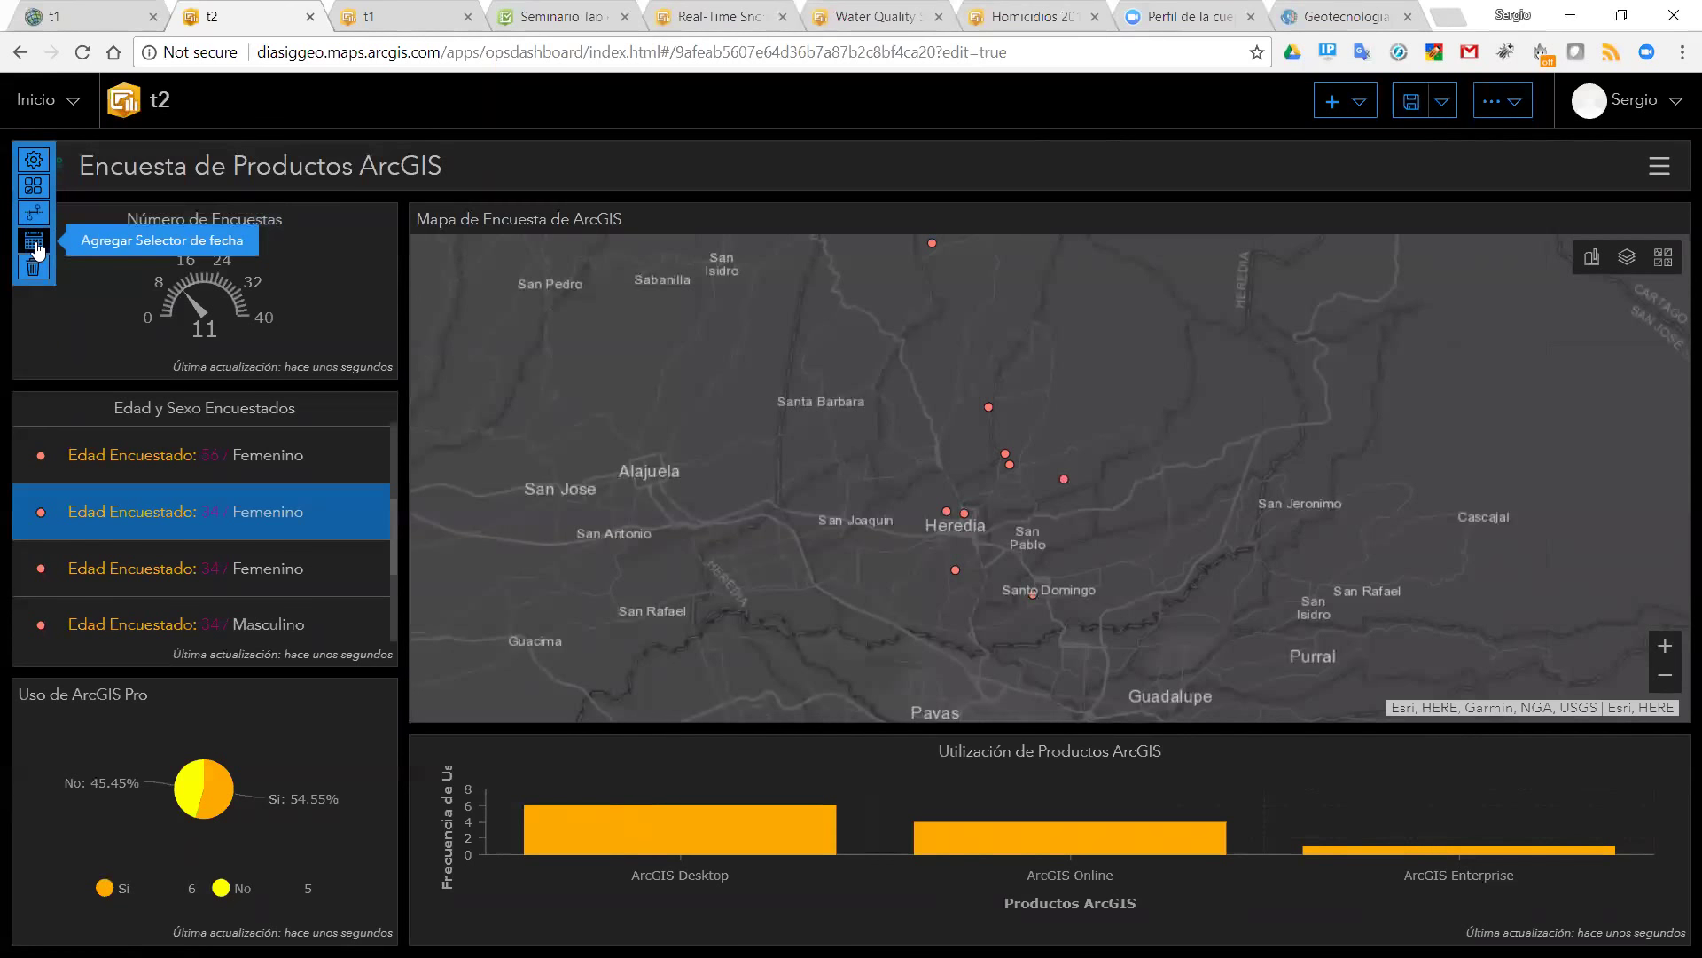
{"action": "left_click", "coordinate": [33, 243]}
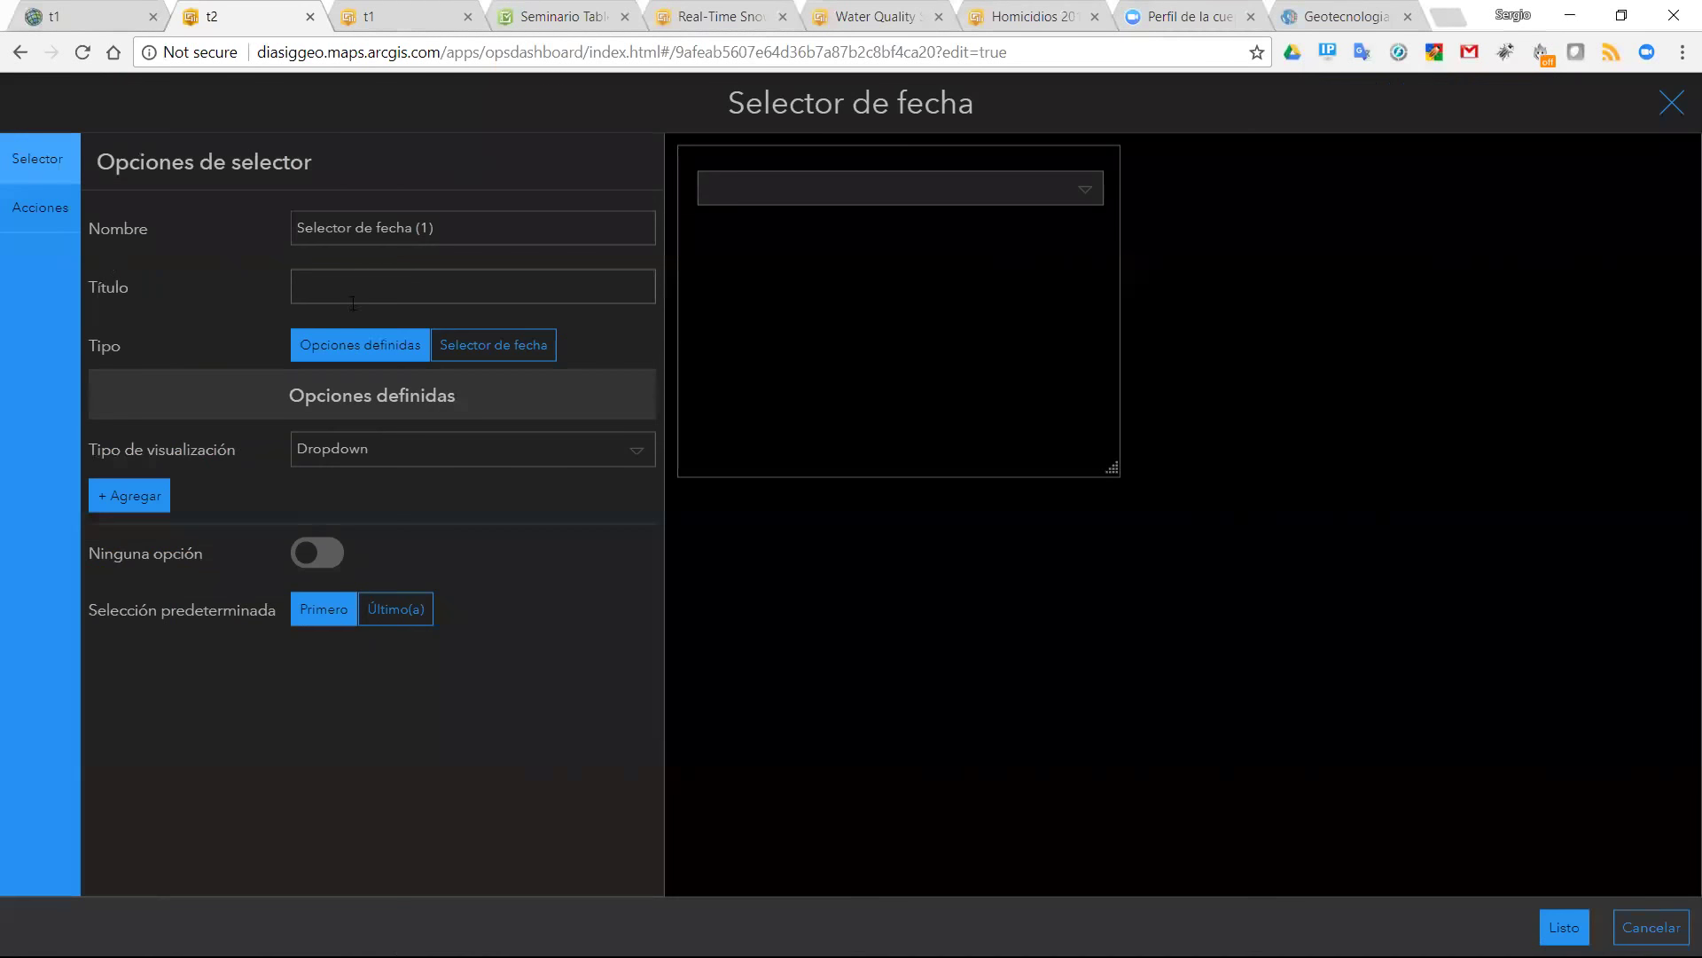
{"action": "triple_click", "coordinate": [449, 232]}
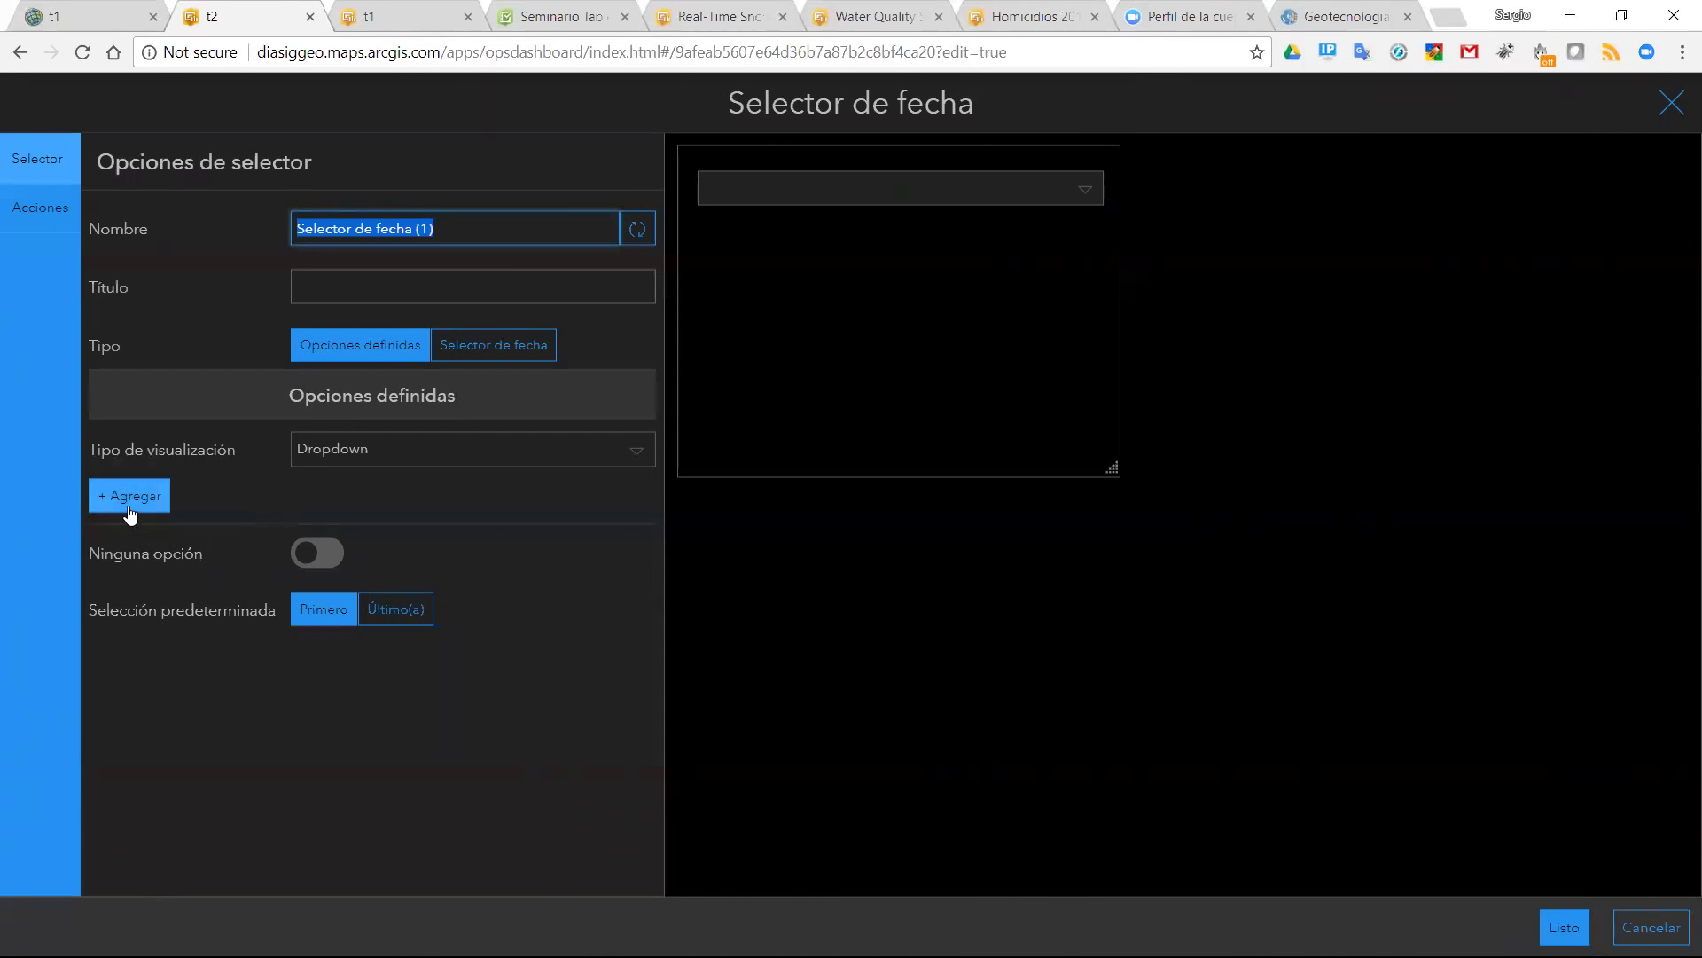
{"action": "left_click", "coordinate": [475, 353]}
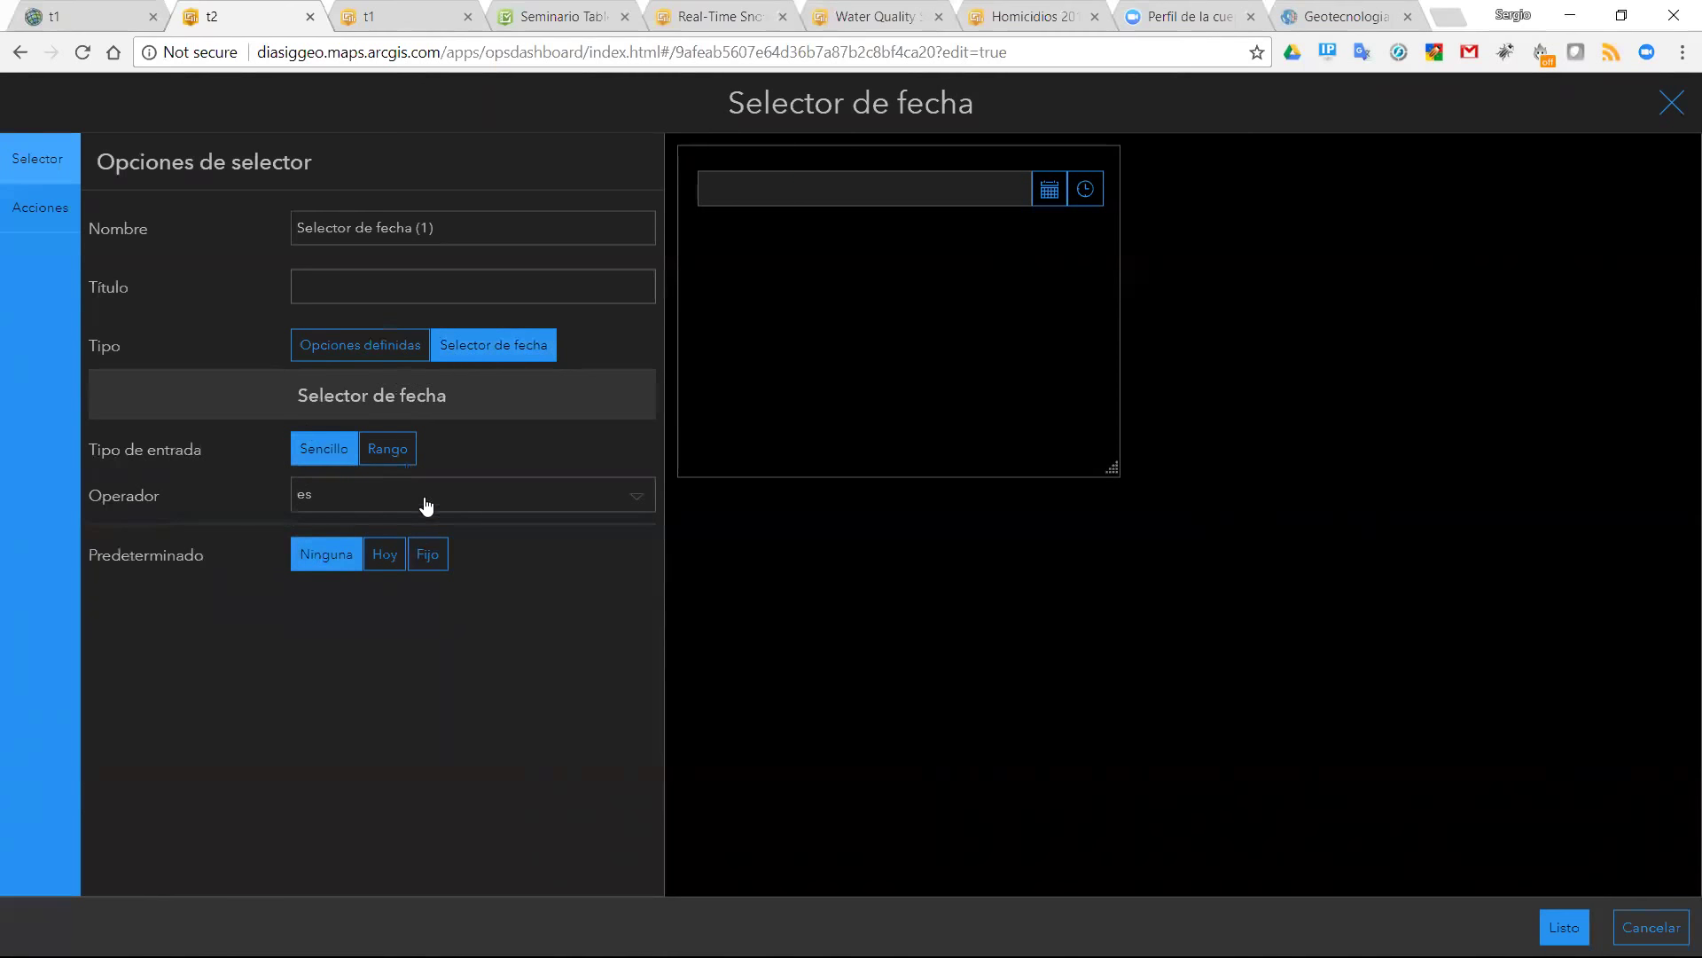
{"action": "left_click", "coordinate": [395, 348]}
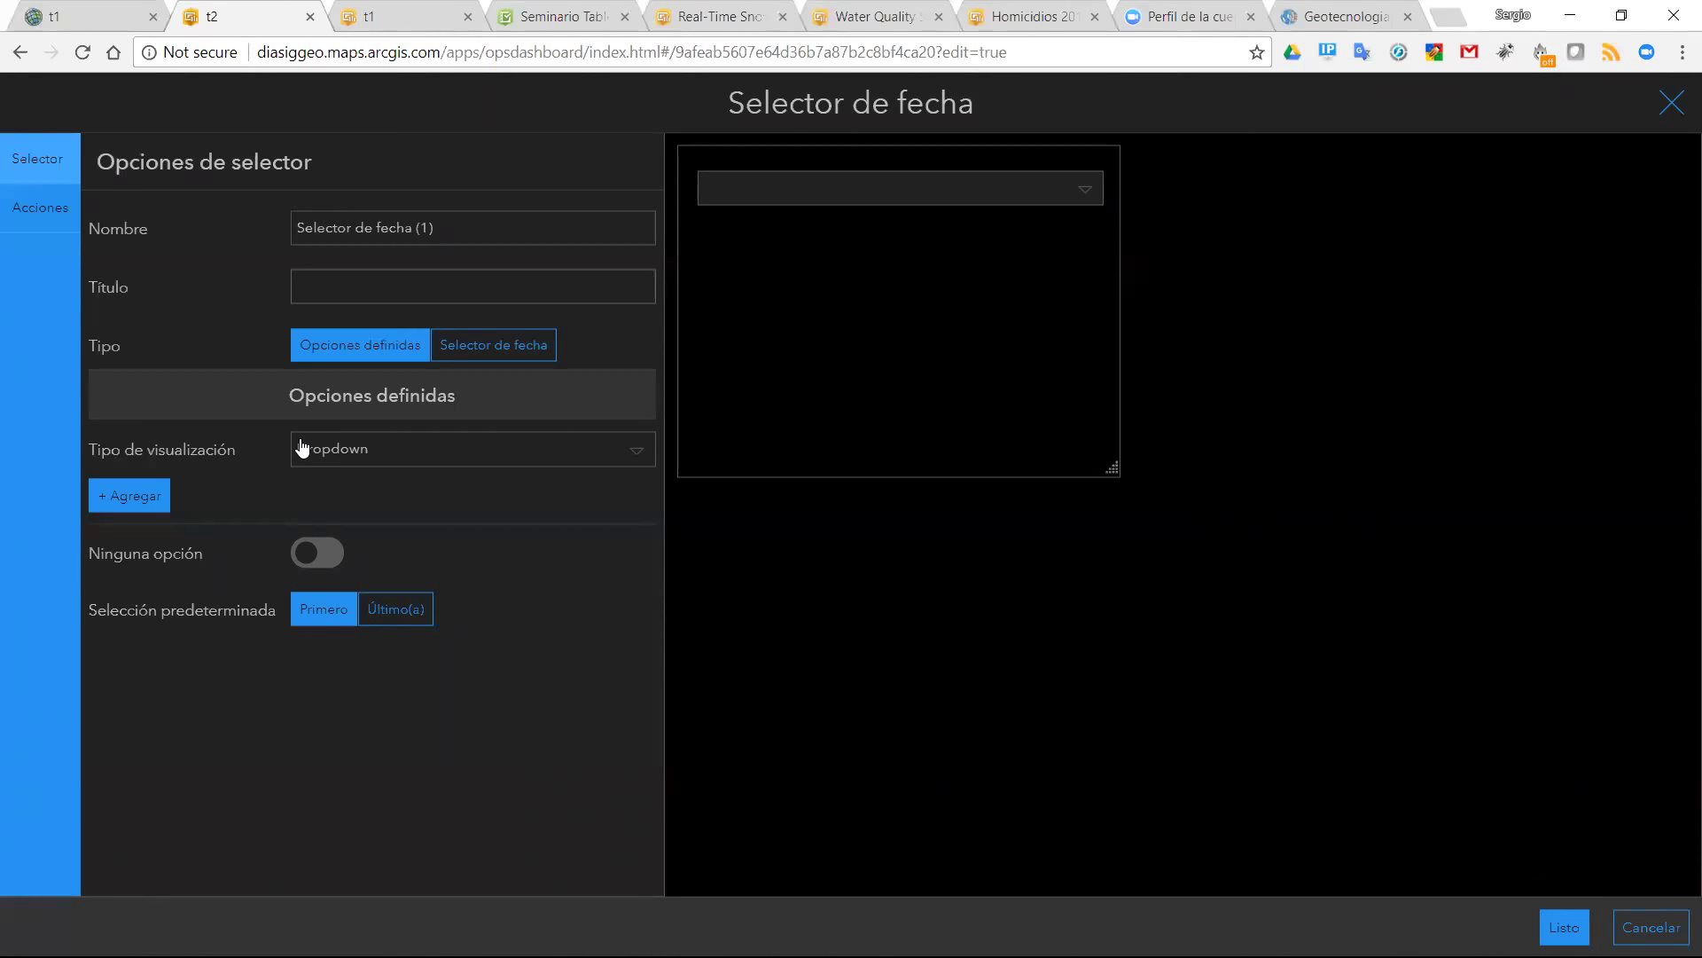
{"action": "left_click", "coordinate": [492, 356]}
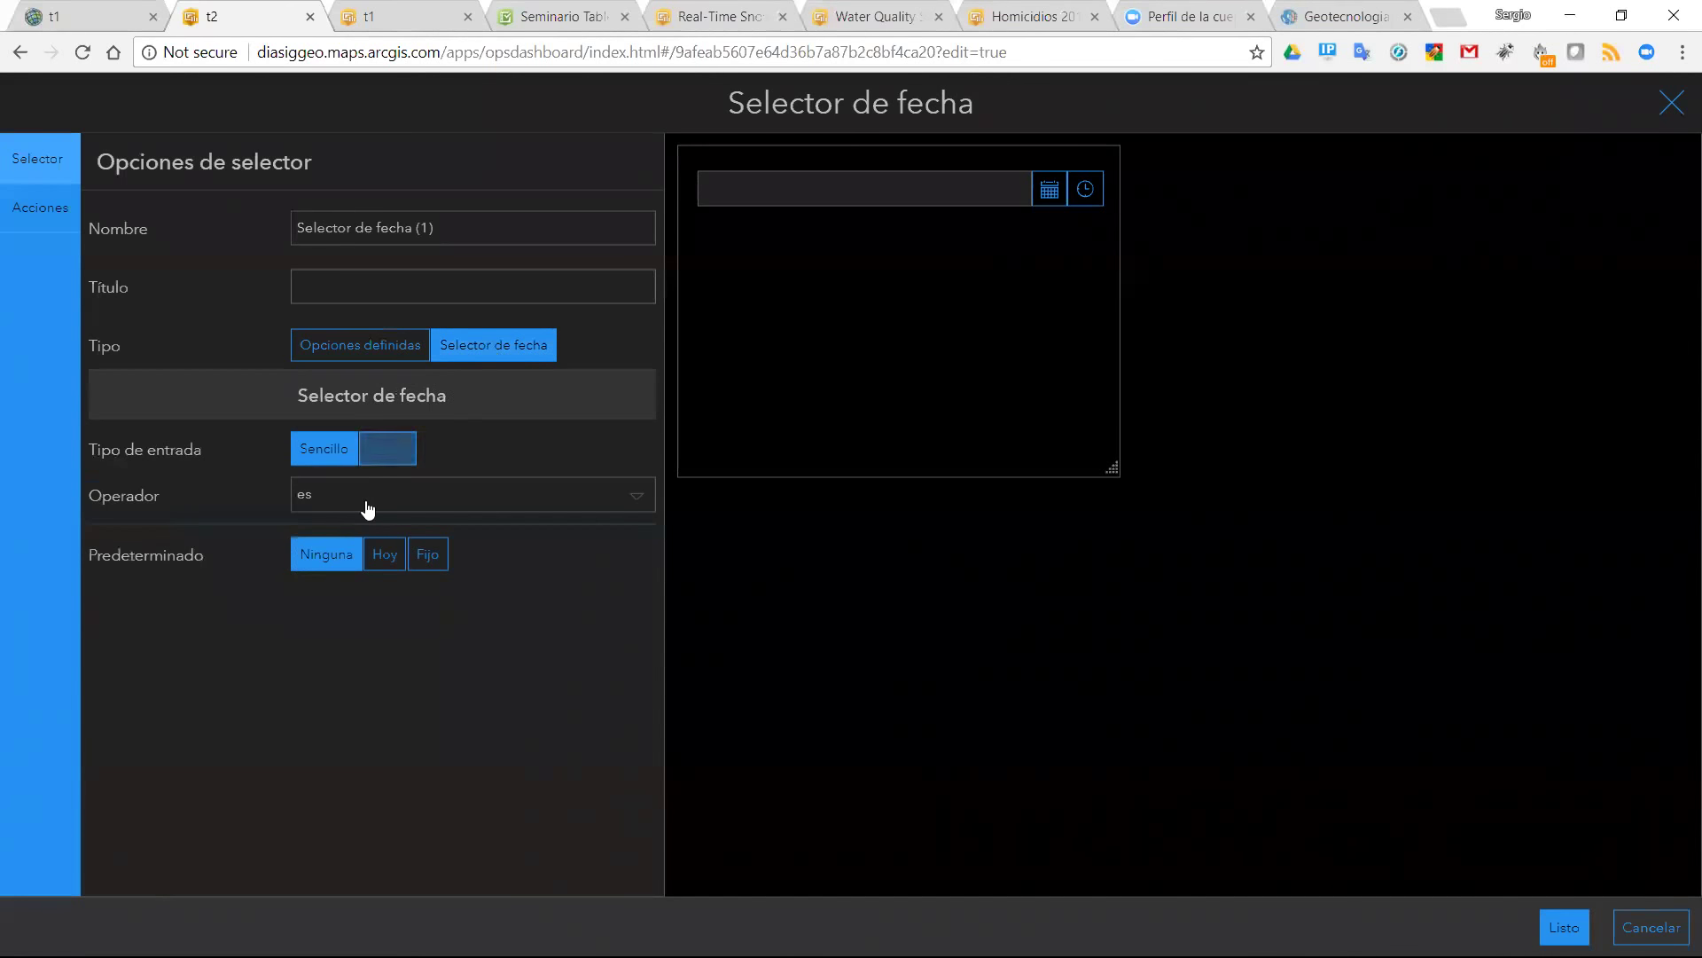
{"action": "left_click", "coordinate": [394, 458]}
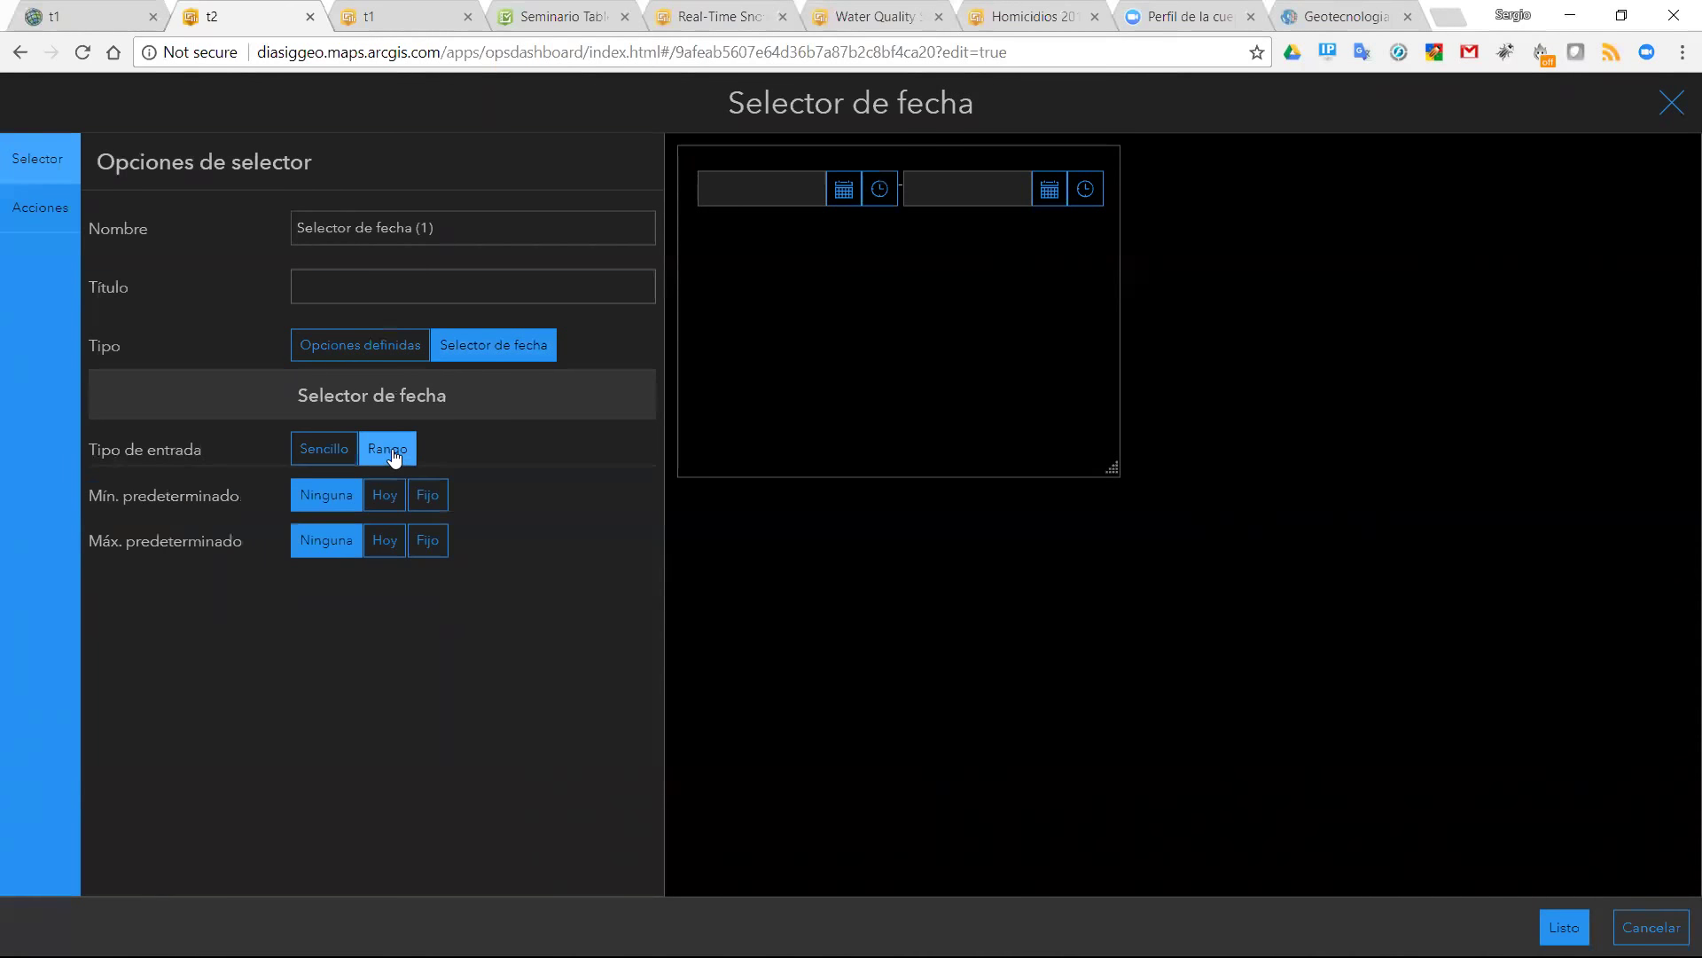
{"action": "left_click", "coordinate": [333, 454]}
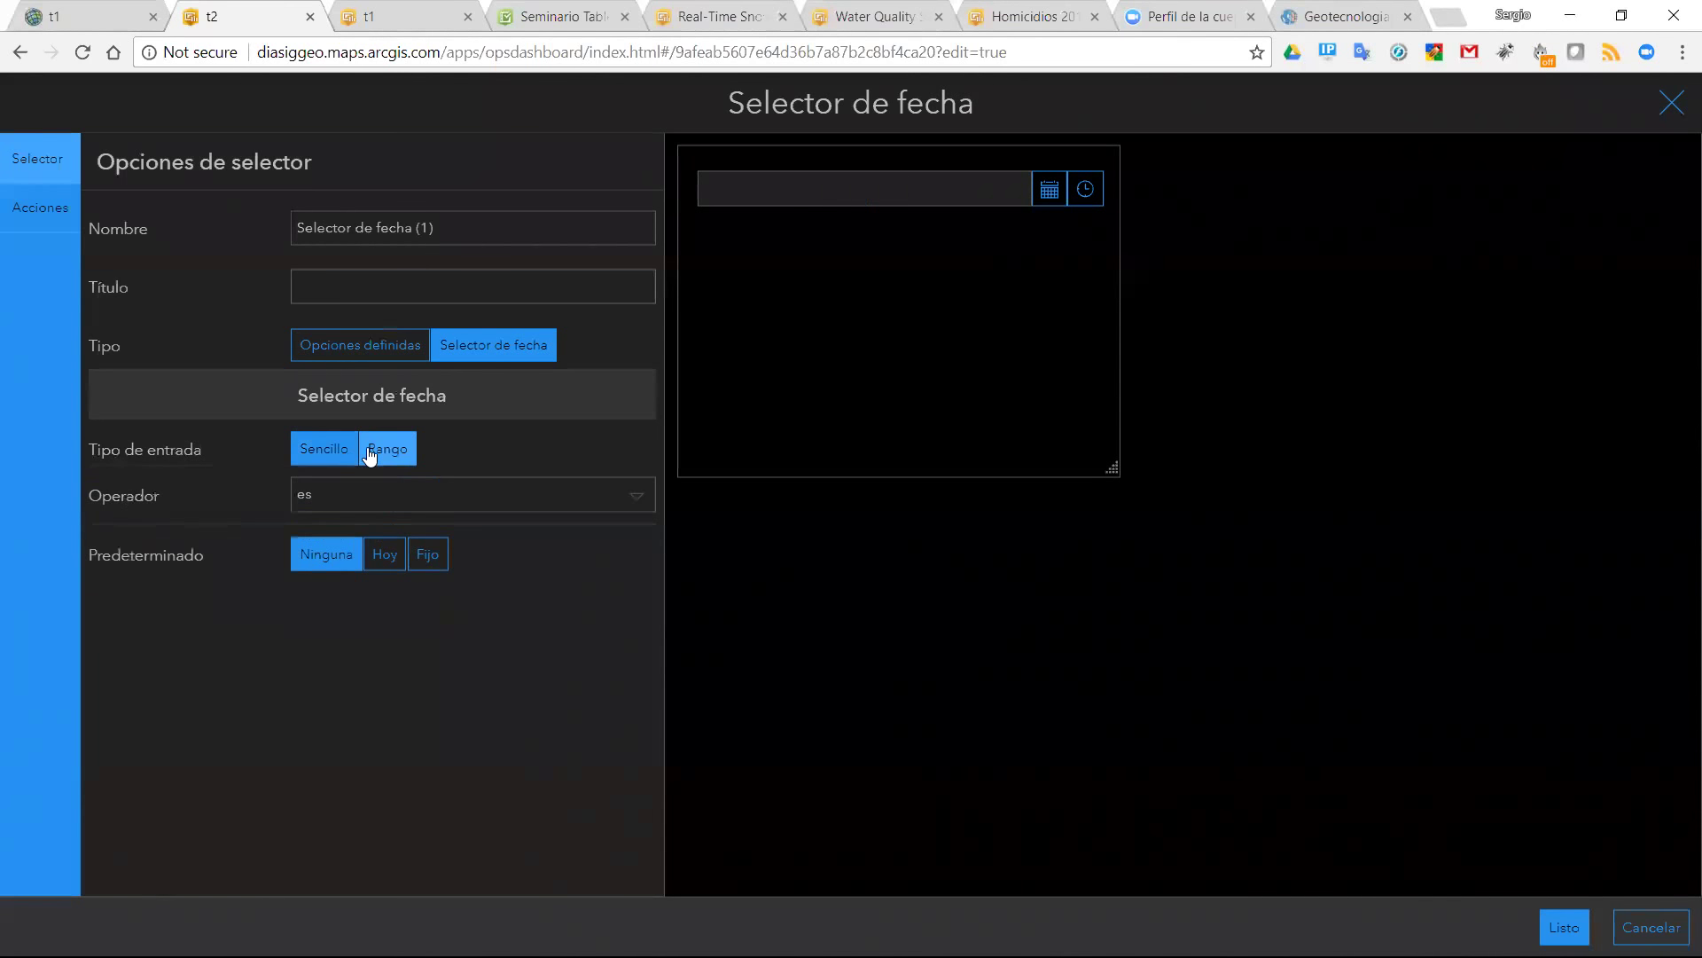
{"action": "left_click", "coordinate": [386, 455]}
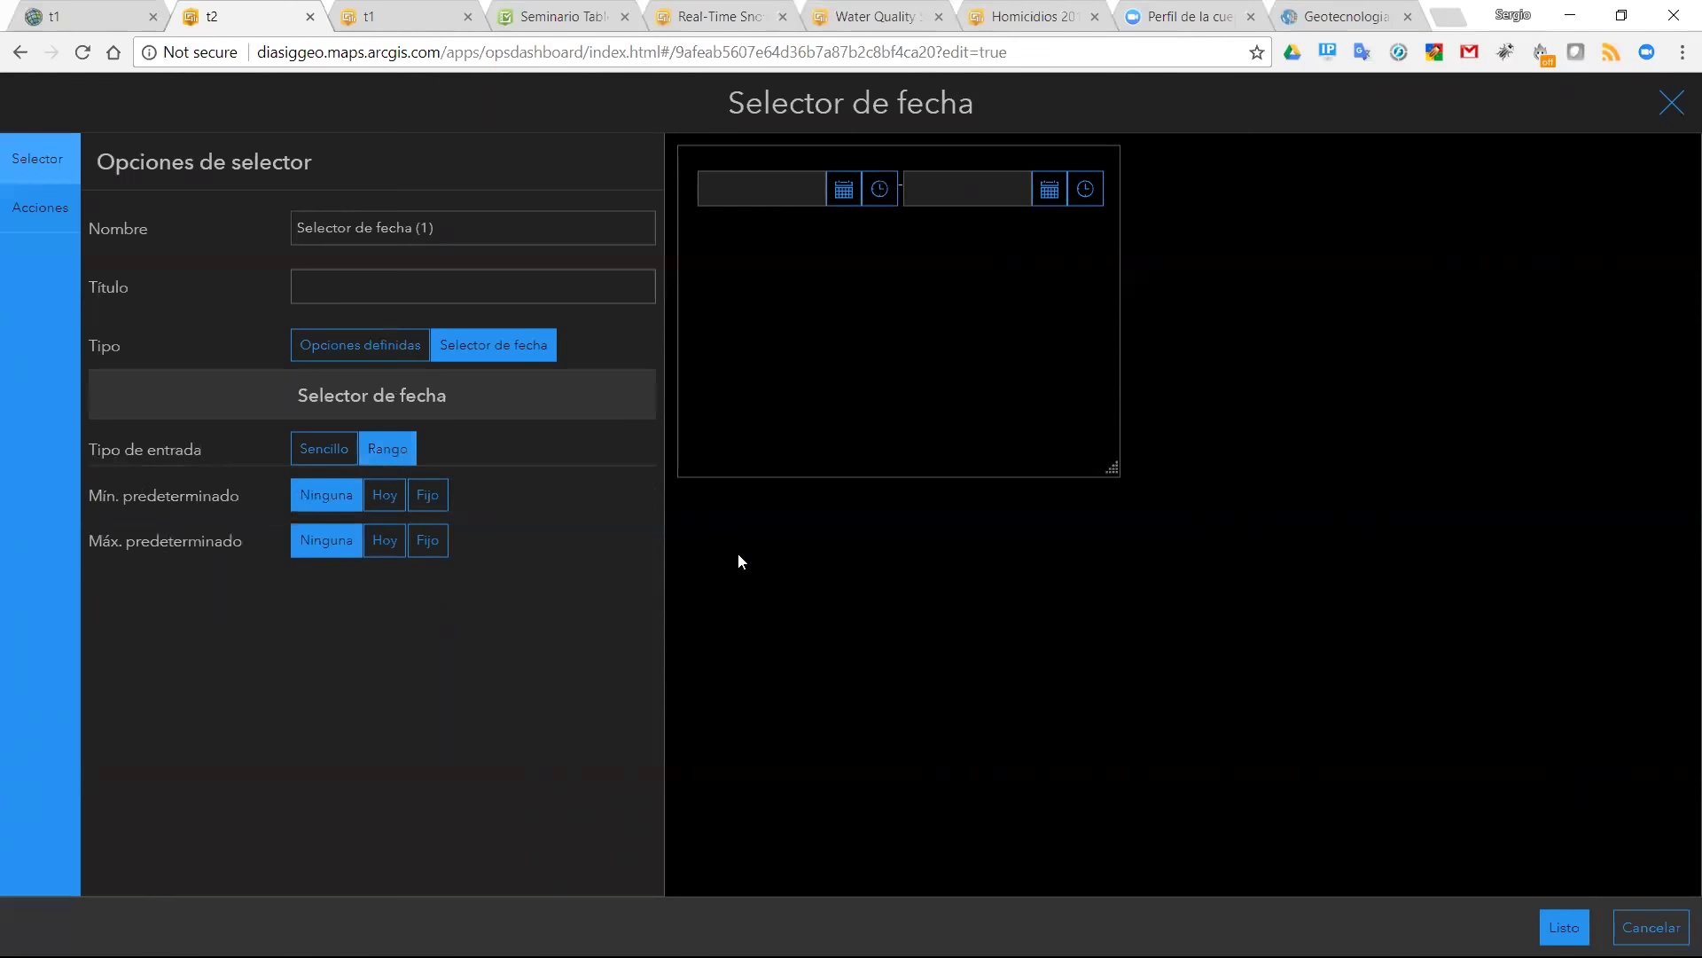